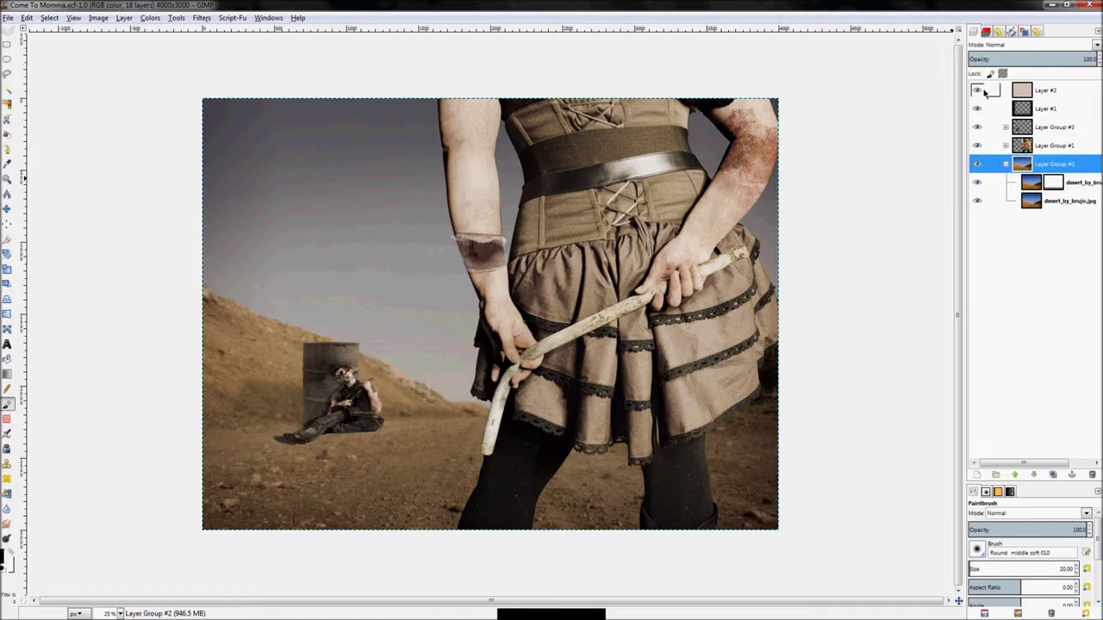
# - Isolate the two desert background layers in Layer Group #2 for inspection, restore all layers and collapse the group
pyautogui.click(977, 182)
pyautogui.keyDown('shift'); pyautogui.click(977, 182); pyautogui.keyUp('shift')
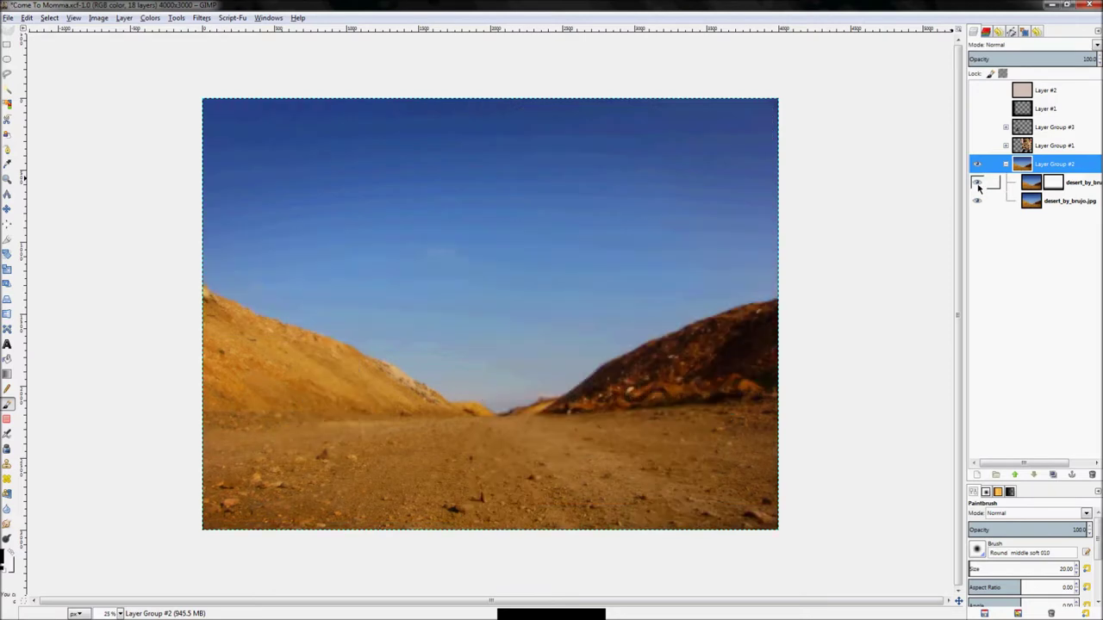
pyautogui.click(977, 183)
pyautogui.click(976, 200)
pyautogui.click(976, 199)
pyautogui.keyDown('shift'); pyautogui.click(979, 186); pyautogui.keyUp('shift')
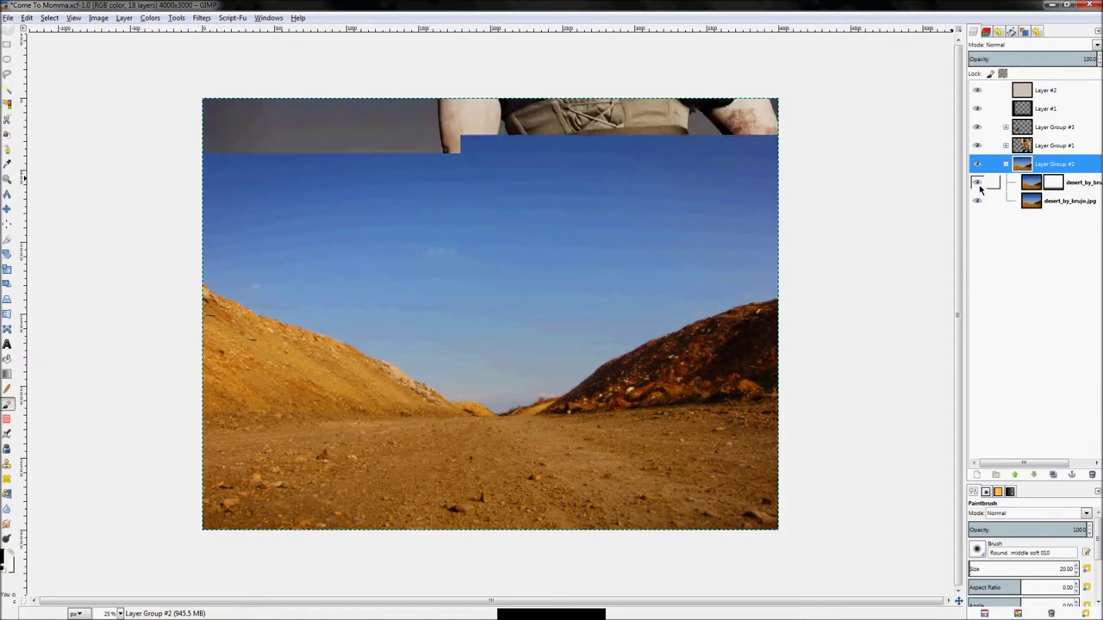
pyautogui.click(978, 108)
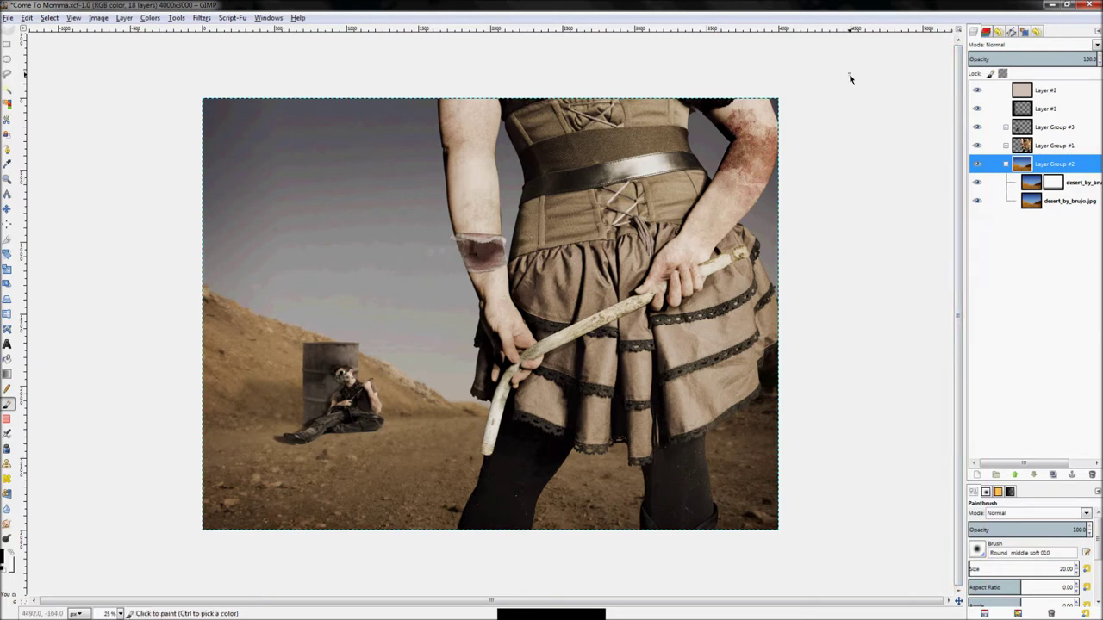
pyautogui.click(1006, 164)
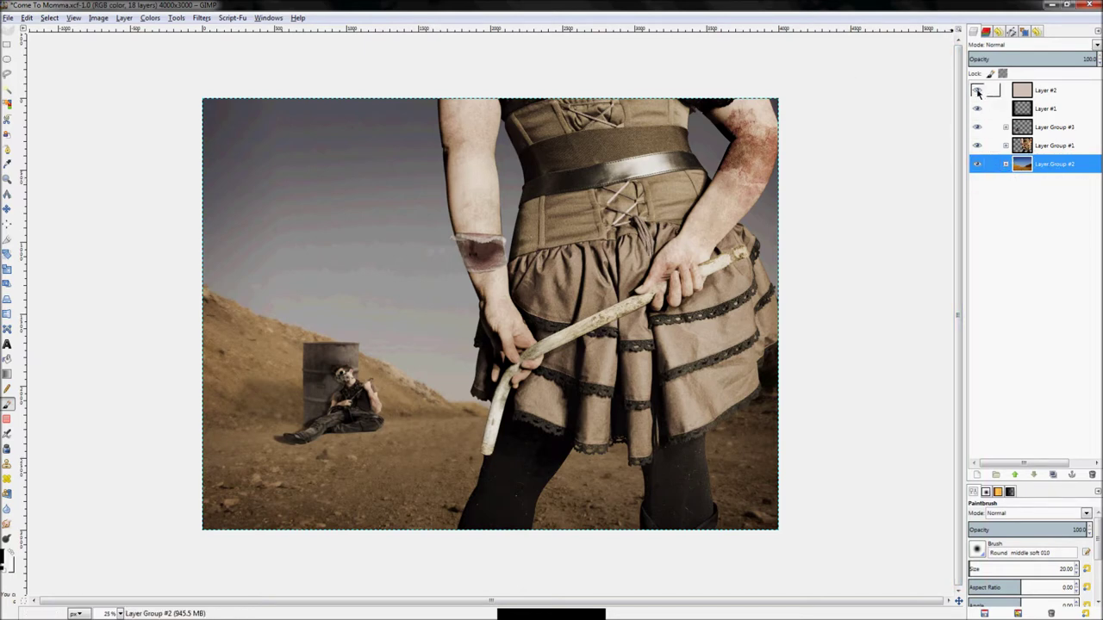
# - Compare the composite with and without the Layer #2 colour tint, leaving that layer hidden
pyautogui.click(977, 92)
pyautogui.click(978, 92)
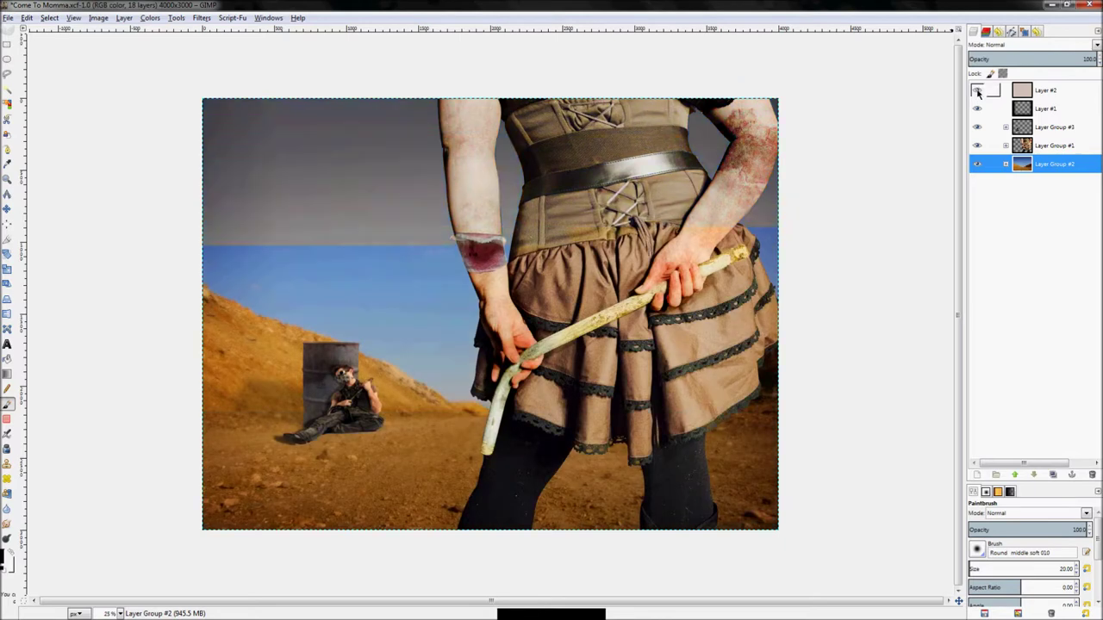
pyautogui.click(977, 91)
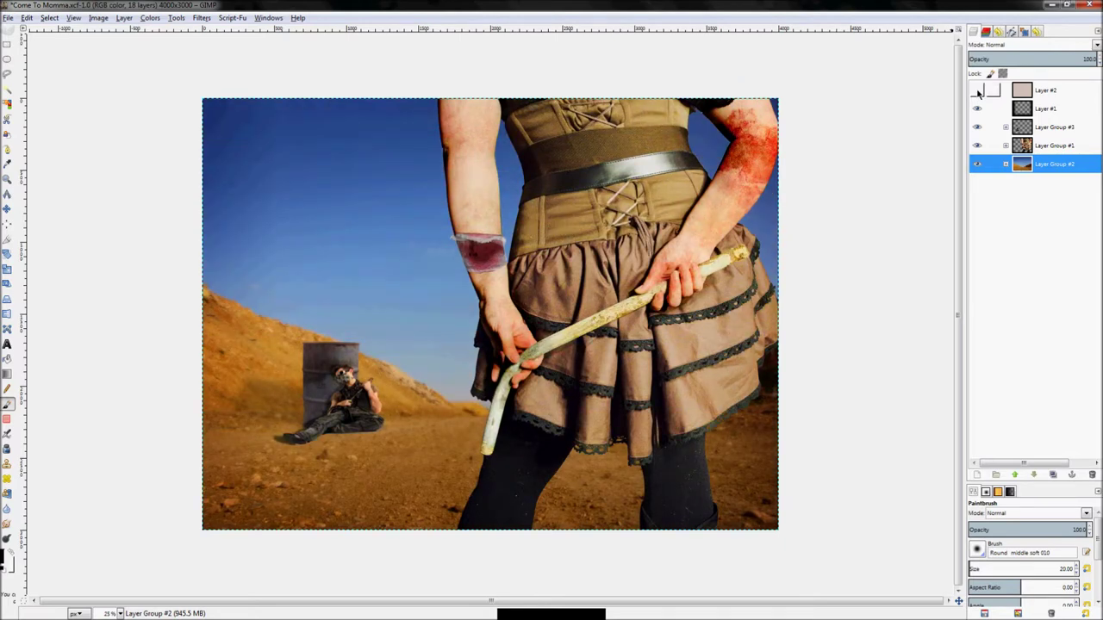
pyautogui.click(977, 91)
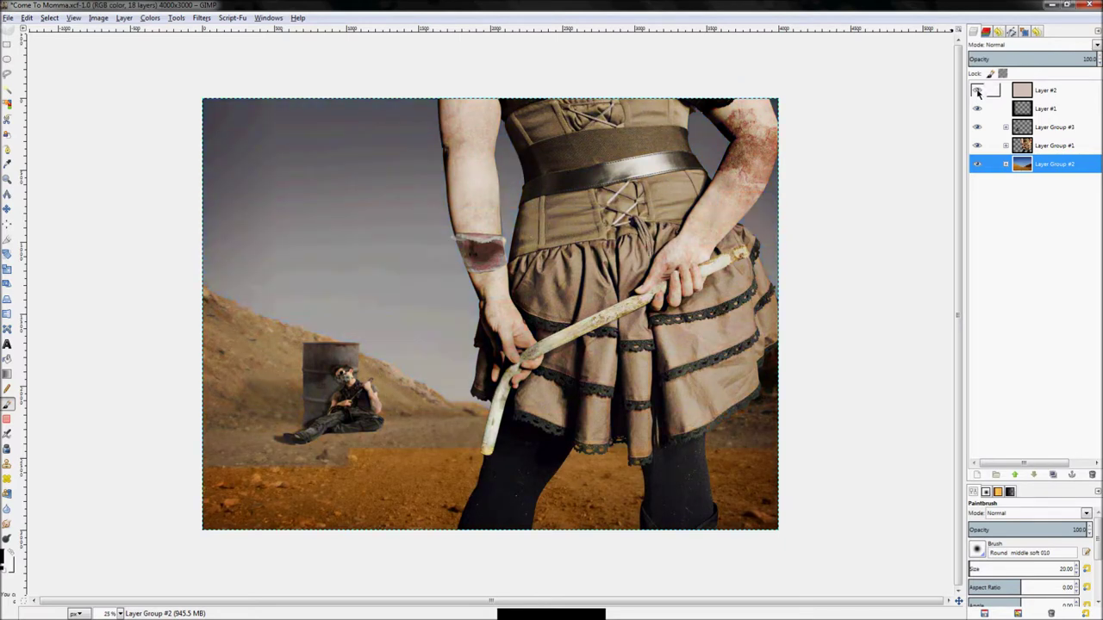
pyautogui.click(978, 92)
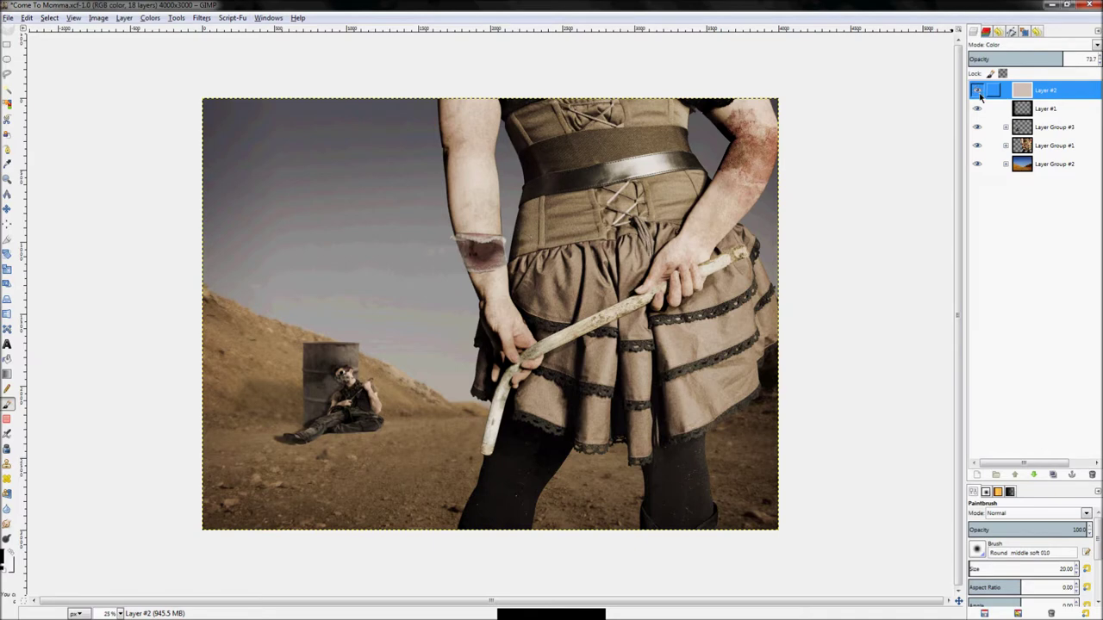
pyautogui.click(977, 91)
pyautogui.click(978, 91)
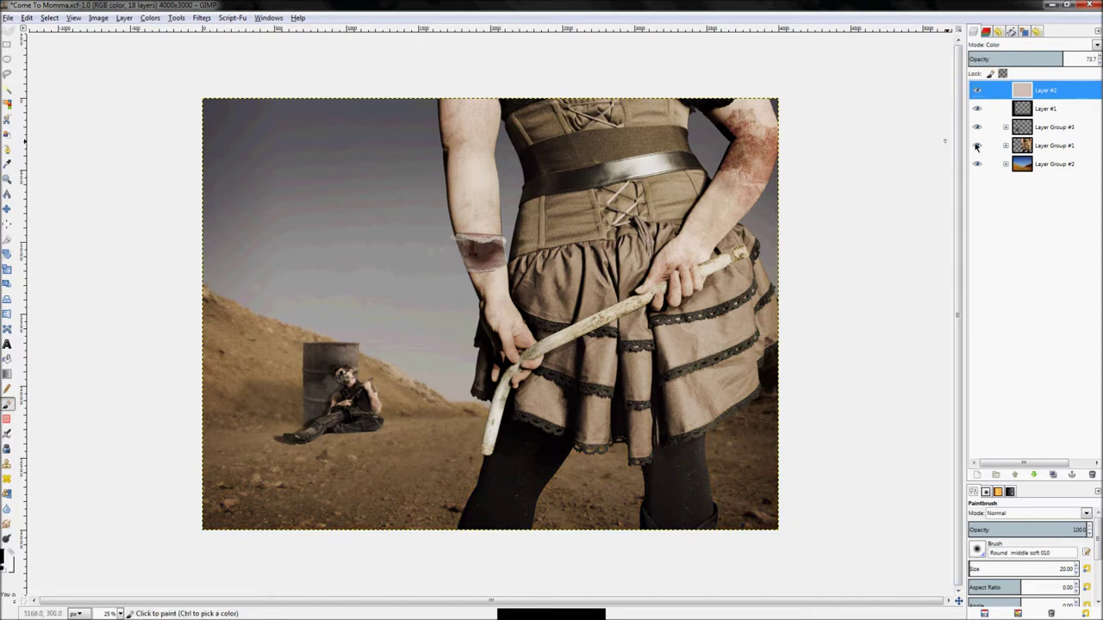
pyautogui.click(977, 91)
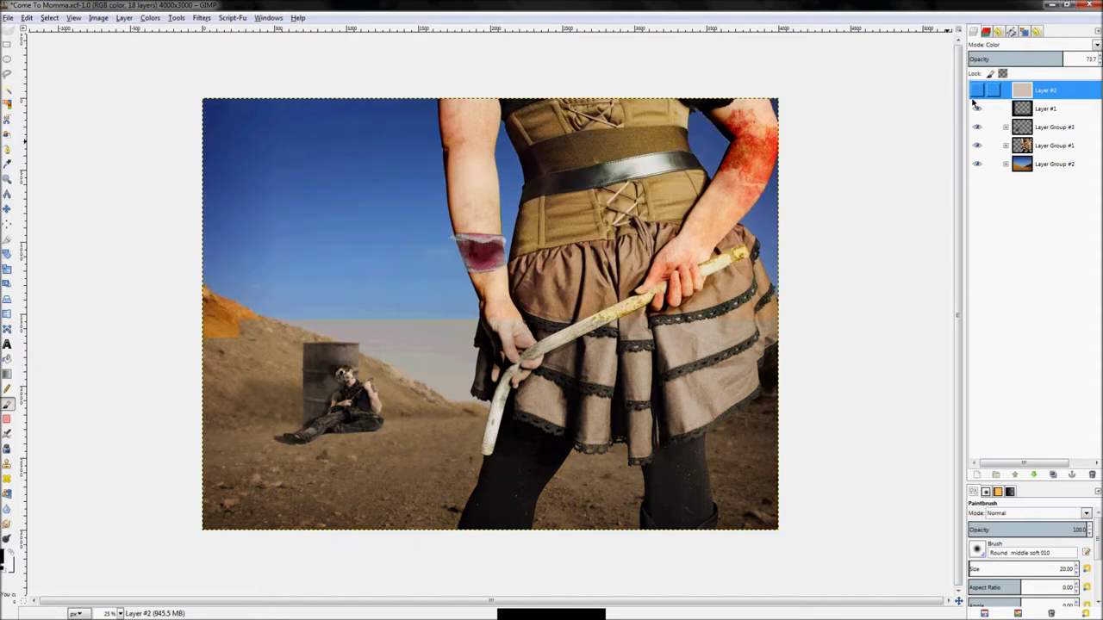
# - Select the overlay layer Layer #1 and compare the image with and without it, leaving it hidden
pyautogui.click(978, 111)
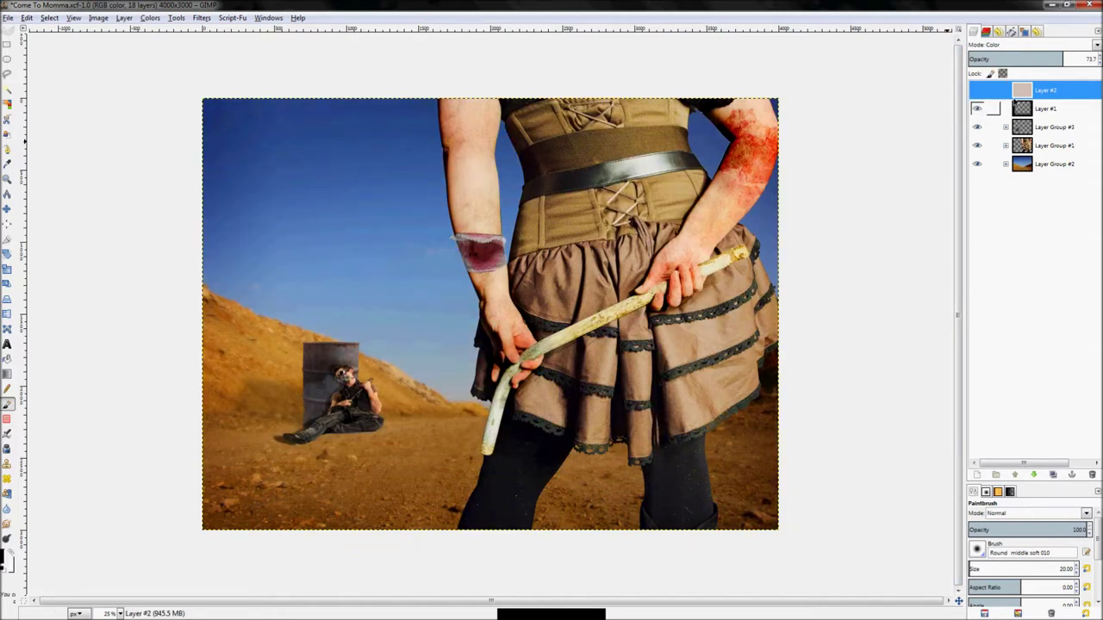
pyautogui.click(1061, 110)
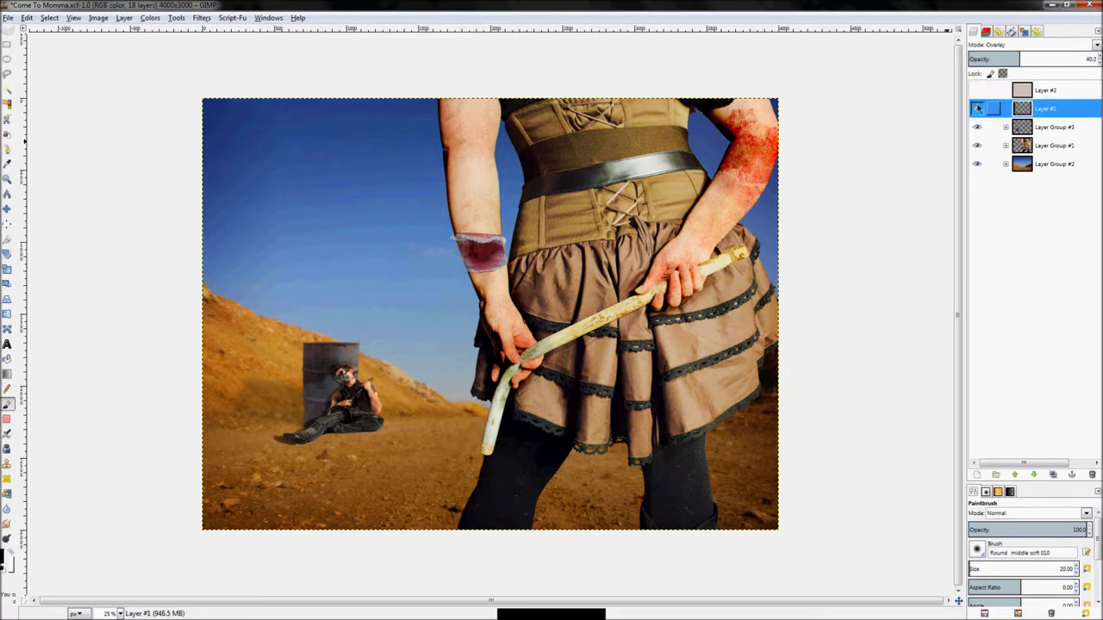
pyautogui.click(979, 111)
pyautogui.click(979, 111)
pyautogui.click(979, 112)
pyautogui.click(979, 112)
pyautogui.click(978, 111)
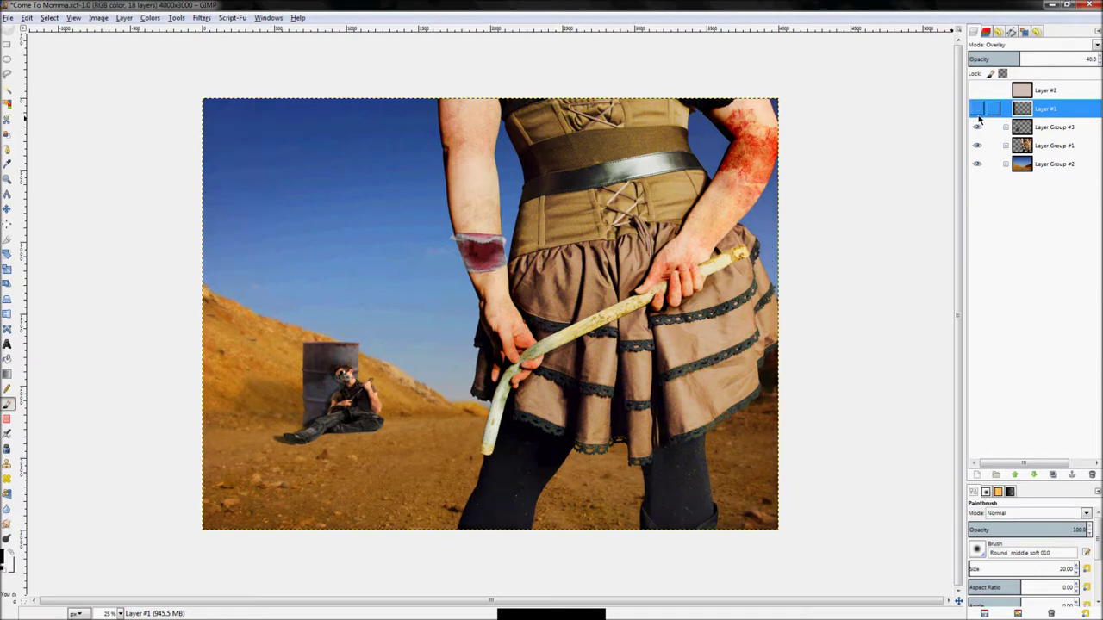
# - Expand Layer Group #3 and compare the scene with and without the seated figure and barrel
pyautogui.click(978, 129)
pyautogui.click(1006, 128)
pyautogui.click(977, 128)
pyautogui.click(977, 127)
pyautogui.click(975, 129)
pyautogui.click(975, 129)
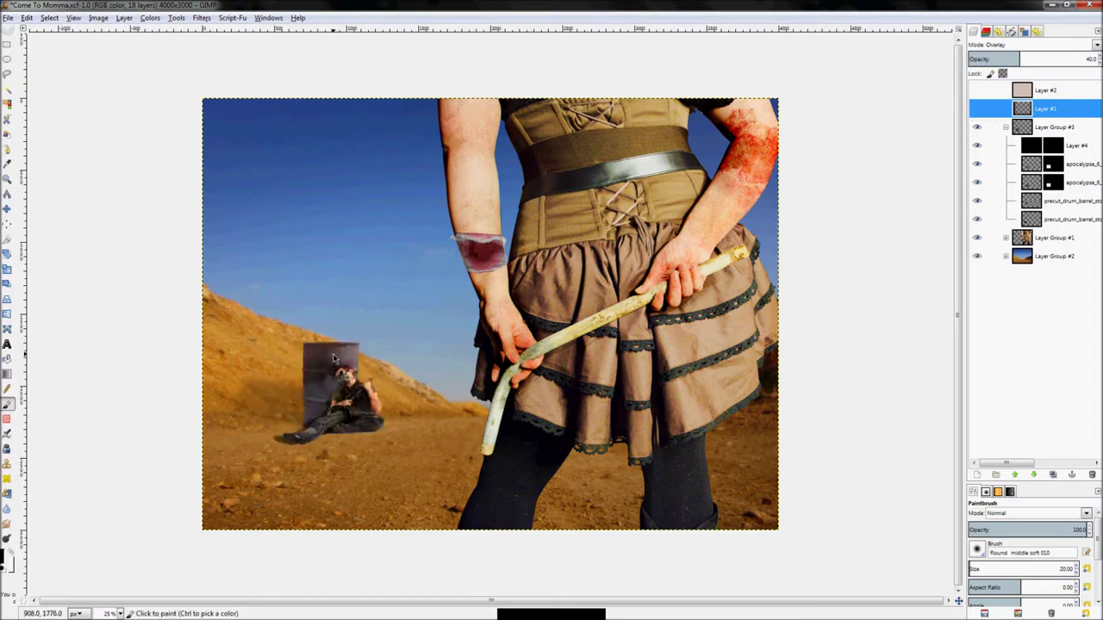
pyautogui.scroll(4, 204, 446)
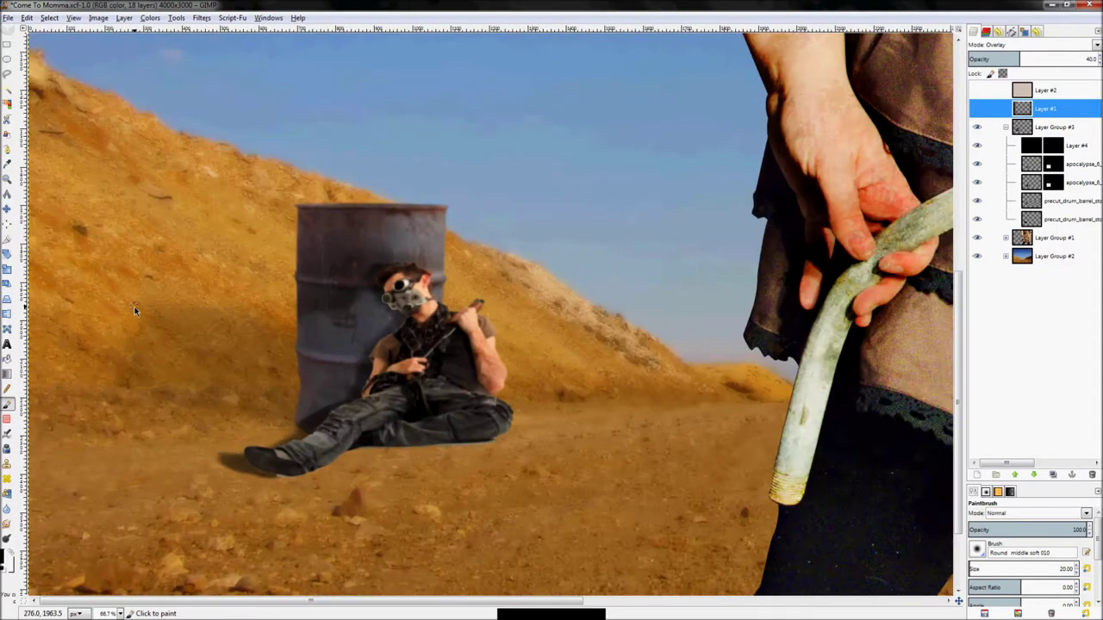
pyautogui.scroll(-1, 333, 263)
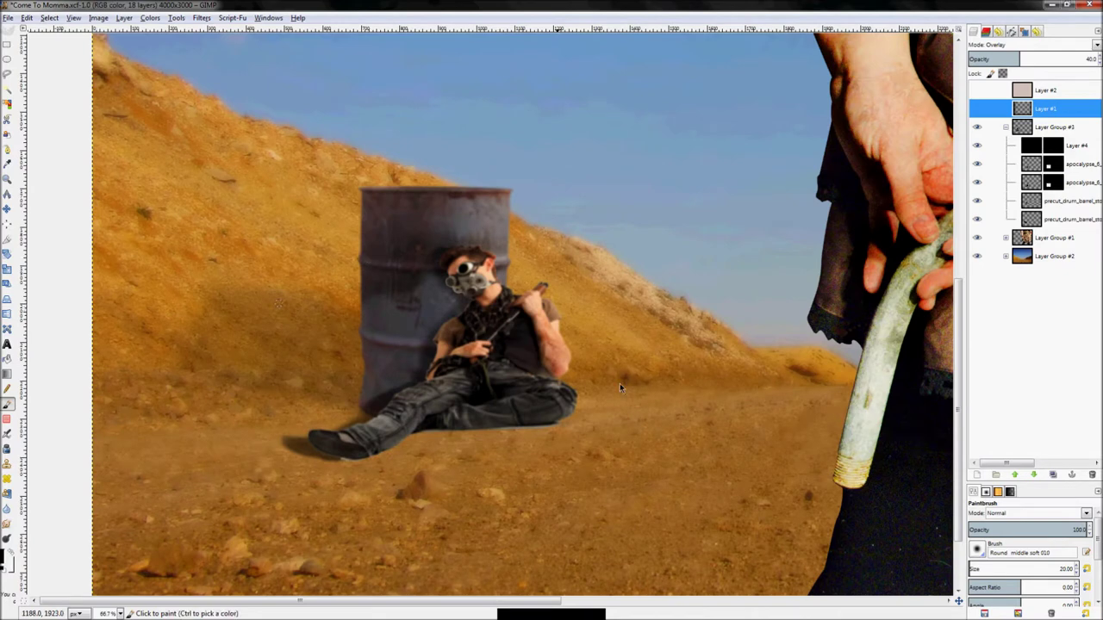
pyautogui.click(977, 127)
pyautogui.click(977, 127)
pyautogui.click(977, 128)
pyautogui.click(977, 128)
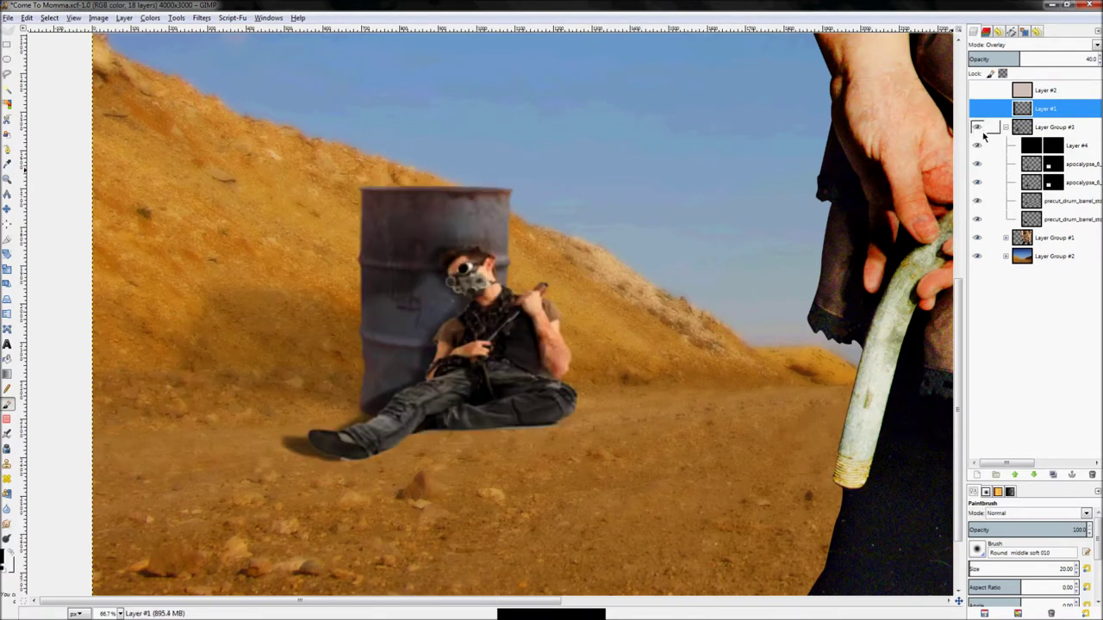
# - Compare the seated figure and barrel with and without Layer #4, leaving that layer hidden
pyautogui.click(978, 145)
pyautogui.click(978, 145)
pyautogui.click(977, 146)
pyautogui.click(977, 147)
pyautogui.click(978, 147)
pyautogui.click(978, 148)
pyautogui.click(978, 148)
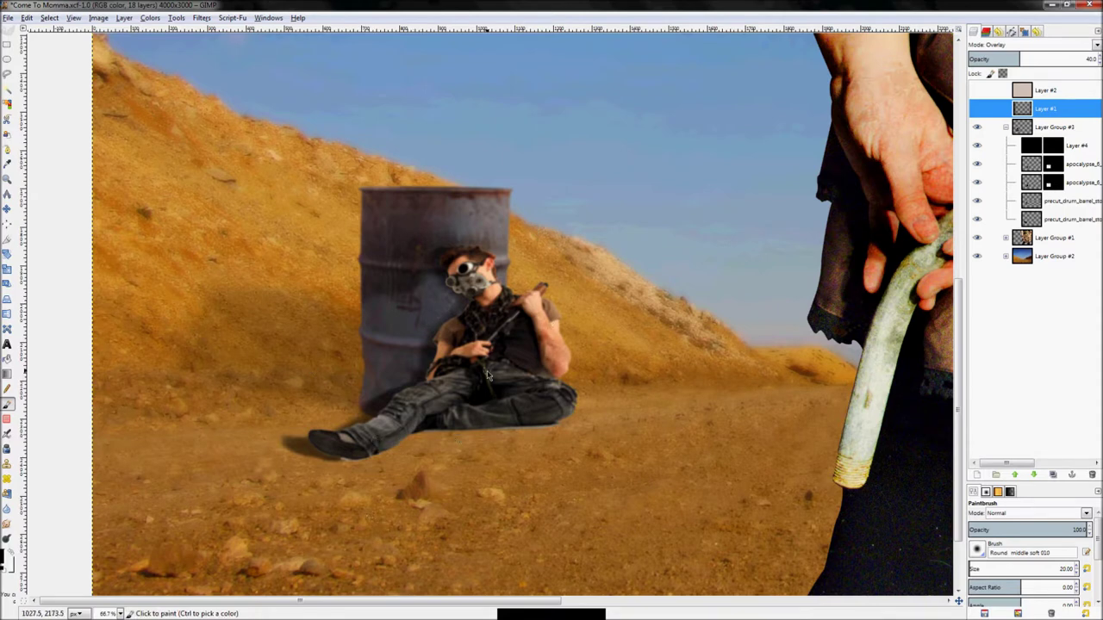
# - Compare the seated figure with and without the upper apocalypse layer in Layer Group #3
pyautogui.click(978, 164)
pyautogui.click(978, 164)
pyautogui.click(979, 164)
pyautogui.click(978, 163)
pyautogui.click(978, 164)
pyautogui.click(978, 164)
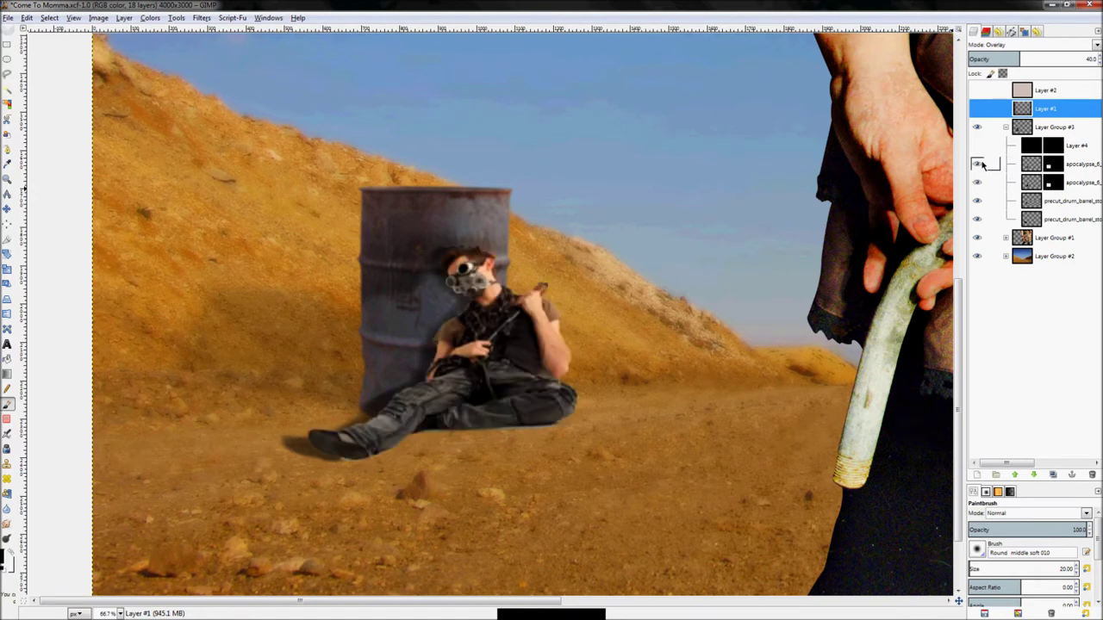
pyautogui.click(978, 164)
# - Check the lower apocalypse layer against the upper one, leaving both figure layers hidden
pyautogui.click(978, 183)
pyautogui.click(978, 182)
pyautogui.click(978, 182)
pyautogui.click(978, 183)
pyautogui.click(979, 165)
pyautogui.click(978, 183)
pyautogui.click(978, 164)
# - Inspect the two precut_drum_barrel layers separately, leaving both hidden
pyautogui.click(978, 201)
pyautogui.click(978, 201)
pyautogui.click(977, 219)
pyautogui.click(977, 219)
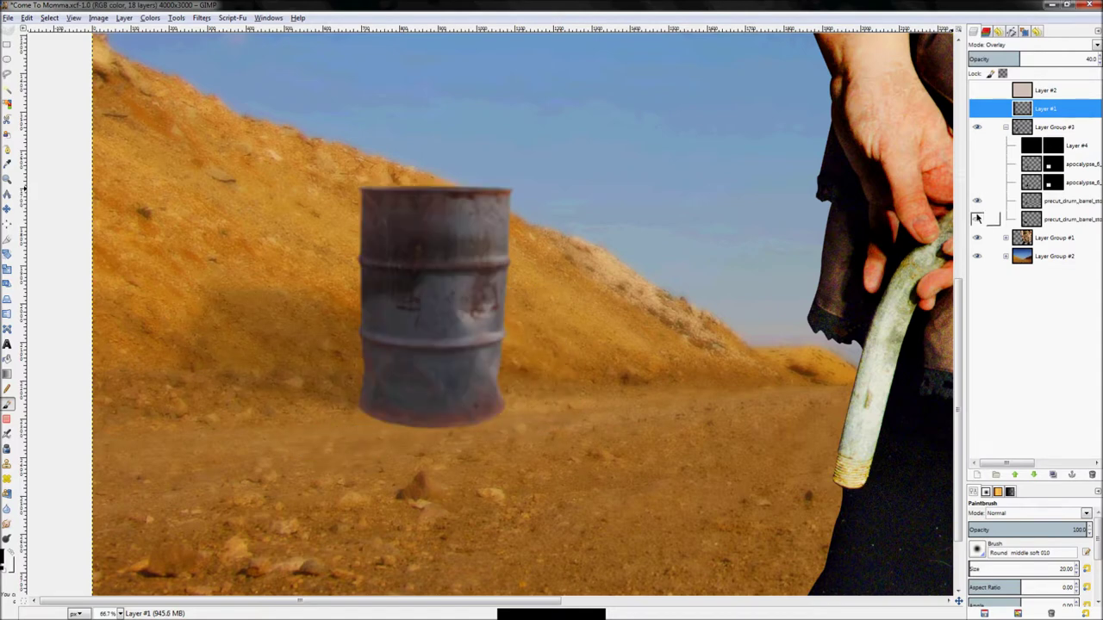
pyautogui.click(978, 200)
pyautogui.click(978, 219)
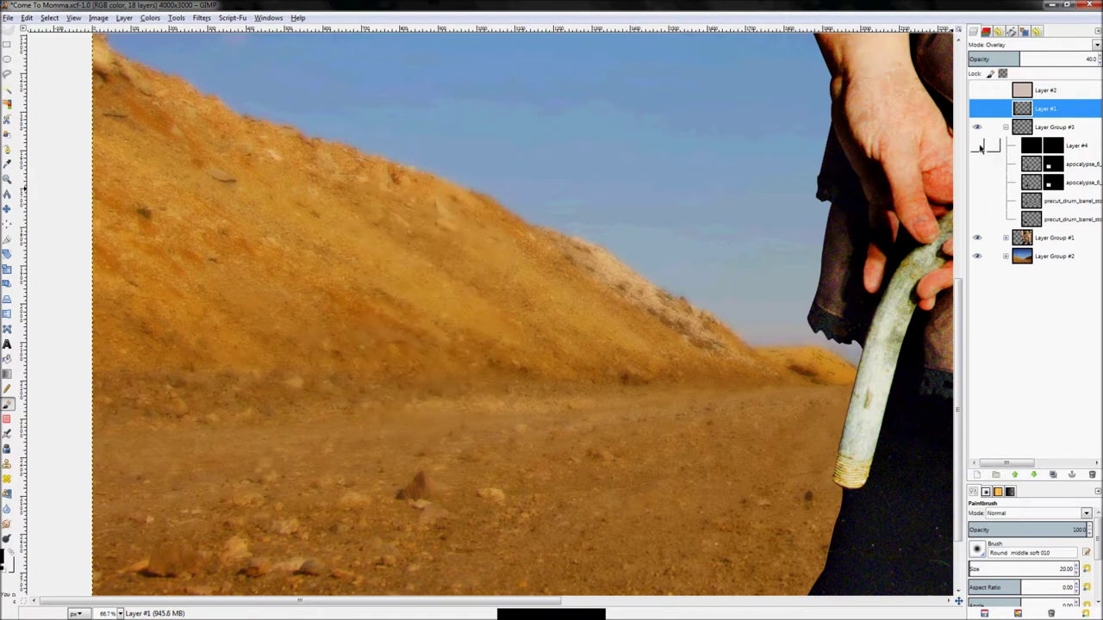
# - Show all layers inside Layer Group #3 again, then collapse and hide the whole group
pyautogui.click(979, 146)
pyautogui.click(977, 164)
pyautogui.click(976, 182)
pyautogui.click(977, 201)
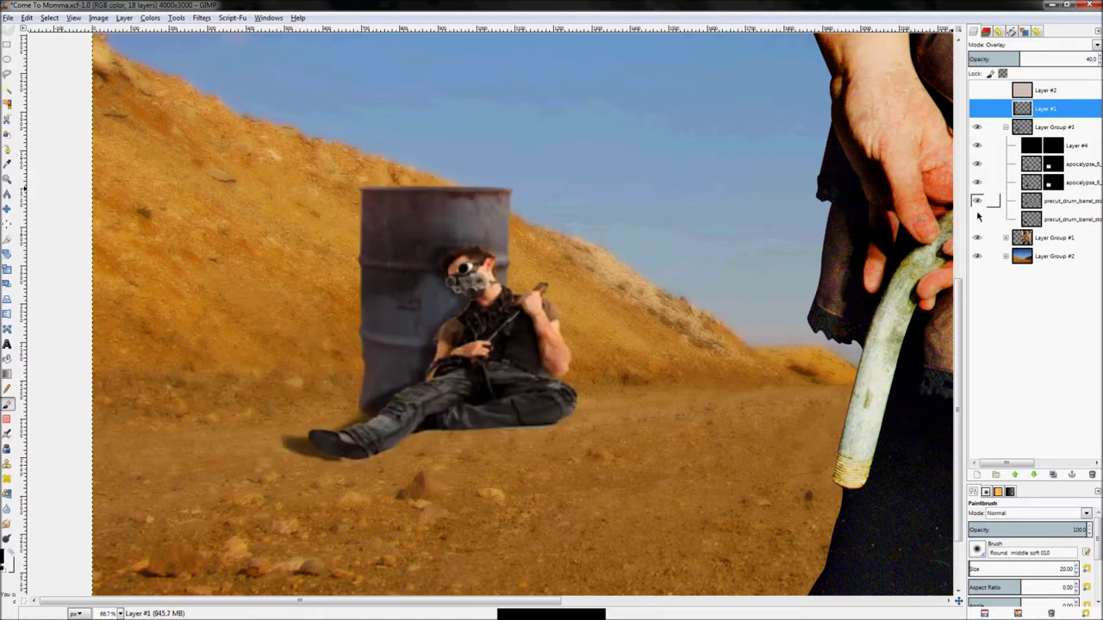
pyautogui.click(977, 218)
pyautogui.click(1006, 127)
pyautogui.click(976, 127)
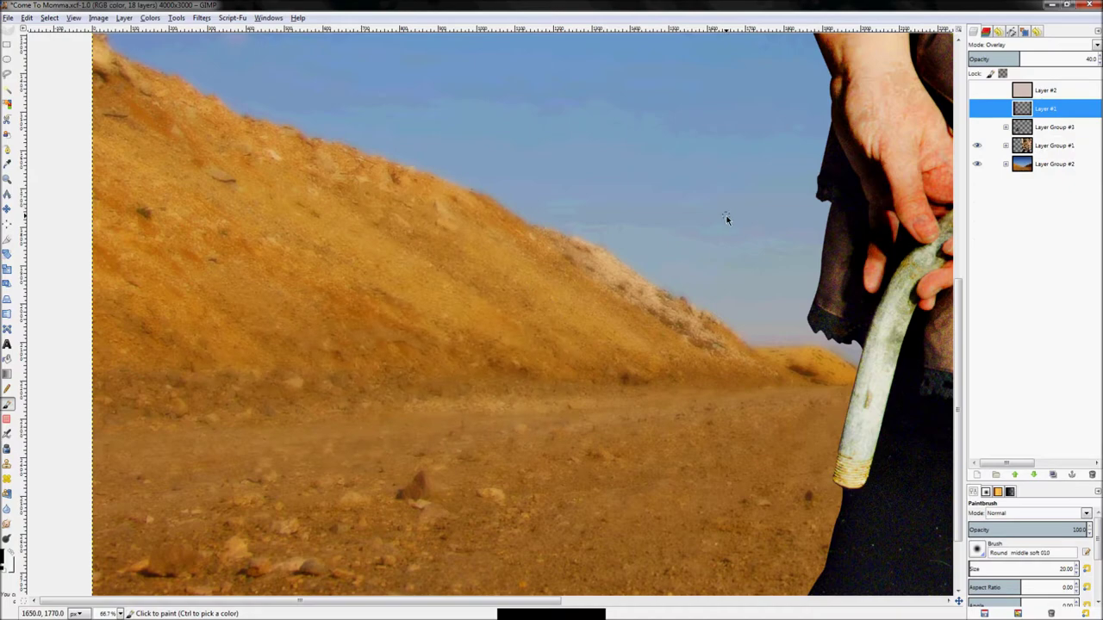
# - Fit the whole image in view, expand Layer Group #1 and compare the scene with and without the foreground woman
pyautogui.press('z')
pyautogui.hotkey('shift', 'ctrl', 'j')
pyautogui.click(979, 147)
pyautogui.click(979, 147)
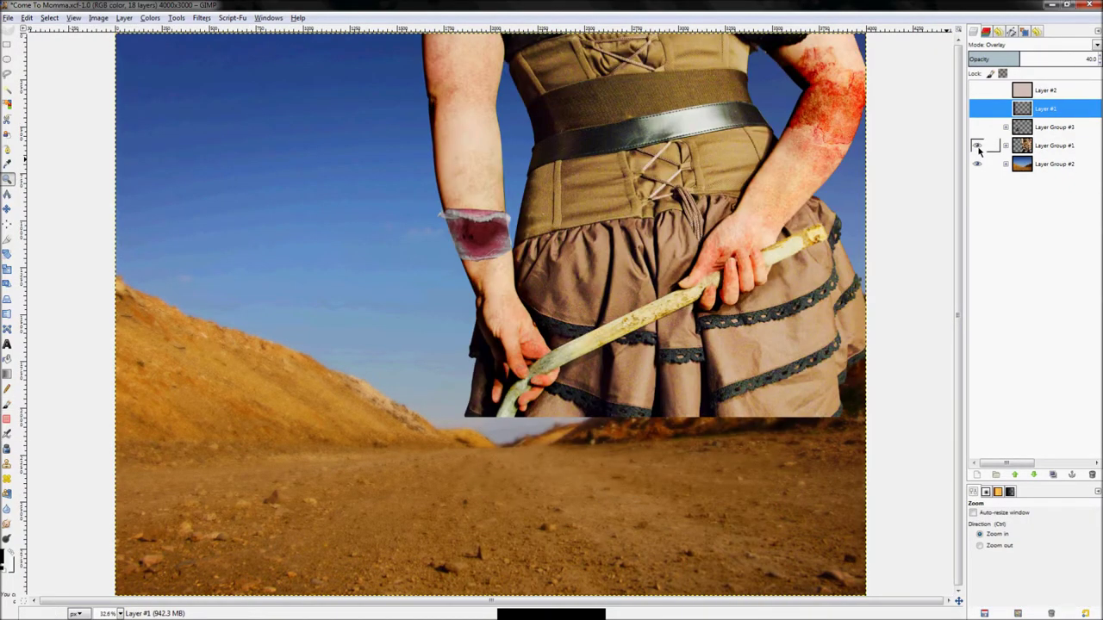
pyautogui.click(1006, 145)
pyautogui.click(978, 147)
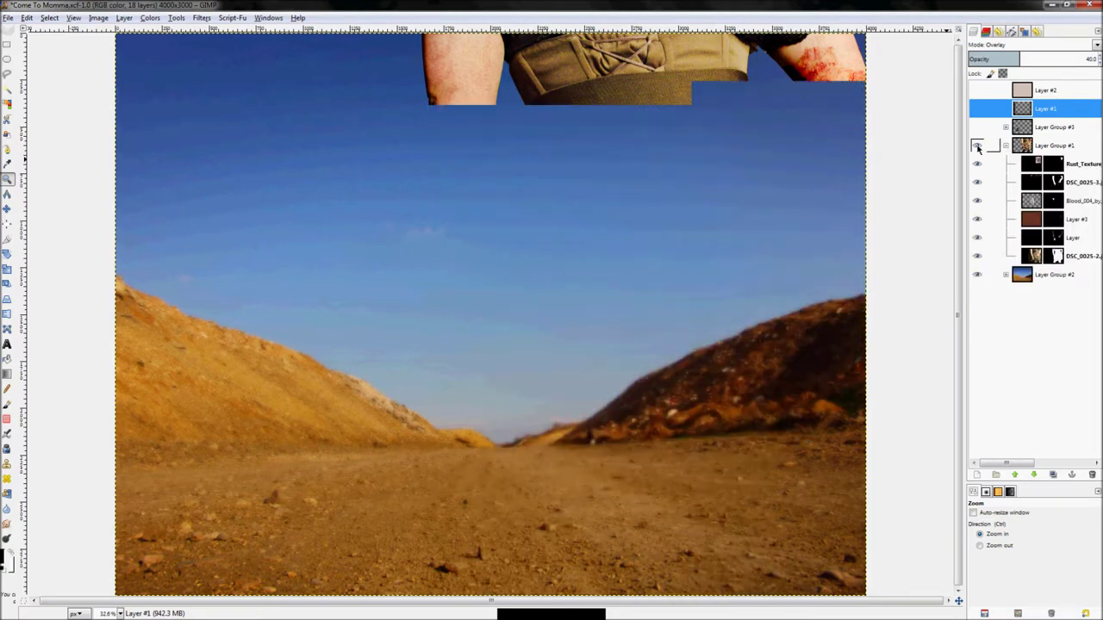
pyautogui.click(978, 148)
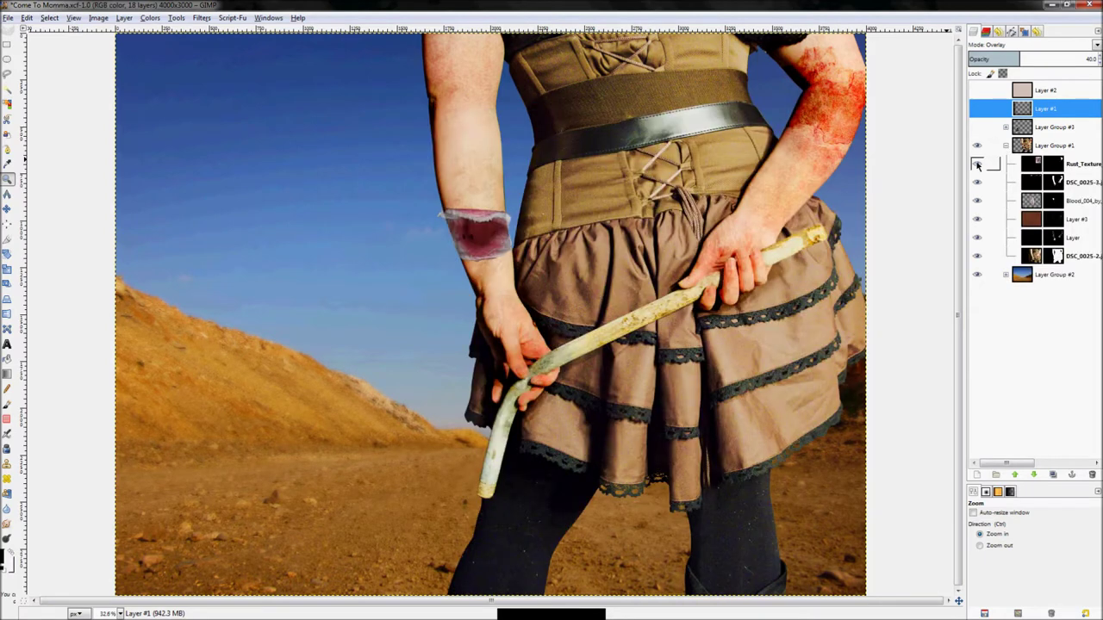
# - Compare the arms with and without the Rust_Texture and DSC_0025-3 layers, leaving both hidden
pyautogui.click(977, 164)
pyautogui.click(977, 165)
pyautogui.click(979, 167)
pyautogui.click(978, 183)
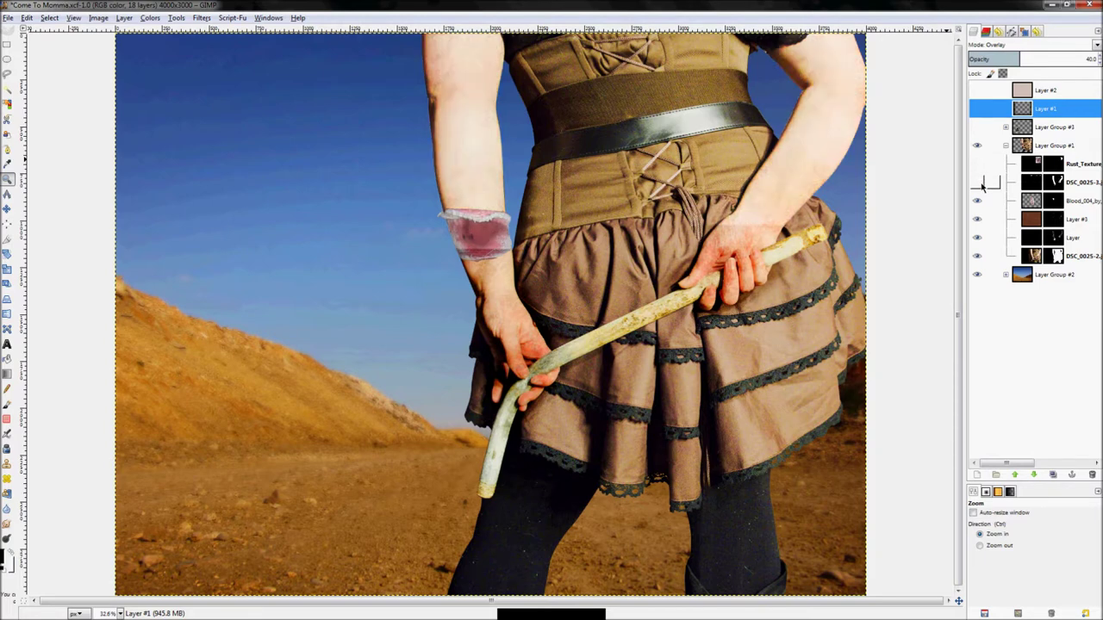
pyautogui.click(979, 184)
pyautogui.click(978, 184)
# - Compare the forearm wound with and without the Blood_004 layer, leaving that layer hidden
pyautogui.click(983, 200)
pyautogui.click(983, 200)
pyautogui.click(979, 201)
pyautogui.click(979, 201)
pyautogui.click(977, 200)
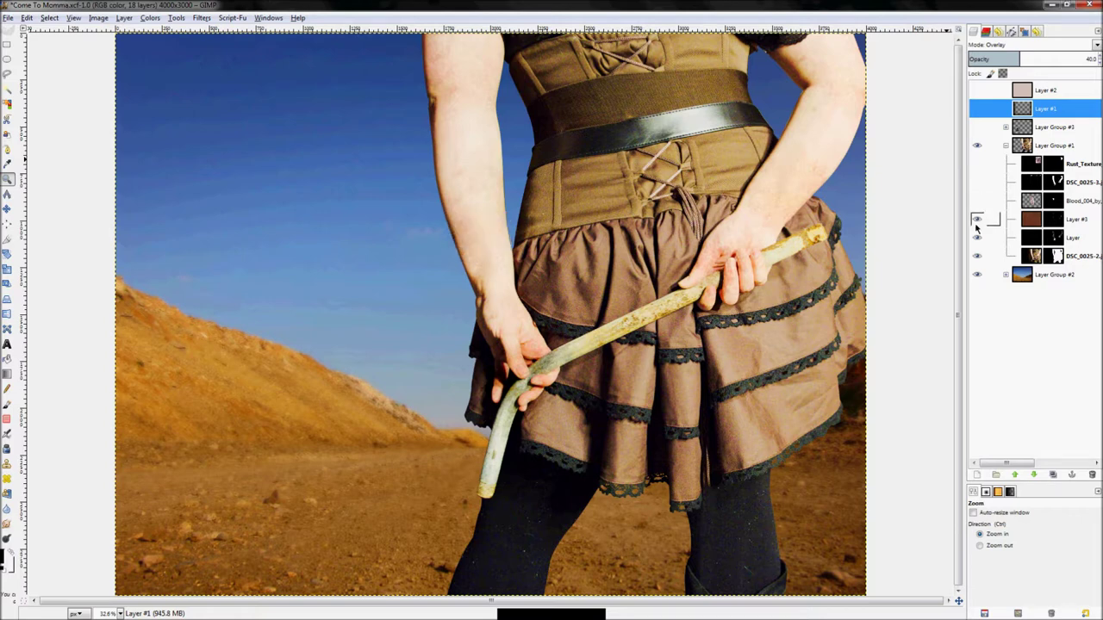
# - Compare the hands and arms with and without Layer #3 and the shading layer beneath it, leaving both hidden
pyautogui.click(978, 219)
pyautogui.click(978, 219)
pyautogui.click(977, 221)
pyautogui.click(977, 219)
pyautogui.click(977, 241)
pyautogui.click(977, 240)
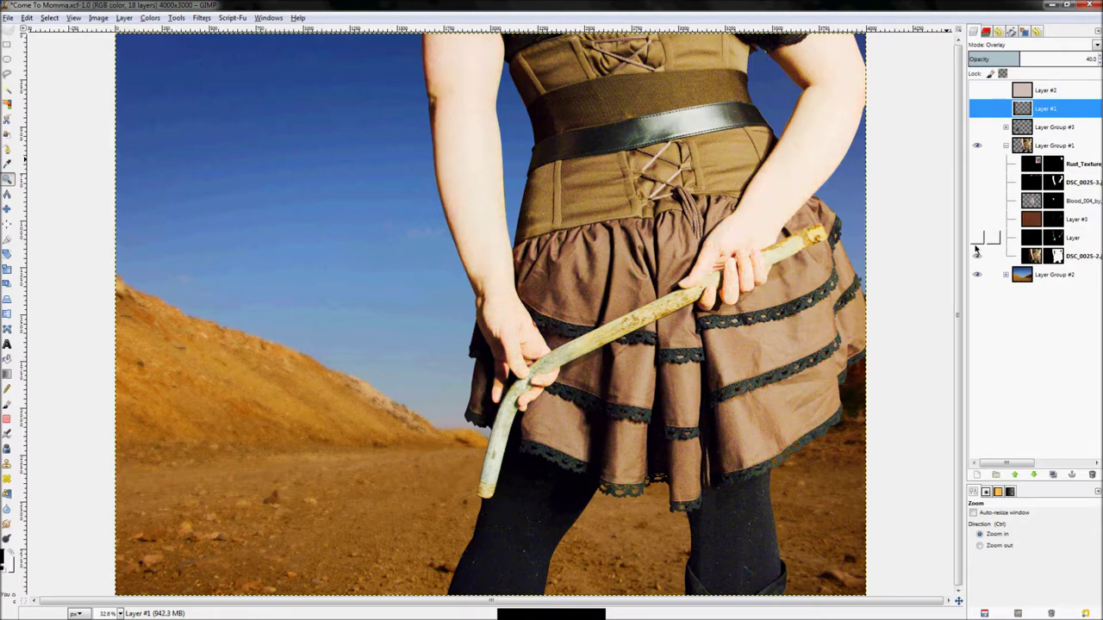
# - Compare the scene with and without the DSC_0025-2 base photo of the woman
pyautogui.click(977, 256)
pyautogui.click(976, 258)
pyautogui.click(977, 257)
pyautogui.click(976, 258)
# - Make all layers of the composite visible again and collapse Layer Group #1
pyautogui.click(977, 241)
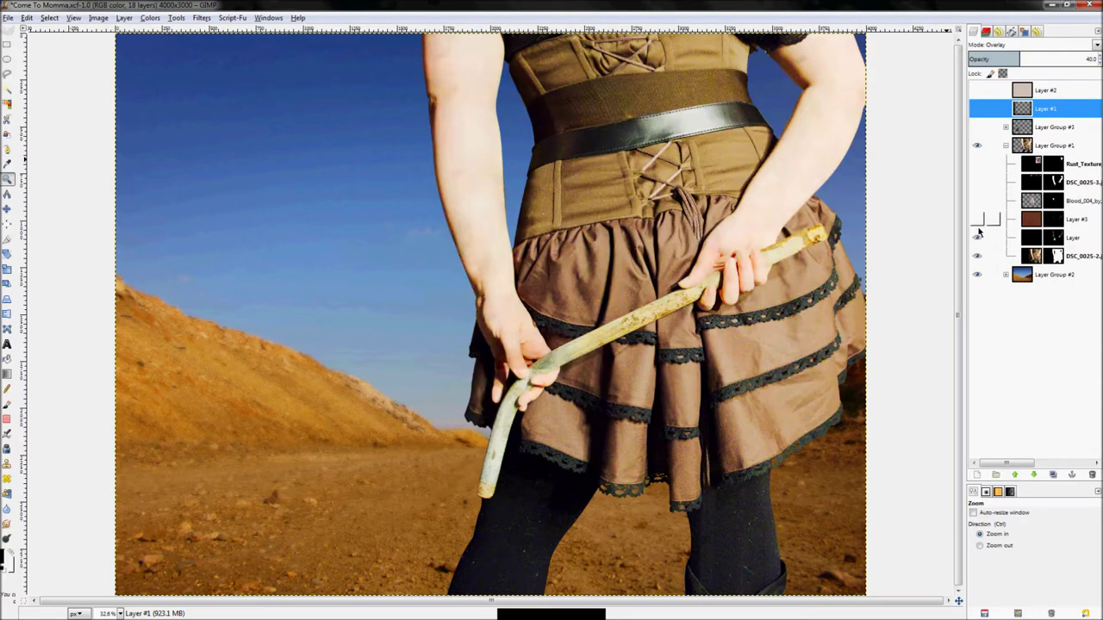
pyautogui.click(977, 223)
pyautogui.click(976, 205)
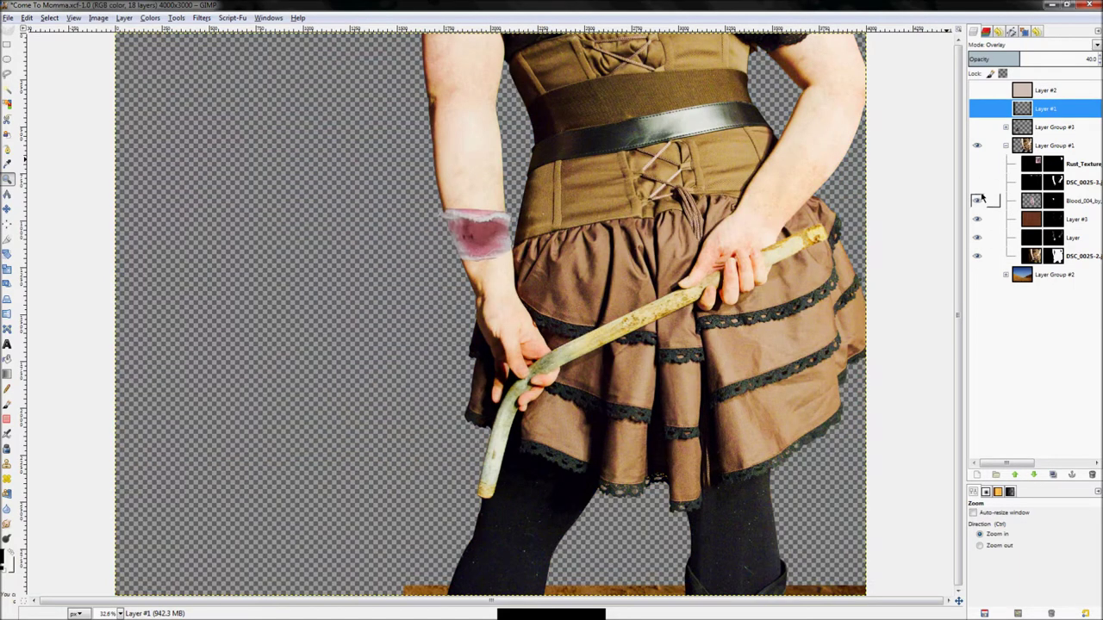
pyautogui.keyDown('shift'); pyautogui.click(978, 199); pyautogui.keyUp('shift')
pyautogui.click(977, 187)
pyautogui.click(977, 170)
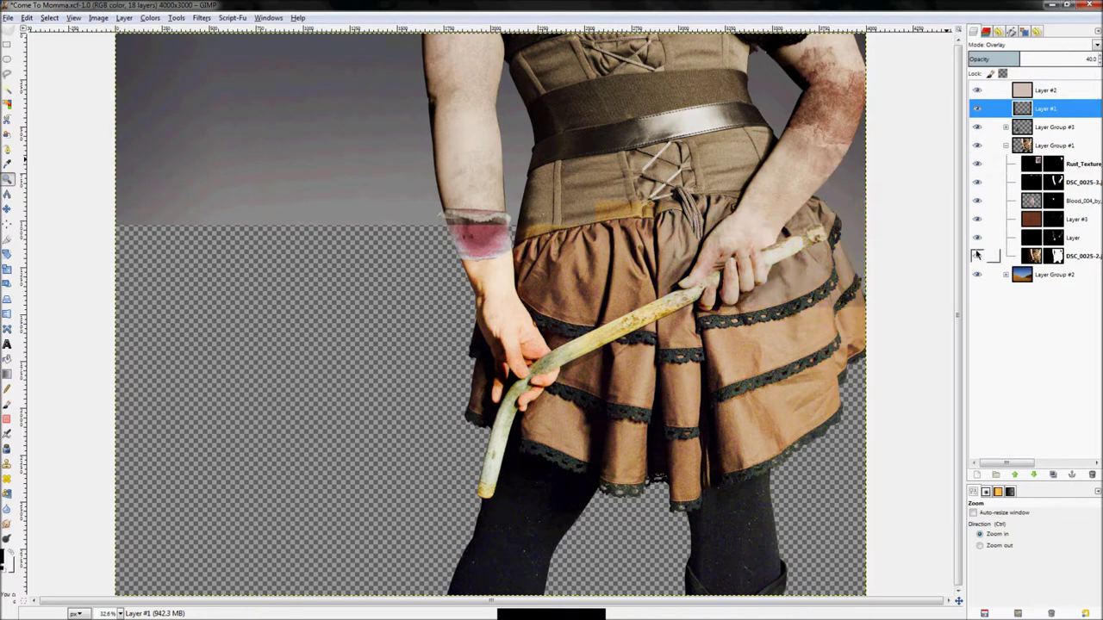
pyautogui.click(1005, 145)
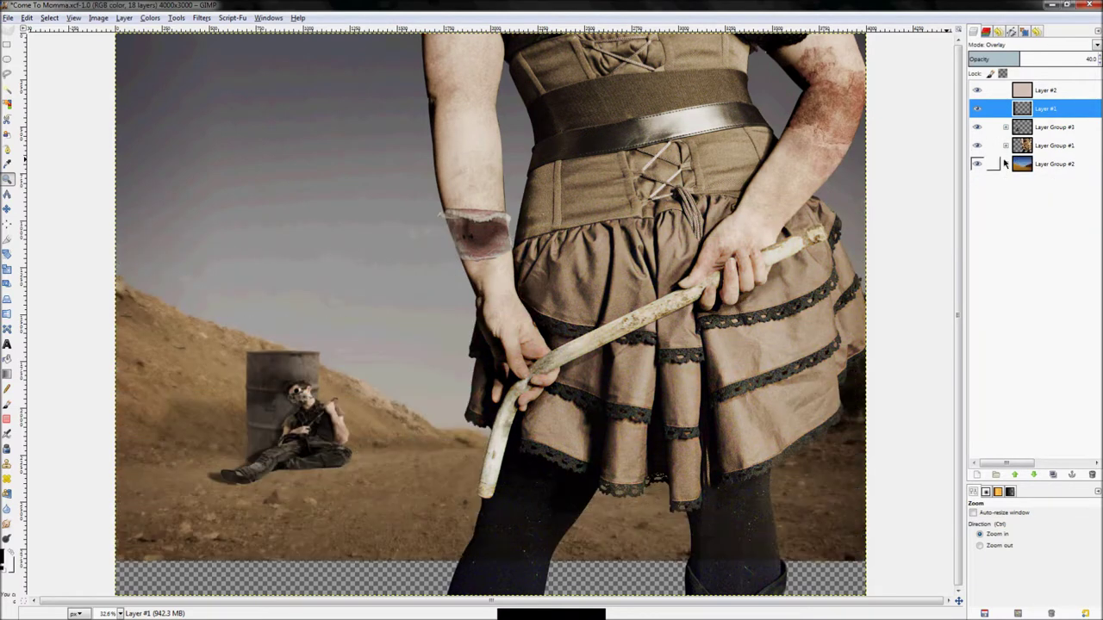
# - Expand Layer Group #2, show only the desert background and select the masked desert_by_brujo.jpg copy layer
pyautogui.click(1004, 164)
pyautogui.keyDown('shift'); pyautogui.click(977, 182); pyautogui.keyUp('shift')
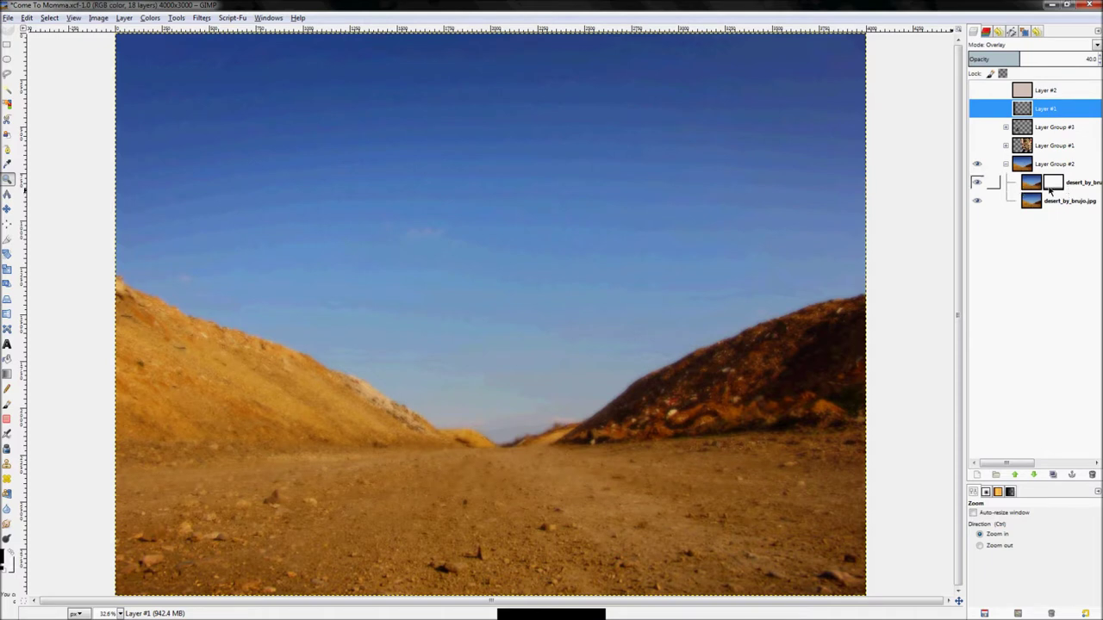
pyautogui.click(991, 182)
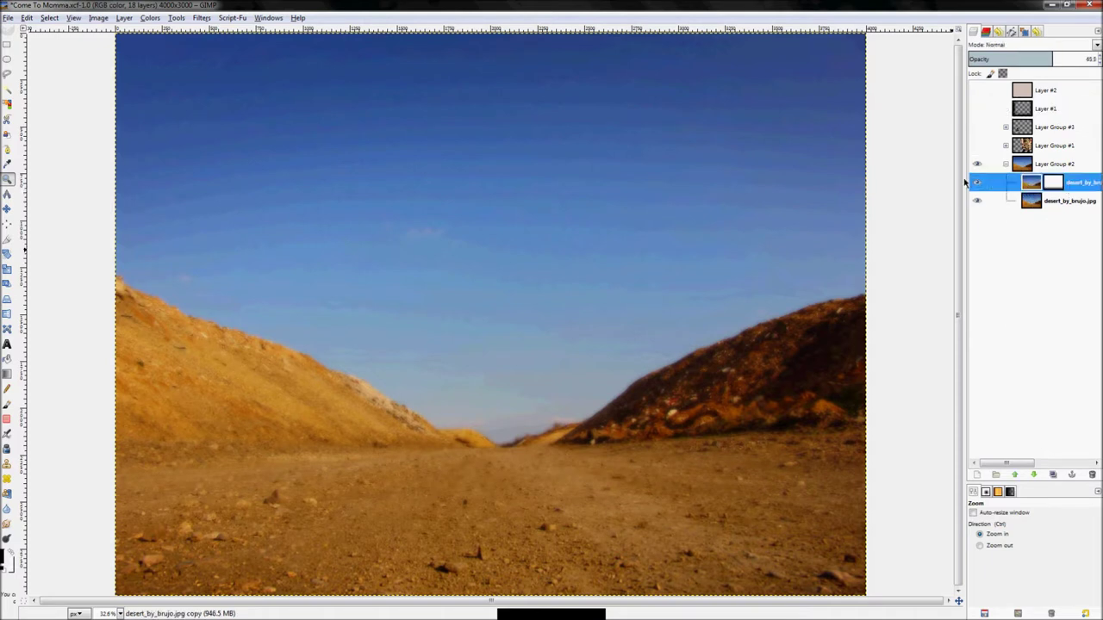
# - Compare the desert background with and without its masked blurred copy, make all layers visible again and collapse Layer Group #2
pyautogui.click(995, 201)
pyautogui.click(1032, 188)
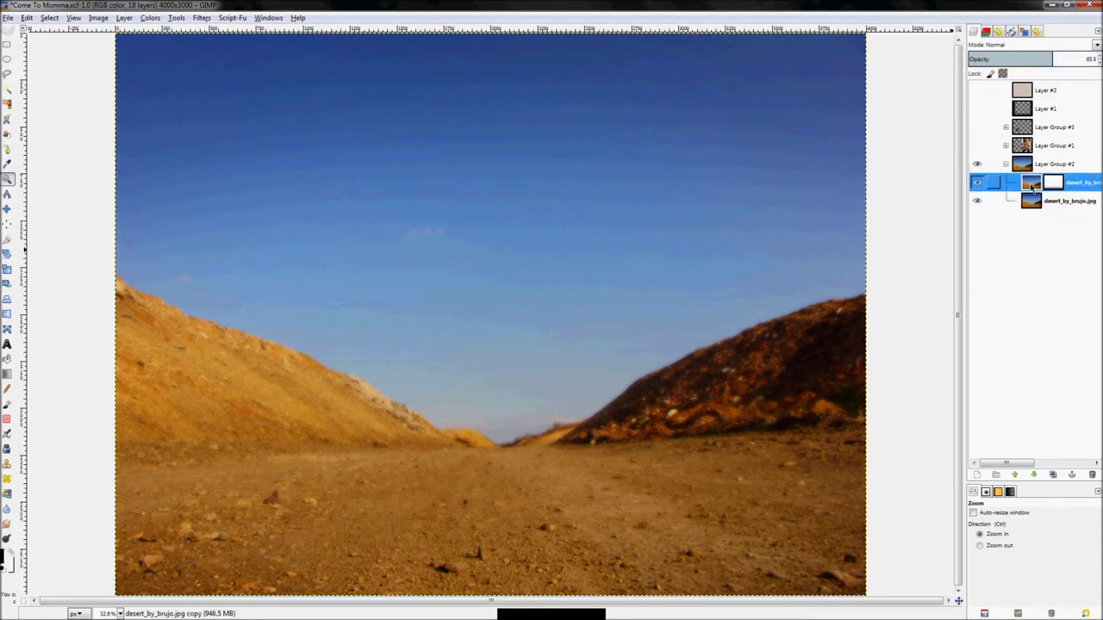
pyautogui.click(978, 183)
pyautogui.click(978, 184)
pyautogui.moveTo(978, 145); pyautogui.dragTo(978, 99)
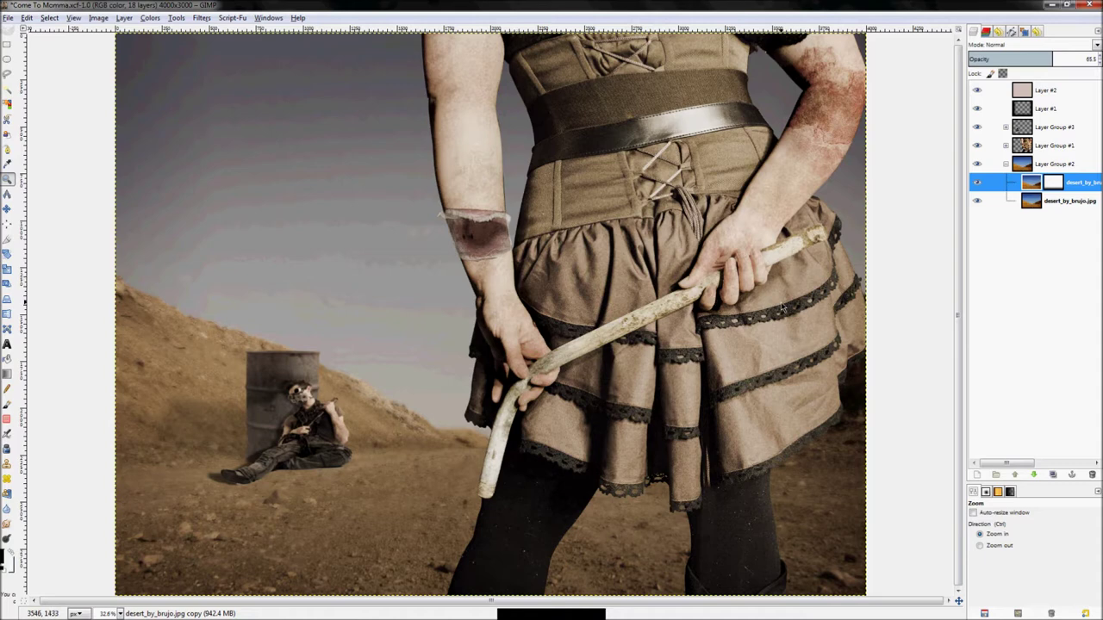
pyautogui.click(1006, 164)
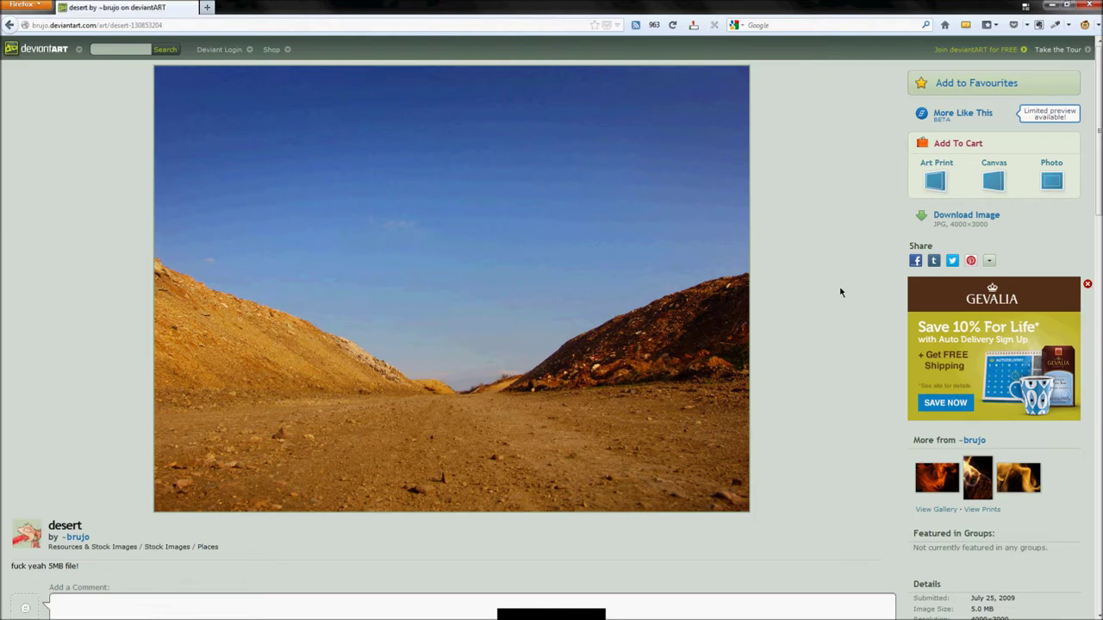
# - Switch to Firefox and copy the download link of the desert stock image from its deviantART page
pyautogui.rightClick(954, 223)
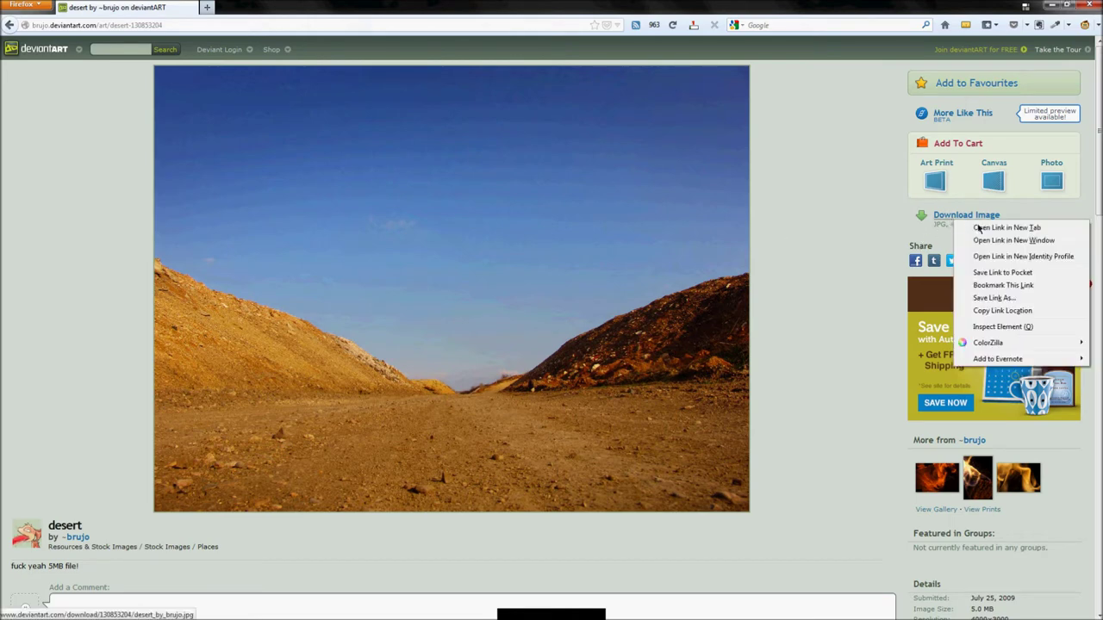
pyautogui.click(1003, 311)
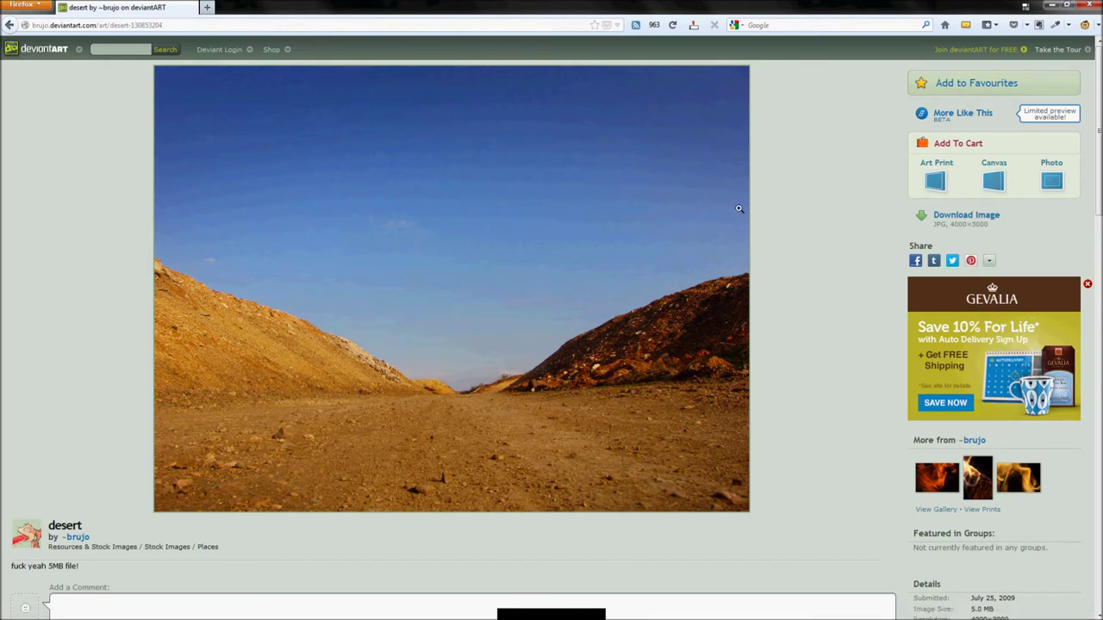
pyautogui.click(956, 222)
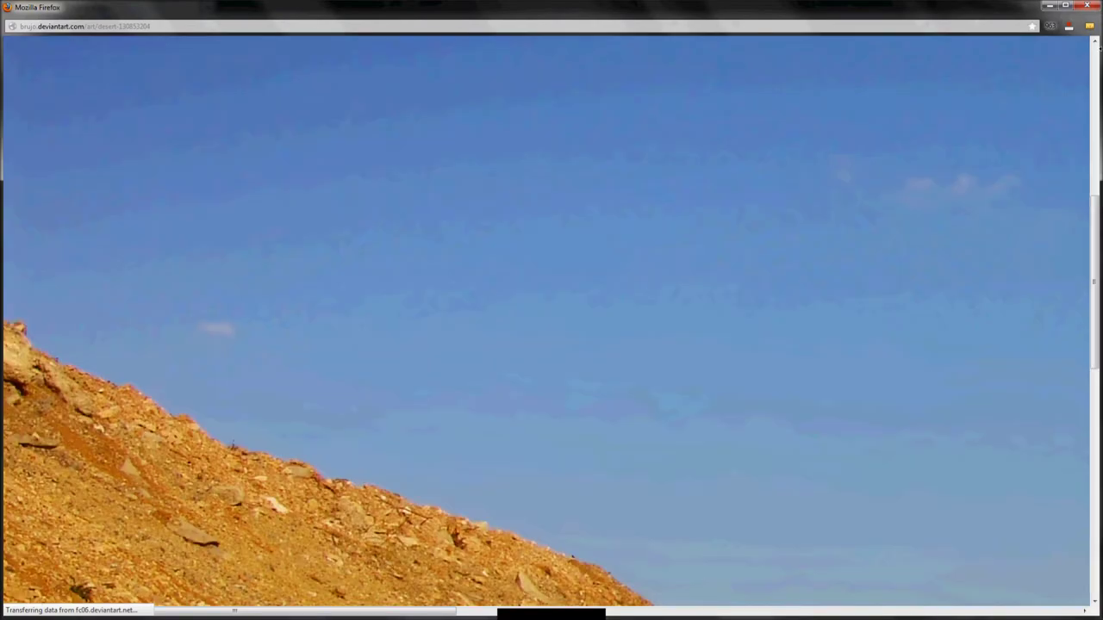
pyautogui.click(1086, 6)
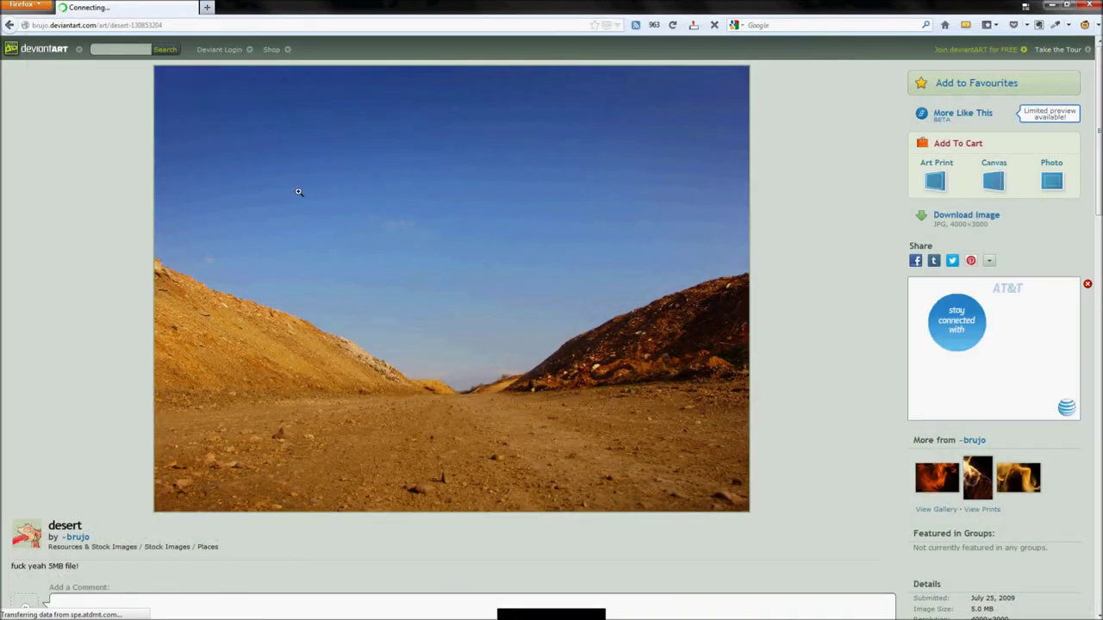
# - Switch to GIMP and open desert_by_brujo.jpg from the copied web address, fitted to the window
pyautogui.click(9, 103)
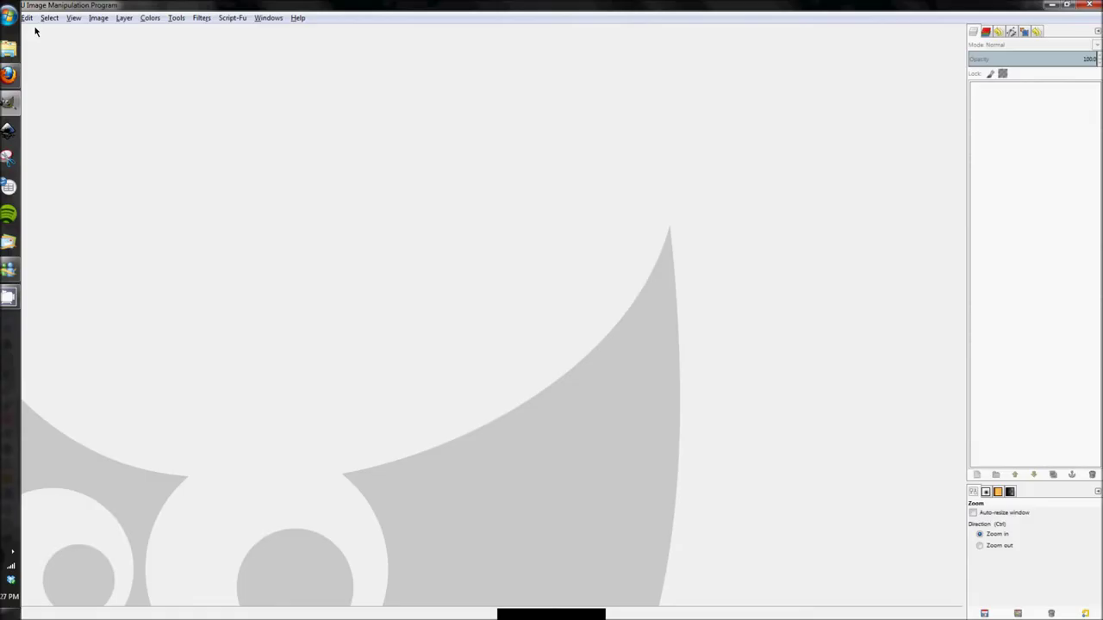
pyautogui.click(8, 17)
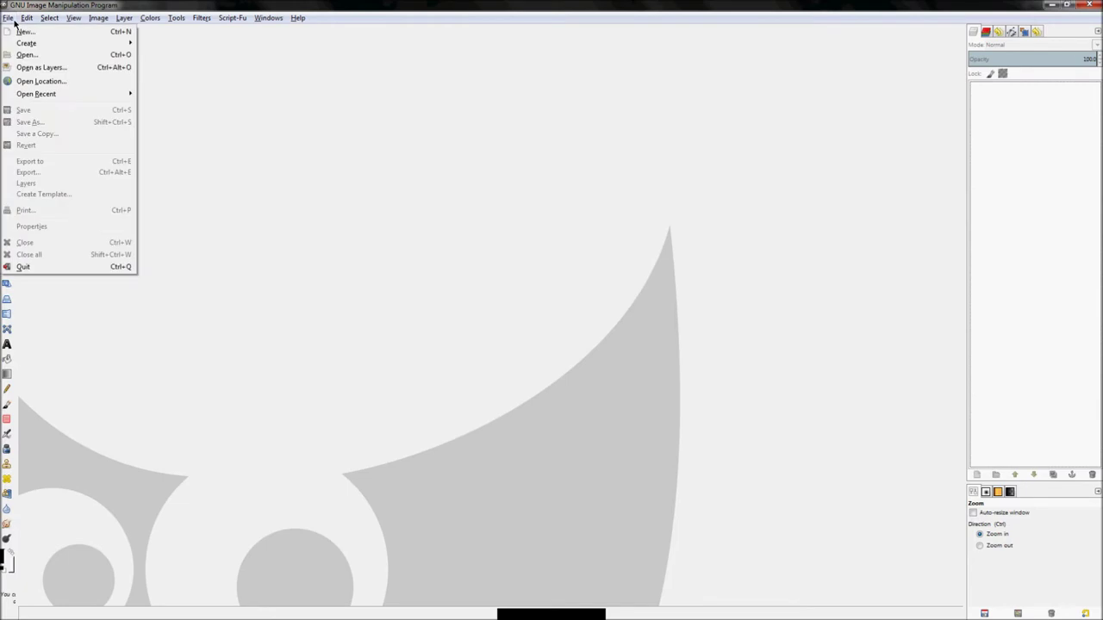
pyautogui.click(31, 87)
pyautogui.rightClick(97, 61)
pyautogui.click(119, 84)
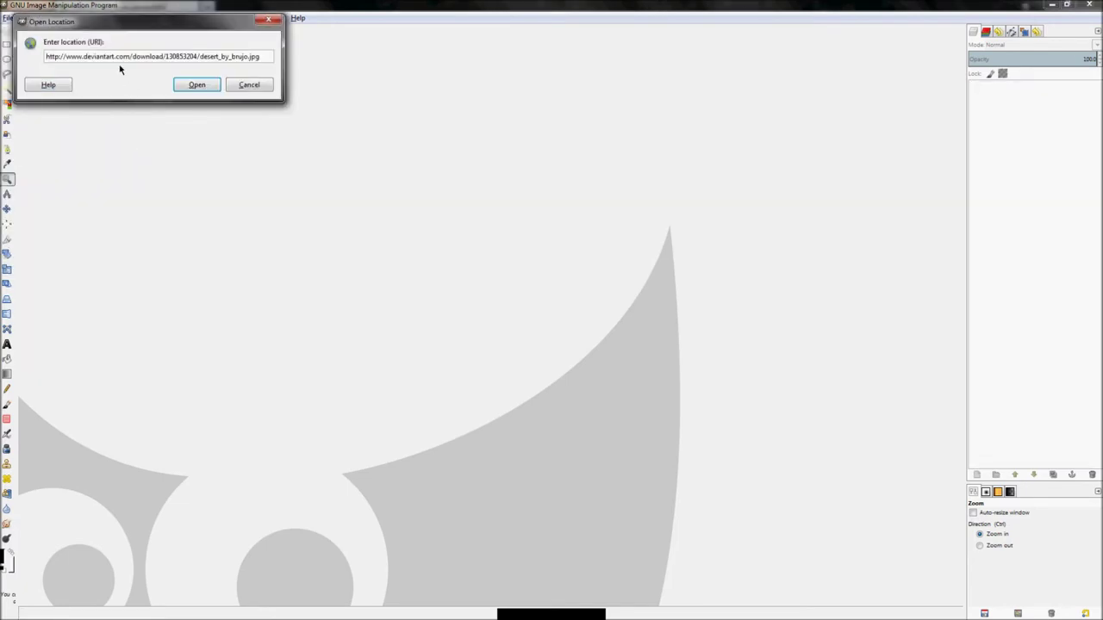
pyautogui.click(196, 85)
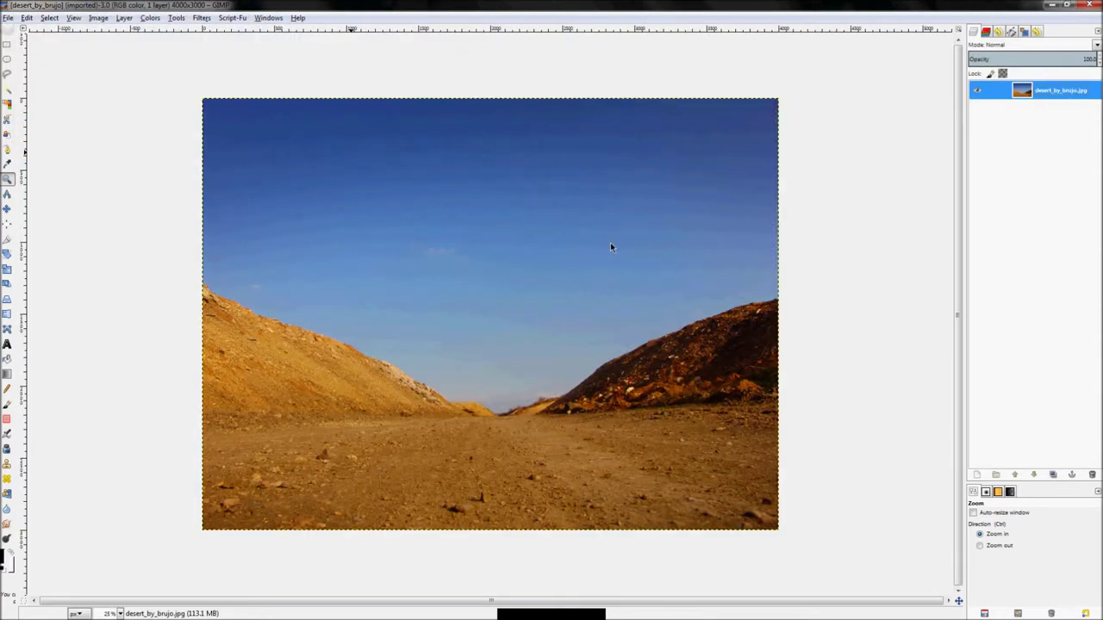
pyautogui.hotkey('ctrl', 'shift', 'j')
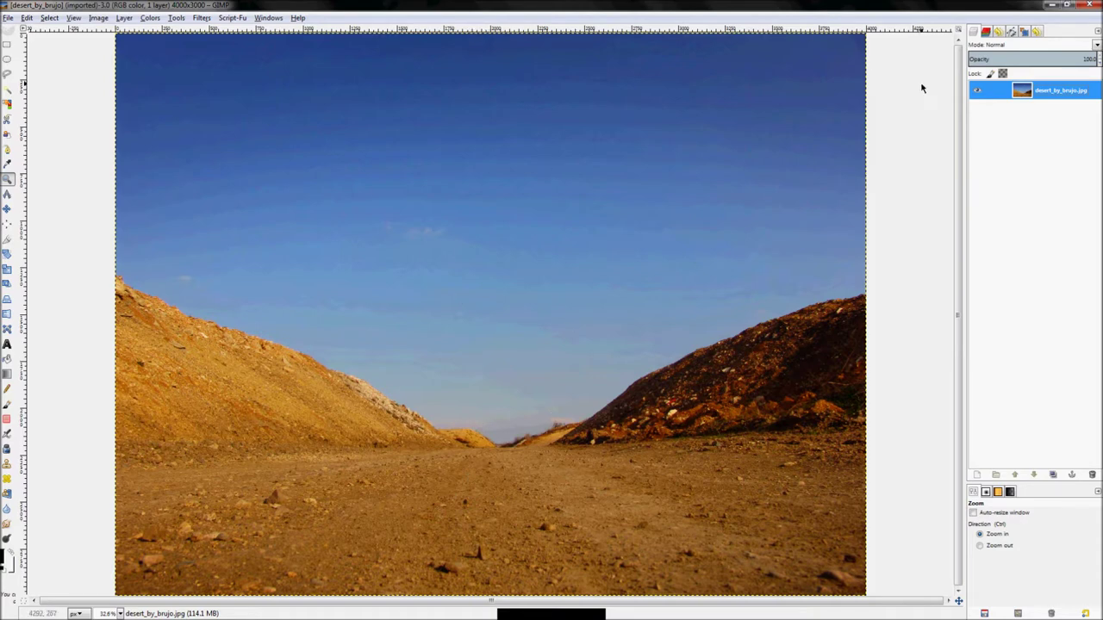
# - Duplicate the desert layer and apply a 19 px Gaussian blur to the copy, comparing it with the sharp original
pyautogui.rightClick(1058, 98)
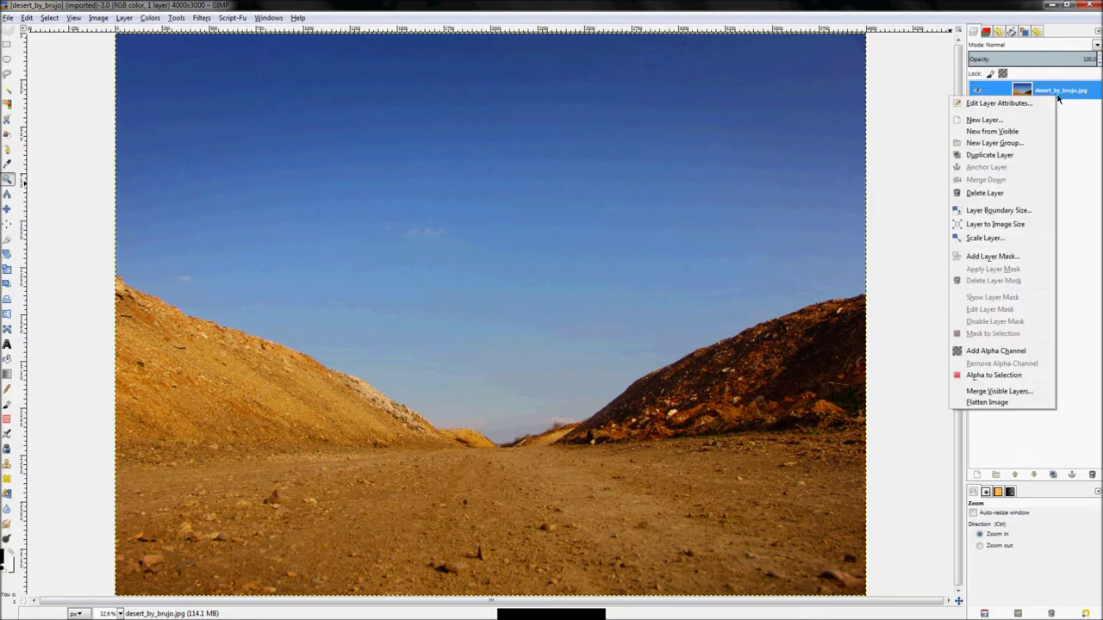
pyautogui.click(989, 154)
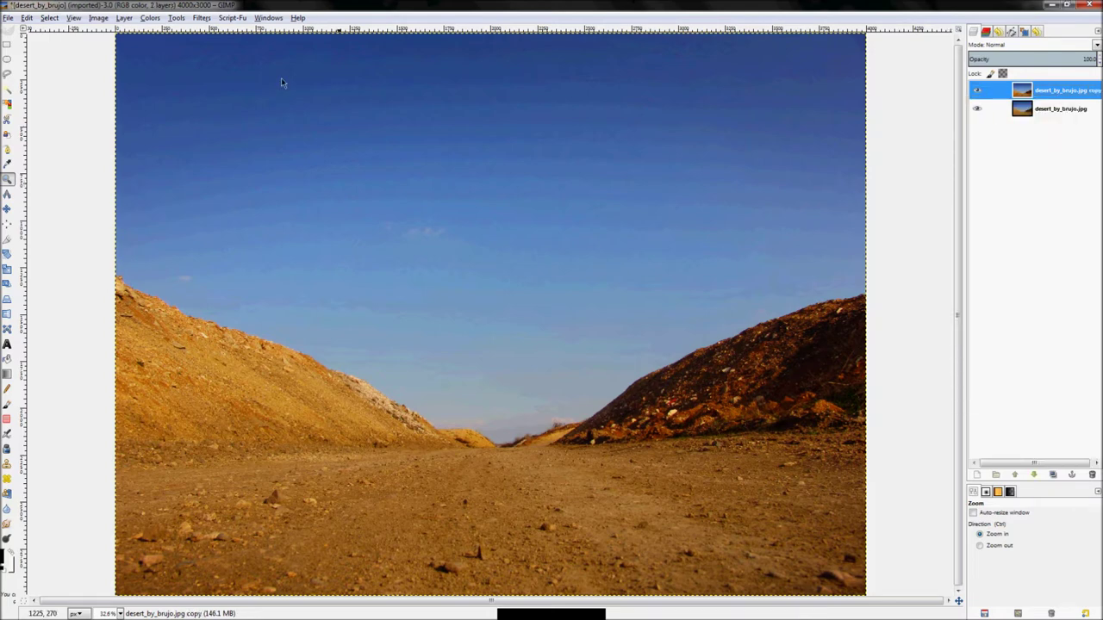
pyautogui.click(201, 17)
pyautogui.moveTo(219, 76)
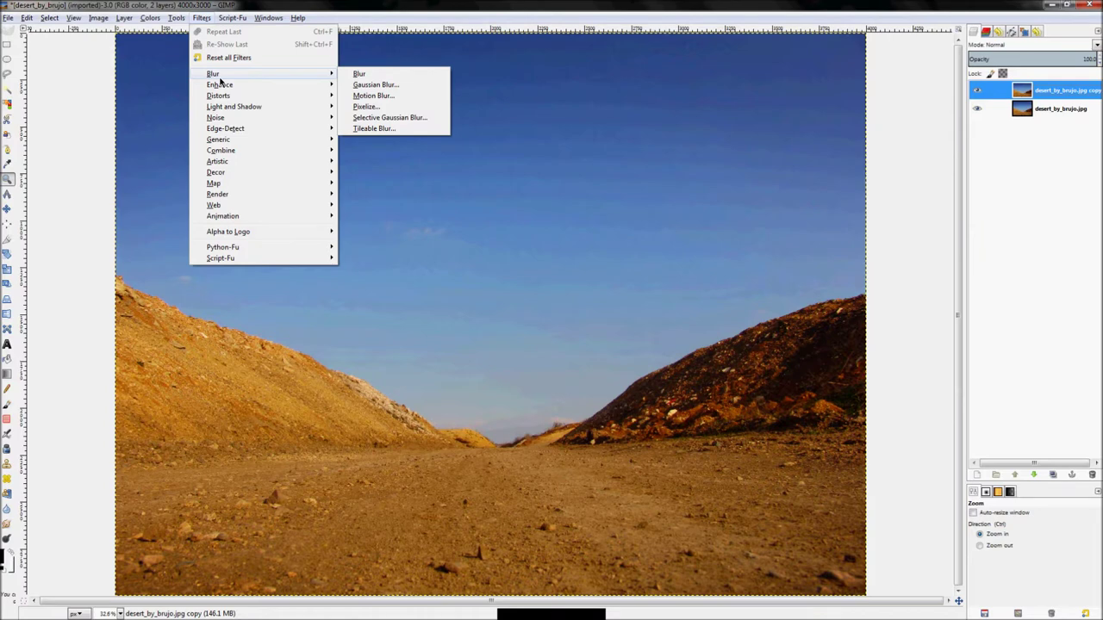
pyautogui.click(389, 85)
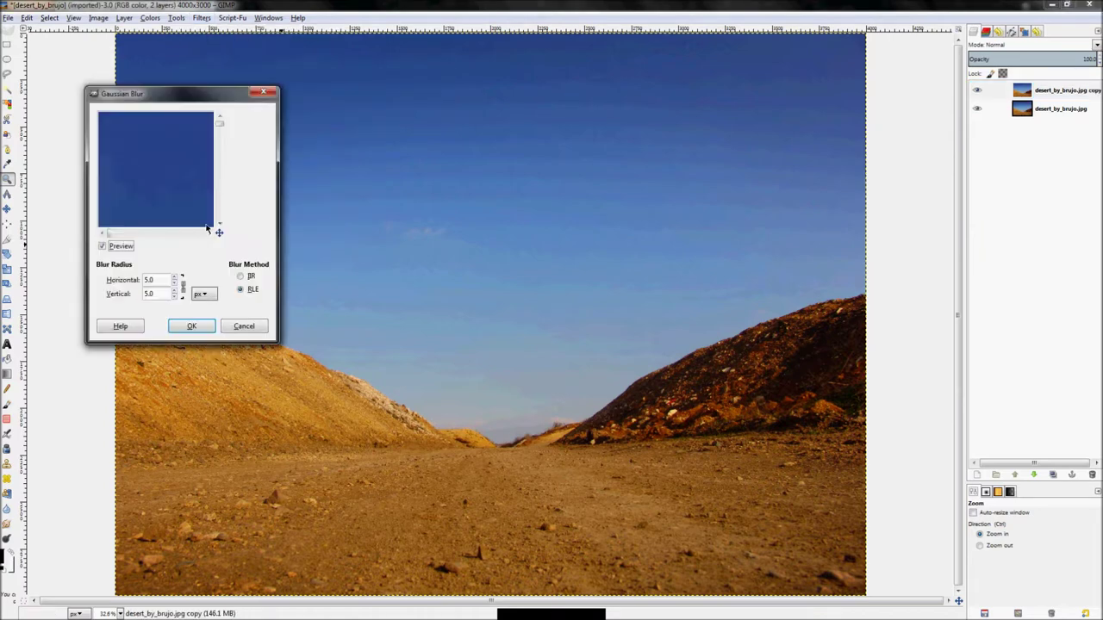
pyautogui.moveTo(218, 233); pyautogui.dragTo(231, 257)
pyautogui.click(173, 278)
pyautogui.click(173, 277)
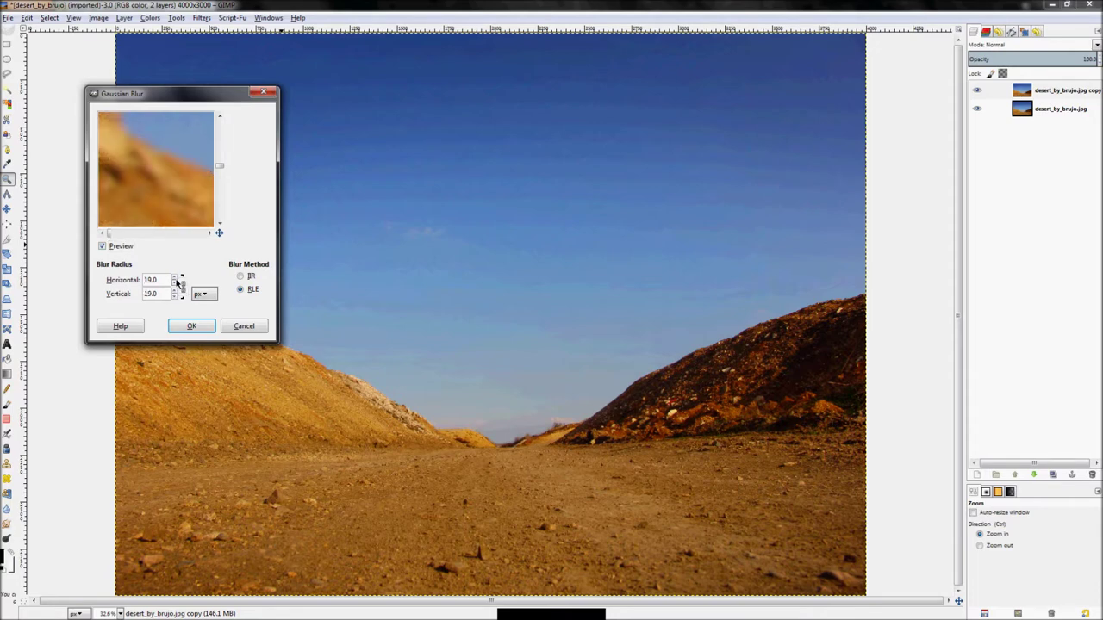
pyautogui.click(192, 326)
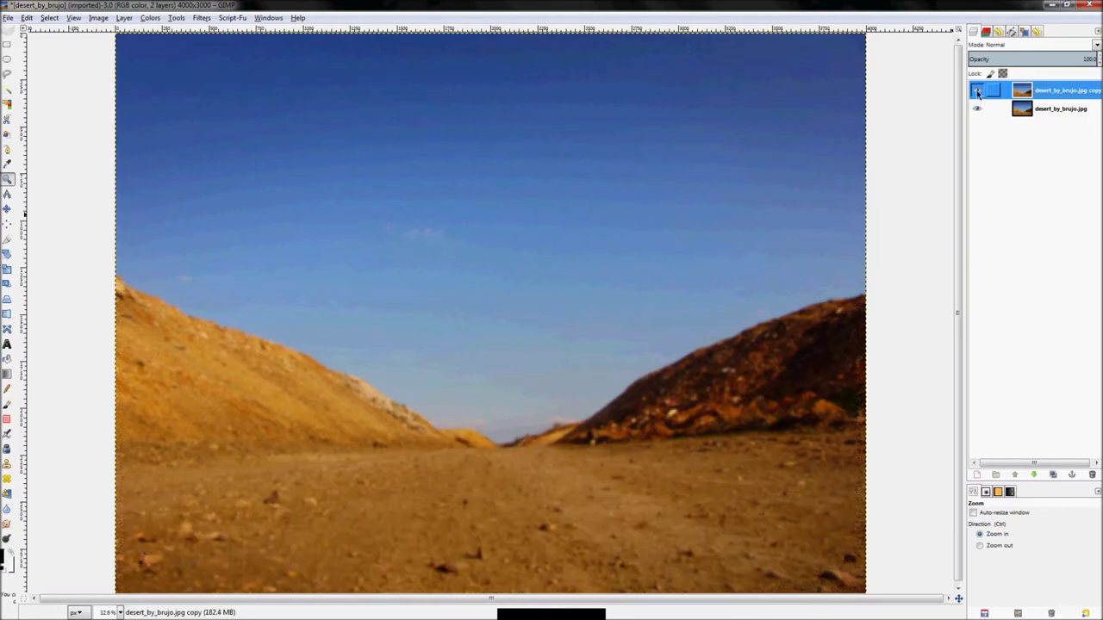
pyautogui.click(977, 93)
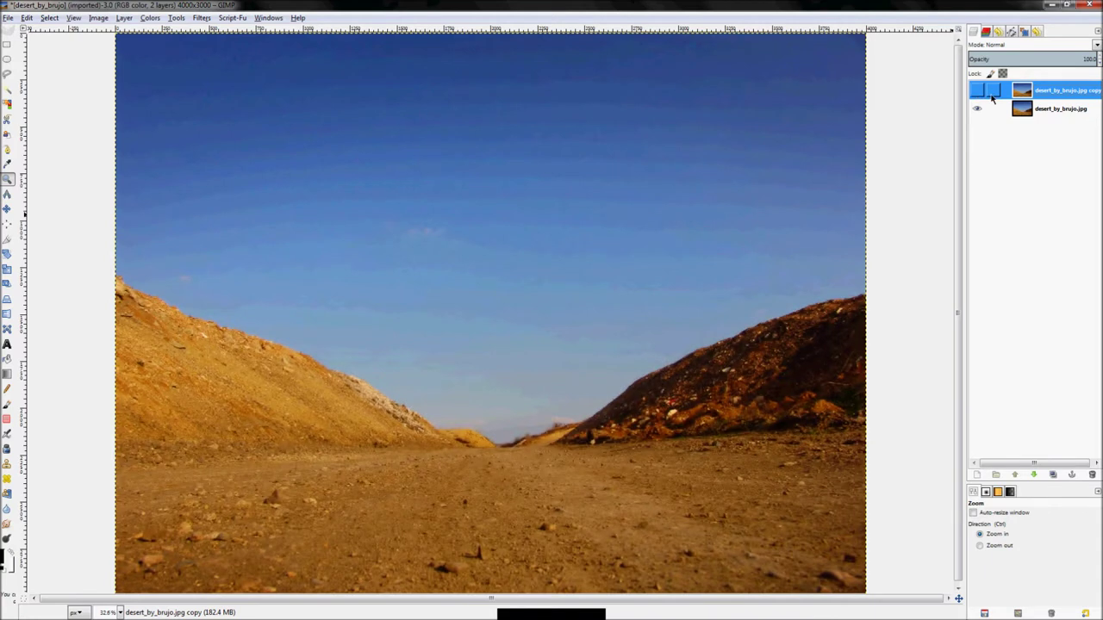
pyautogui.click(977, 91)
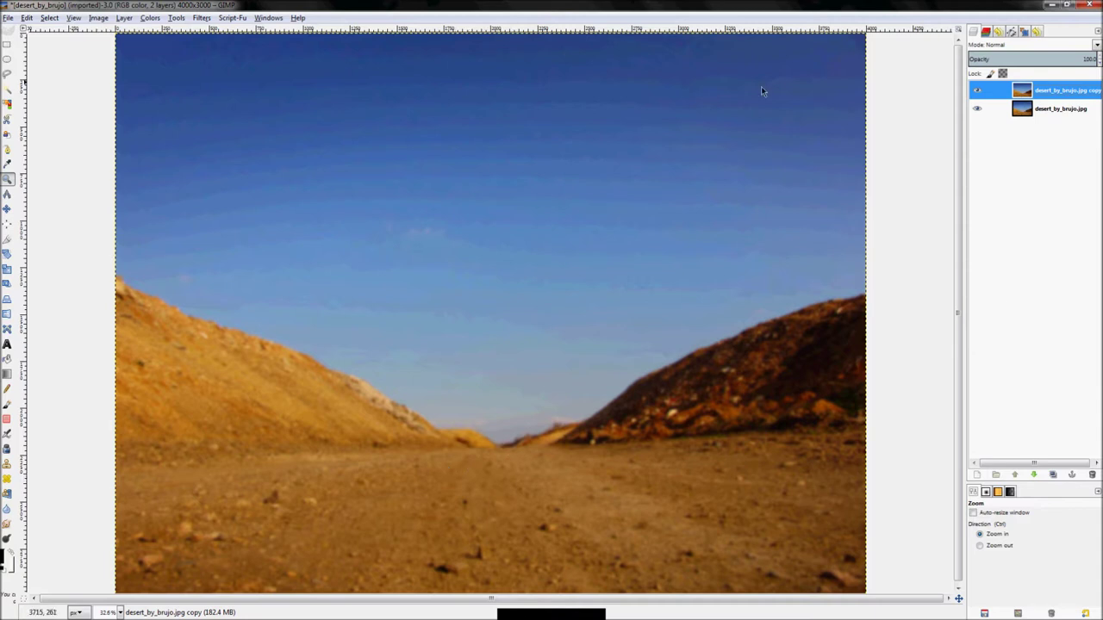
# - Add a black (full transparency) layer mask to the blurred desert copy
pyautogui.click(7, 373)
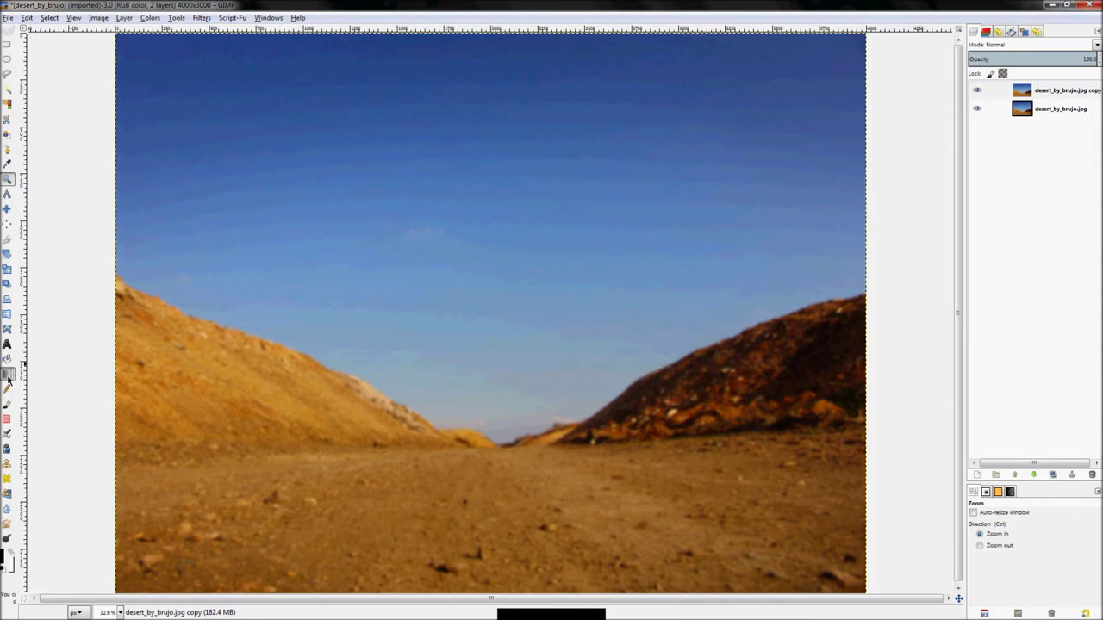
pyautogui.rightClick(1055, 89)
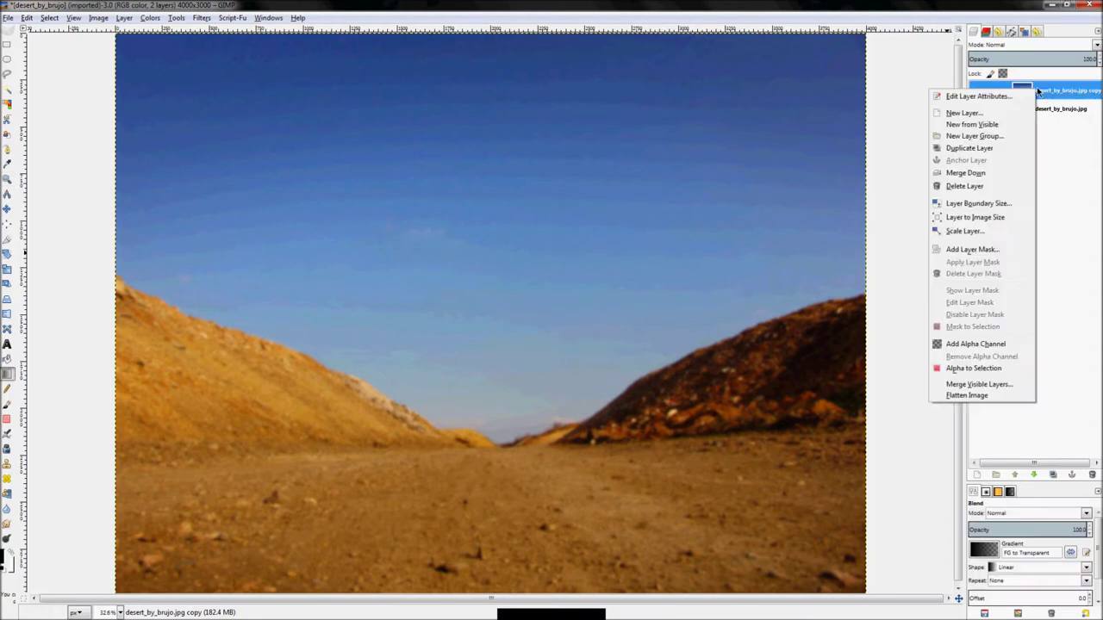
pyautogui.click(972, 249)
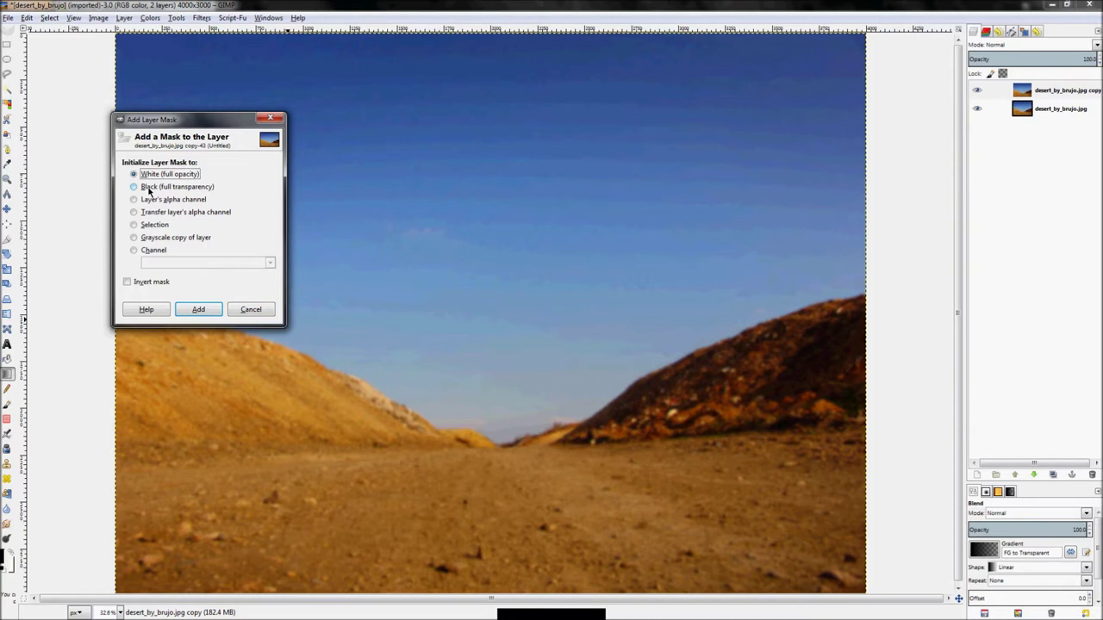
pyautogui.click(149, 188)
pyautogui.click(198, 309)
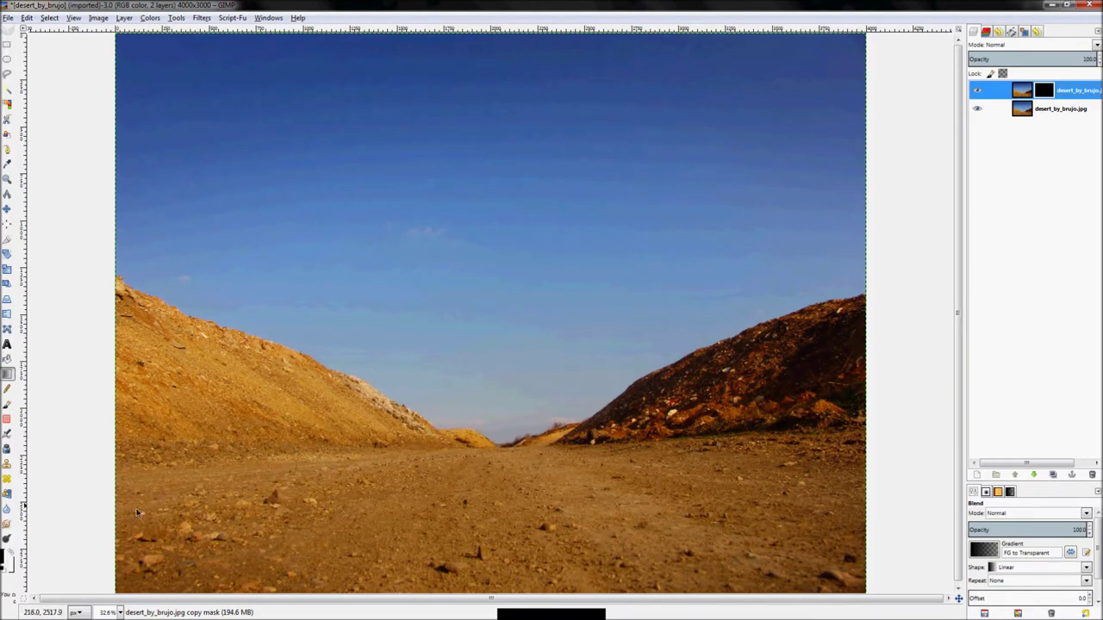
# - Blend a white, linear FG to Transparent gradient onto the mask, running about 330 px downward across the ground to keep the foreground sharp
pyautogui.click(12, 555)
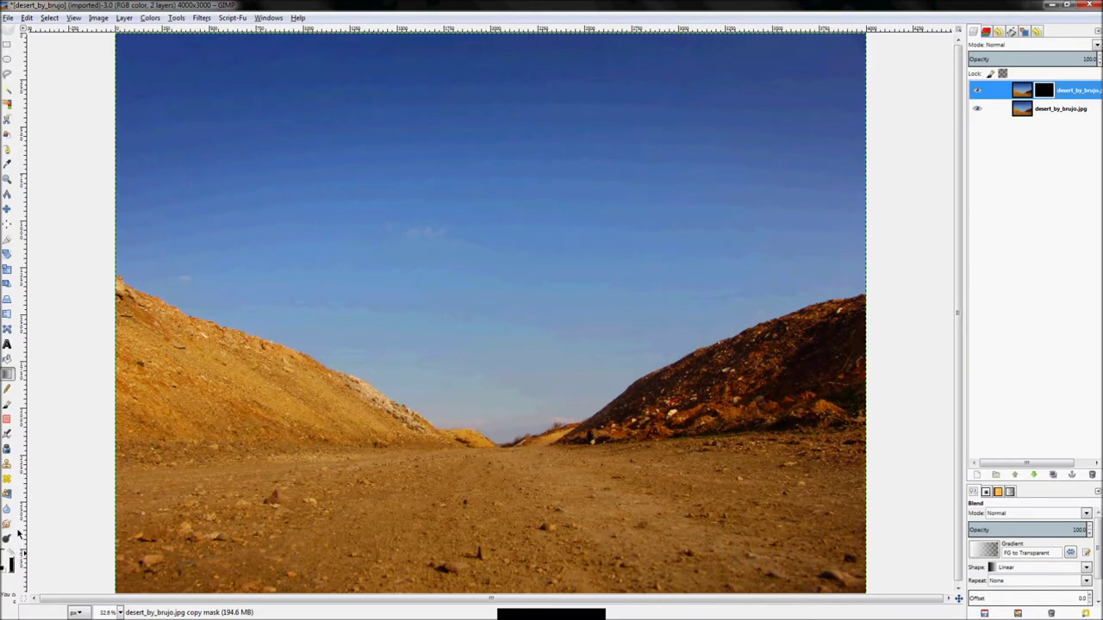
pyautogui.click(8, 376)
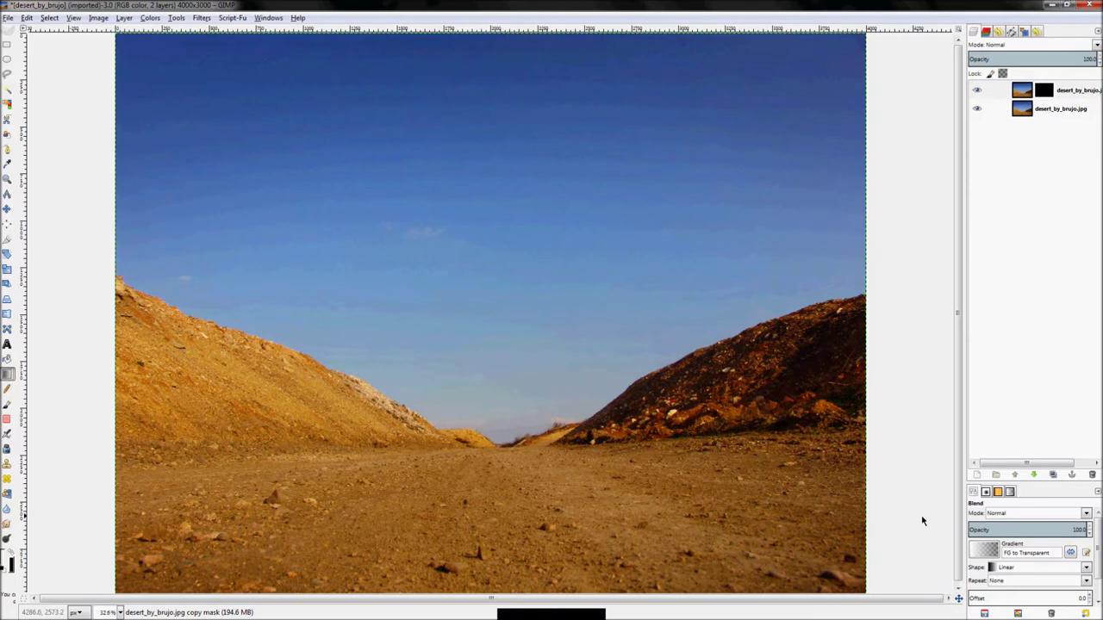
pyautogui.click(983, 552)
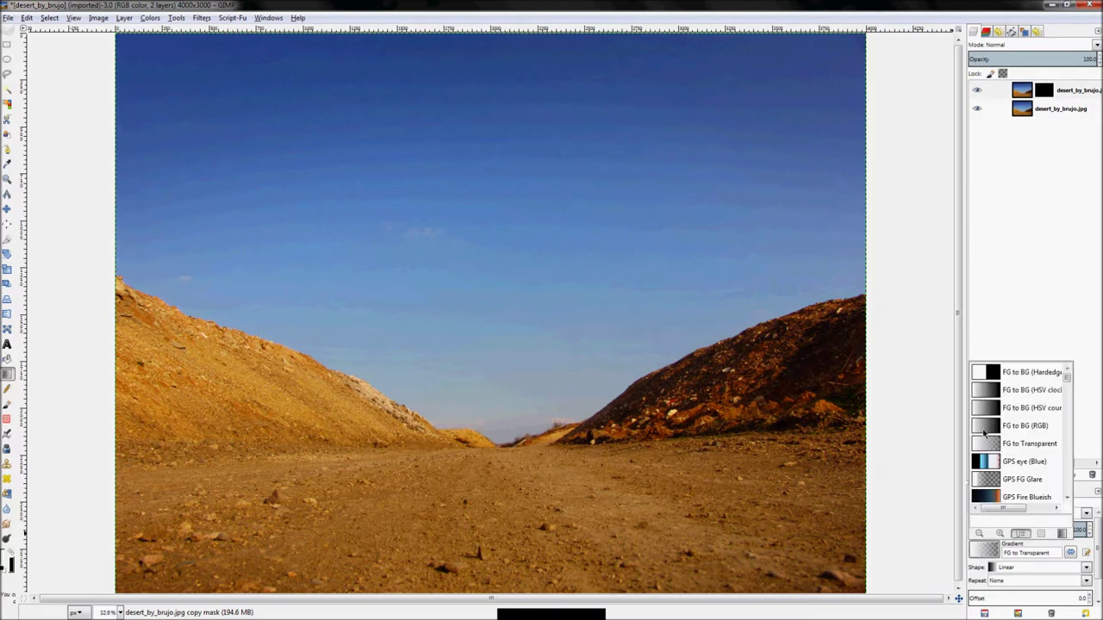
pyautogui.click(998, 543)
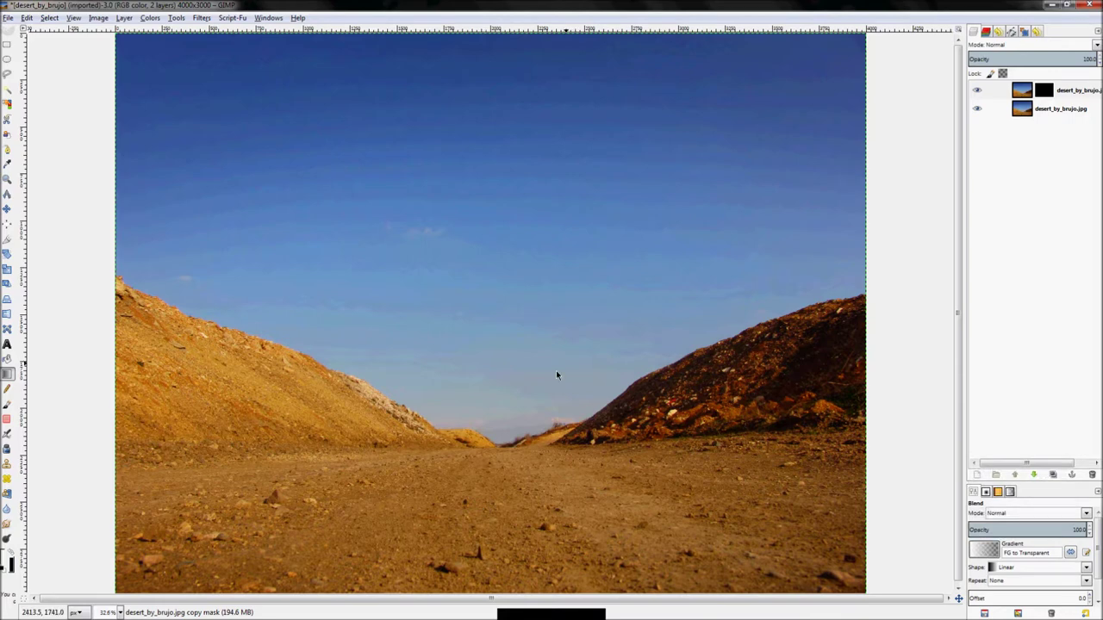
pyautogui.scroll(-1, 556, 371)
pyautogui.scroll(1, 500, 557)
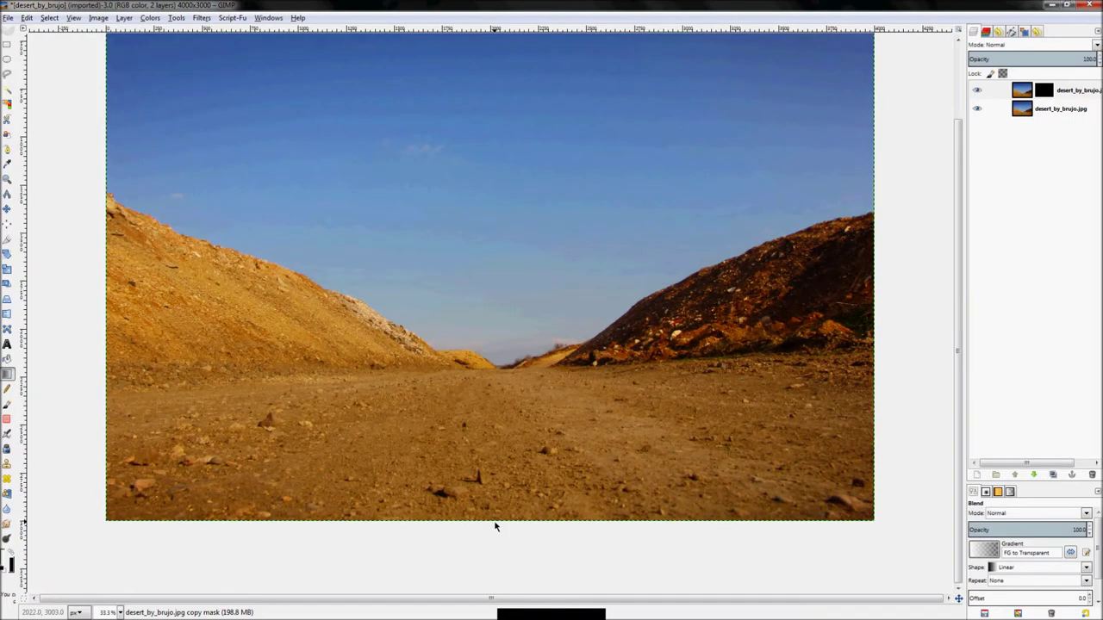
pyautogui.moveTo(495, 522); pyautogui.dragTo(566, 574)
pyautogui.hotkey('ctrl', 'z')
pyautogui.moveTo(511, 422); pyautogui.dragTo(511, 422)
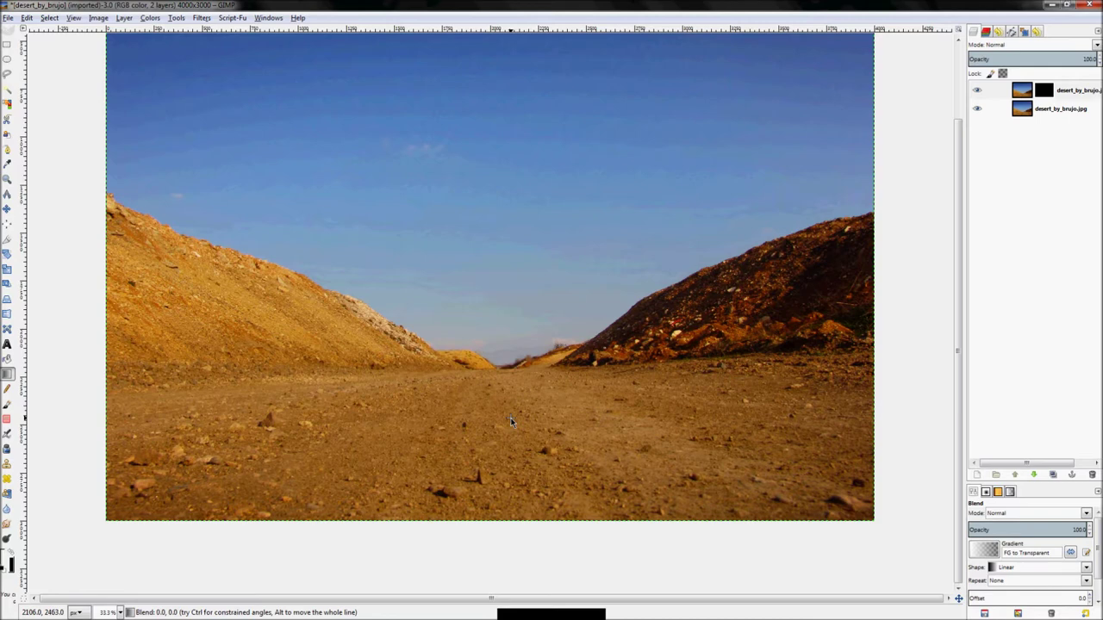
pyautogui.moveTo(511, 423)
pyautogui.mouseDown()
pyautogui.moveTo(480, 436)
pyautogui.moveTo(451, 399)
pyautogui.moveTo(497, 387)
pyautogui.moveTo(509, 427)
pyautogui.mouseUp()
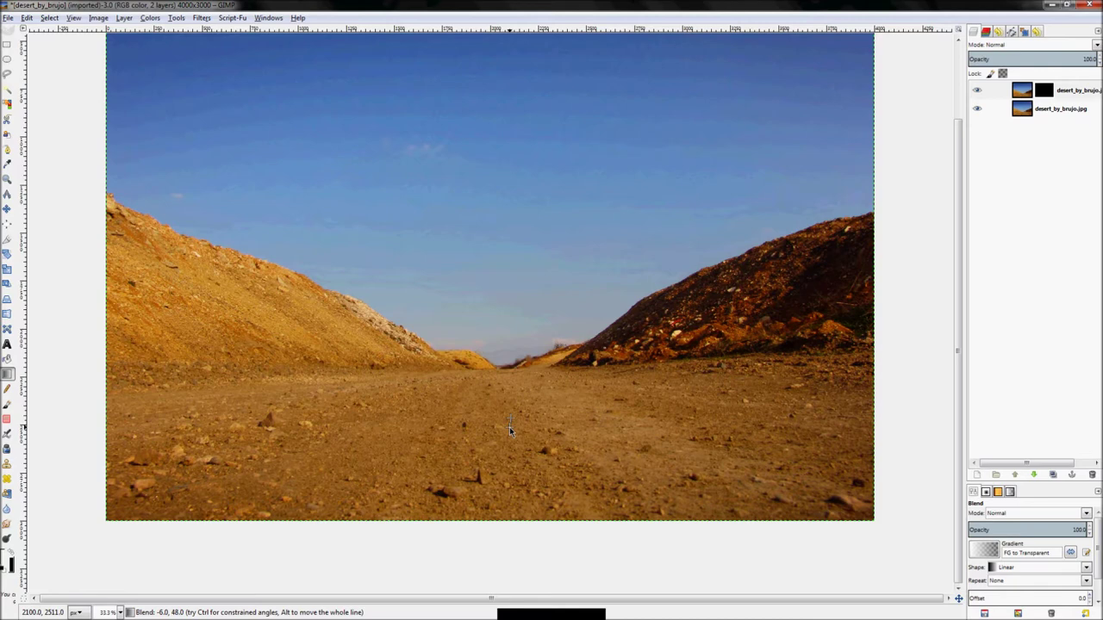
pyautogui.moveTo(510, 426); pyautogui.dragTo(511, 480)
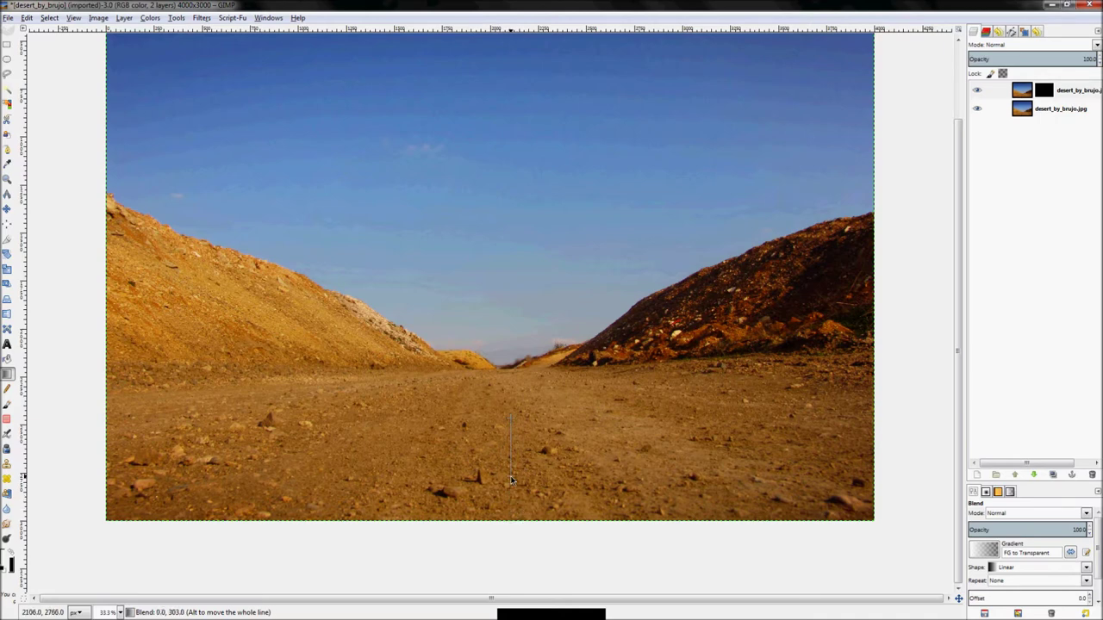
pyautogui.moveTo(511, 480); pyautogui.dragTo(505, 451)
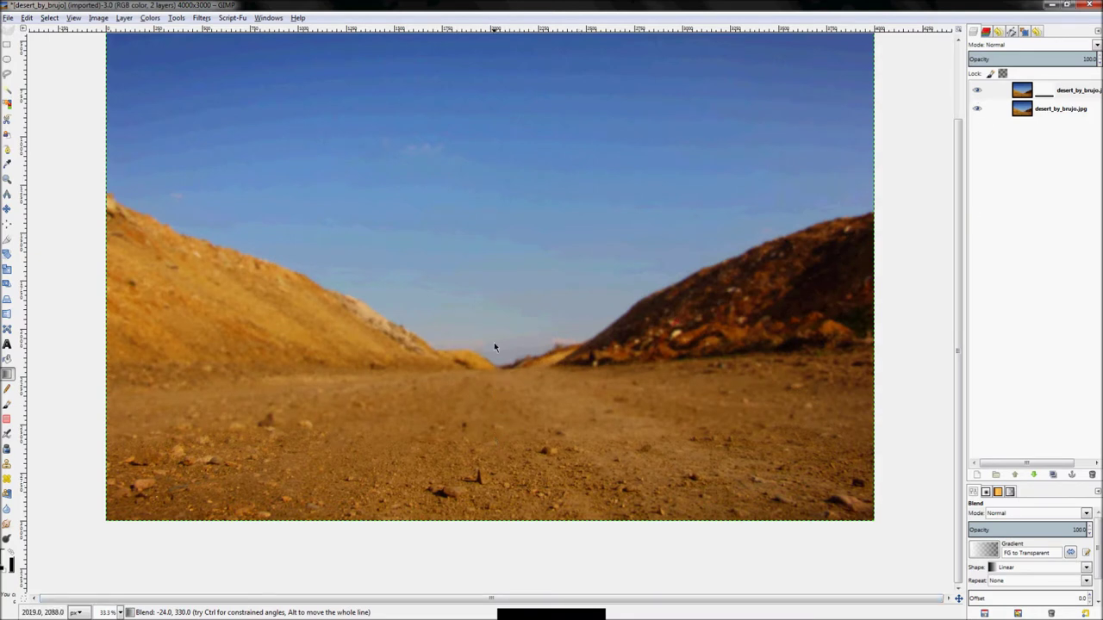
pyautogui.press('z')
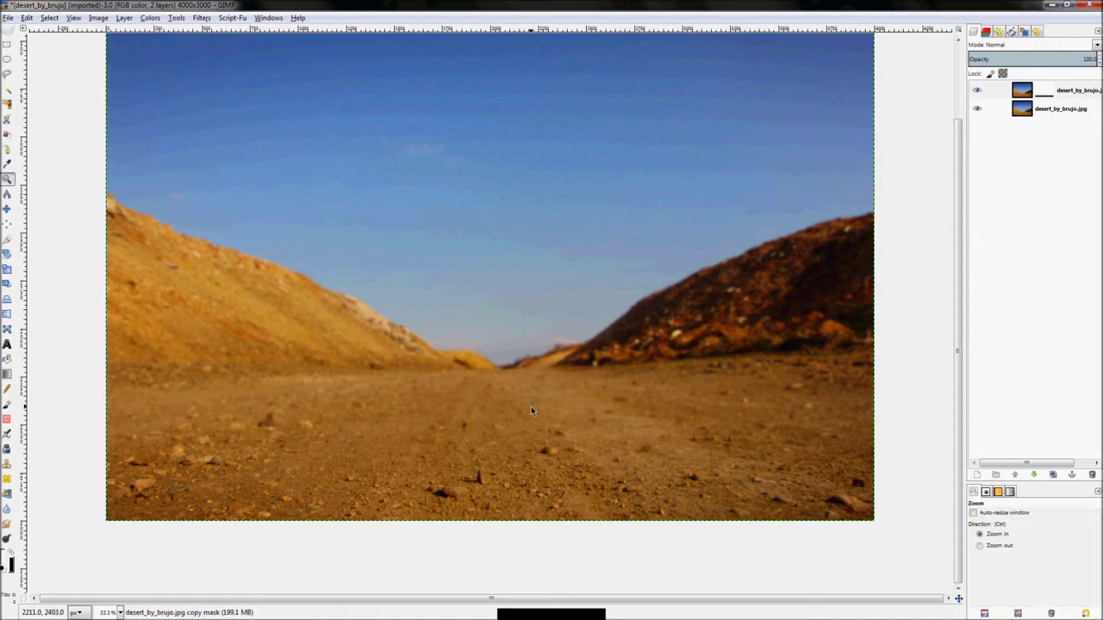
pyautogui.hotkey('ctrl', 'shift', 'j')
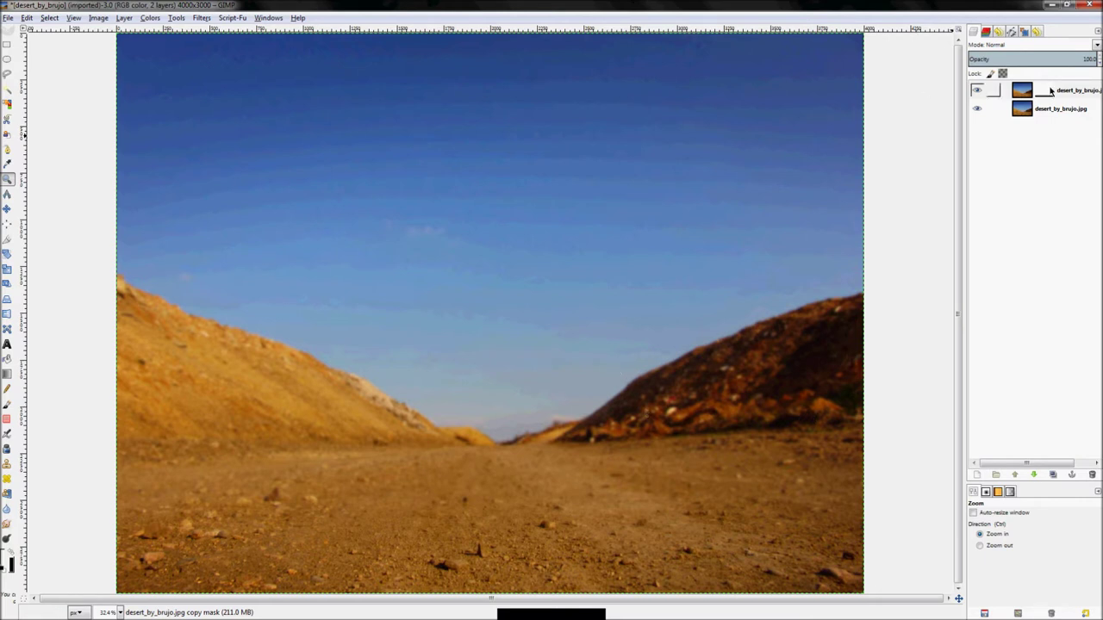
# - Undo the last mask gradient and blend a new linear FG to Transparent gradient straight down across the foreground ground
pyautogui.hotkey('ctrl', 'z')
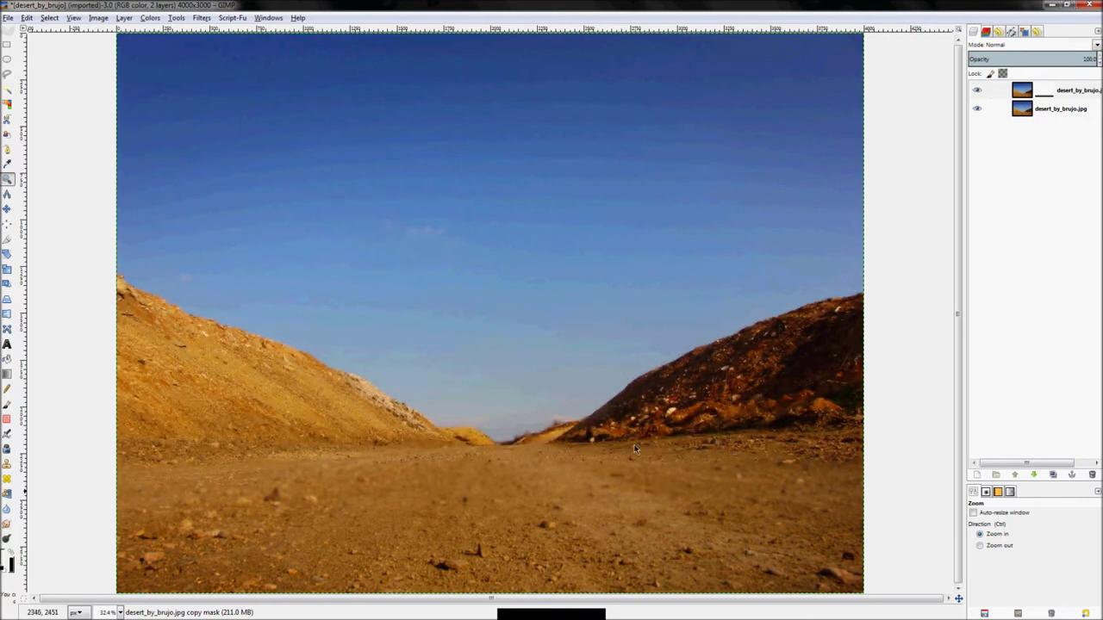
pyautogui.click(8, 374)
pyautogui.moveTo(523, 466); pyautogui.dragTo(522, 558)
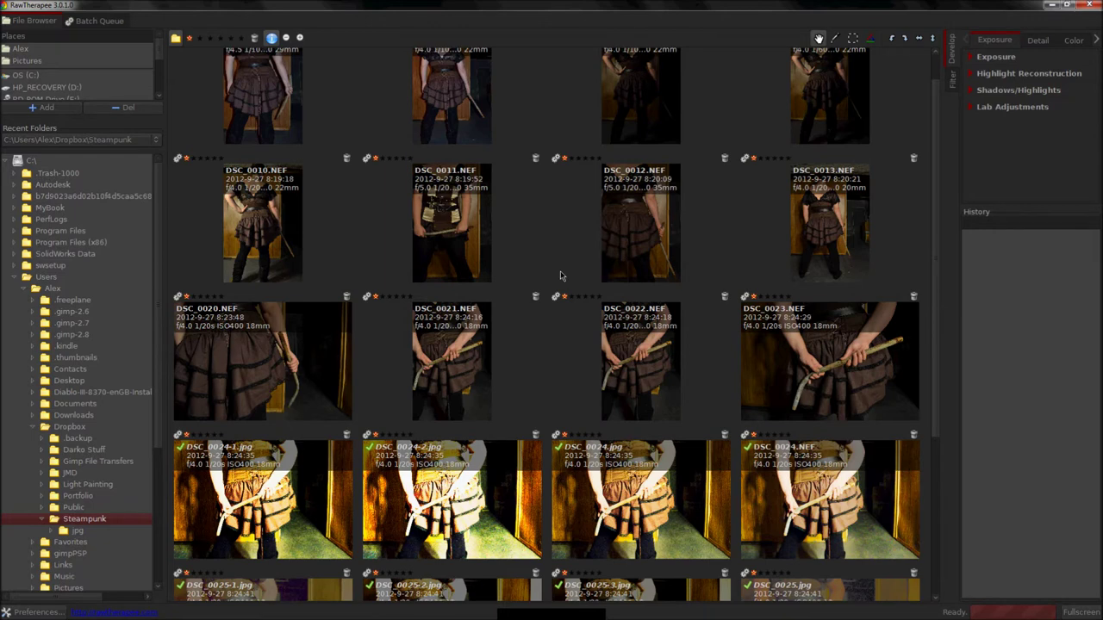
# - Switch to RawTherapee, look through the Steampunk folder's thumbnails and open DSC_0025.jpg for editing
pyautogui.scroll(1, 560, 277)
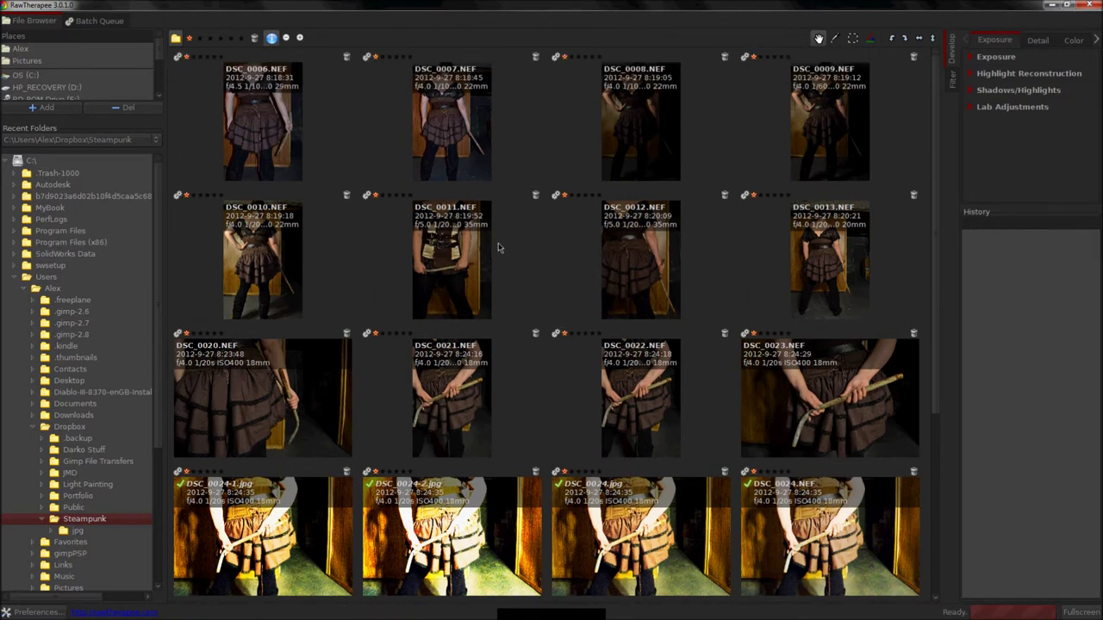
pyautogui.scroll(-8, 498, 248)
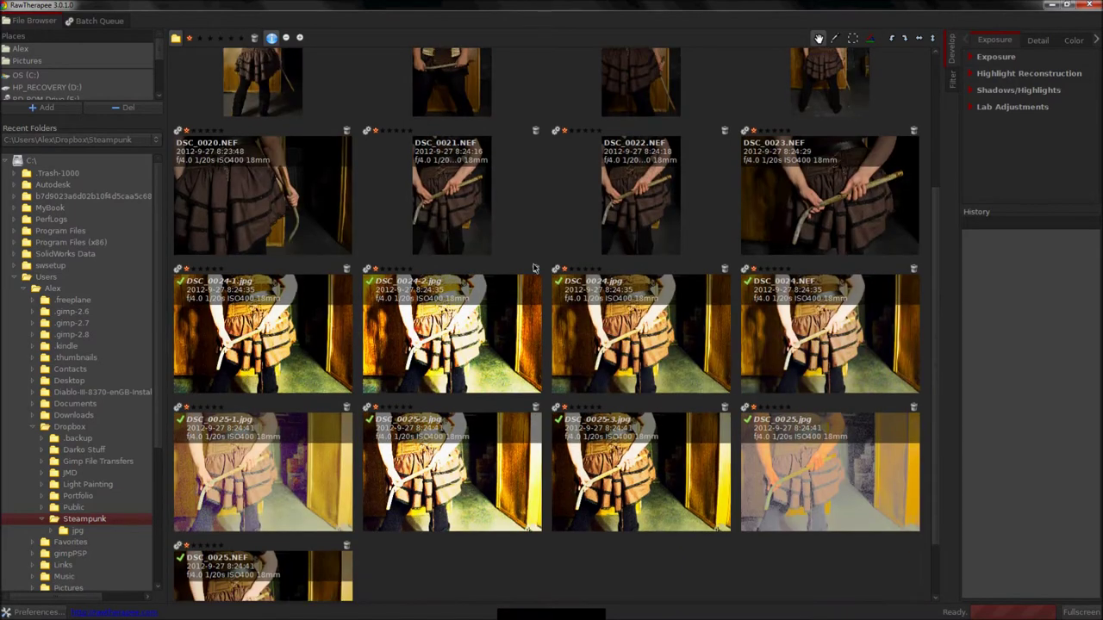
pyautogui.scroll(8, 529, 362)
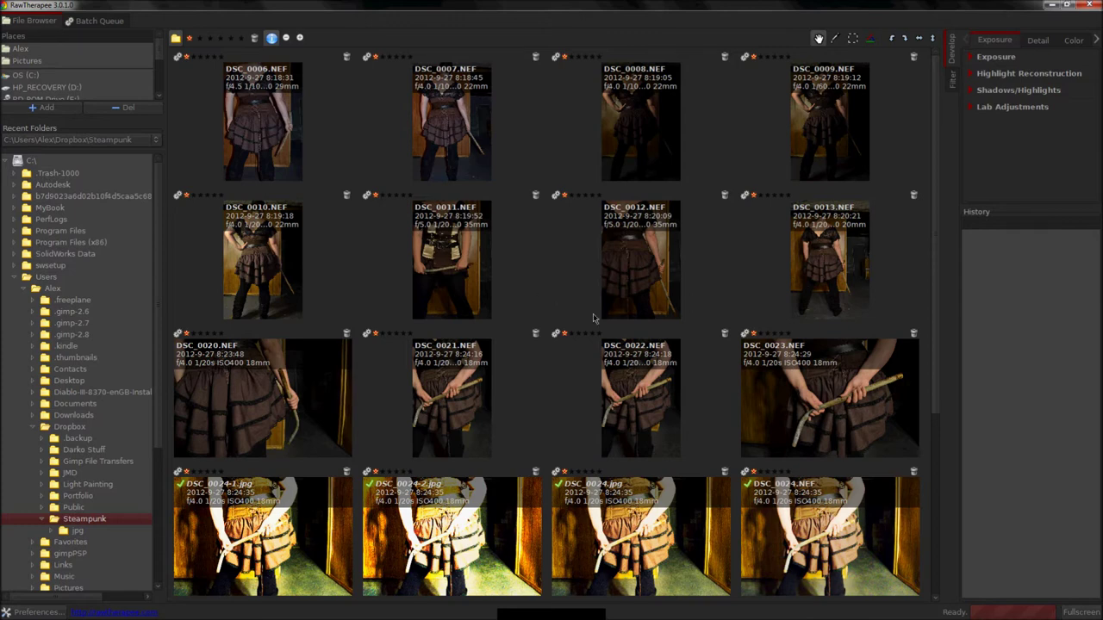
pyautogui.scroll(-1, 595, 402)
pyautogui.scroll(-4, 595, 402)
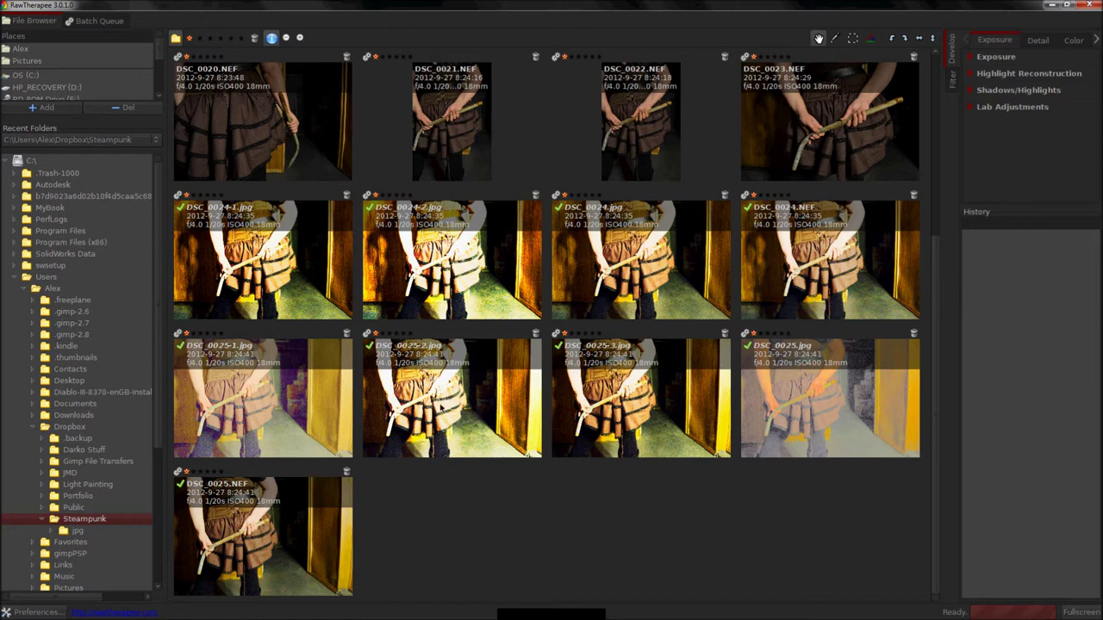
pyautogui.doubleClick(767, 402)
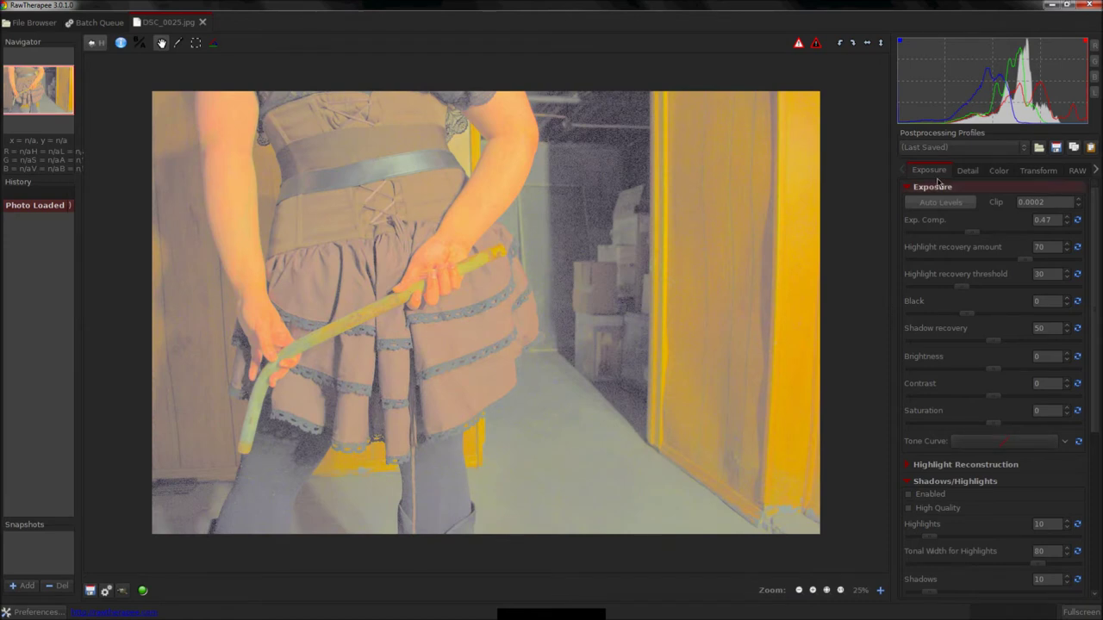
# - Reset the photo's exposure compensation and highlight recovery threshold to 0
pyautogui.click(1077, 220)
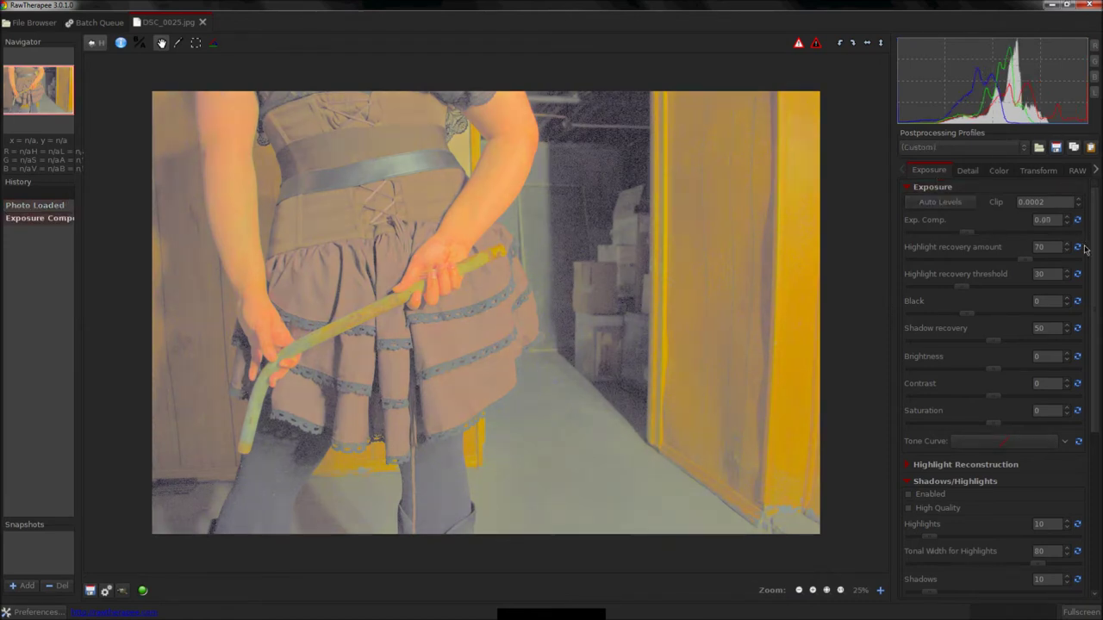
pyautogui.click(1077, 274)
pyautogui.click(1077, 356)
# - Reset the brightness, contrast and saturation of the Lab Adjustments to 0
pyautogui.scroll(-6, 1074, 466)
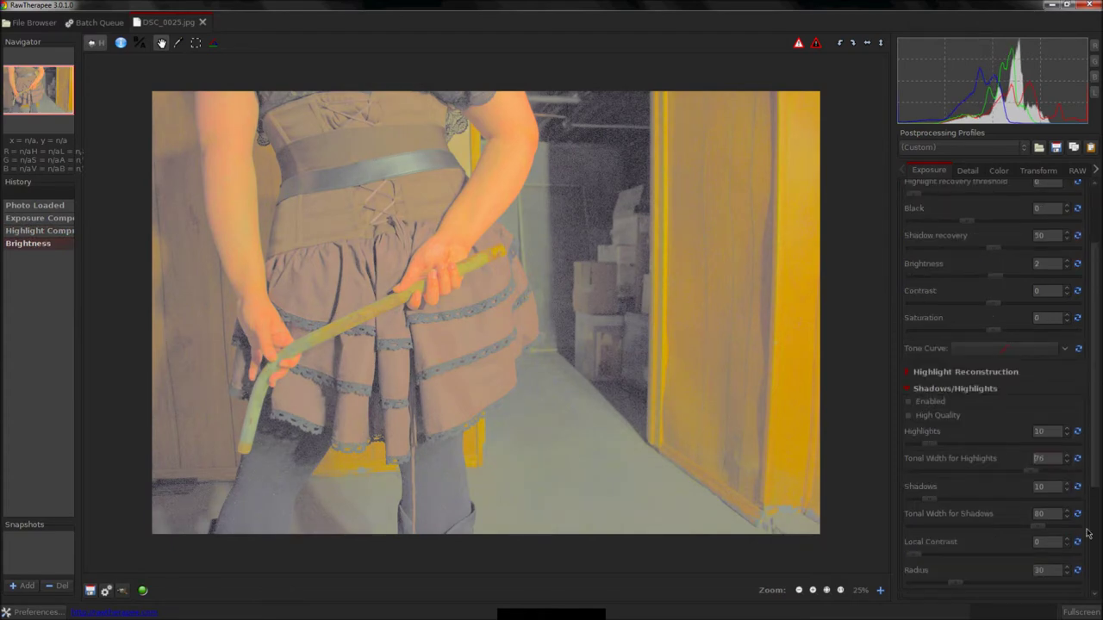
pyautogui.scroll(-4, 1088, 531)
pyautogui.click(1077, 443)
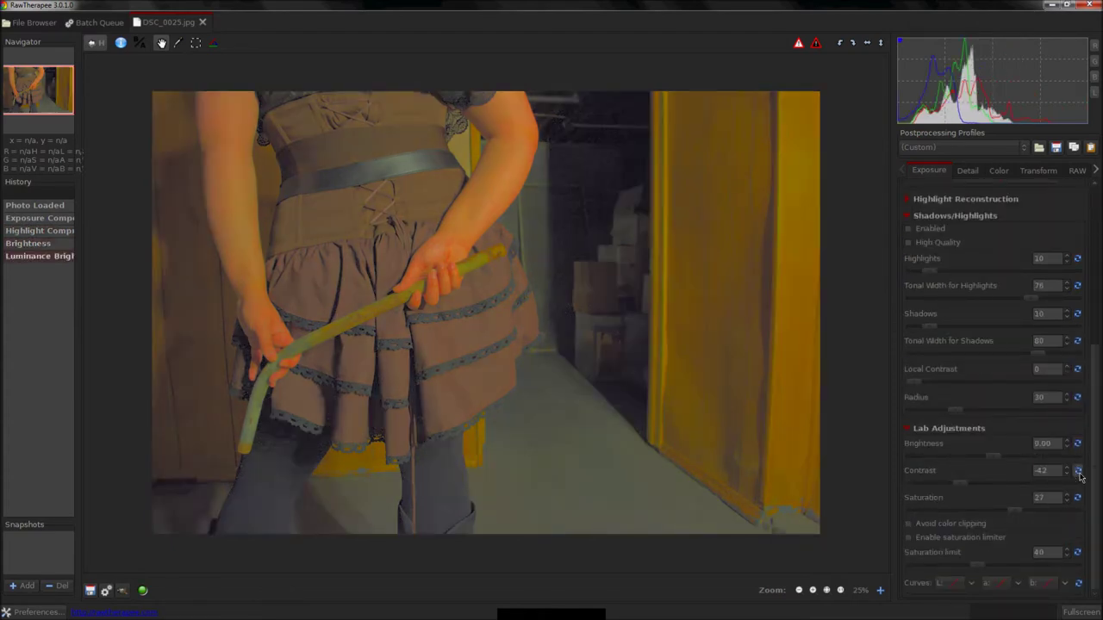
pyautogui.click(1077, 470)
pyautogui.click(1078, 498)
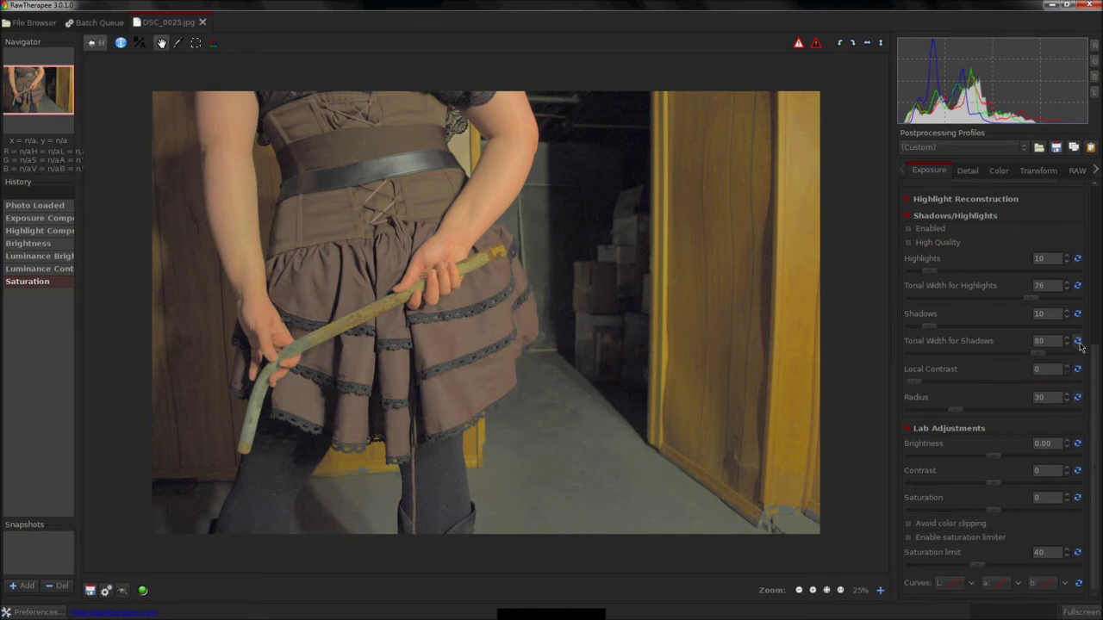
# - Reset Shadows and Highlights to 0, the tonal width for highlights to 80, and exposure compensation to 0
pyautogui.click(1077, 313)
pyautogui.click(1077, 258)
pyautogui.scroll(3, 1077, 258)
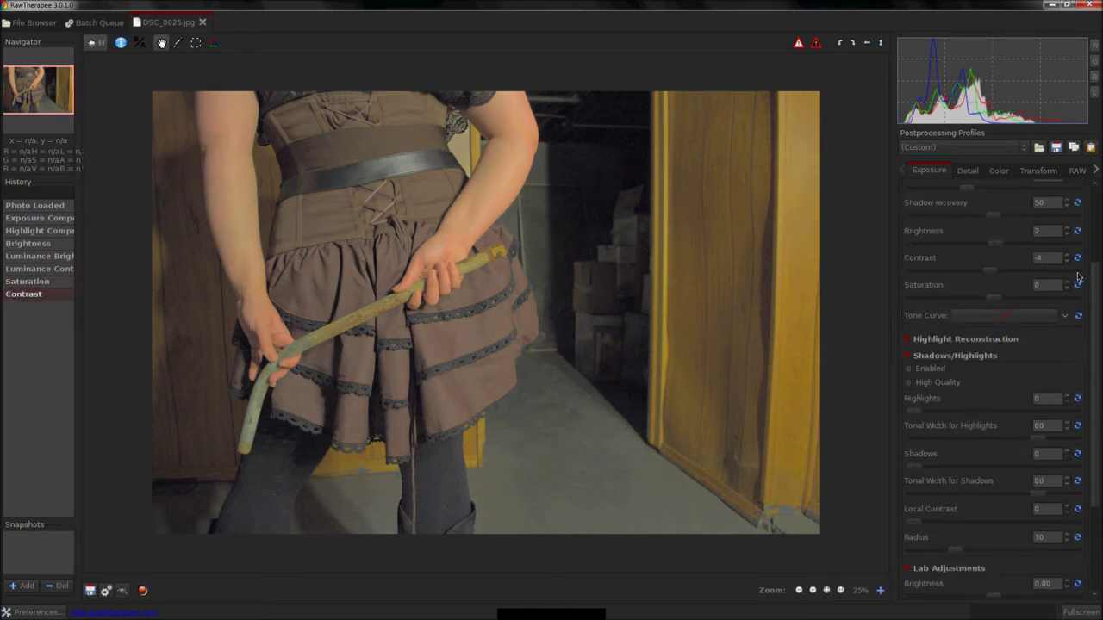
pyautogui.click(1077, 231)
pyautogui.scroll(4, 1077, 231)
pyautogui.click(1077, 220)
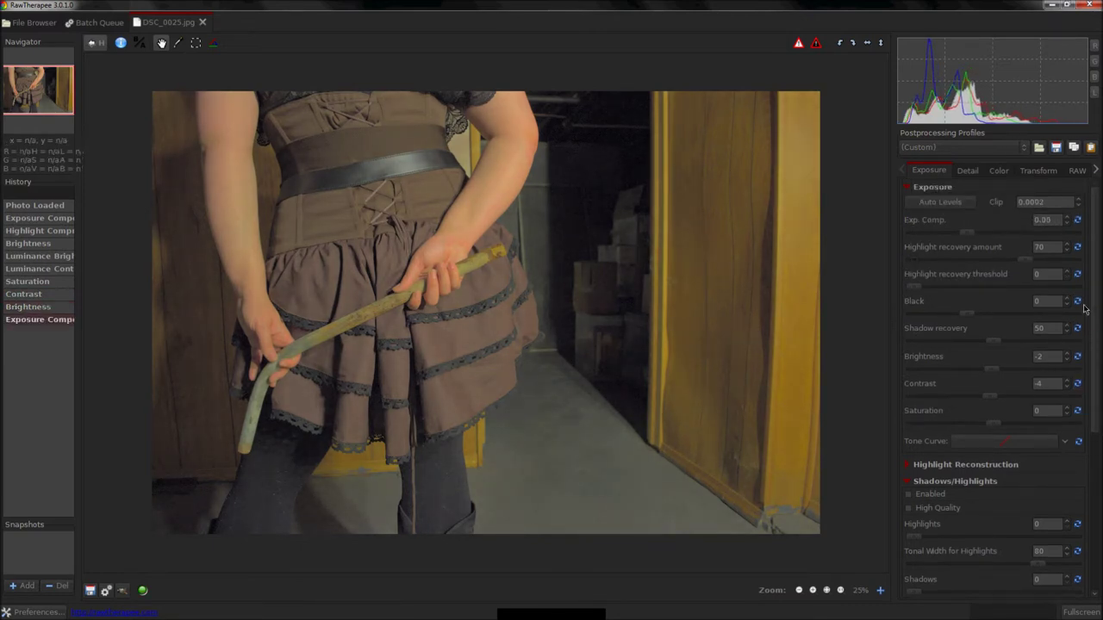
pyautogui.click(1077, 247)
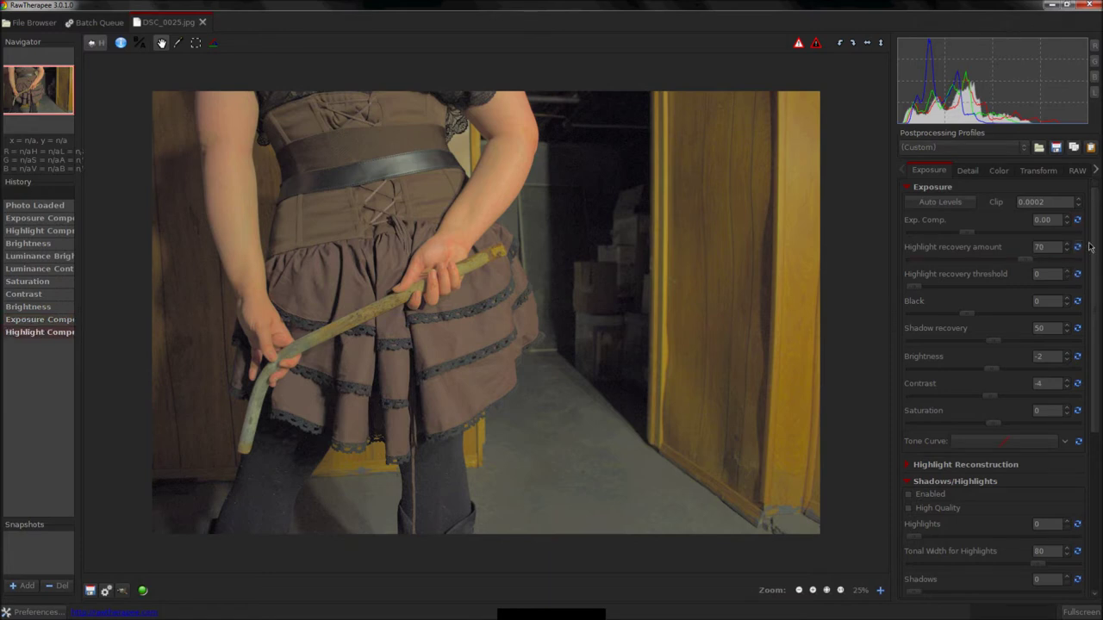
# - Apply Auto Levels, then set Highlights to 33 with a tonal width for highlights of 50
pyautogui.click(935, 202)
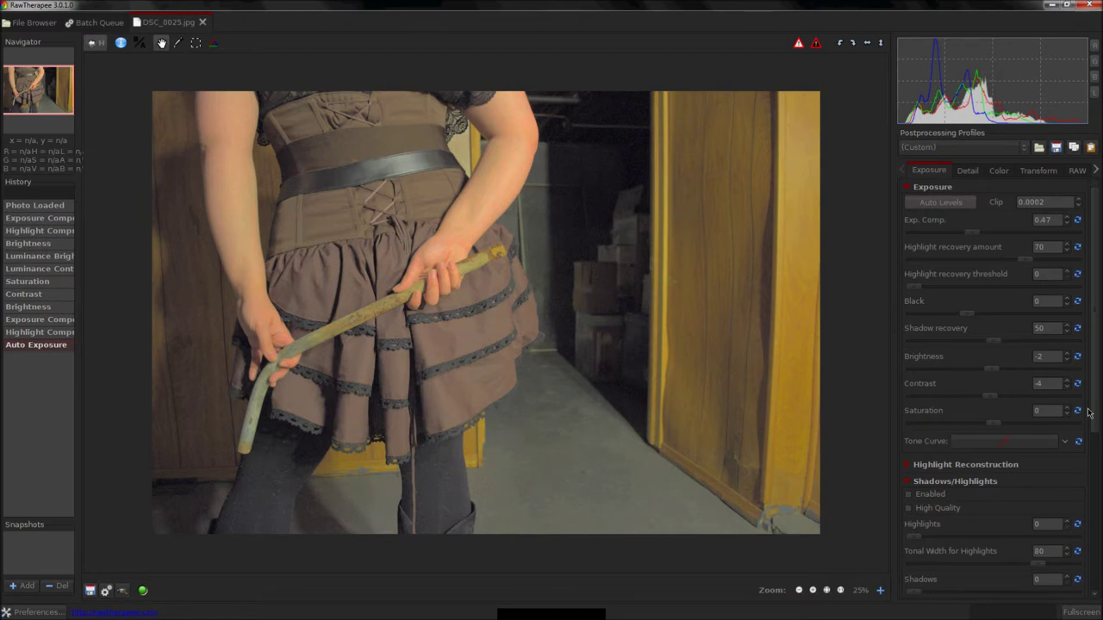
pyautogui.scroll(-6, 1060, 371)
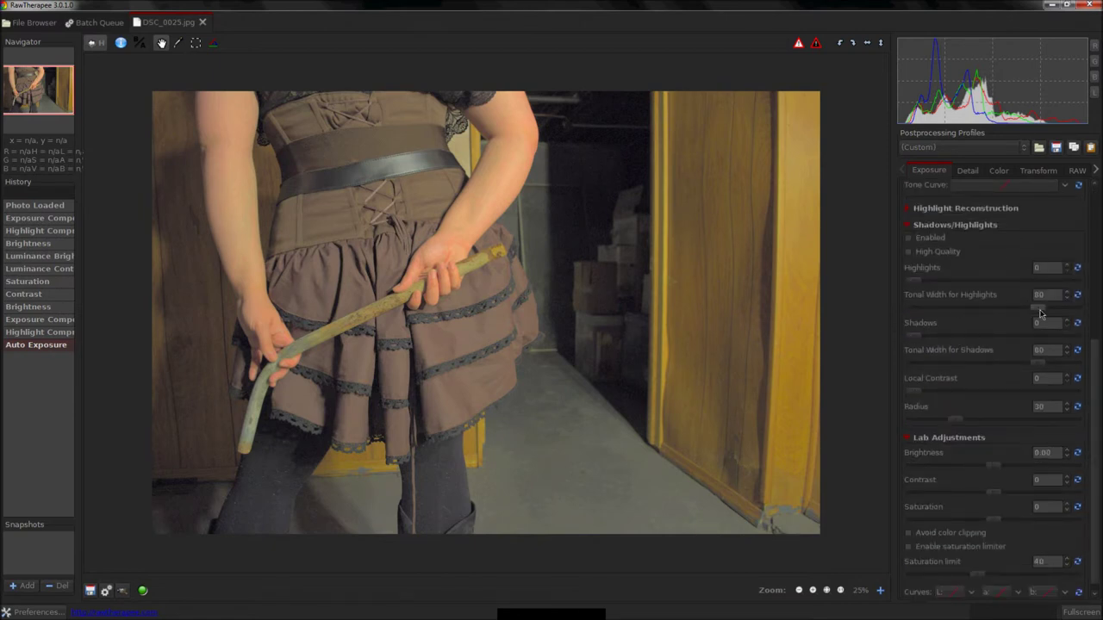
pyautogui.moveTo(1037, 308); pyautogui.dragTo(979, 307)
pyautogui.moveTo(913, 281); pyautogui.dragTo(967, 281)
# - Set the Lab Adjustments to brightness -10.47, contrast 59 and saturation 15
pyautogui.moveTo(994, 492); pyautogui.dragTo(960, 471)
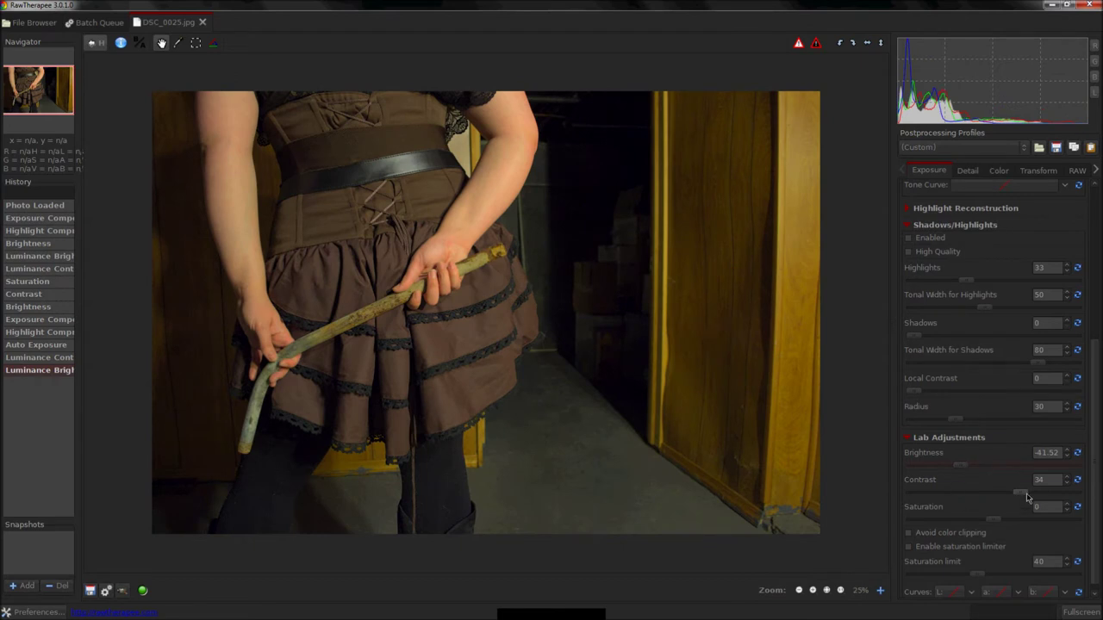
pyautogui.moveTo(1026, 493); pyautogui.dragTo(1040, 493)
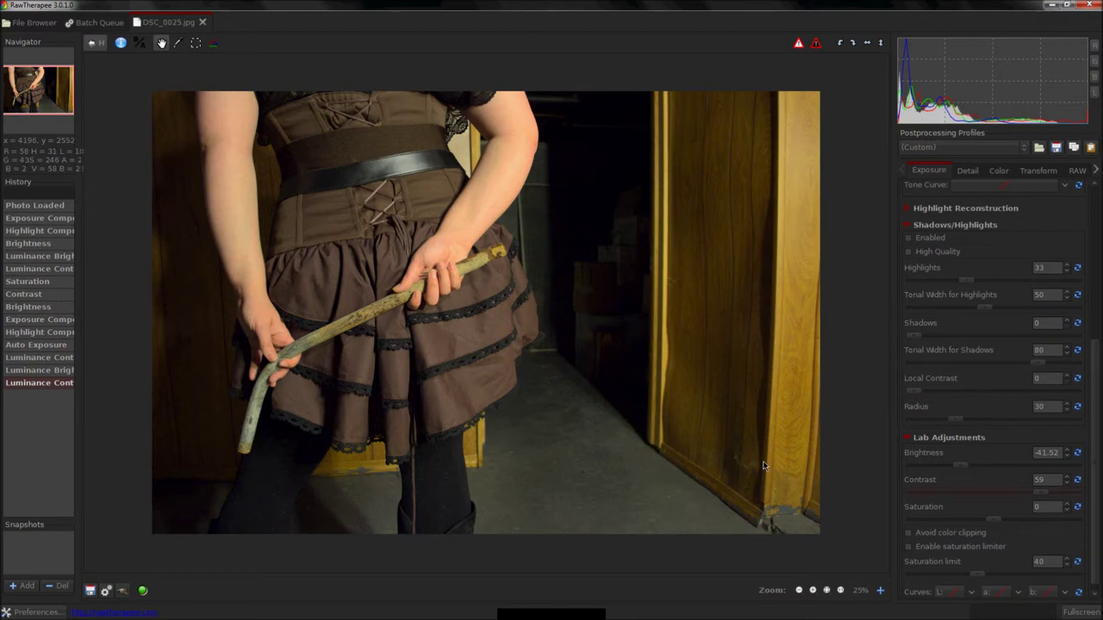
pyautogui.moveTo(965, 473); pyautogui.dragTo(985, 473)
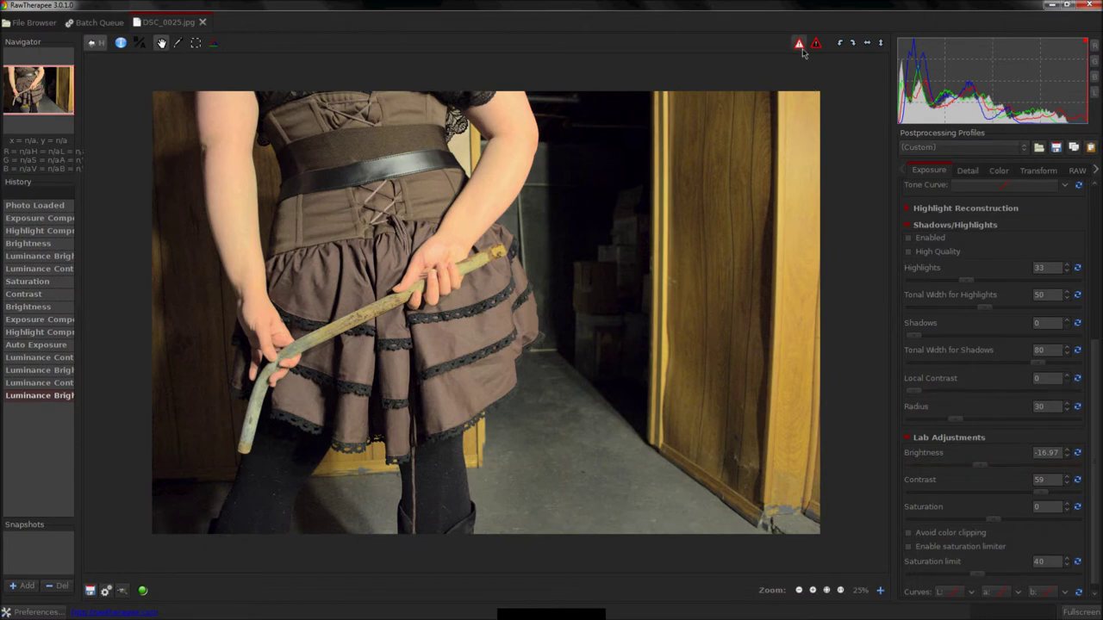
pyautogui.moveTo(998, 528); pyautogui.dragTo(1014, 528)
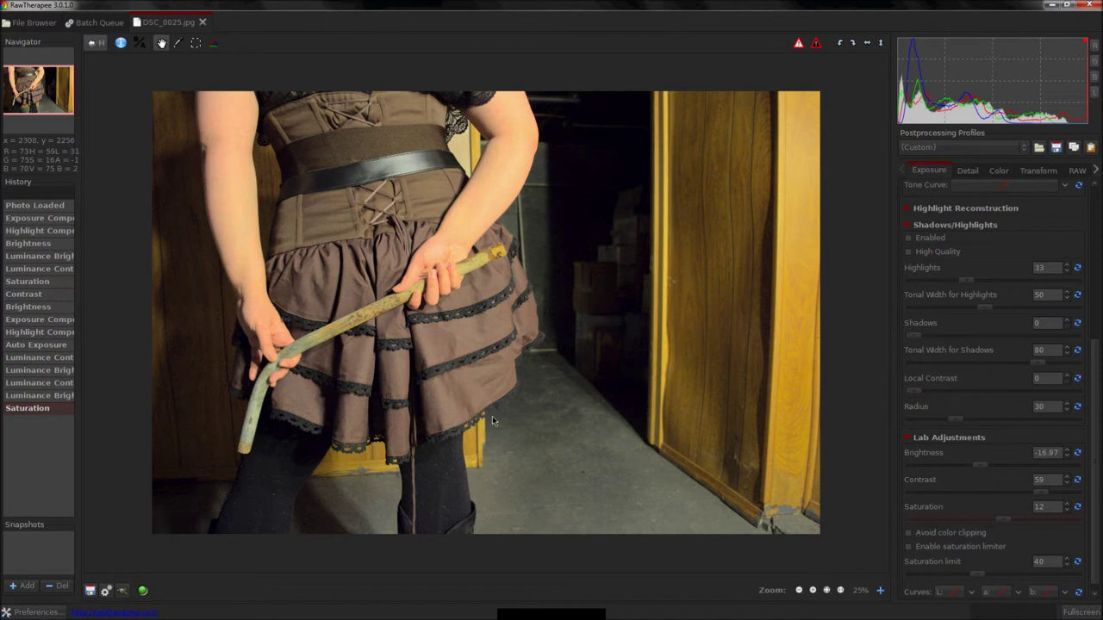
pyautogui.moveTo(1005, 521); pyautogui.dragTo(1008, 520)
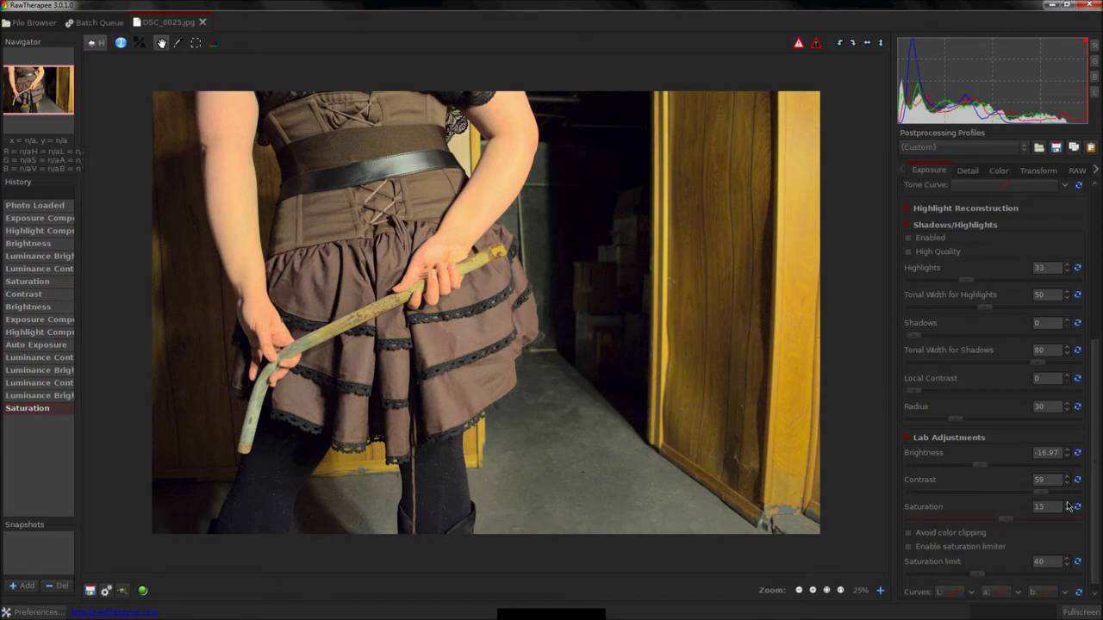
pyautogui.moveTo(979, 466); pyautogui.dragTo(985, 466)
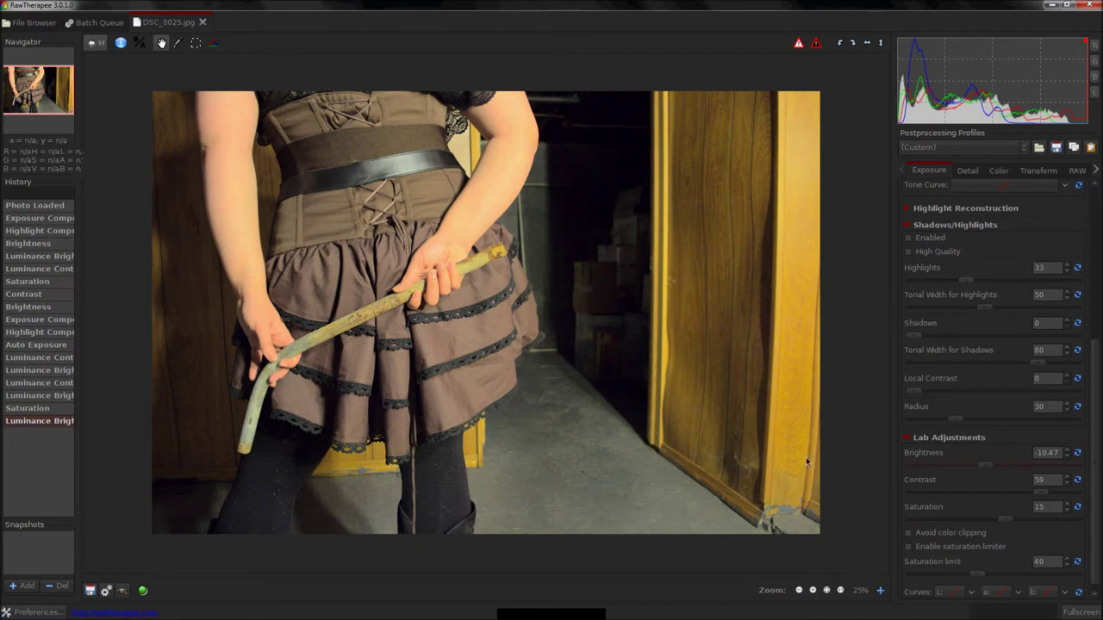
# - Save the photo immediately as DSC_0025 in Edited (RawTherapee), JPEG (8 bit) at quality 100, and check the batch queue
pyautogui.click(91, 591)
pyautogui.click(161, 73)
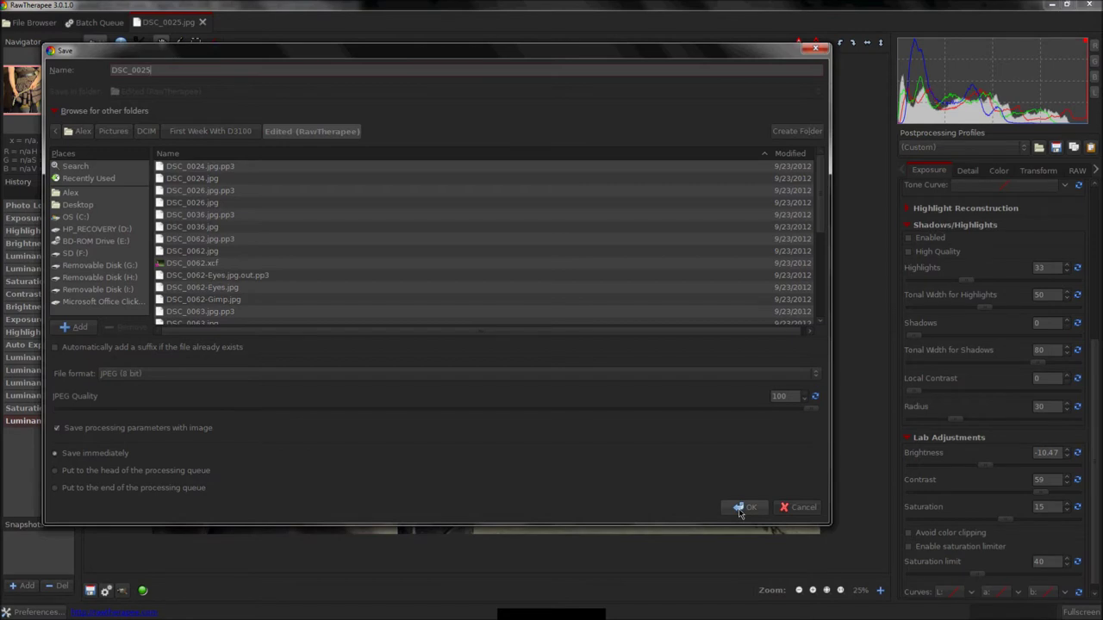
pyautogui.click(741, 509)
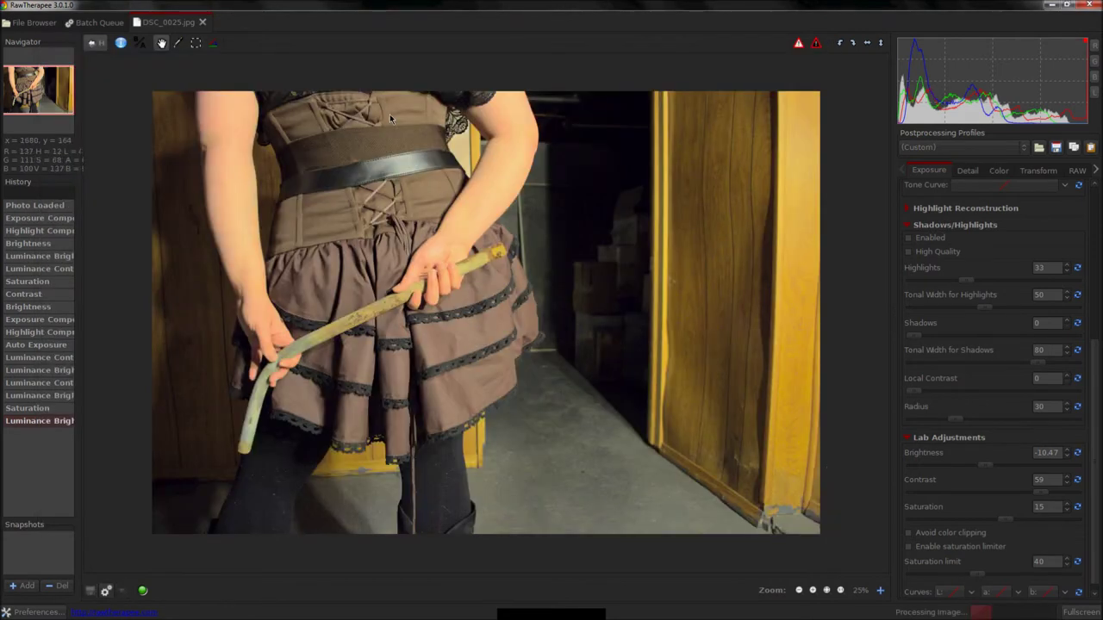
pyautogui.click(99, 22)
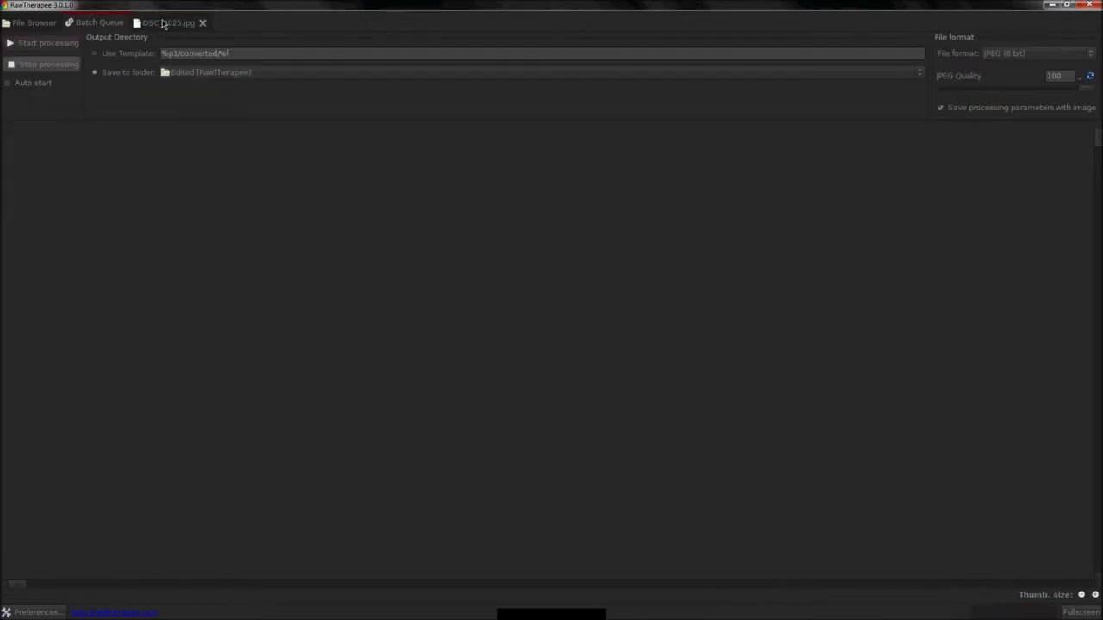
pyautogui.click(164, 23)
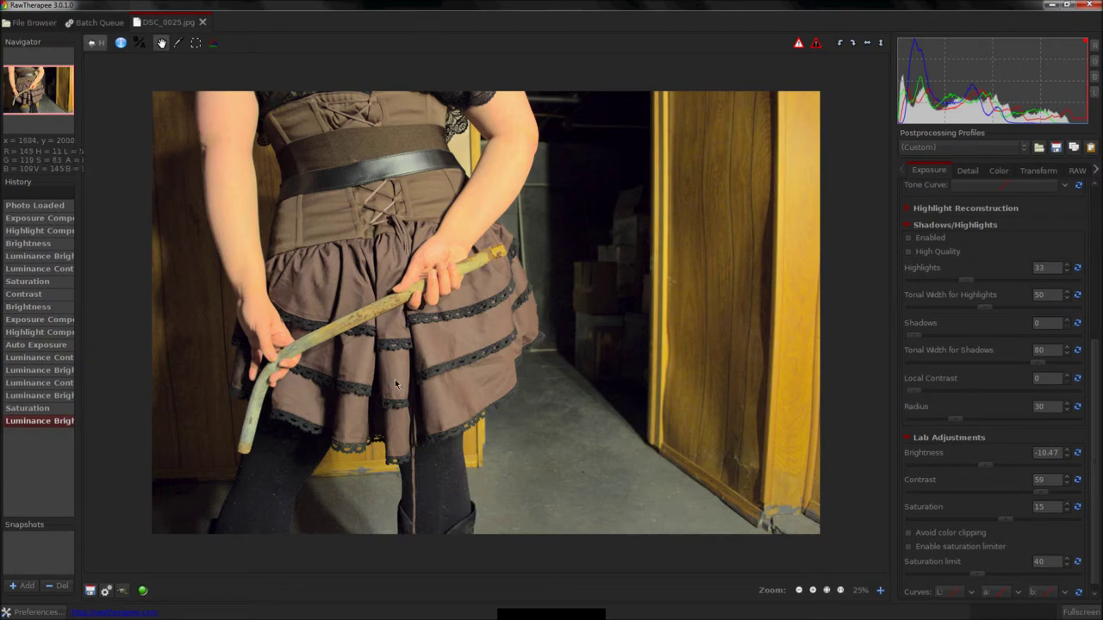
# - Switch to GIMP and open DSC_0025-2.jpg alongside the desert image
pyautogui.click(13, 104)
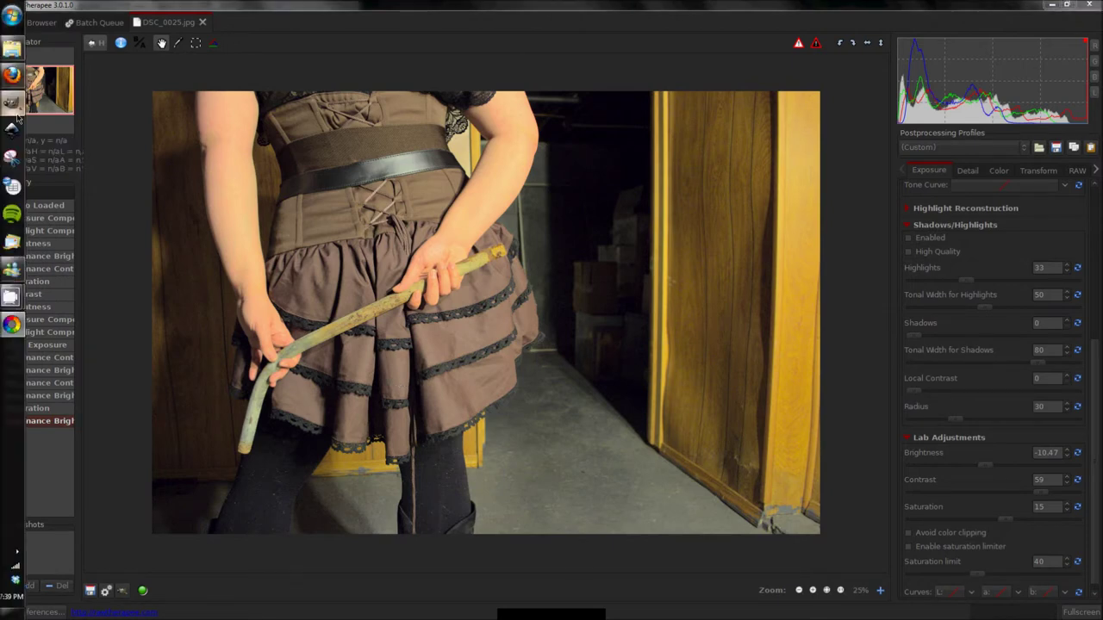
pyautogui.click(7, 17)
pyautogui.click(13, 62)
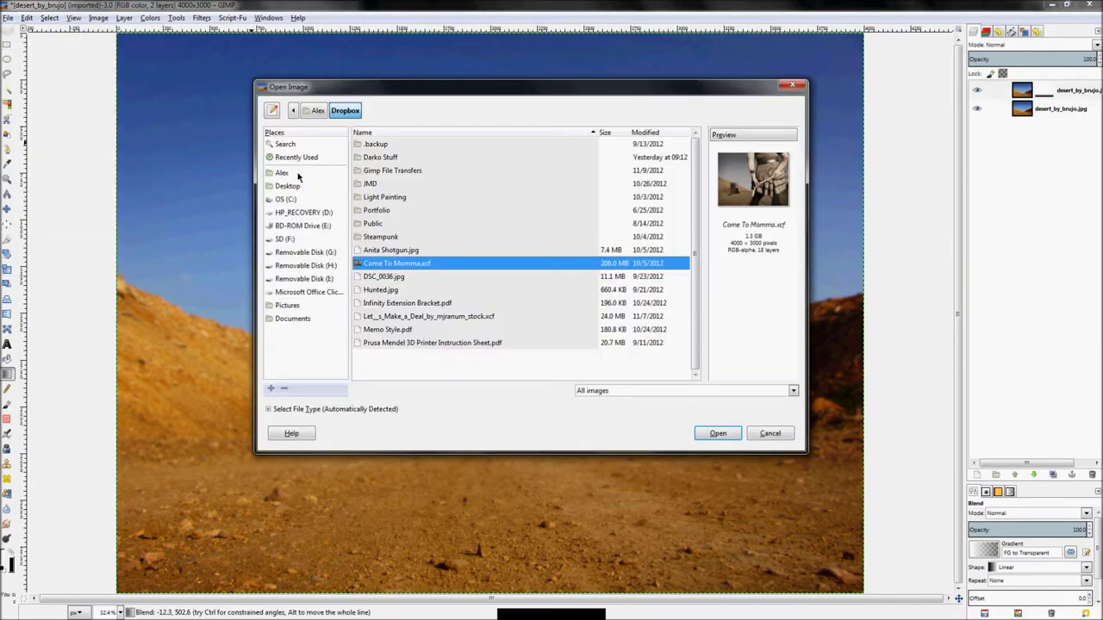
pyautogui.click(293, 306)
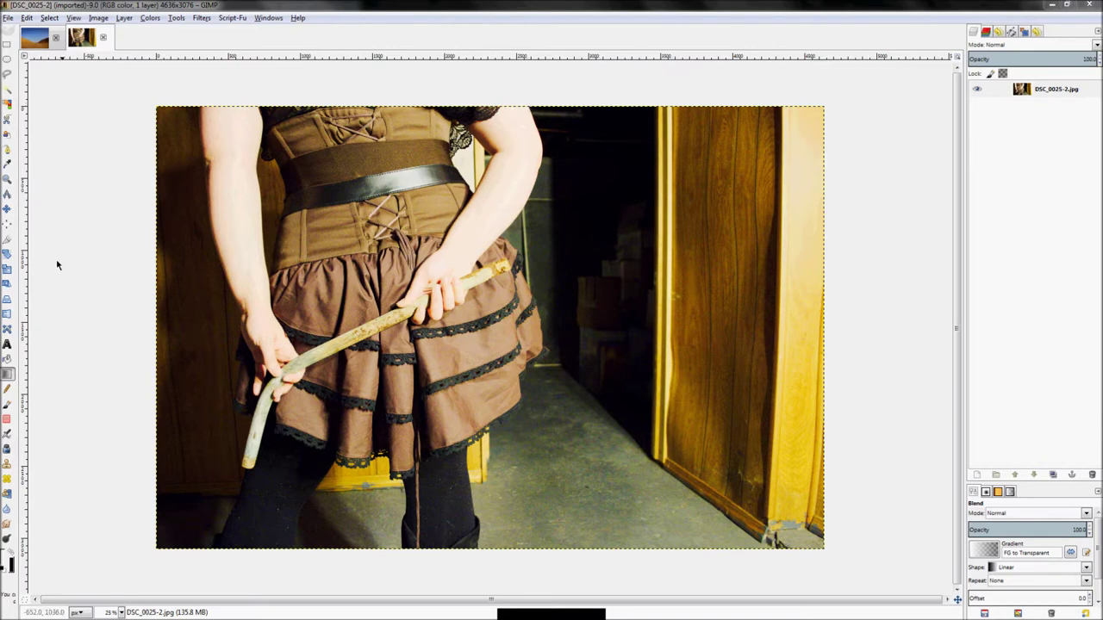
# - Start a path with the Paths tool at the photo's bottom edge and curve it up the outer edge of the left leg
pyautogui.click(7, 149)
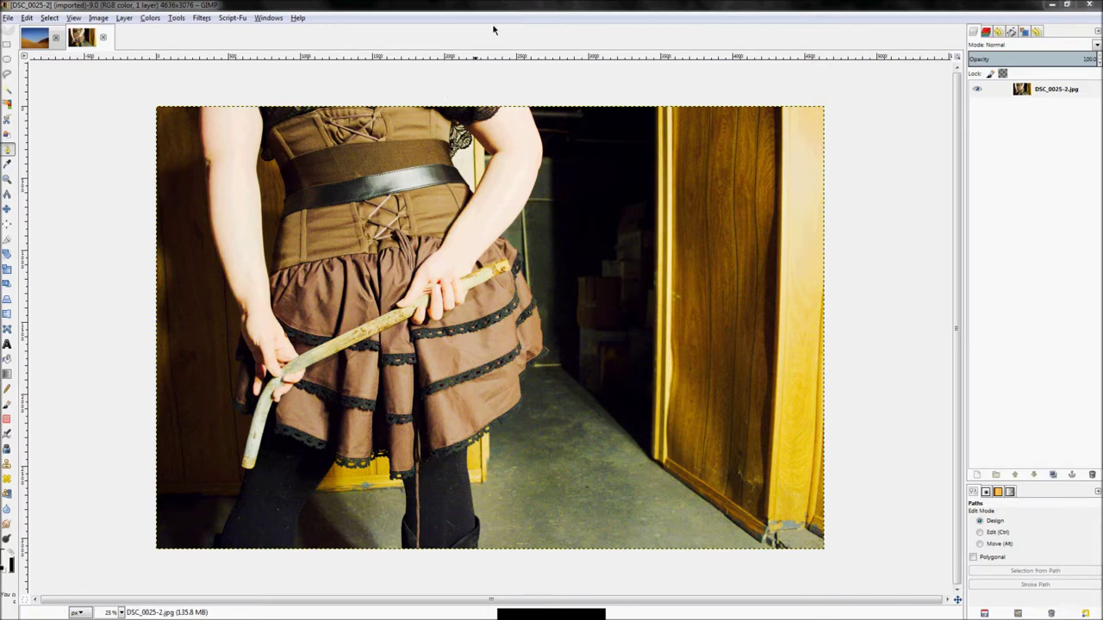
pyautogui.scroll(2, 349, 538)
pyautogui.scroll(2, 300, 471)
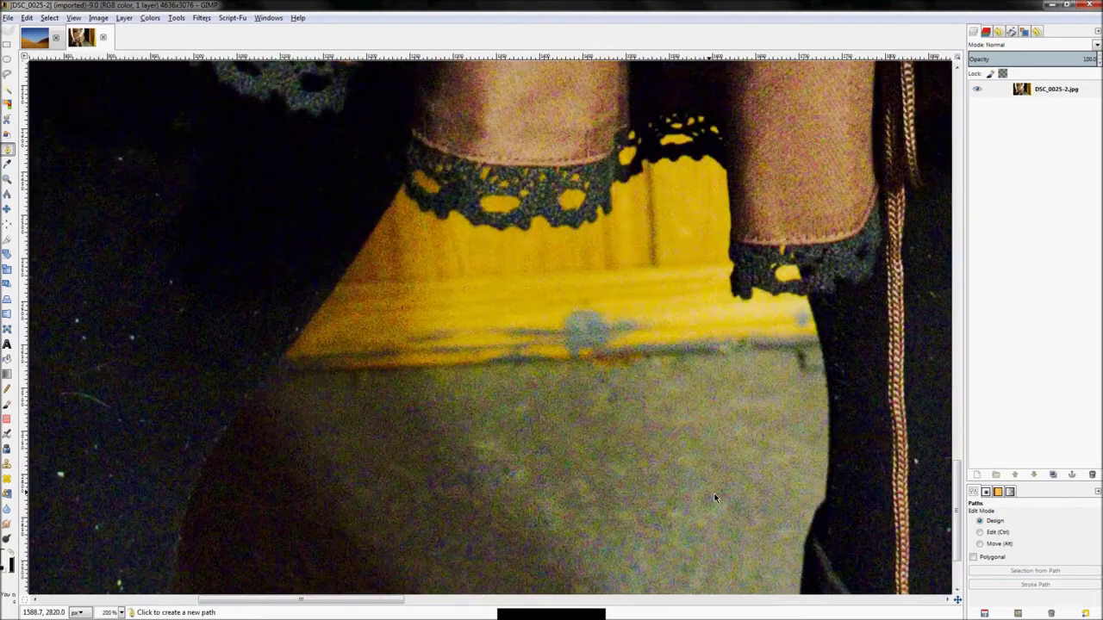
pyautogui.scroll(-3, 279, 459)
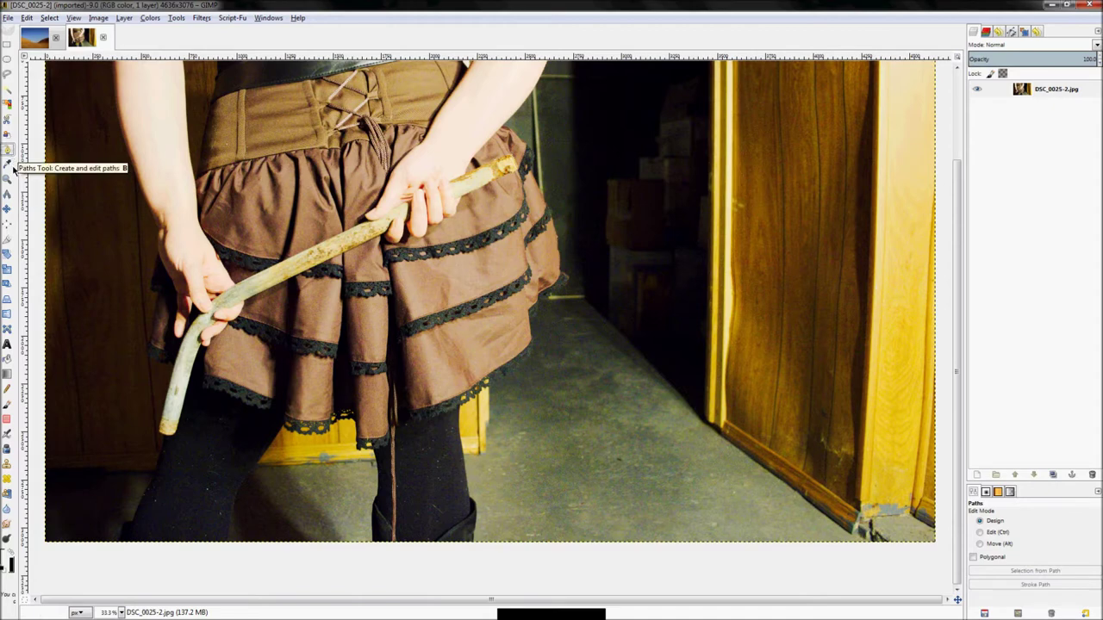
pyautogui.scroll(-1, 694, 350)
pyautogui.scroll(5, 750, 414)
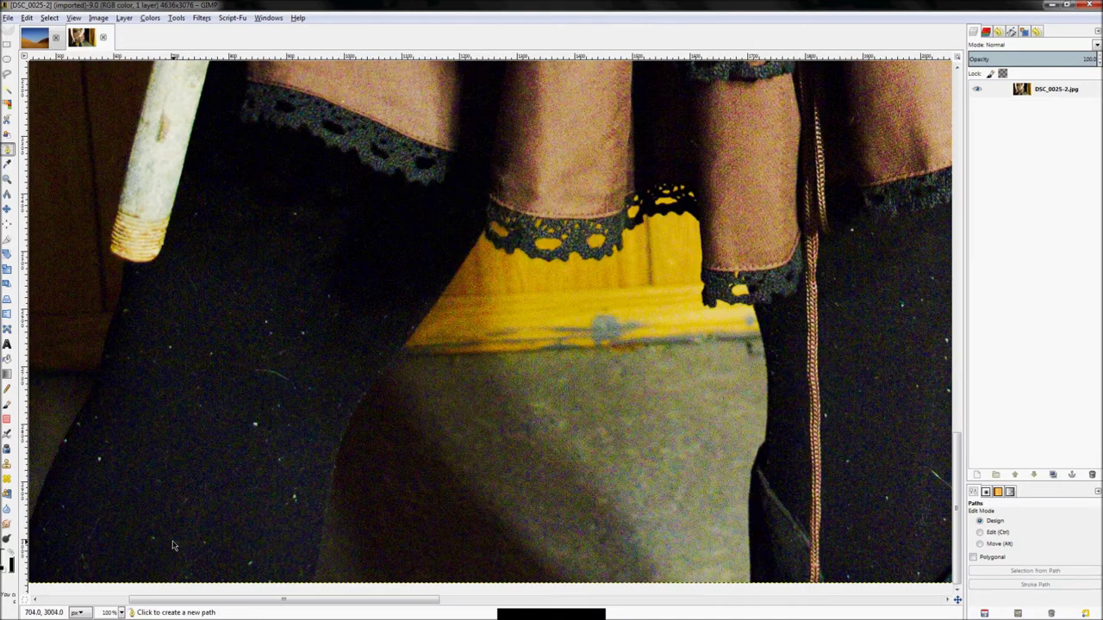
pyautogui.click(230, 582)
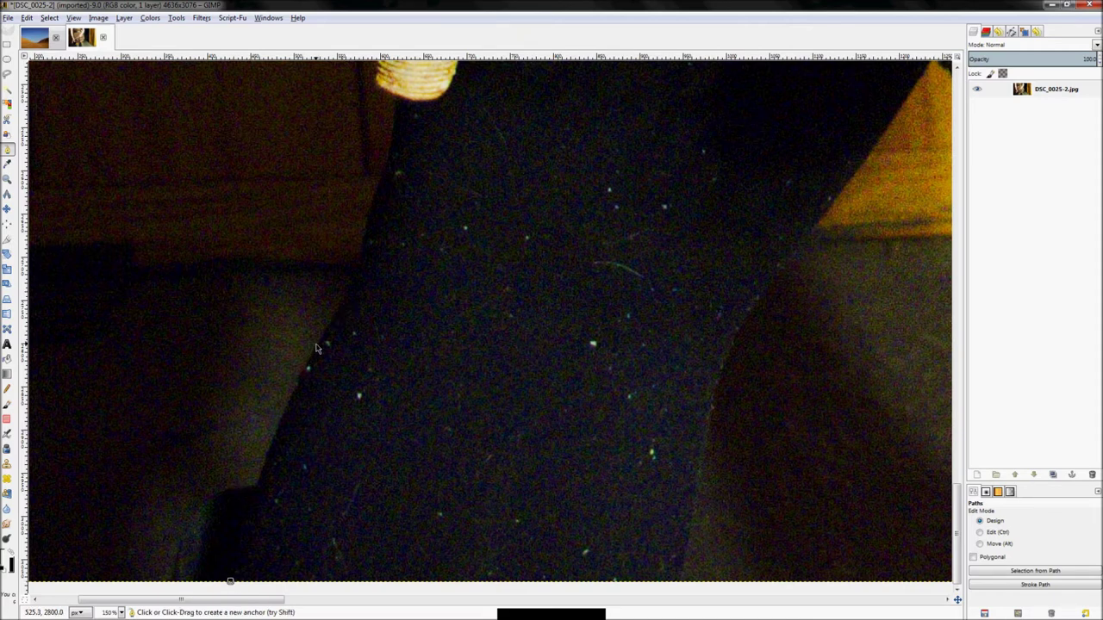
pyautogui.moveTo(317, 346); pyautogui.dragTo(360, 274)
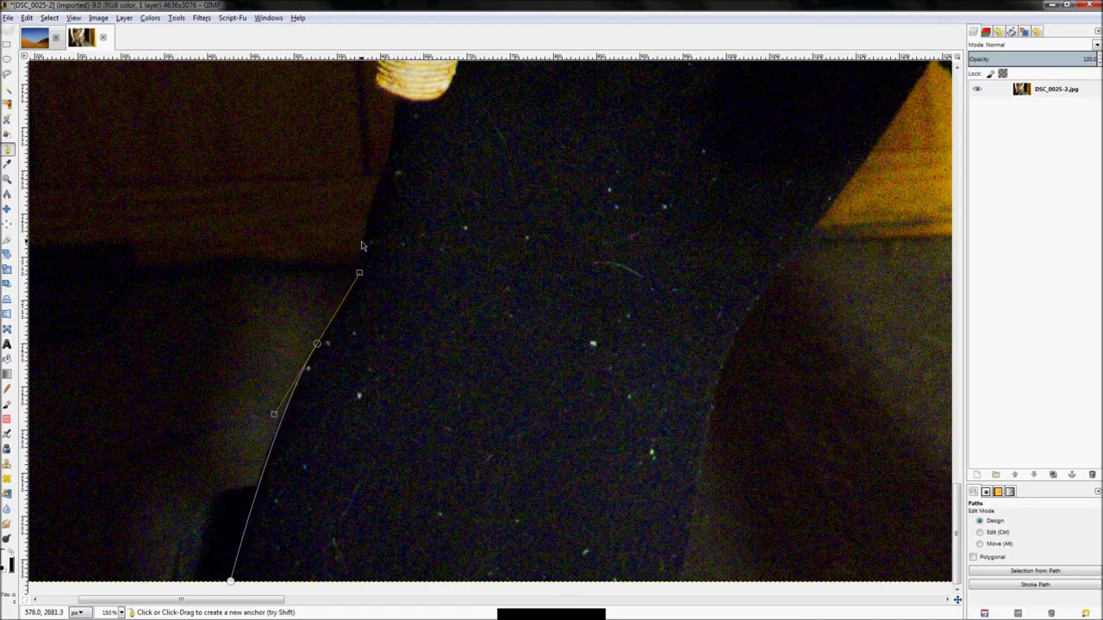
# - Continue the path up the left leg's outer edge with curved anchors to the lower tip of the pipe
pyautogui.click(360, 255)
pyautogui.hotkey('ctrl', 'z')
pyautogui.moveTo(362, 260); pyautogui.dragTo(362, 248)
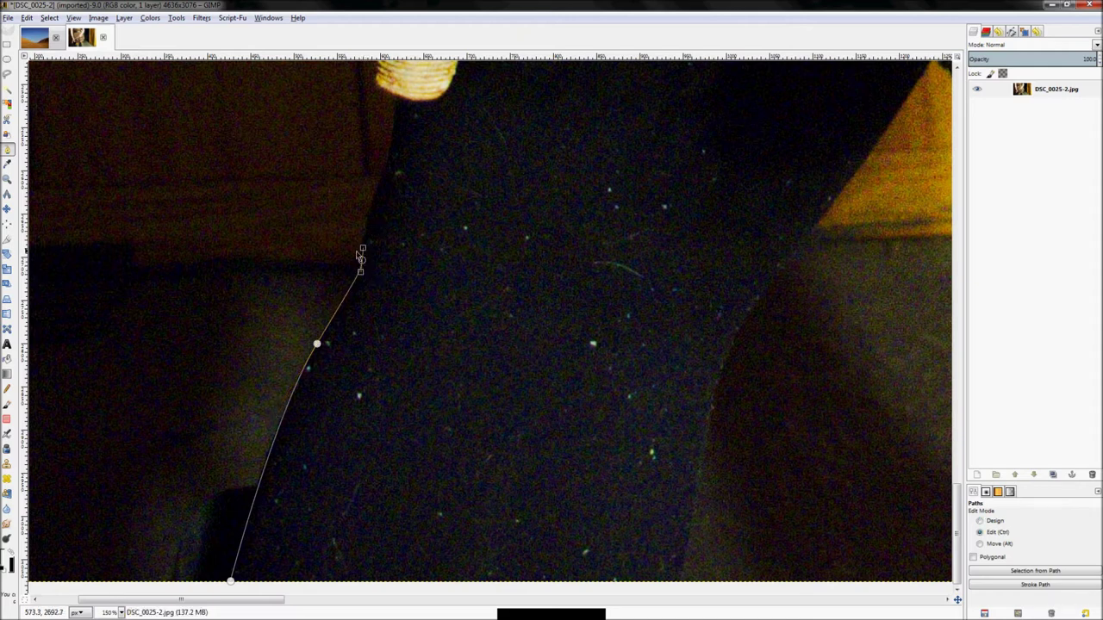
pyautogui.moveTo(386, 167); pyautogui.dragTo(456, 115)
pyautogui.moveTo(451, 177); pyautogui.dragTo(498, 175)
pyautogui.moveTo(386, 167); pyautogui.dragTo(390, 141)
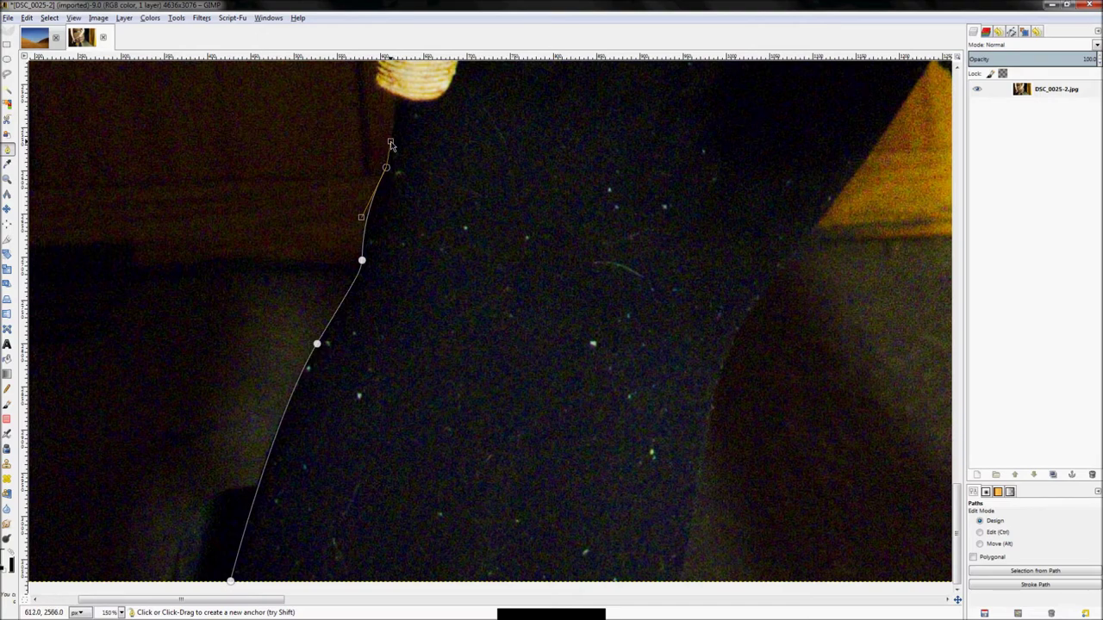
pyautogui.click(395, 96)
pyautogui.scroll(-2, 520, 241)
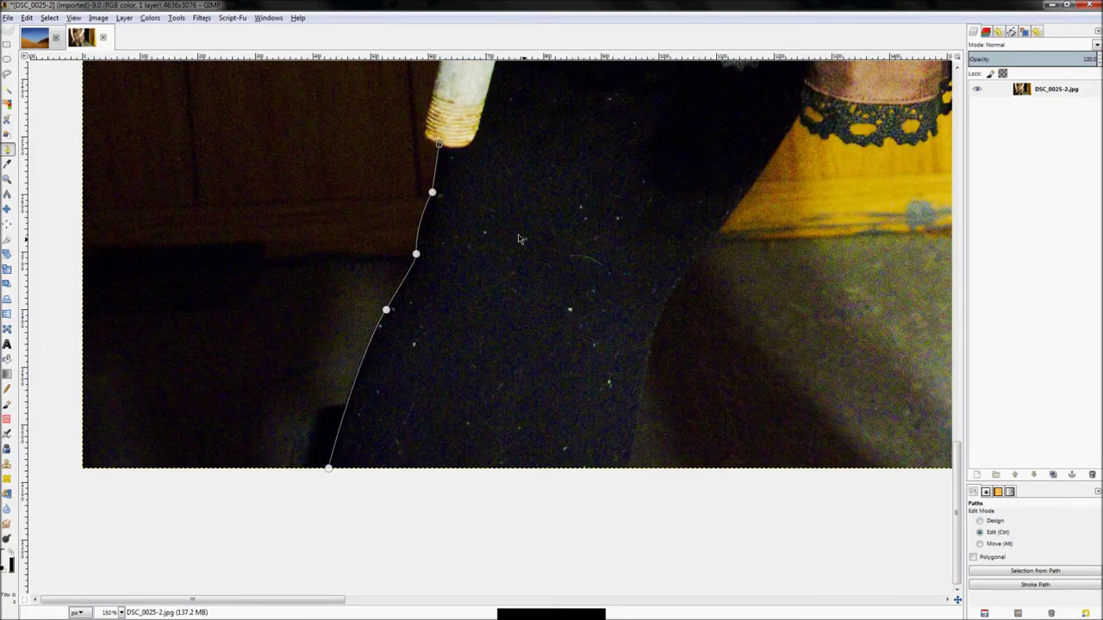
# - Try long curved path segments off the pipe's threaded end, reshape one with its handle, and undo them
pyautogui.scroll(3, 501, 169)
pyautogui.moveTo(299, 201); pyautogui.dragTo(153, 299)
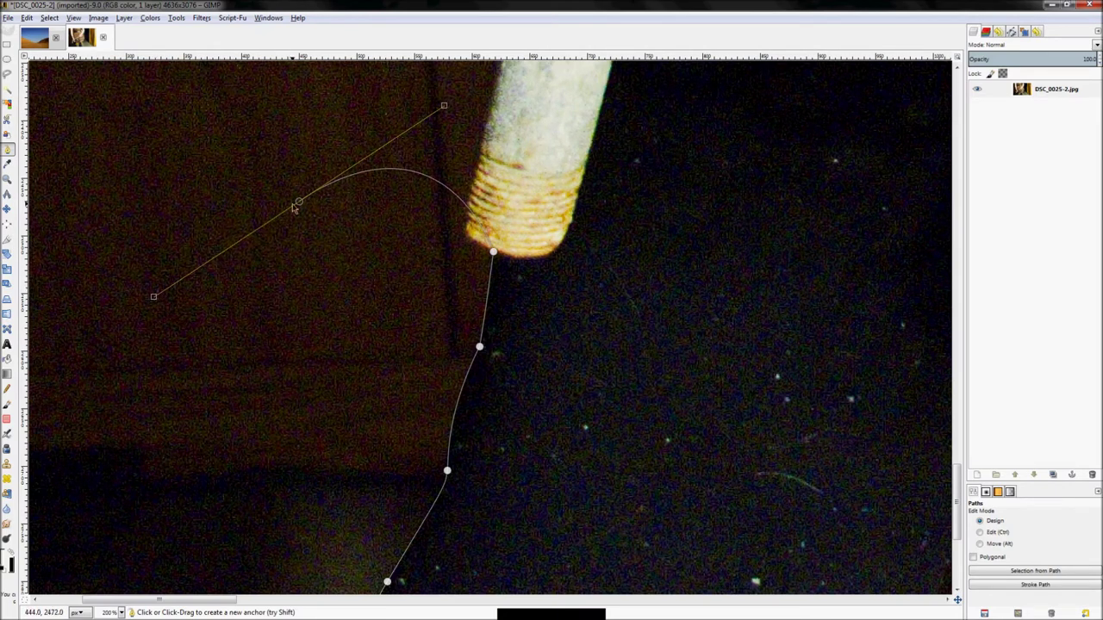
pyautogui.hotkey('ctrl', 'z')
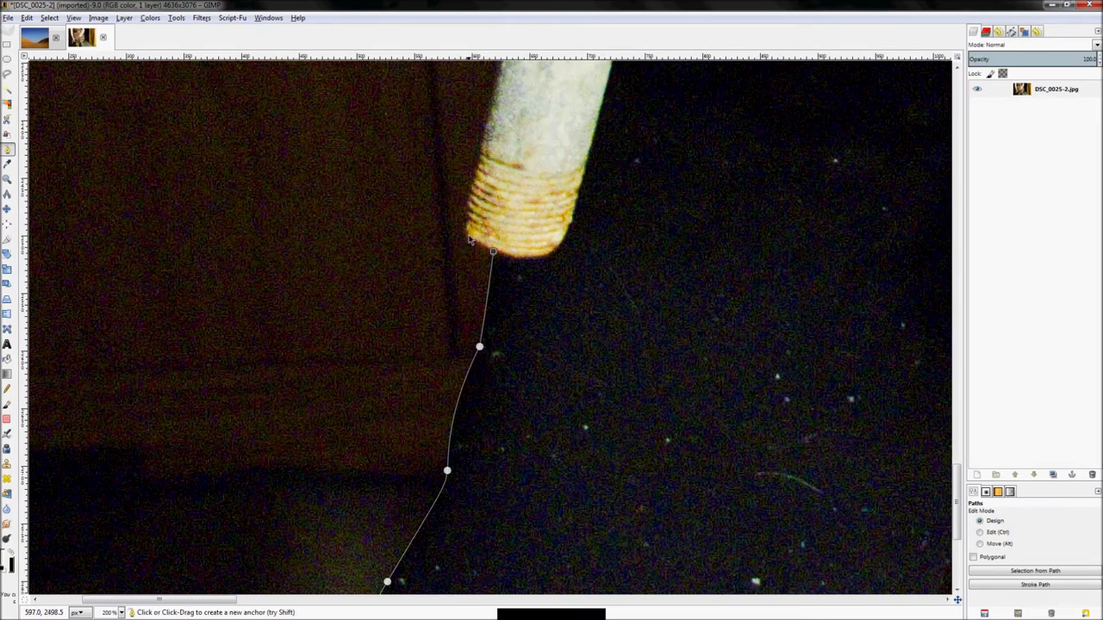
pyautogui.moveTo(465, 231); pyautogui.dragTo(190, 355)
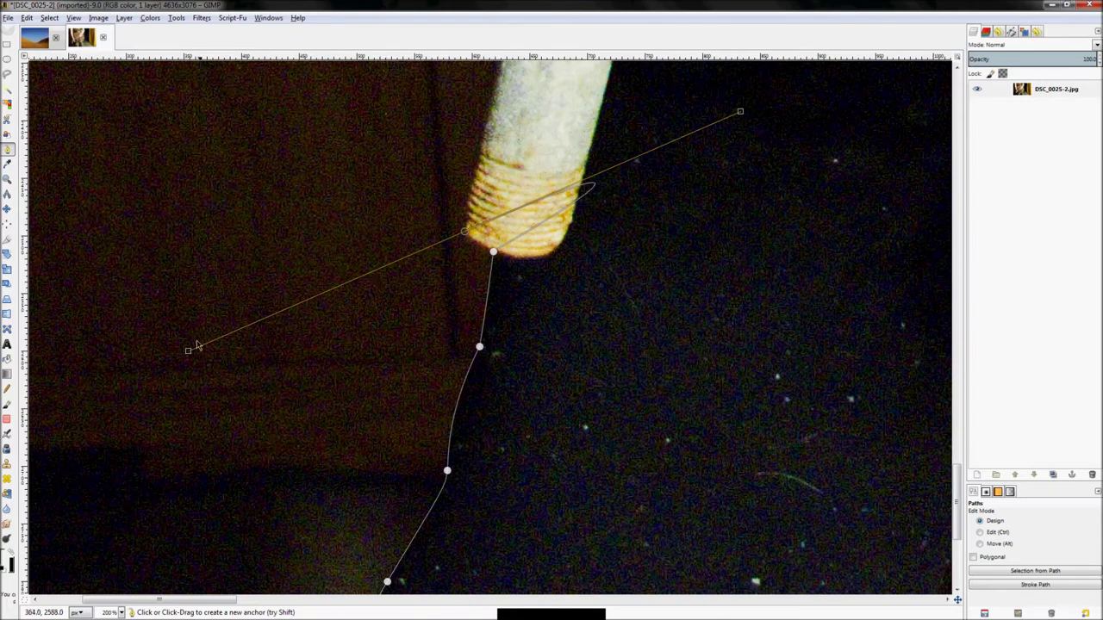
pyautogui.moveTo(88, 220); pyautogui.dragTo(215, 94)
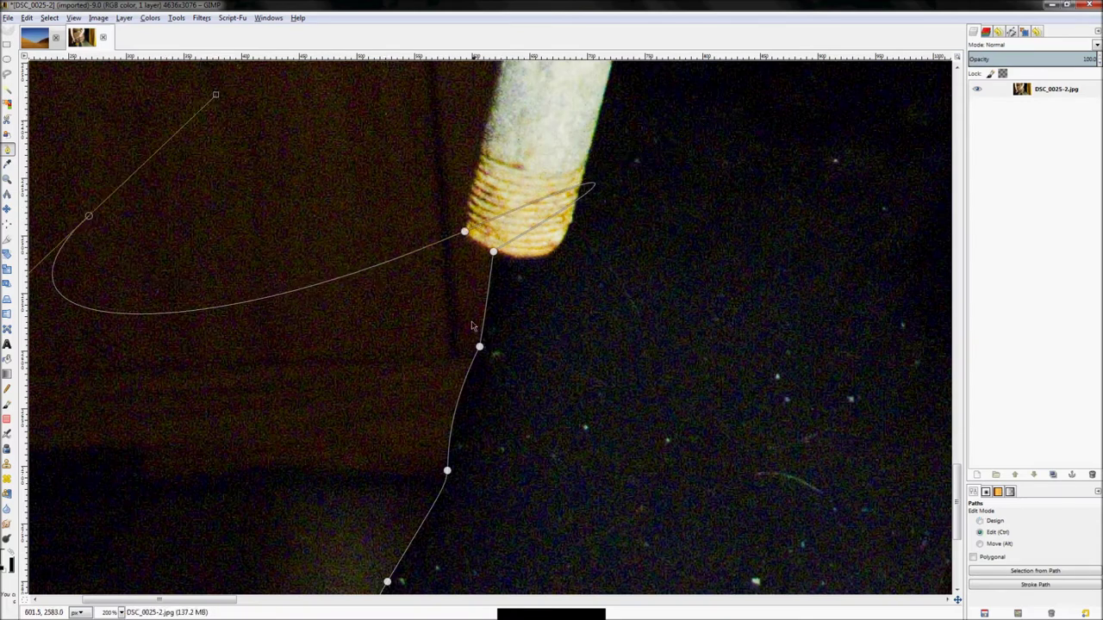
pyautogui.click(463, 232)
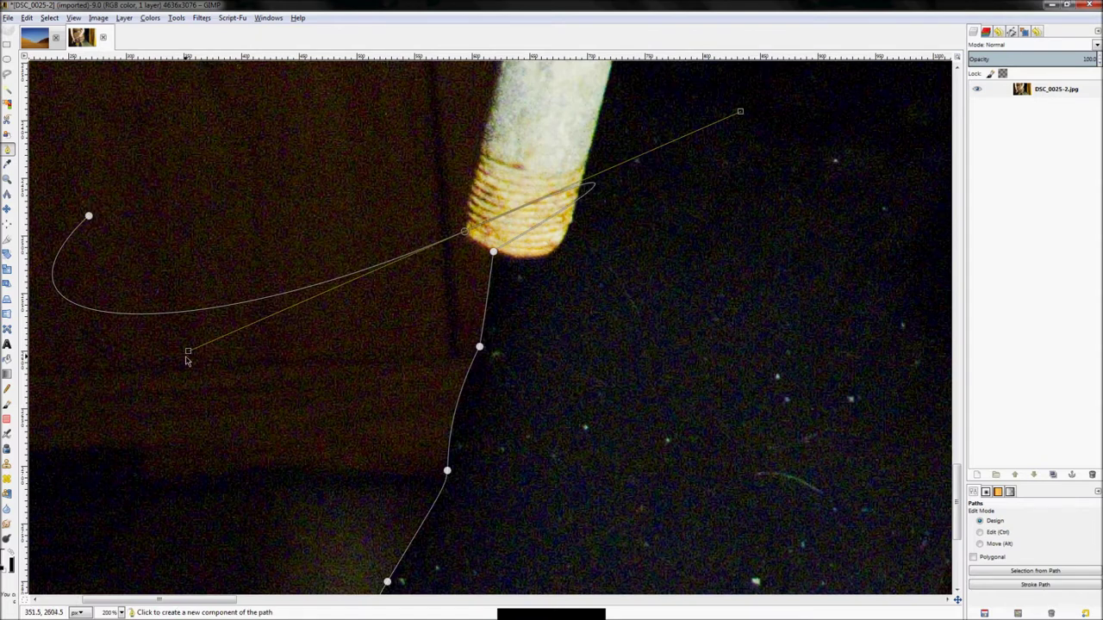
pyautogui.moveTo(188, 353); pyautogui.dragTo(245, 322)
pyautogui.hotkey('ctrl', 'z')
pyautogui.hotkey('ctrl', 'z')
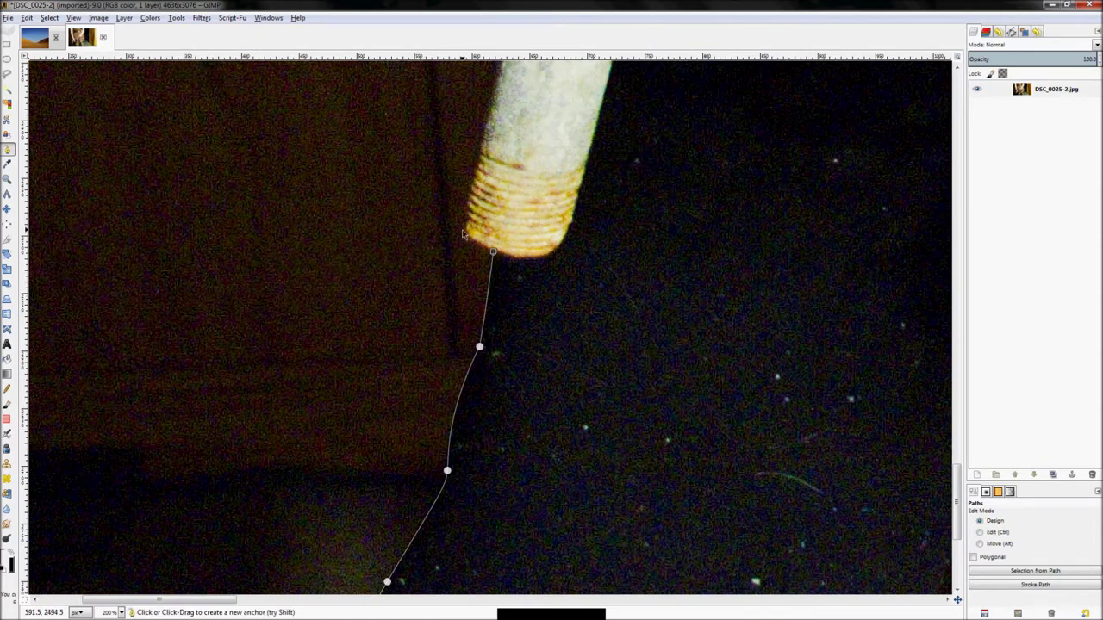
# - Trace the path around the corner of the pipe's threaded end and along its outer edge up to the skirt's lace
pyautogui.moveTo(464, 232); pyautogui.dragTo(465, 206)
pyautogui.keyDown('ctrl'); pyautogui.scroll(-1, 478, 156); pyautogui.keyUp('ctrl')
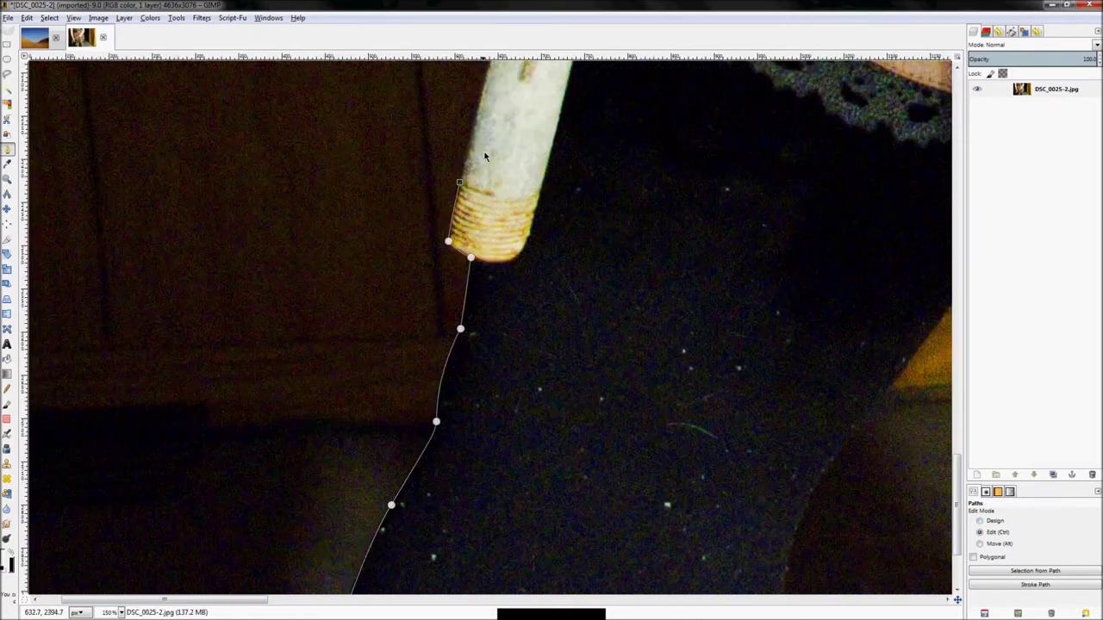
pyautogui.keyDown('ctrl'); pyautogui.scroll(-5, 485, 156); pyautogui.keyUp('ctrl')
pyautogui.keyDown('ctrl'); pyautogui.scroll(6, 417, 379); pyautogui.keyUp('ctrl')
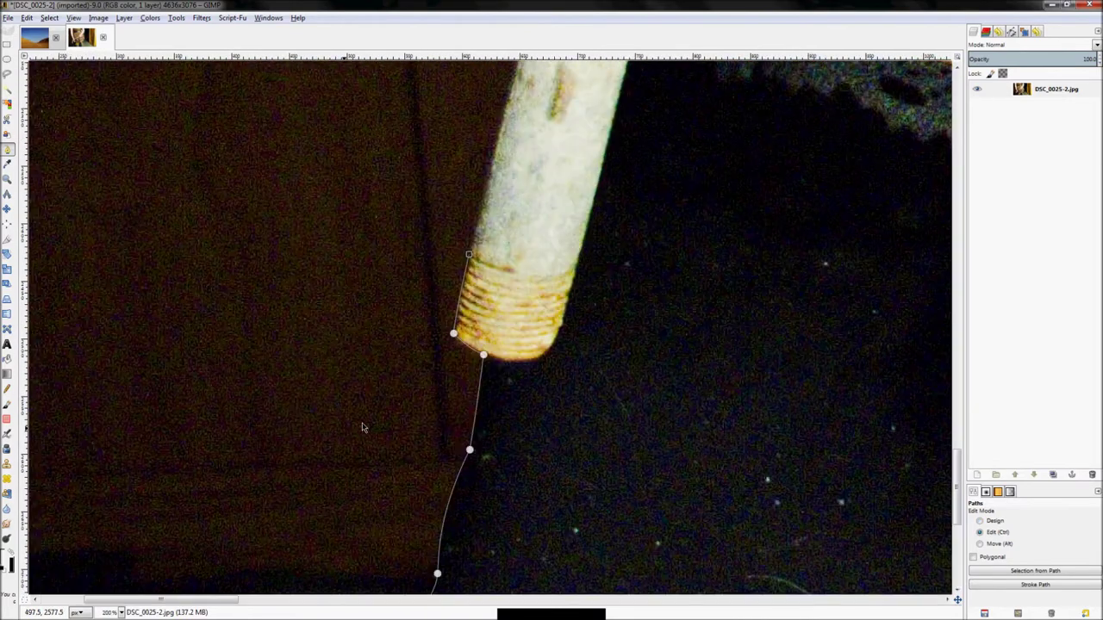
pyautogui.keyDown('ctrl'); pyautogui.scroll(-5, 371, 392); pyautogui.keyUp('ctrl')
pyautogui.keyDown('ctrl'); pyautogui.scroll(1, 418, 299); pyautogui.keyUp('ctrl')
pyautogui.keyDown('ctrl'); pyautogui.scroll(-1, 723, 372); pyautogui.keyUp('ctrl')
pyautogui.keyDown('ctrl'); pyautogui.scroll(1, 63, 362); pyautogui.keyUp('ctrl')
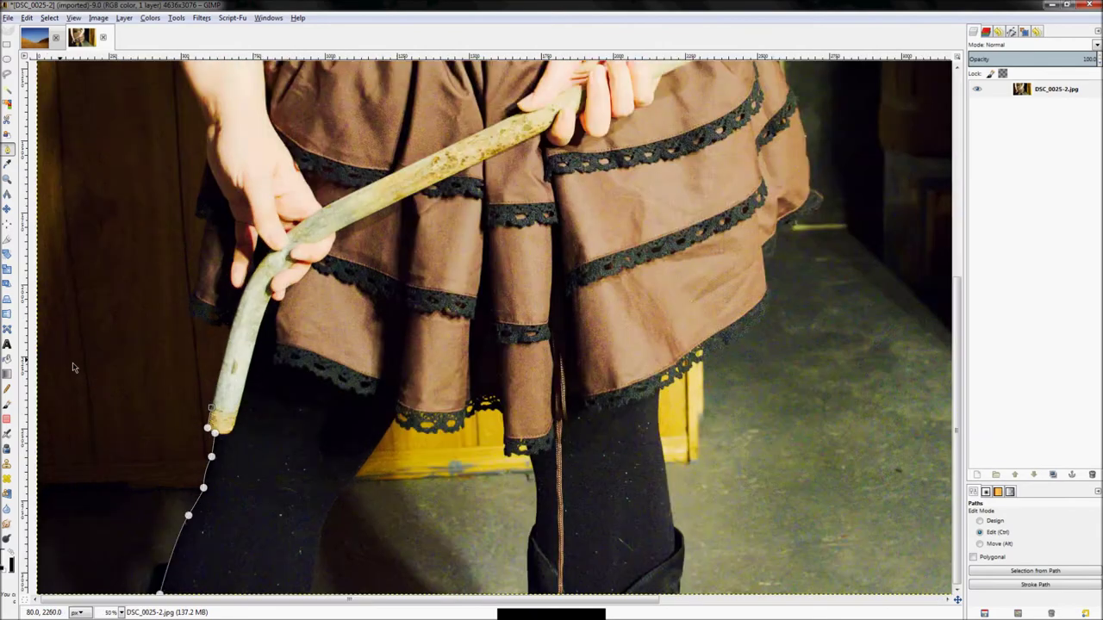
pyautogui.keyDown('ctrl'); pyautogui.scroll(2, 120, 375); pyautogui.keyUp('ctrl')
pyautogui.keyDown('ctrl'); pyautogui.scroll(1, 256, 345); pyautogui.keyUp('ctrl')
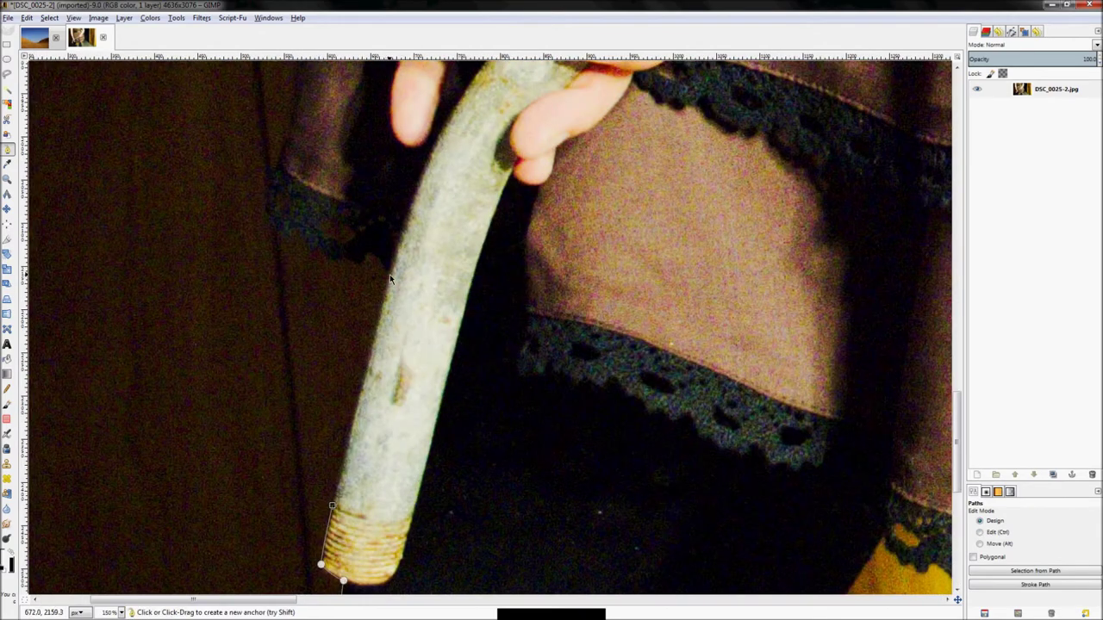
pyautogui.moveTo(389, 274)
pyautogui.mouseDown()
pyautogui.moveTo(399, 234)
pyautogui.moveTo(384, 263)
pyautogui.mouseUp()
# - Trace the scalloped lace hem with closely spaced anchors out to the skirt's left edge and curve the path up along the fabric
pyautogui.click(370, 253)
pyautogui.click(361, 258)
pyautogui.click(356, 262)
pyautogui.click(345, 260)
pyautogui.click(340, 257)
pyautogui.click(329, 259)
pyautogui.click(324, 251)
pyautogui.click(319, 248)
pyautogui.click(310, 249)
pyautogui.click(304, 242)
pyautogui.click(304, 237)
pyautogui.click(300, 233)
pyautogui.click(292, 231)
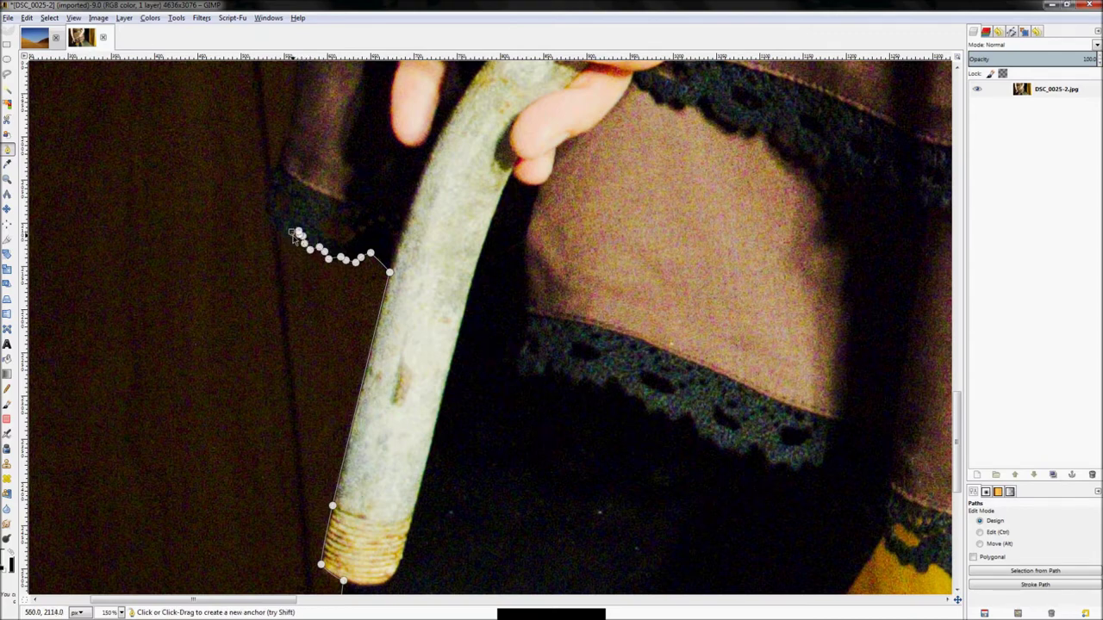
pyautogui.click(287, 237)
pyautogui.click(279, 228)
pyautogui.click(273, 222)
pyautogui.click(266, 210)
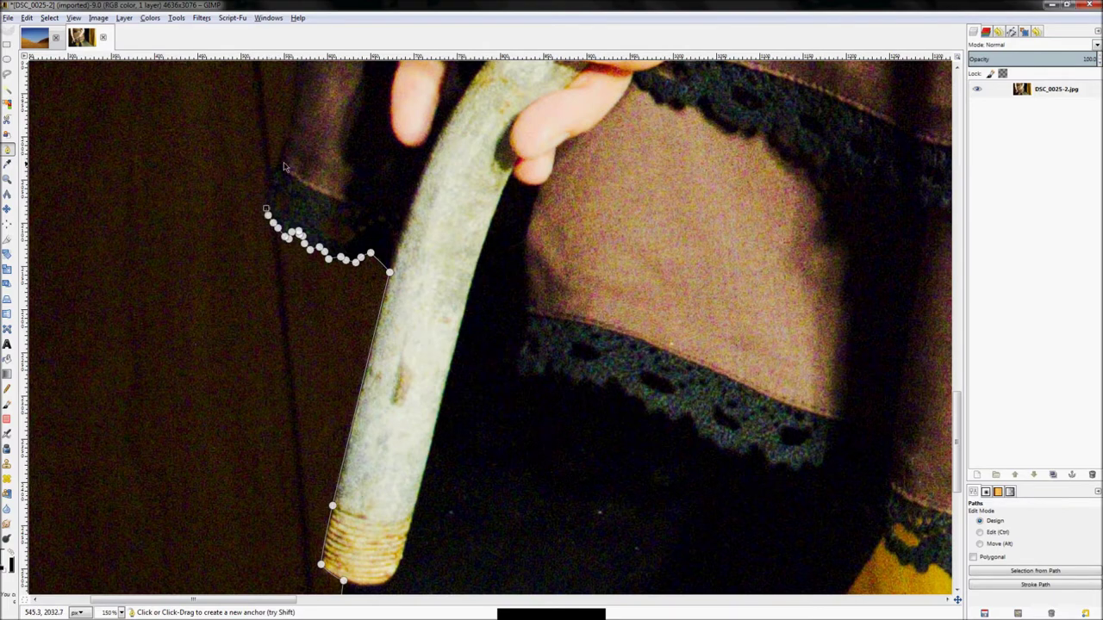
pyautogui.moveTo(279, 162); pyautogui.dragTo(290, 147)
pyautogui.scroll(-2, 407, 306)
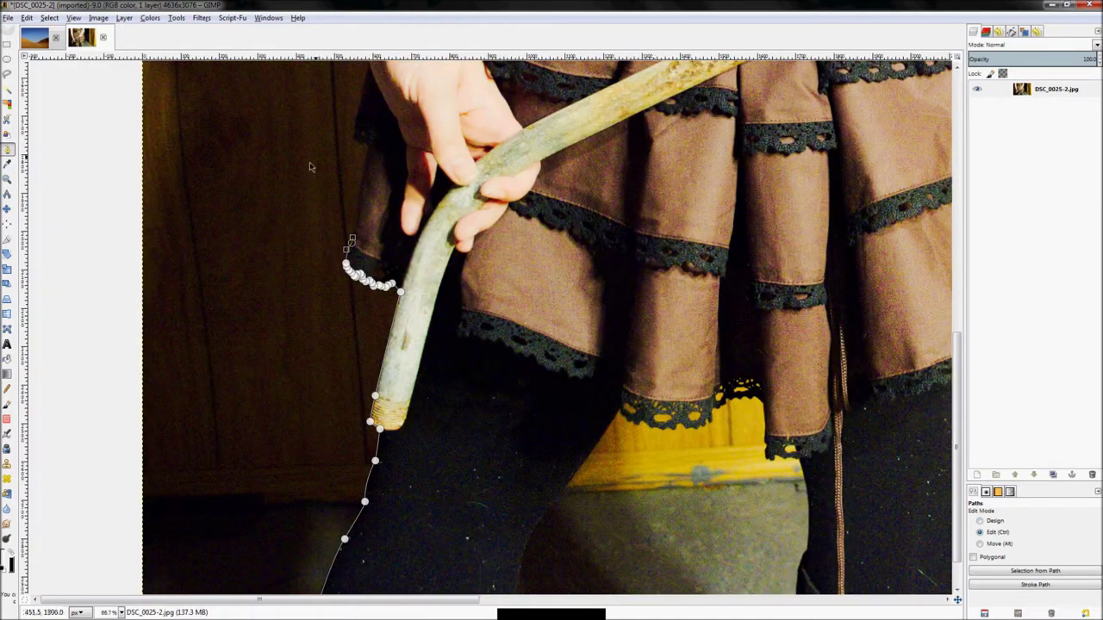
pyautogui.scroll(3, 314, 218)
pyautogui.scroll(-1, 364, 549)
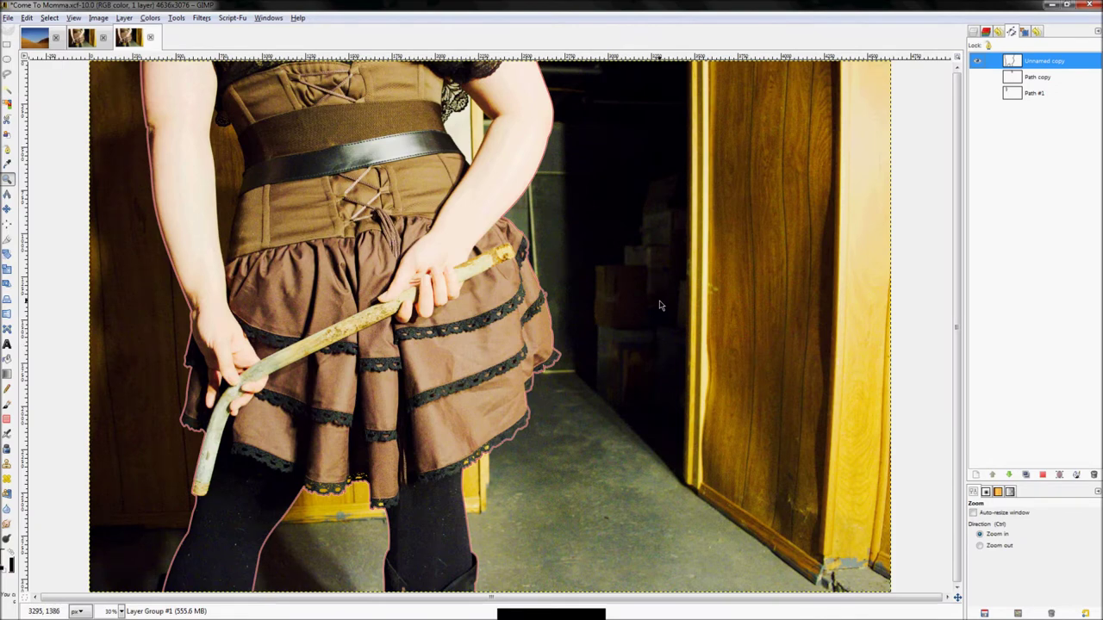
# - Examine the finished outline path around the figure in Come To Momma.xcf, including the arm and skirt edges
pyautogui.scroll(-1, 553, 392)
pyautogui.scroll(1, 205, 90)
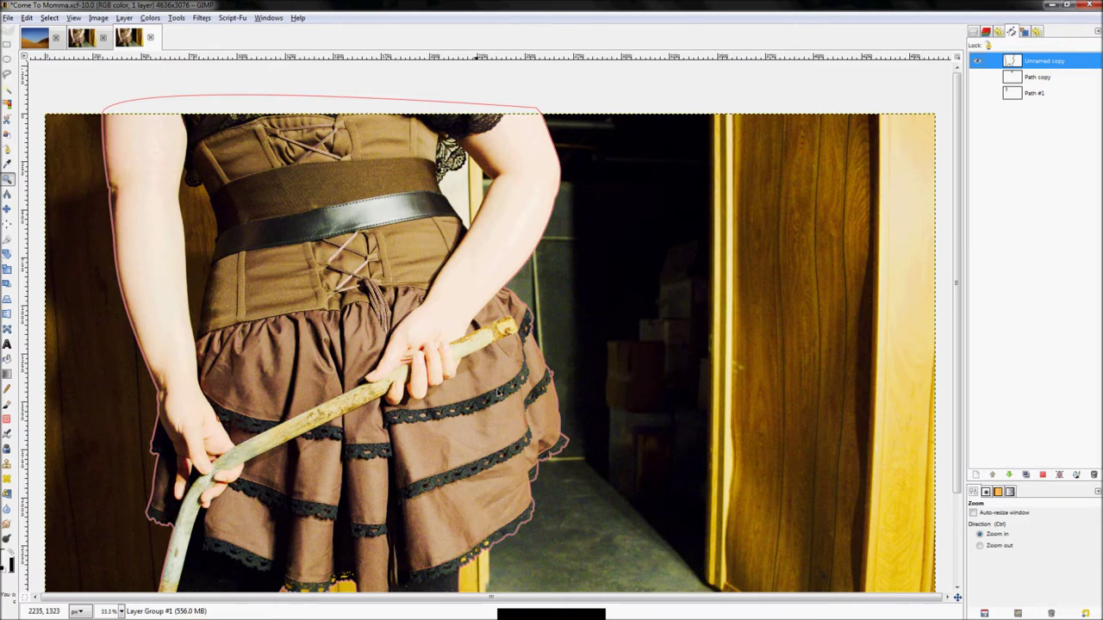
pyautogui.scroll(6, 520, 274)
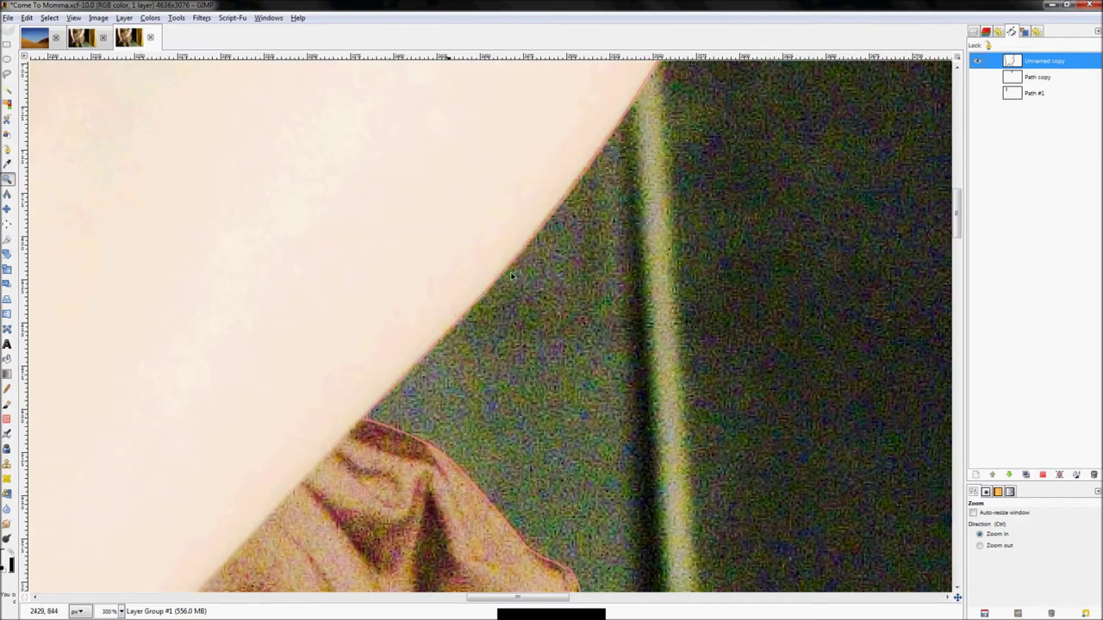
pyautogui.scroll(-3, 737, 255)
pyautogui.scroll(-2, 746, 225)
pyautogui.scroll(-2, 226, 384)
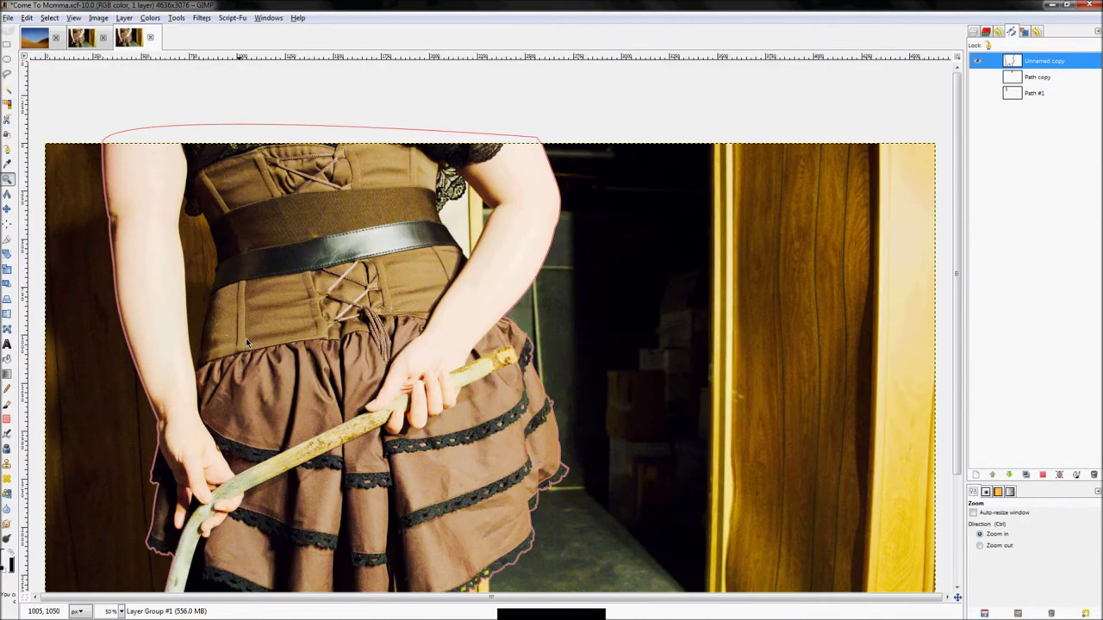
pyautogui.scroll(1, 123, 207)
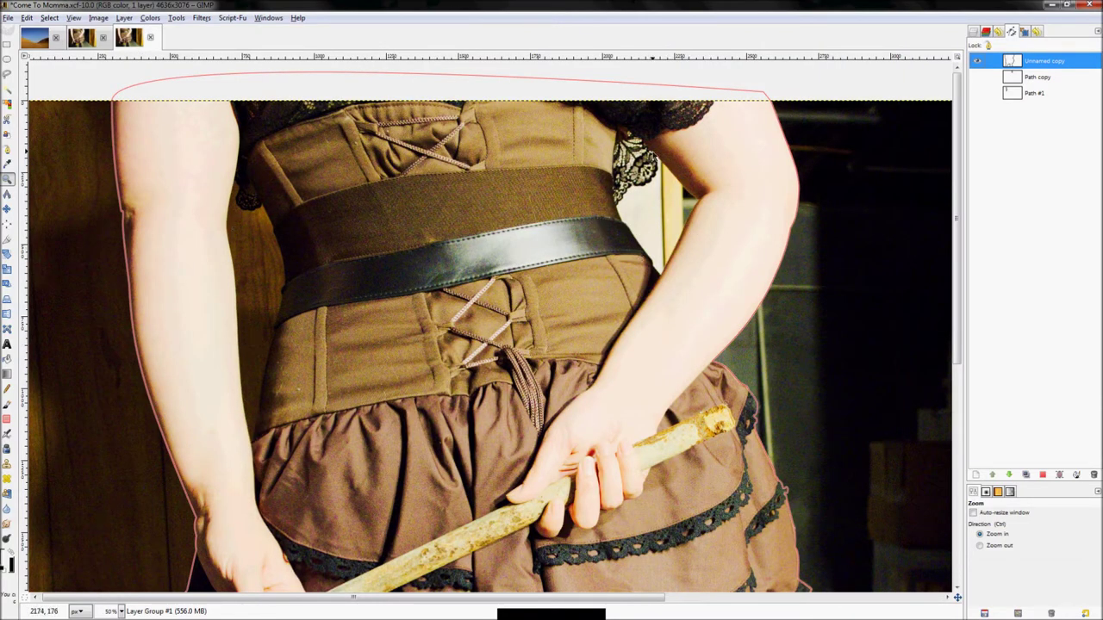
pyautogui.scroll(-1, 474, 181)
# - Show Path copy and Path #1 along with the outline path, and inspect the gaps they trace between arms and waist
pyautogui.click(977, 77)
pyautogui.click(978, 93)
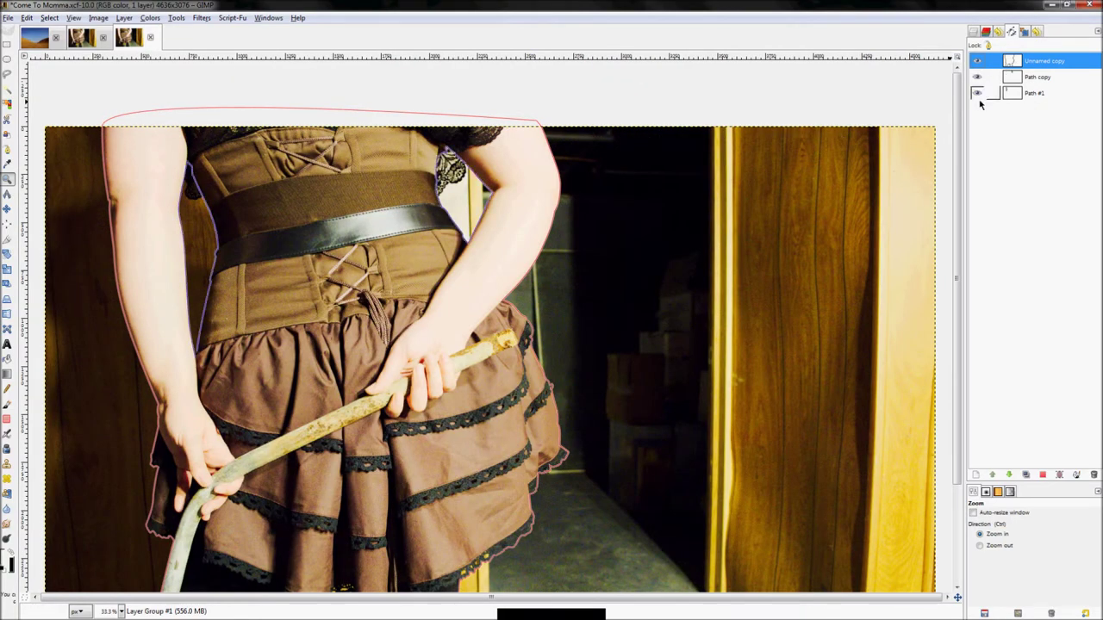
pyautogui.scroll(-1, 528, 179)
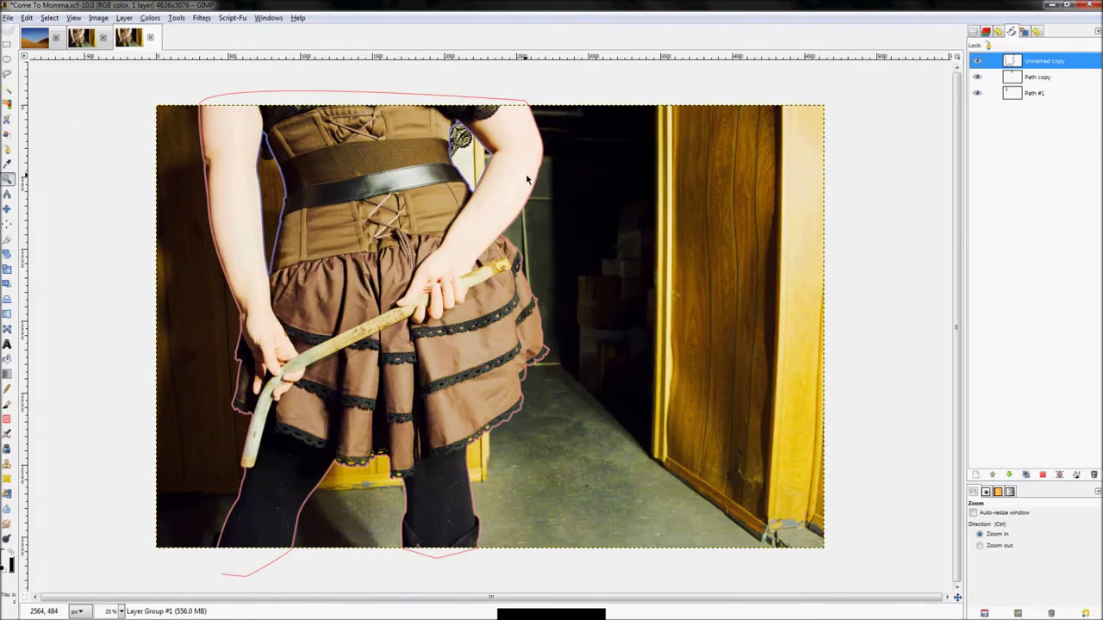
pyautogui.hotkey('ctrl', 'shift', 'j')
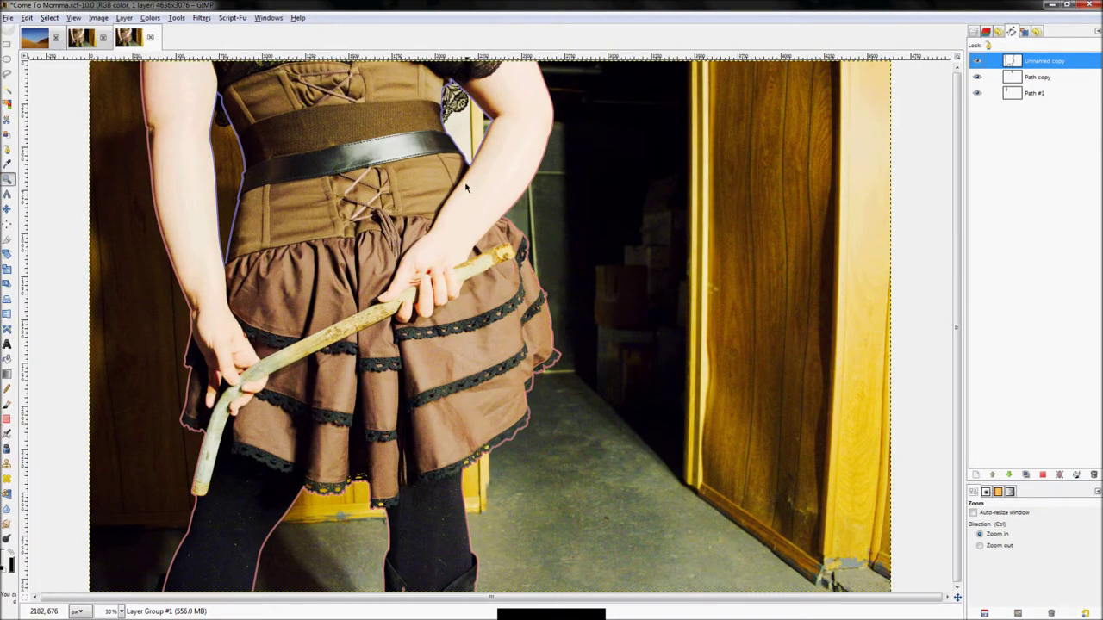
pyautogui.scroll(5, 442, 79)
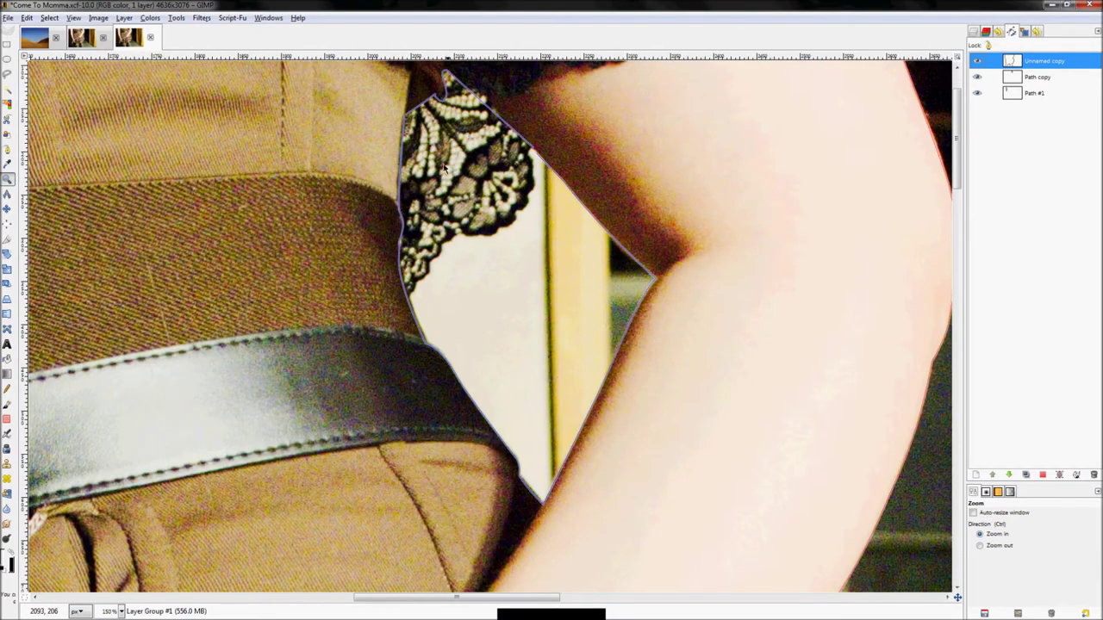
pyautogui.scroll(-3, 559, 226)
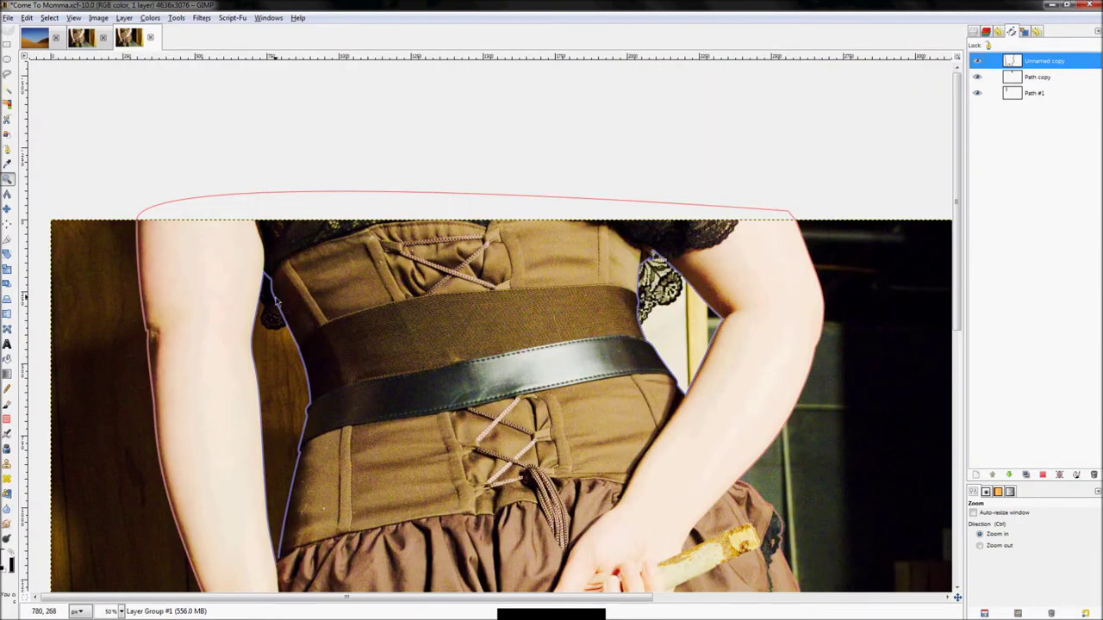
pyautogui.scroll(-2, 276, 298)
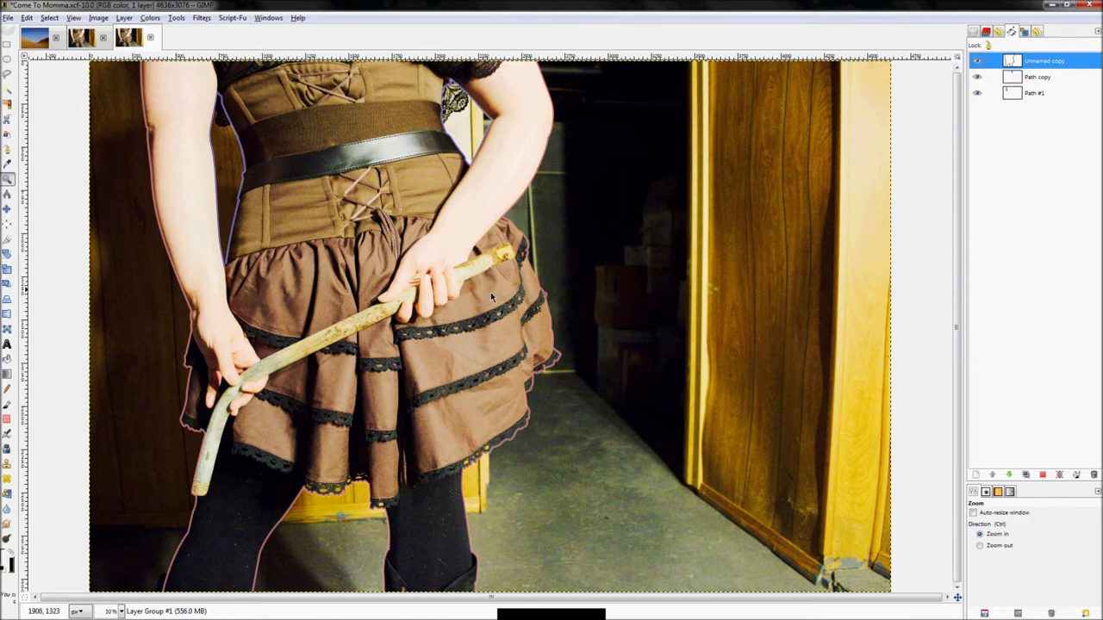
pyautogui.scroll(-1, 865, 208)
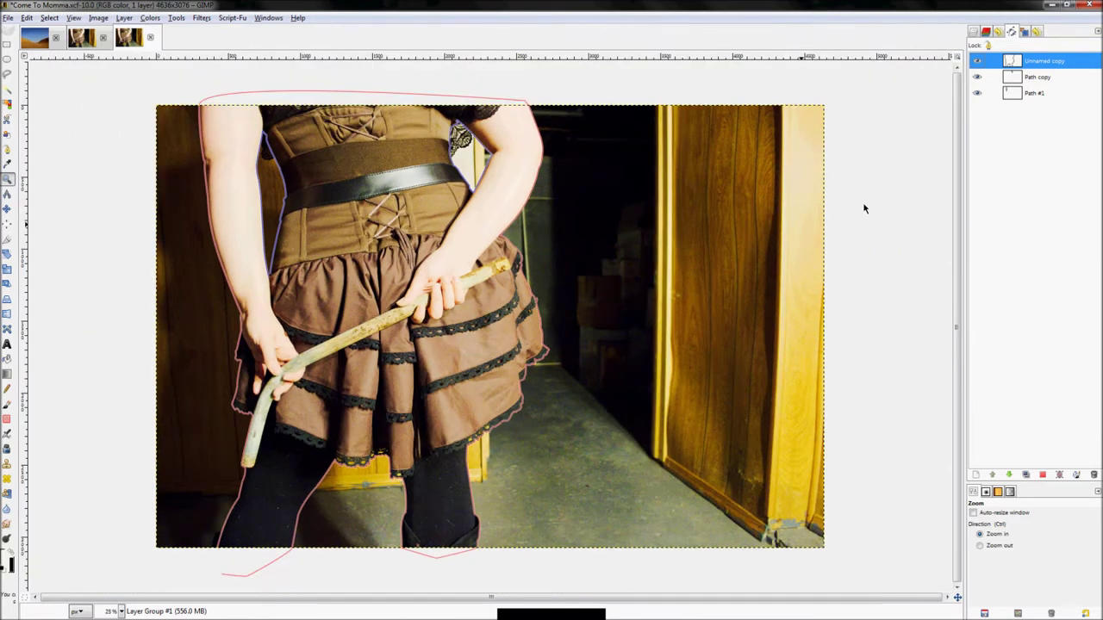
# - Convert the Unnamed copy outline path into a selection around the figure
pyautogui.rightClick(1030, 62)
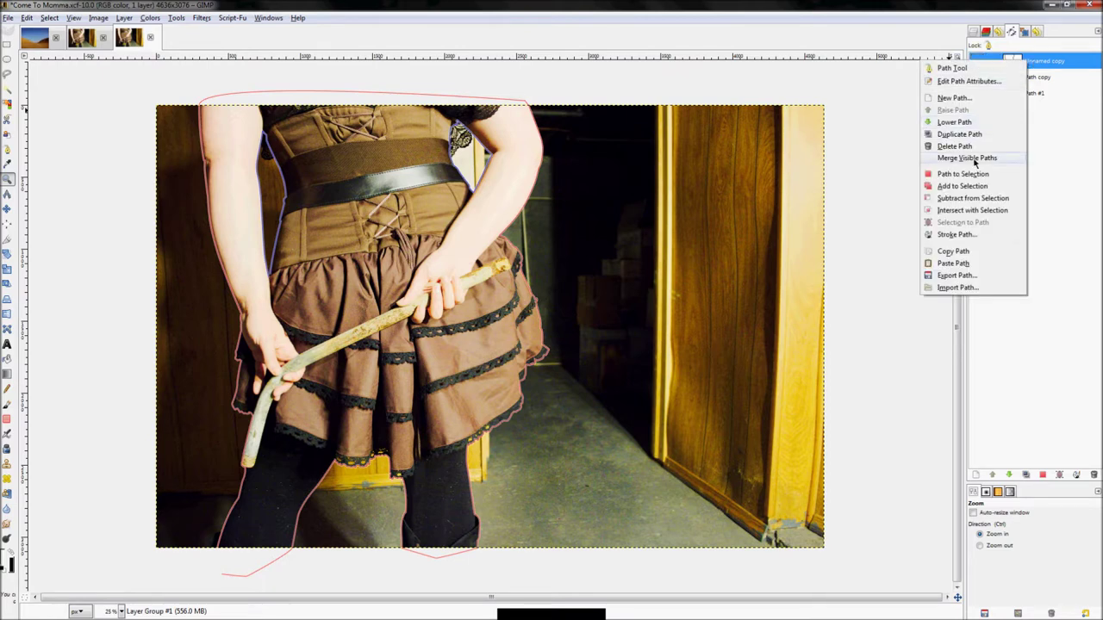
pyautogui.click(1044, 63)
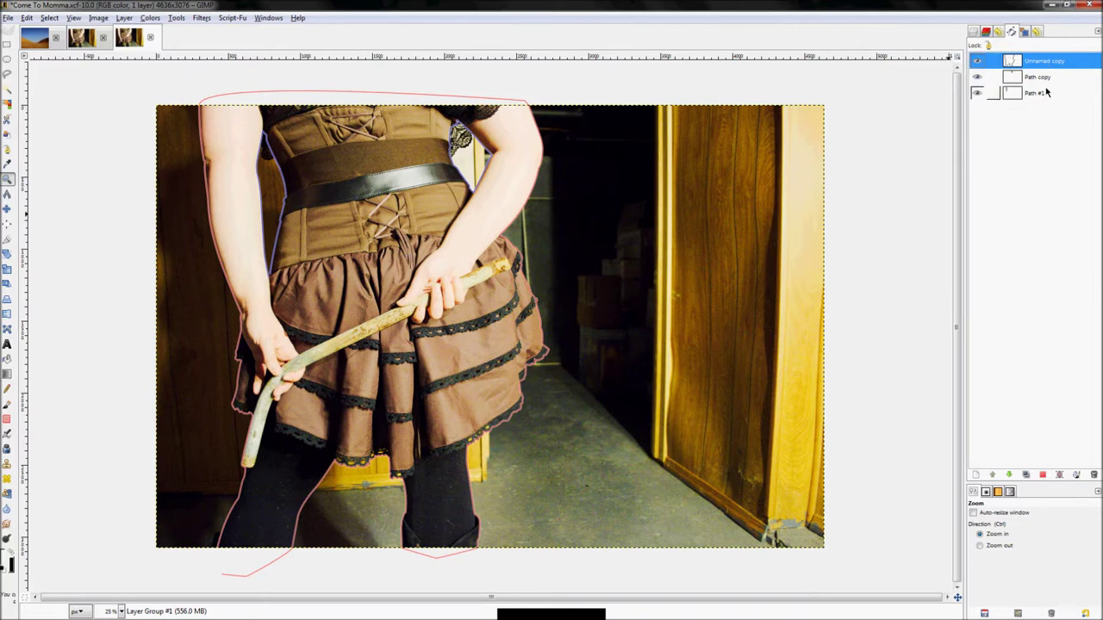
pyautogui.rightClick(1046, 62)
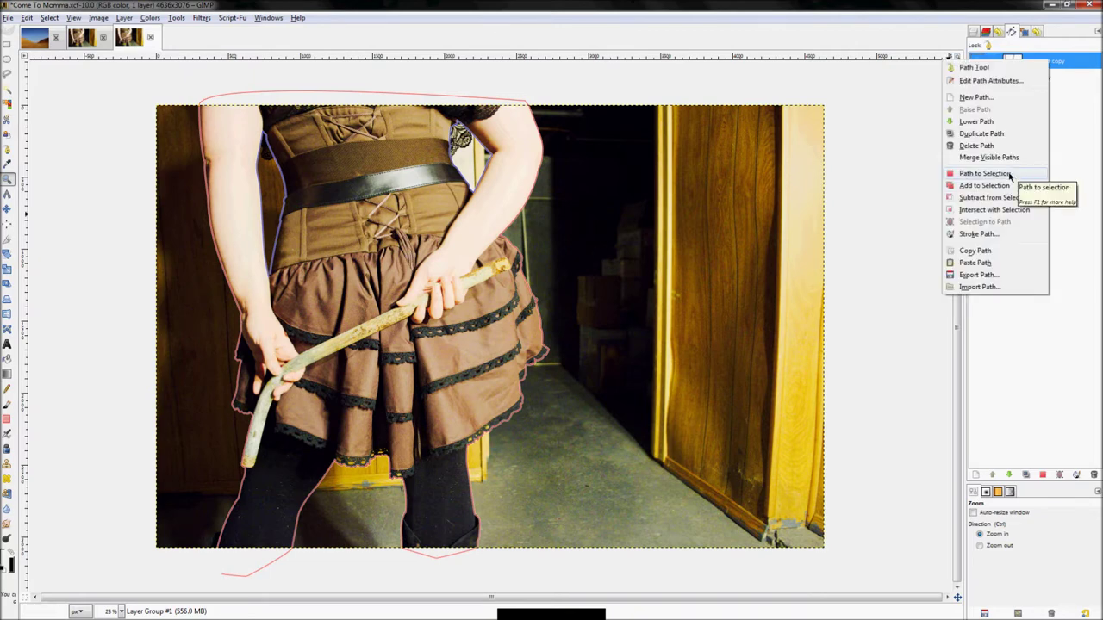
pyautogui.click(1010, 176)
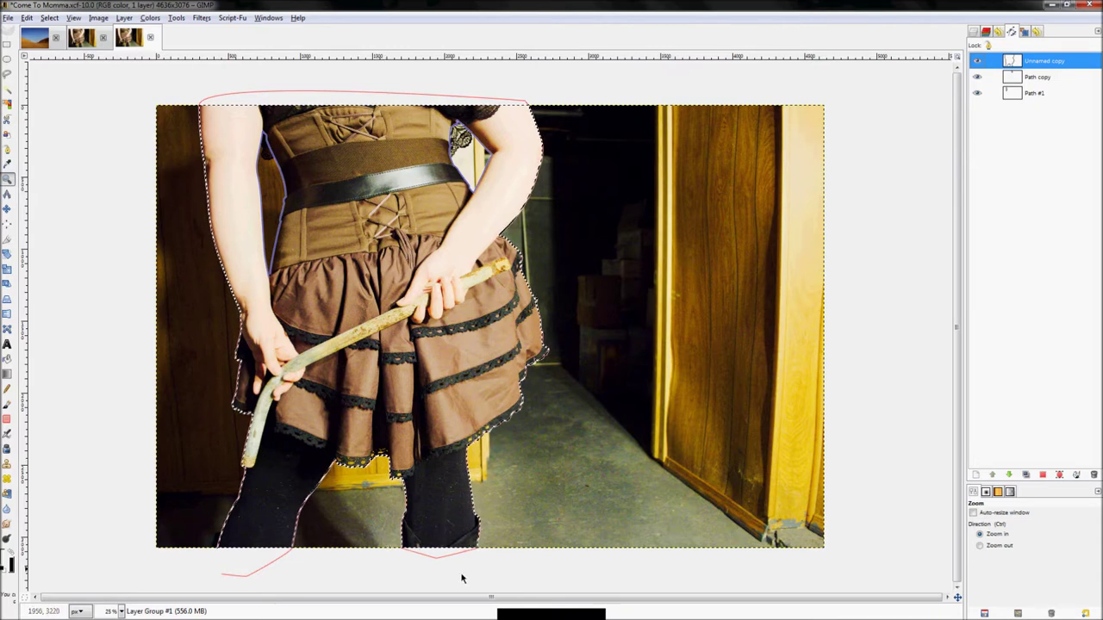
# - Subtract Path copy and Path #1 from the selection to exclude the gaps between the arms and waist
pyautogui.click(1027, 81)
pyautogui.rightClick(1027, 83)
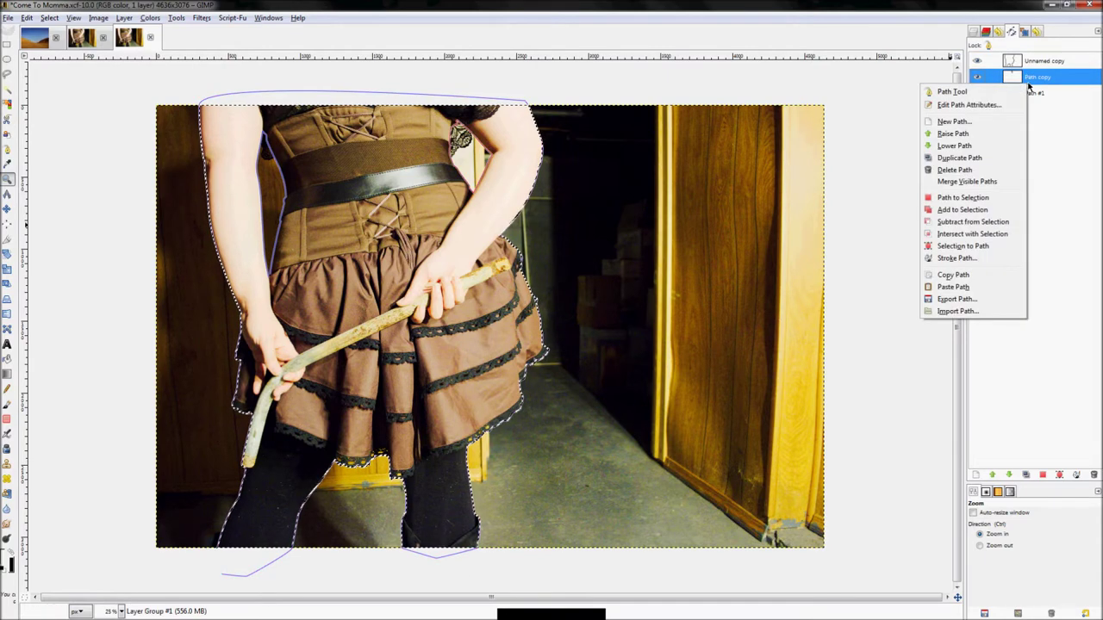
pyautogui.click(963, 221)
pyautogui.rightClick(1023, 93)
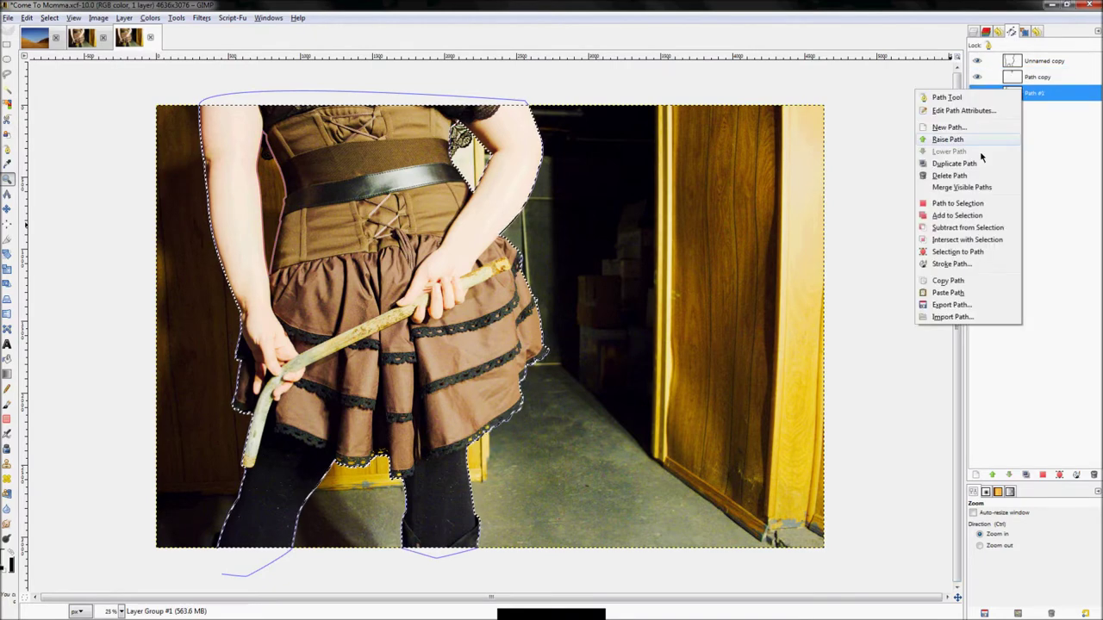
pyautogui.click(956, 230)
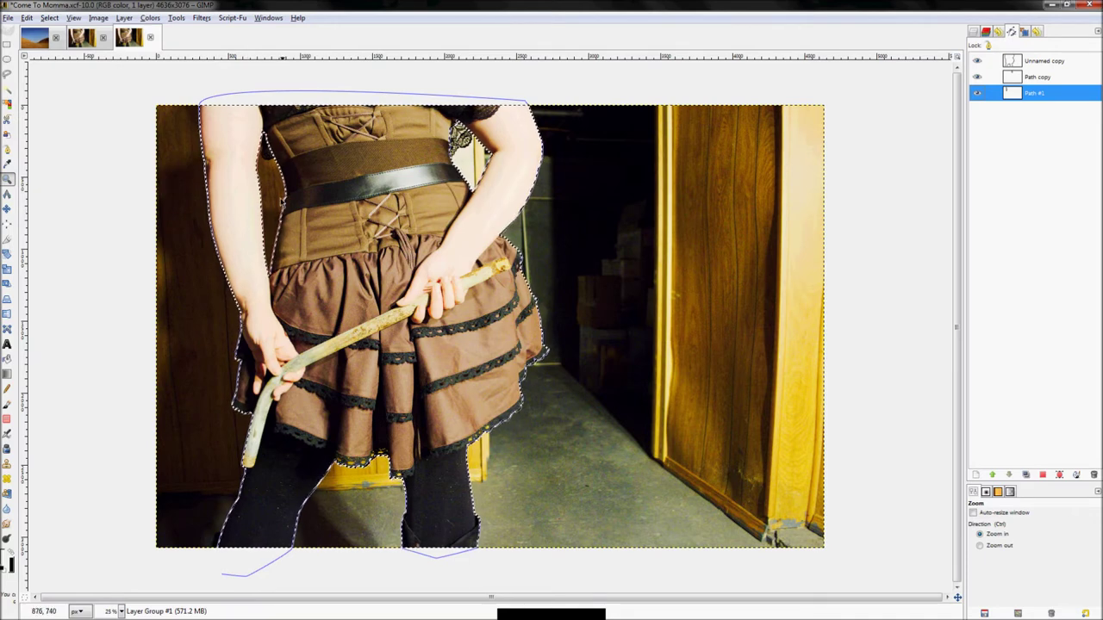
# - Add a layer mask to Layer Group #1, initialized from the selection
pyautogui.hotkey('ctrl', 'l')
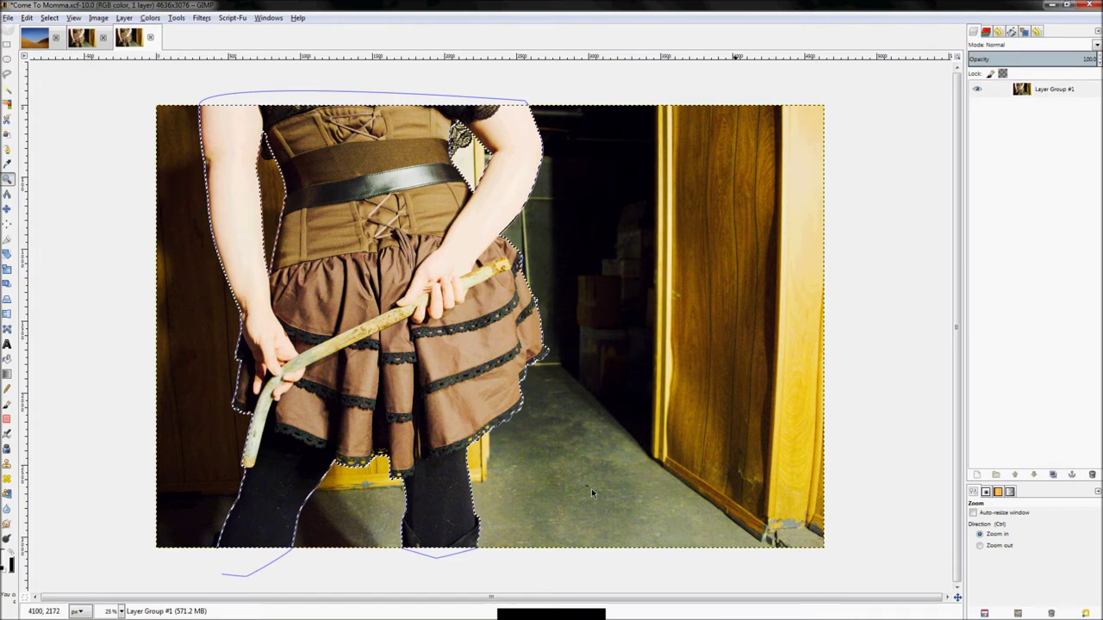
pyautogui.rightClick(1040, 89)
pyautogui.click(1004, 250)
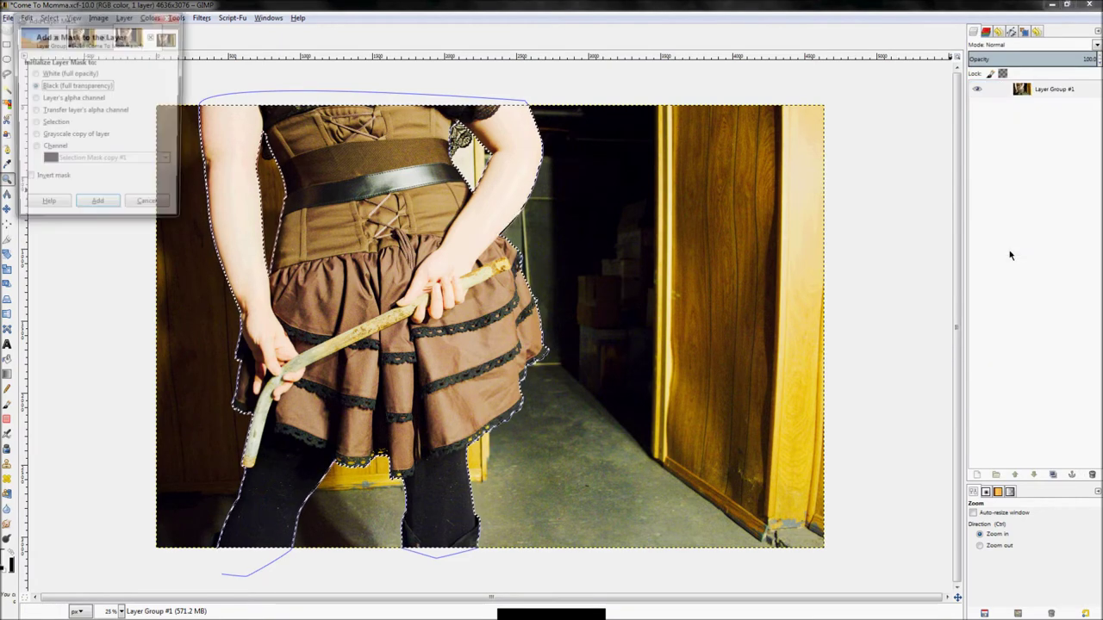
pyautogui.click(91, 123)
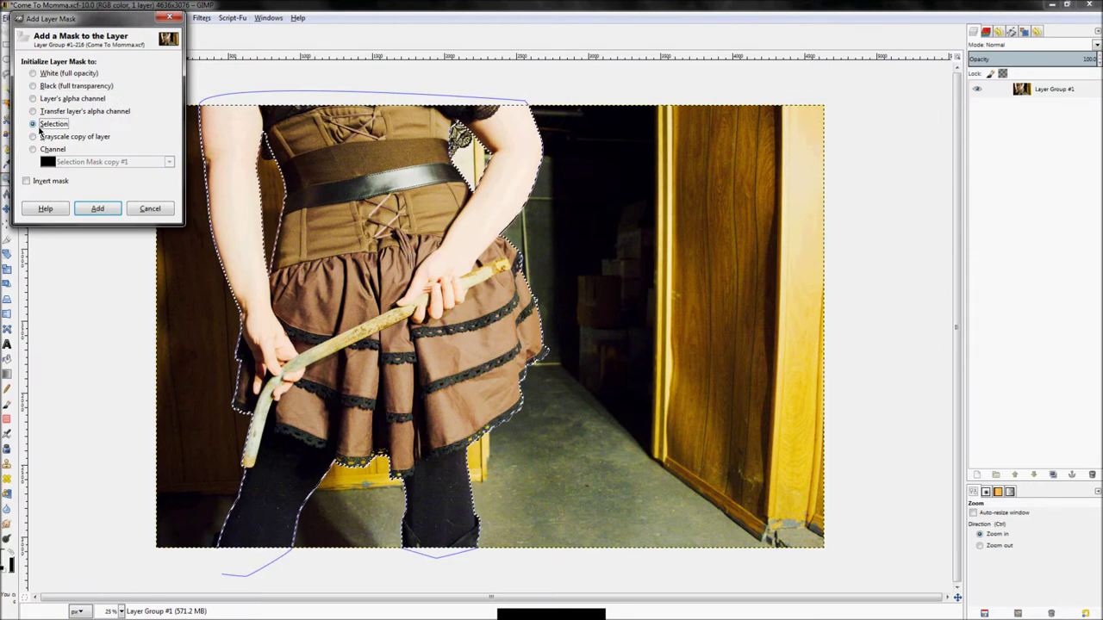
pyautogui.click(95, 209)
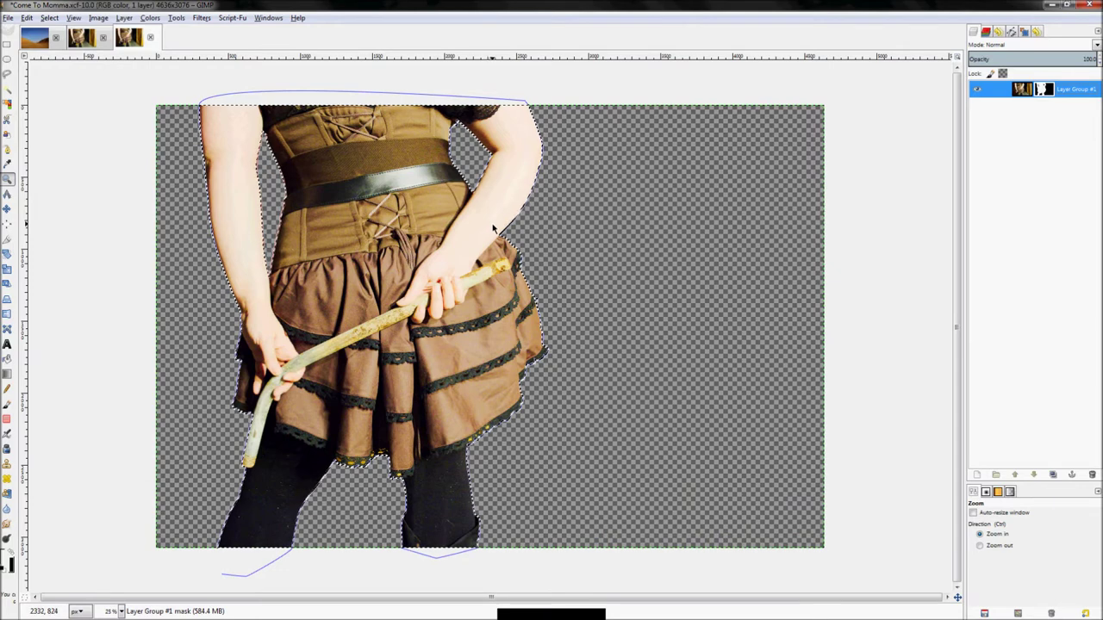
# - Clear the selection and hide the paths Unnamed copy, Path copy and Path #1, leaving Layer Group #1 shown
pyautogui.hotkey('ctrl', 'shift', 'a')
pyautogui.click(1011, 32)
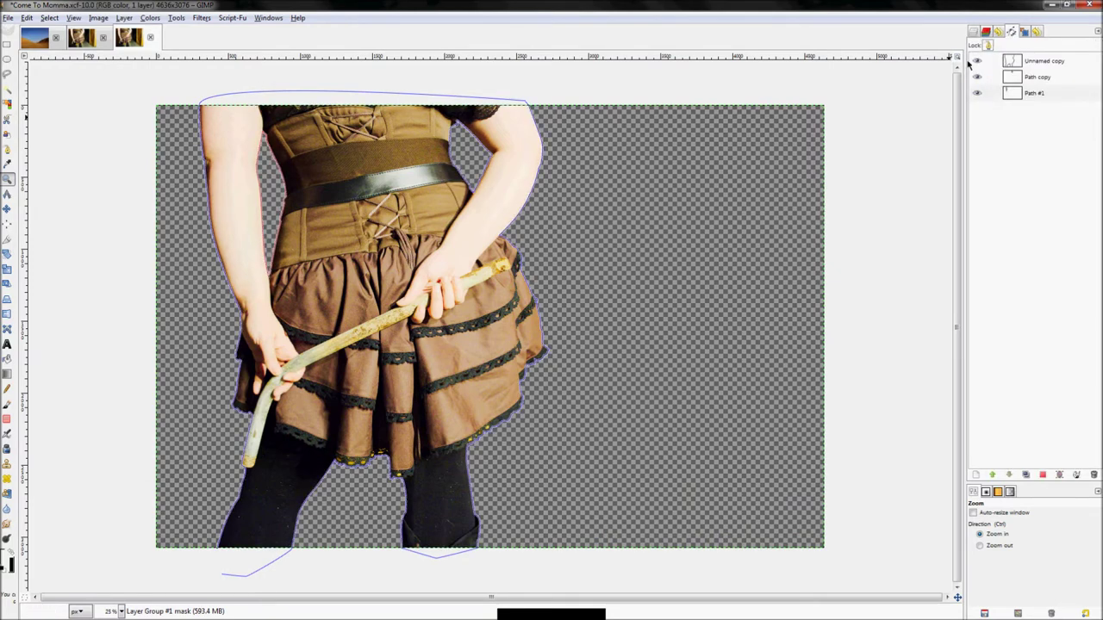
pyautogui.click(983, 92)
pyautogui.click(976, 62)
pyautogui.click(976, 77)
pyautogui.click(976, 92)
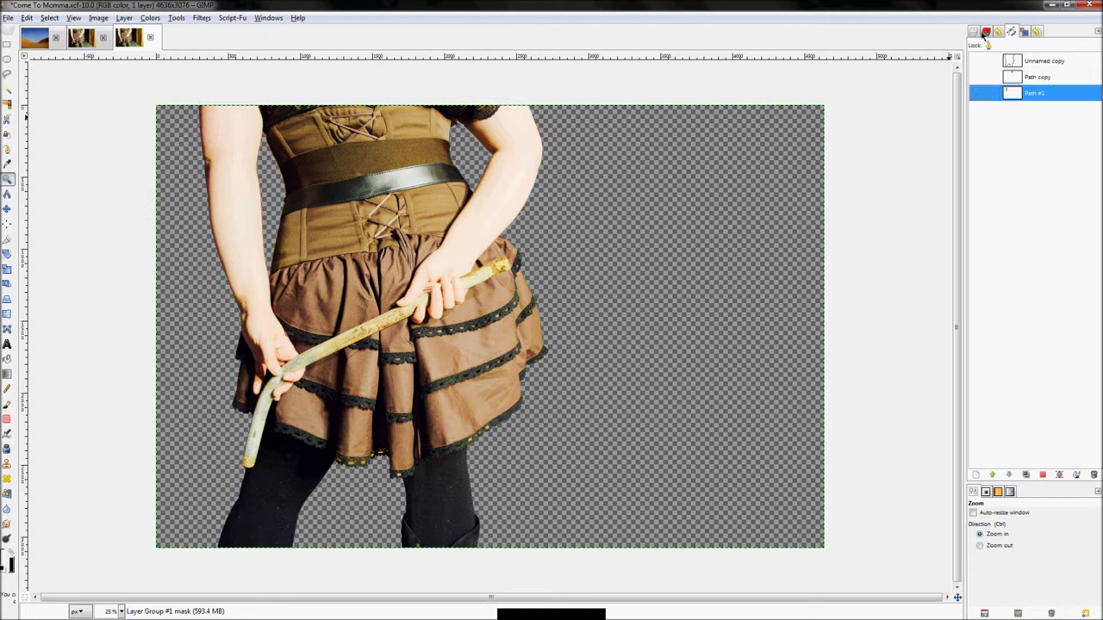
pyautogui.click(975, 32)
pyautogui.click(978, 91)
pyautogui.click(977, 91)
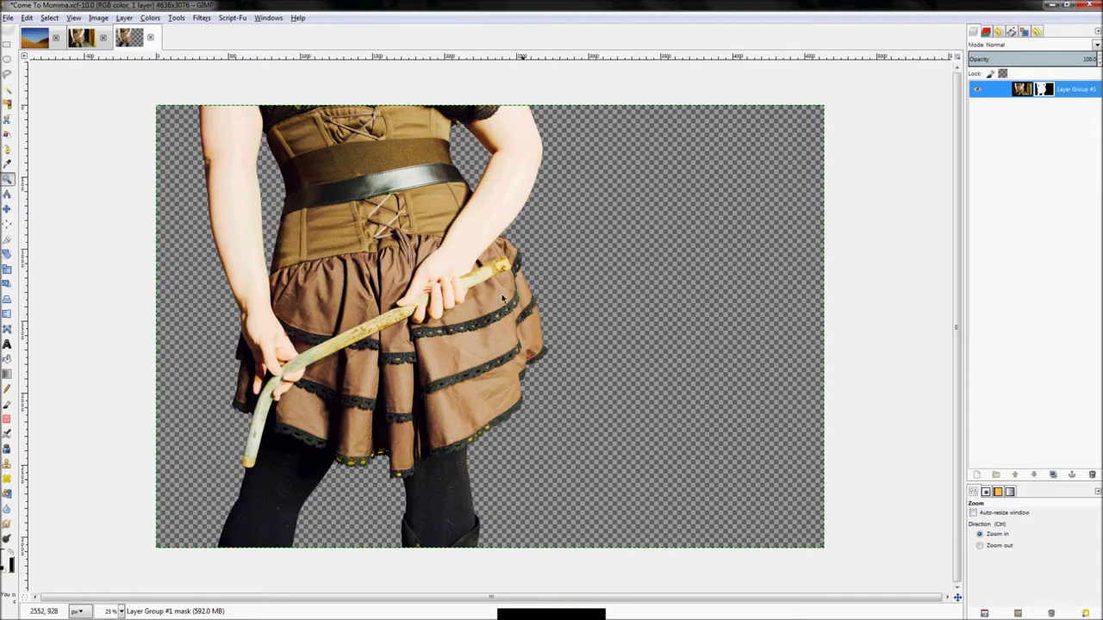
# - Paint black on the layer mask with the Paintbrush over two large yellow openings in the skirt's hem lace
pyautogui.scroll(8, 319, 481)
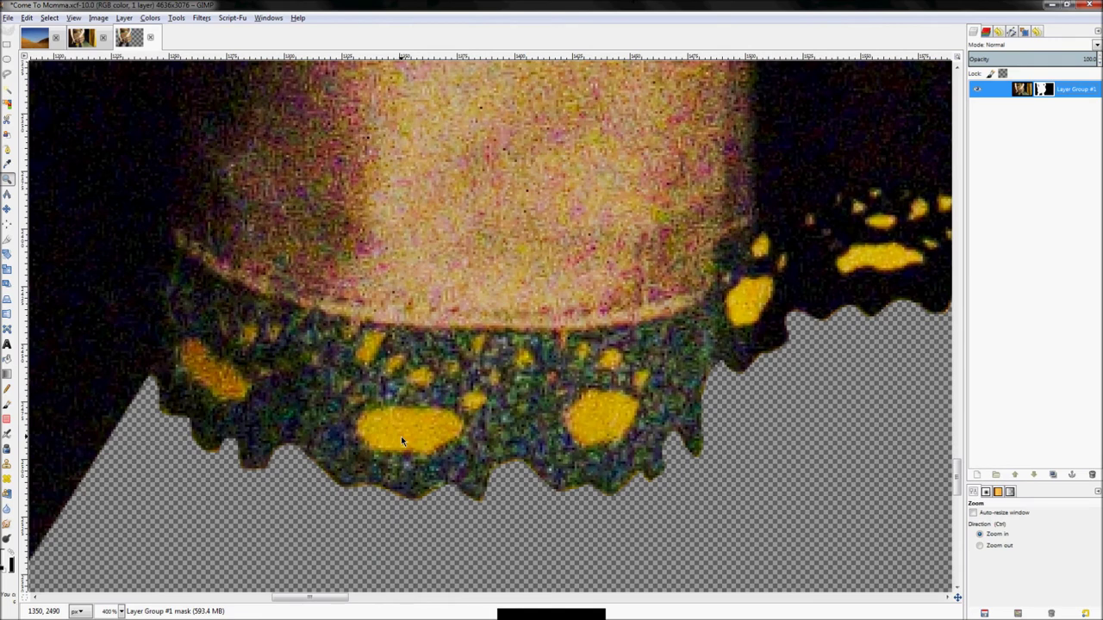
pyautogui.press('p')
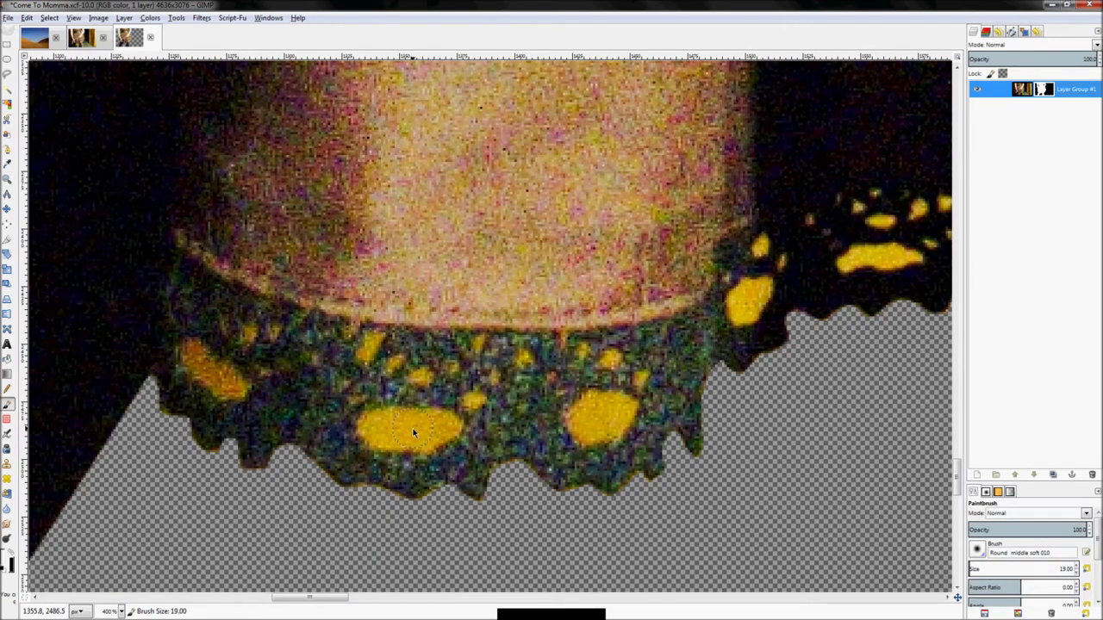
pyautogui.press('x')
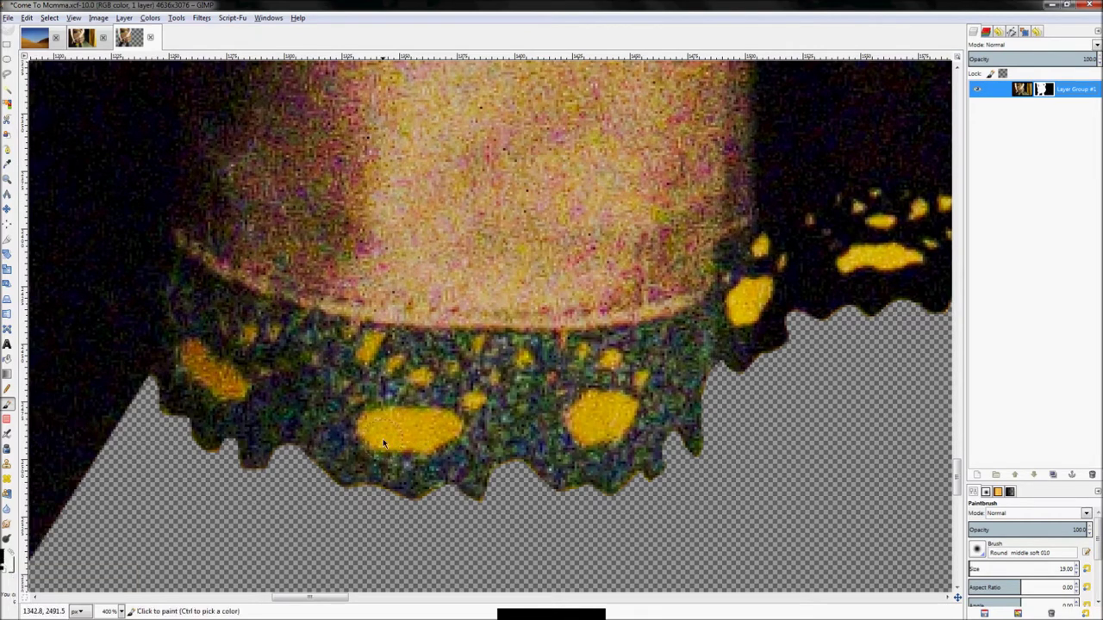
pyautogui.moveTo(388, 433)
pyautogui.mouseDown()
pyautogui.moveTo(452, 427)
pyautogui.moveTo(444, 410)
pyautogui.moveTo(365, 433)
pyautogui.moveTo(360, 422)
pyautogui.moveTo(421, 443)
pyautogui.moveTo(455, 431)
pyautogui.mouseUp()
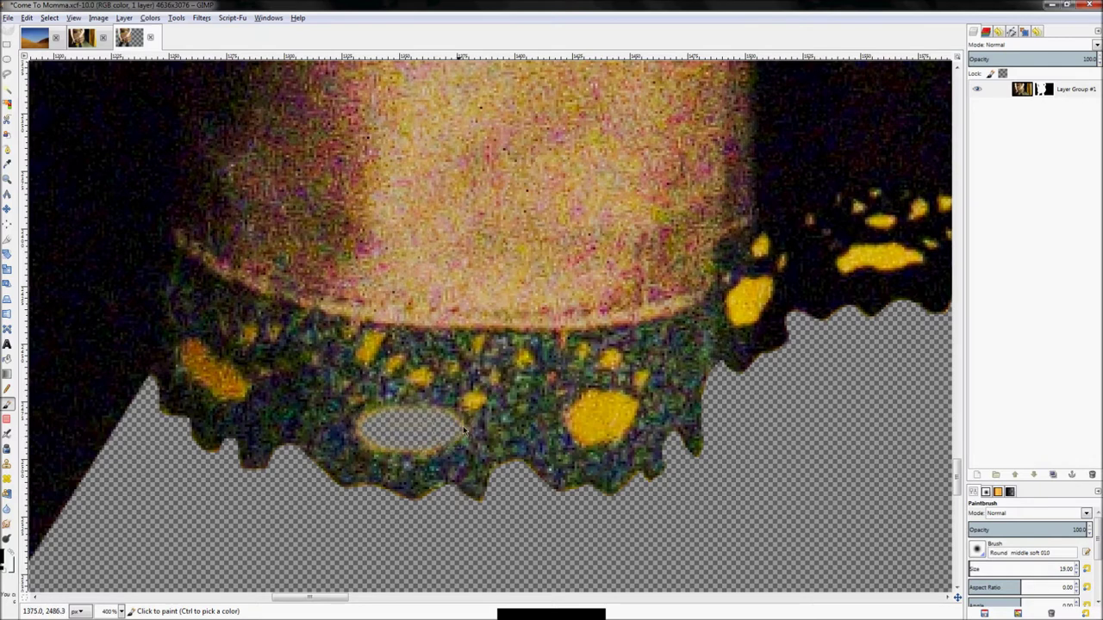
pyautogui.moveTo(231, 390)
pyautogui.mouseDown()
pyautogui.moveTo(204, 385)
pyautogui.moveTo(186, 352)
pyautogui.moveTo(195, 343)
pyautogui.moveTo(231, 392)
pyautogui.mouseUp()
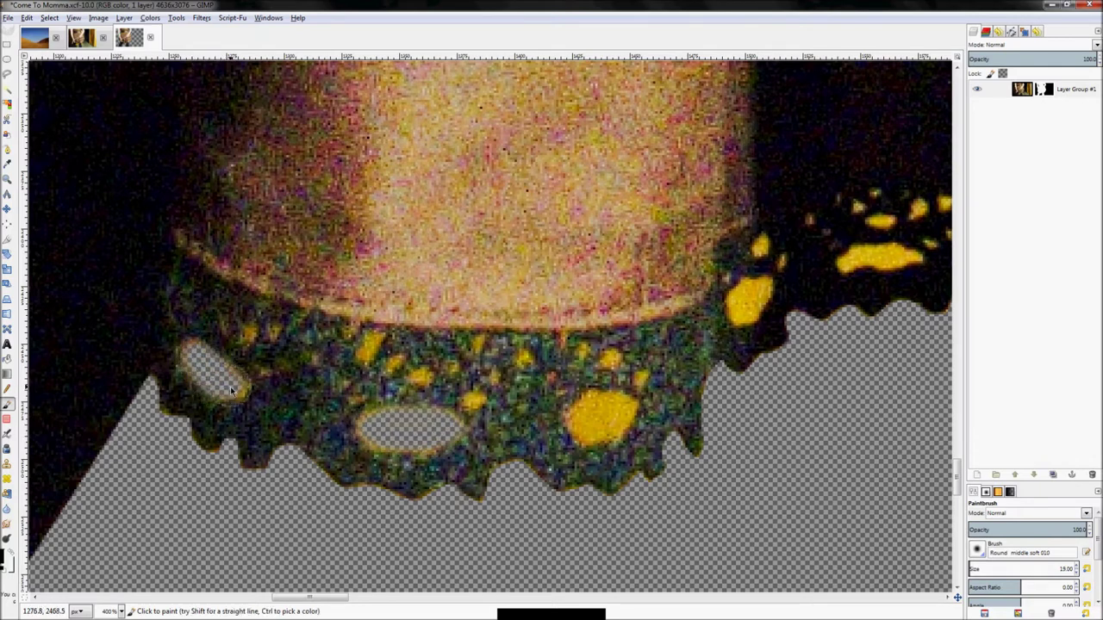
# - Reduce the brush size to 9 and mask out the small yellow holes along the upper part of the hem lace
pyautogui.press('[')
pyautogui.press('[')
pyautogui.press('[')
pyautogui.press('[')
pyautogui.press('[')
pyautogui.press('[')
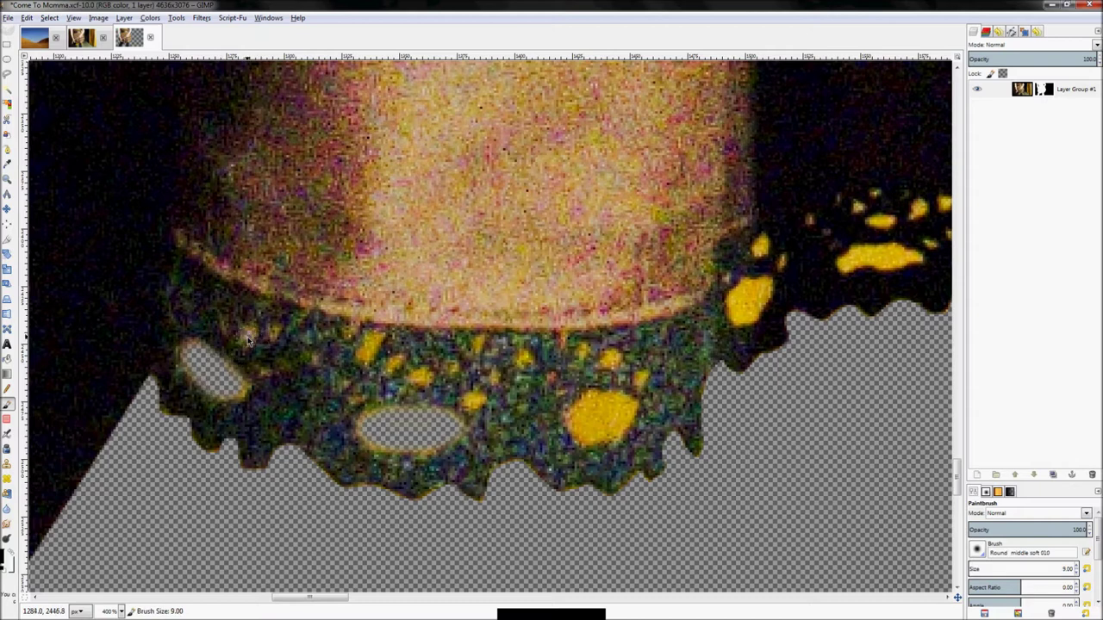
pyautogui.click(273, 329)
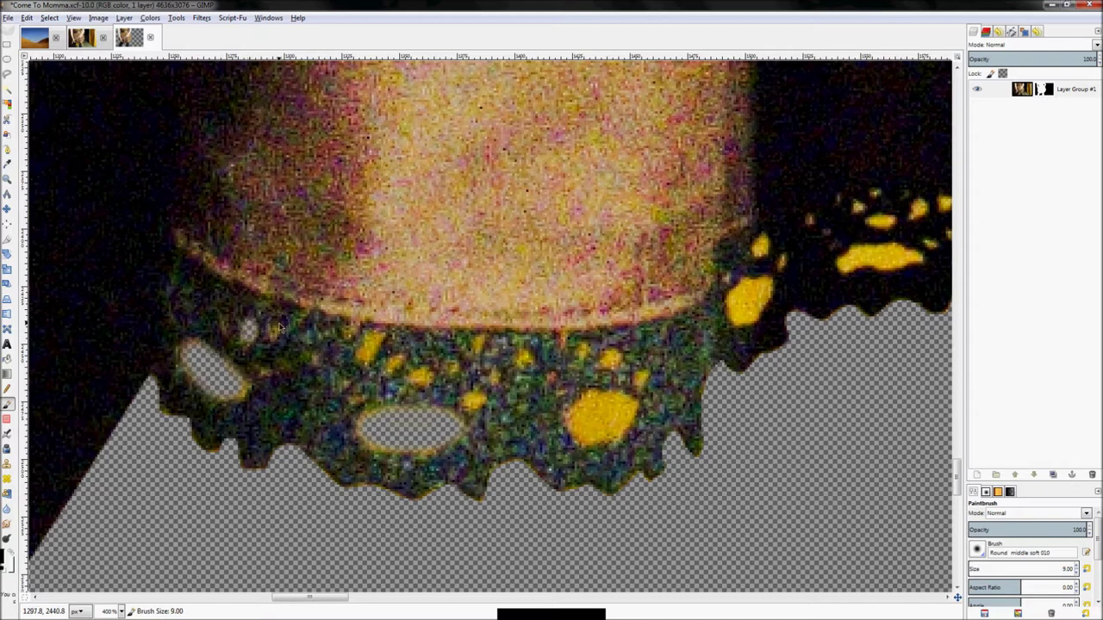
pyautogui.click(366, 348)
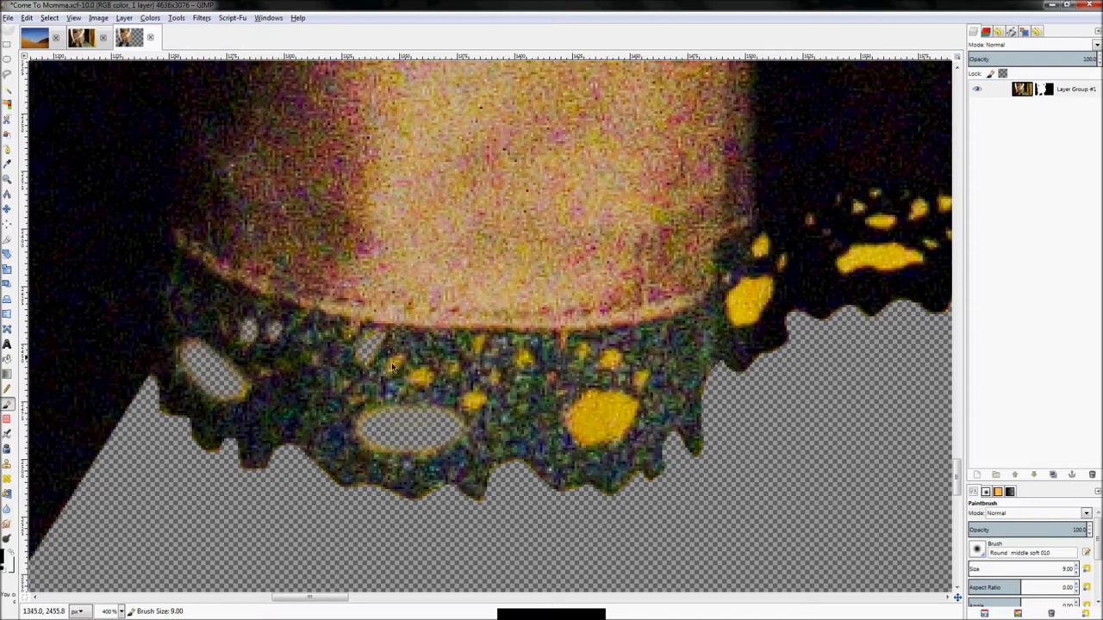
pyautogui.click(395, 362)
pyautogui.click(420, 378)
pyautogui.click(450, 365)
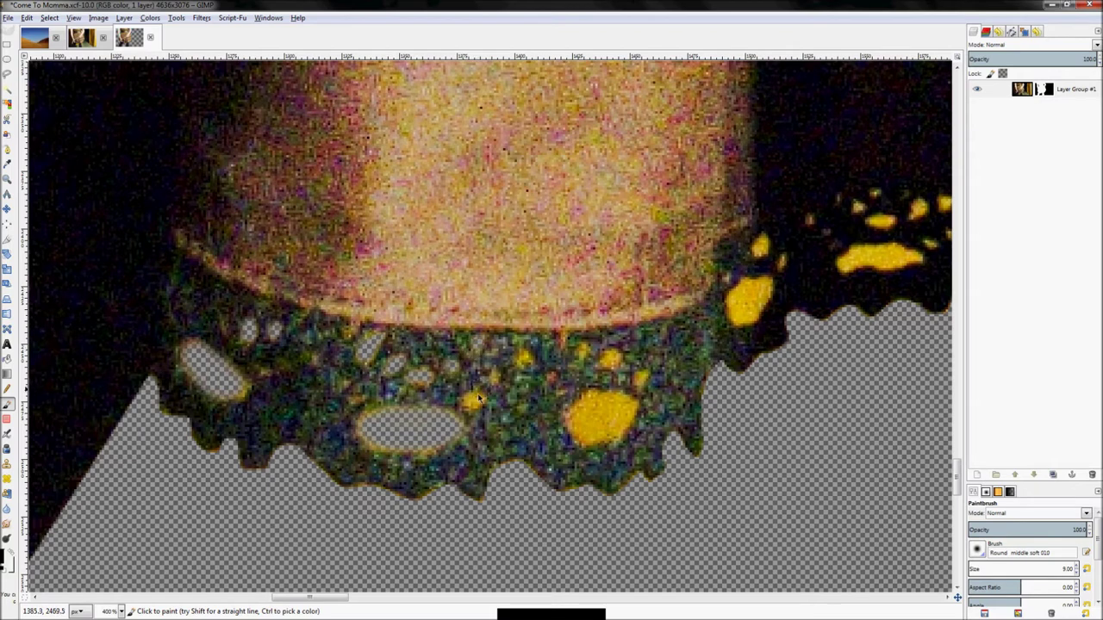
pyautogui.click(472, 402)
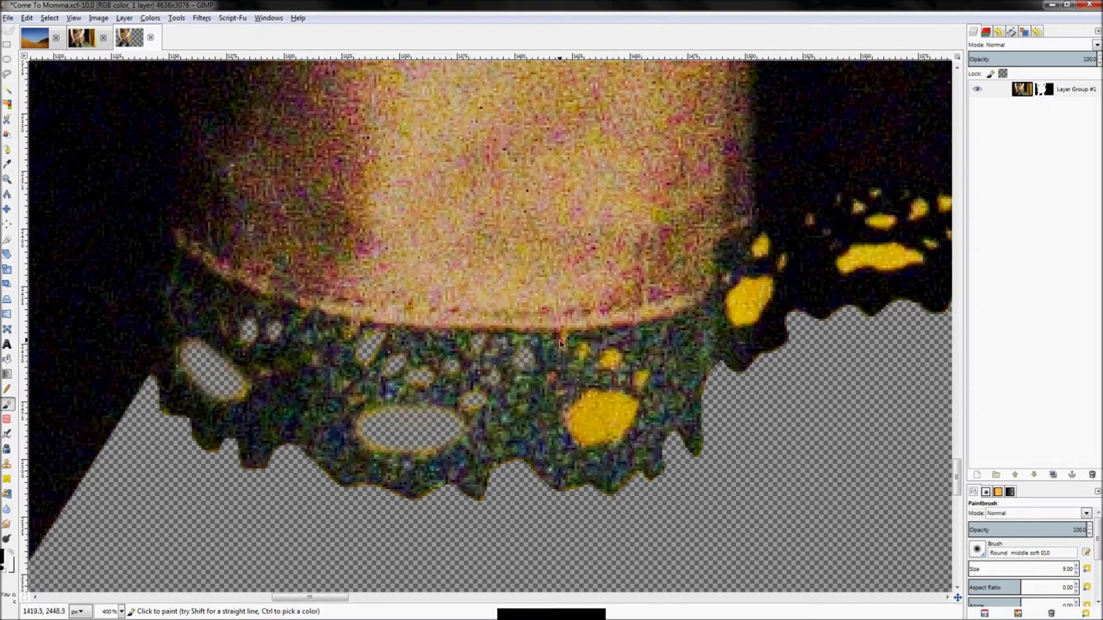
pyautogui.scroll(-2, 581, 348)
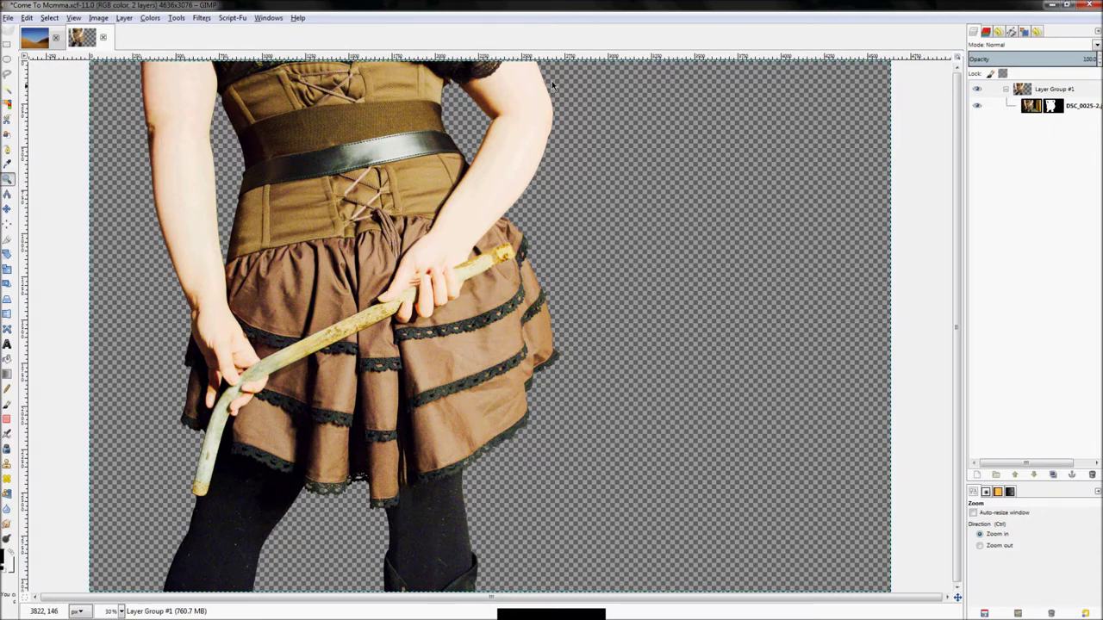
# - Save the masked image under the new name Isolated Girl.xcf in the Dropbox folder
pyautogui.click(17, 18)
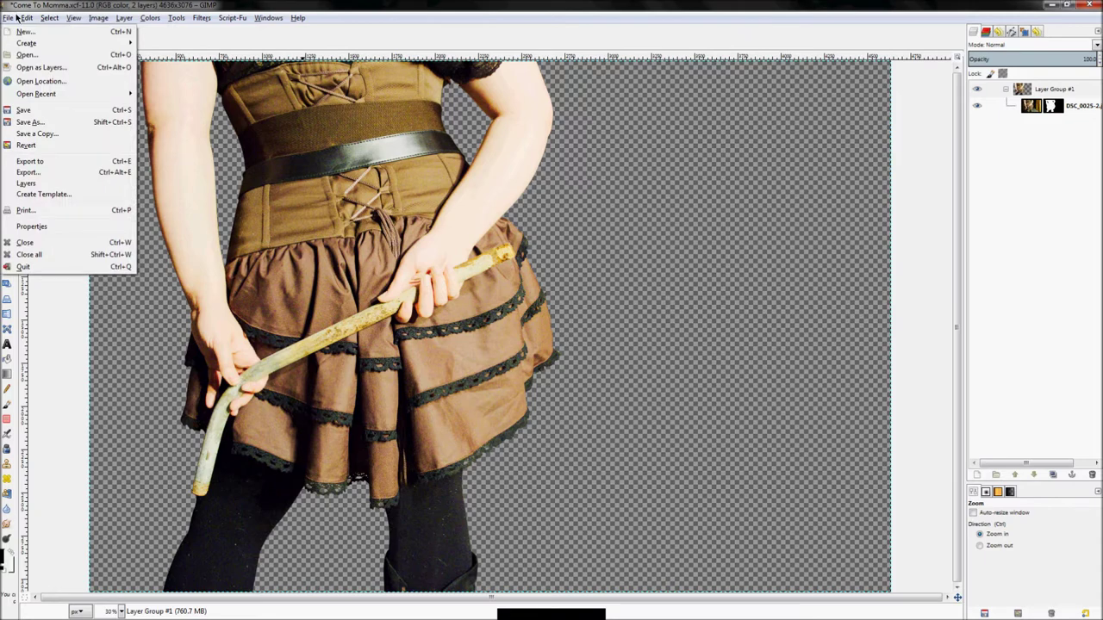
pyautogui.click(30, 121)
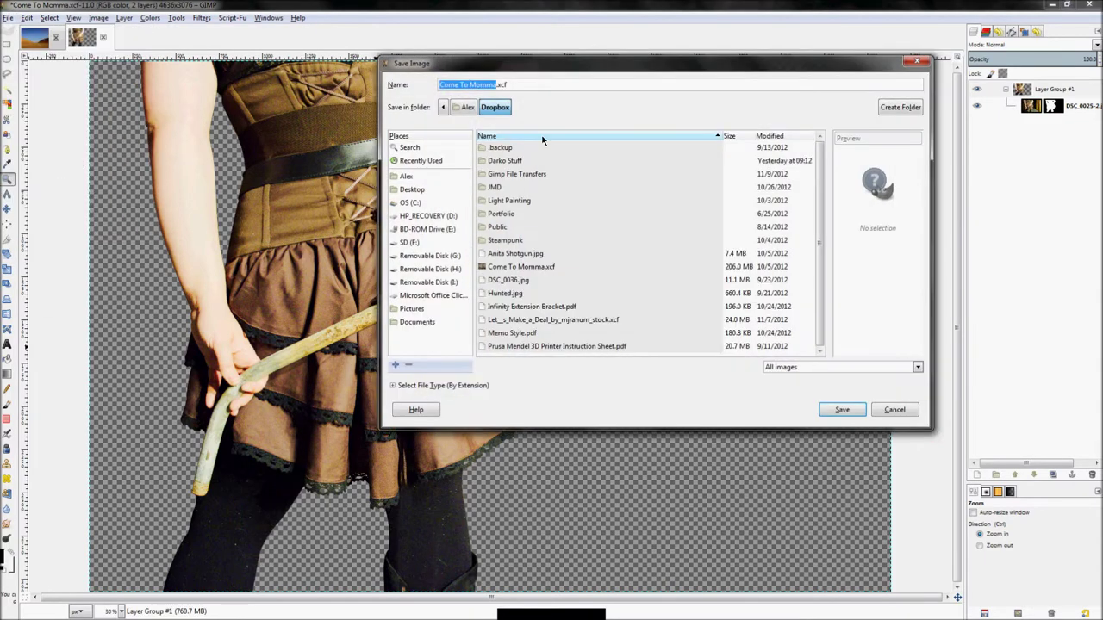
pyautogui.press('BackSpace')
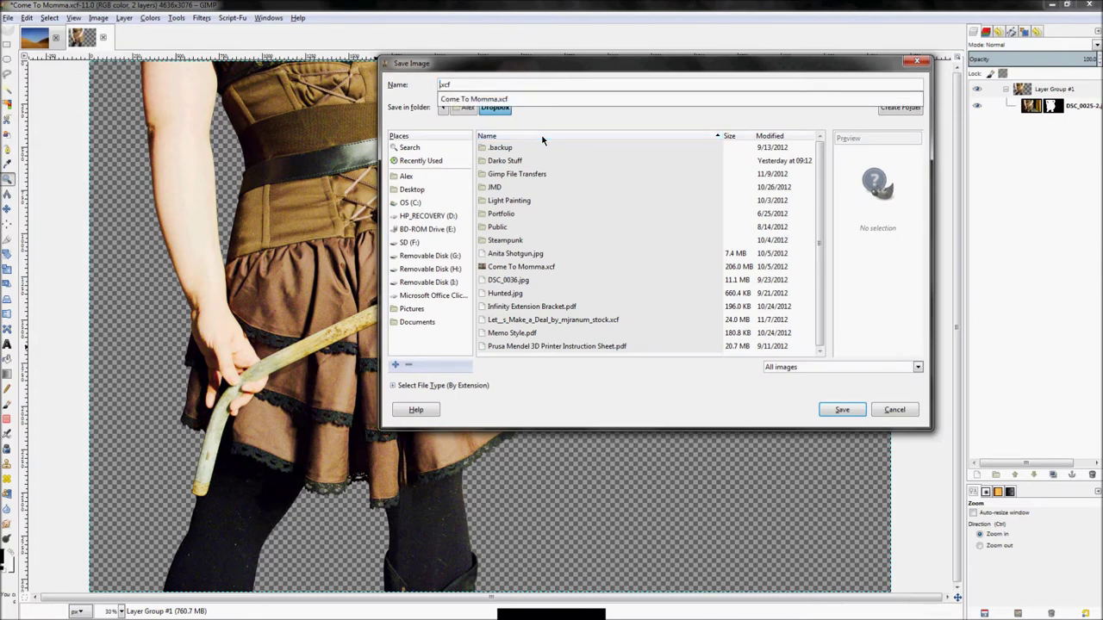
pyautogui.write('G')
pyautogui.write('solated Girl')
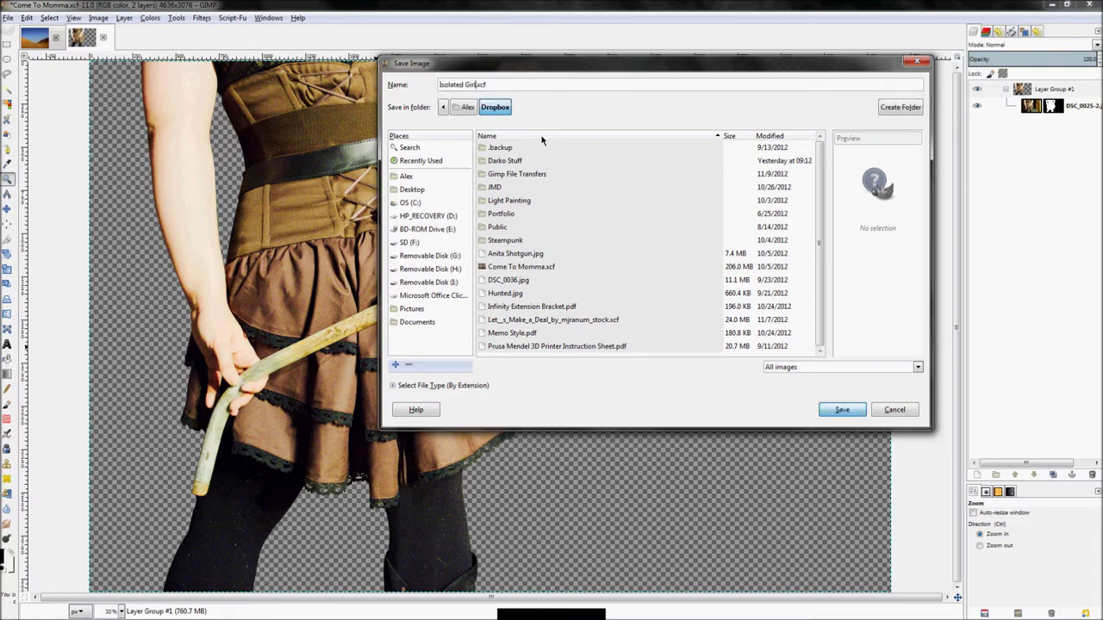
pyautogui.press('Return')
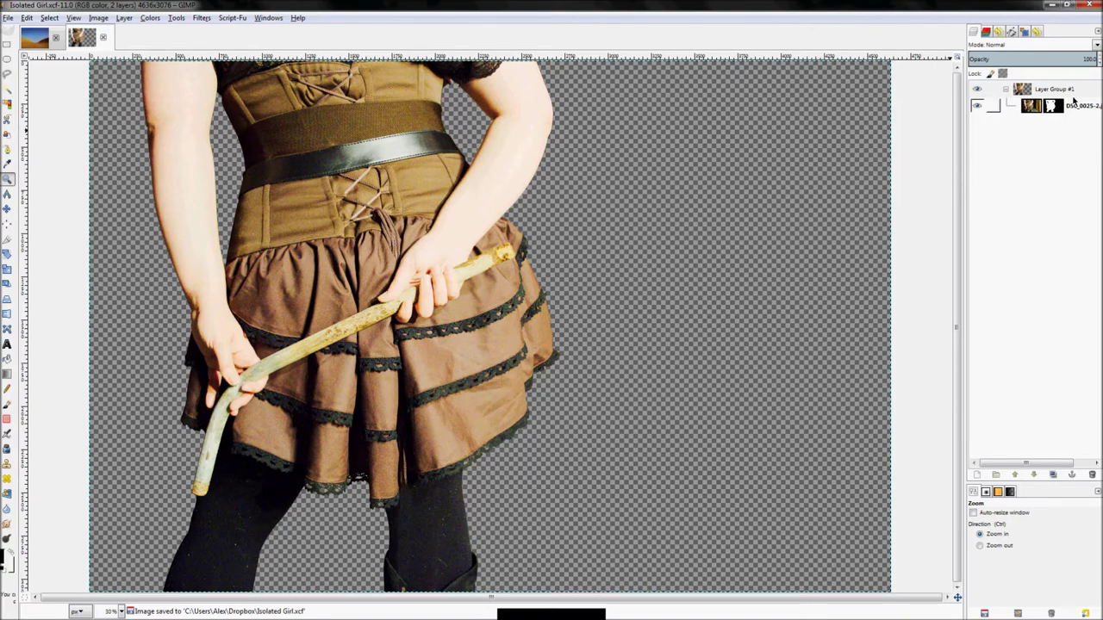
# - Bring Isolated Girl.xcf into the desert_by_brujo image as new layers above the blurred desert
pyautogui.click(39, 38)
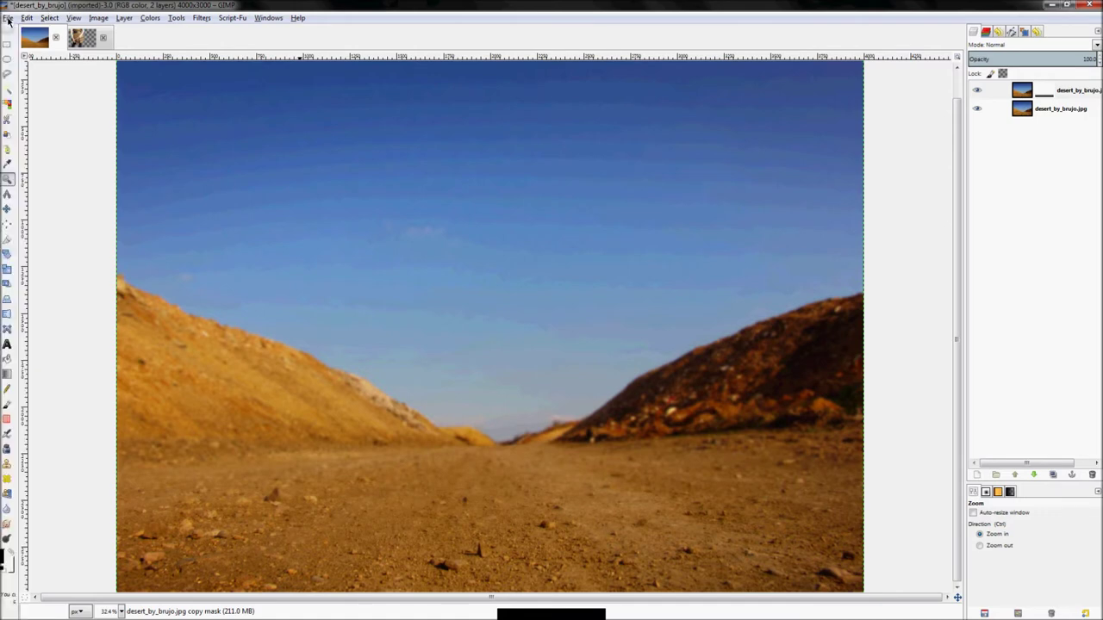
pyautogui.click(8, 17)
pyautogui.click(27, 54)
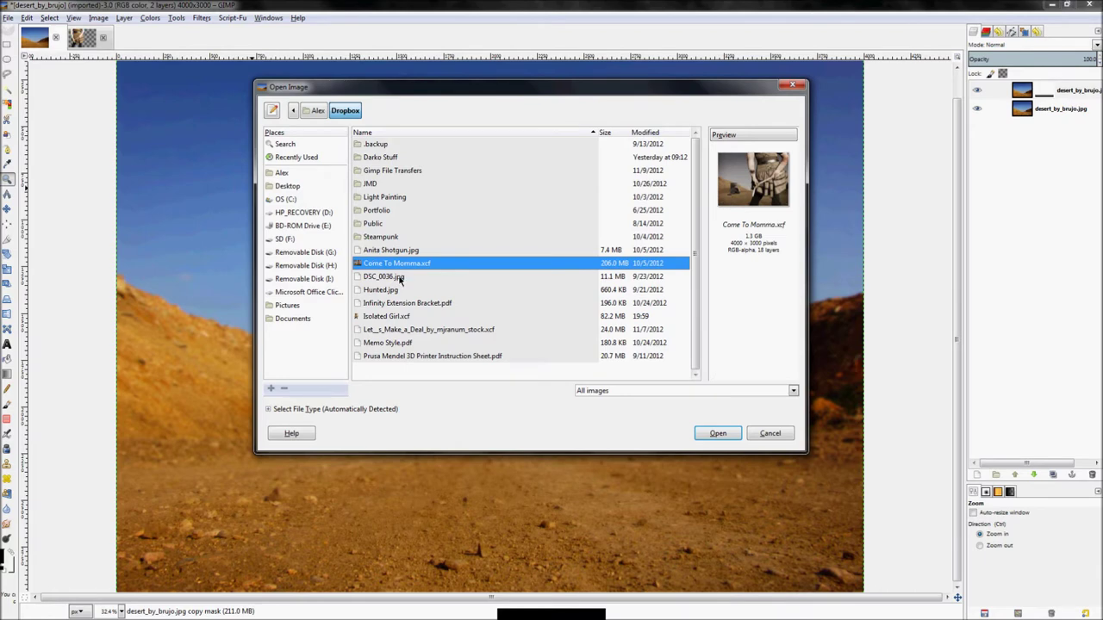
pyautogui.click(419, 318)
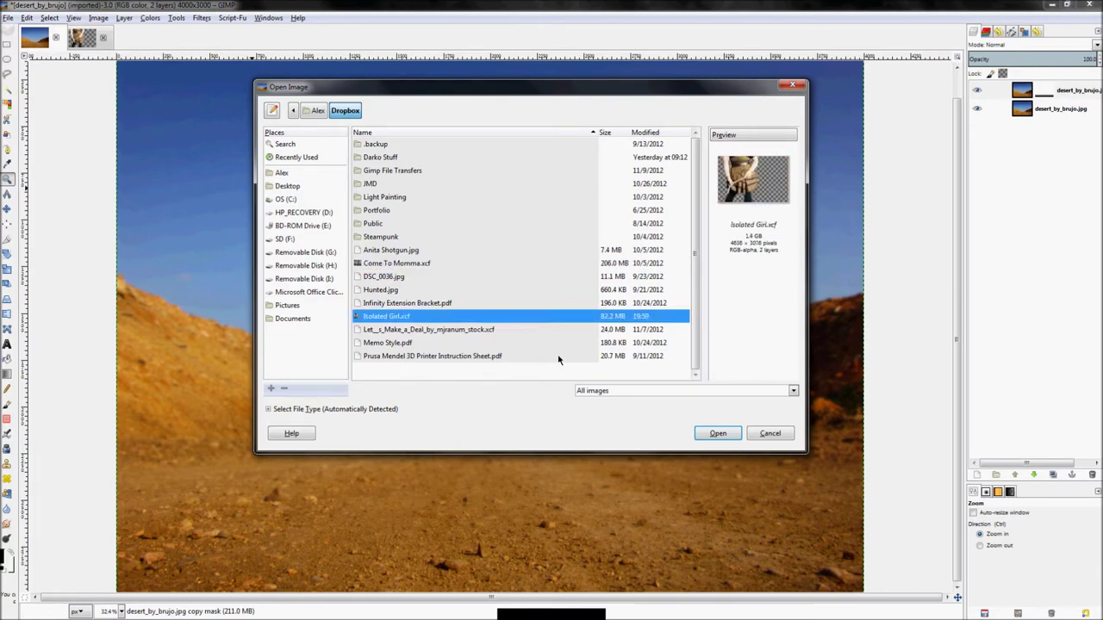
pyautogui.click(711, 433)
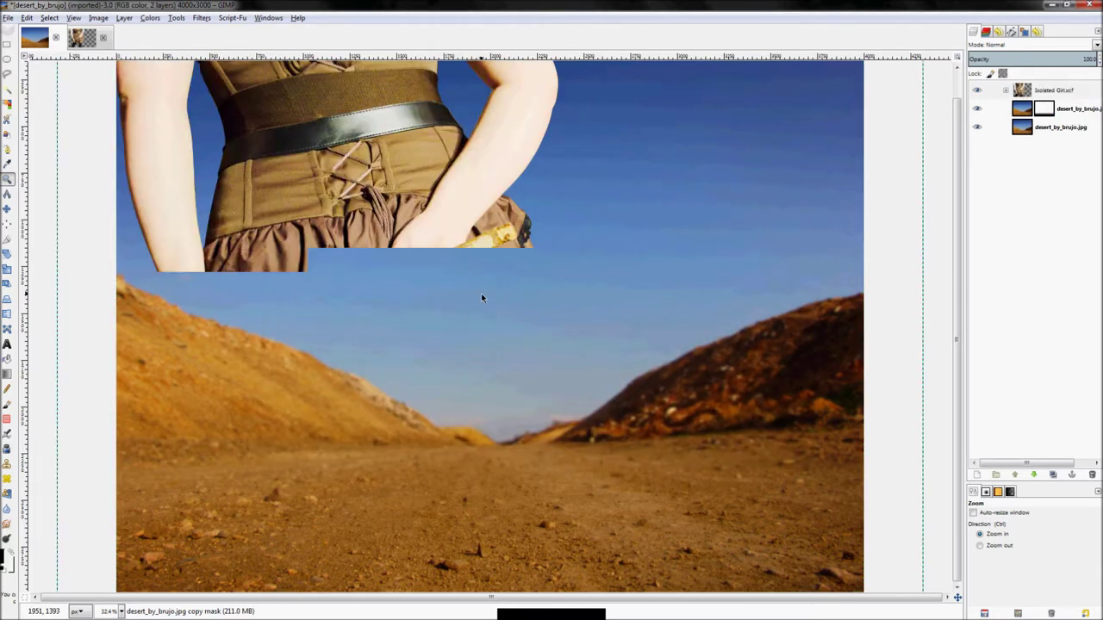
pyautogui.keyDown('ctrl'); pyautogui.click(694, 289); pyautogui.keyUp('ctrl')
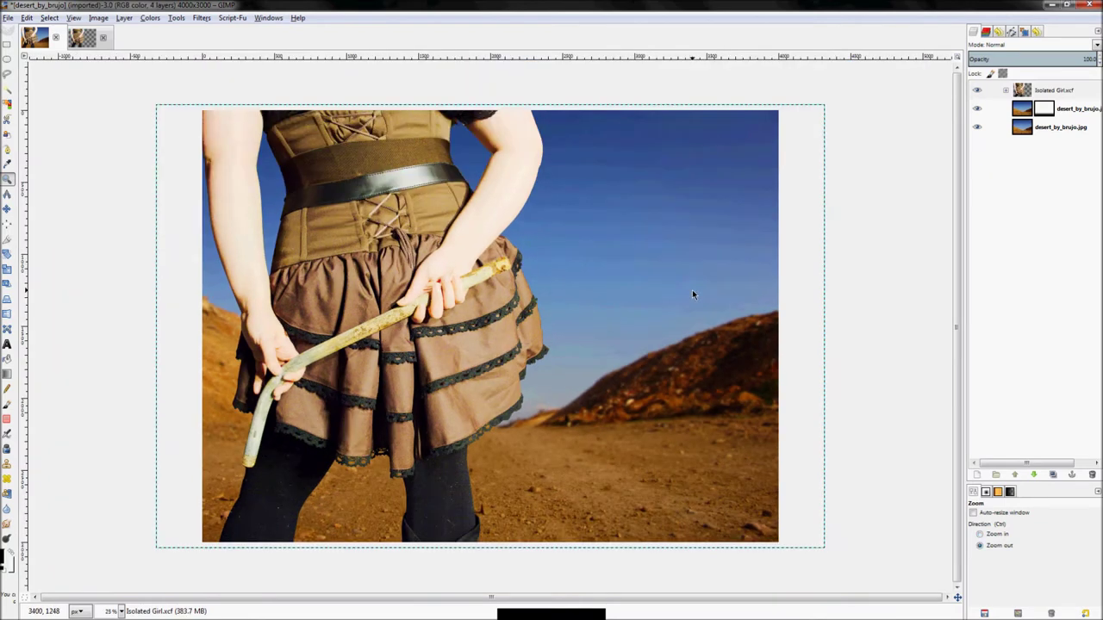
# - Move the Isolated Girl.xcf group across the canvas with the Move tool so she covers the right part of the desert
pyautogui.click(6, 209)
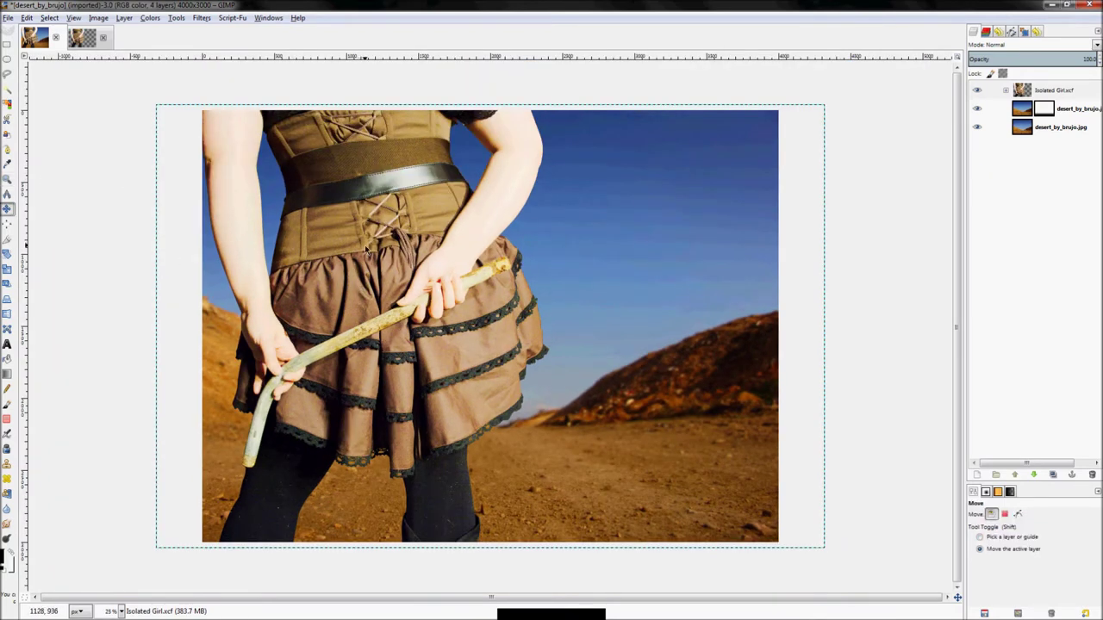
pyautogui.moveTo(366, 249); pyautogui.dragTo(577, 249)
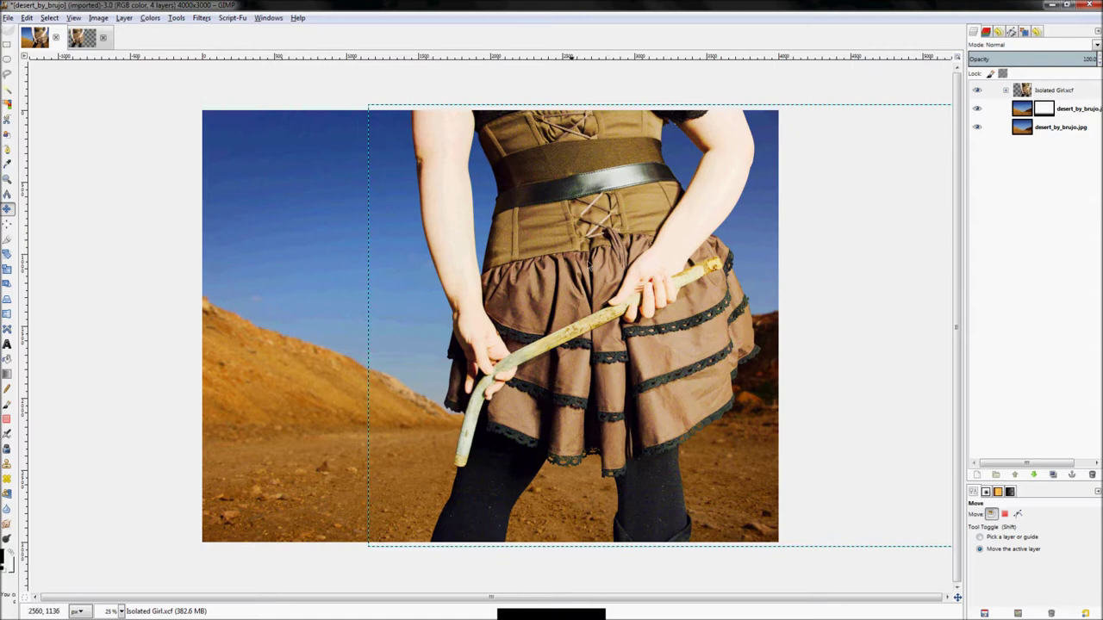
pyautogui.moveTo(667, 309); pyautogui.dragTo(690, 300)
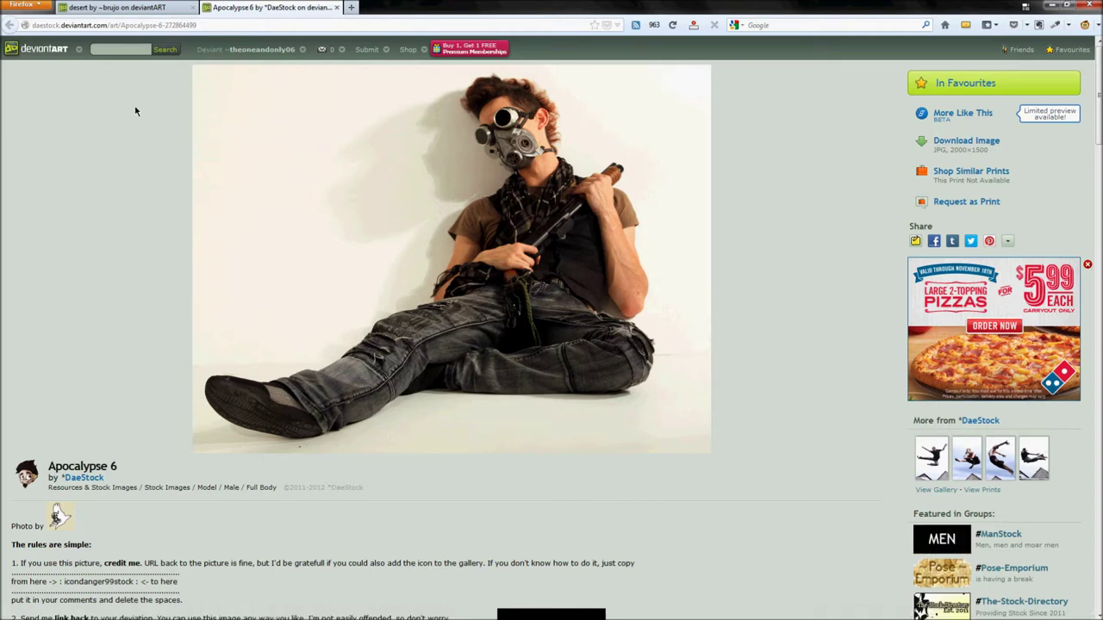
# - Copy the download link of the Apocalypse 6 stock image on deviantART and return to GIMP
pyautogui.click(136, 10)
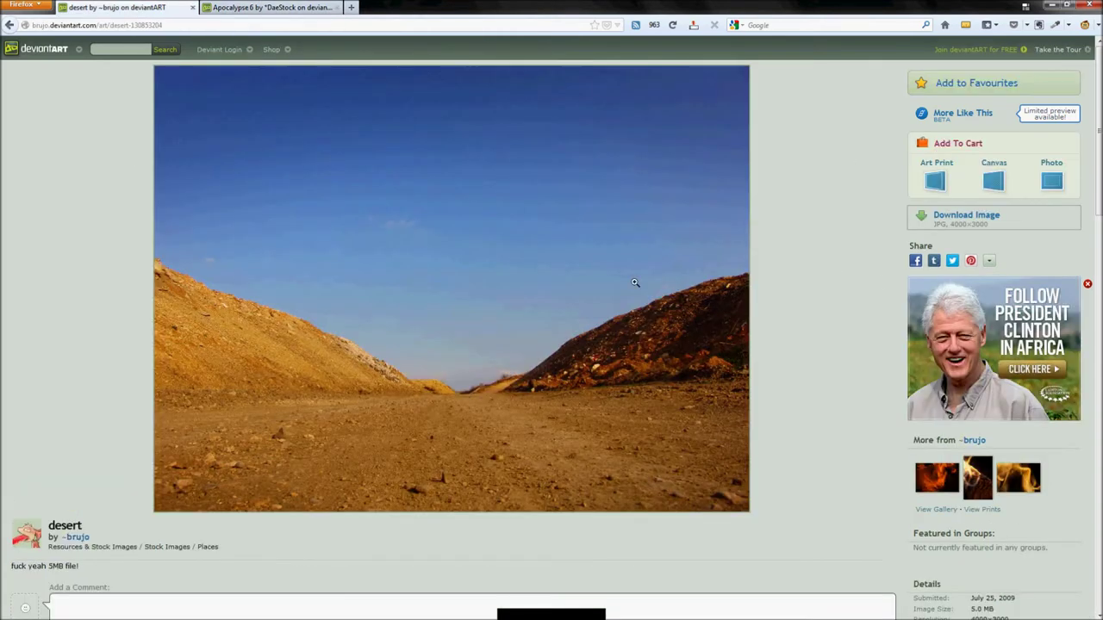
pyautogui.click(257, 6)
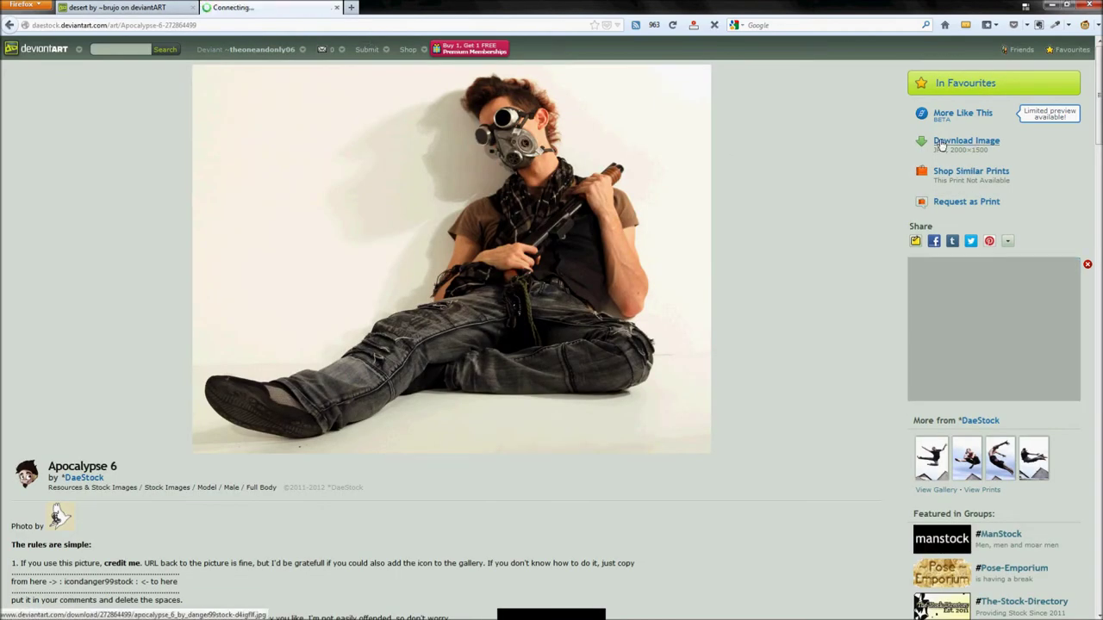
pyautogui.rightClick(943, 144)
pyautogui.click(990, 231)
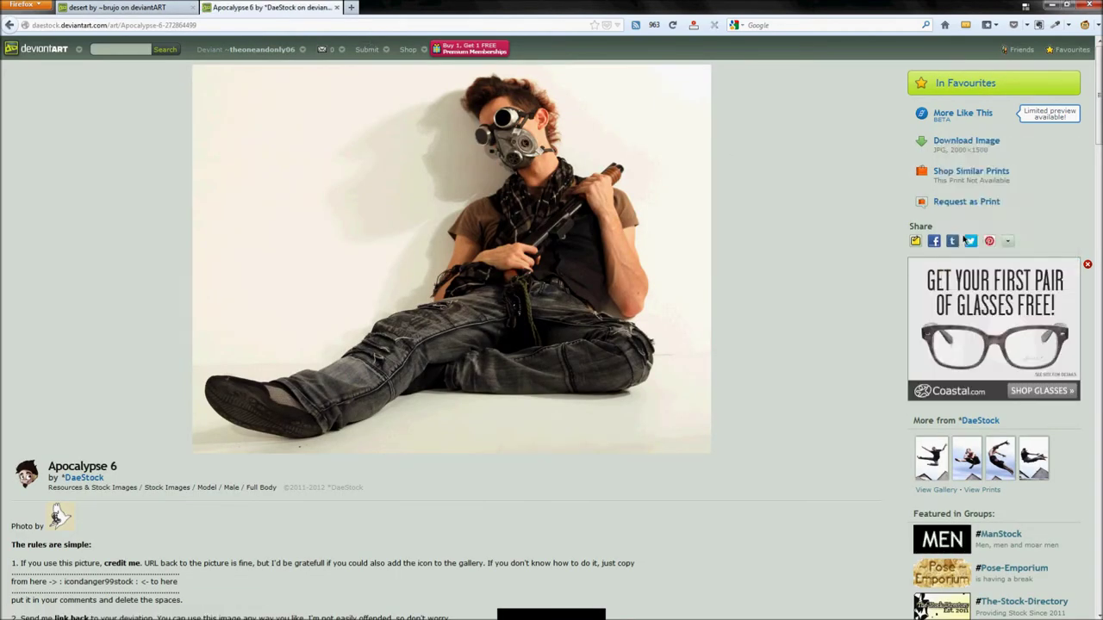
pyautogui.moveTo(8, 102)
pyautogui.click(86, 107)
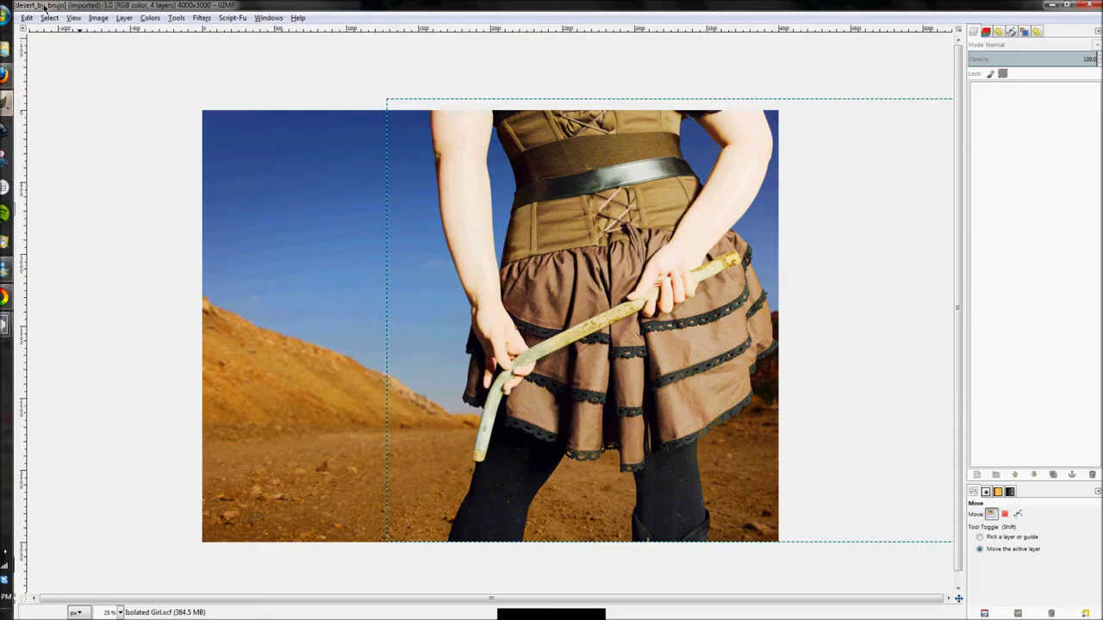
# - Open the seated gas-mask figure as a new image from the copied web location
pyautogui.click(8, 18)
pyautogui.click(47, 82)
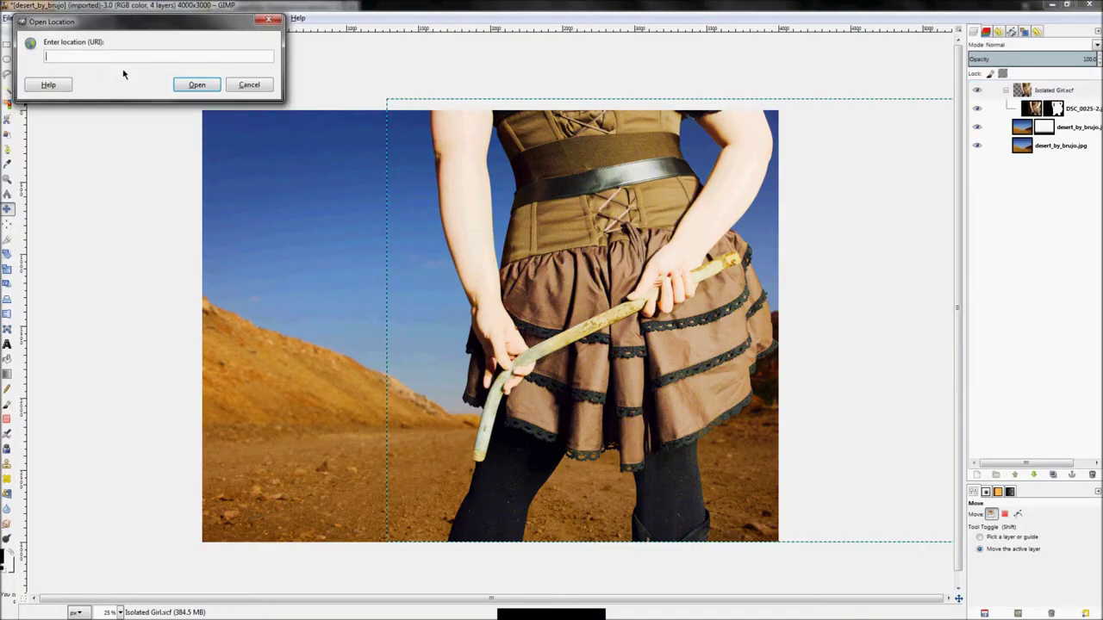
pyautogui.rightClick(143, 56)
pyautogui.click(157, 84)
pyautogui.click(195, 85)
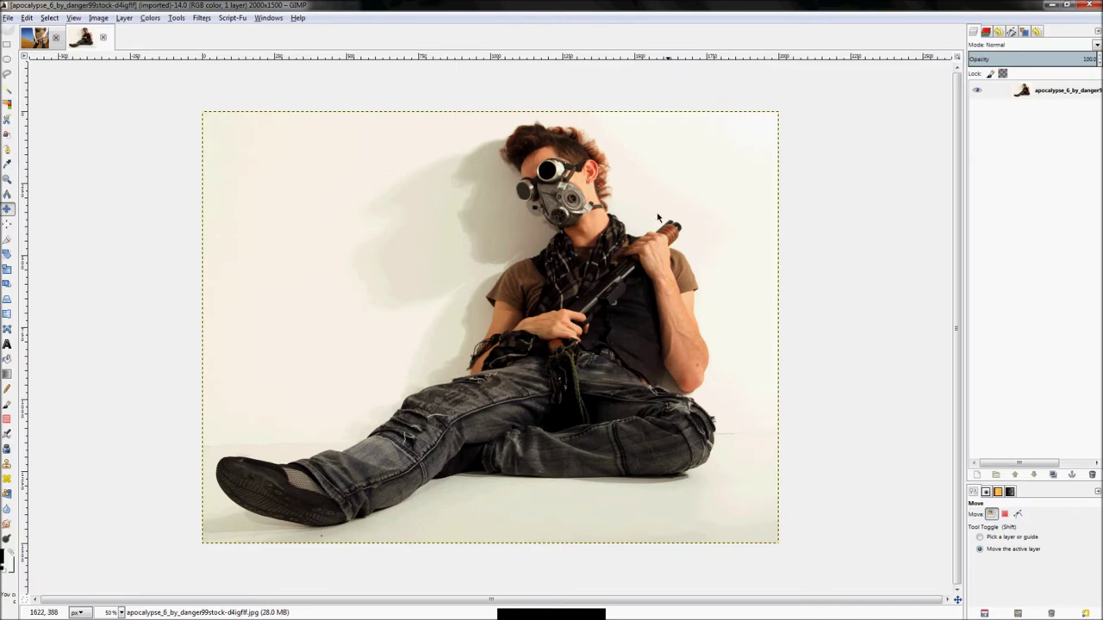
pyautogui.click(7, 148)
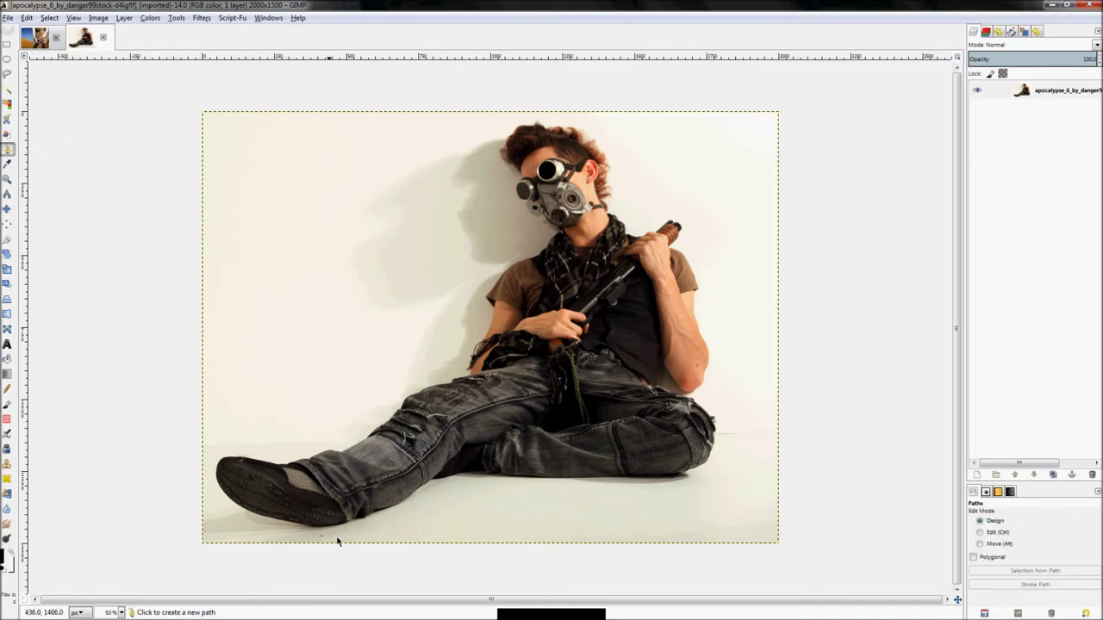
pyautogui.scroll(4, 293, 534)
pyautogui.scroll(-2, 738, 502)
pyautogui.scroll(2, 366, 528)
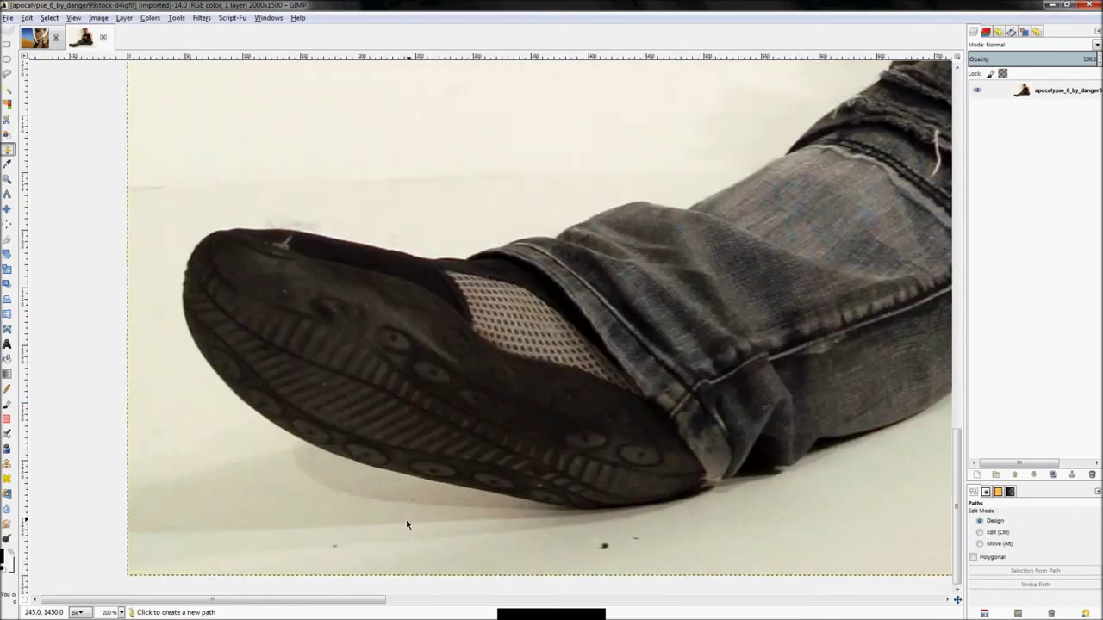
pyautogui.scroll(-3, 406, 523)
pyautogui.press('z')
pyautogui.hotkey('shift', 'ctrl', 'j')
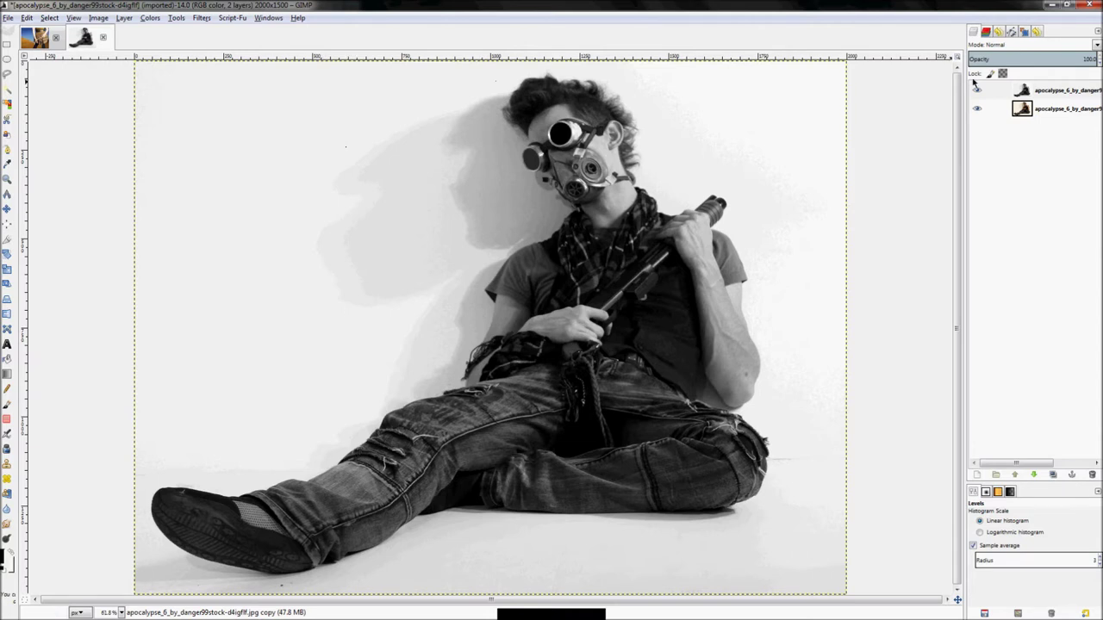
# - Delete the black-and-white copy layer and duplicate the original apocalypse_6 layer
pyautogui.rightClick(1020, 91)
pyautogui.click(946, 187)
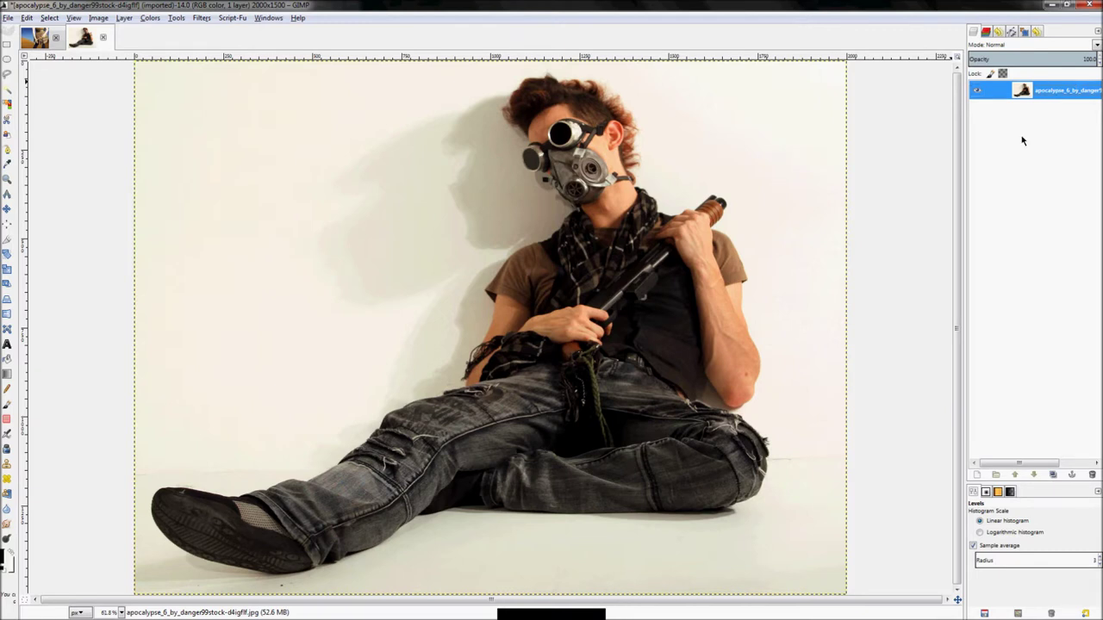
pyautogui.rightClick(1054, 91)
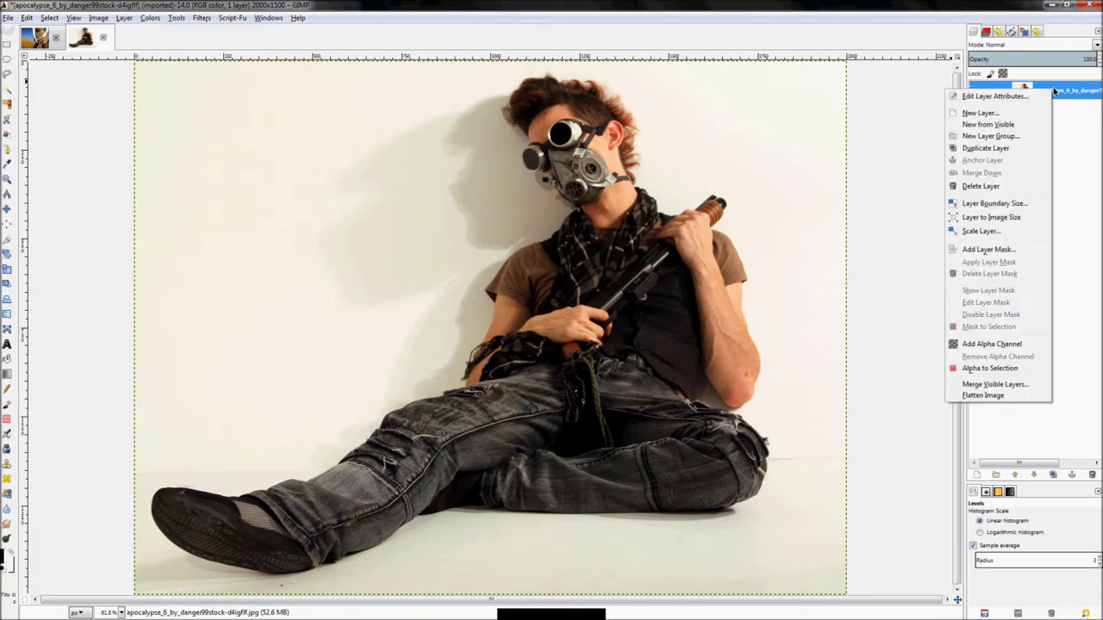
pyautogui.click(1007, 150)
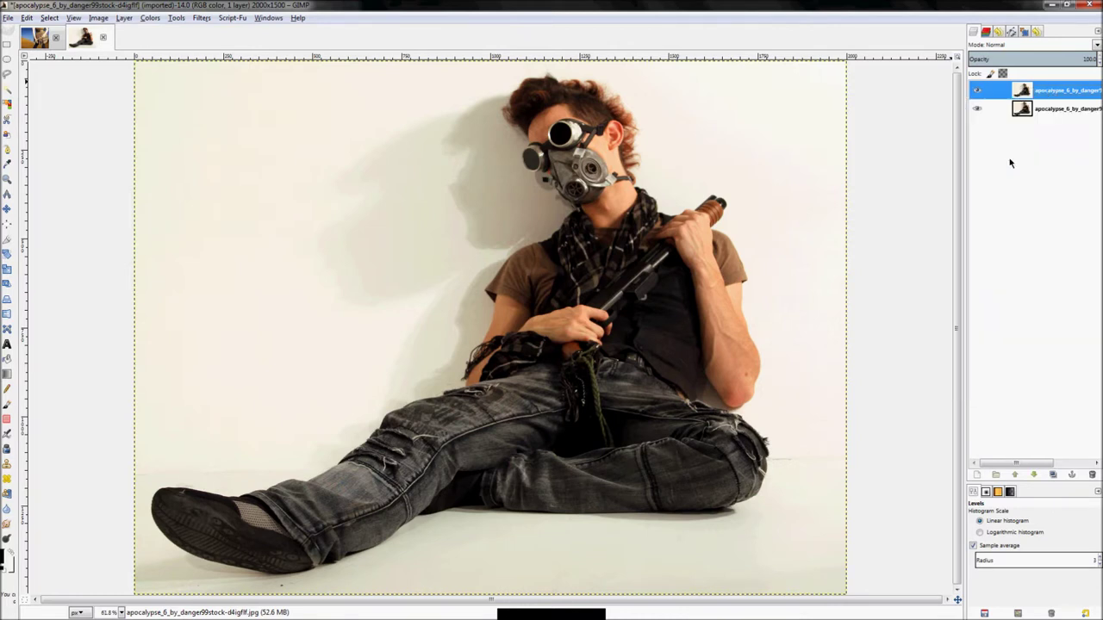
# - Desaturate the duplicated figure layer based on Luminosity
pyautogui.click(150, 18)
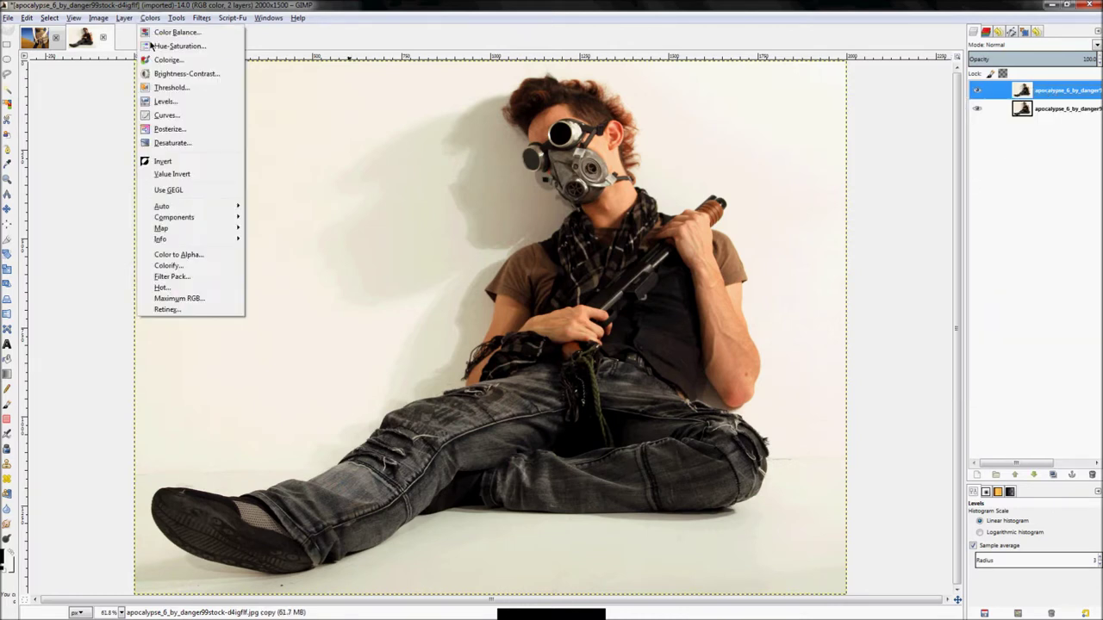
pyautogui.click(172, 143)
pyautogui.click(69, 114)
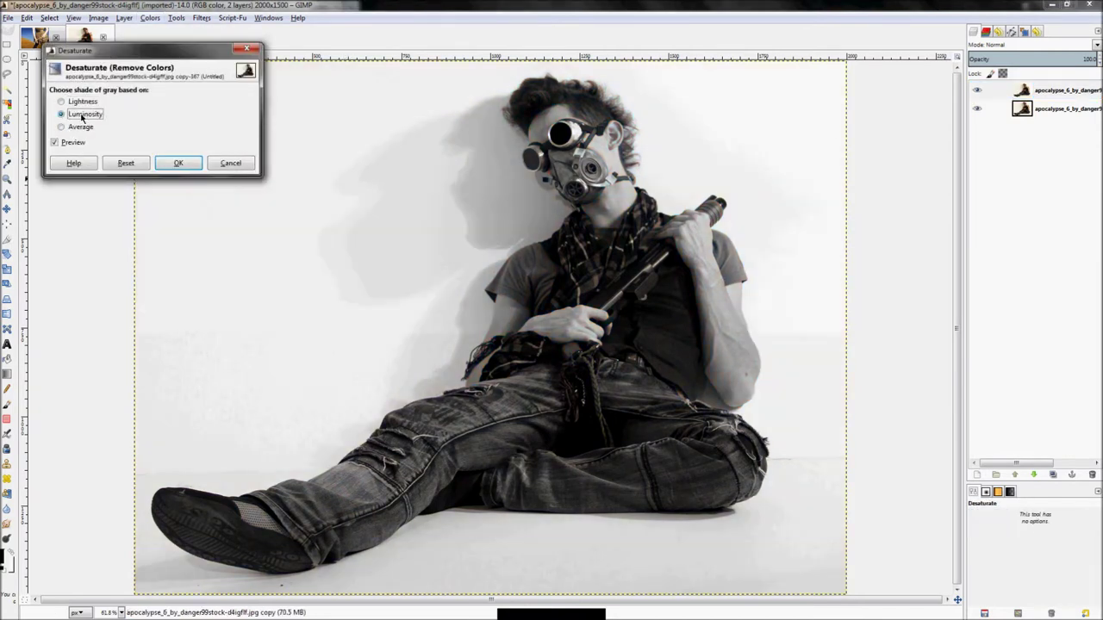
pyautogui.click(177, 162)
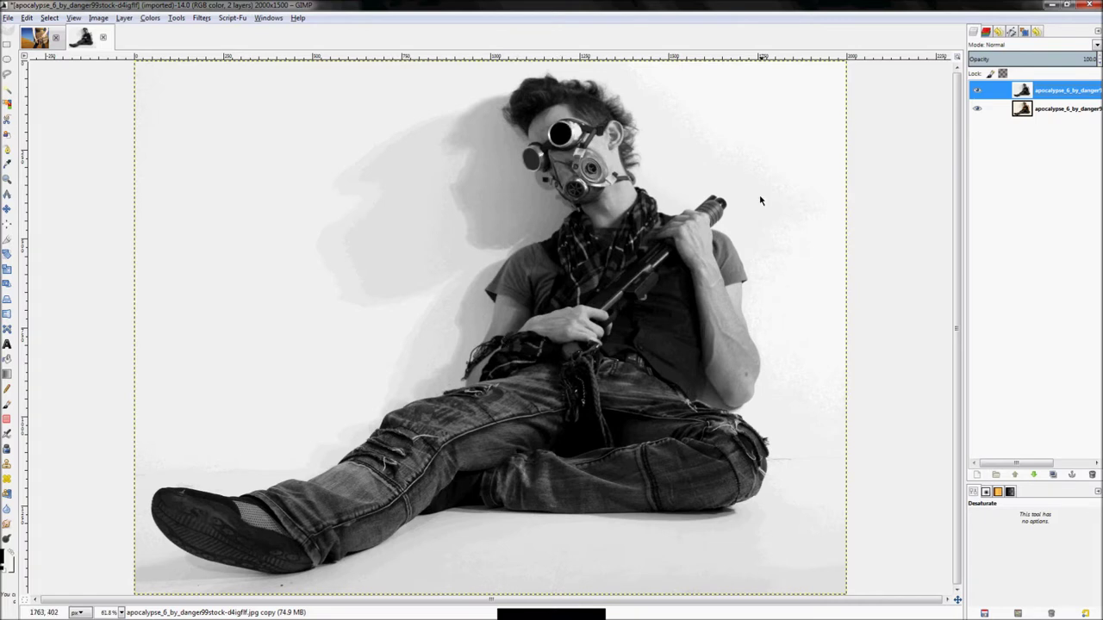
# - Apply Levels to the gray copy with the black input at 169 and the white input at 239
pyautogui.click(150, 17)
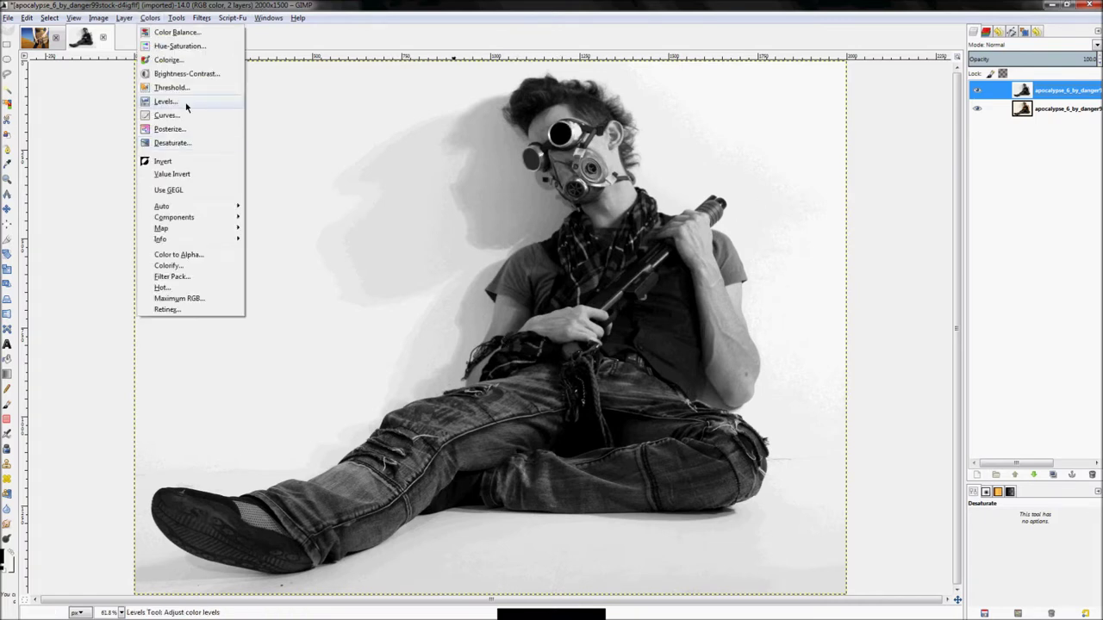
pyautogui.click(164, 106)
pyautogui.moveTo(844, 274); pyautogui.dragTo(973, 296)
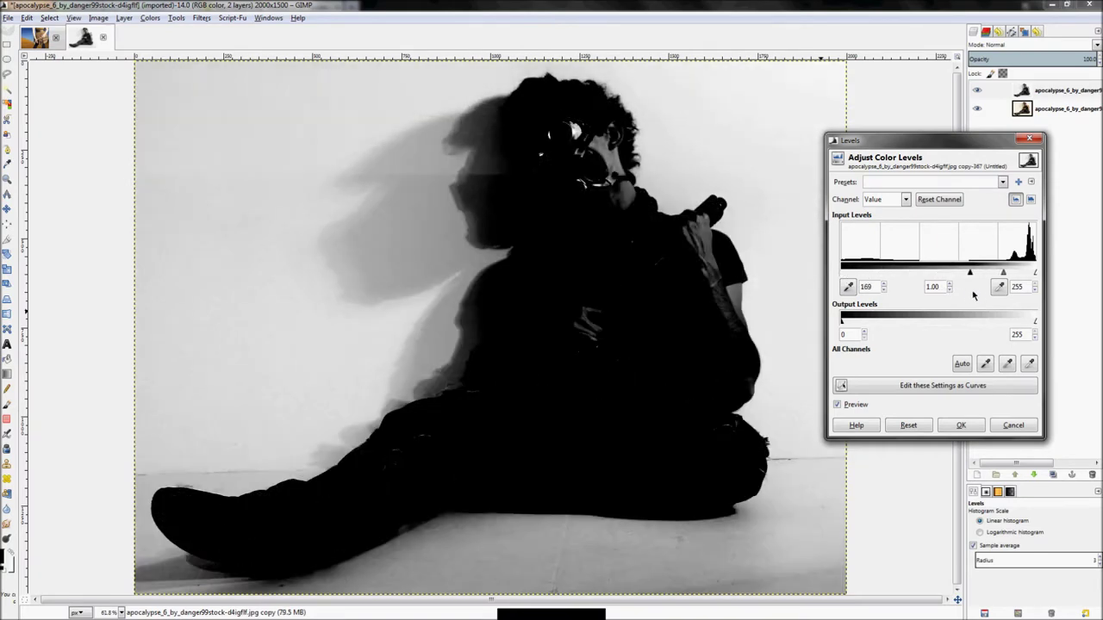
pyautogui.moveTo(1038, 274); pyautogui.dragTo(1024, 274)
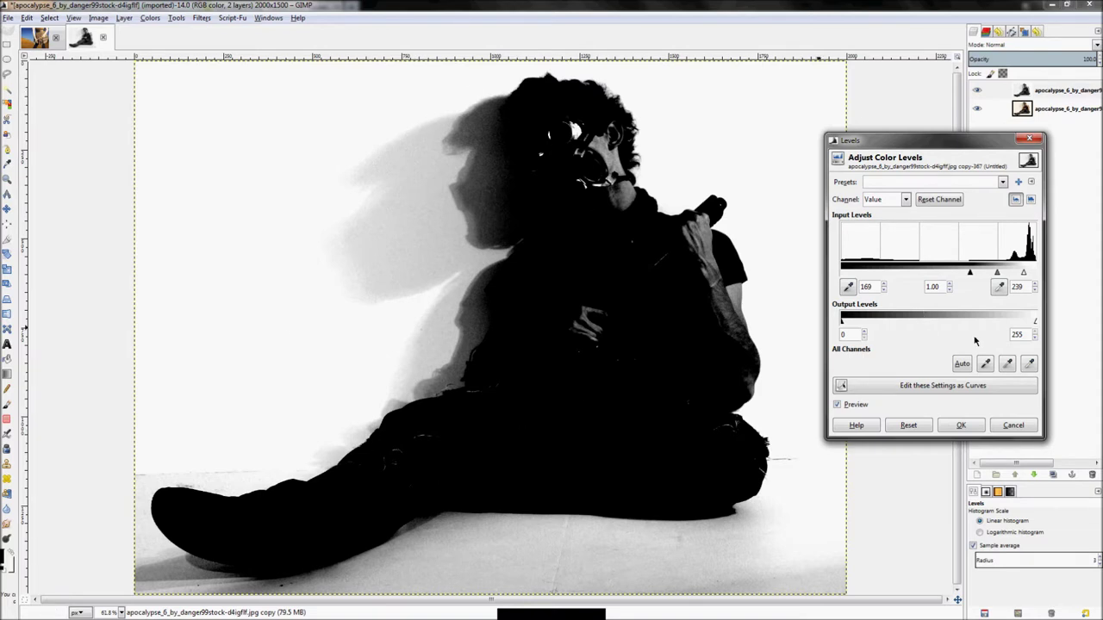
pyautogui.click(962, 425)
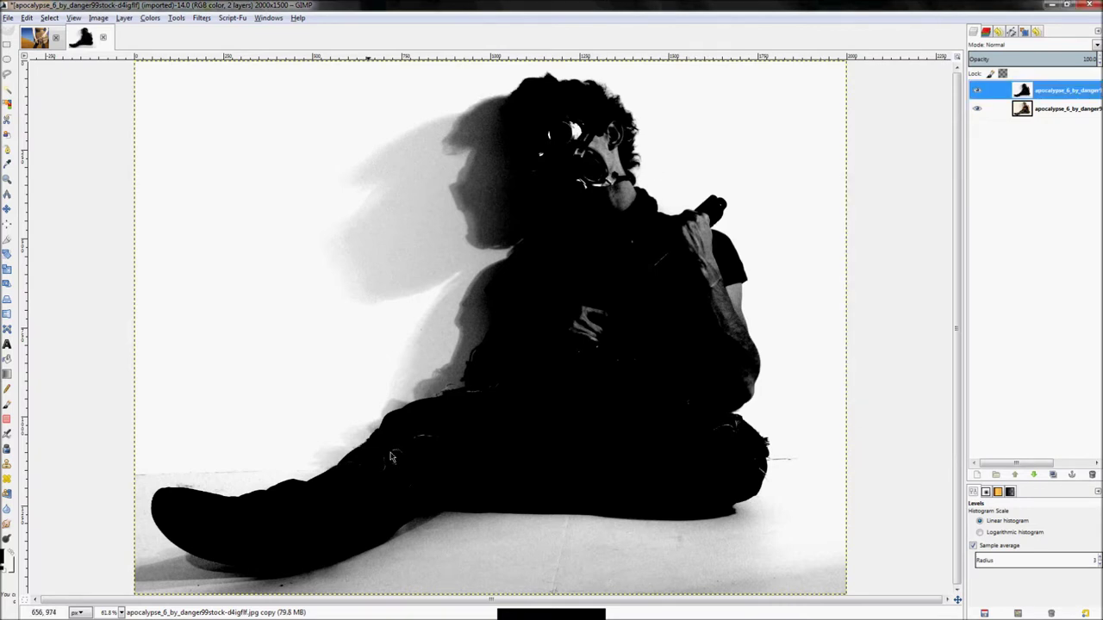
# - Paint the light goggles, gas mask and face areas black with the Paintbrush at size 59
pyautogui.press('p')
pyautogui.press(']')
pyautogui.press(']')
pyautogui.press(']')
pyautogui.press(']')
pyautogui.press(']')
pyautogui.press(']')
pyautogui.press(']')
pyautogui.press(']')
pyautogui.press(']')
pyautogui.press(']')
pyautogui.press(']')
pyautogui.press(']')
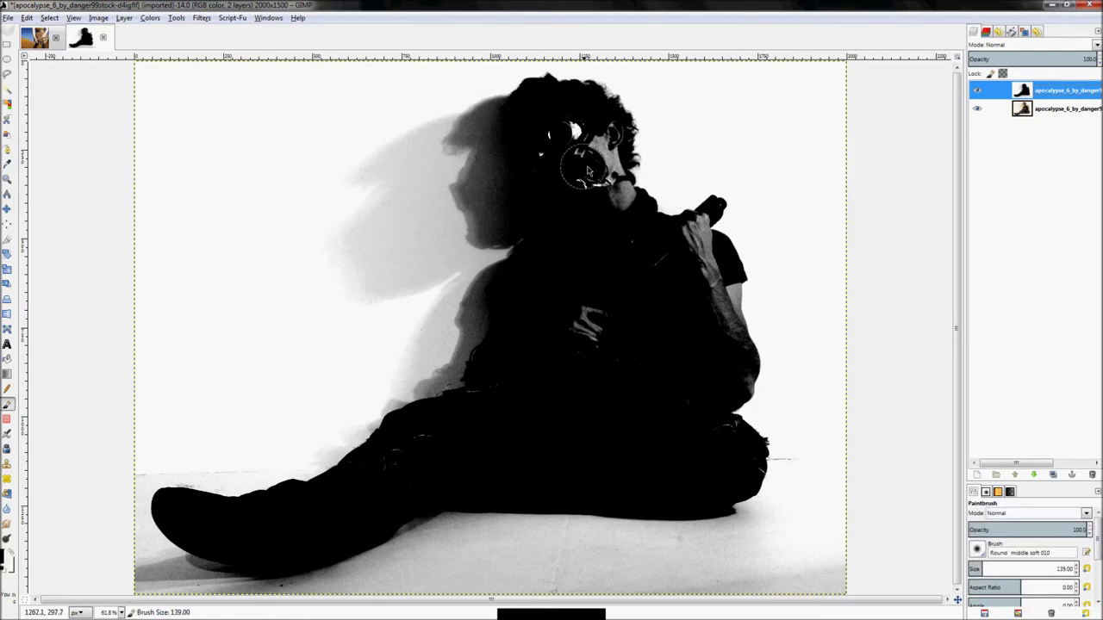
pyautogui.scroll(6, 595, 146)
pyautogui.scroll(-2, 586, 215)
pyautogui.press('[')
pyautogui.press('[')
pyautogui.press('[')
pyautogui.press('[')
pyautogui.press('[')
pyautogui.press('[')
pyautogui.press('[')
pyautogui.press('[')
pyautogui.scroll(1, 543, 220)
pyautogui.moveTo(550, 223)
pyautogui.mouseDown()
pyautogui.moveTo(555, 266)
pyautogui.moveTo(533, 192)
pyautogui.moveTo(577, 256)
pyautogui.moveTo(567, 180)
pyautogui.moveTo(476, 242)
pyautogui.moveTo(440, 358)
pyautogui.moveTo(442, 302)
pyautogui.moveTo(446, 319)
pyautogui.moveTo(557, 327)
pyautogui.moveTo(543, 220)
pyautogui.moveTo(589, 408)
pyautogui.moveTo(602, 390)
pyautogui.moveTo(609, 220)
pyautogui.moveTo(622, 406)
pyautogui.moveTo(636, 400)
pyautogui.moveTo(722, 497)
pyautogui.moveTo(664, 426)
pyautogui.moveTo(653, 258)
pyautogui.mouseUp()
pyautogui.scroll(-4, 654, 249)
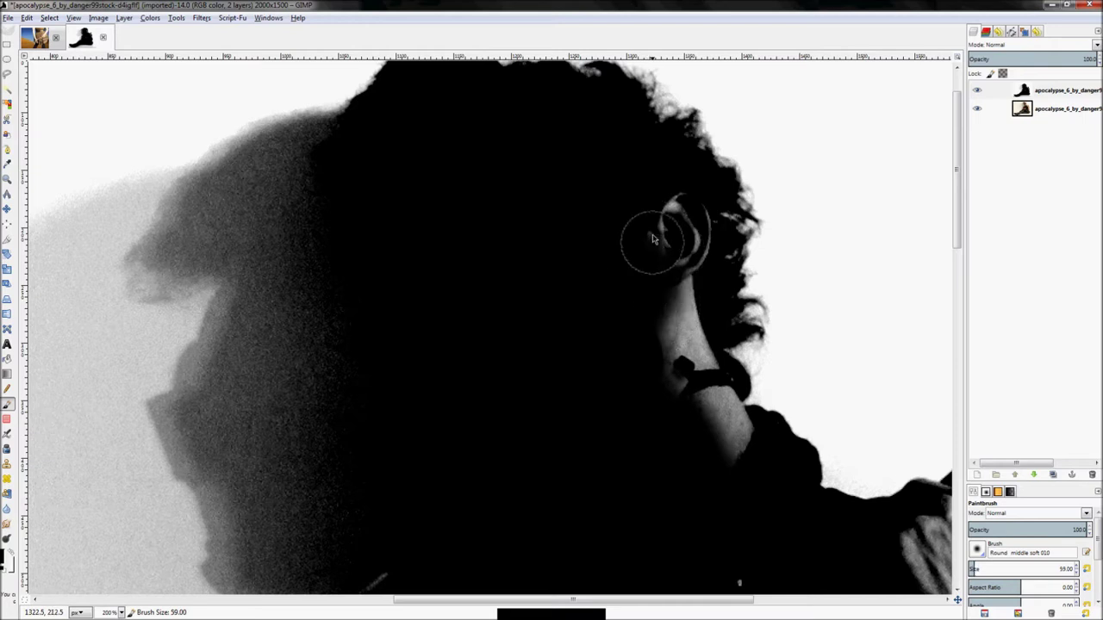
# - Paint the ear, neck and mask strap black, reducing the brush size to 29 for the edges
pyautogui.moveTo(668, 219)
pyautogui.mouseDown()
pyautogui.moveTo(627, 233)
pyautogui.moveTo(645, 259)
pyautogui.moveTo(686, 203)
pyautogui.moveTo(703, 258)
pyautogui.moveTo(683, 275)
pyautogui.moveTo(679, 256)
pyautogui.moveTo(668, 330)
pyautogui.moveTo(672, 293)
pyautogui.moveTo(667, 385)
pyautogui.moveTo(688, 463)
pyautogui.moveTo(751, 481)
pyautogui.moveTo(682, 388)
pyautogui.moveTo(749, 478)
pyautogui.moveTo(737, 472)
pyautogui.moveTo(752, 454)
pyautogui.moveTo(747, 438)
pyautogui.moveTo(719, 407)
pyautogui.moveTo(745, 437)
pyautogui.moveTo(734, 405)
pyautogui.mouseUp()
pyautogui.hotkey('shift', '[')
pyautogui.hotkey('shift', '[')
pyautogui.hotkey('shift', '[')
pyautogui.moveTo(694, 287)
pyautogui.mouseDown()
pyautogui.moveTo(684, 320)
pyautogui.moveTo(715, 378)
pyautogui.moveTo(726, 377)
pyautogui.moveTo(700, 366)
pyautogui.moveTo(697, 301)
pyautogui.moveTo(722, 426)
pyautogui.mouseUp()
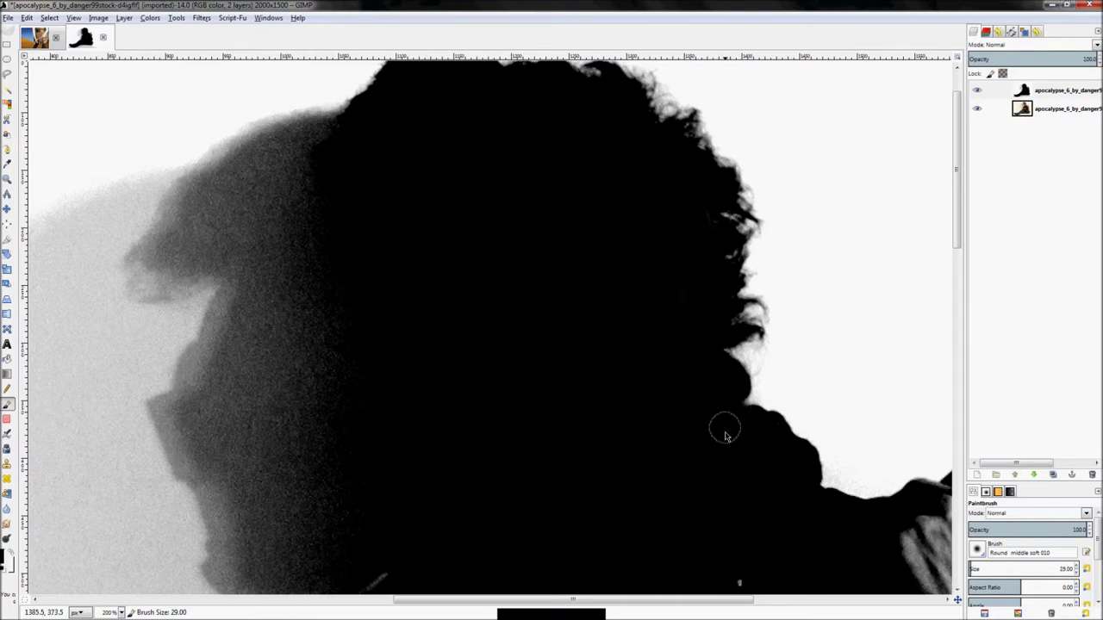
# - Paint the gray edge of the fingers beside the gun stock black with a smaller brush
pyautogui.press('1')
pyautogui.scroll(4, 743, 450)
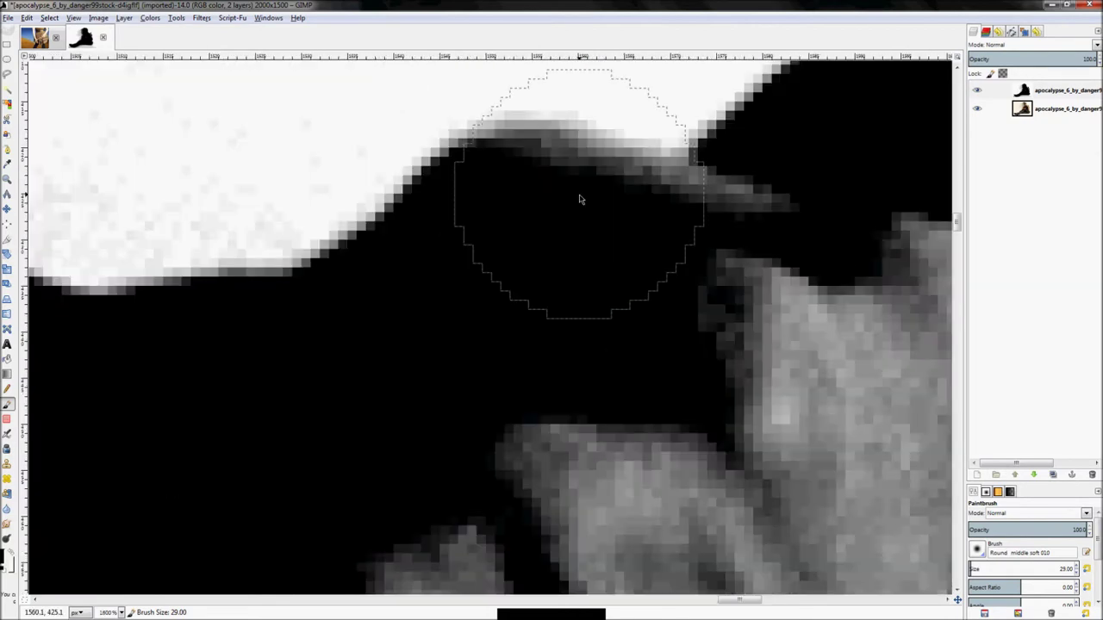
pyautogui.hotkey('shift', '[')
pyautogui.hotkey('shift', '[')
pyautogui.moveTo(532, 162)
pyautogui.mouseDown()
pyautogui.moveTo(785, 244)
pyautogui.moveTo(599, 207)
pyautogui.moveTo(591, 216)
pyautogui.moveTo(591, 197)
pyautogui.moveTo(435, 326)
pyautogui.moveTo(525, 254)
pyautogui.moveTo(469, 266)
pyautogui.moveTo(556, 238)
pyautogui.moveTo(584, 215)
pyautogui.moveTo(609, 245)
pyautogui.moveTo(593, 277)
pyautogui.moveTo(504, 327)
pyautogui.moveTo(555, 387)
pyautogui.mouseUp()
pyautogui.scroll(-4, 458, 176)
# - Enlarge the brush to 109 and paint over the gray lower hand and stray light spots on the torso
pyautogui.hotkey('shift', ']')
pyautogui.hotkey('shift', ']')
pyautogui.hotkey('shift', ']')
pyautogui.hotkey('shift', ']')
pyautogui.scroll(-6, 556, 387)
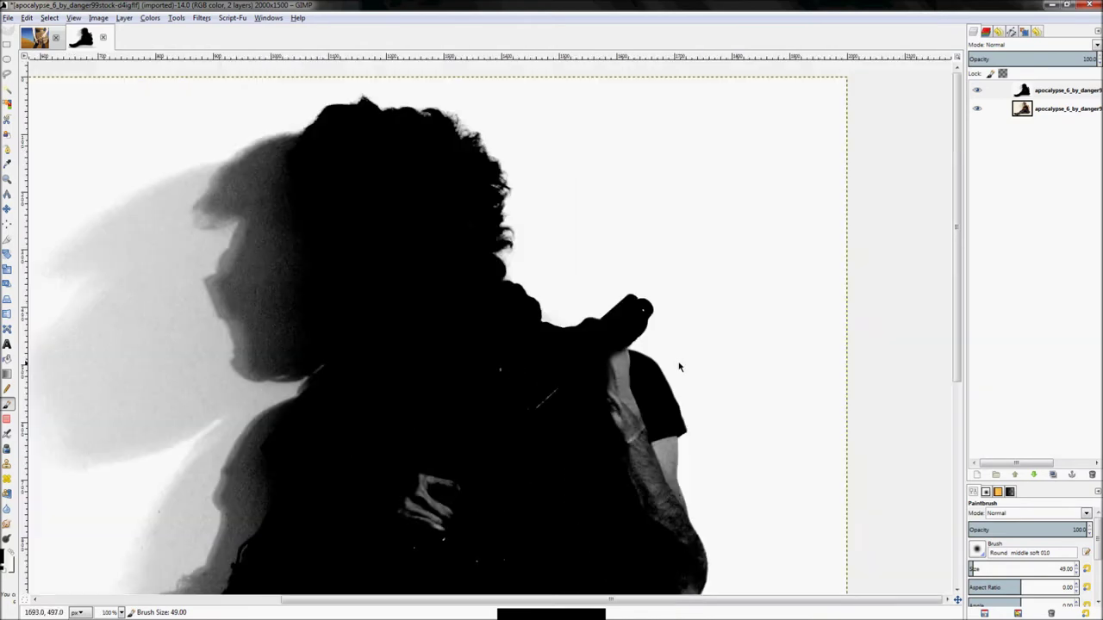
pyautogui.scroll(-1, 677, 369)
pyautogui.scroll(2, 723, 466)
pyautogui.press(']')
pyautogui.press(']')
pyautogui.press(']')
pyautogui.press(']')
pyautogui.press(']')
pyautogui.press(']')
pyautogui.press(']')
pyautogui.press(']')
pyautogui.press(']')
pyautogui.press(']')
pyautogui.press(']')
pyautogui.press(']')
pyautogui.press(']')
pyautogui.press(']')
pyautogui.press(']')
pyautogui.press(']')
pyautogui.press(']')
pyautogui.press(']')
pyautogui.press(']')
pyautogui.press(']')
pyautogui.moveTo(579, 455)
pyautogui.mouseDown()
pyautogui.moveTo(721, 356)
pyautogui.moveTo(600, 463)
pyautogui.moveTo(636, 463)
pyautogui.moveTo(587, 482)
pyautogui.moveTo(637, 520)
pyautogui.mouseUp()
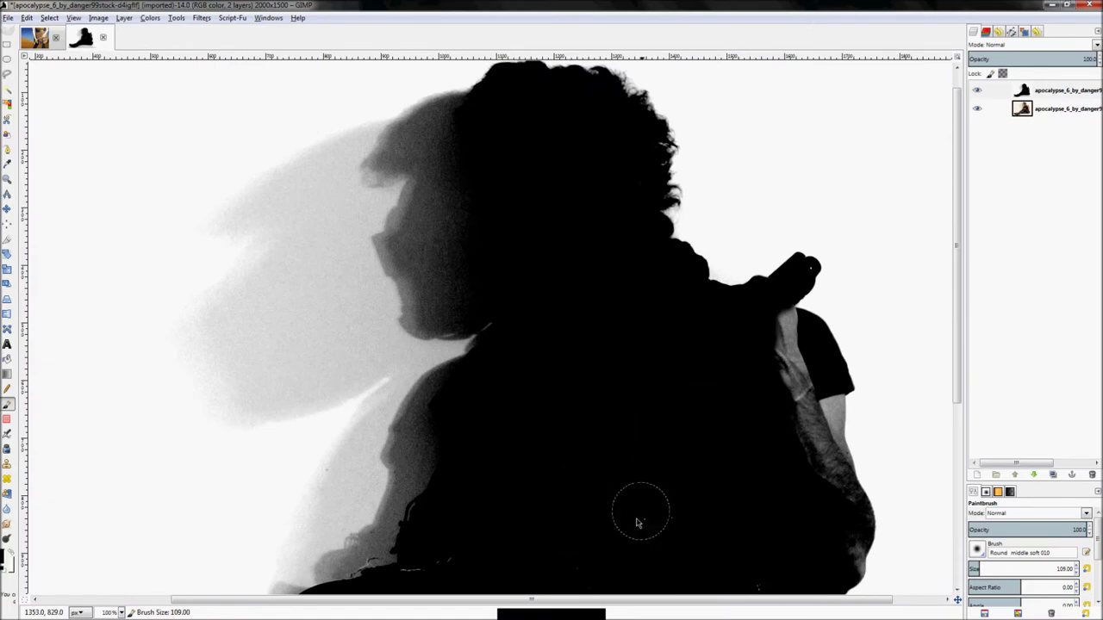
# - Reduce the brush size to 29 and paint the top of the raised hand below the gun stock black
pyautogui.scroll(1, 807, 398)
pyautogui.scroll(1, 825, 391)
pyautogui.press('[')
pyautogui.press('[')
pyautogui.press('[')
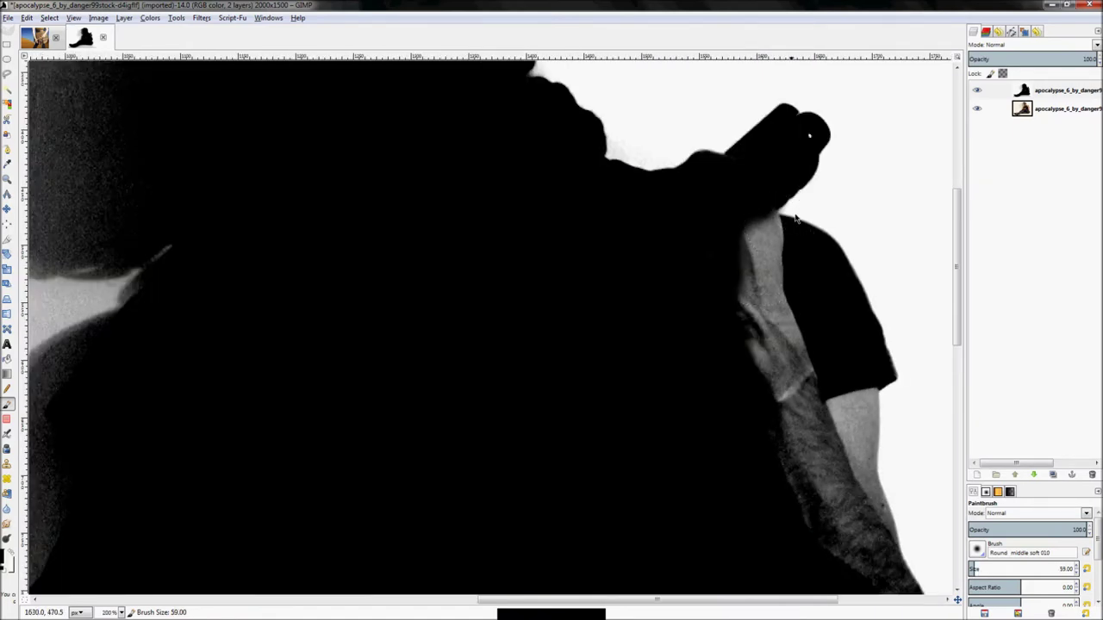
pyautogui.scroll(4, 795, 219)
pyautogui.scroll(-2, 672, 199)
pyautogui.scroll(-1, 672, 197)
pyautogui.press('[')
pyautogui.press('[')
pyautogui.press('[')
pyautogui.press('[')
pyautogui.press('[')
pyautogui.scroll(2, 673, 197)
pyautogui.moveTo(659, 186)
pyautogui.mouseDown()
pyautogui.moveTo(667, 296)
pyautogui.moveTo(651, 217)
pyautogui.moveTo(699, 318)
pyautogui.moveTo(601, 291)
pyautogui.moveTo(709, 407)
pyautogui.moveTo(673, 441)
pyautogui.moveTo(467, 284)
pyautogui.moveTo(349, 411)
pyautogui.mouseUp()
pyautogui.scroll(-4, 632, 147)
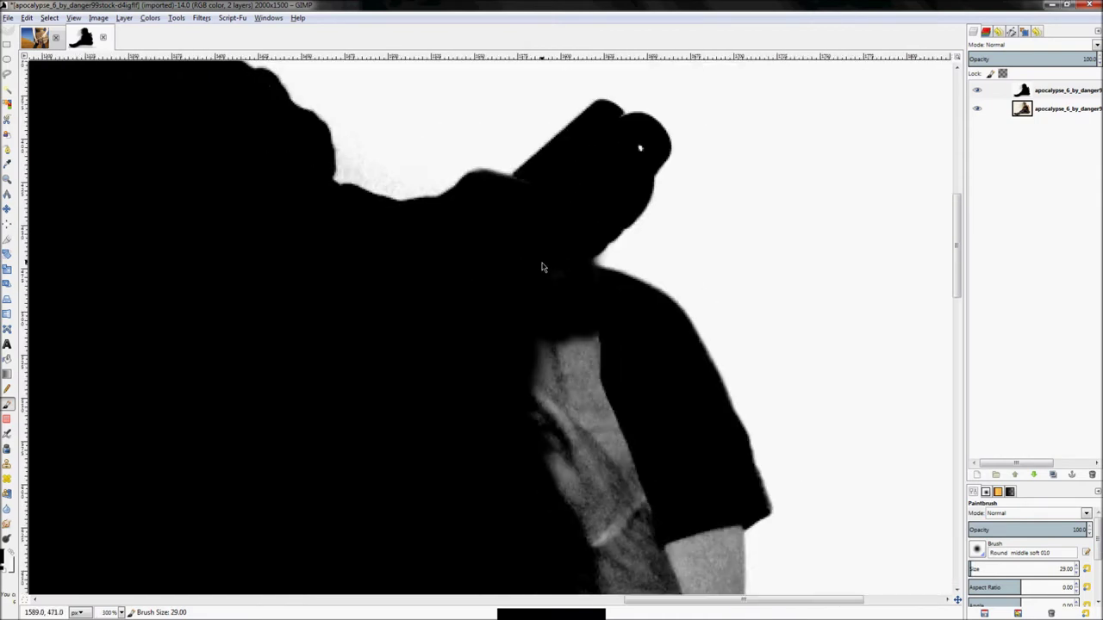
# - Paint the outer edge of the bare arm black from the sleeve down towards the elbow
pyautogui.scroll(1, 641, 443)
pyautogui.moveTo(575, 213); pyautogui.dragTo(571, 223)
pyautogui.moveTo(571, 264)
pyautogui.mouseDown()
pyautogui.moveTo(569, 235)
pyautogui.moveTo(568, 381)
pyautogui.moveTo(568, 357)
pyautogui.moveTo(610, 528)
pyautogui.moveTo(589, 436)
pyautogui.moveTo(634, 573)
pyautogui.mouseUp()
pyautogui.scroll(-2, 522, 295)
pyautogui.scroll(2, 630, 522)
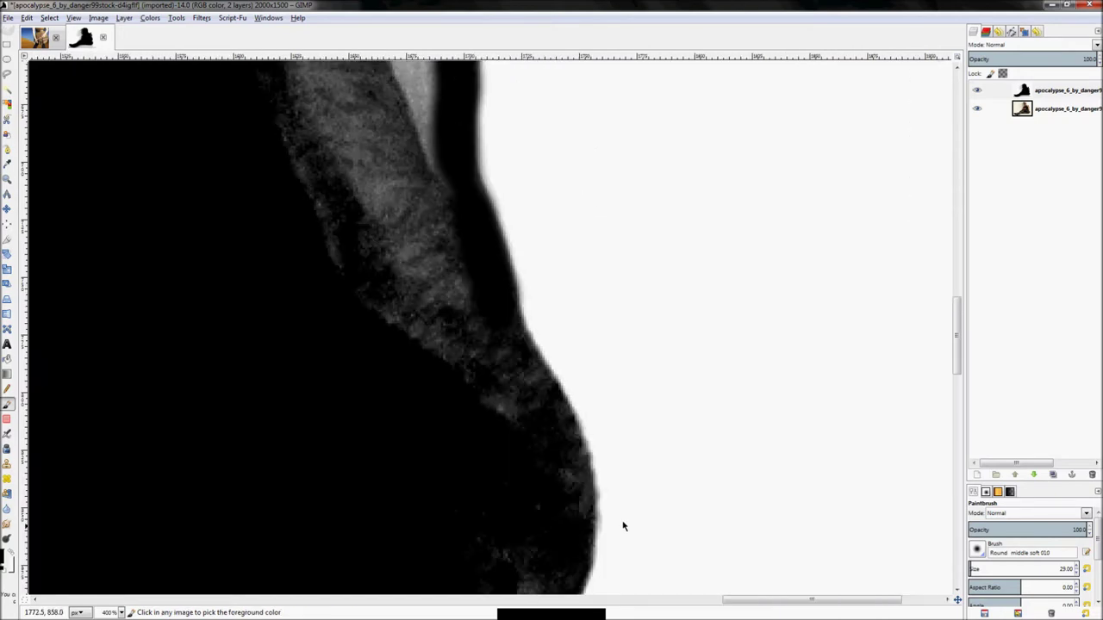
# - Continue the black outline around the outer edge of the elbow with the size 29 brush
pyautogui.moveTo(520, 388)
pyautogui.mouseDown()
pyautogui.moveTo(500, 321)
pyautogui.moveTo(548, 417)
pyautogui.moveTo(525, 370)
pyautogui.moveTo(572, 512)
pyautogui.moveTo(554, 432)
pyautogui.moveTo(579, 480)
pyautogui.moveTo(580, 535)
pyautogui.moveTo(543, 600)
pyautogui.mouseUp()
pyautogui.scroll(-2, 687, 419)
pyautogui.scroll(2, 608, 564)
pyautogui.moveTo(679, 338)
pyautogui.mouseDown()
pyautogui.moveTo(660, 463)
pyautogui.moveTo(667, 396)
pyautogui.moveTo(652, 470)
pyautogui.moveTo(595, 513)
pyautogui.mouseUp()
pyautogui.keyDown('ctrl'); pyautogui.scroll(-3, 740, 392); pyautogui.keyUp('ctrl')
pyautogui.keyDown('ctrl'); pyautogui.scroll(-2, 740, 392); pyautogui.keyUp('ctrl')
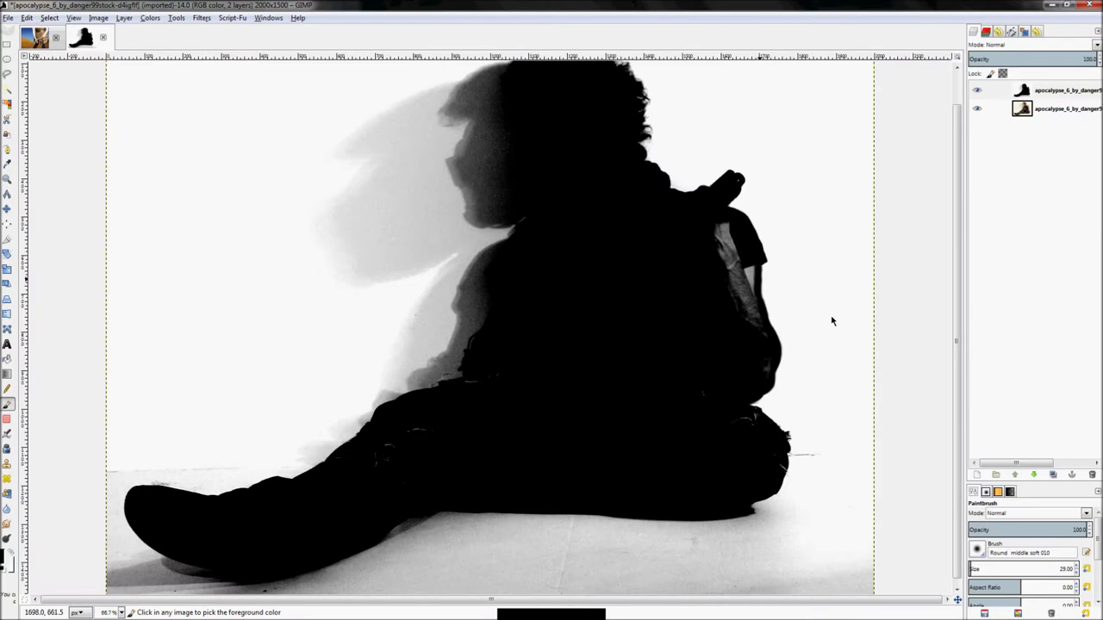
# - Outline the torso and raised arm interior with Free Select, following the inside of the black outline around the sleeve and elbow
pyautogui.keyDown('ctrl'); pyautogui.scroll(4, 874, 342); pyautogui.keyUp('ctrl')
pyautogui.press('f')
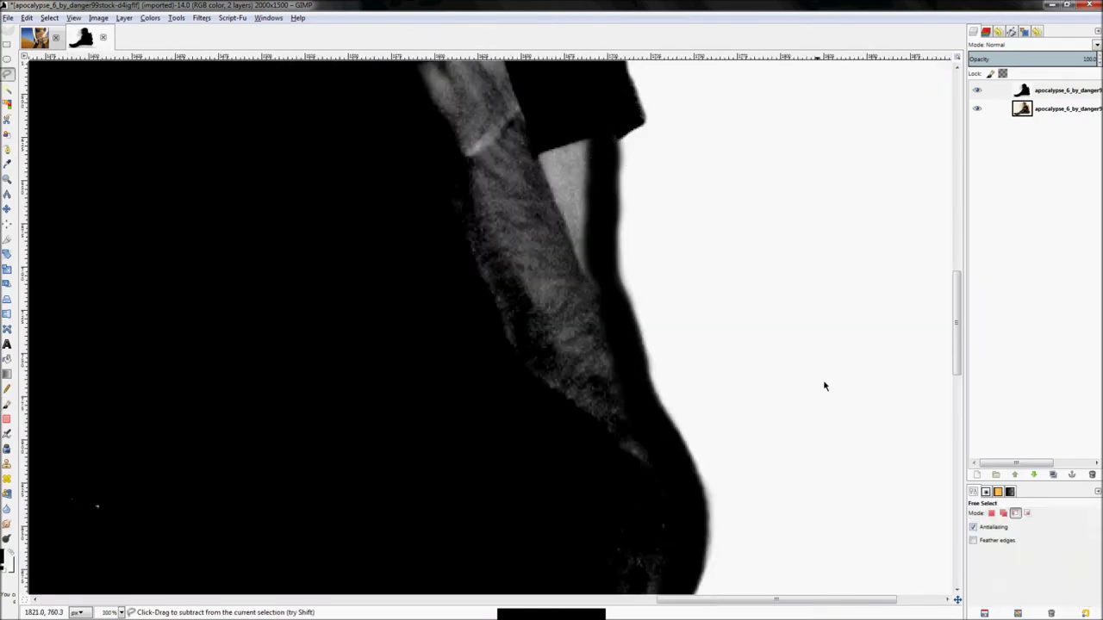
pyautogui.scroll(2, 712, 242)
pyautogui.hscroll(-1, 712, 241)
pyautogui.moveTo(677, 298); pyautogui.dragTo(680, 310)
pyautogui.press('Escape')
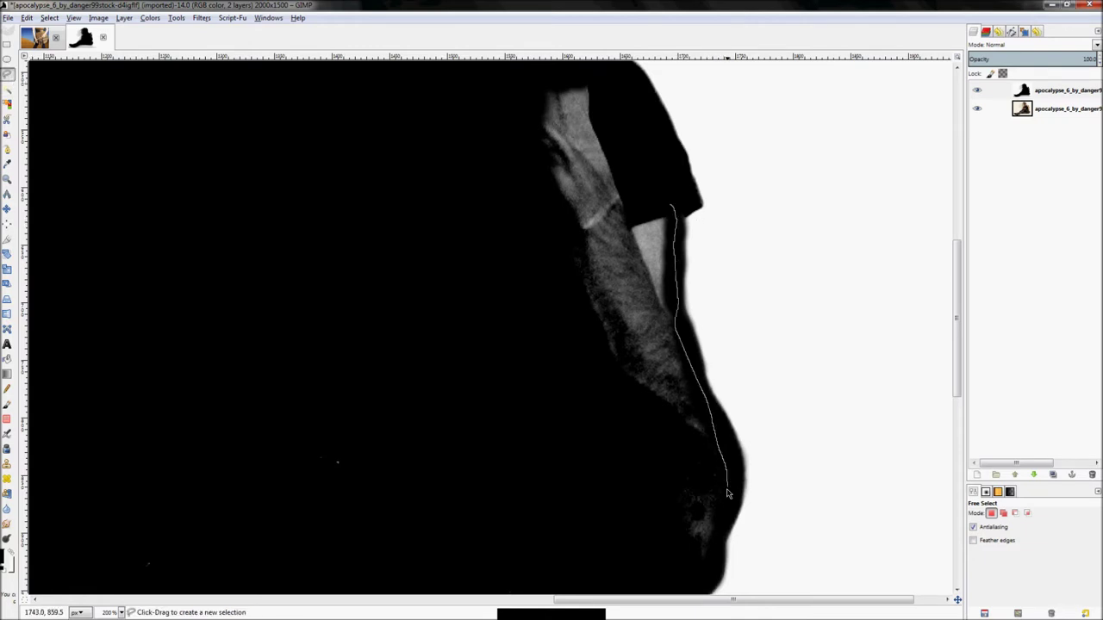
pyautogui.moveTo(687, 588); pyautogui.dragTo(521, 553)
pyautogui.scroll(-2, 550, 355)
pyautogui.moveTo(548, 466)
pyautogui.mouseDown()
pyautogui.moveTo(553, 505)
pyautogui.moveTo(392, 529)
pyautogui.moveTo(309, 497)
pyautogui.moveTo(286, 357)
pyautogui.moveTo(533, 217)
pyautogui.mouseUp()
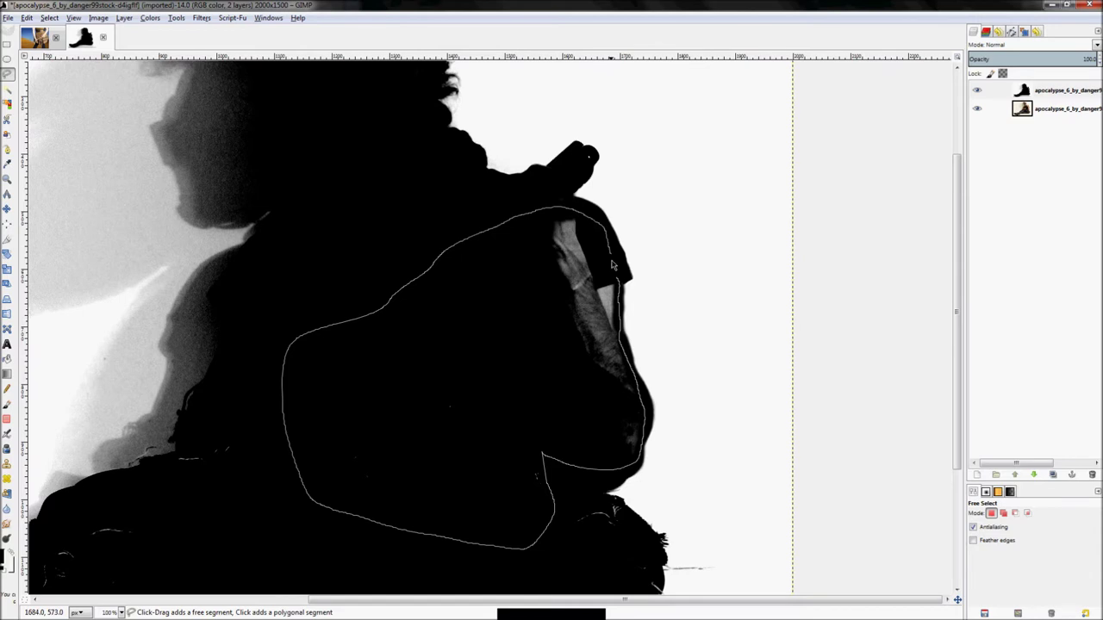
pyautogui.moveTo(615, 280); pyautogui.dragTo(615, 280)
# - Fill the whole torso and arm selection with black using Bucket Fill, and clear the selection
pyautogui.hotkey('shift', 'b')
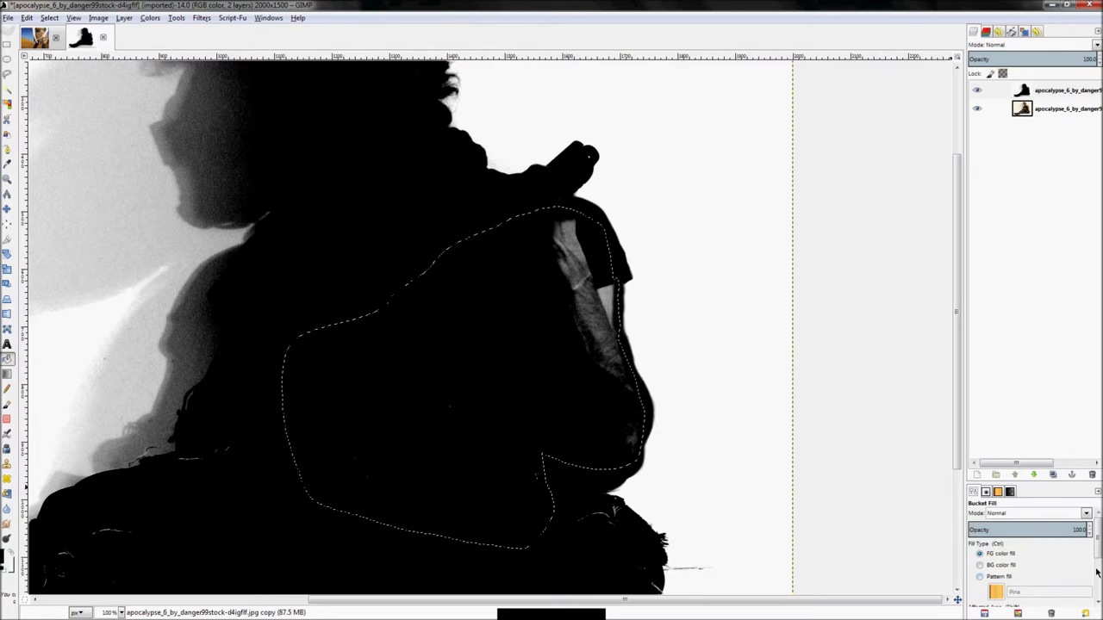
pyautogui.scroll(-3, 1026, 578)
pyautogui.click(1004, 530)
pyautogui.click(467, 359)
pyautogui.hotkey('ctrl', 'shift', 'a')
# - Lasso the light strands inside the bent knee and fill the selection with black
pyautogui.press('-')
pyautogui.press('-')
pyautogui.scroll(6, 640, 571)
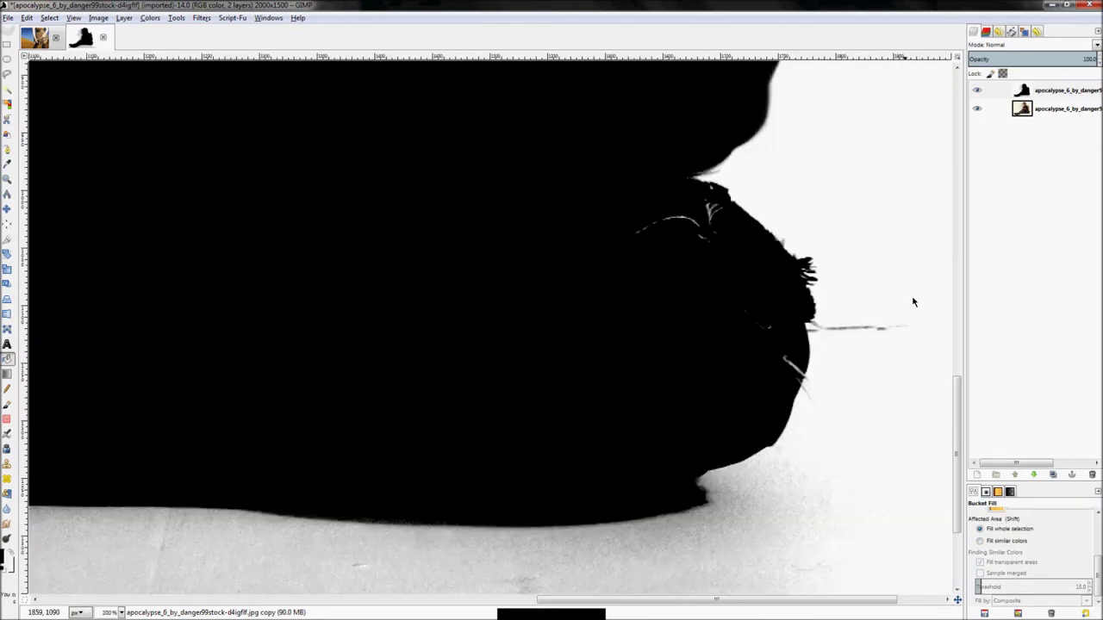
pyautogui.press('f')
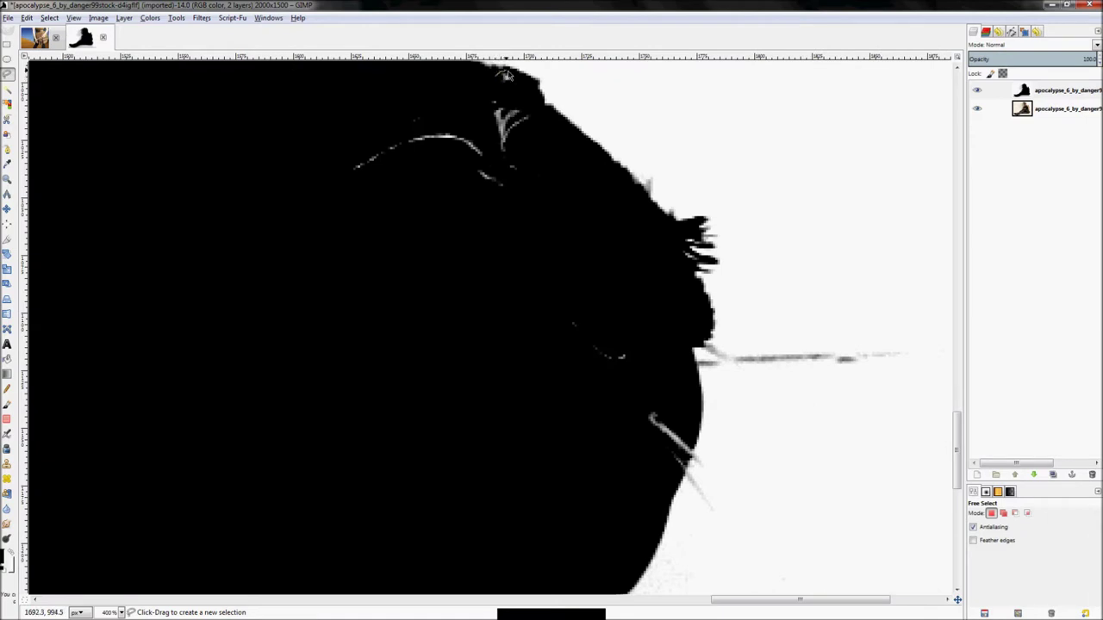
pyautogui.moveTo(608, 261); pyautogui.dragTo(674, 421)
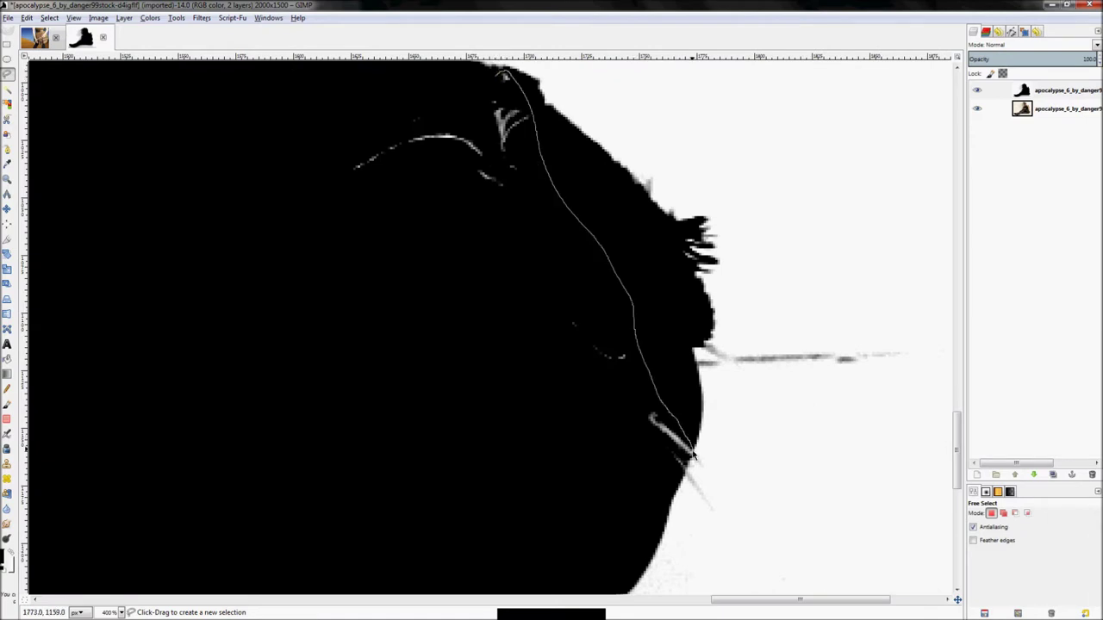
pyautogui.moveTo(381, 429)
pyautogui.mouseDown()
pyautogui.moveTo(253, 287)
pyautogui.moveTo(261, 164)
pyautogui.moveTo(462, 93)
pyautogui.mouseUp()
pyautogui.click(496, 78)
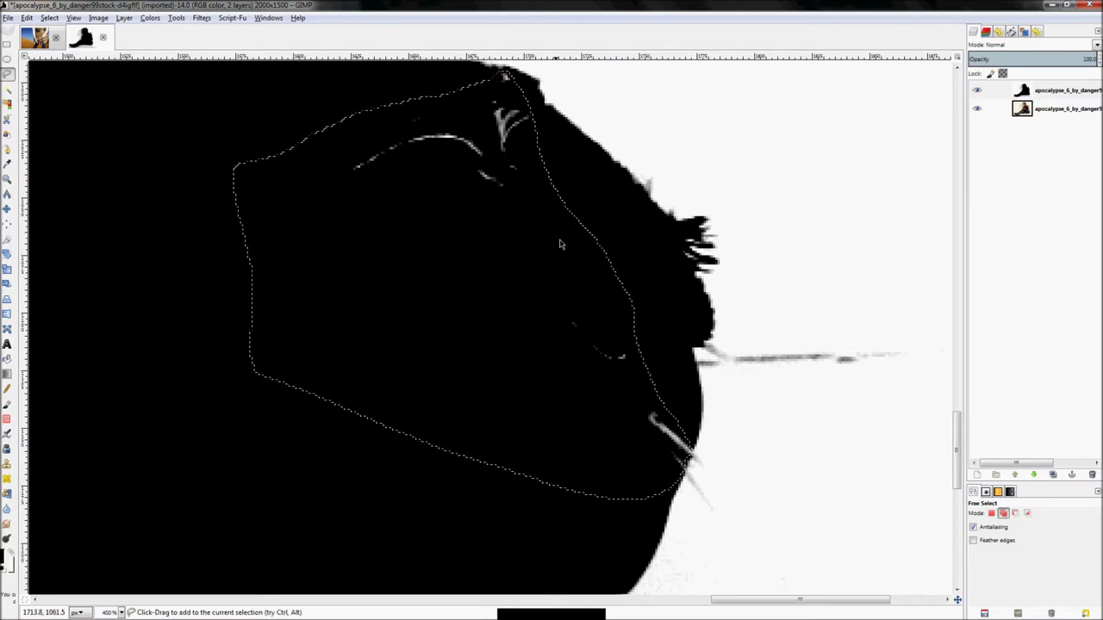
pyautogui.hotkey('shift', 'b')
pyautogui.click(544, 303)
# - Outline the stray light lines inside the outstretched leg with a Free Select polygon and commit the selection
pyautogui.scroll(-7, 847, 335)
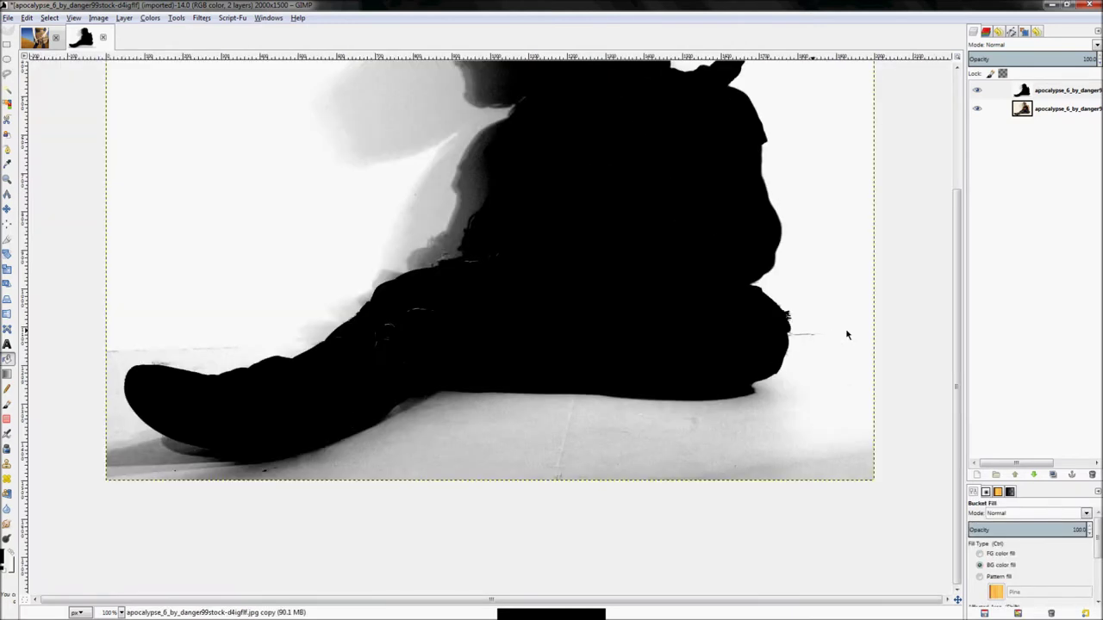
pyautogui.scroll(6, 492, 374)
pyautogui.press('f')
pyautogui.moveTo(374, 332)
pyautogui.mouseDown()
pyautogui.moveTo(555, 207)
pyautogui.moveTo(720, 344)
pyautogui.moveTo(492, 411)
pyautogui.mouseUp()
pyautogui.scroll(-3, 561, 328)
pyautogui.click(498, 462)
pyautogui.click(374, 522)
pyautogui.scroll(4, 374, 522)
pyautogui.click(295, 428)
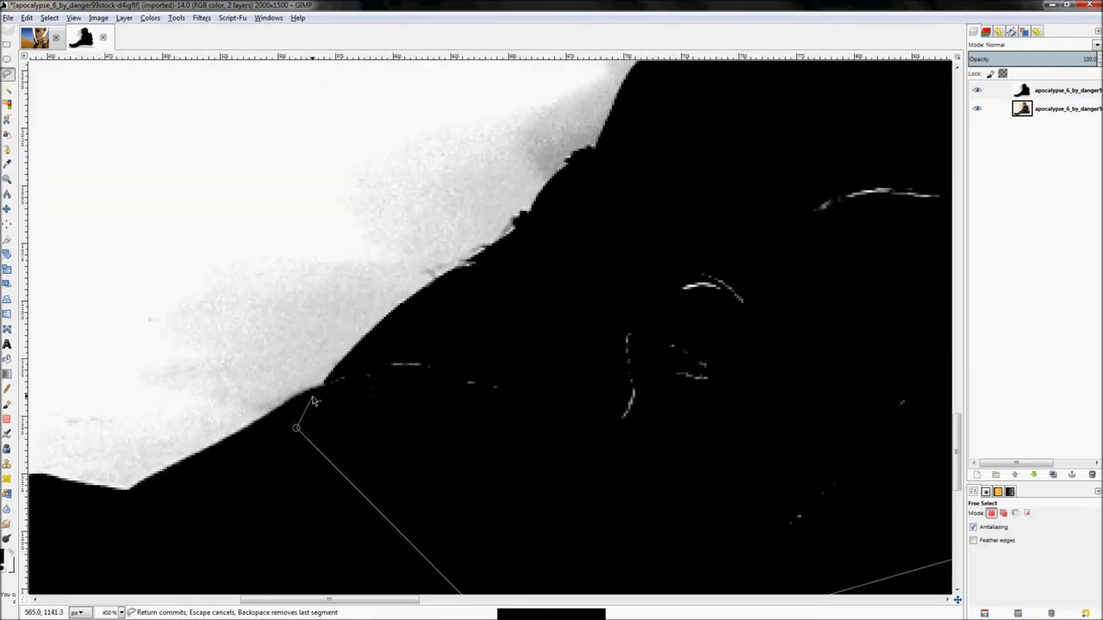
pyautogui.click(320, 387)
pyautogui.click(542, 280)
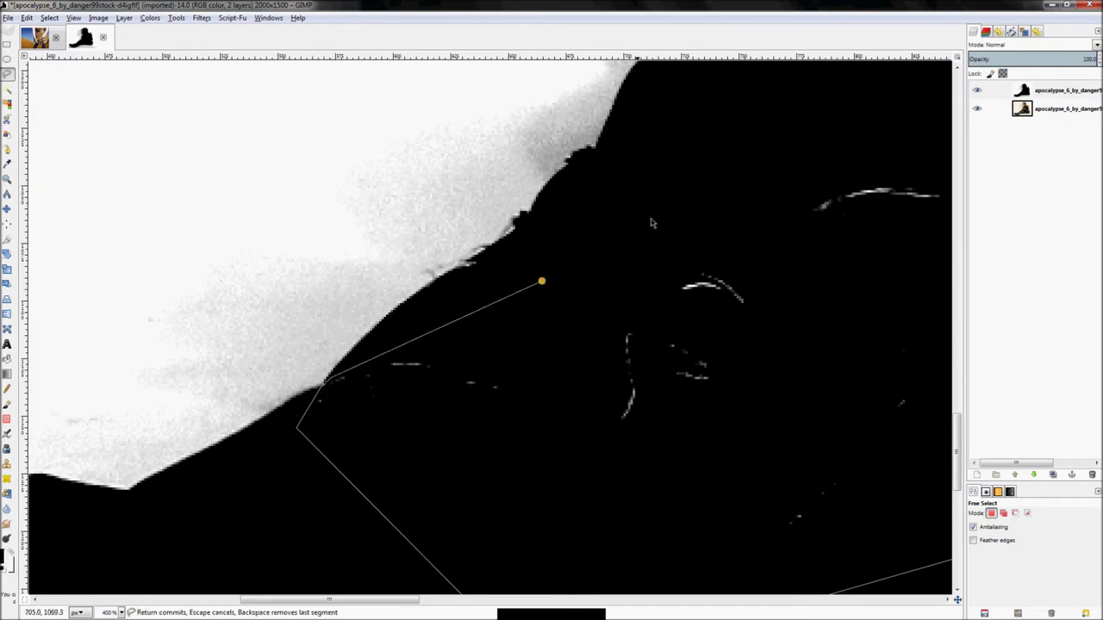
pyautogui.click(673, 201)
pyautogui.scroll(-2, 554, 212)
pyautogui.click(709, 147)
pyautogui.click(794, 132)
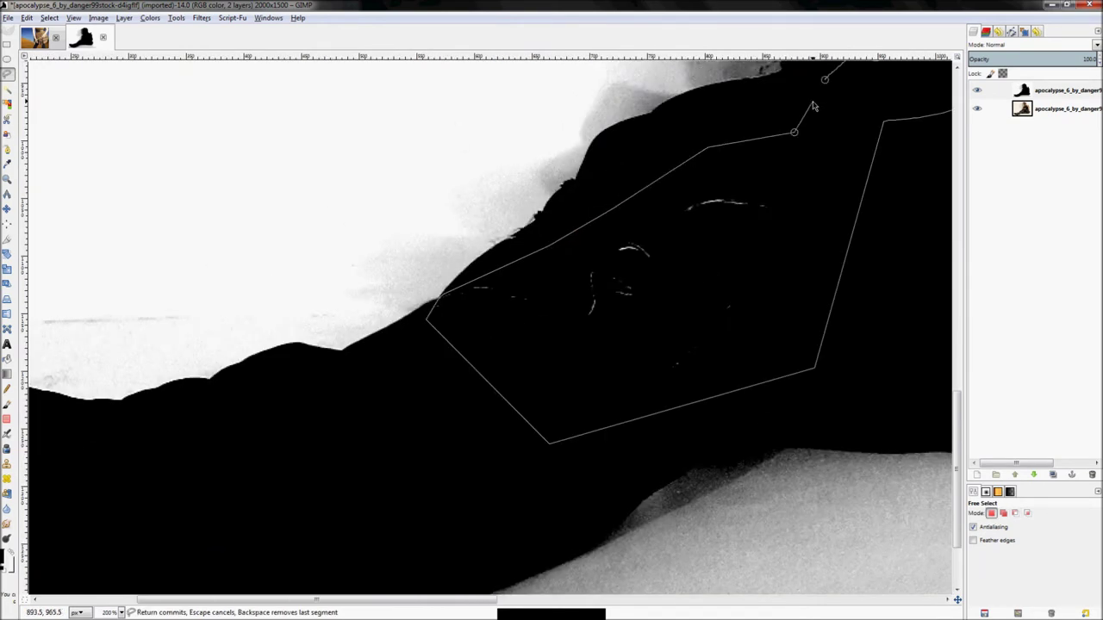
pyautogui.press('Return')
# - Fill the selected area of the outstretched leg with black and clear the selection
pyautogui.hotkey('shift', 'b')
pyautogui.click(733, 188)
pyautogui.hotkey('ctrl', 'shift', 'a')
# - Compare the whole black silhouette with the original photo by toggling the silhouette layer's visibility
pyautogui.press('z')
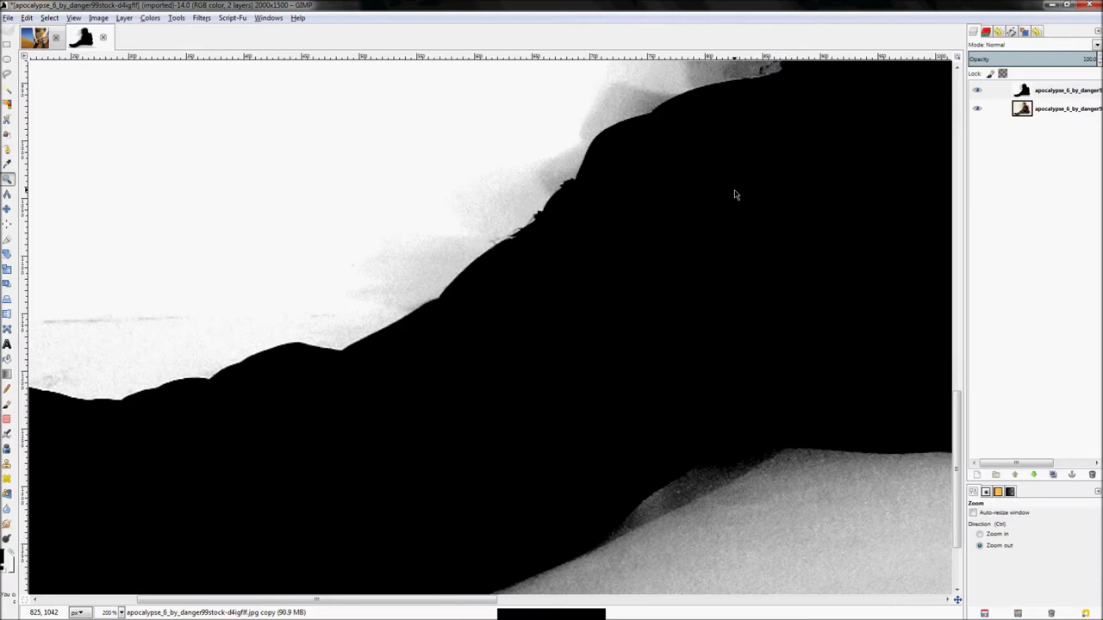
pyautogui.hotkey('ctrl', 'shift', 'j')
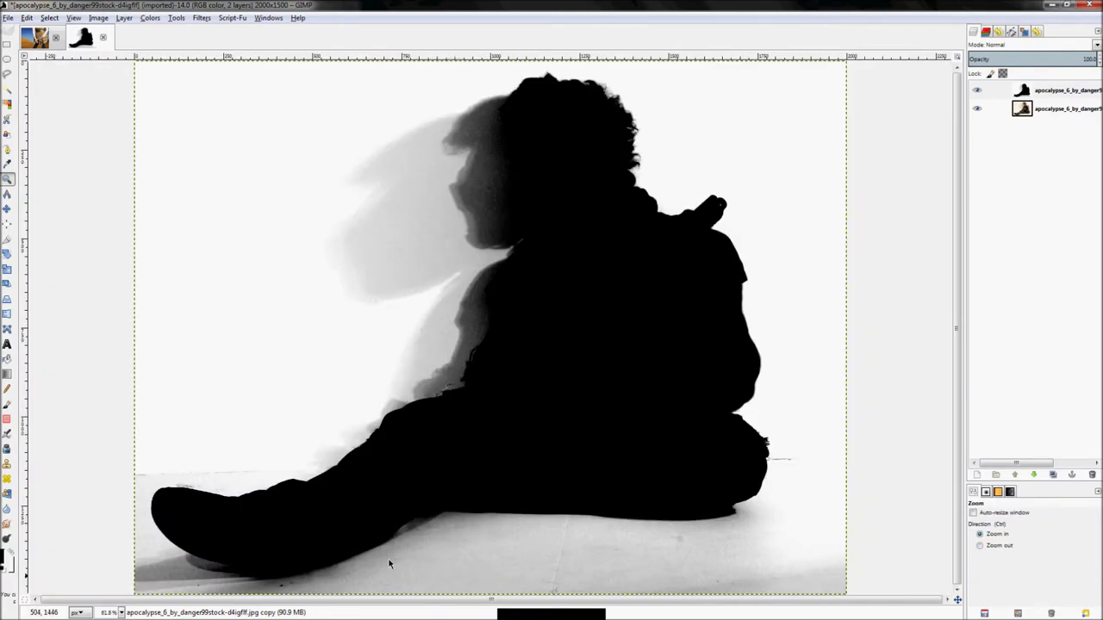
pyautogui.keyDown('ctrl'); pyautogui.click(711, 504); pyautogui.keyUp('ctrl')
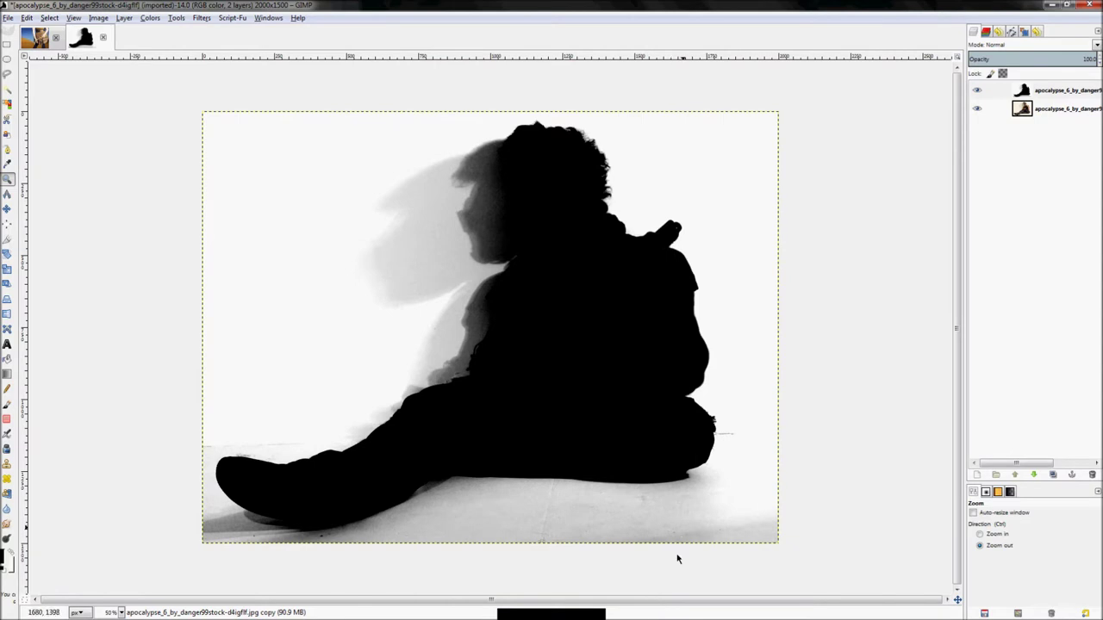
pyautogui.scroll(2, 677, 547)
pyautogui.scroll(-1, 746, 494)
pyautogui.click(977, 89)
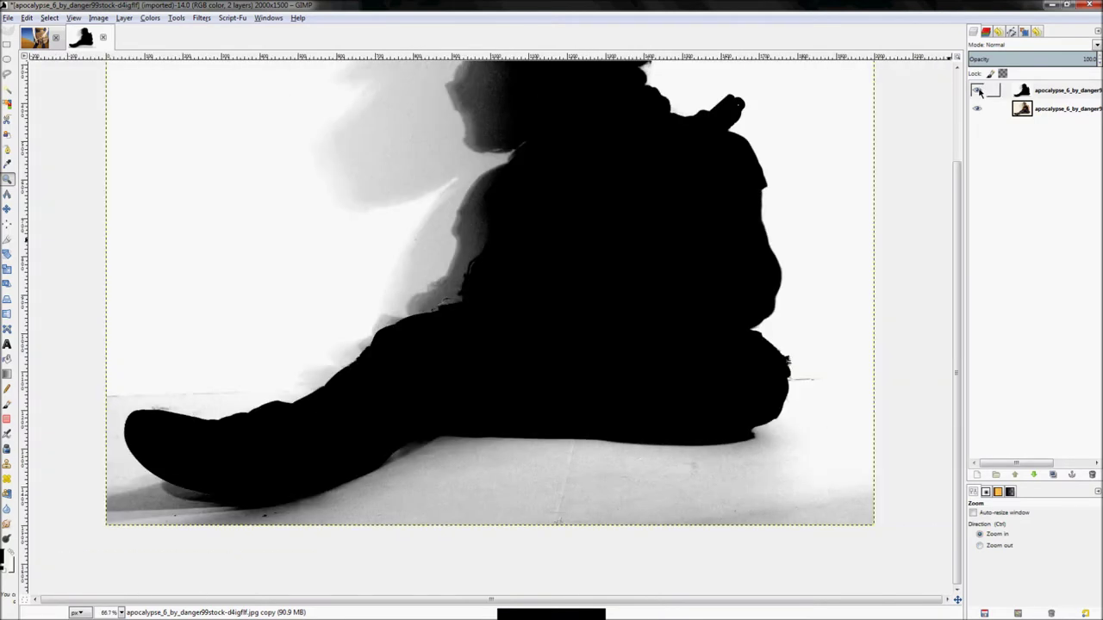
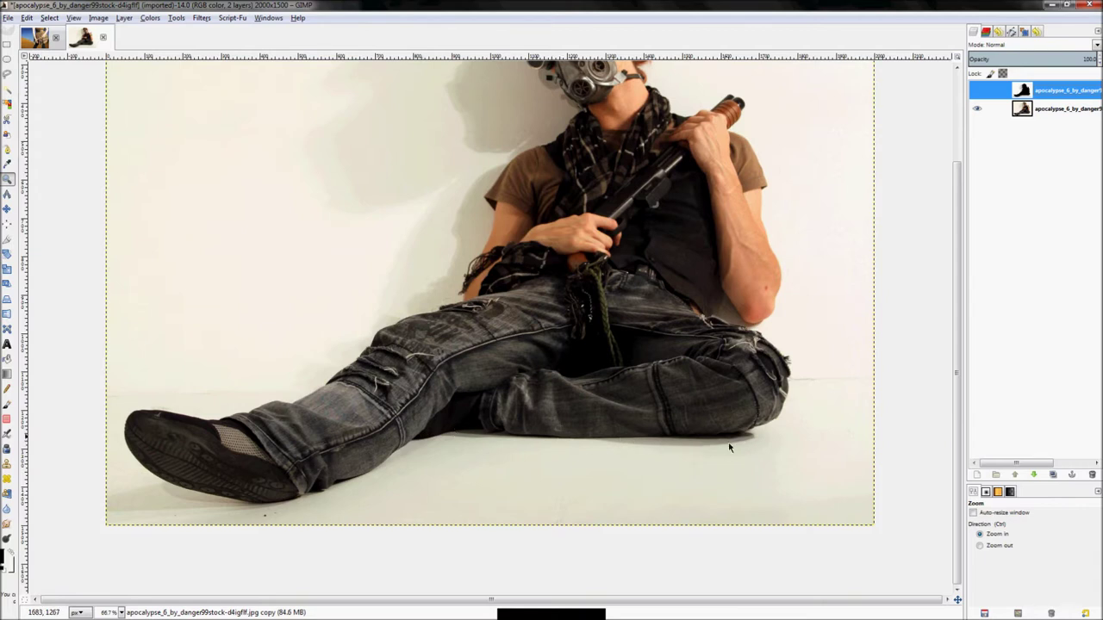
pyautogui.click(976, 92)
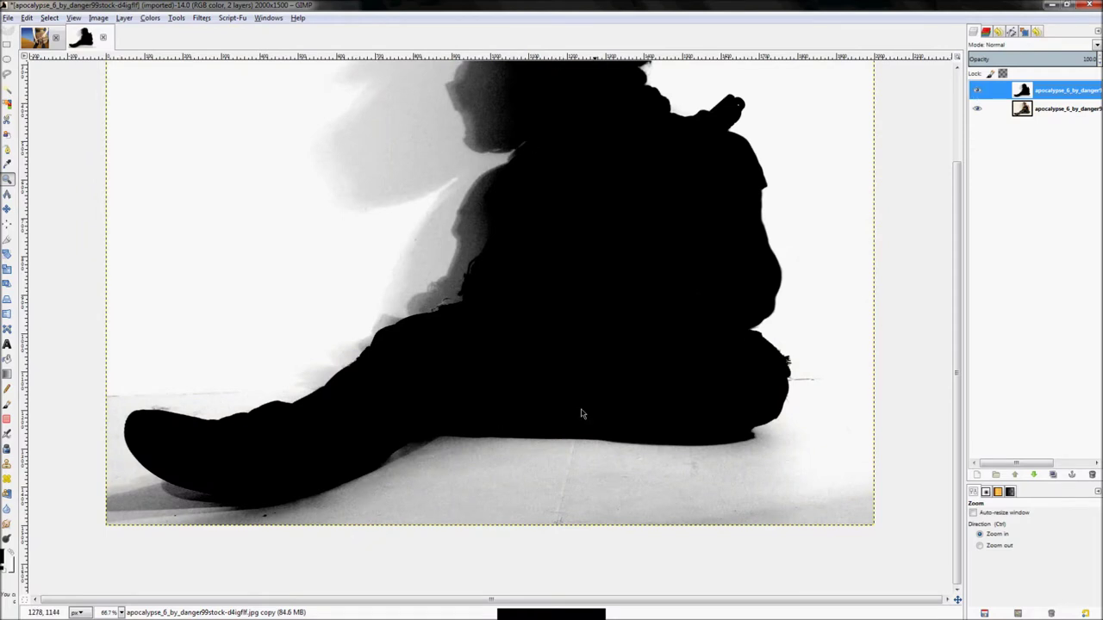
pyautogui.click(976, 92)
pyautogui.click(976, 91)
pyautogui.click(976, 91)
pyautogui.click(976, 91)
# - Hide the silhouette layer, then duplicate the photo layer and desaturate the copy by luminosity
pyautogui.press('f')
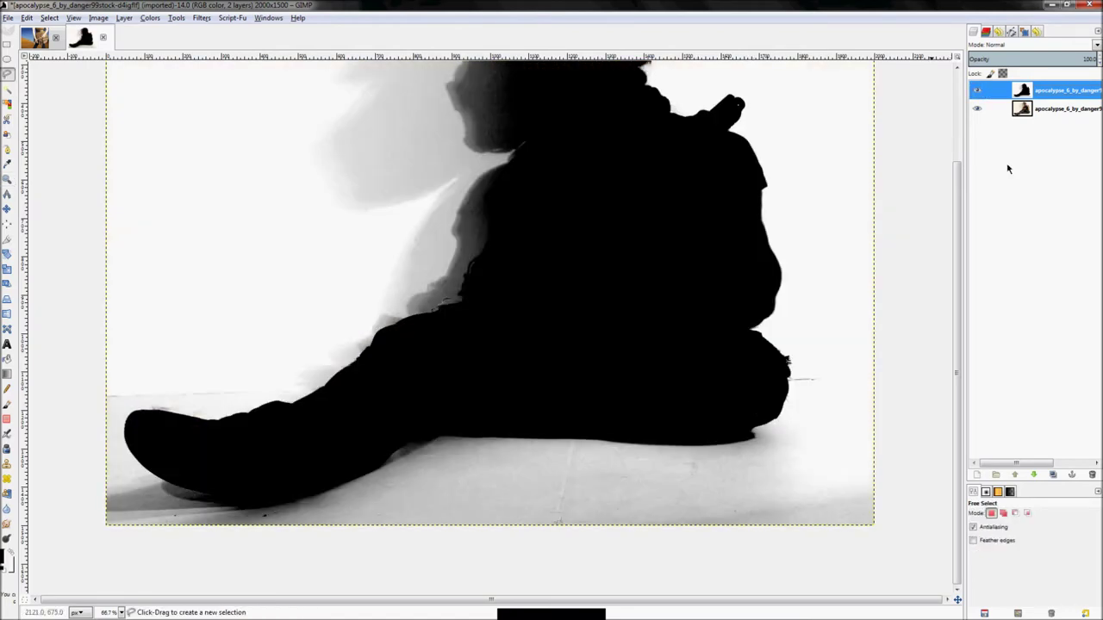
pyautogui.click(977, 92)
pyautogui.rightClick(982, 108)
pyautogui.click(977, 169)
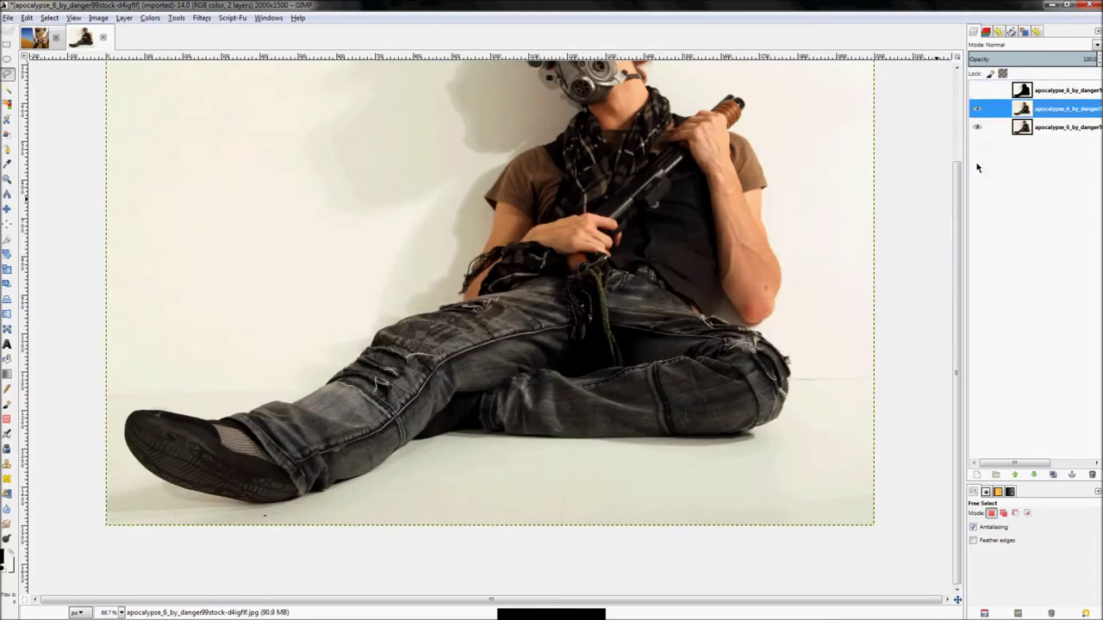
pyautogui.click(153, 18)
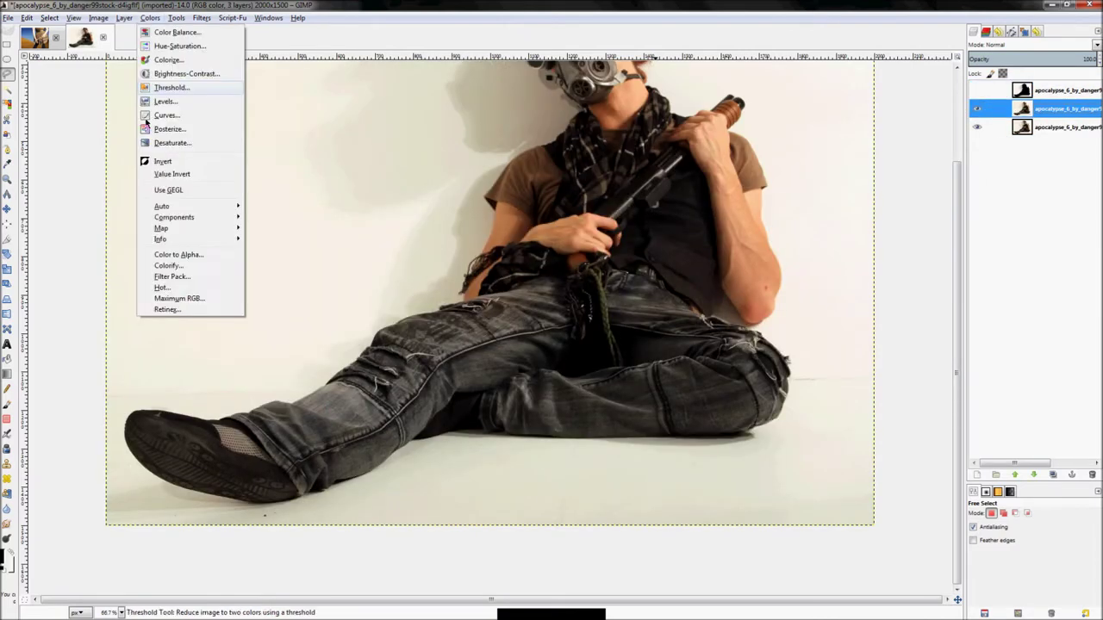
pyautogui.click(157, 143)
pyautogui.click(61, 114)
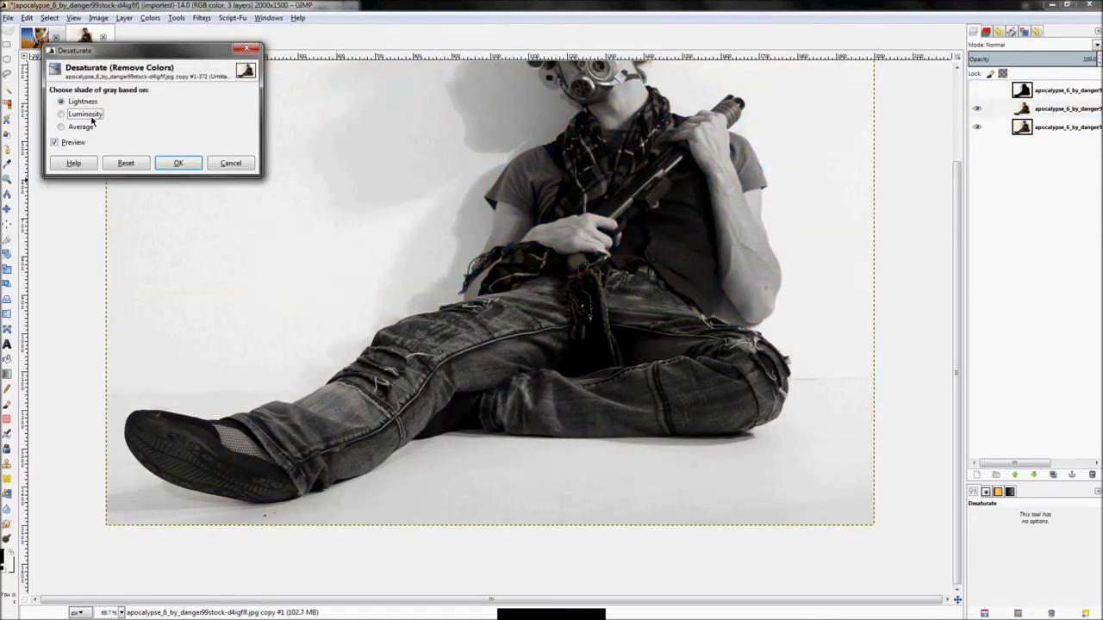
pyautogui.click(178, 162)
# - Try Levels on a lassoed area of the lower legs and floor, with black and white input levels both at 129
pyautogui.moveTo(85, 406)
pyautogui.mouseDown()
pyautogui.moveTo(216, 473)
pyautogui.moveTo(477, 416)
pyautogui.moveTo(787, 381)
pyautogui.moveTo(813, 404)
pyautogui.moveTo(831, 474)
pyautogui.moveTo(745, 568)
pyautogui.moveTo(166, 558)
pyautogui.moveTo(43, 488)
pyautogui.moveTo(86, 406)
pyautogui.mouseUp()
pyautogui.click(150, 18)
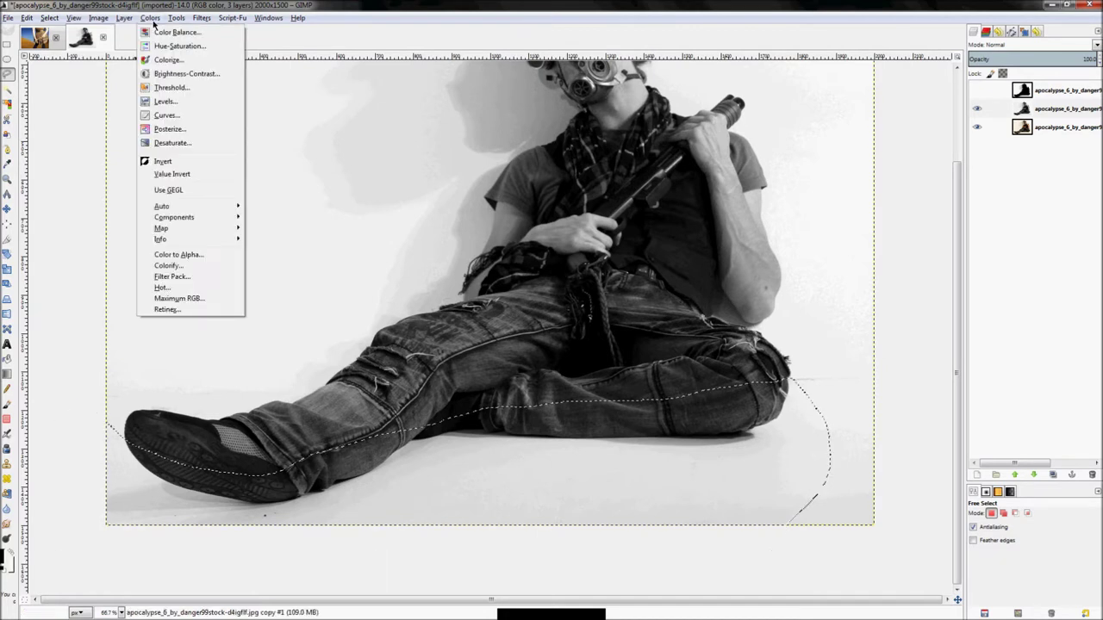
pyautogui.click(166, 102)
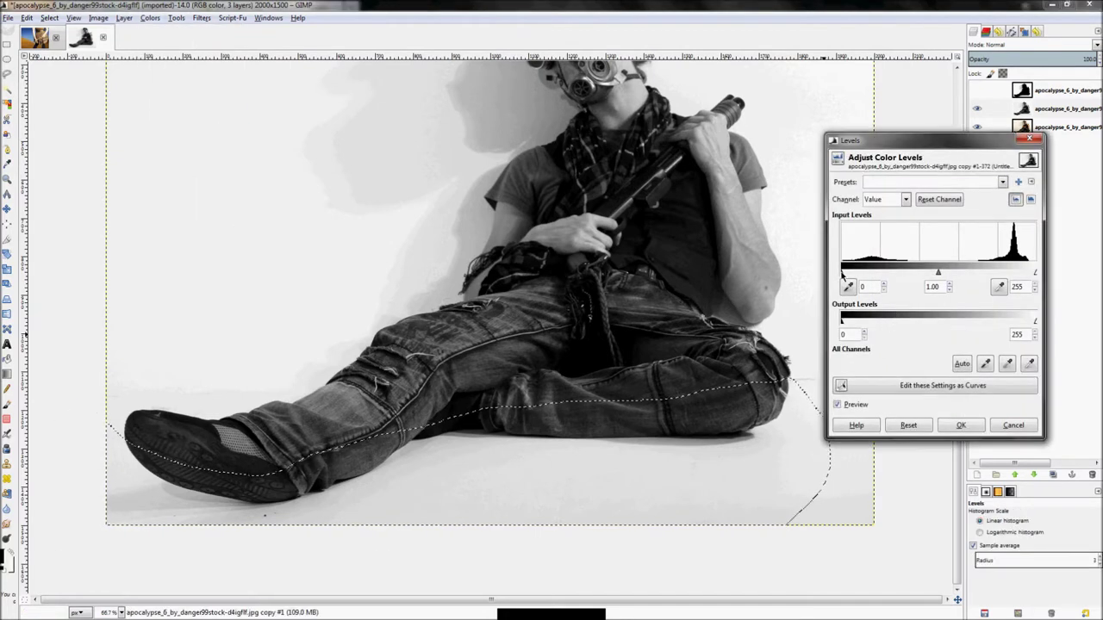
pyautogui.moveTo(842, 272); pyautogui.dragTo(898, 272)
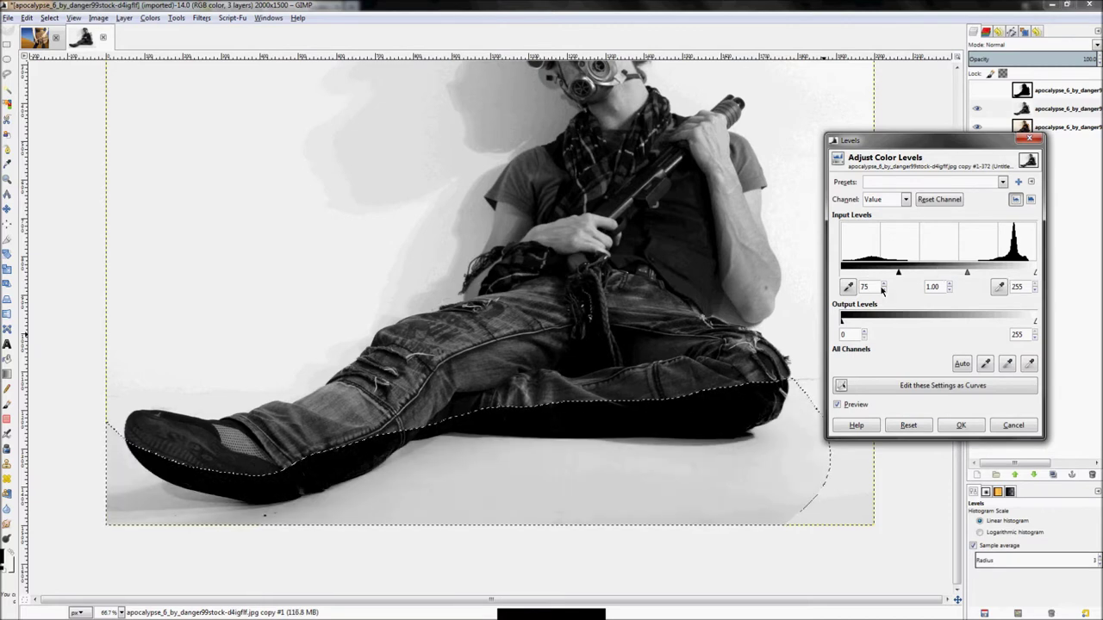
pyautogui.moveTo(898, 273)
pyautogui.mouseDown()
pyautogui.moveTo(879, 274)
pyautogui.moveTo(907, 273)
pyautogui.mouseUp()
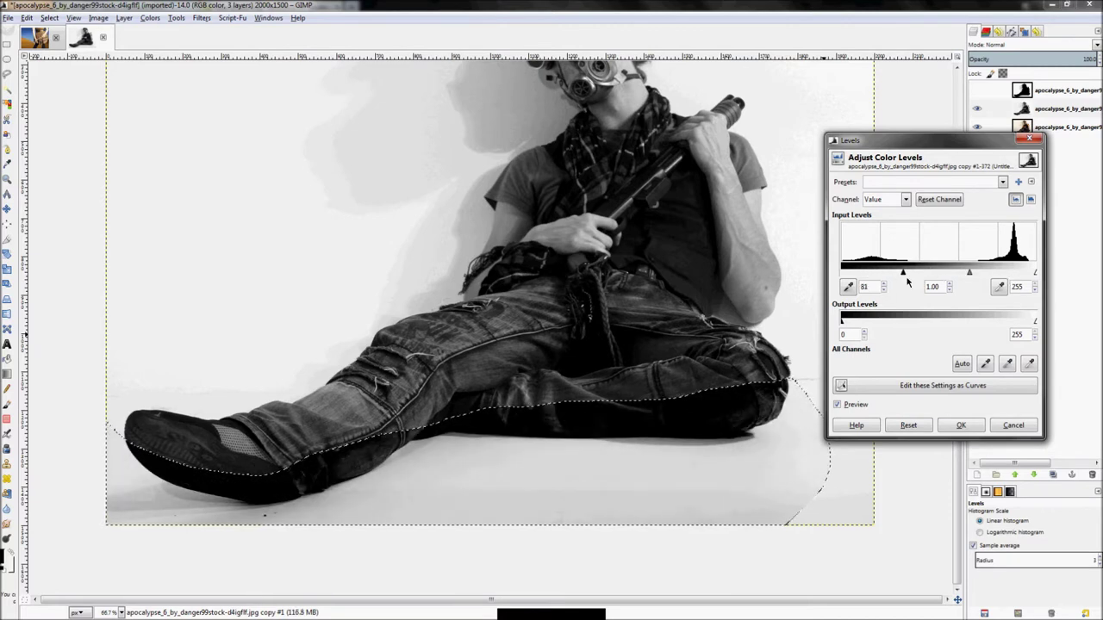
pyautogui.moveTo(1036, 273); pyautogui.dragTo(941, 281)
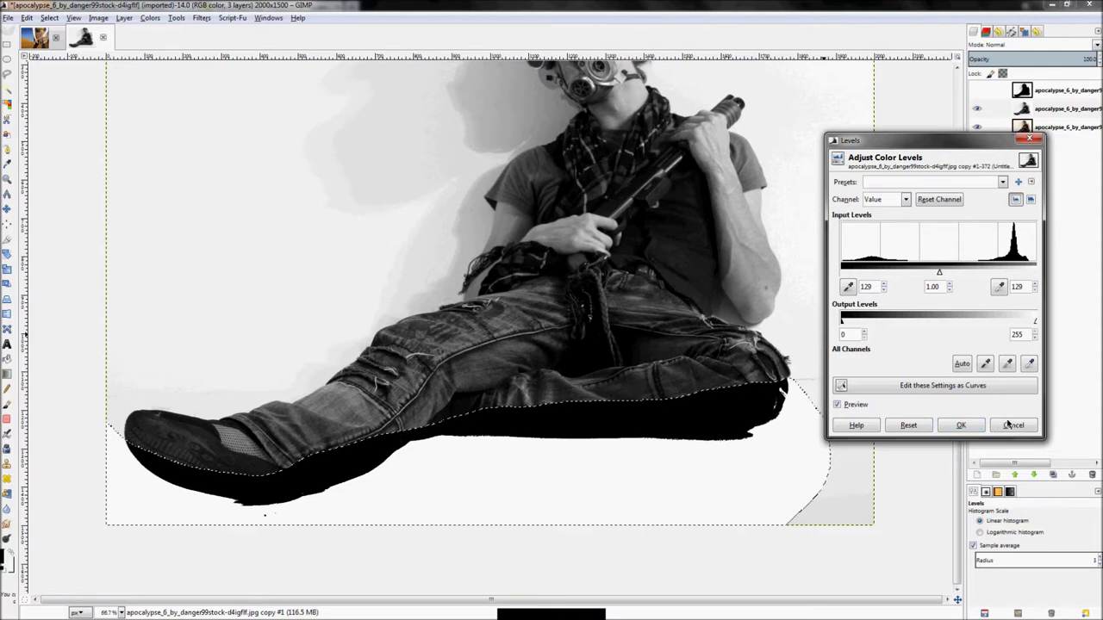
pyautogui.click(1014, 425)
# - Delete the desaturated layer copy and make the silhouette layer visible again
pyautogui.rightClick(1065, 109)
pyautogui.click(952, 213)
pyautogui.click(977, 90)
pyautogui.click(976, 90)
pyautogui.click(977, 91)
pyautogui.click(977, 91)
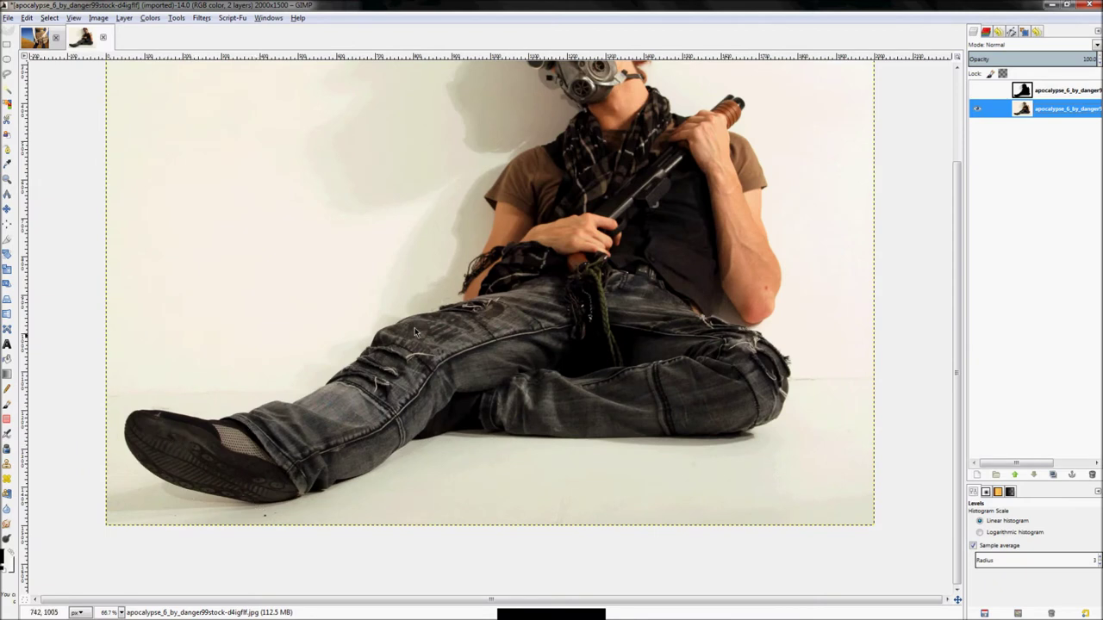
pyautogui.click(976, 90)
# - Lasso the background strip above the foot and shin, and apply Levels to the photo layer with white input 101
pyautogui.press('f')
pyautogui.moveTo(347, 324)
pyautogui.mouseDown()
pyautogui.moveTo(365, 367)
pyautogui.moveTo(225, 433)
pyautogui.moveTo(115, 404)
pyautogui.moveTo(69, 363)
pyautogui.moveTo(223, 325)
pyautogui.moveTo(347, 323)
pyautogui.mouseUp()
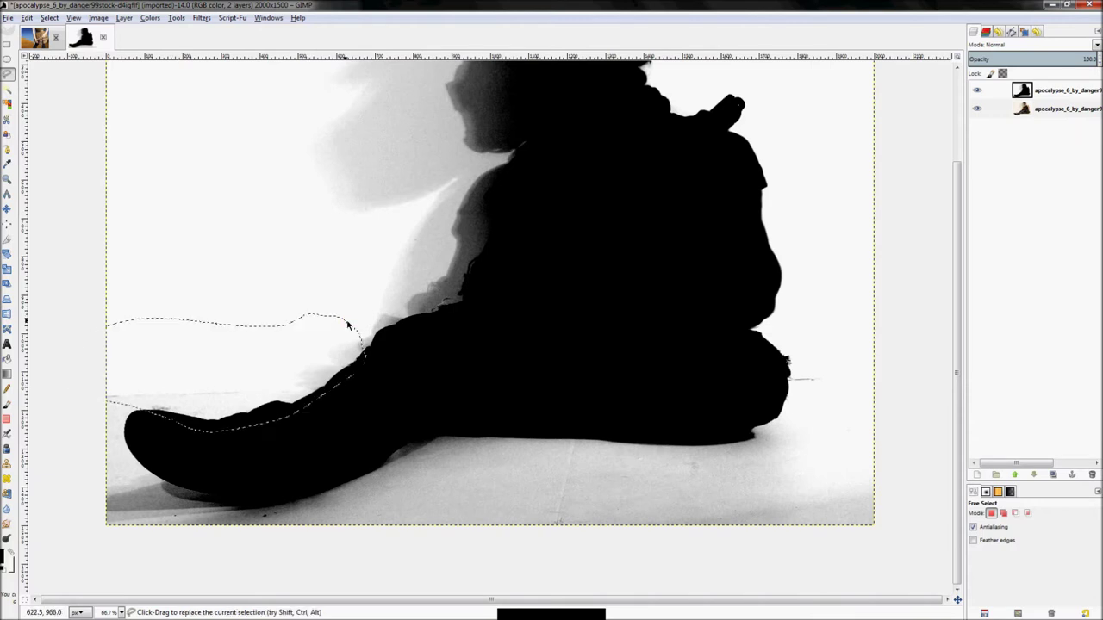
pyautogui.click(151, 18)
pyautogui.click(167, 102)
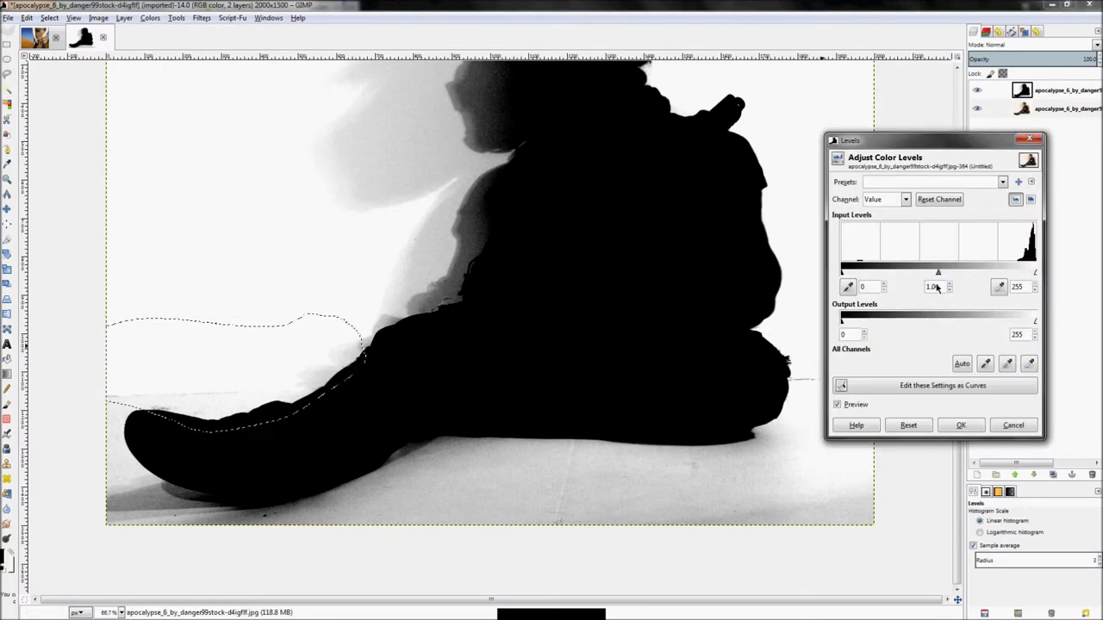
pyautogui.moveTo(1035, 274)
pyautogui.mouseDown()
pyautogui.moveTo(846, 274)
pyautogui.moveTo(919, 273)
pyautogui.mouseUp()
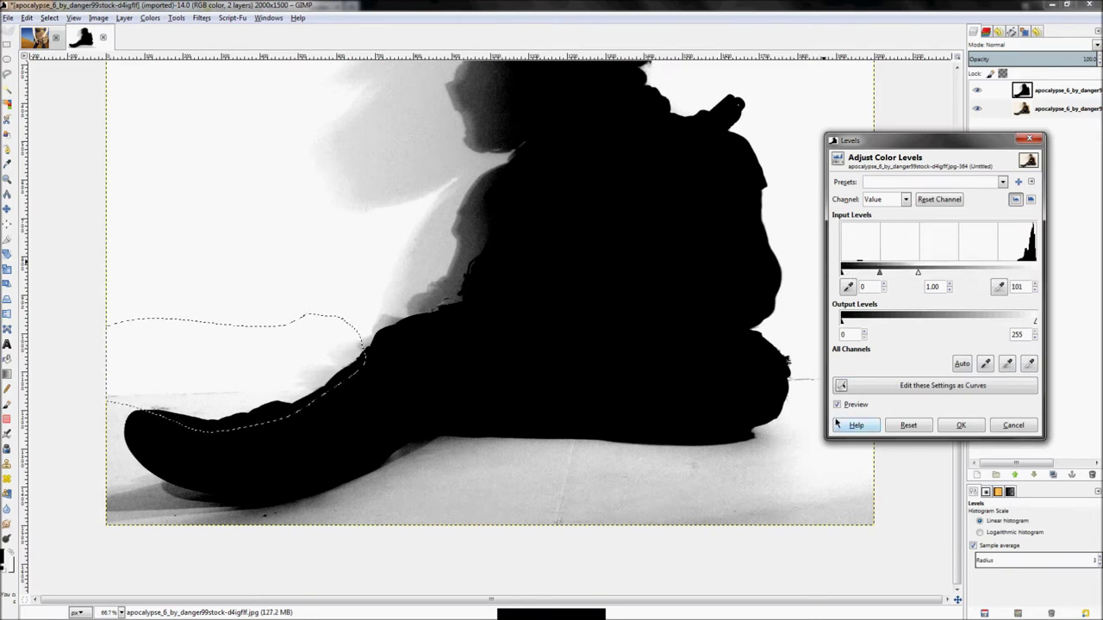
pyautogui.click(961, 424)
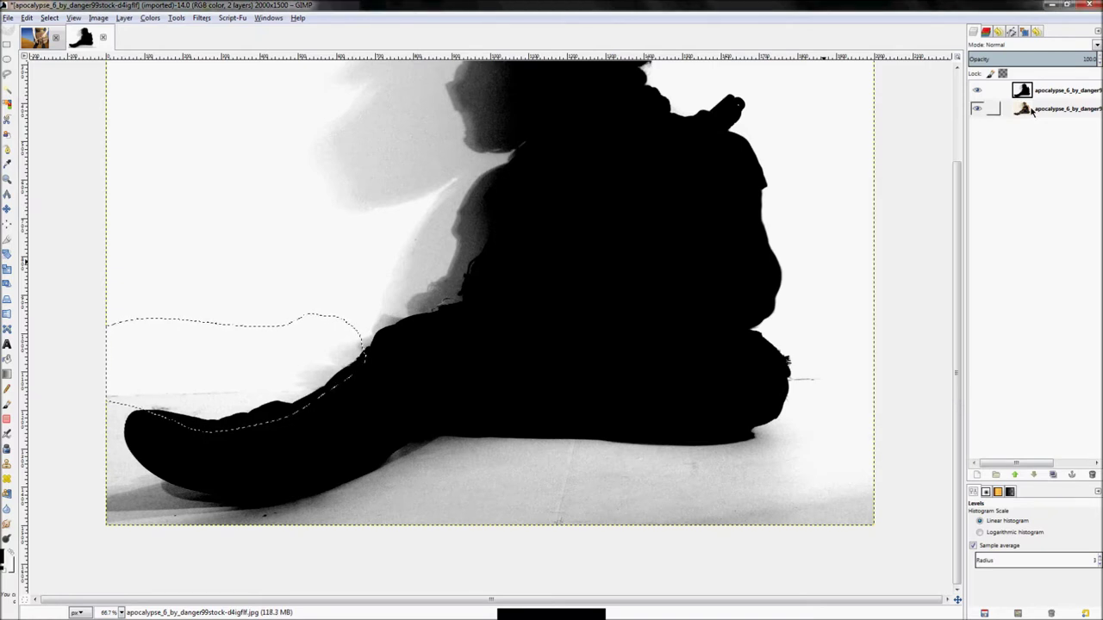
# - Apply Levels to the silhouette layer in the strip above the foot and shin with the white input at 174
pyautogui.click(1035, 95)
pyautogui.click(150, 17)
pyautogui.click(170, 97)
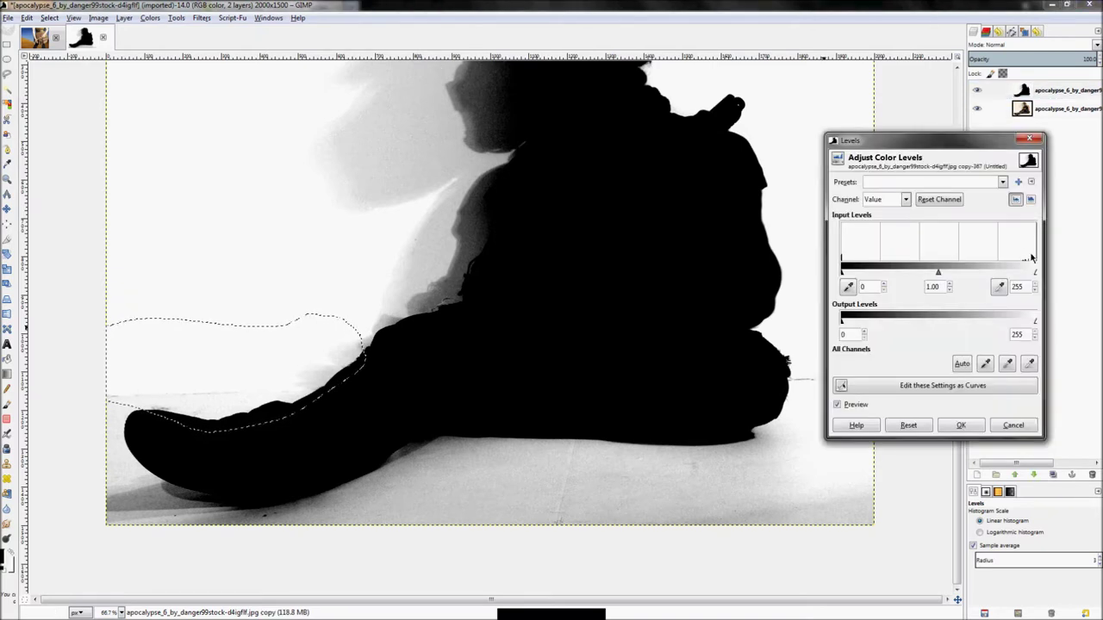
pyautogui.moveTo(1034, 272); pyautogui.dragTo(976, 277)
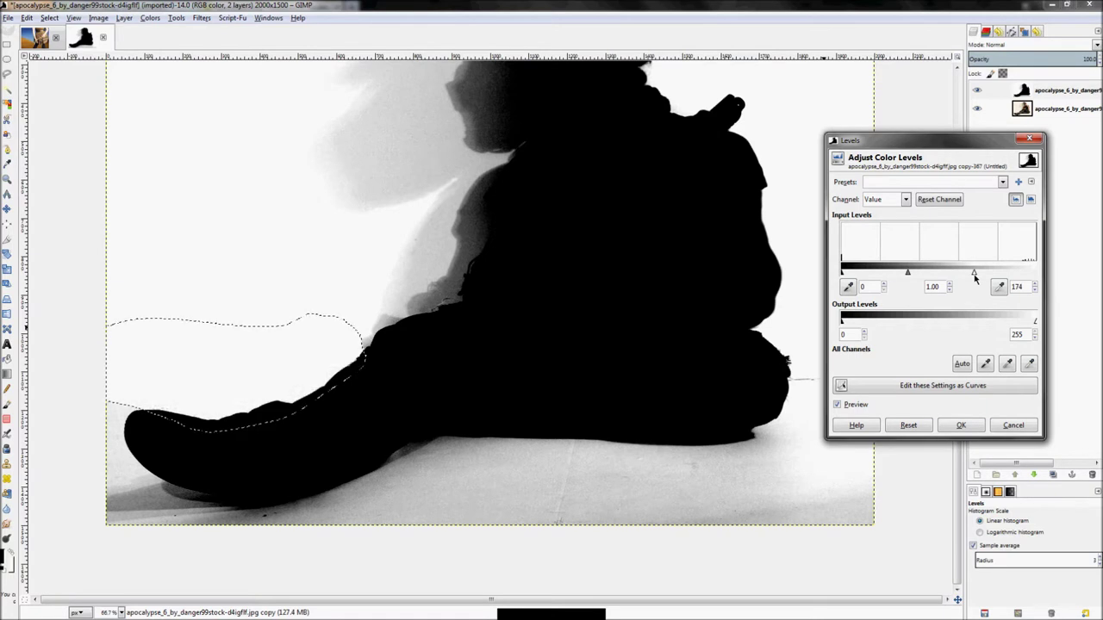
pyautogui.click(961, 425)
pyautogui.hotkey('ctrl', 'shift', 'a')
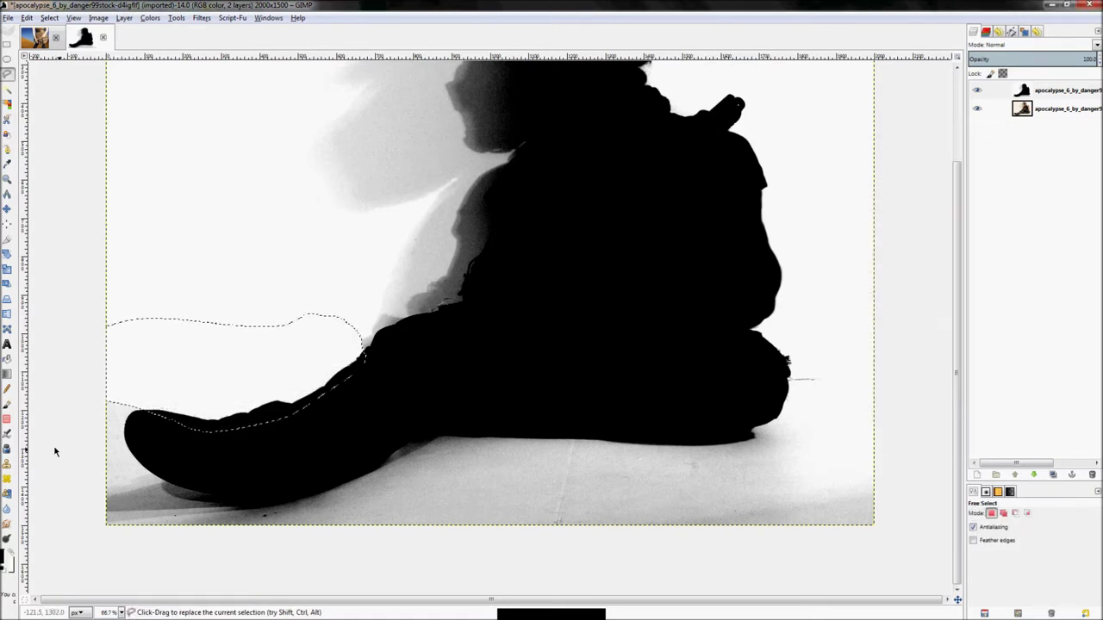
# - Lasso the background around the shoe's toe on the silhouette layer and apply Levels with the white input at 192
pyautogui.moveTo(97, 403)
pyautogui.mouseDown()
pyautogui.moveTo(124, 397)
pyautogui.moveTo(149, 426)
pyautogui.moveTo(142, 450)
pyautogui.moveTo(155, 462)
pyautogui.moveTo(143, 478)
pyautogui.moveTo(95, 481)
pyautogui.moveTo(95, 404)
pyautogui.mouseUp()
pyautogui.click(150, 18)
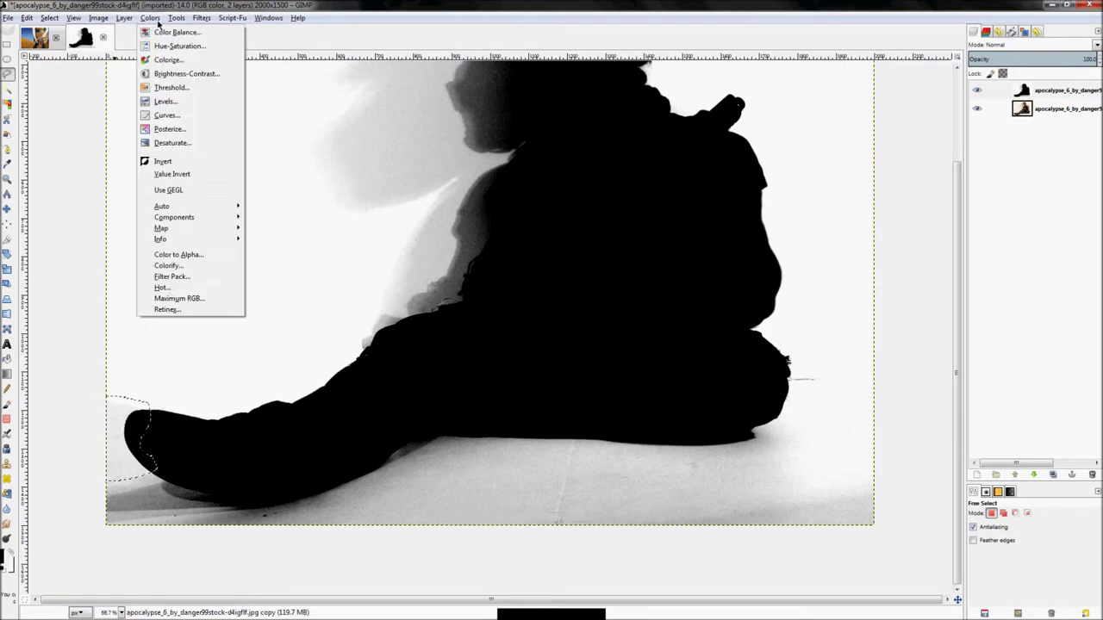
pyautogui.click(164, 102)
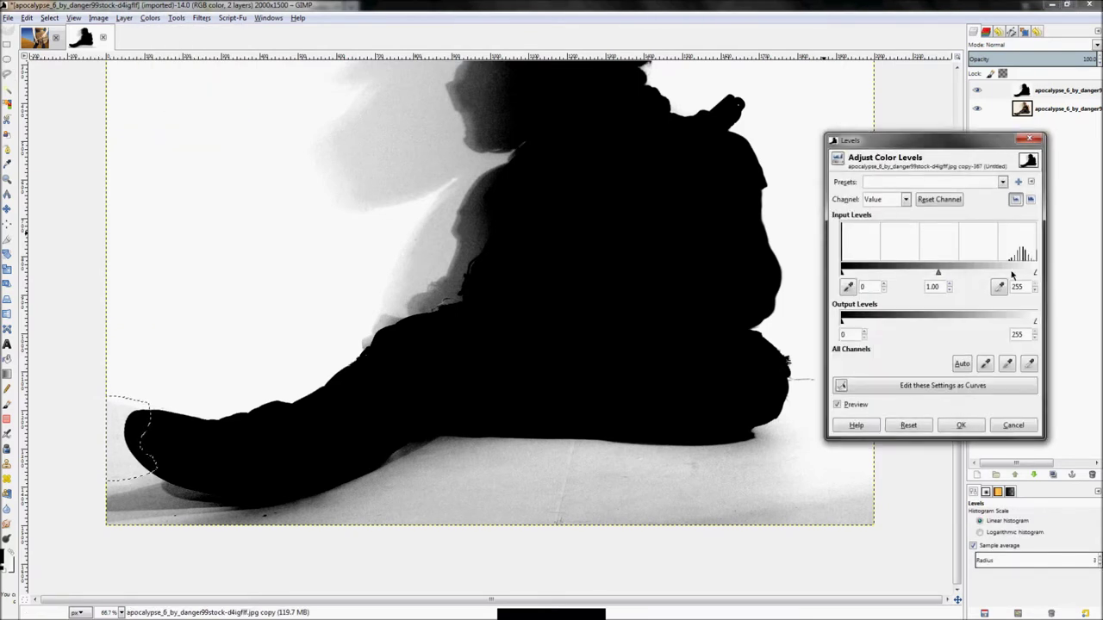
pyautogui.moveTo(1038, 276); pyautogui.dragTo(989, 274)
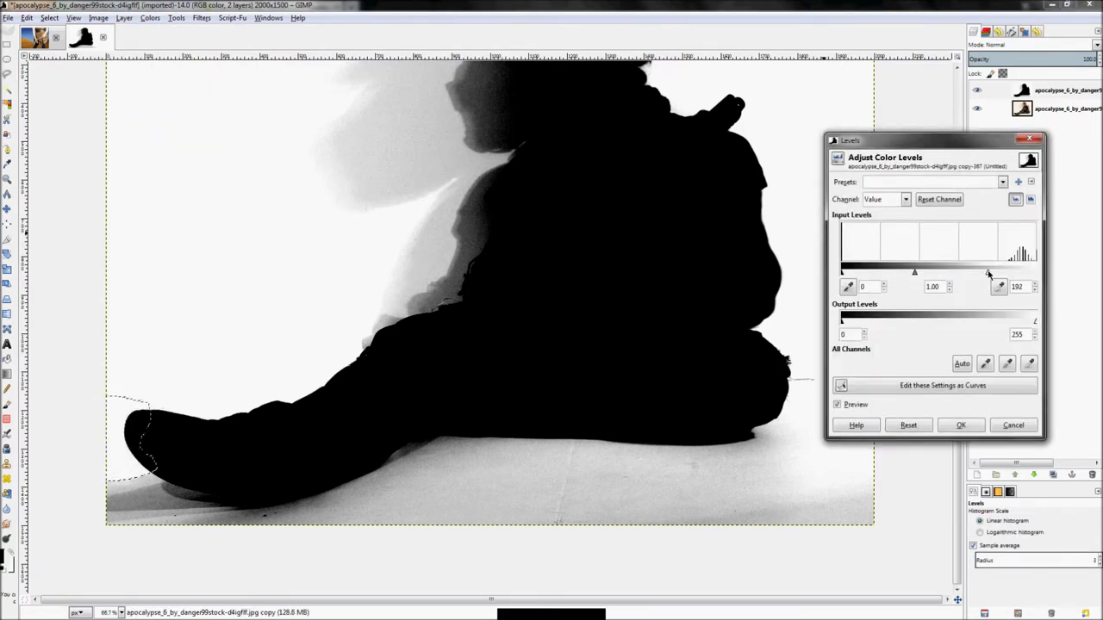
pyautogui.click(961, 425)
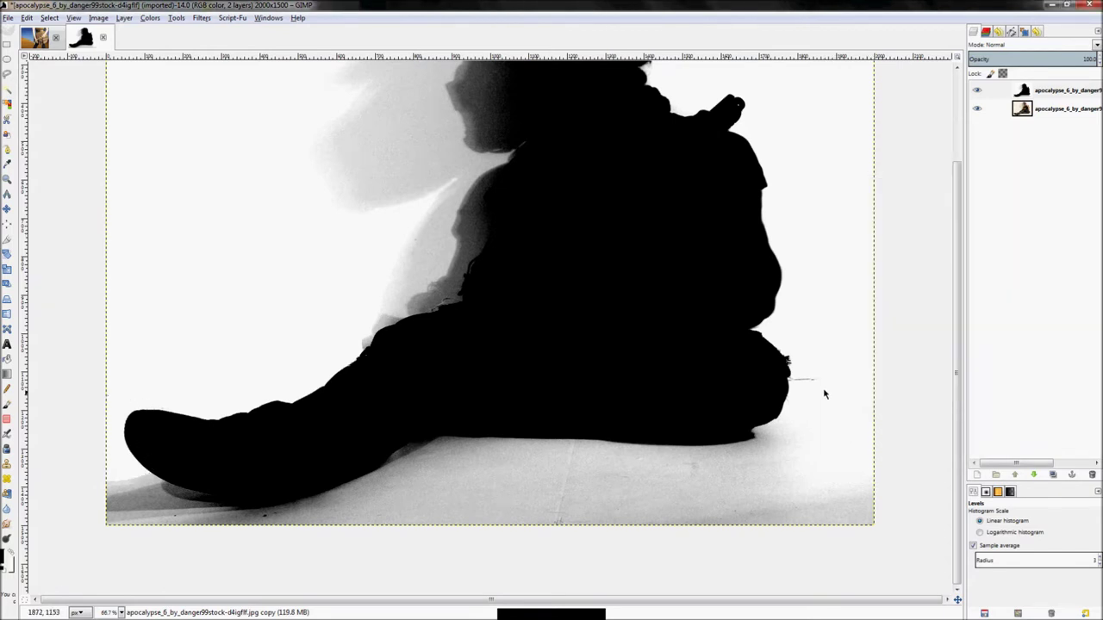
# - Paint white over the stray line and loose threads beside the bent knee on the silhouette layer, using brush size 29 for the threads
pyautogui.scroll(5, 826, 392)
pyautogui.press('p')
pyautogui.moveTo(798, 361); pyautogui.dragTo(740, 369)
pyautogui.hotkey('ctrl', 'z')
pyautogui.press('x')
pyautogui.moveTo(853, 351); pyautogui.dragTo(622, 350)
pyautogui.hotkey('shift', '[')
pyautogui.hotkey('shift', '[')
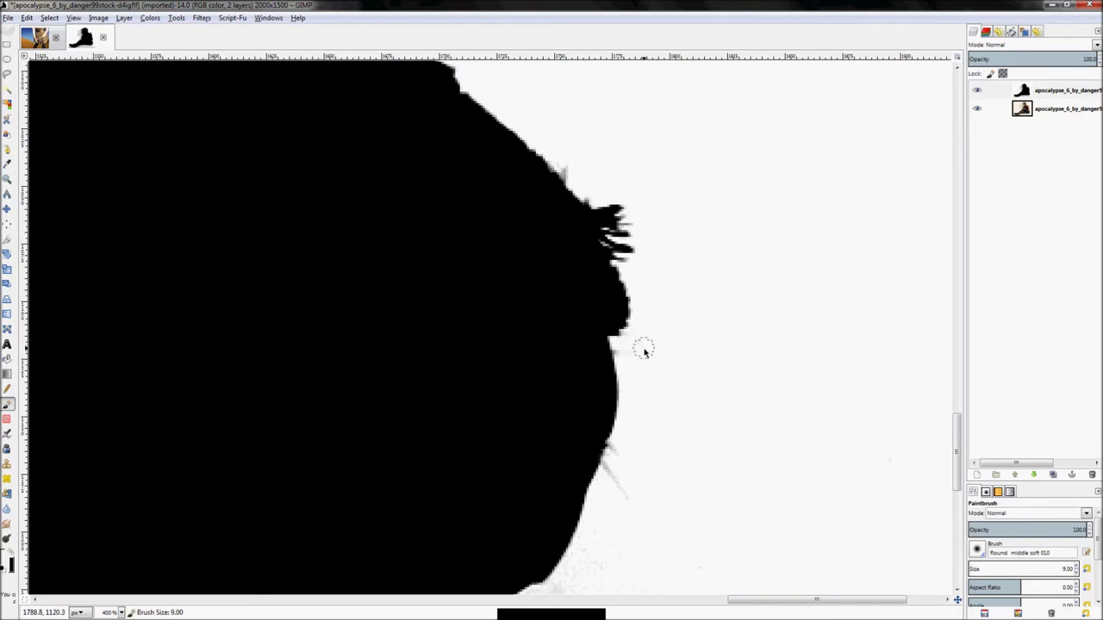
pyautogui.press('}')
pyautogui.press('}')
pyautogui.moveTo(623, 426); pyautogui.dragTo(628, 467)
pyautogui.press('z')
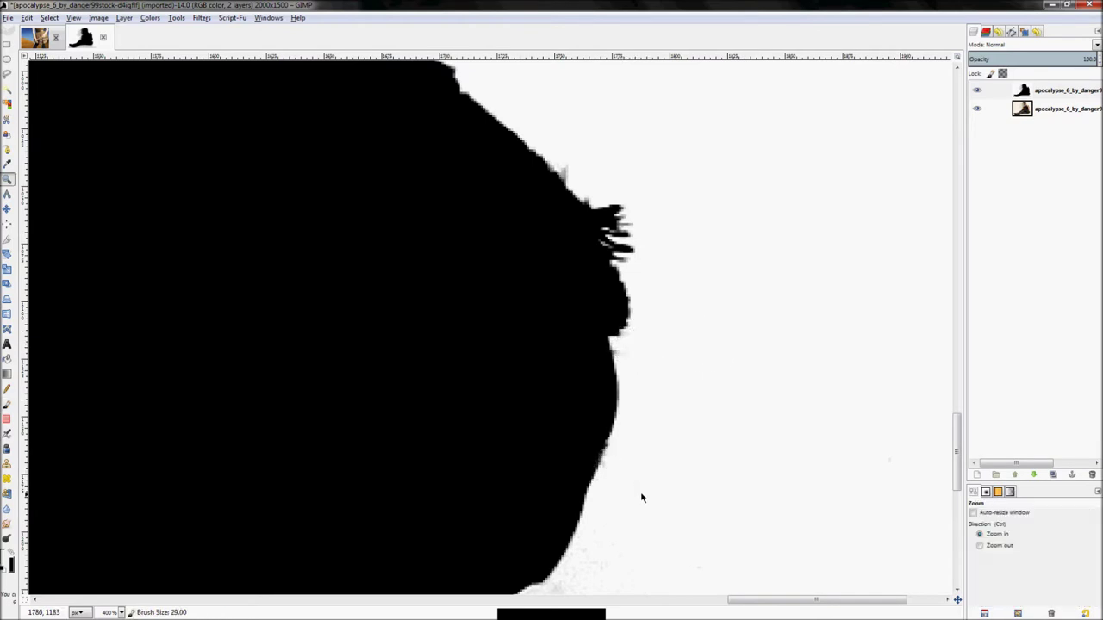
pyautogui.hotkey('shift', 'ctrl', 'j')
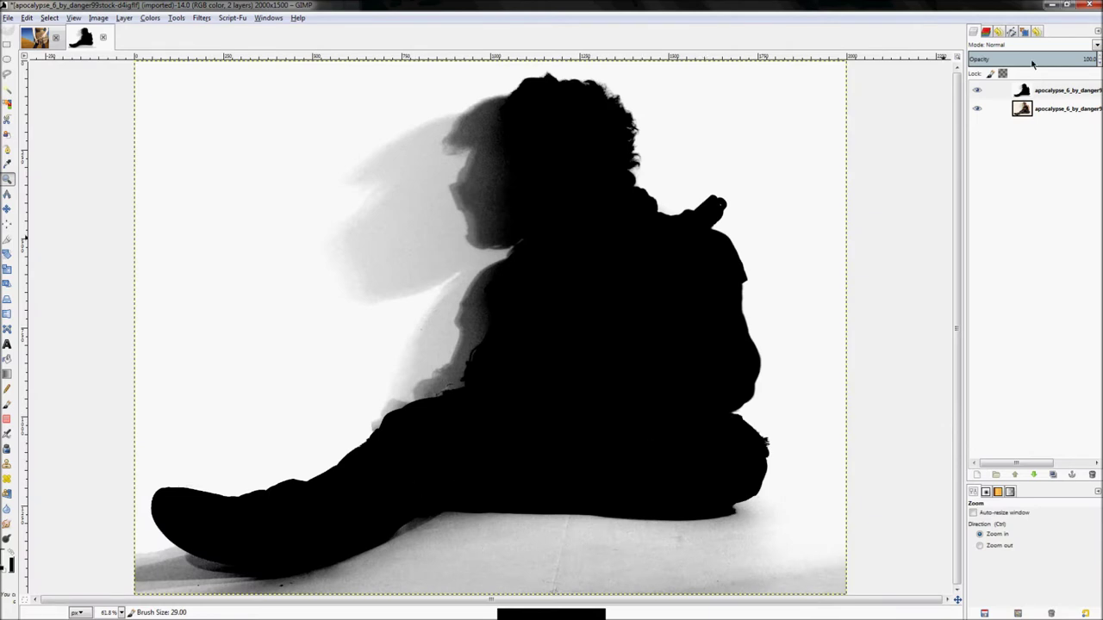
# - Hide the silhouette layer and start a path at the underside of the bent knee in the photo
pyautogui.click(977, 89)
pyautogui.click(721, 555)
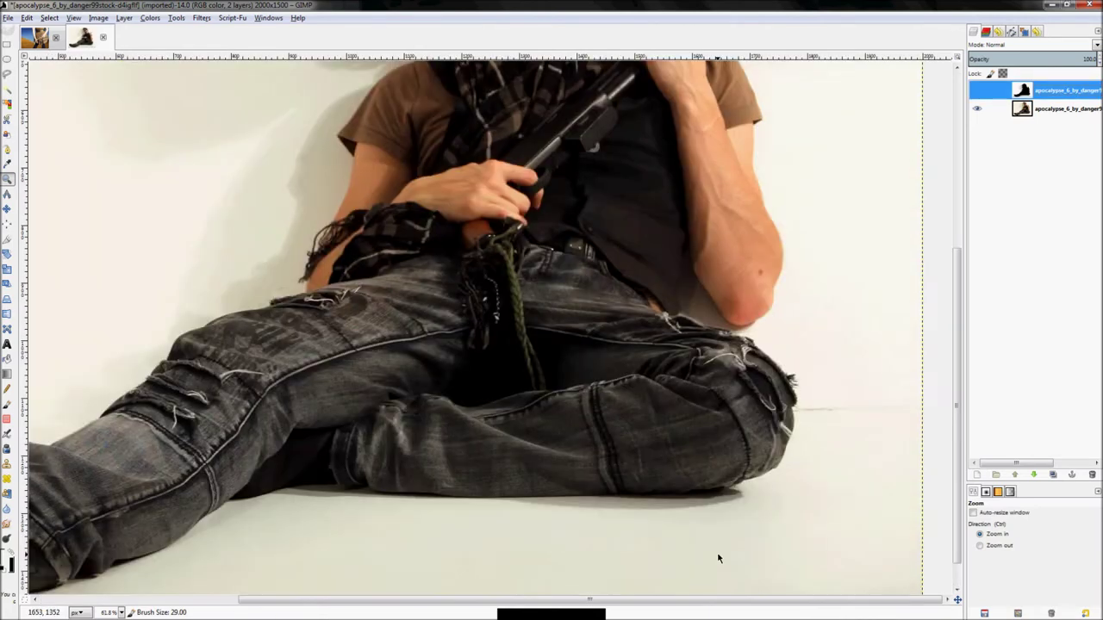
pyautogui.click(720, 556)
pyautogui.click(720, 556)
pyautogui.click(7, 150)
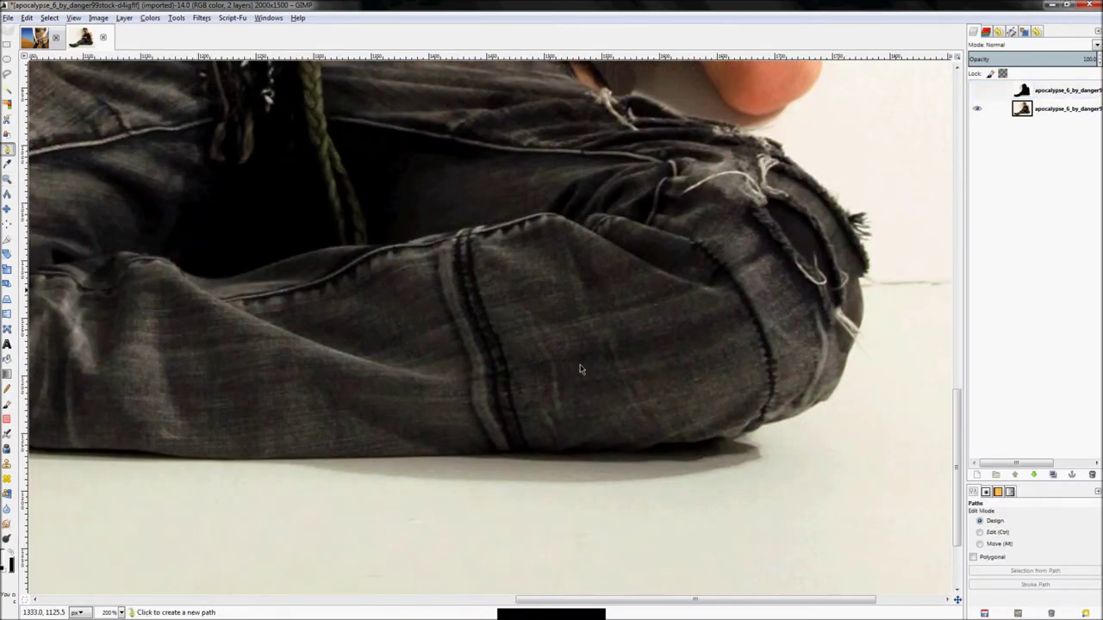
pyautogui.click(771, 421)
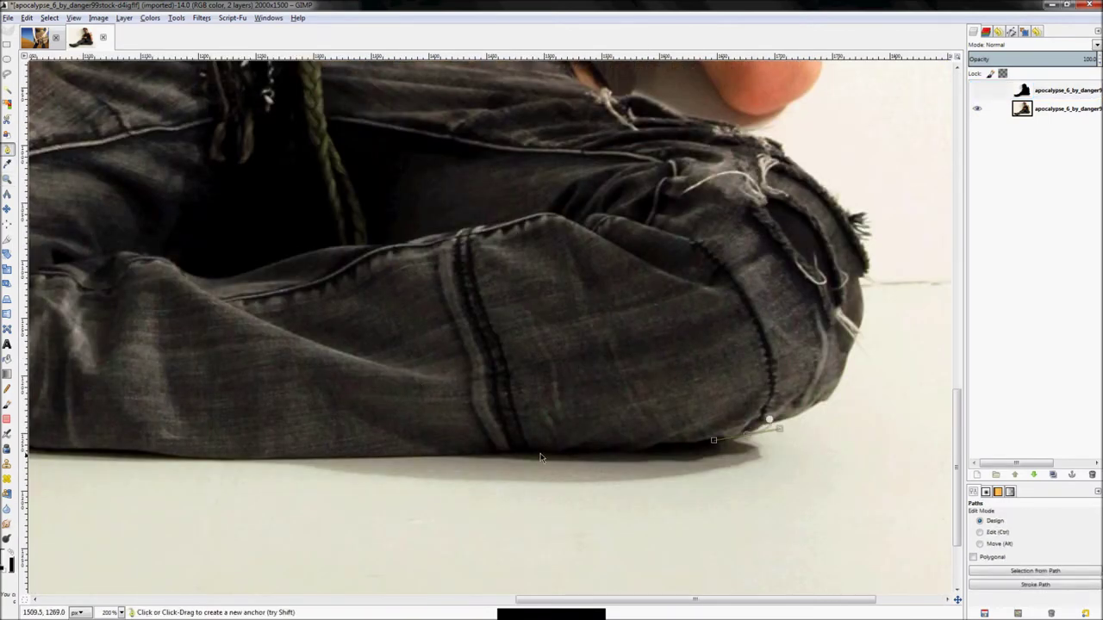
pyautogui.scroll(-3, 327, 466)
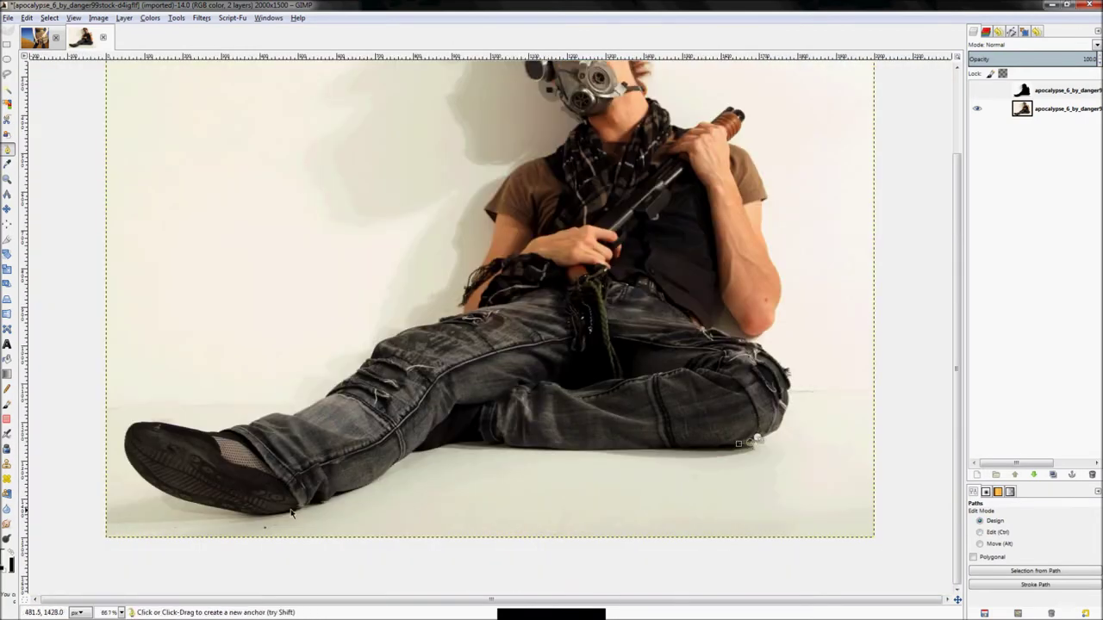
pyautogui.click(977, 91)
pyautogui.click(978, 91)
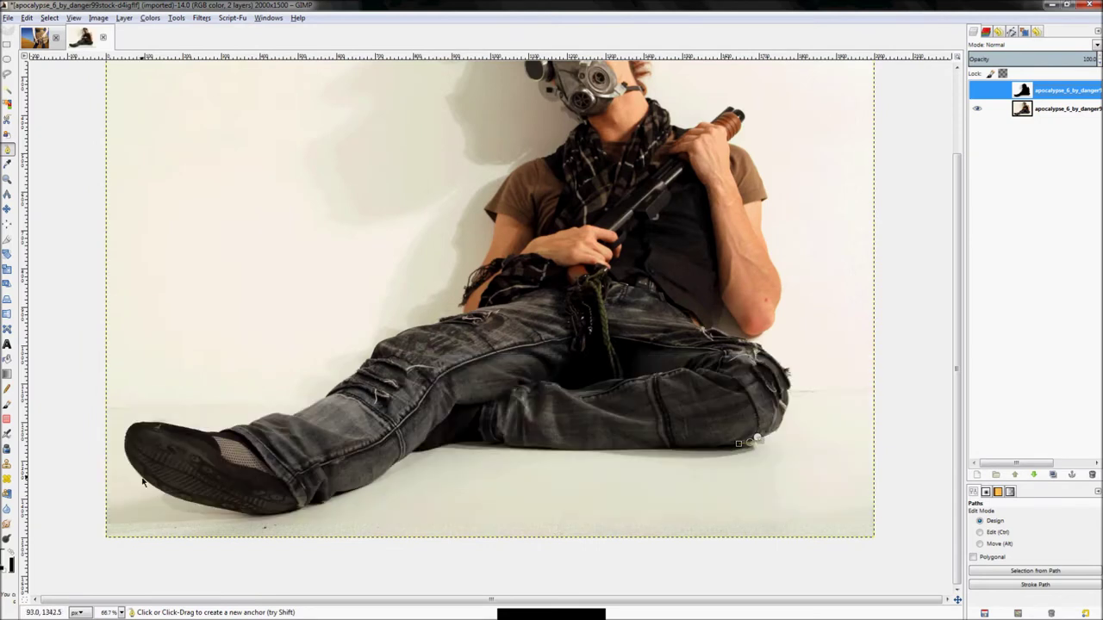
pyautogui.click(141, 477)
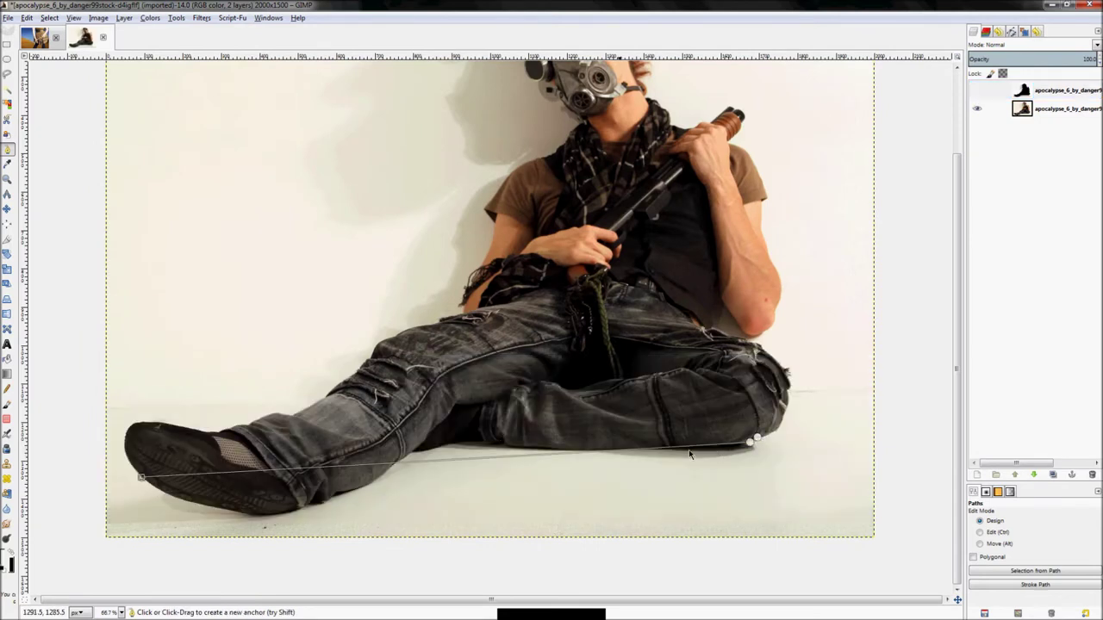
pyautogui.hotkey('ctrl', 'z')
# - Trace the path along the lower edge of both legs from the bent knee to the sole of the shoe
pyautogui.click(725, 449)
pyautogui.click(663, 450)
pyautogui.click(634, 449)
pyautogui.click(596, 447)
pyautogui.click(541, 449)
pyautogui.click(511, 449)
pyautogui.click(487, 443)
pyautogui.click(479, 443)
pyautogui.click(328, 497)
pyautogui.click(304, 504)
pyautogui.click(287, 514)
pyautogui.click(252, 514)
pyautogui.moveTo(197, 504); pyautogui.dragTo(206, 477)
pyautogui.click(283, 443)
pyautogui.moveTo(385, 412); pyautogui.dragTo(487, 398)
pyautogui.hotkey('ctrl', 'z')
pyautogui.hotkey('ctrl', 'z')
pyautogui.hotkey('ctrl', 'z')
pyautogui.hotkey('ctrl', 'z')
pyautogui.hotkey('ctrl', 'z')
pyautogui.hotkey('ctrl', 'z')
pyautogui.hotkey('ctrl', 'z')
pyautogui.hotkey('ctrl', 'z')
pyautogui.hotkey('ctrl', 'z')
pyautogui.hotkey('ctrl', 'z')
pyautogui.hotkey('ctrl', 'z')
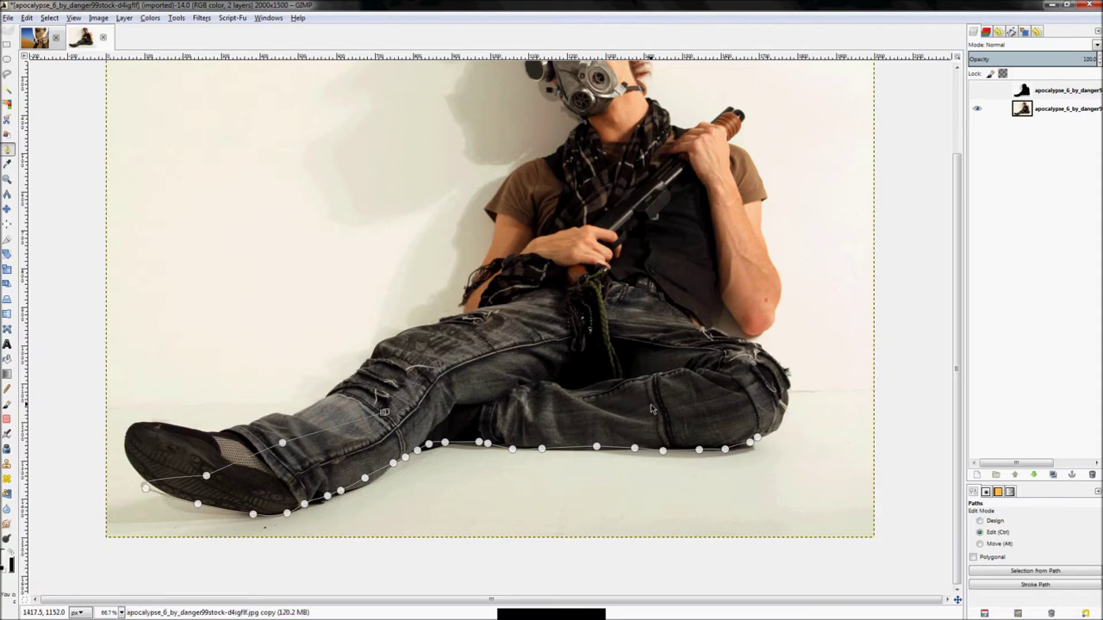
pyautogui.hotkey('ctrl', 'z')
pyautogui.hotkey('ctrl', 'z')
pyautogui.hotkey('ctrl', 'z')
pyautogui.hotkey('ctrl', 'z')
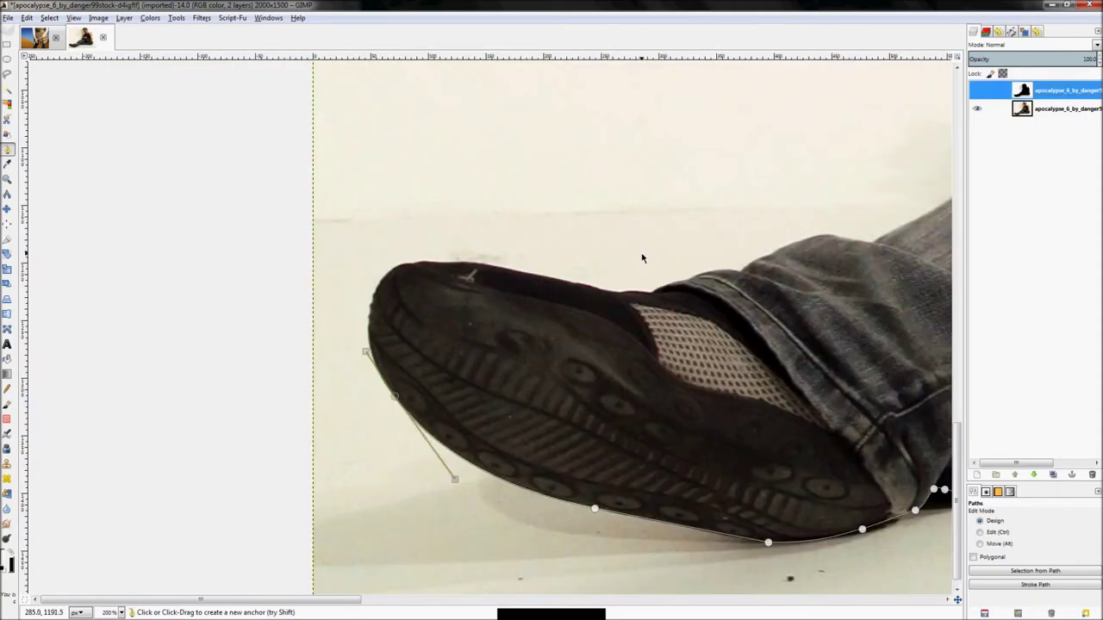
# - Continue the path from the toe around the outside of the canvas below the floor and back towards the bent knee
pyautogui.press('1')
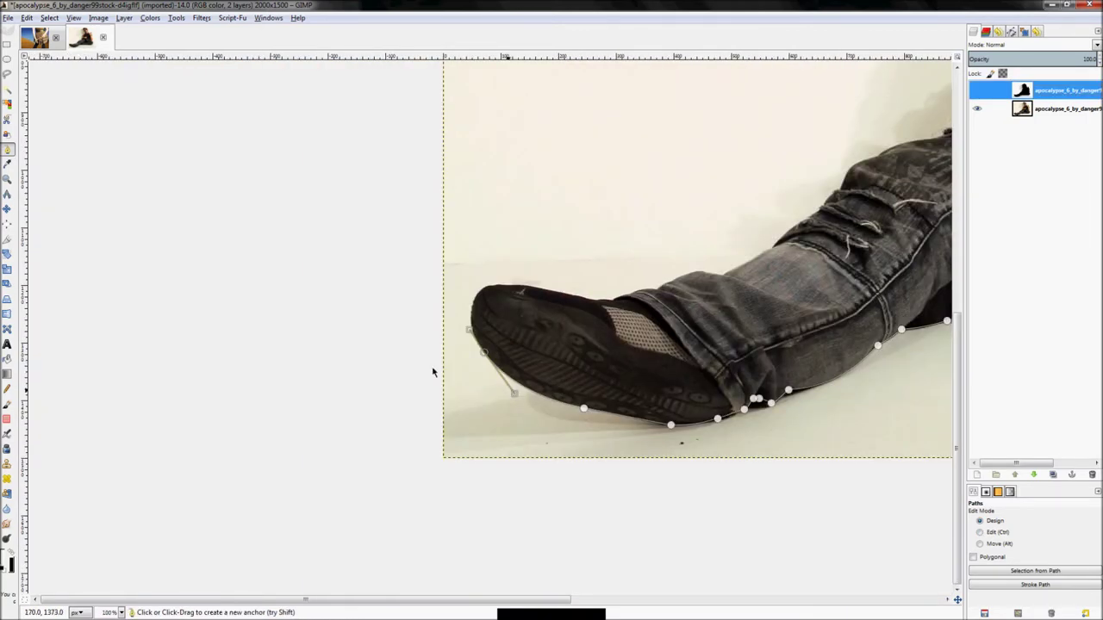
pyautogui.press('-')
pyautogui.press('-')
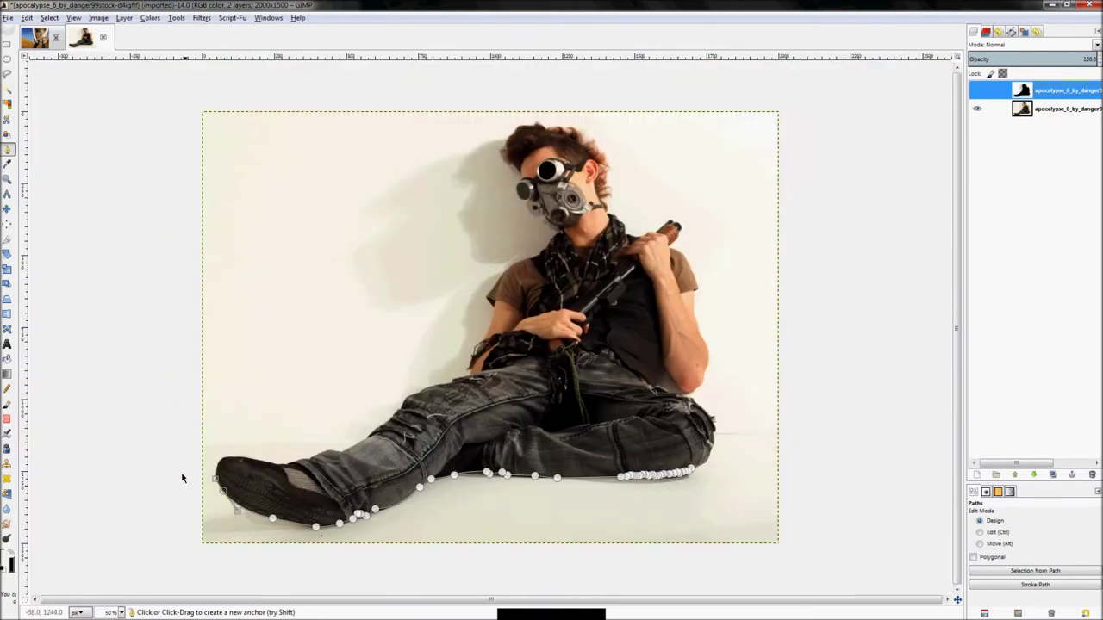
pyautogui.click(170, 478)
pyautogui.click(170, 546)
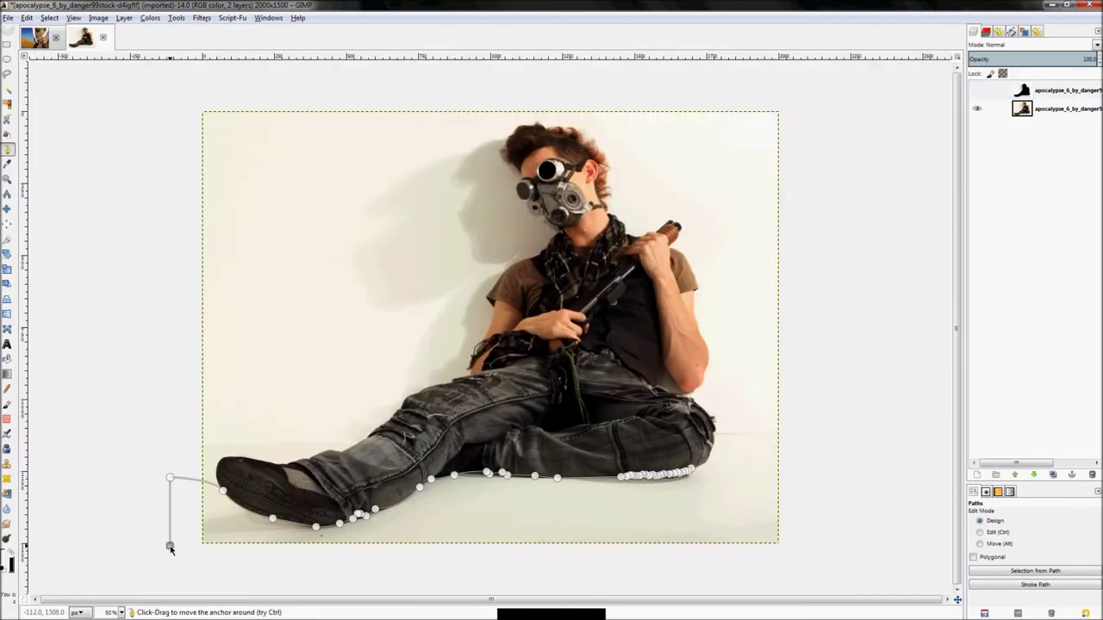
pyautogui.click(260, 581)
pyautogui.click(500, 586)
pyautogui.click(769, 581)
pyautogui.click(882, 539)
pyautogui.click(829, 449)
pyautogui.click(977, 91)
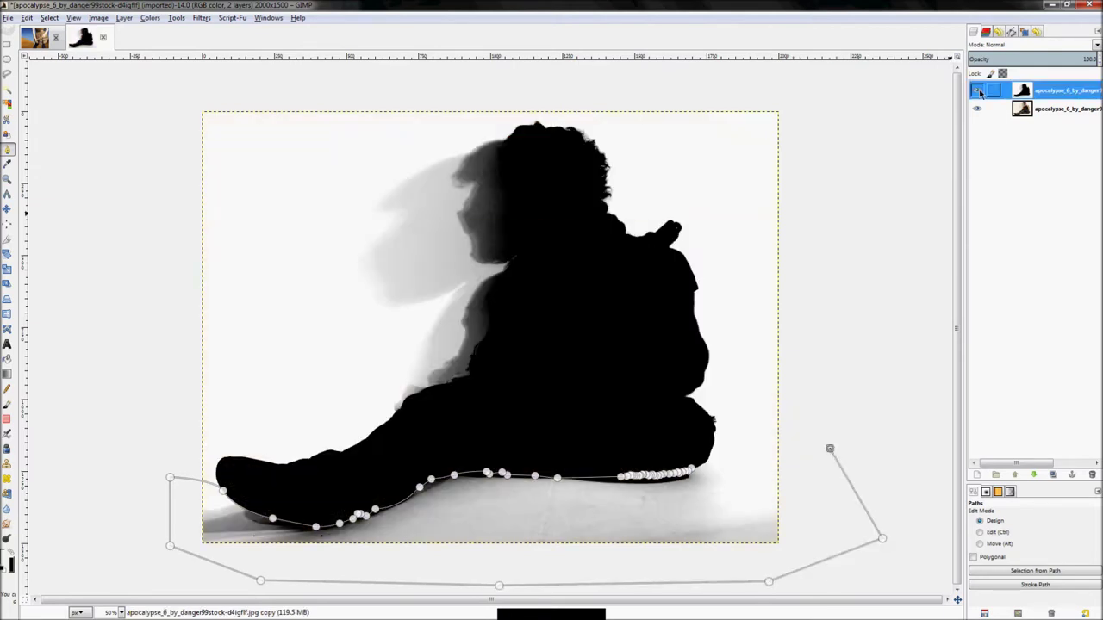
pyautogui.click(977, 90)
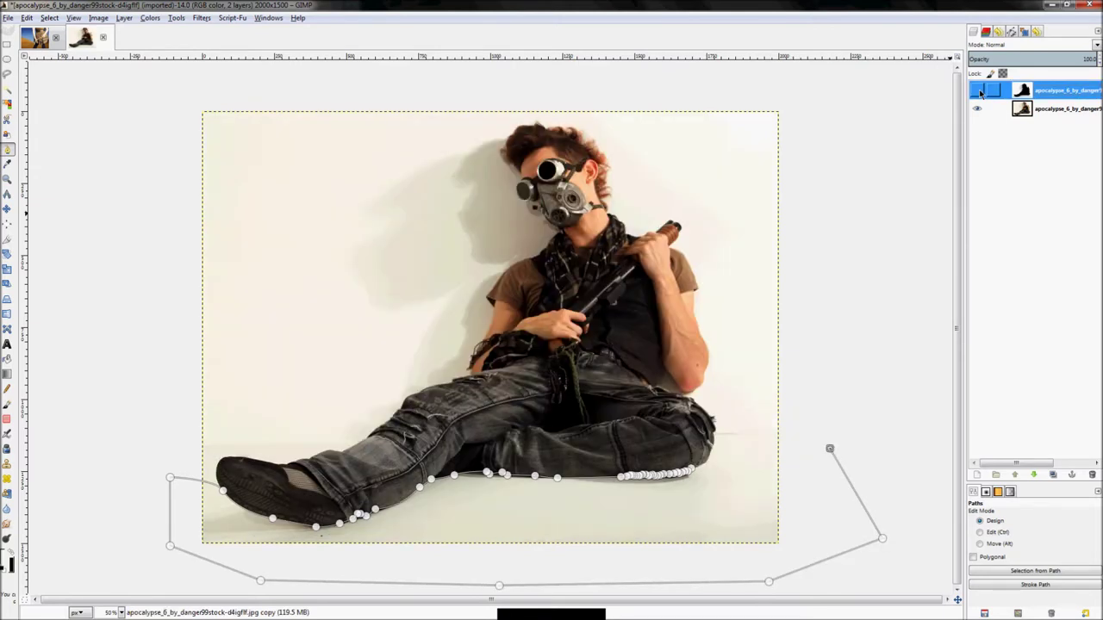
pyautogui.click(754, 436)
# - Add path anchors along the lower curve of the bent knee and move the misplaced anchor near the seam onto the fabric edge
pyautogui.scroll(2, 527, 421)
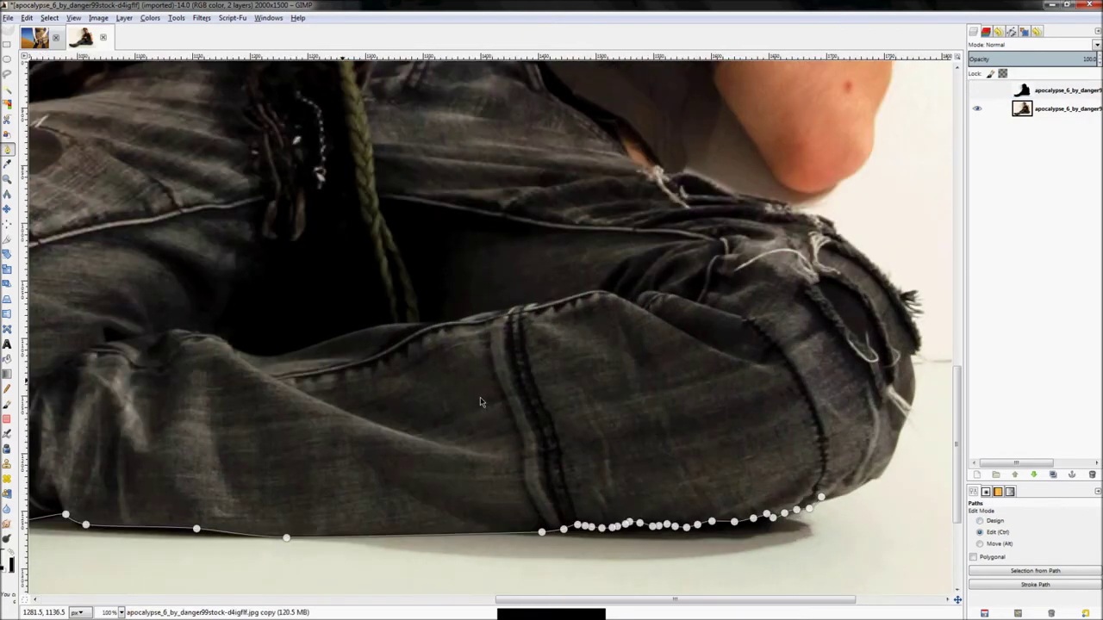
pyautogui.scroll(4, 778, 443)
pyautogui.click(739, 419)
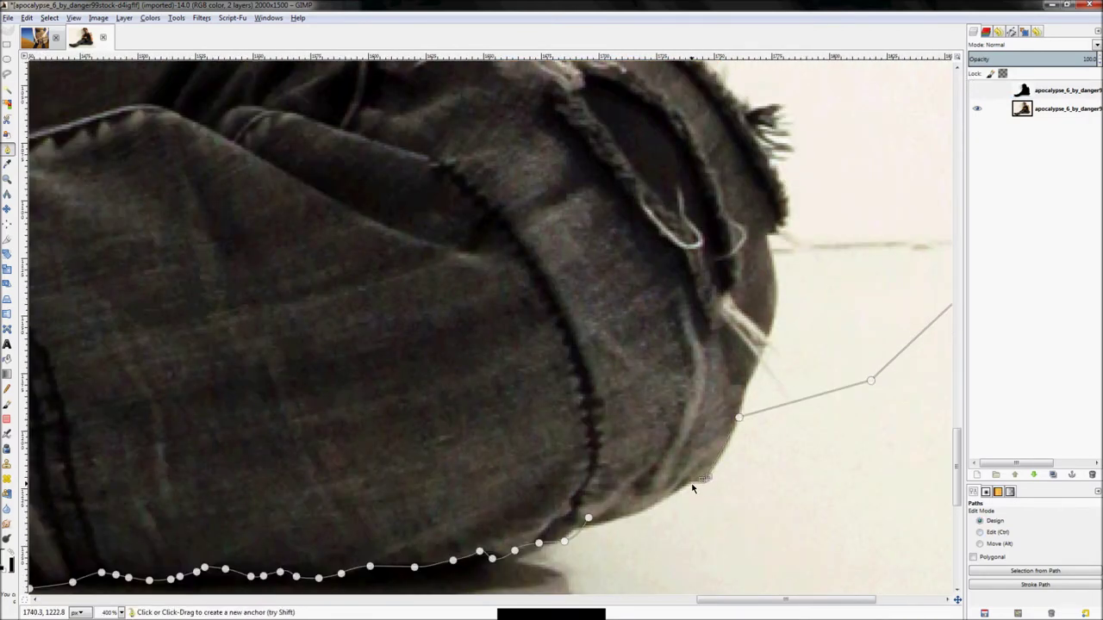
pyautogui.scroll(1, 660, 508)
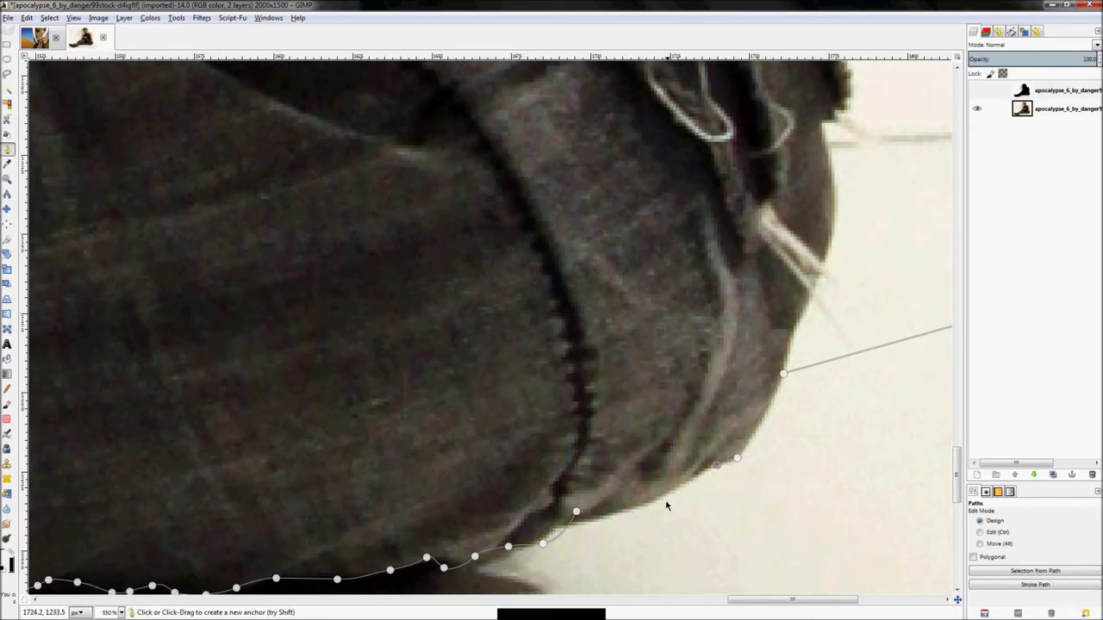
pyautogui.scroll(1, 667, 508)
pyautogui.click(681, 480)
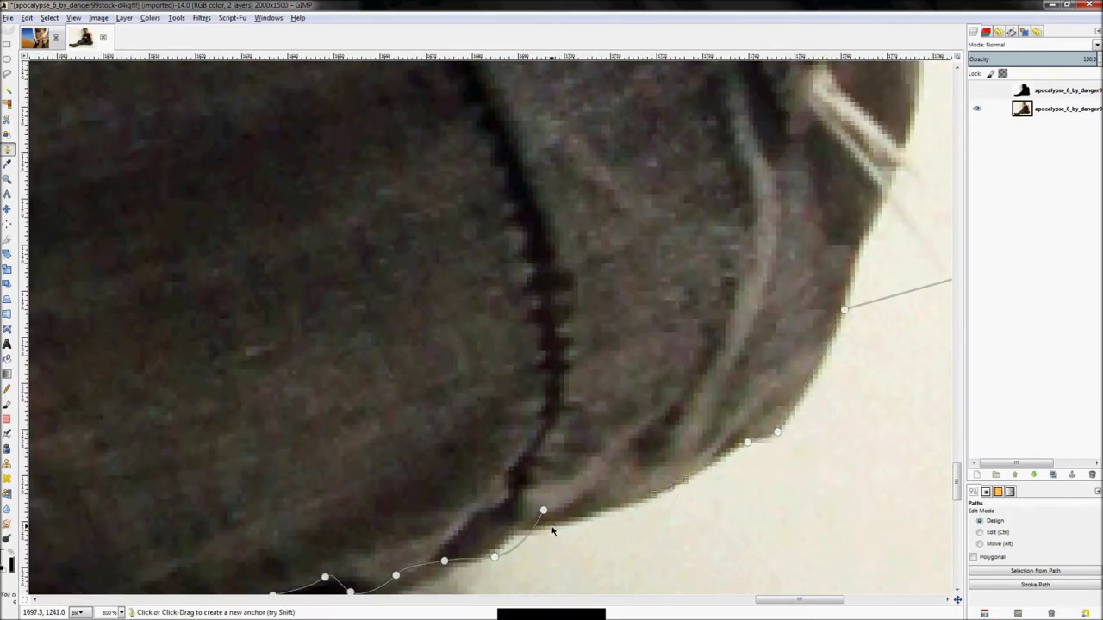
pyautogui.moveTo(548, 514); pyautogui.dragTo(505, 541)
pyautogui.click(670, 489)
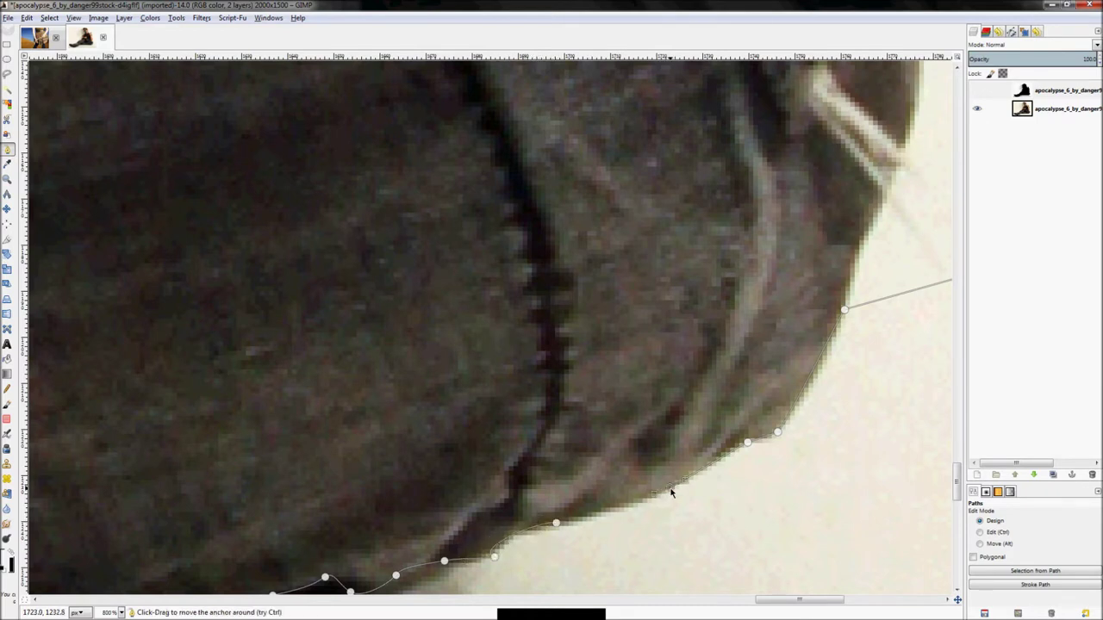
pyautogui.click(566, 523)
pyautogui.keyDown('ctrl'); pyautogui.scroll(-8, 704, 377); pyautogui.keyUp('ctrl')
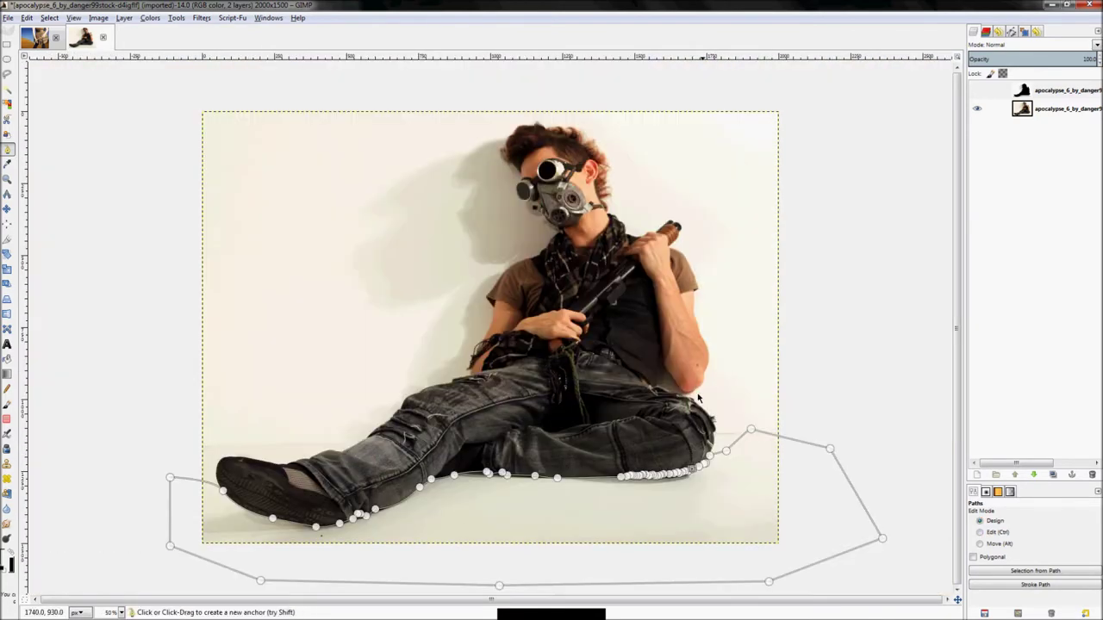
# - Convert the floor path to a selection, fill it with white on the visible silhouette layer, and clear the selection
pyautogui.hotkey('shift', 'v')
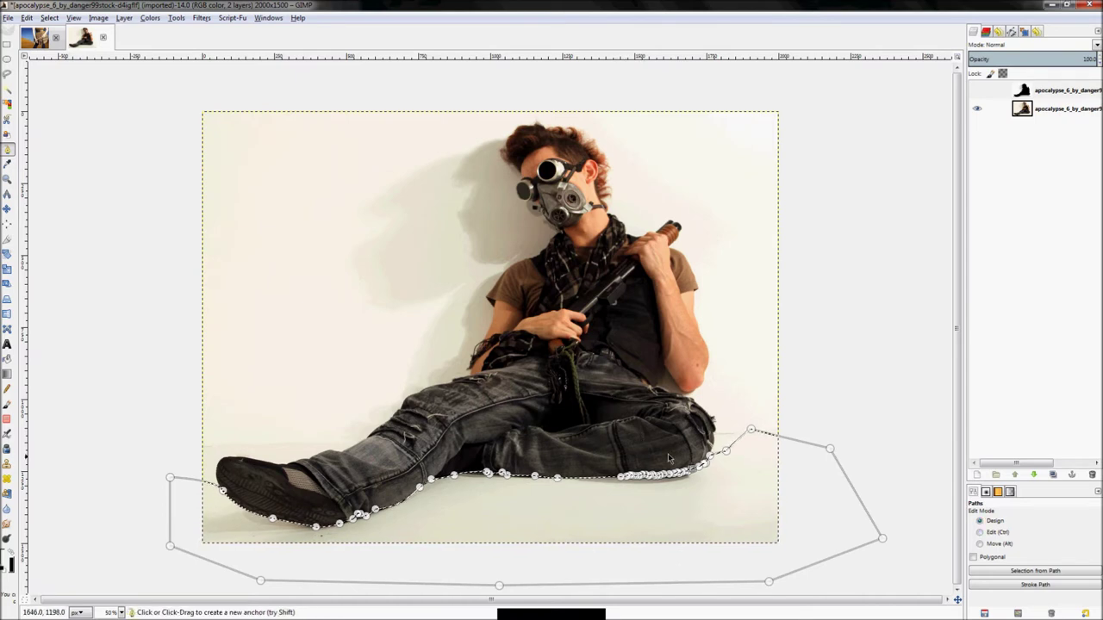
pyautogui.click(977, 90)
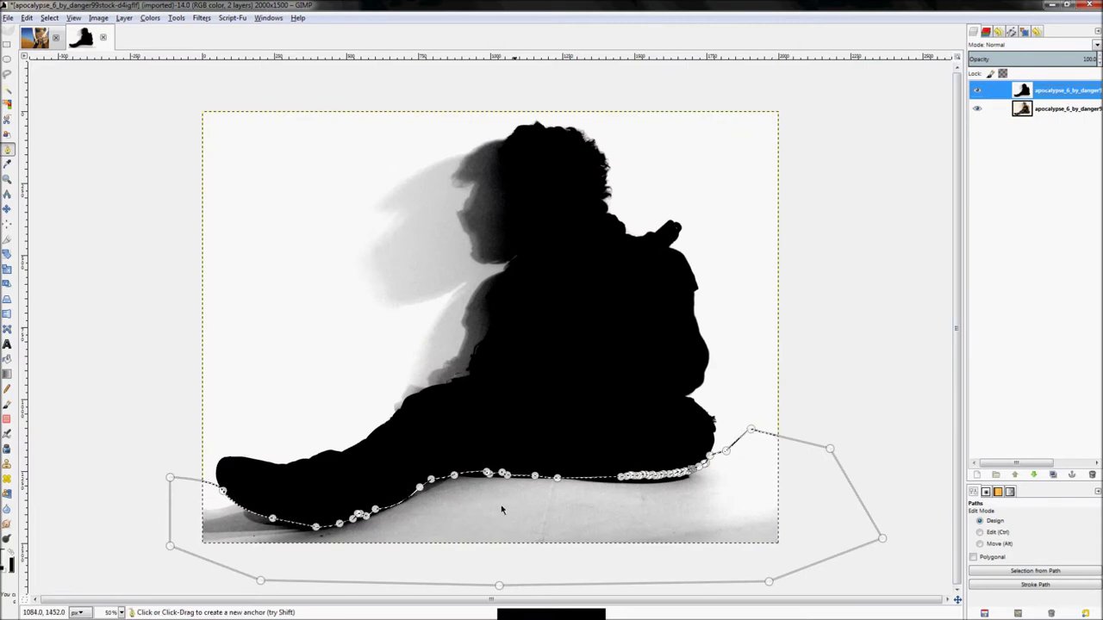
pyautogui.click(8, 360)
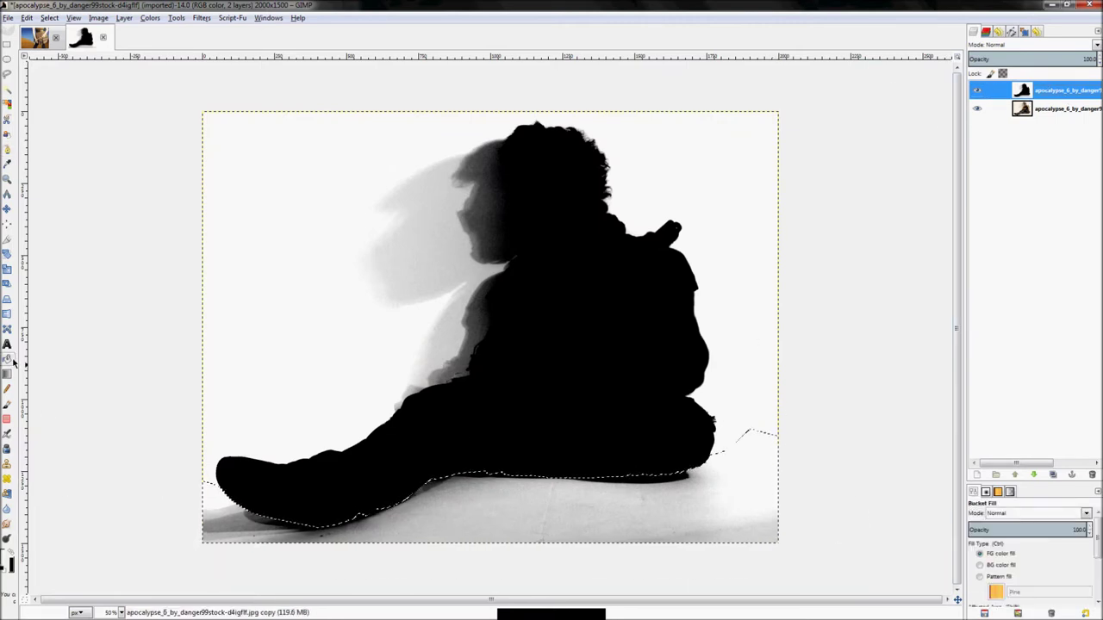
pyautogui.click(705, 505)
pyautogui.hotkey('ctrl', 'shift', 'a')
# - Compare the silhouette's outline with the photo by repeatedly switching the silhouette layer's visibility
pyautogui.click(978, 90)
pyautogui.click(978, 91)
pyautogui.click(978, 90)
pyautogui.click(979, 90)
pyautogui.click(977, 90)
pyautogui.click(977, 91)
pyautogui.click(978, 92)
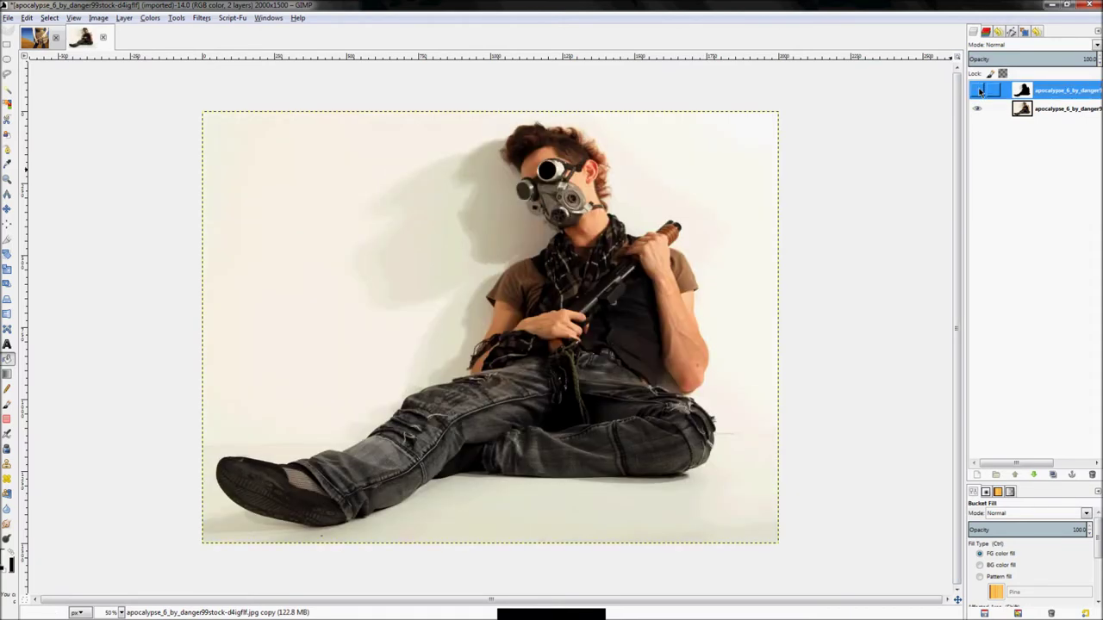
pyautogui.click(978, 92)
pyautogui.click(979, 91)
pyautogui.click(1008, 114)
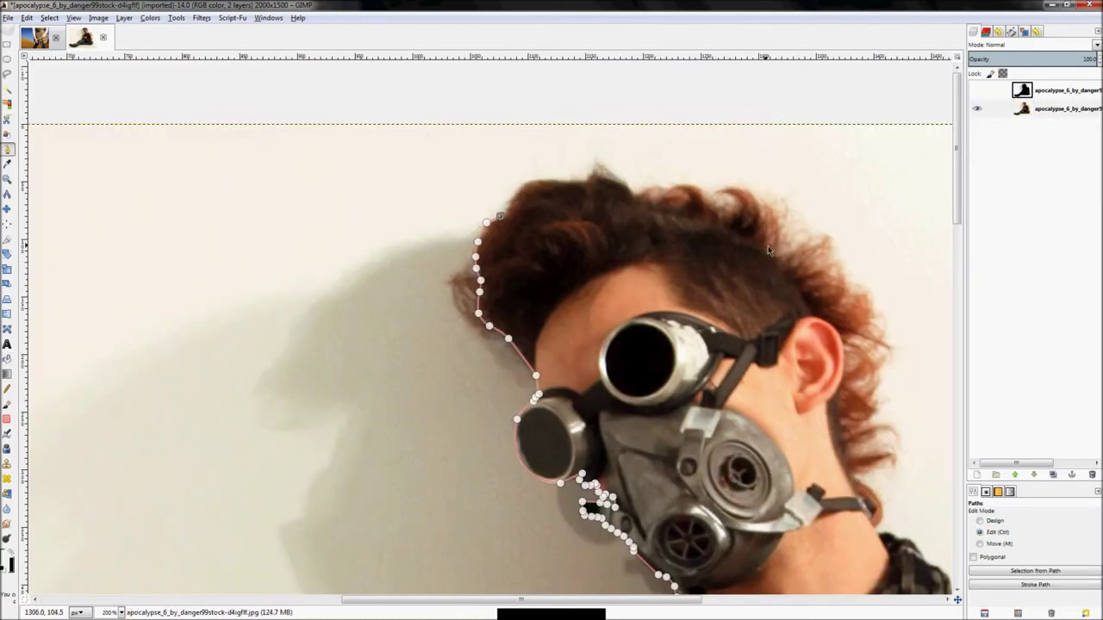
# - Extend the path from the hair around the wall shadow and back down to the shin to enclose the background
pyautogui.hotkey('shift', 'ctrl', 'j')
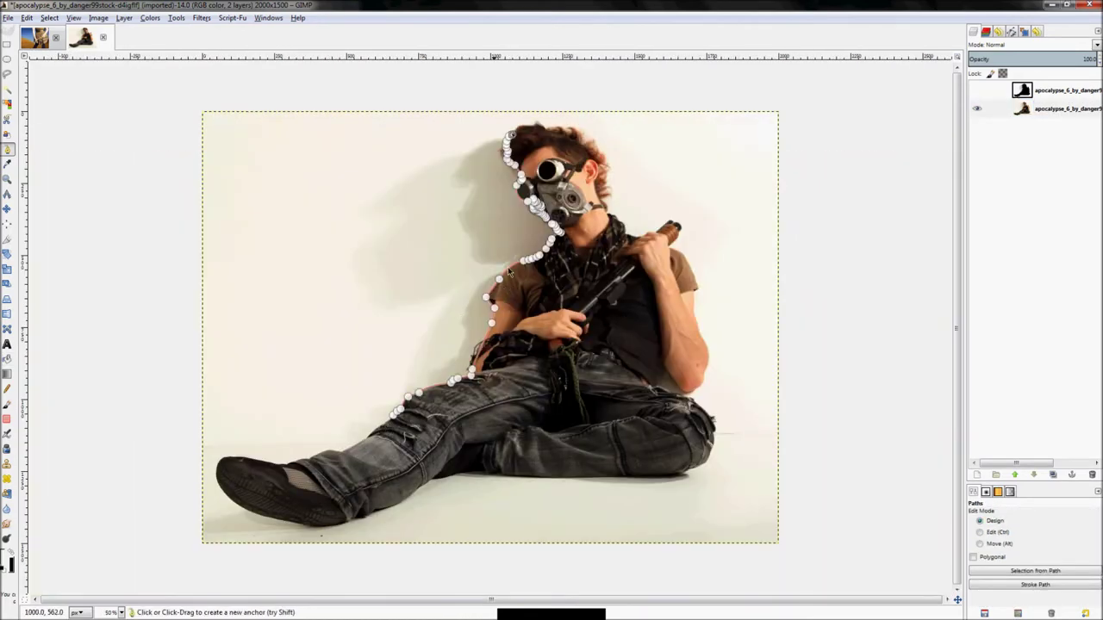
pyautogui.click(496, 125)
pyautogui.click(398, 101)
pyautogui.click(260, 123)
pyautogui.click(236, 231)
pyautogui.click(256, 342)
pyautogui.click(333, 407)
pyautogui.click(370, 424)
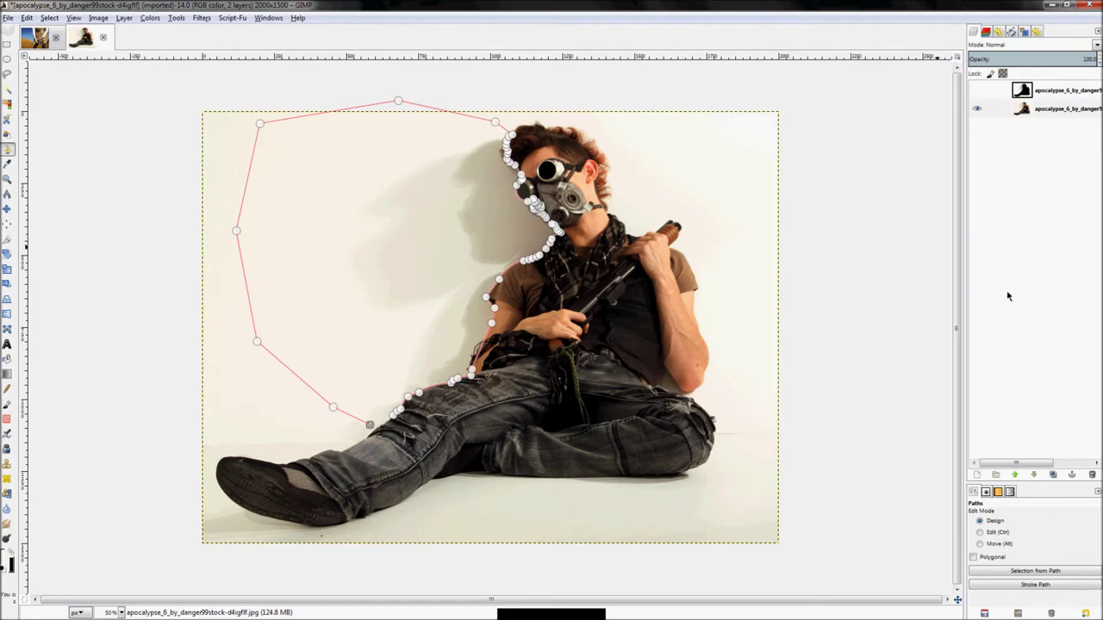
# - Show the silhouette layer, select the area enclosed by the wall-shadow path, fill it with white, and clear the selection
pyautogui.click(977, 90)
pyautogui.click(1002, 93)
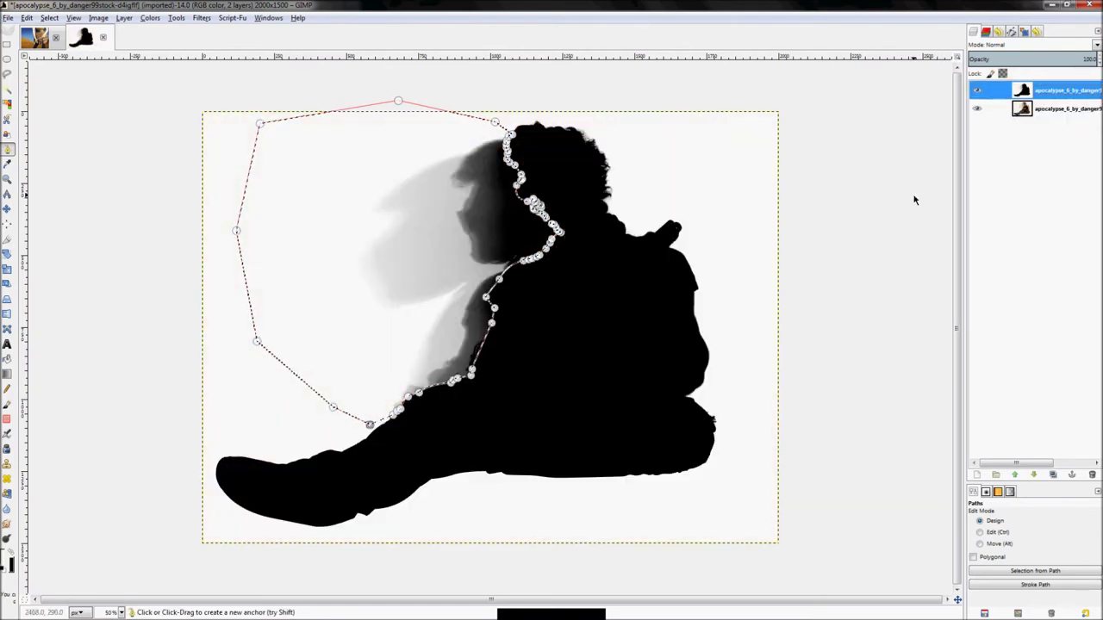
pyautogui.hotkey('shift', 'b')
pyautogui.keyDown('ctrl'); pyautogui.click(445, 240); pyautogui.keyUp('ctrl')
pyautogui.hotkey('ctrl', 'shift', 'a')
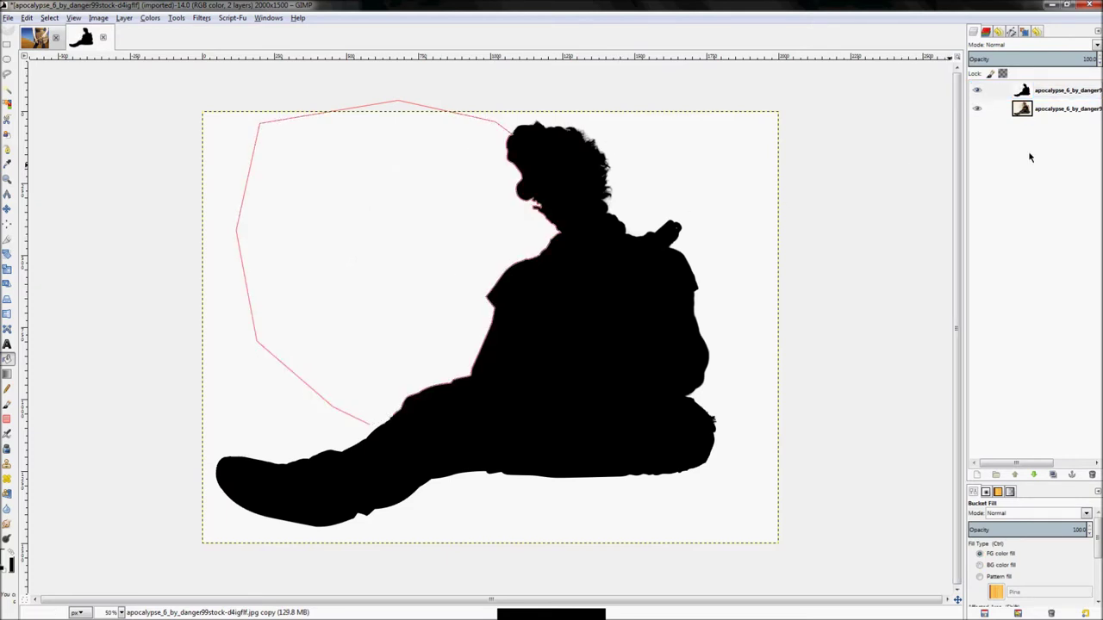
# - Hide the wall-shadow path so its outline no longer overlays the image, and return to the layer list
pyautogui.click(1010, 33)
pyautogui.click(976, 61)
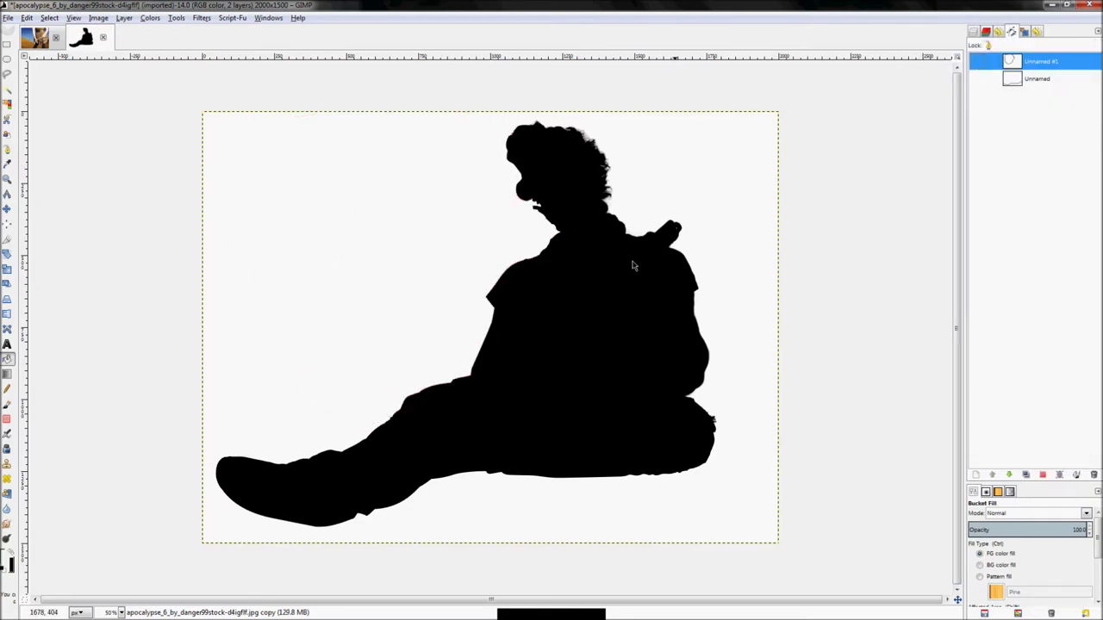
pyautogui.click(975, 33)
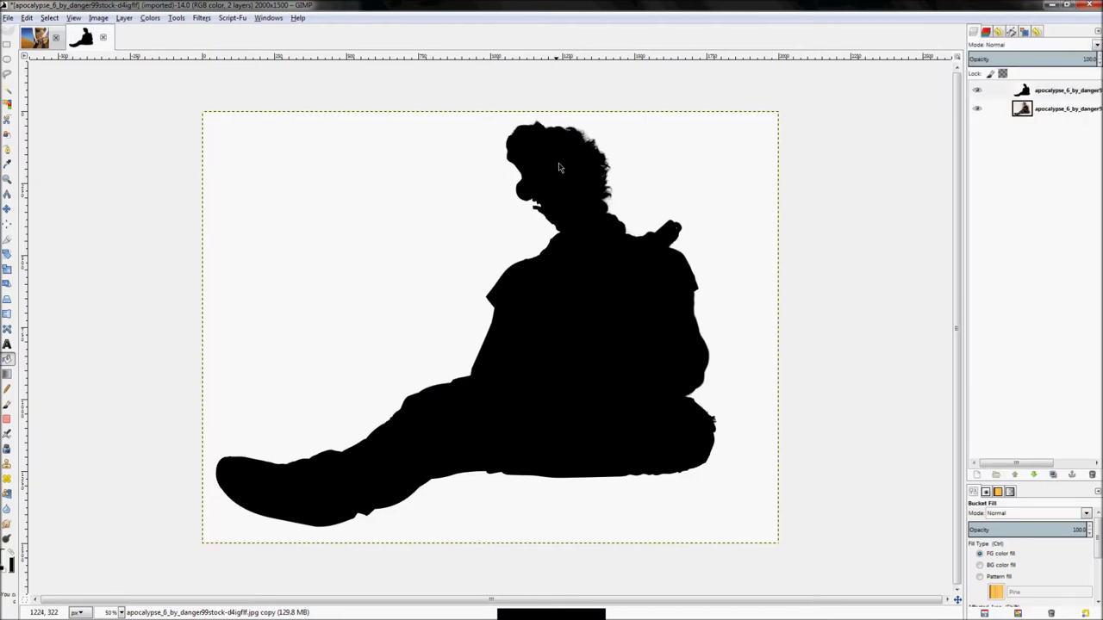
# - Compare the full silhouette with the photo by repeatedly switching the silhouette layer's visibility
pyautogui.click(983, 92)
pyautogui.click(980, 91)
pyautogui.click(979, 92)
pyautogui.click(980, 92)
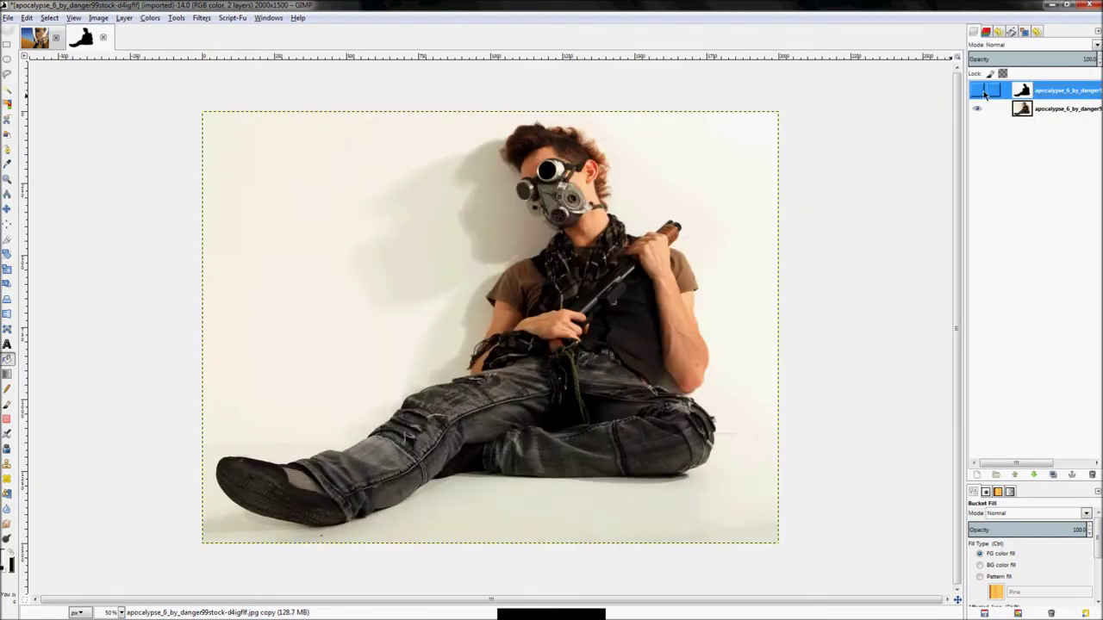
pyautogui.click(980, 91)
pyautogui.click(981, 91)
pyautogui.click(981, 91)
pyautogui.click(980, 91)
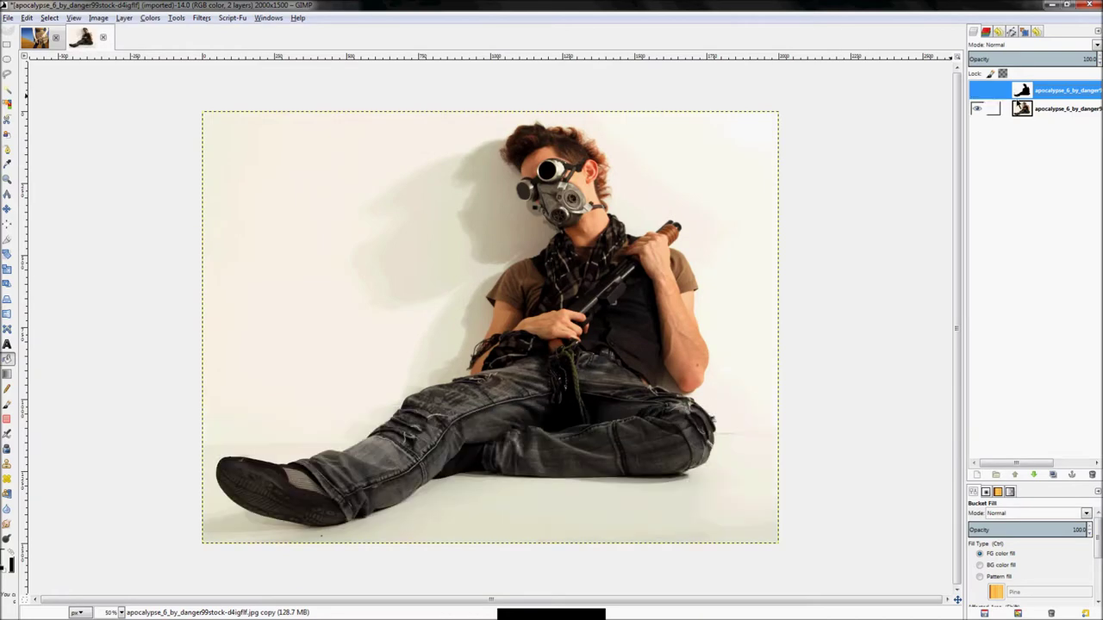
# - Examine the silhouette's hair edges up close against the photo, leaving the silhouette layer visible
pyautogui.scroll(6, 610, 164)
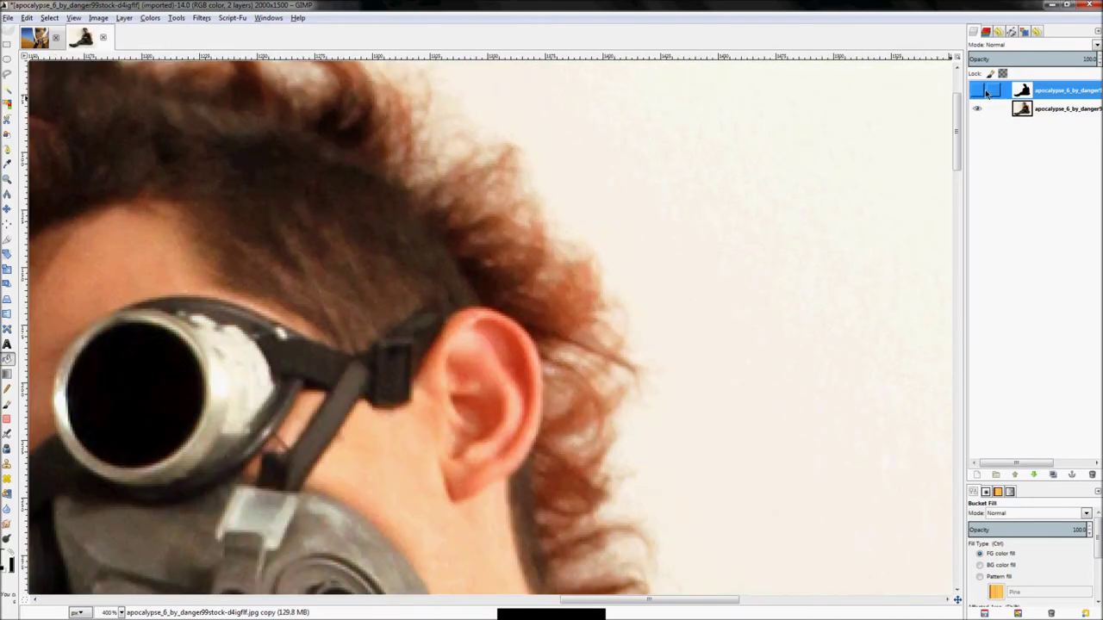
pyautogui.click(980, 92)
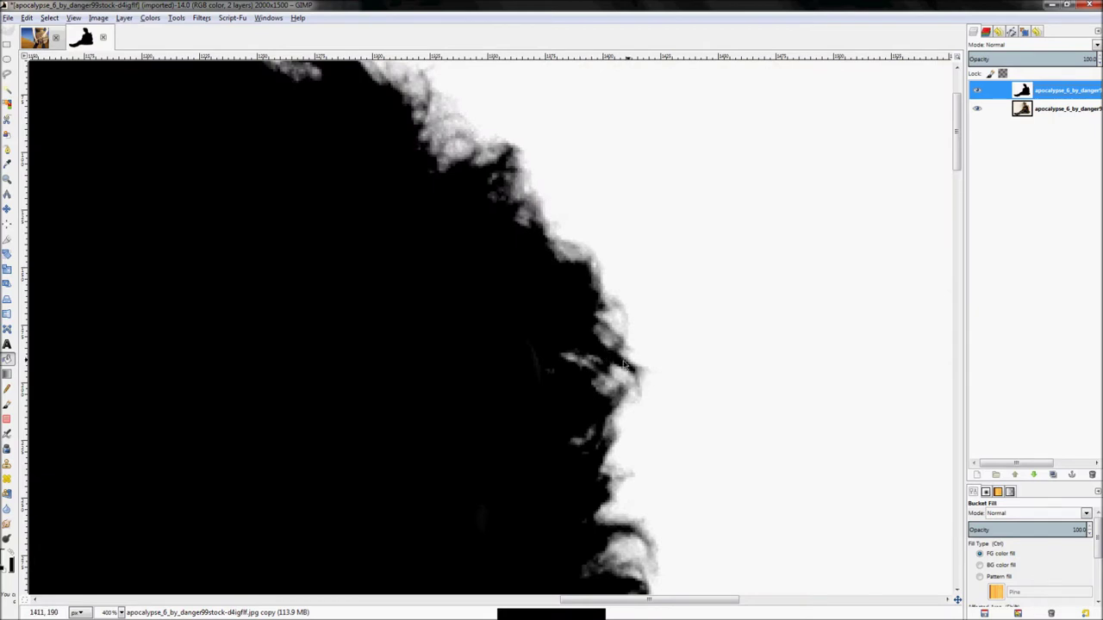
pyautogui.scroll(-5, 652, 319)
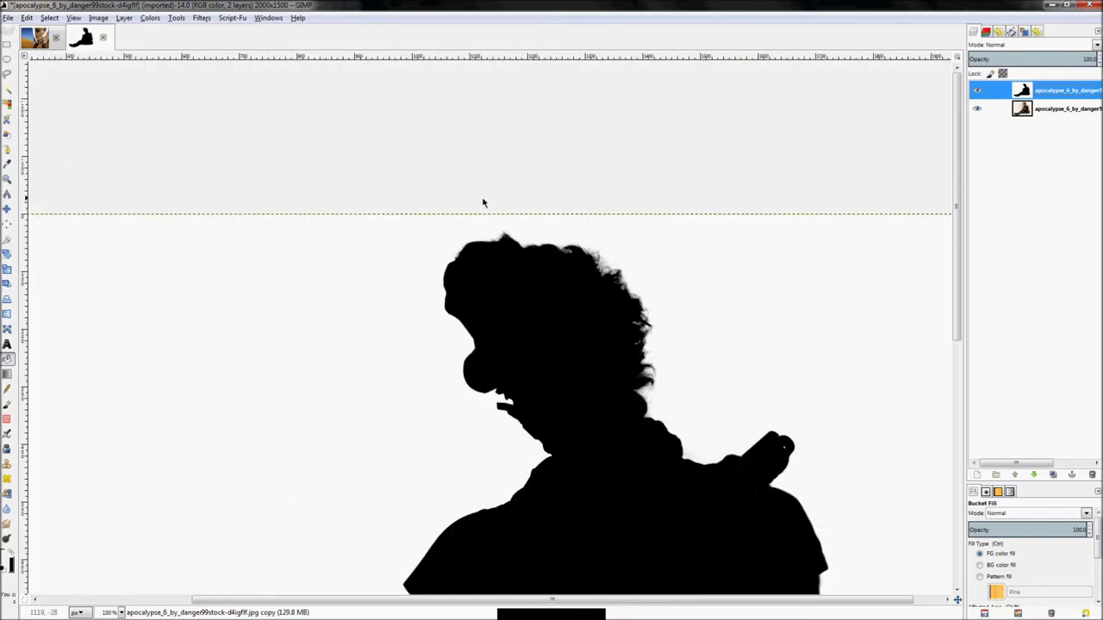
pyautogui.press('z')
pyautogui.hotkey('shift', 'ctrl', 'j')
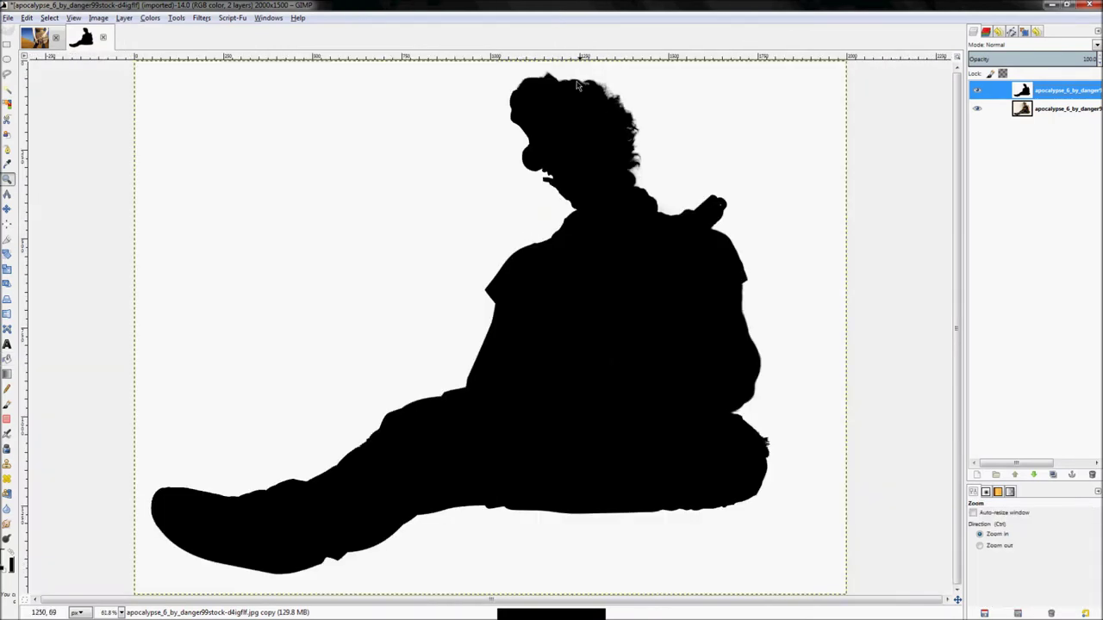
pyautogui.scroll(5, 578, 85)
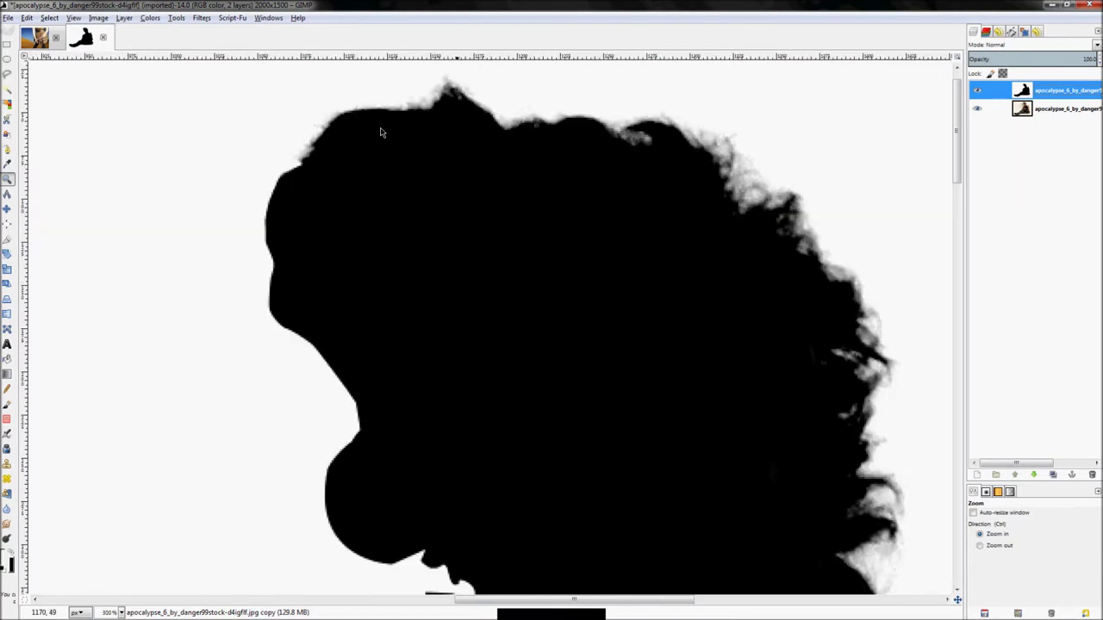
pyautogui.click(977, 91)
pyautogui.click(976, 92)
pyautogui.hotkey('ctrl', 'shift', 'j')
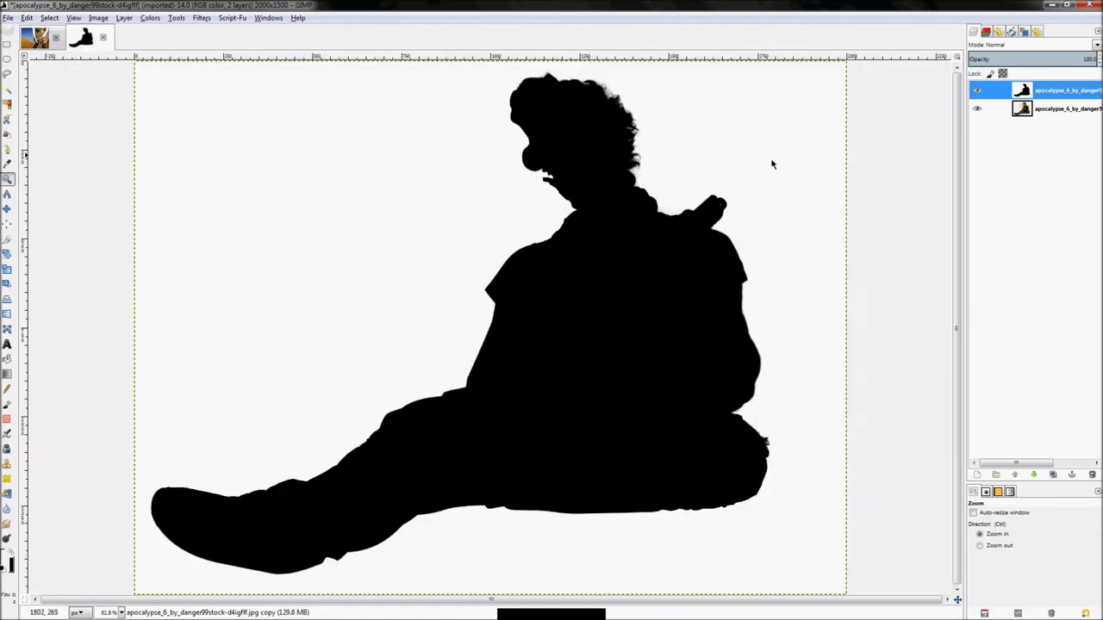
# - Paint over the white speck inside the rifle's end in black with the size 9 Paintbrush
pyautogui.scroll(7, 728, 197)
pyautogui.press('p')
pyautogui.scroll(-4, 683, 294)
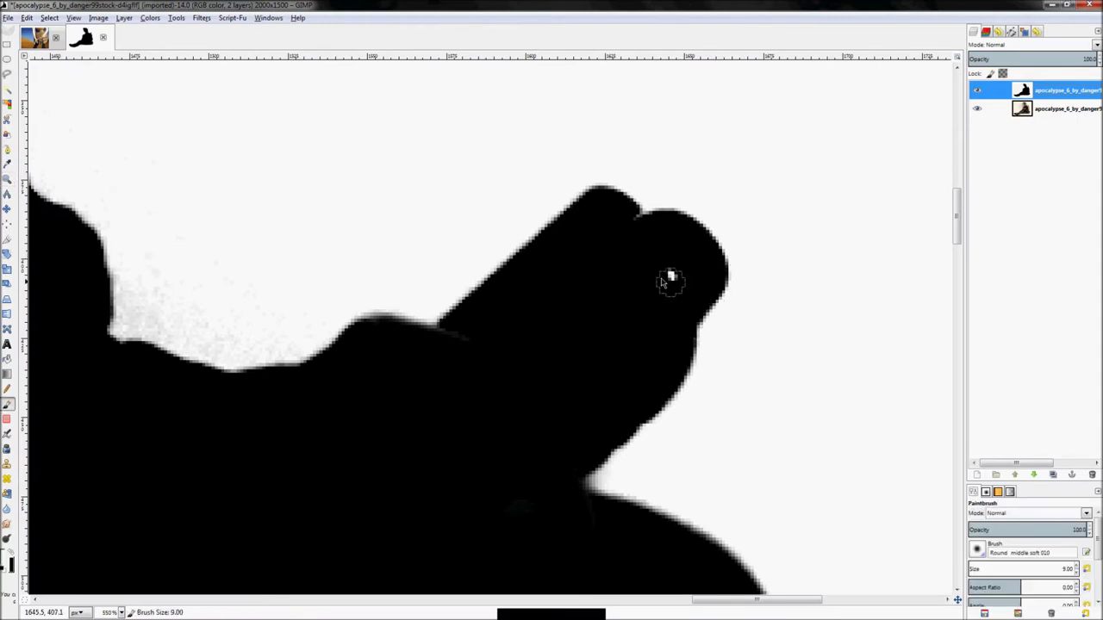
pyautogui.click(673, 274)
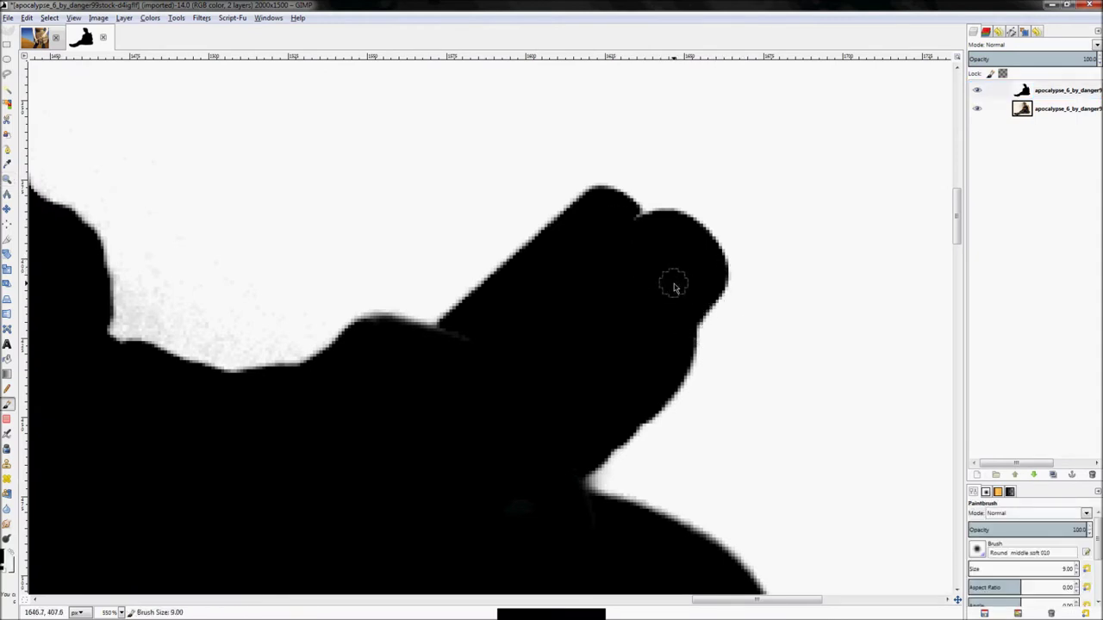
# - Enlarge the brush to 29 and blacken the faint grey spot inside the silhouette below the rifle
pyautogui.press(']')
pyautogui.press(']')
pyautogui.press(']')
pyautogui.press(']')
pyautogui.press(']')
pyautogui.press(']')
pyautogui.press(']')
pyautogui.press(']')
pyautogui.press(']')
pyautogui.press(']')
pyautogui.press(']')
pyautogui.press(']')
pyautogui.press(']')
pyautogui.press(']')
pyautogui.press(']')
pyautogui.press(']')
pyautogui.press(']')
pyautogui.press(']')
pyautogui.press(']')
pyautogui.press(']')
# - Add a layer mask to the silhouette layer, initialized to a grayscale copy of the layer
pyautogui.press('z')
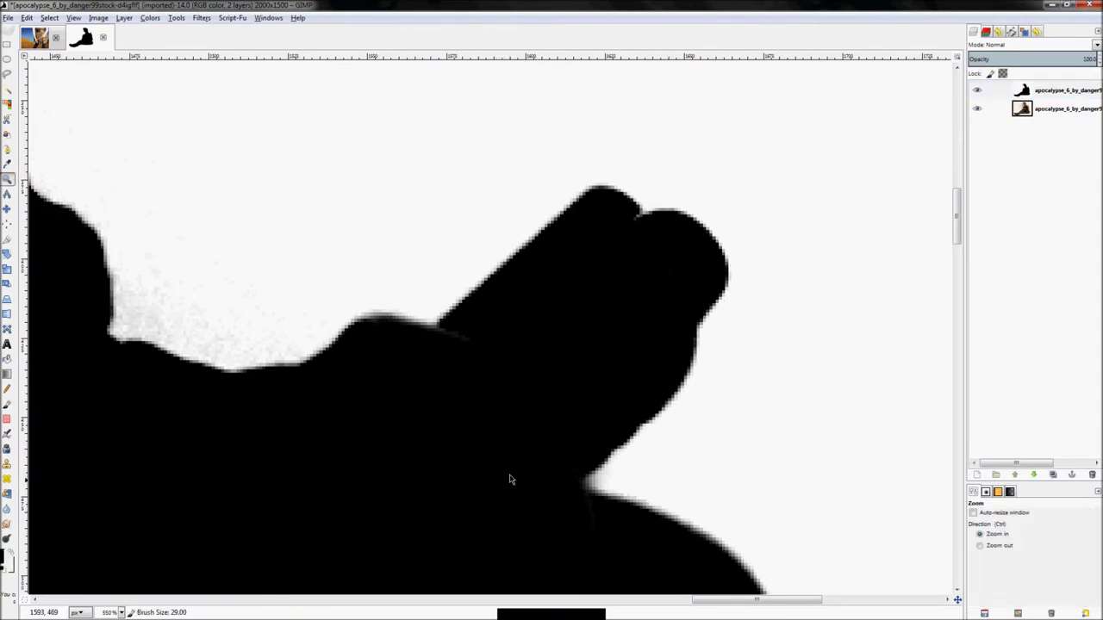
pyautogui.scroll(-7, 689, 153)
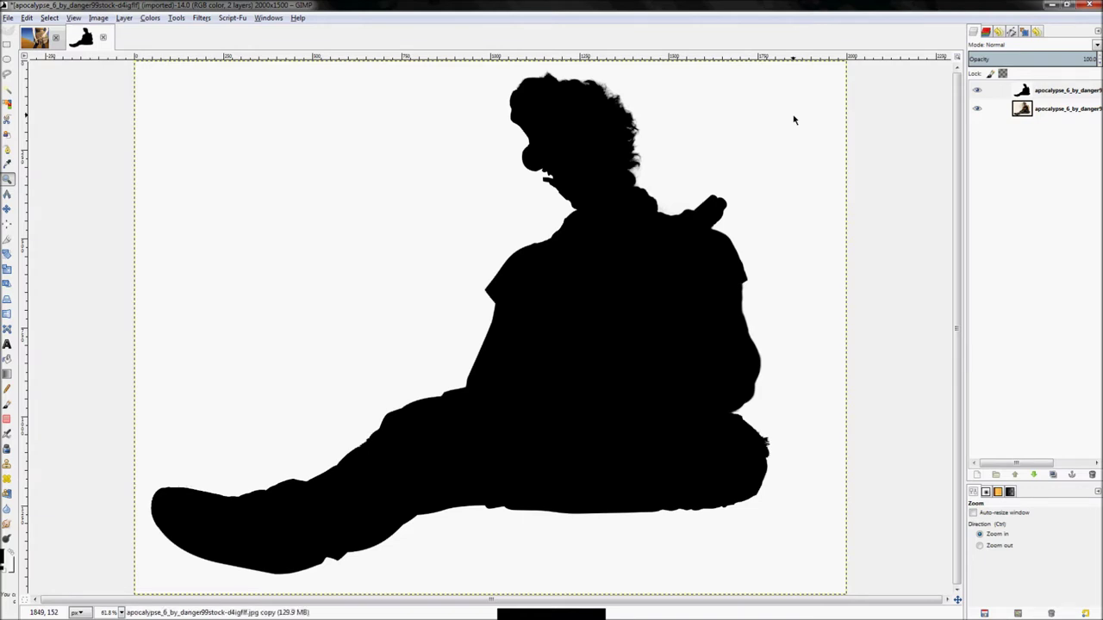
pyautogui.rightClick(1040, 97)
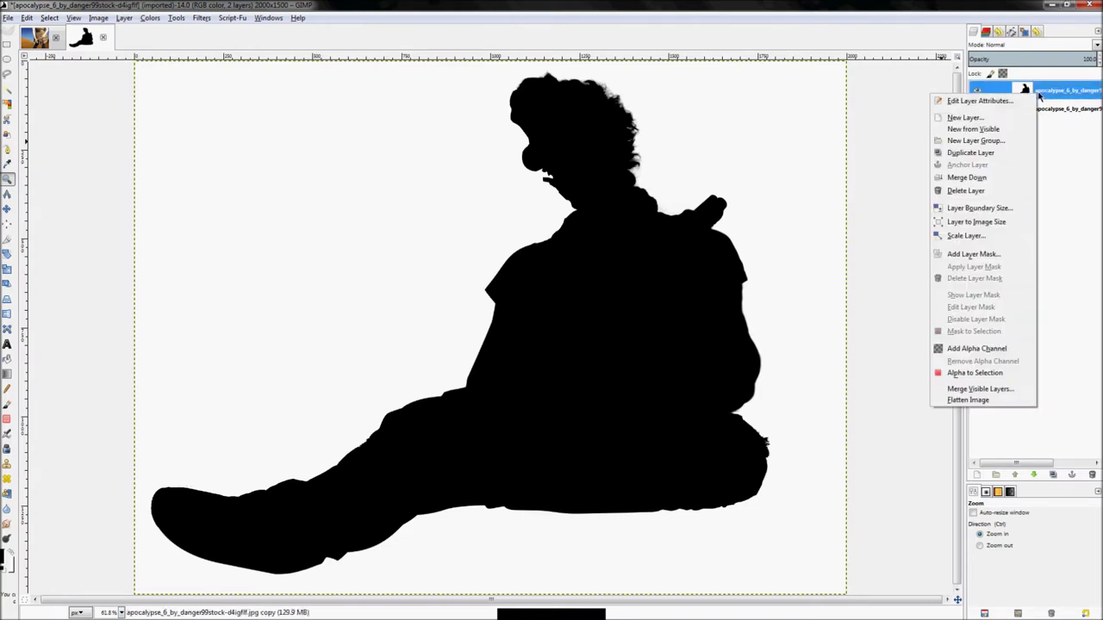
pyautogui.click(1002, 251)
pyautogui.click(168, 254)
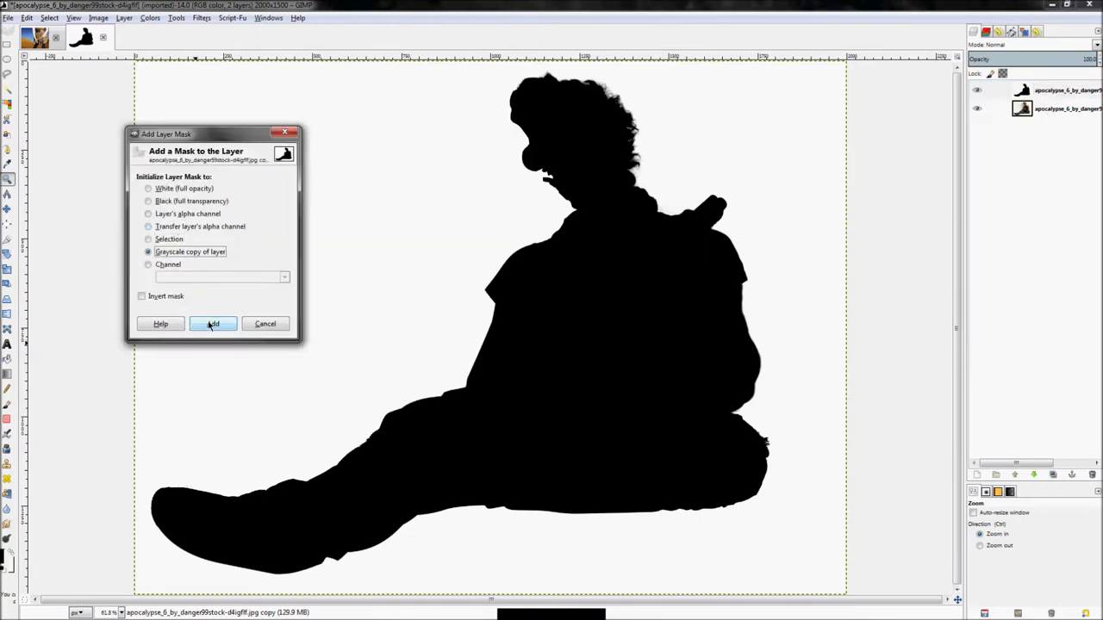
pyautogui.click(212, 324)
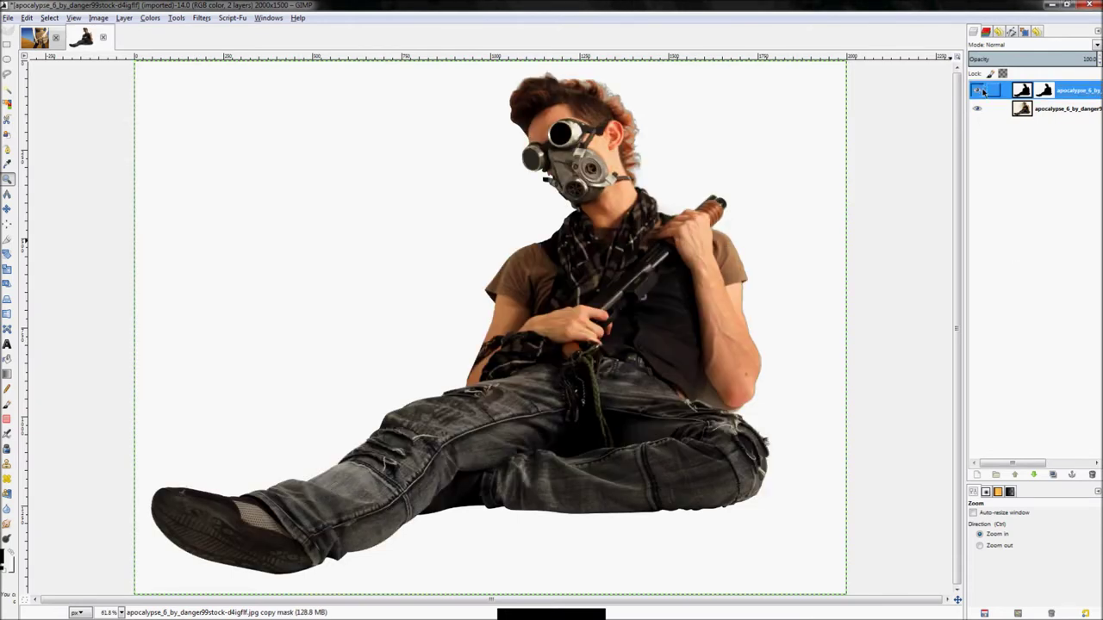
# - Hide the masked copy layer and leave only the original photo layer of the seated man visible
pyautogui.click(977, 110)
pyautogui.click(977, 110)
pyautogui.click(977, 110)
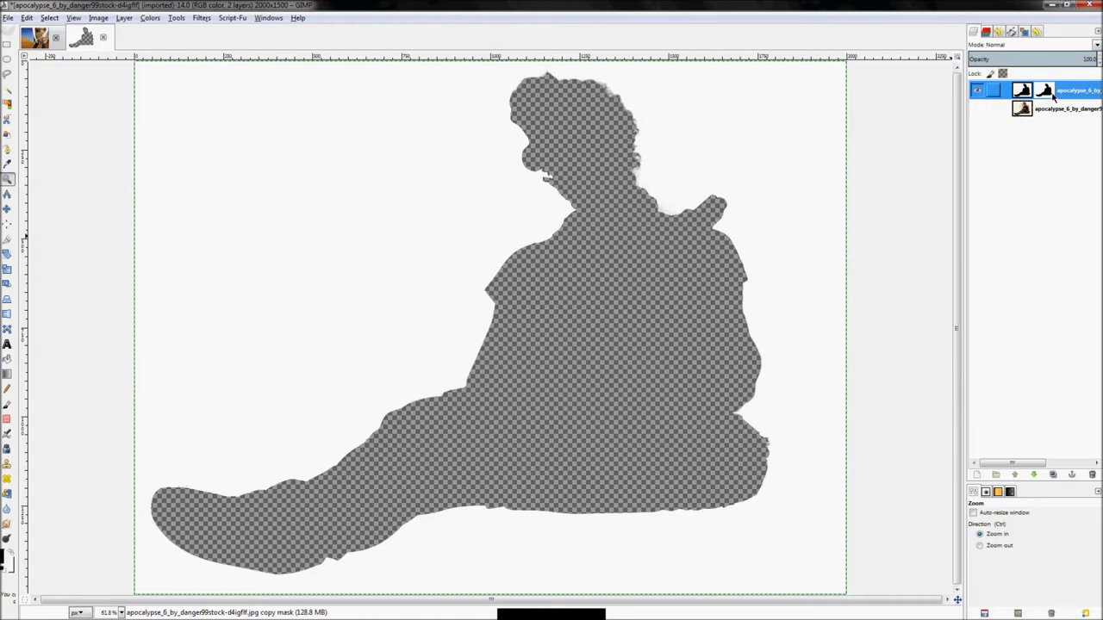
pyautogui.click(1019, 110)
pyautogui.click(976, 89)
pyautogui.click(977, 110)
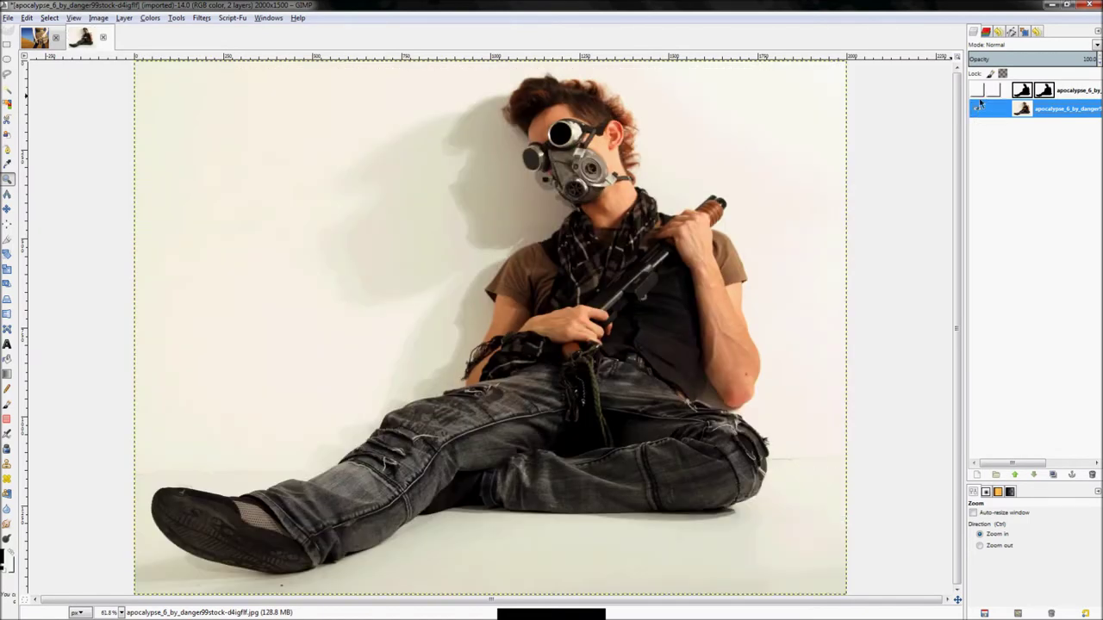
# - Create a selection from the hidden copy layer's mask
pyautogui.rightClick(1043, 95)
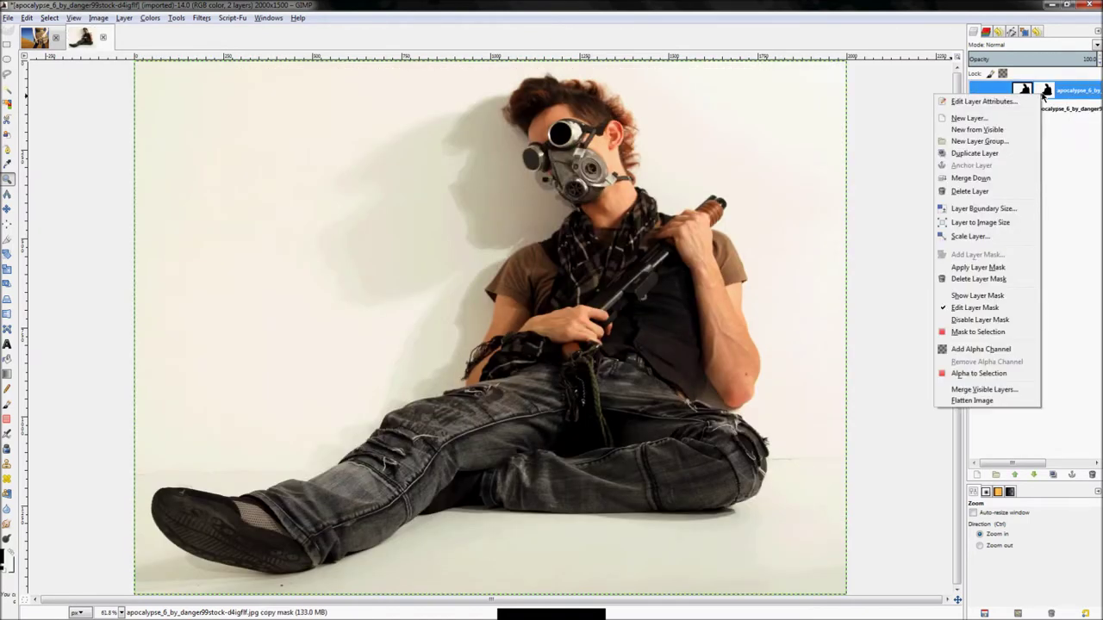
pyautogui.click(983, 332)
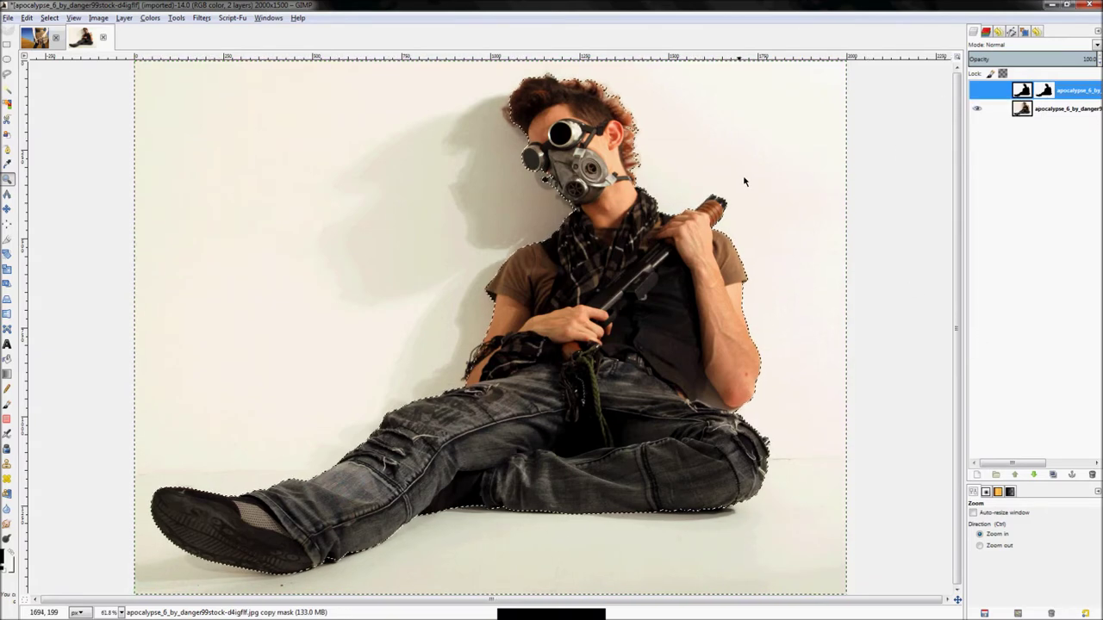
pyautogui.rightClick(719, 325)
pyautogui.click(1045, 272)
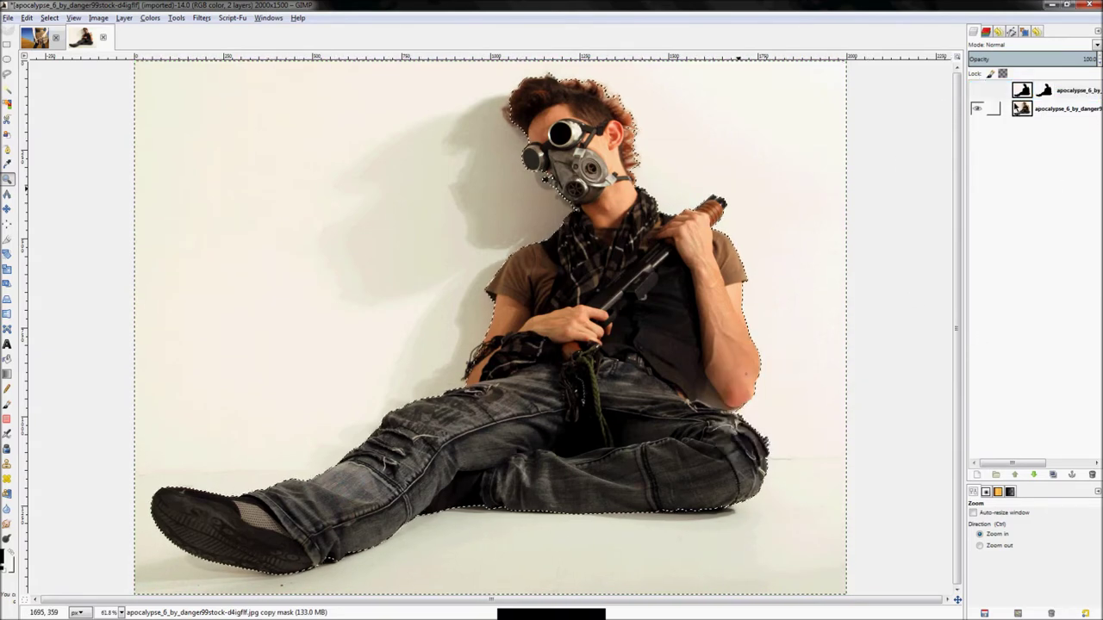
# - Add a layer mask to the original photo layer, initialized from the selection
pyautogui.click(1030, 112)
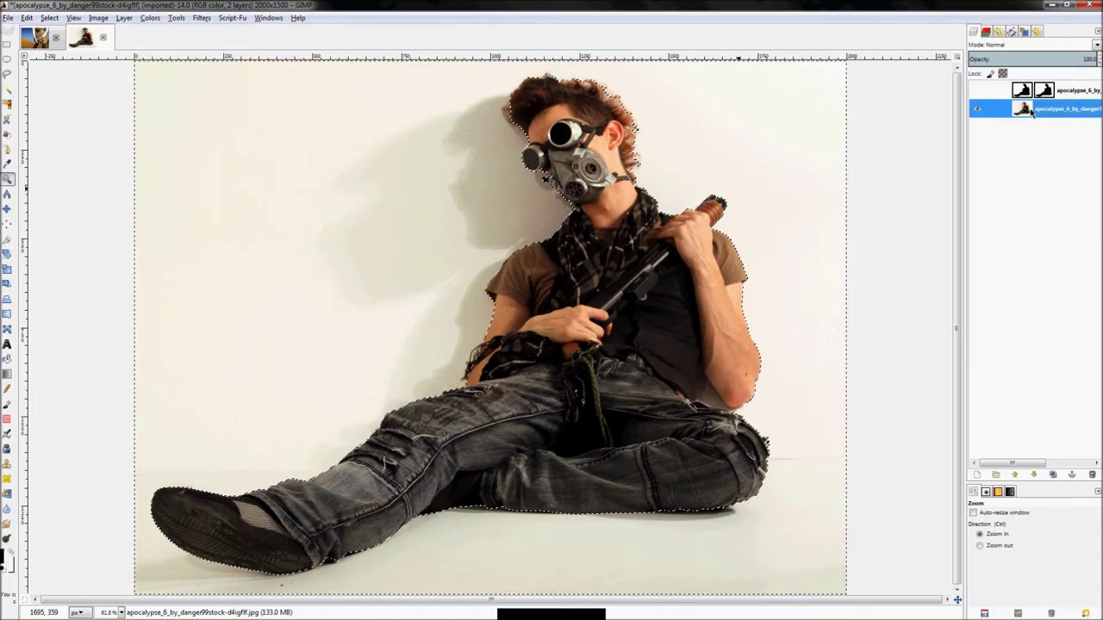
pyautogui.rightClick(1031, 112)
pyautogui.click(965, 270)
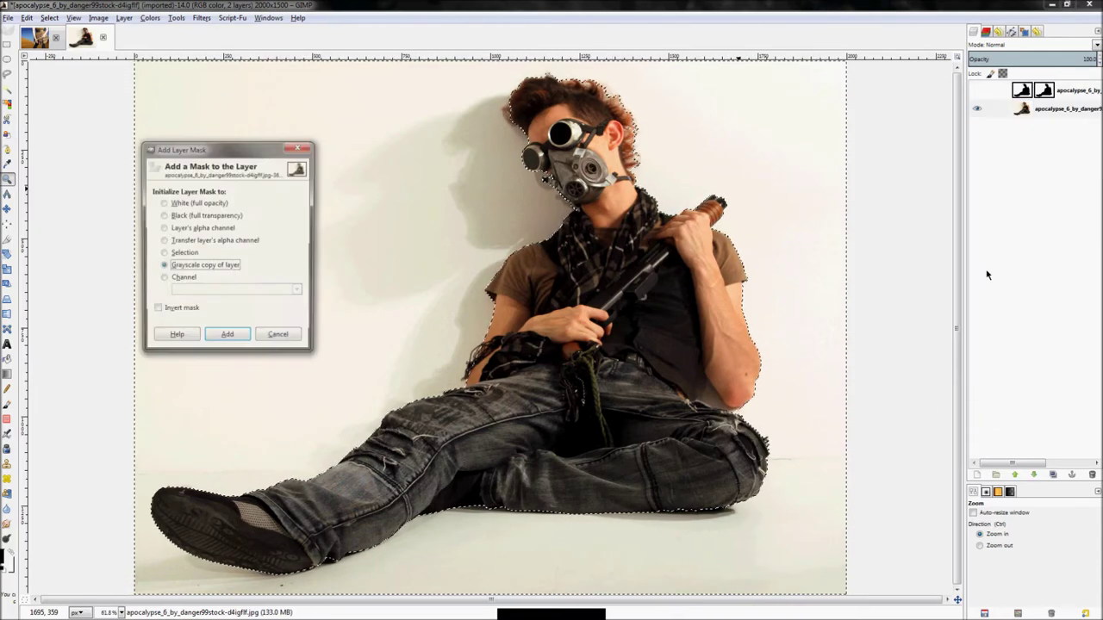
pyautogui.click(185, 254)
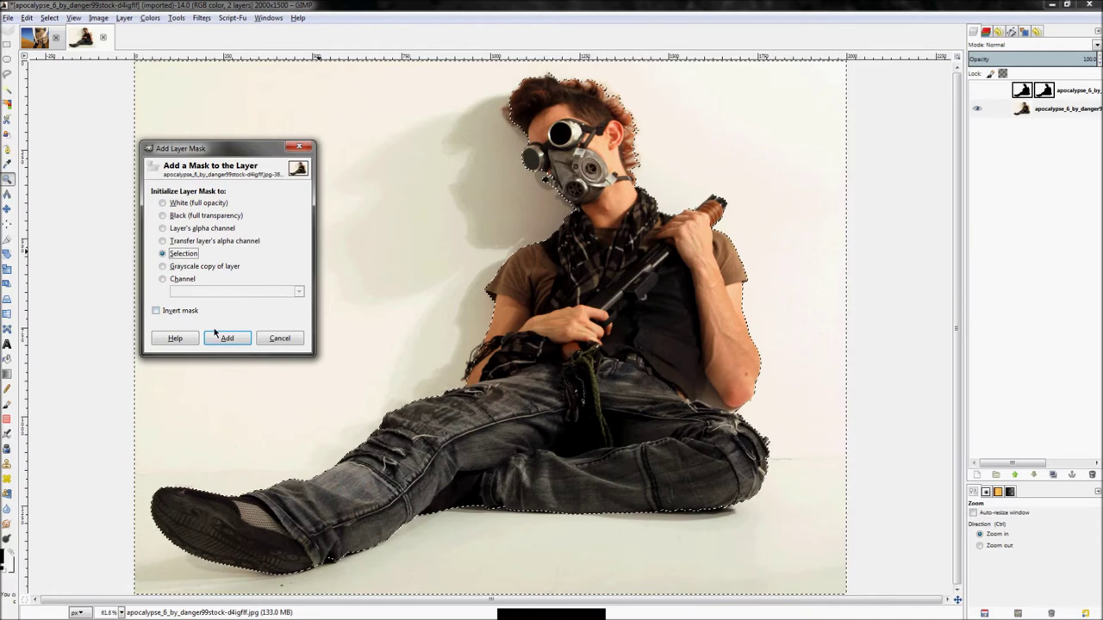
pyautogui.click(226, 338)
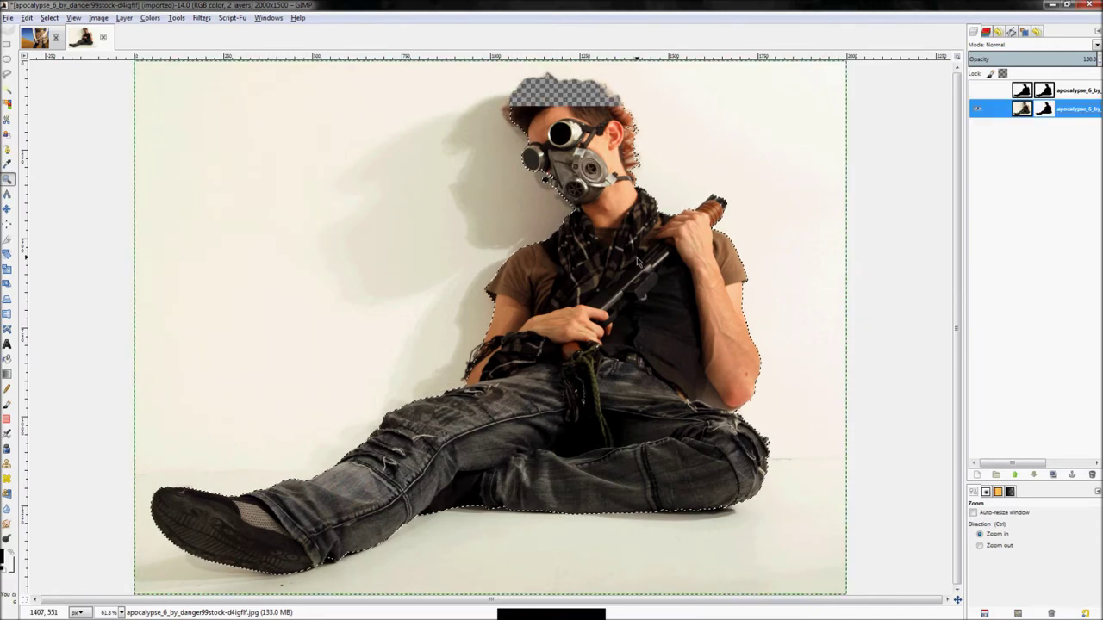
# - Clear the selection and invert the colours of the original photo layer's mask
pyautogui.hotkey('shift', 'ctrl', 'a')
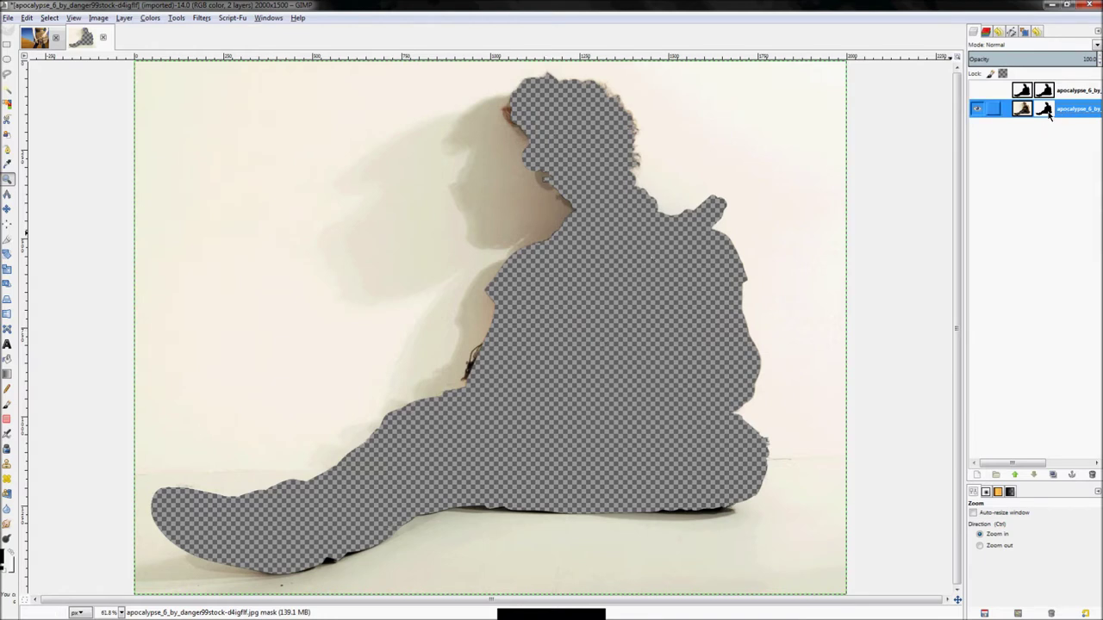
pyautogui.click(149, 19)
pyautogui.click(177, 159)
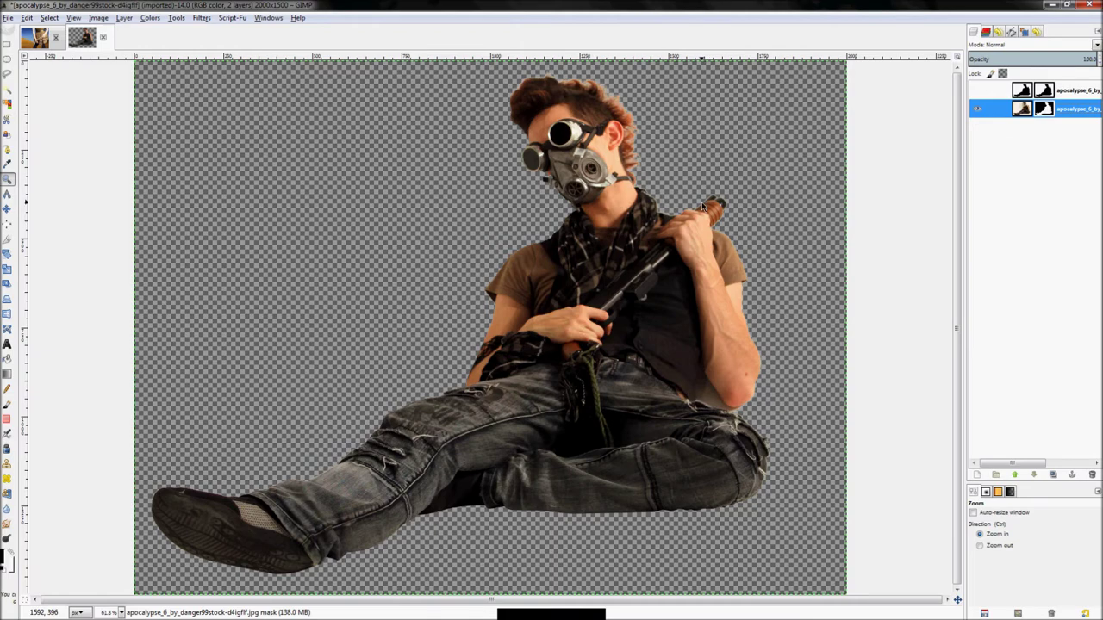
# - Outline the edge of the man's hair and the area around it, from forehead to neck, with a Free Select selection
pyautogui.scroll(10, 581, 92)
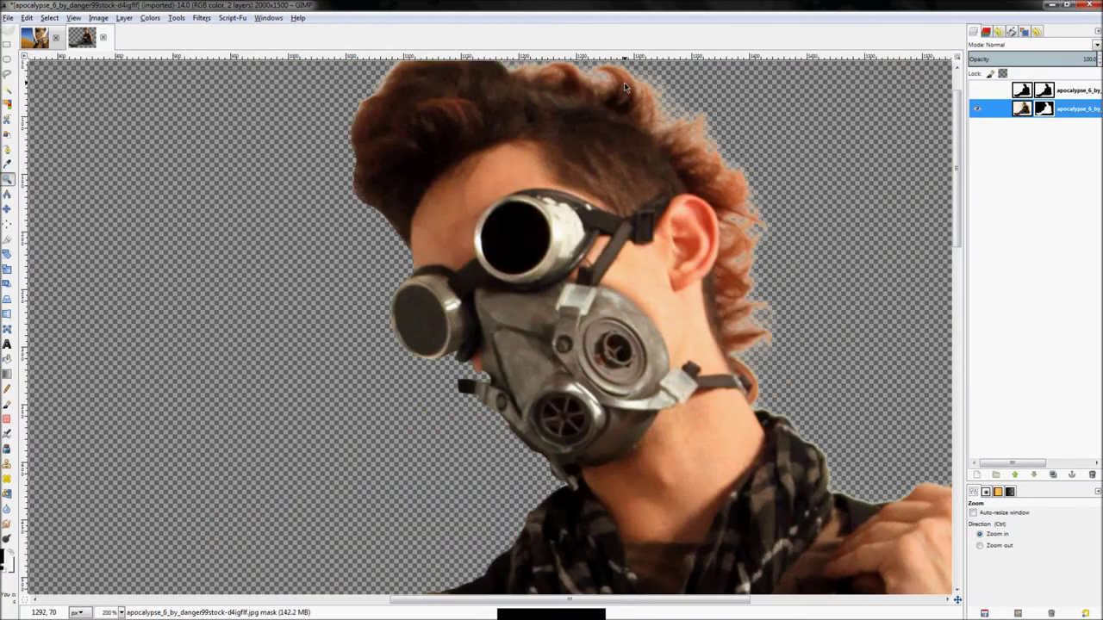
pyautogui.scroll(-5, 688, 318)
pyautogui.scroll(-4, 429, 188)
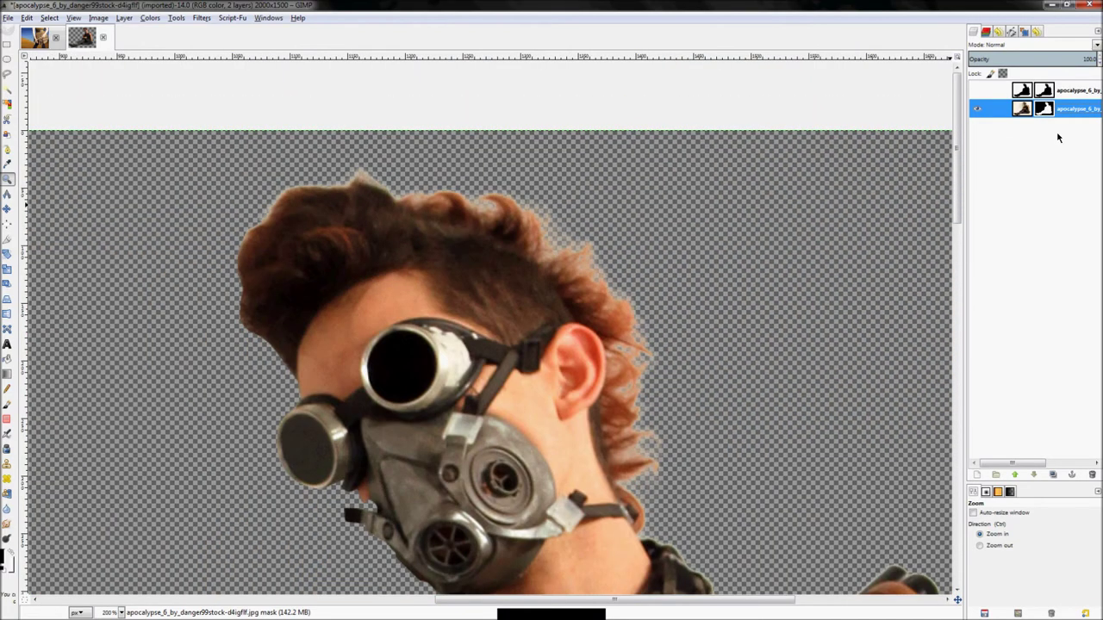
pyautogui.press('f')
pyautogui.click(233, 240)
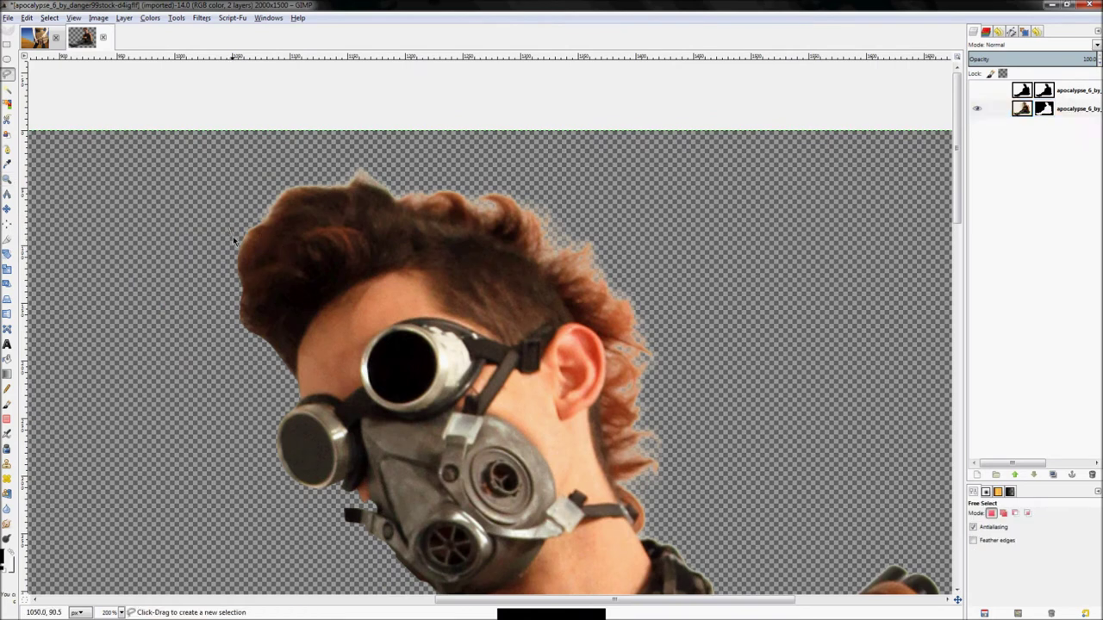
pyautogui.moveTo(290, 230)
pyautogui.mouseDown()
pyautogui.moveTo(328, 206)
pyautogui.moveTo(368, 201)
pyautogui.mouseUp()
pyautogui.moveTo(496, 249)
pyautogui.mouseDown()
pyautogui.moveTo(573, 301)
pyautogui.moveTo(594, 330)
pyautogui.moveTo(593, 368)
pyautogui.mouseUp()
pyautogui.moveTo(601, 519); pyautogui.dragTo(638, 528)
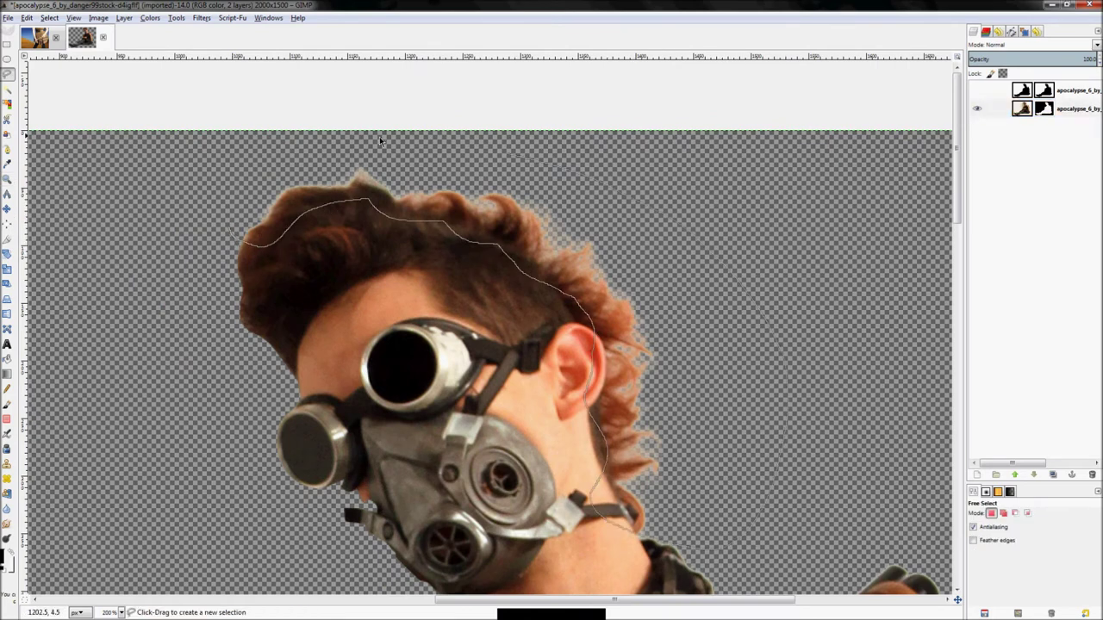
pyautogui.click(228, 231)
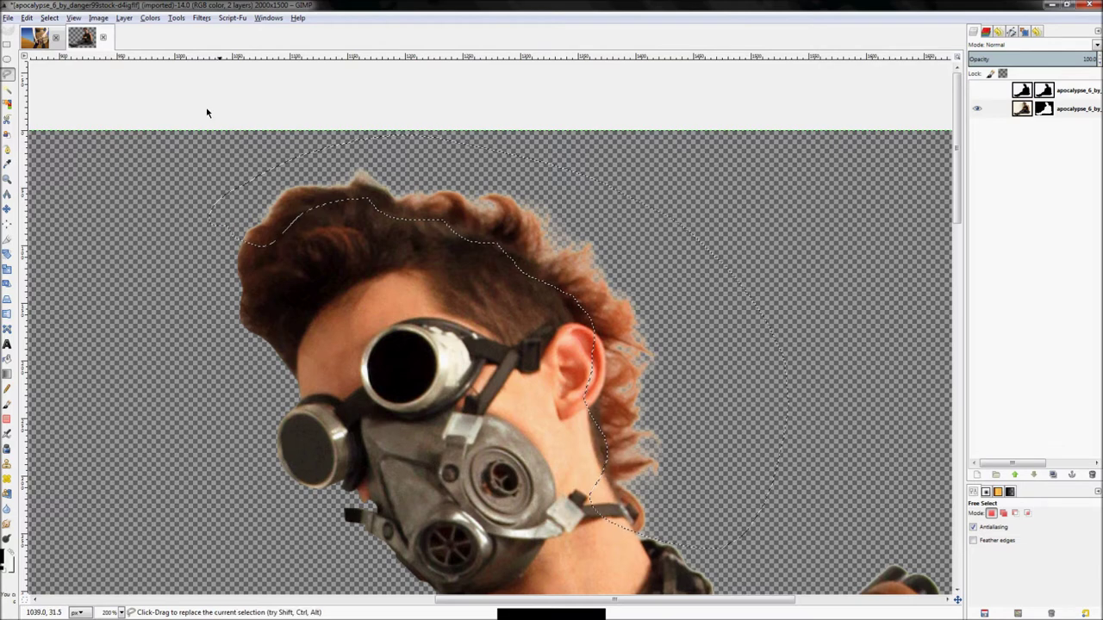
# - Set the mask's black input level to 84 with Levels inside the hair selection, and clear the selection
pyautogui.click(150, 17)
pyautogui.click(168, 102)
pyautogui.moveTo(842, 272); pyautogui.dragTo(912, 282)
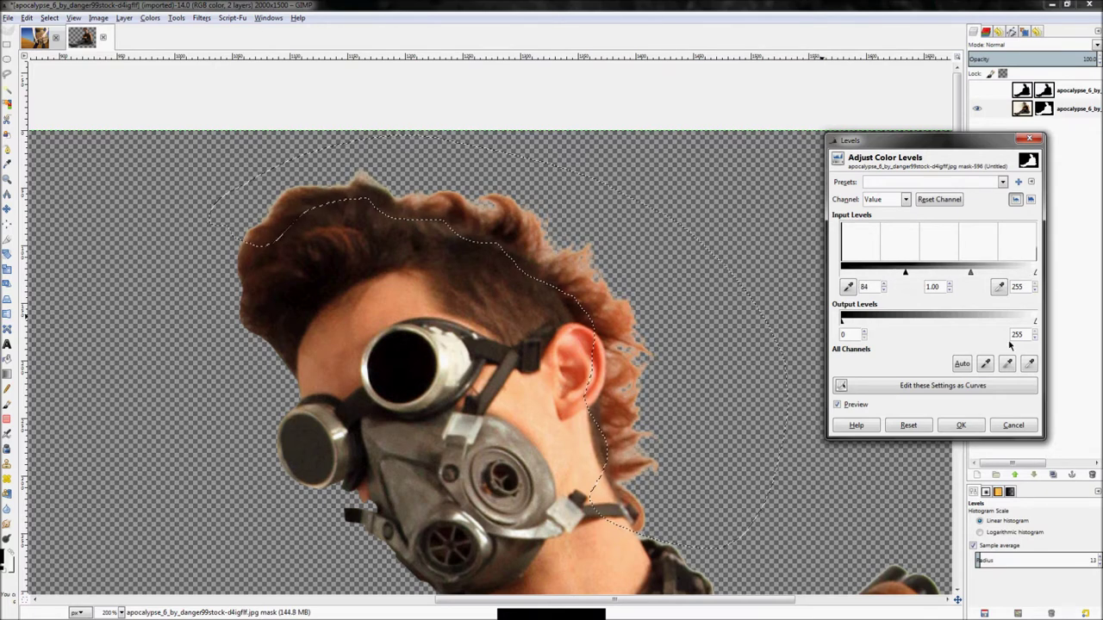
pyautogui.click(977, 429)
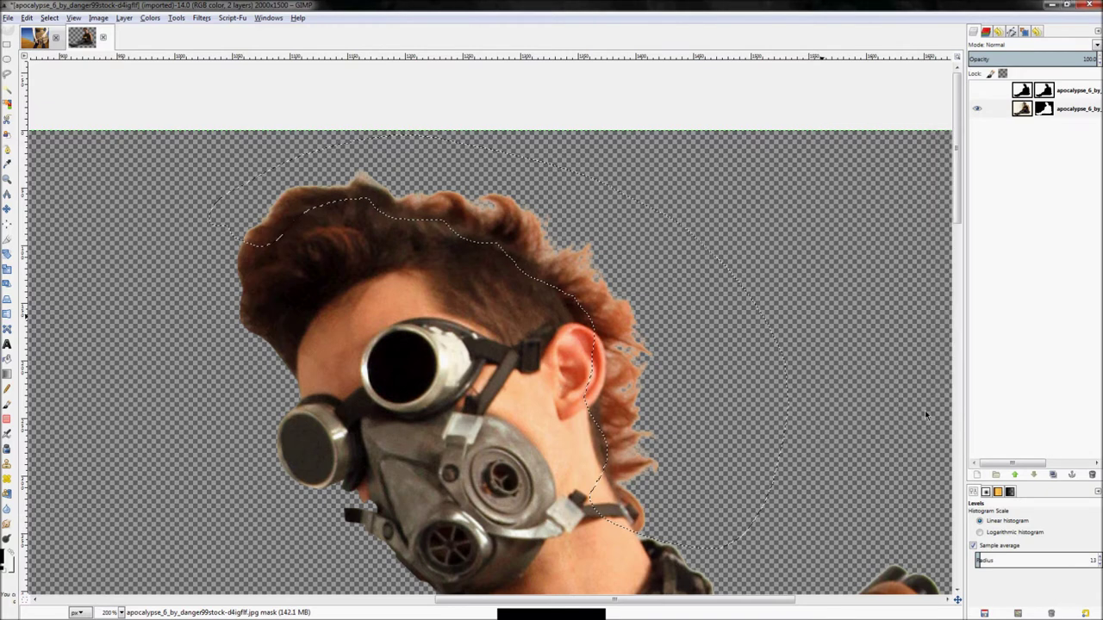
pyautogui.press('z')
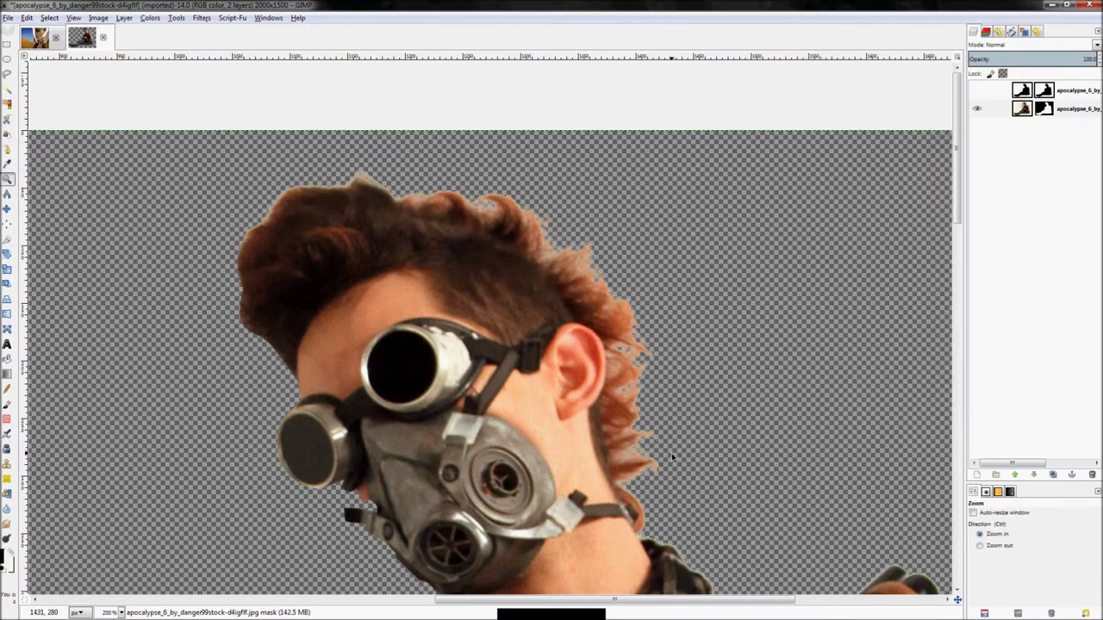
# - Delete the hidden copy layer above the masked photo layer
pyautogui.hotkey('ctrl', 'shift', 'j')
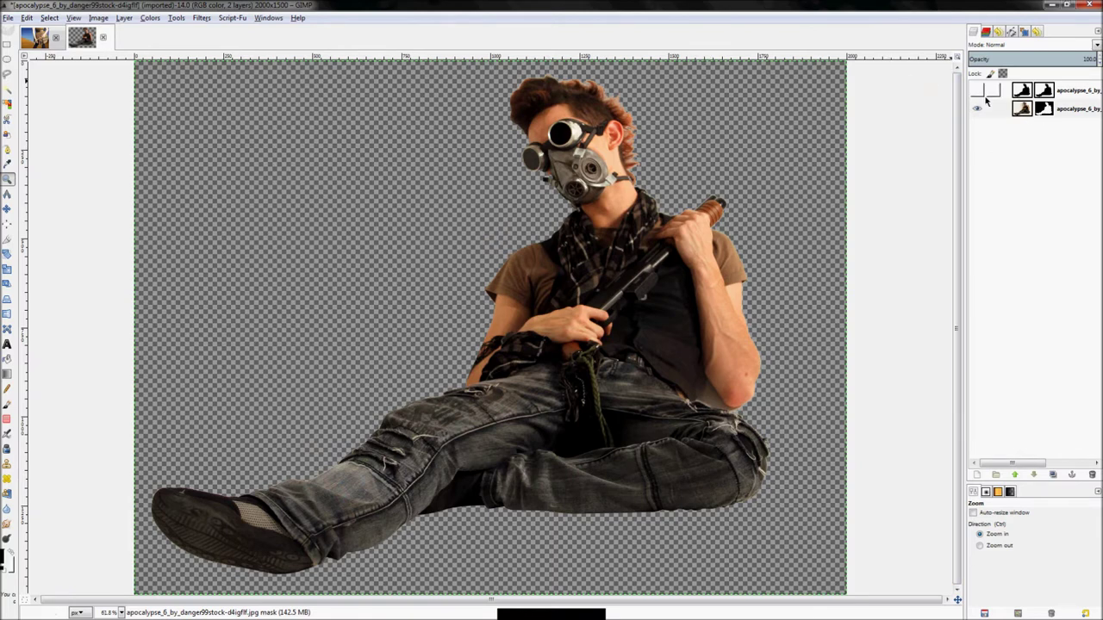
pyautogui.rightClick(1074, 90)
pyautogui.click(1036, 188)
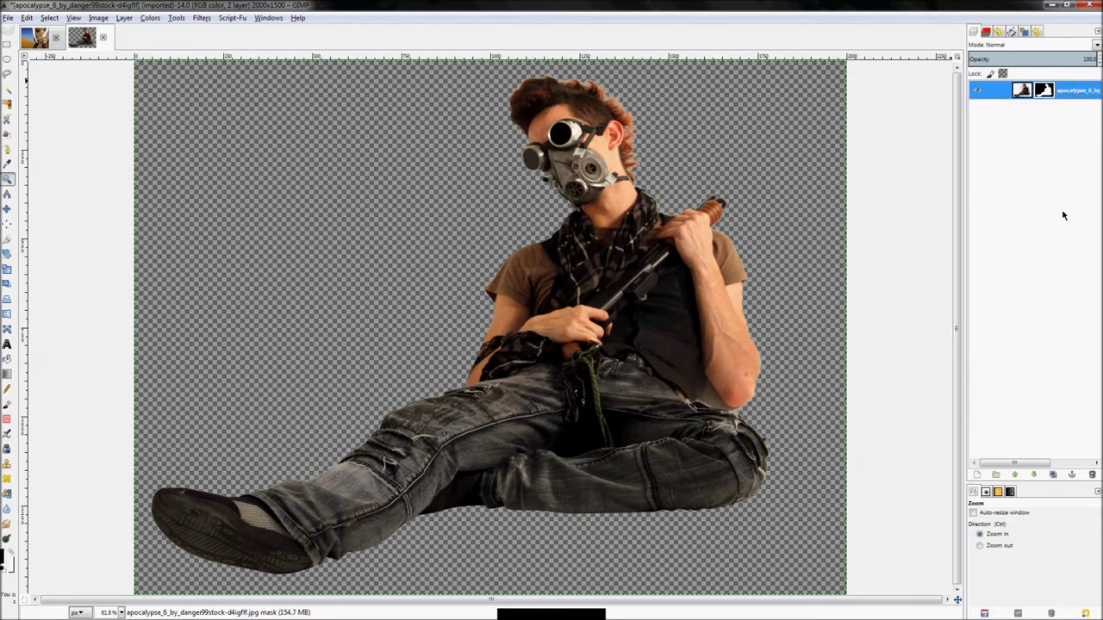
# - Save the image as apocalypse_6_by_danger99stock-d4igflf.xcf in the Pictures folder and close it
pyautogui.click(9, 18)
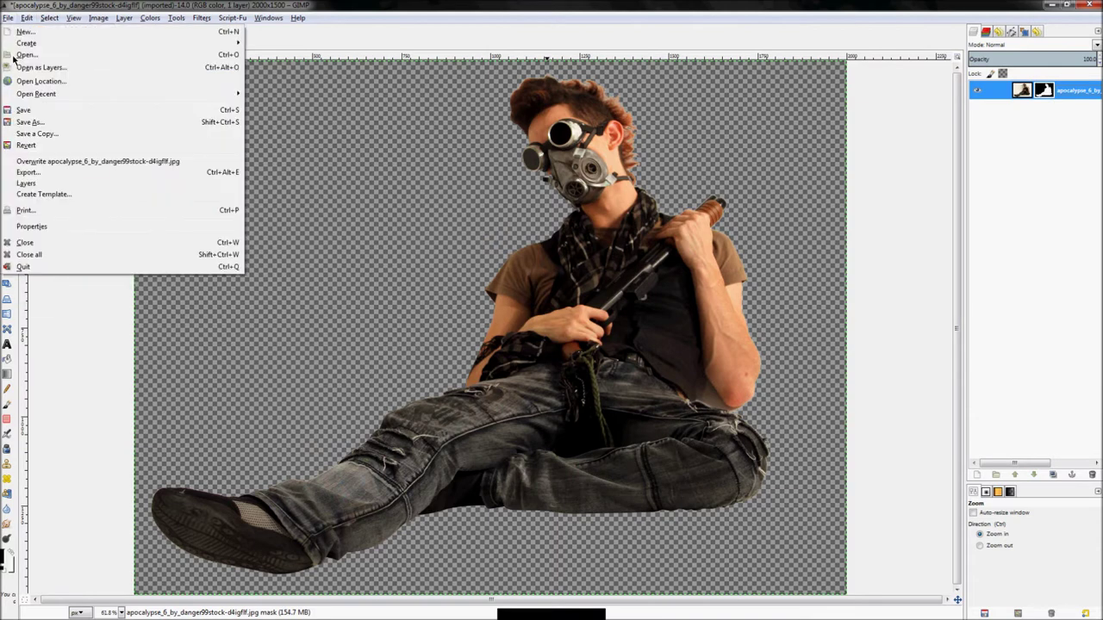
pyautogui.click(23, 111)
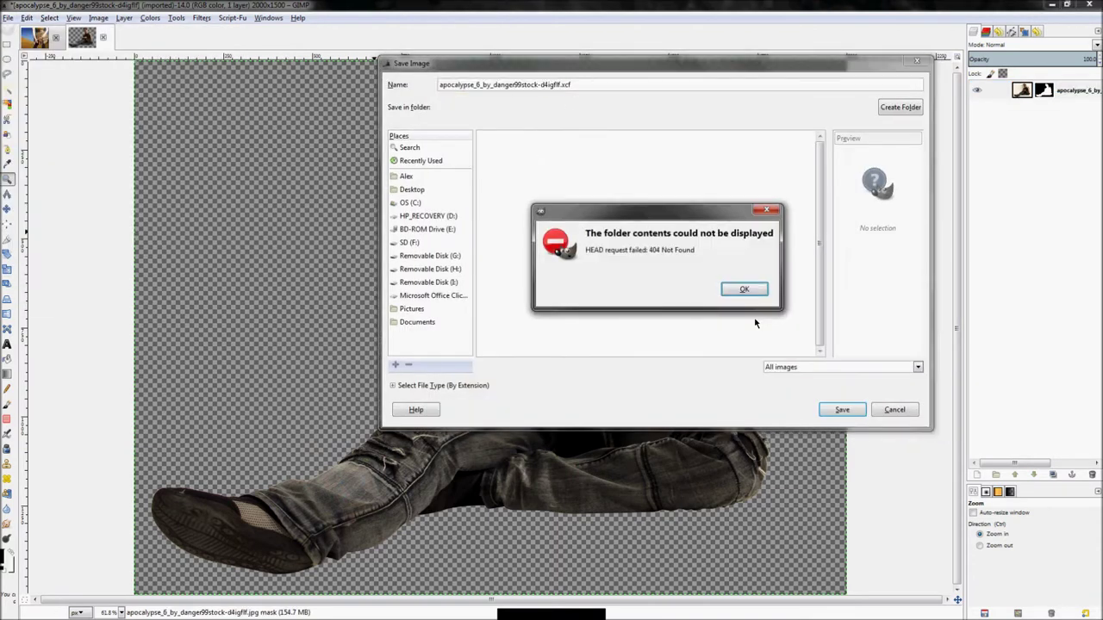
pyautogui.click(741, 293)
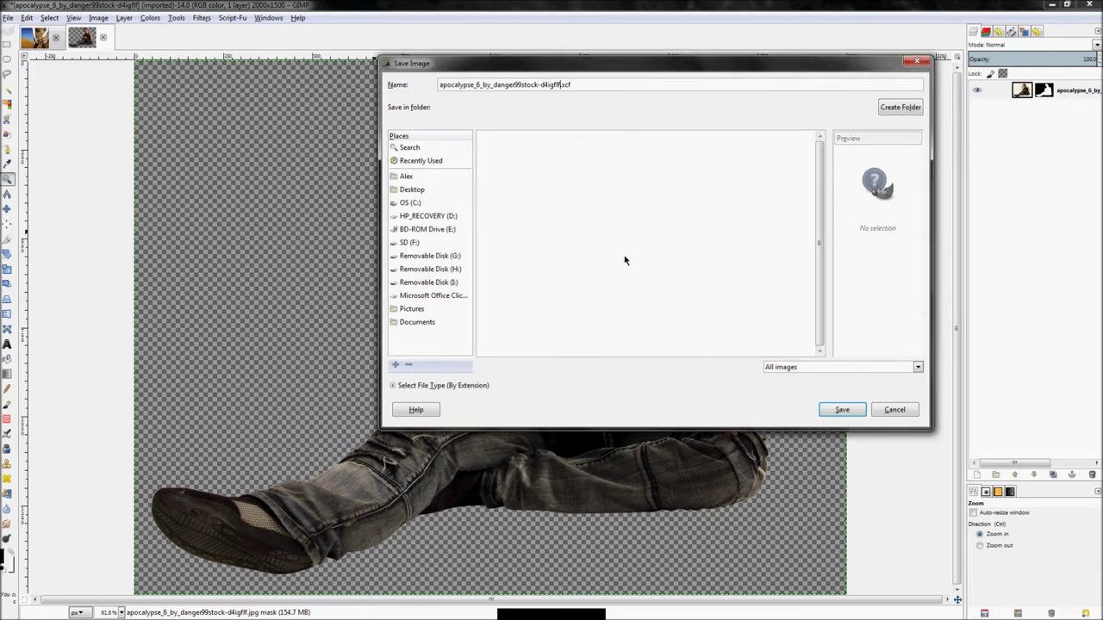
pyautogui.click(411, 310)
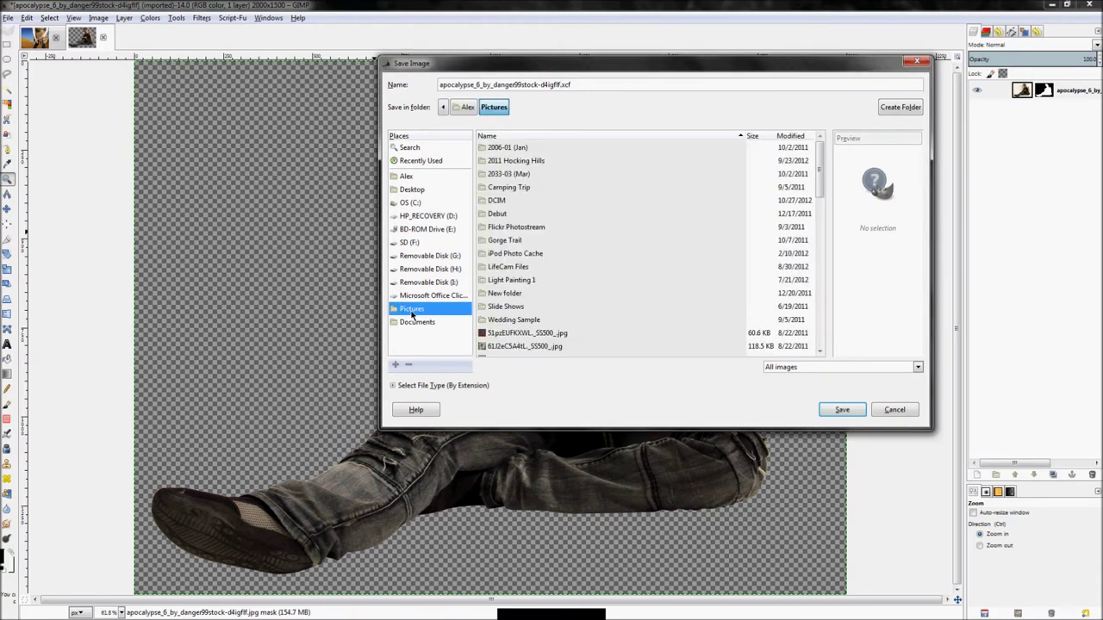
pyautogui.click(836, 411)
pyautogui.click(103, 37)
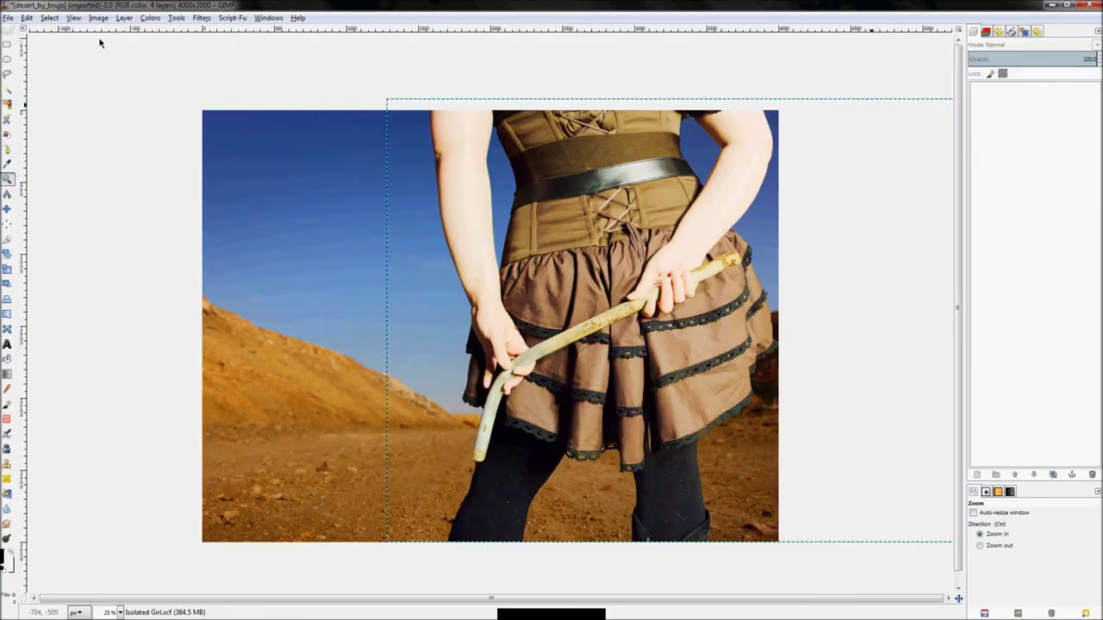
# - Open apocalypse_6_by_danger99stock-d4igflf.xcf from the Pictures folder as a layer in the desert composition
pyautogui.click(7, 18)
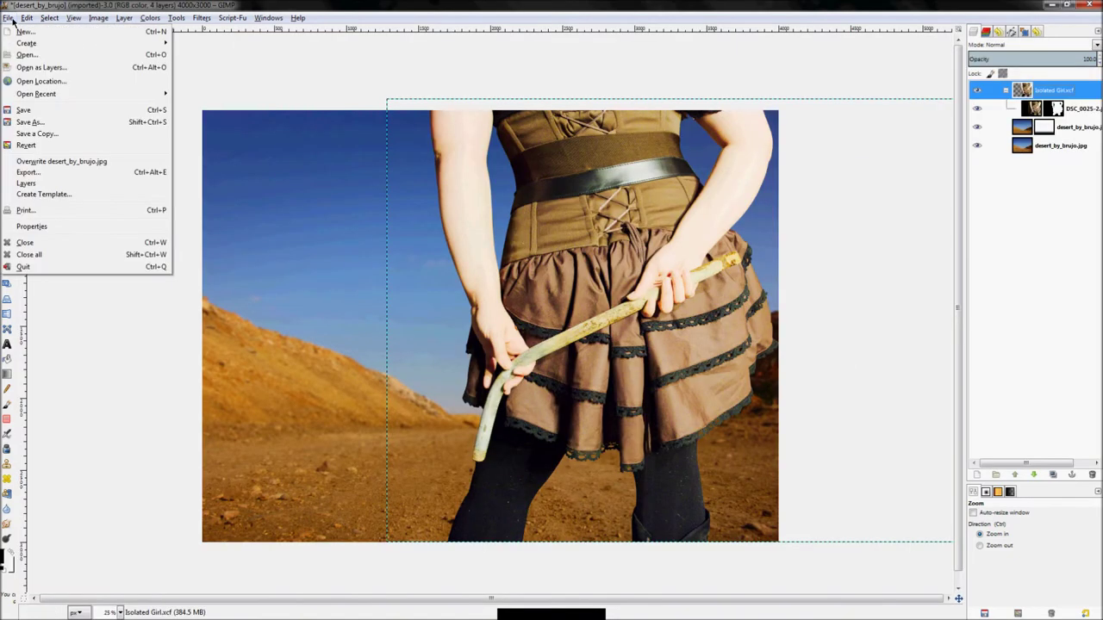
pyautogui.click(43, 86)
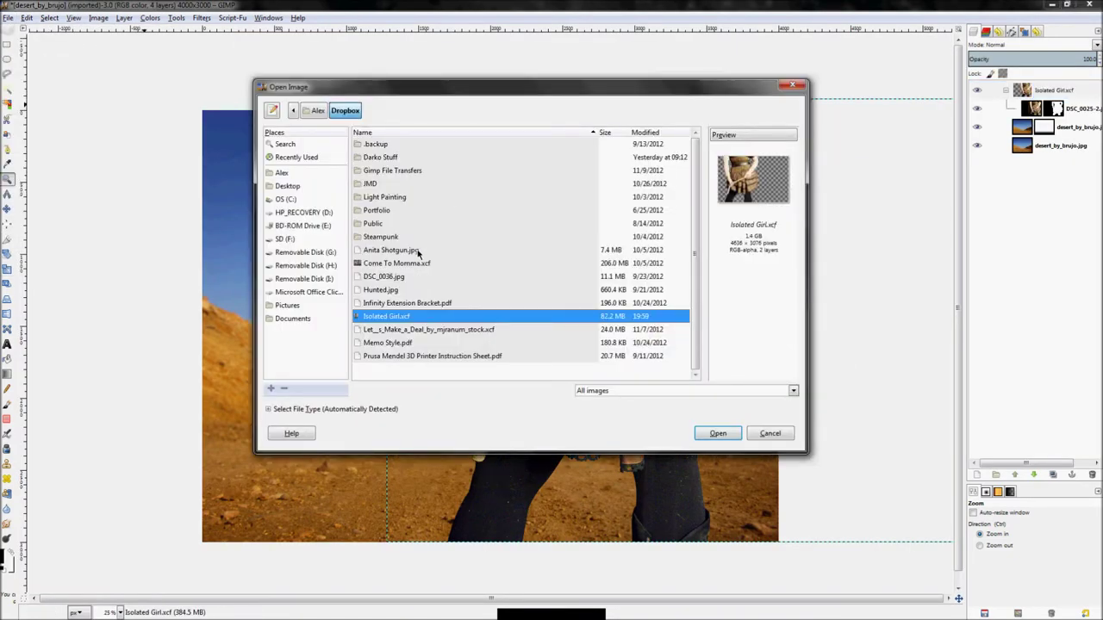
pyautogui.click(317, 110)
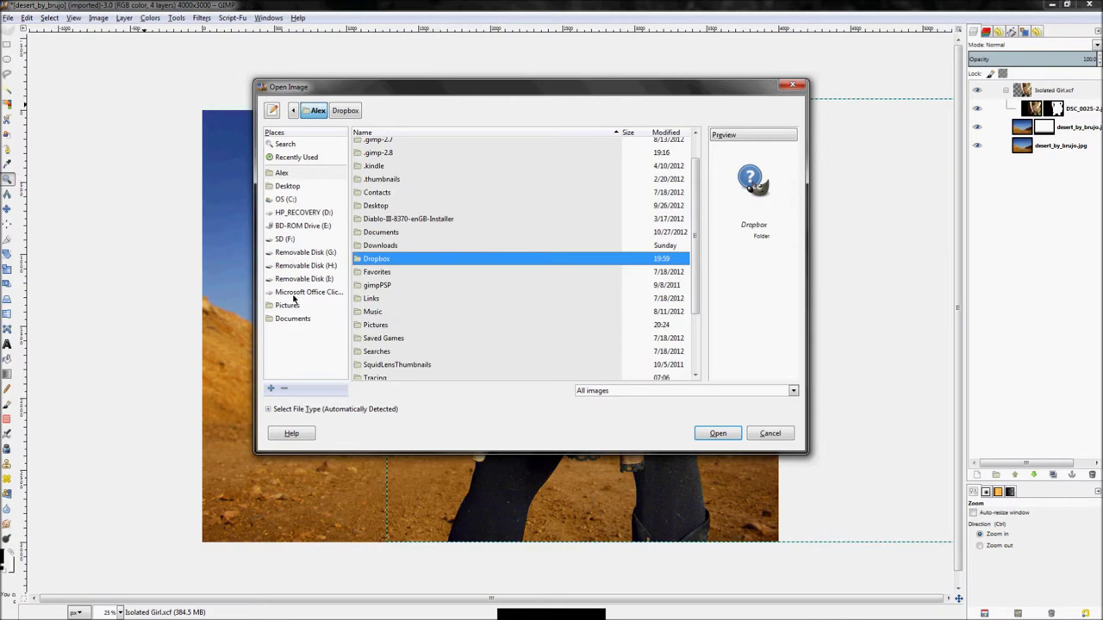
pyautogui.click(291, 305)
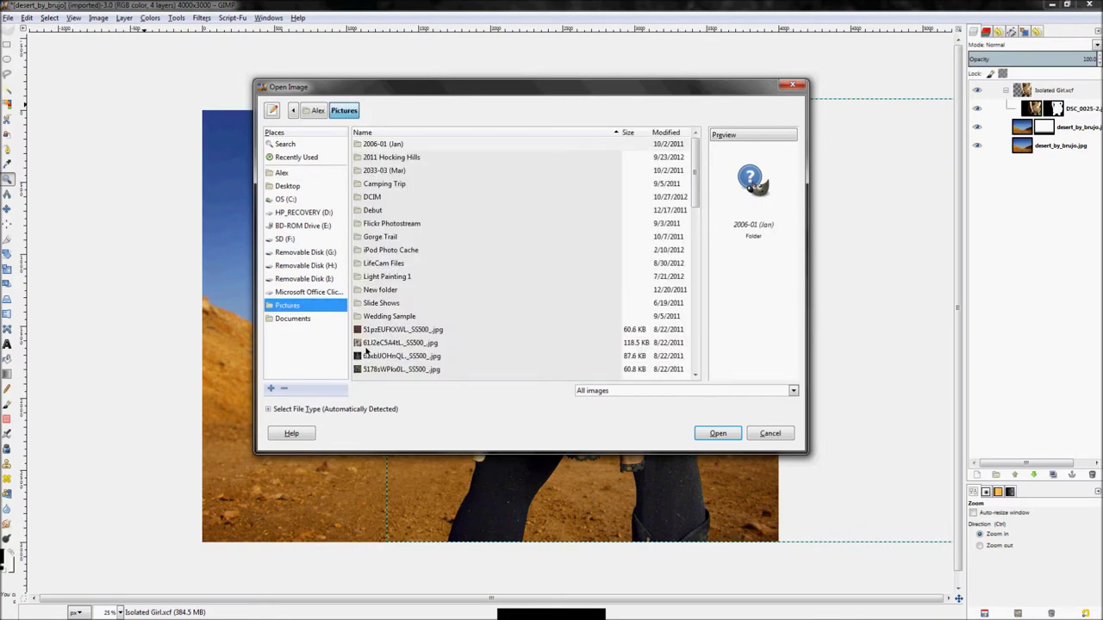
pyautogui.scroll(-3, 389, 342)
pyautogui.click(396, 312)
pyautogui.click(717, 434)
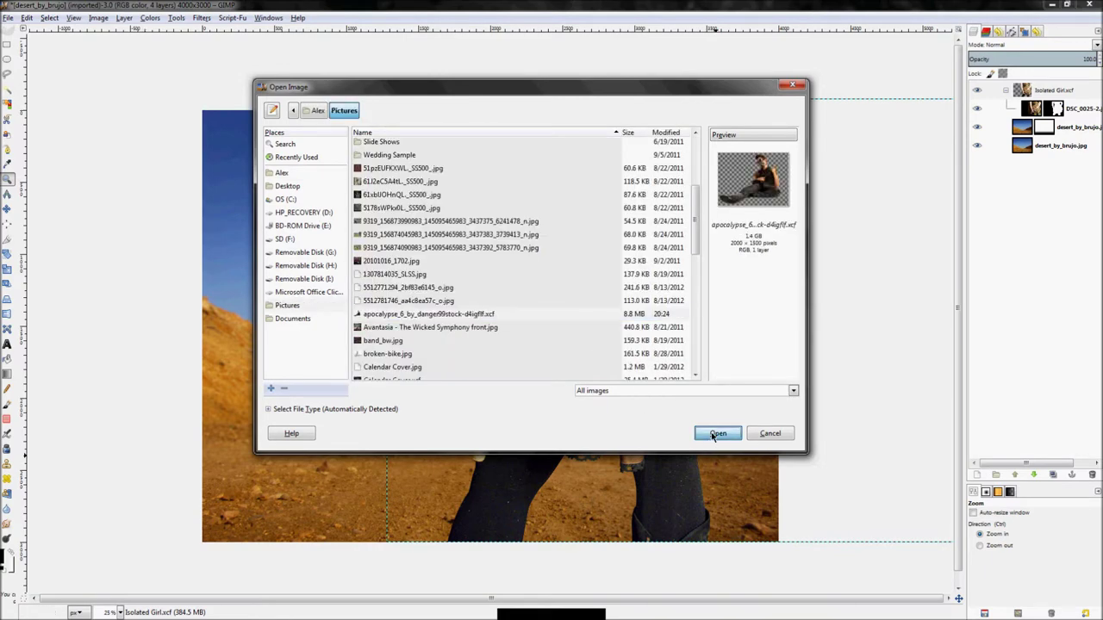
# - Make the seated man's image active instead of its mask and move the active layer onto the desert ground beside the woman
pyautogui.click(7, 209)
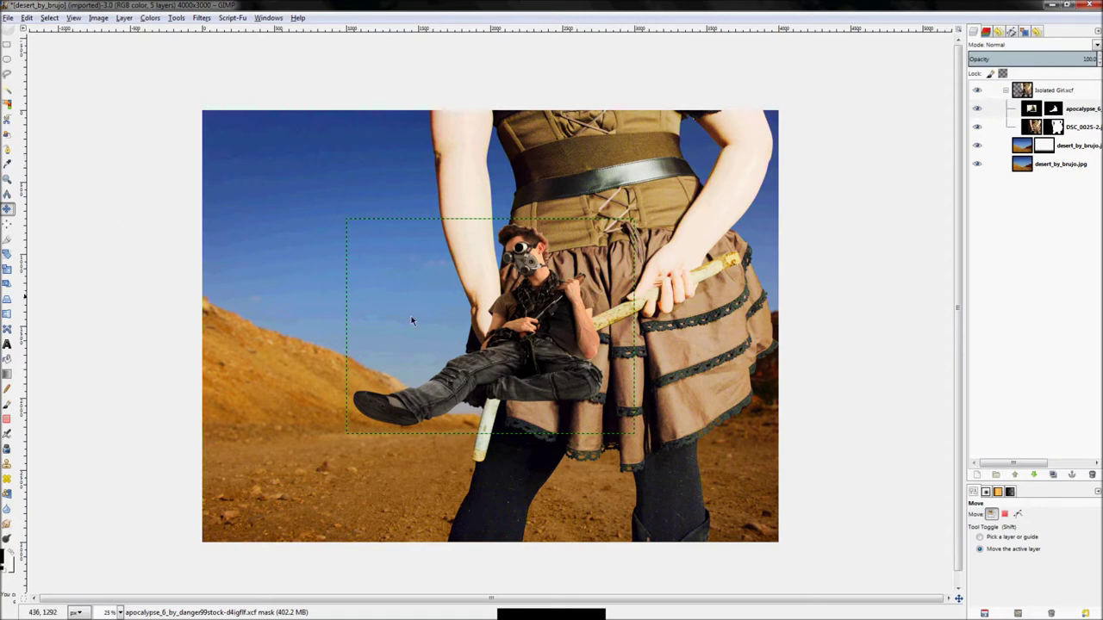
pyautogui.moveTo(500, 359); pyautogui.dragTo(377, 417)
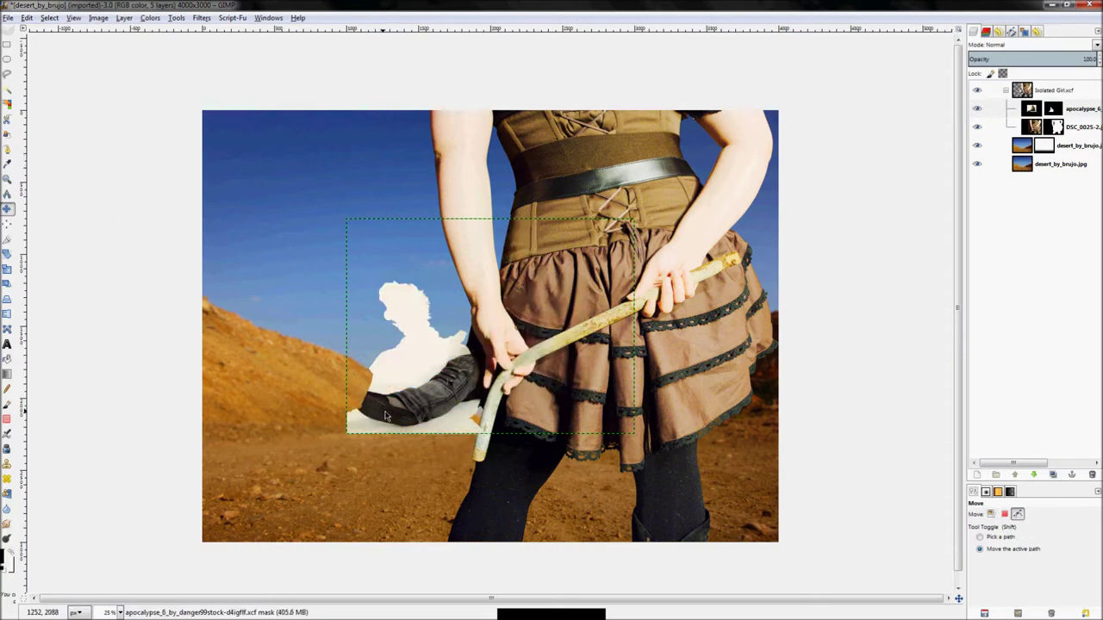
pyautogui.hotkey('ctrl', 'z')
pyautogui.click(1034, 111)
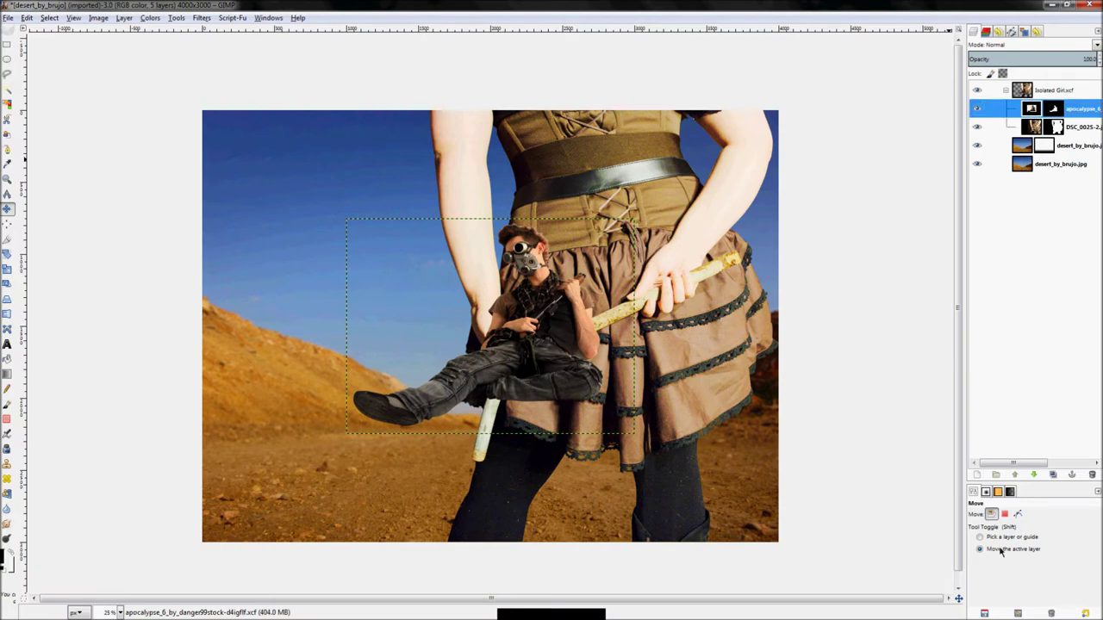
pyautogui.click(999, 552)
pyautogui.moveTo(538, 328); pyautogui.dragTo(375, 420)
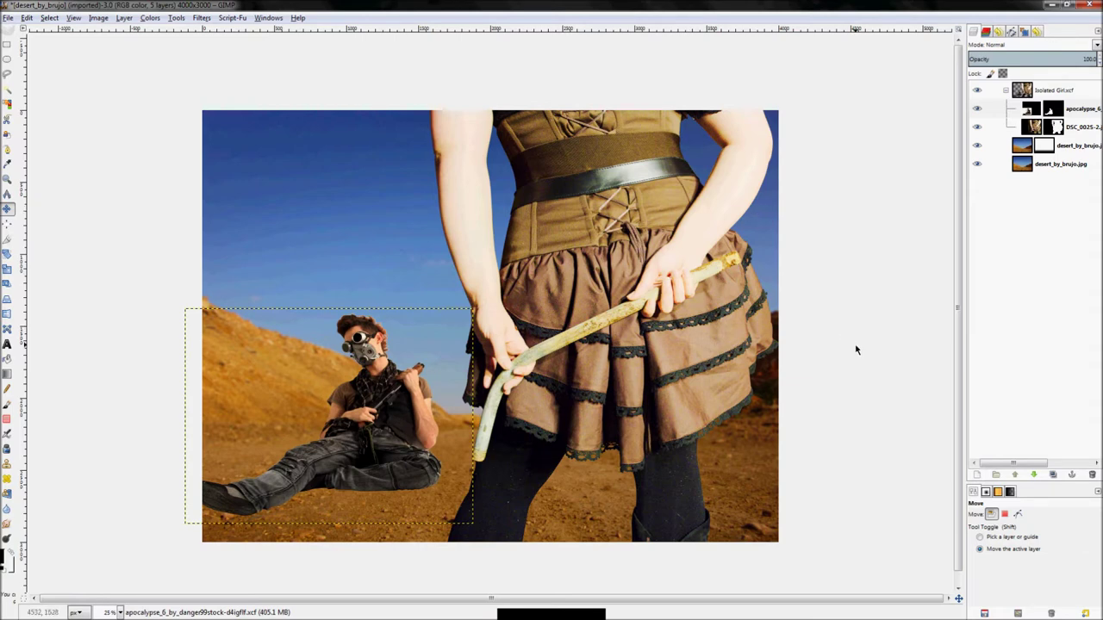
# - Move the seated man slightly up and to the left on the desert ground
pyautogui.moveTo(403, 414); pyautogui.dragTo(391, 408)
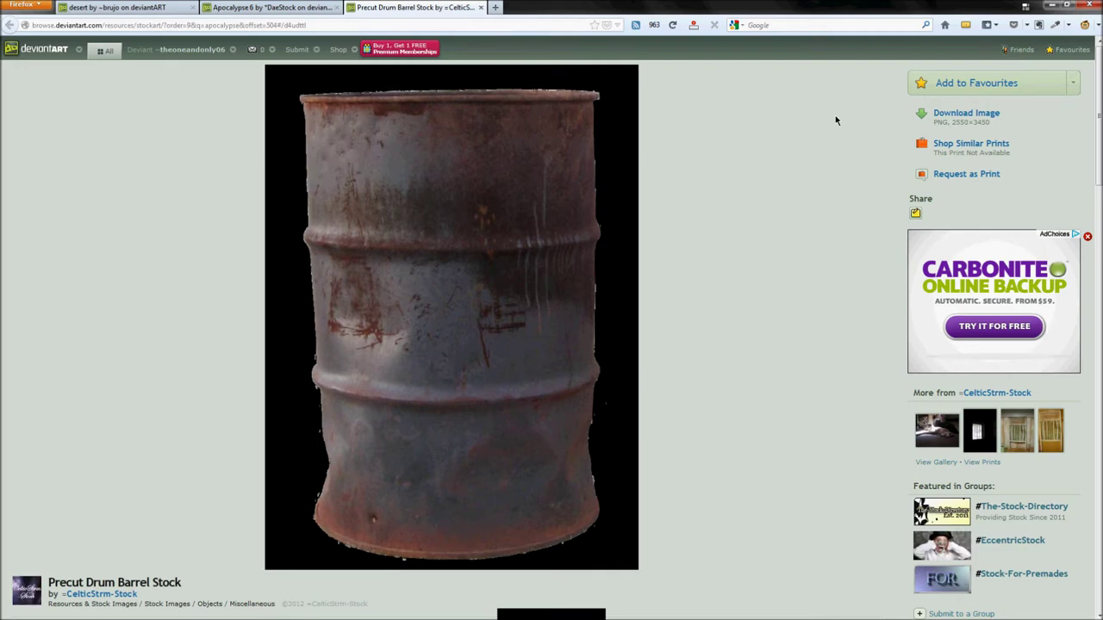
# - Open and close the full-size Precut Drum Barrel Stock picture, then copy its download link and switch to GIMP
pyautogui.click(996, 116)
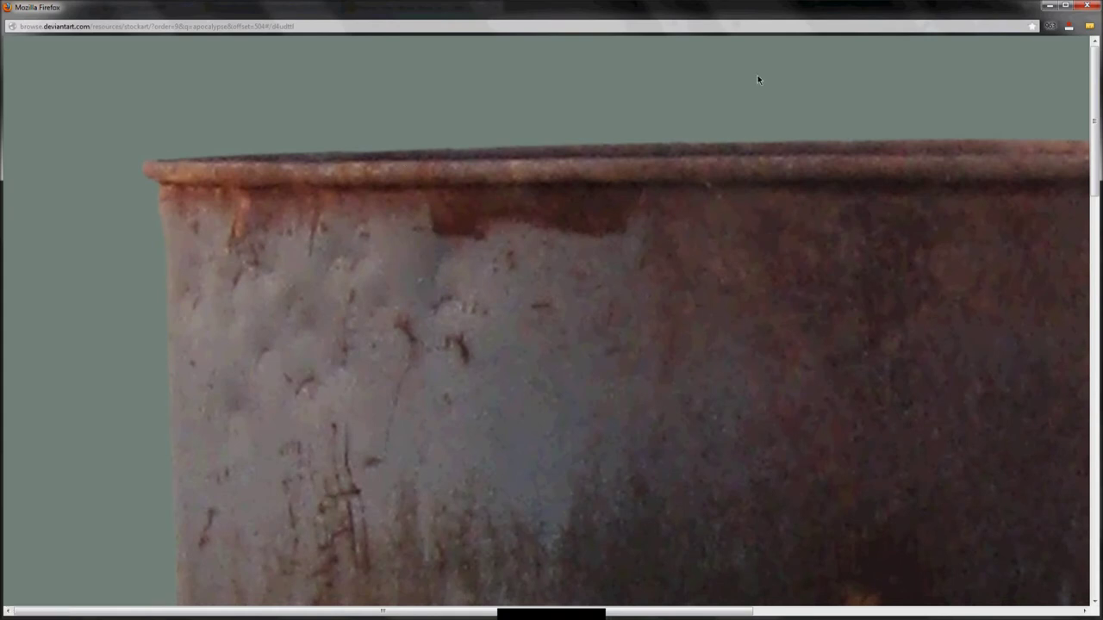
pyautogui.click(1087, 5)
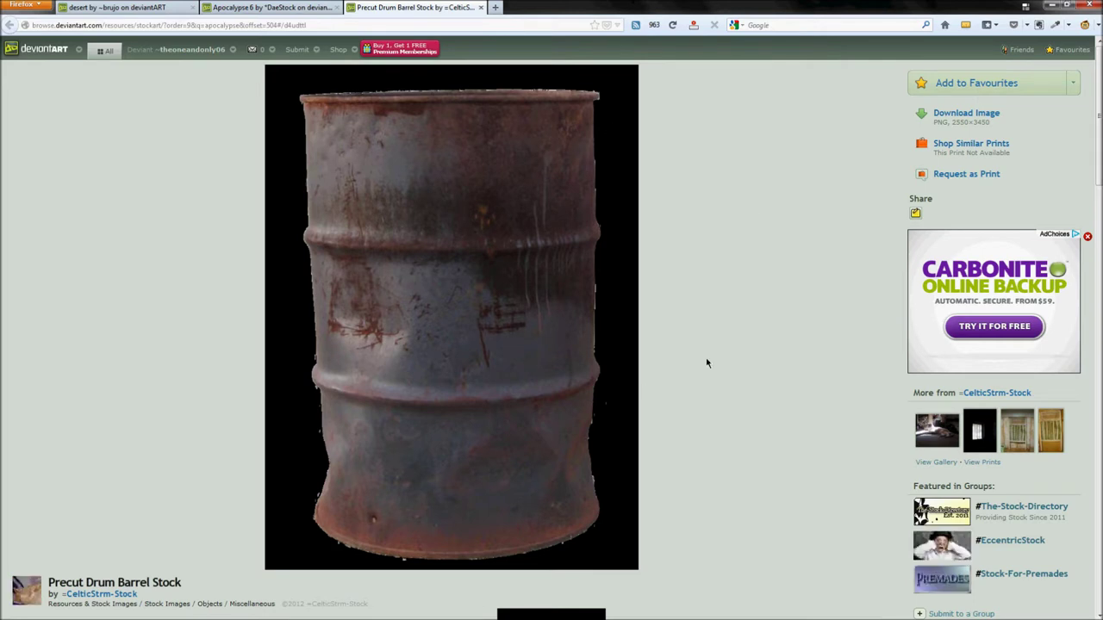
pyautogui.rightClick(934, 113)
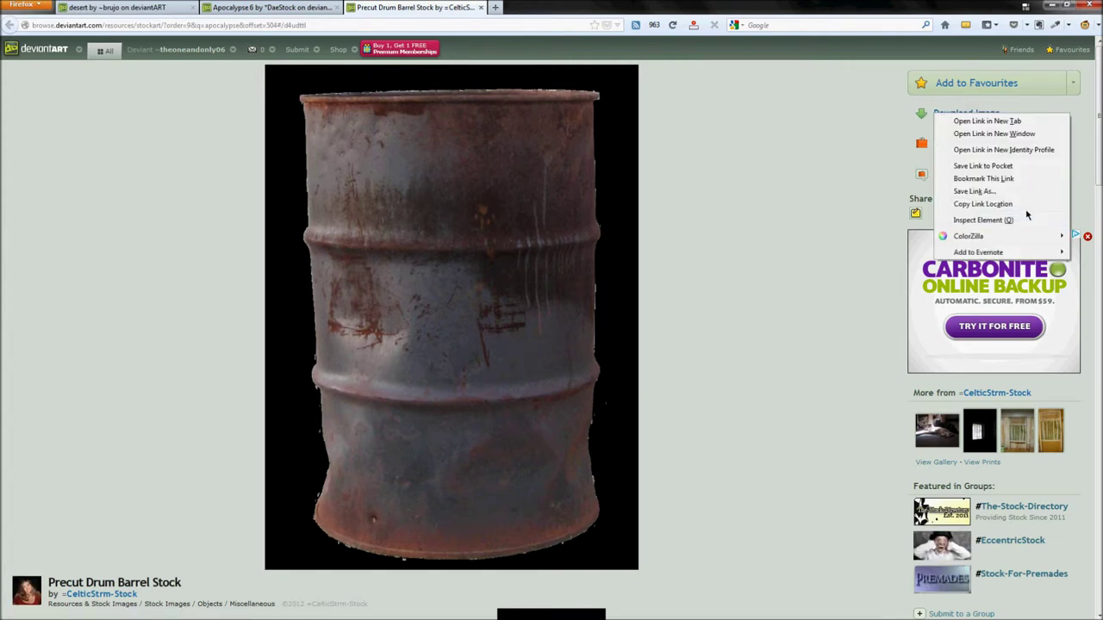
pyautogui.click(1024, 204)
pyautogui.moveTo(2, 35)
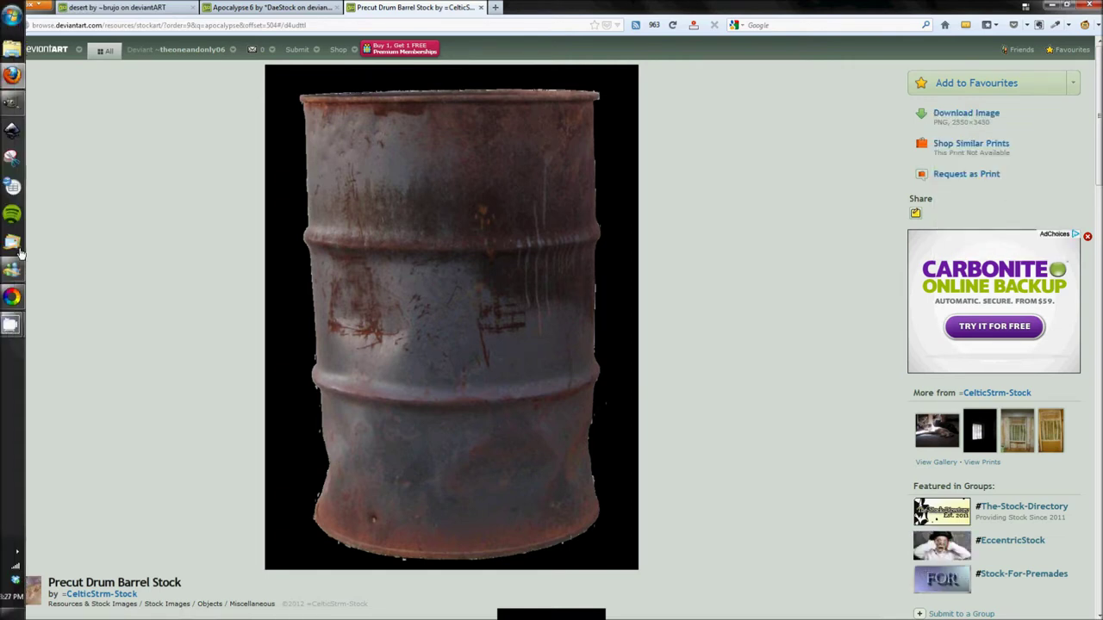
pyautogui.click(13, 106)
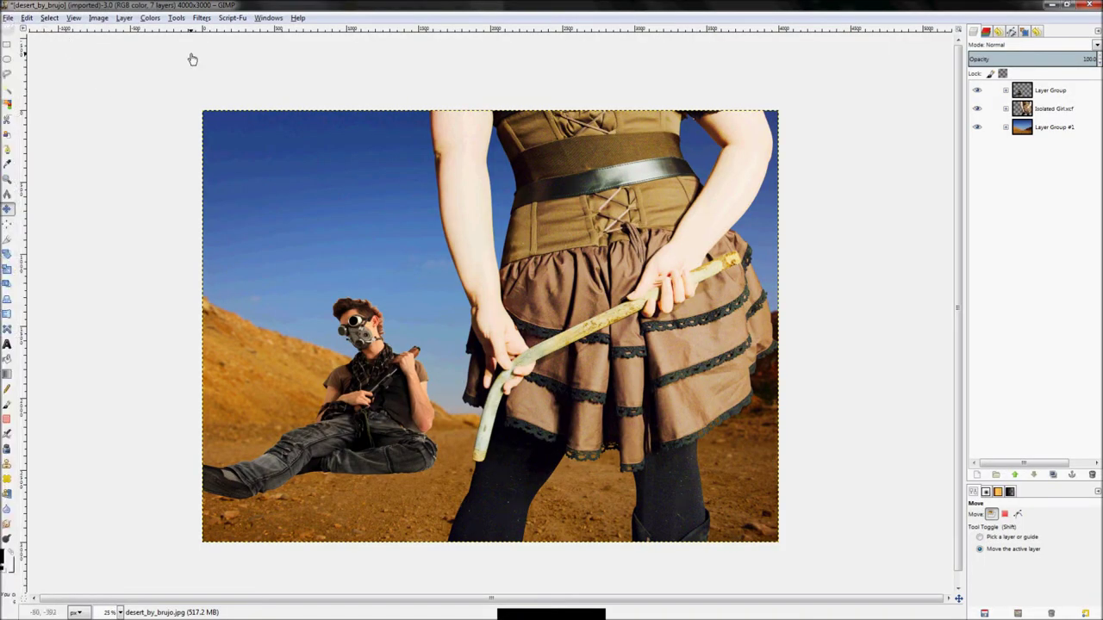
# - Switch to Firefox, copy the full-size Precut Drum Barrel Stock image itself and return to GIMP
pyautogui.hotkey('alt', 'Tab')
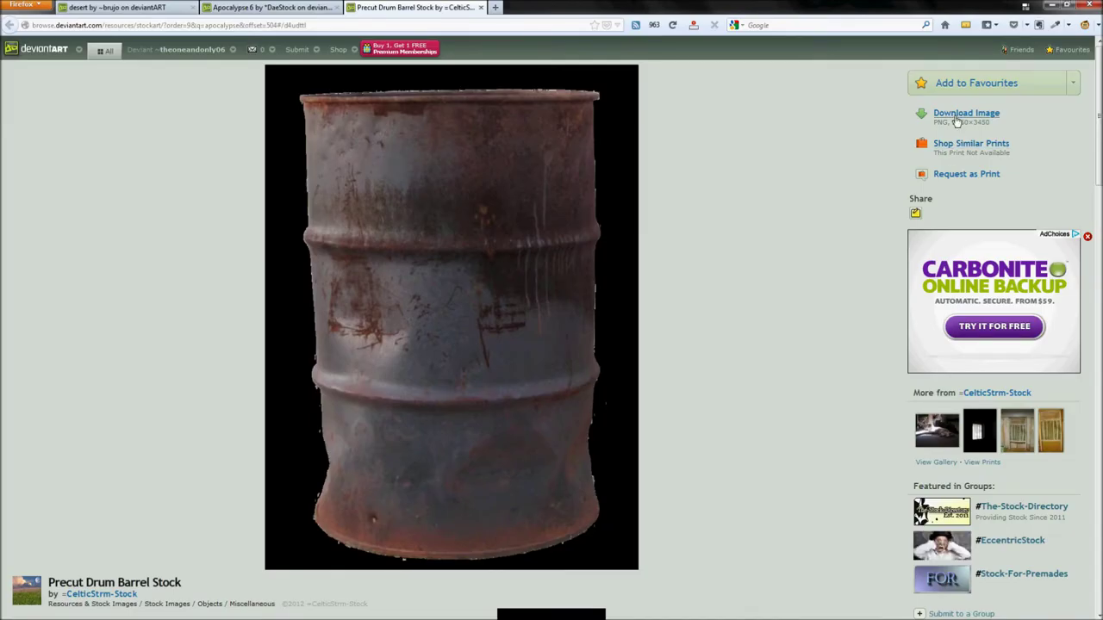
pyautogui.scroll(-15, 597, 213)
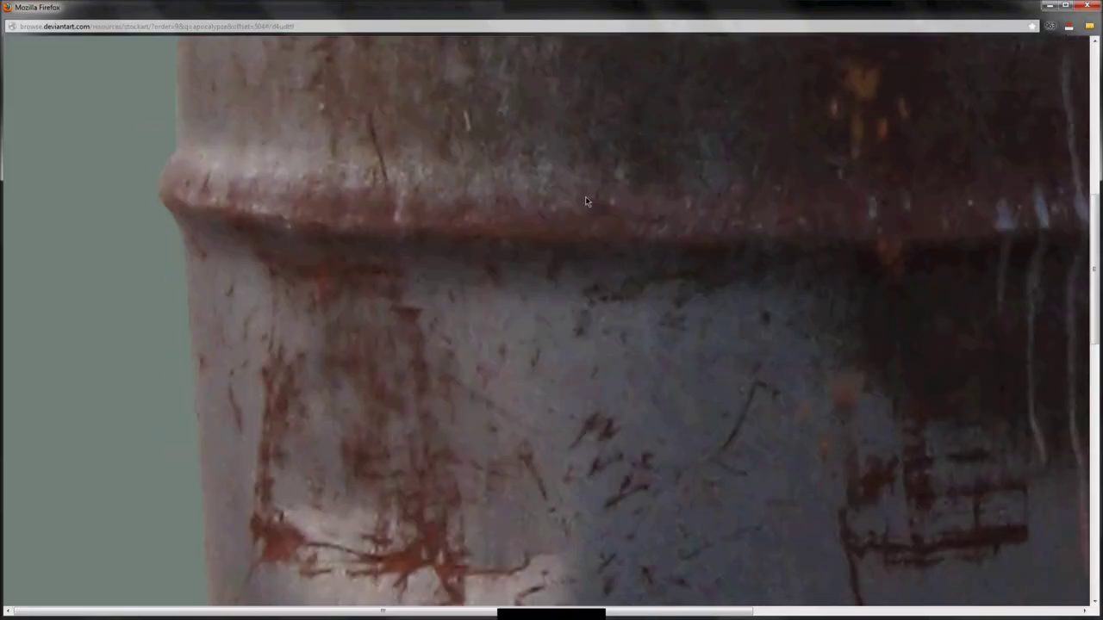
pyautogui.scroll(15, 602, 218)
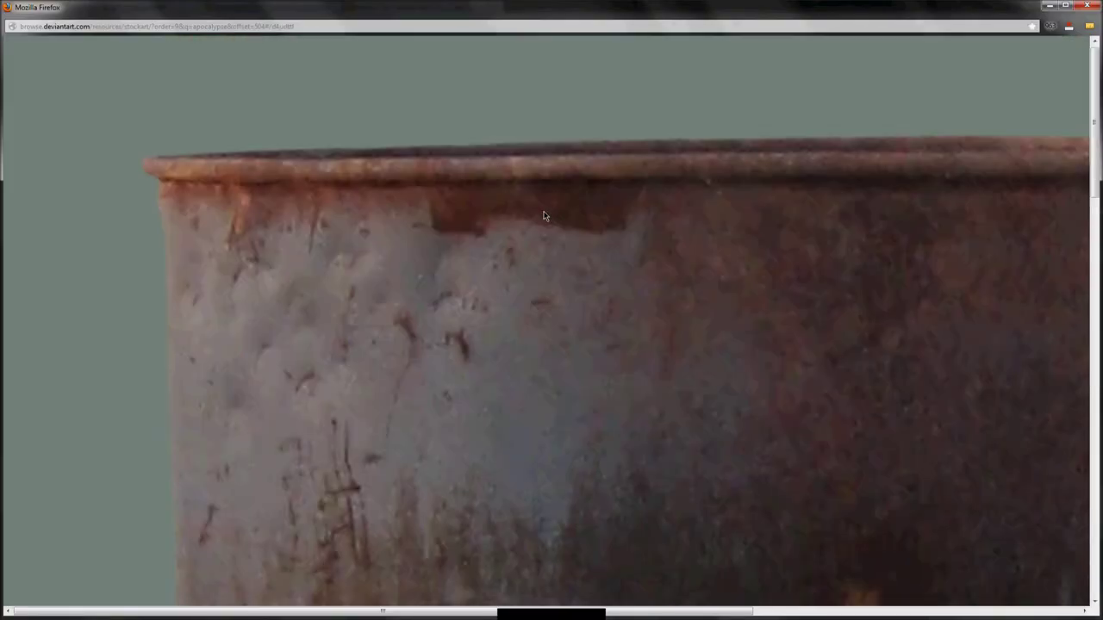
pyautogui.rightClick(556, 217)
pyautogui.click(663, 250)
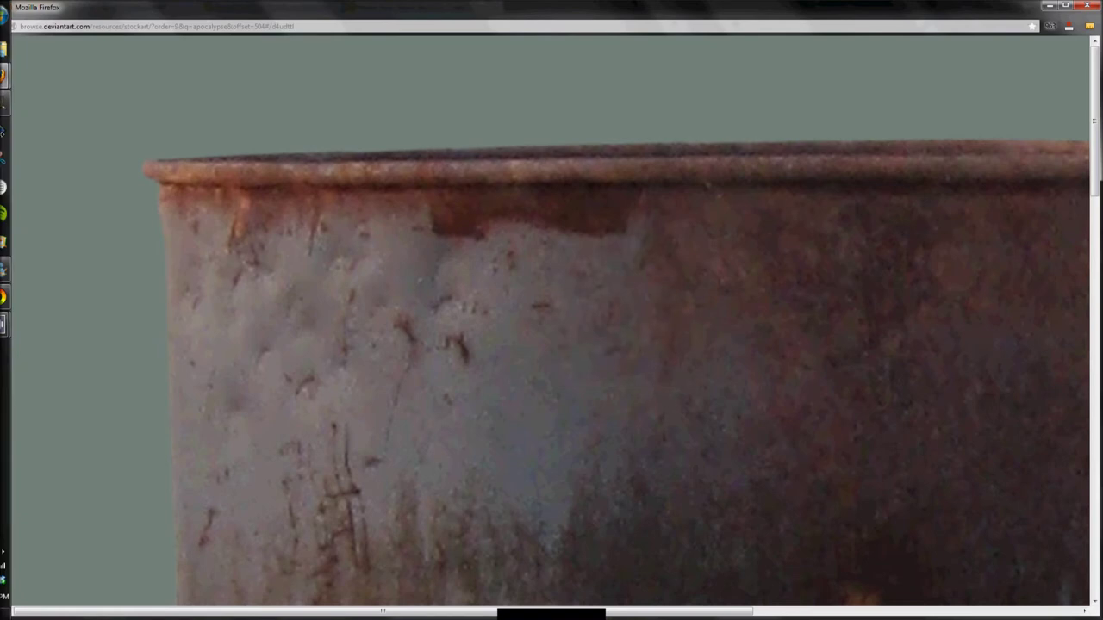
pyautogui.click(10, 102)
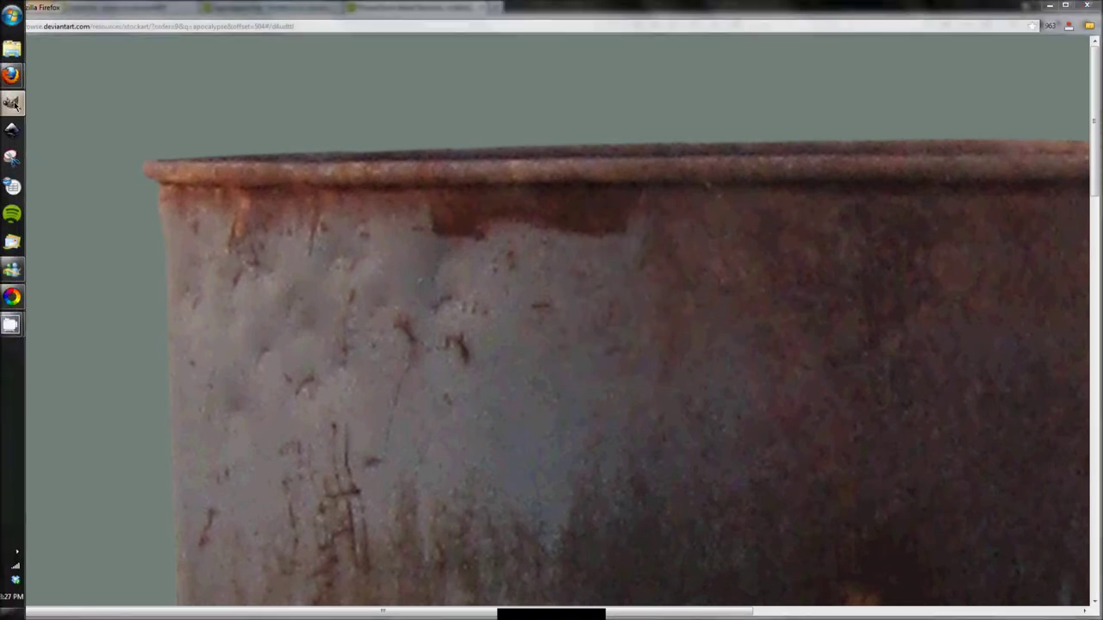
# - Paste the copied barrel image as a new layer inside the seated man's layer group
pyautogui.click(1051, 91)
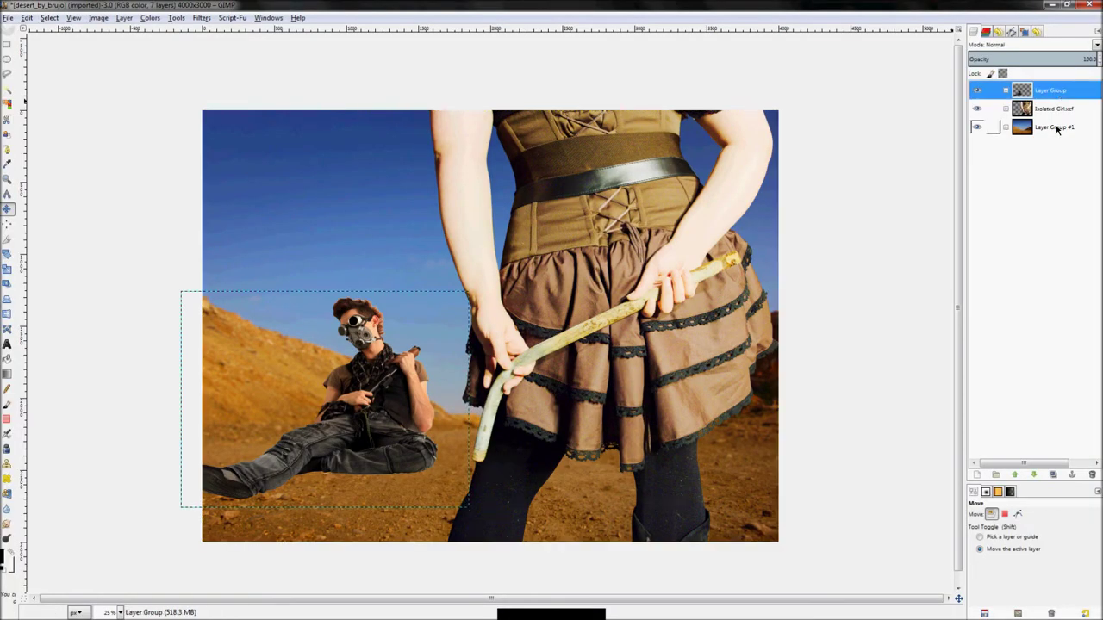
pyautogui.rightClick(1058, 93)
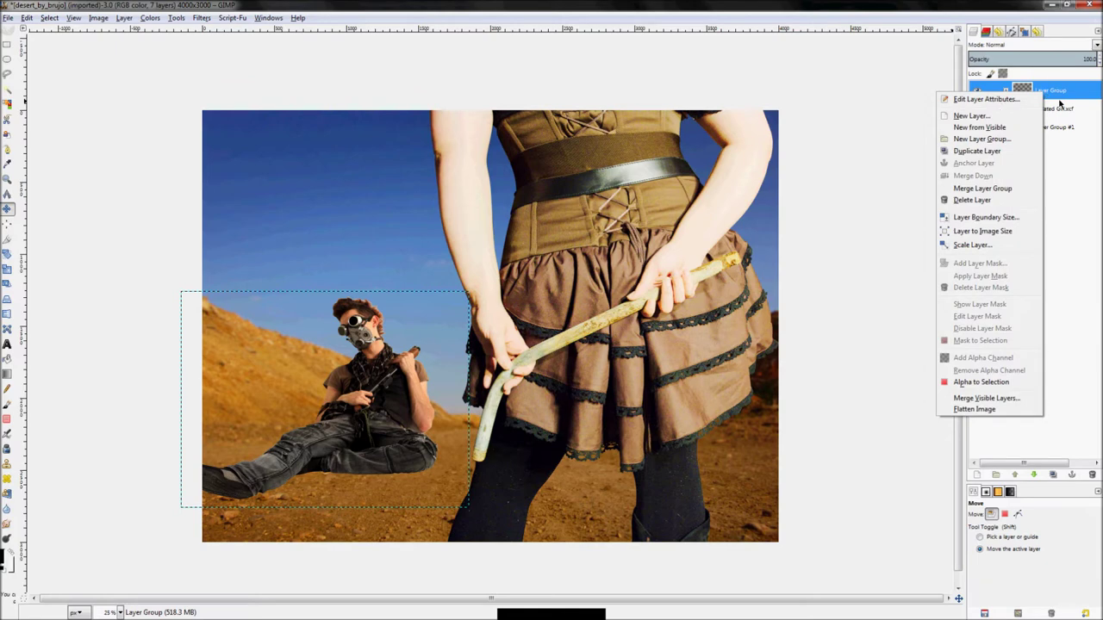
pyautogui.click(1061, 100)
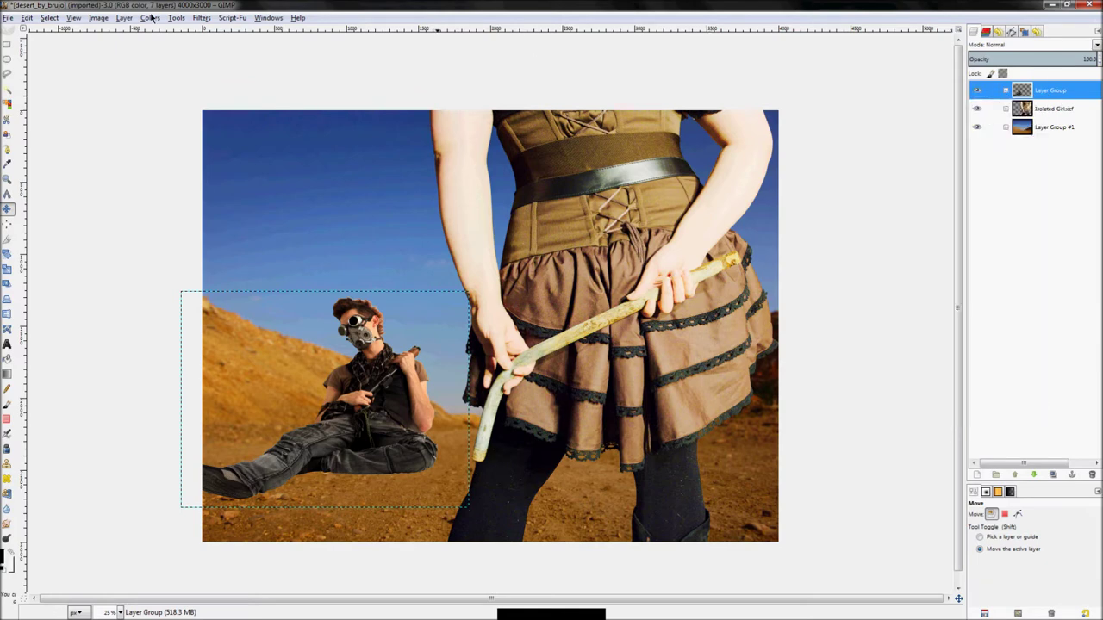
pyautogui.click(30, 20)
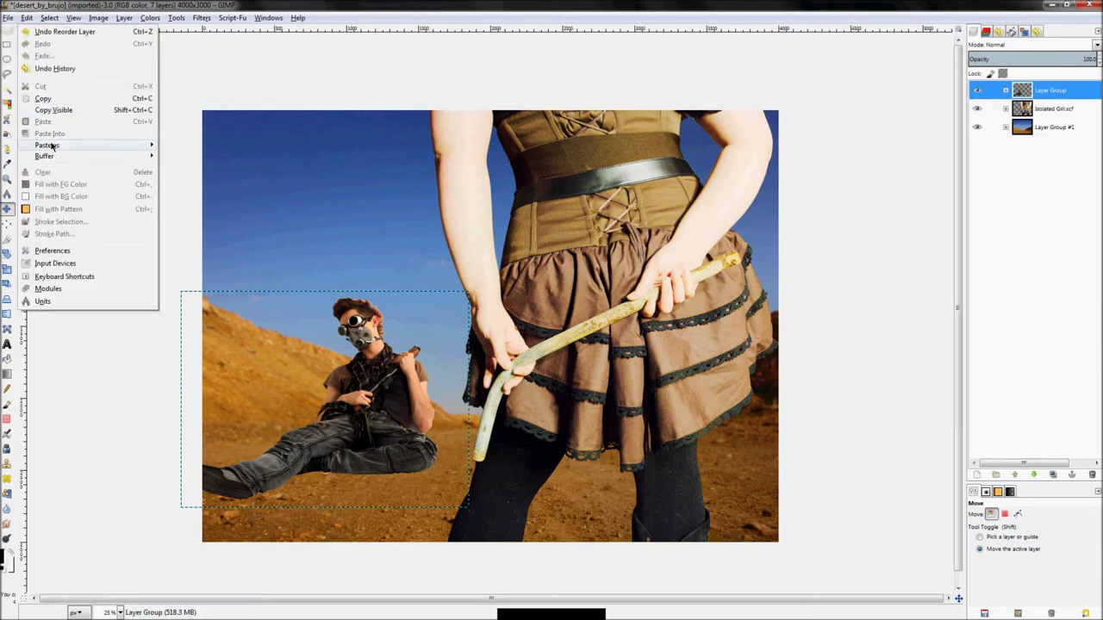
pyautogui.moveTo(64, 145)
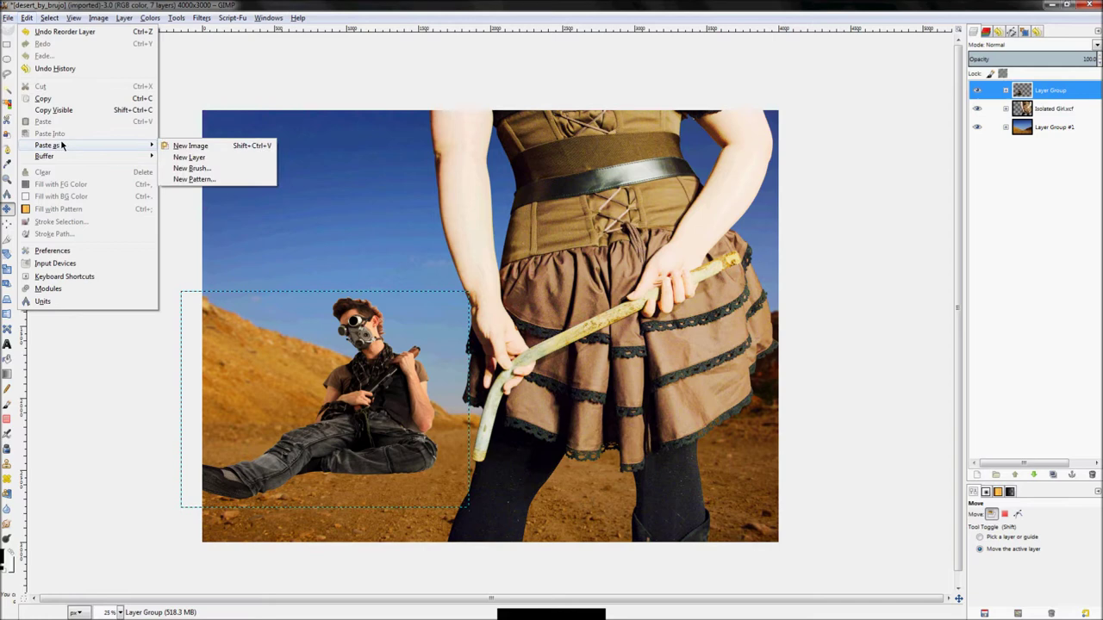
pyautogui.click(221, 162)
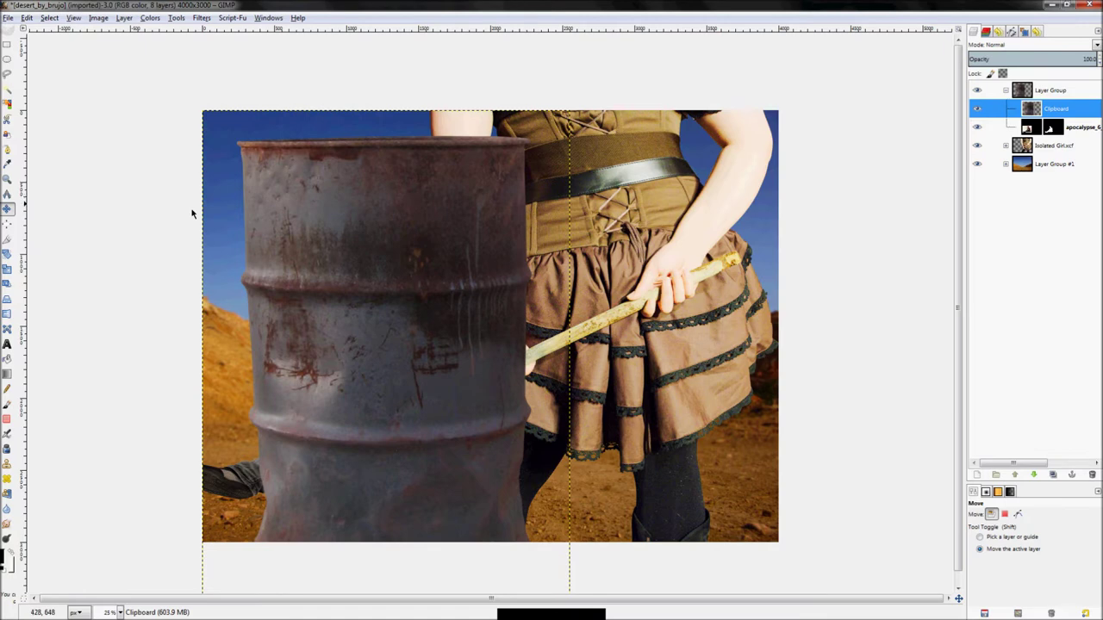
# - Move the barrel over the seated man and lower its Clipboard layer beneath his layer in the group
pyautogui.moveTo(416, 265); pyautogui.dragTo(495, 202)
pyautogui.moveTo(405, 181); pyautogui.dragTo(335, 186)
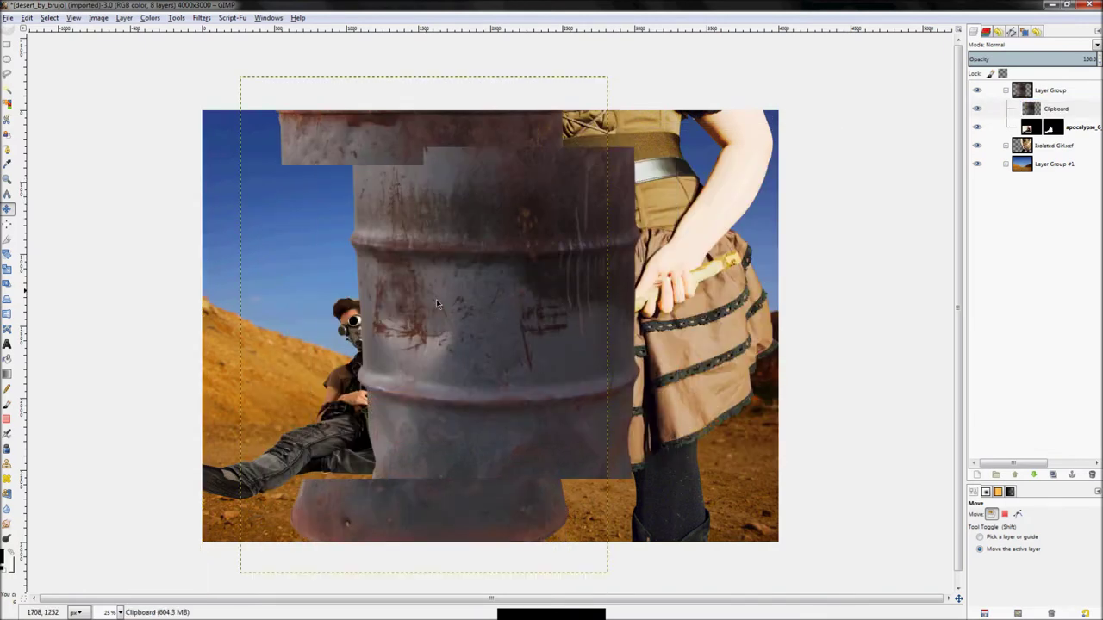
pyautogui.moveTo(374, 271); pyautogui.dragTo(443, 267)
pyautogui.moveTo(596, 370); pyautogui.dragTo(517, 371)
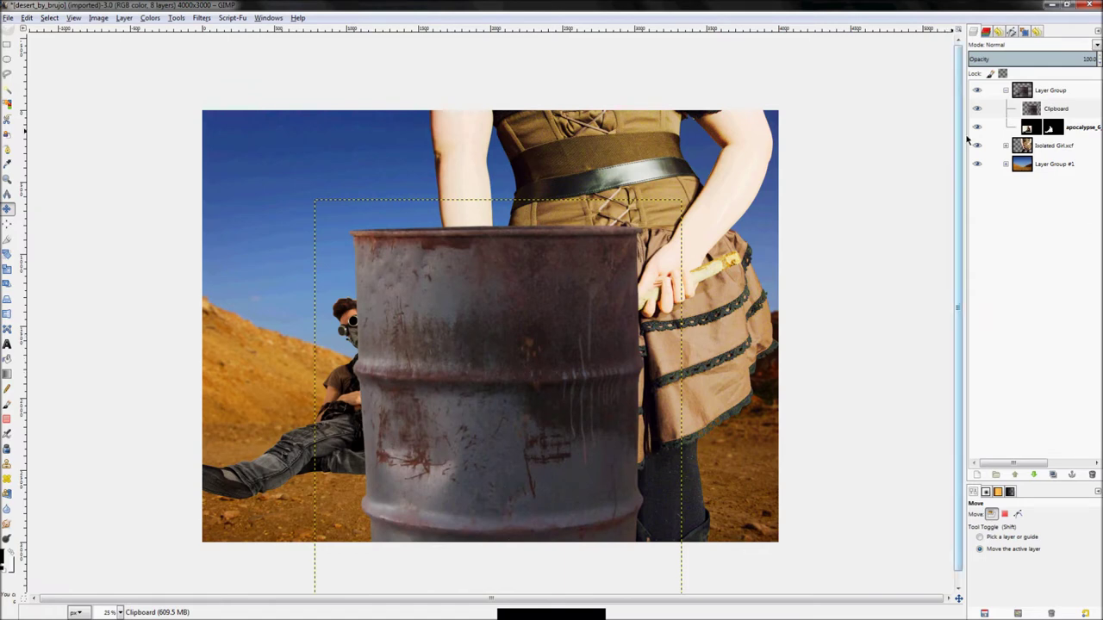
pyautogui.moveTo(537, 347); pyautogui.dragTo(401, 212)
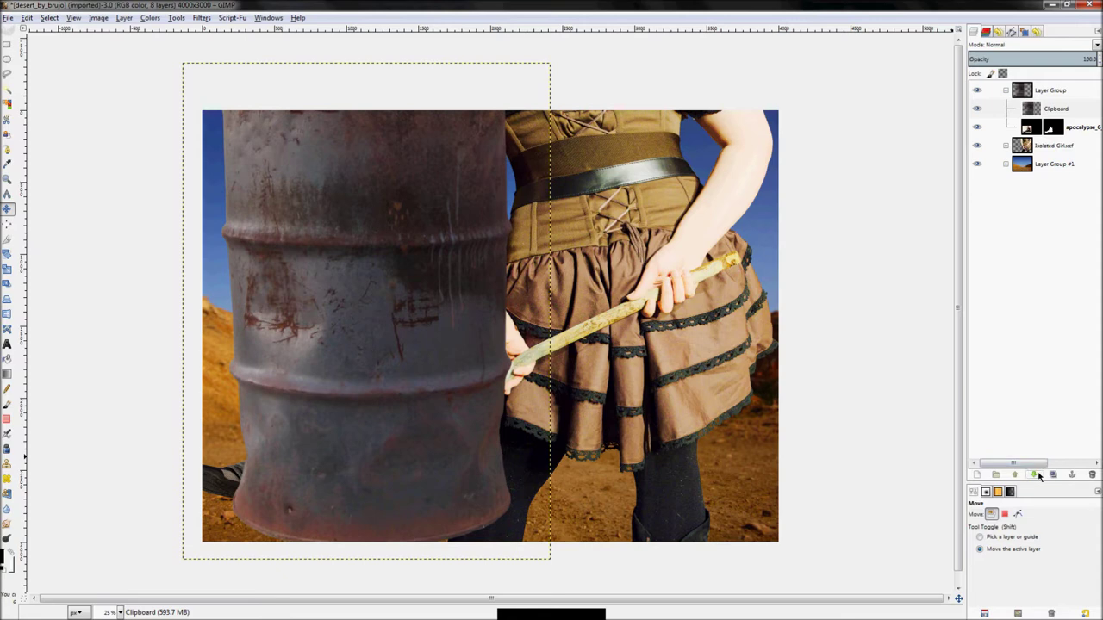
pyautogui.click(1059, 110)
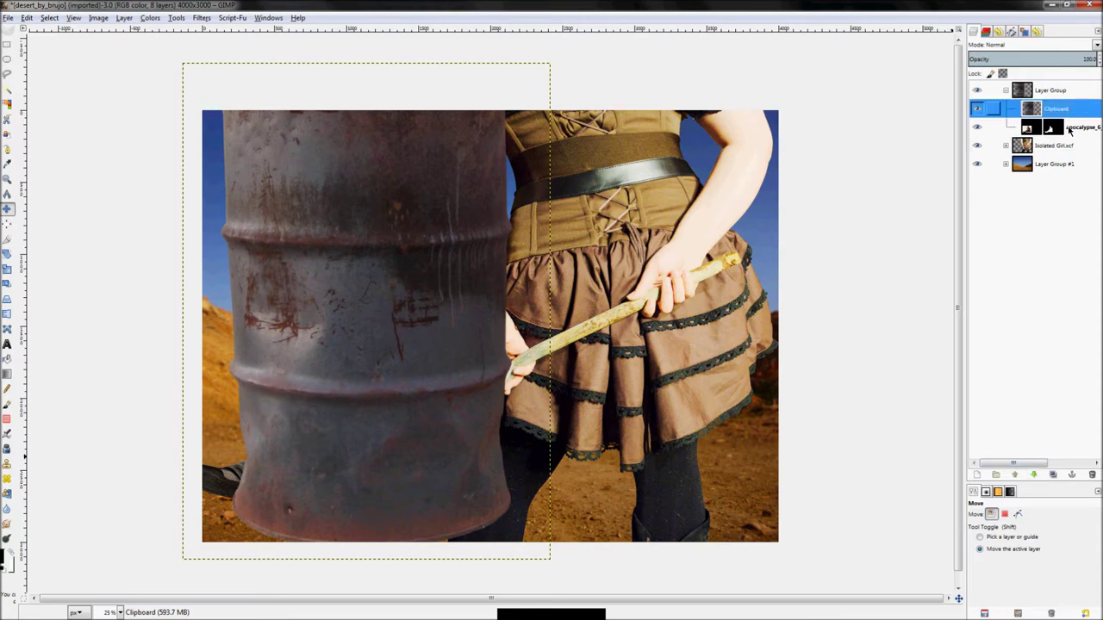
pyautogui.click(1037, 476)
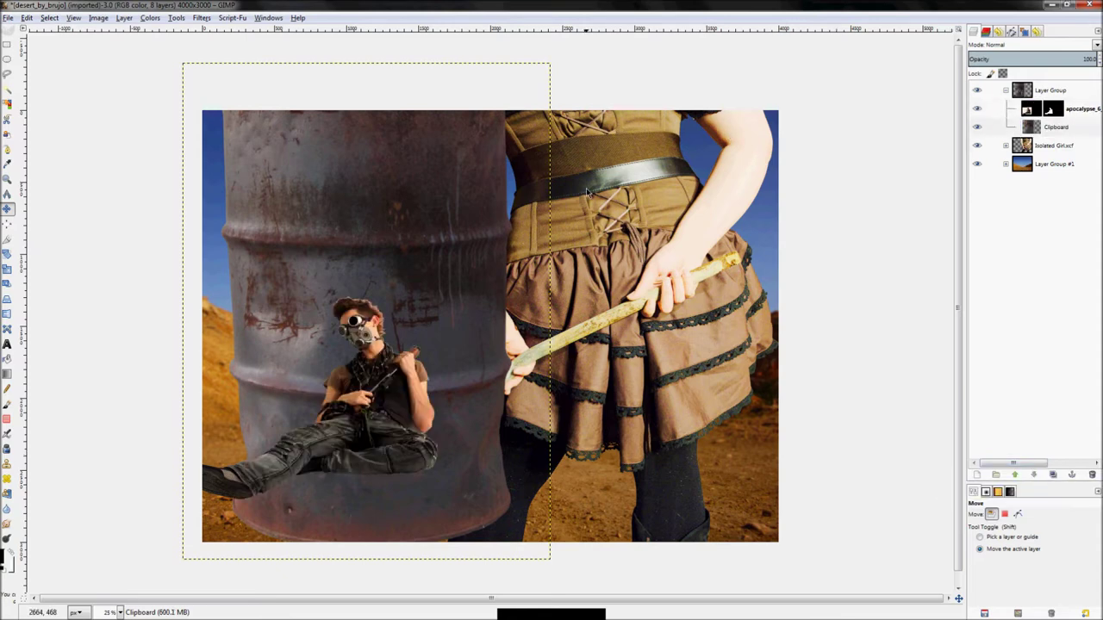
# - Collapse the seated man's layer group and toggle the groups' visibility to examine what each one contains
pyautogui.moveTo(1004, 91); pyautogui.dragTo(1003, 92)
pyautogui.click(1005, 90)
pyautogui.click(1047, 91)
pyautogui.click(1052, 109)
pyautogui.click(1053, 126)
pyautogui.click(1054, 106)
pyautogui.click(977, 127)
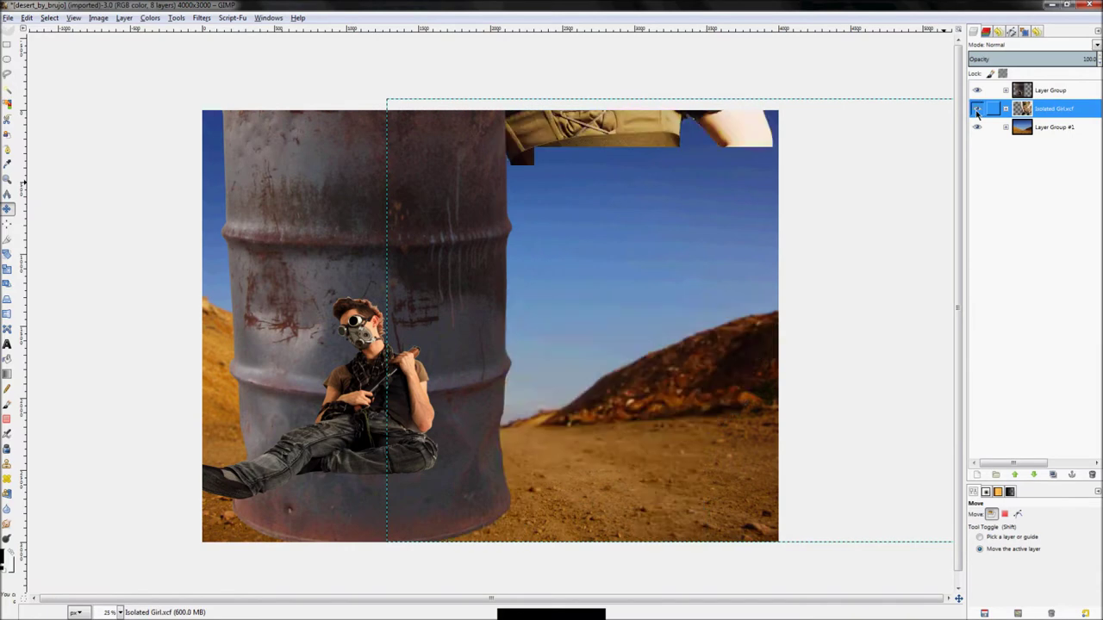
pyautogui.click(977, 126)
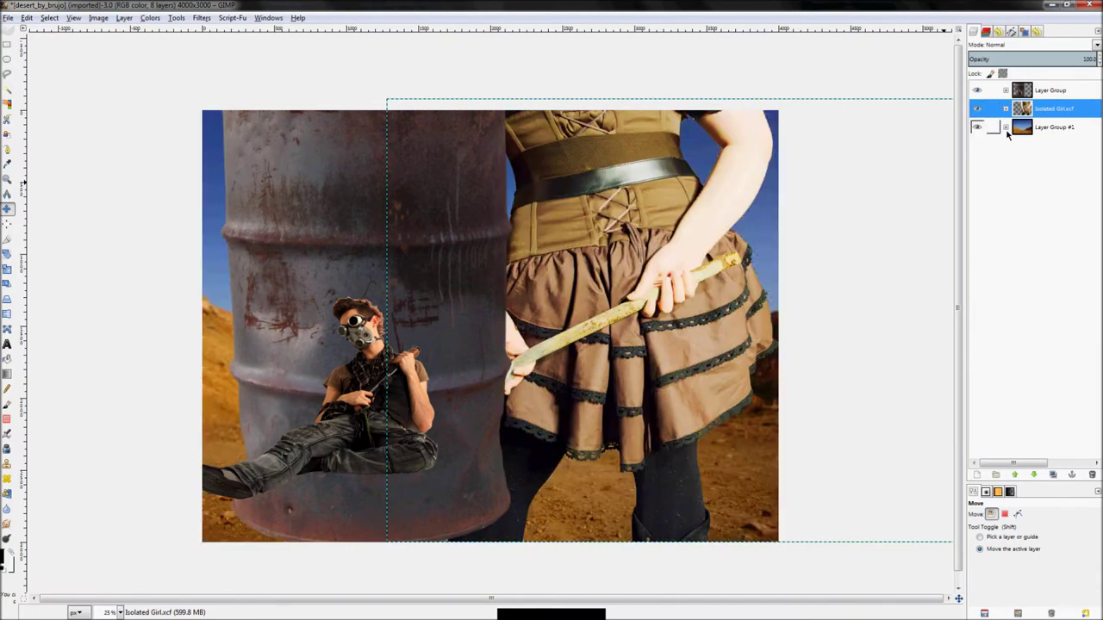
pyautogui.click(978, 91)
pyautogui.click(978, 91)
# - Try nesting the seated man's layer in a new layer group within the expanded Layer Group, then remove that new group
pyautogui.click(1006, 91)
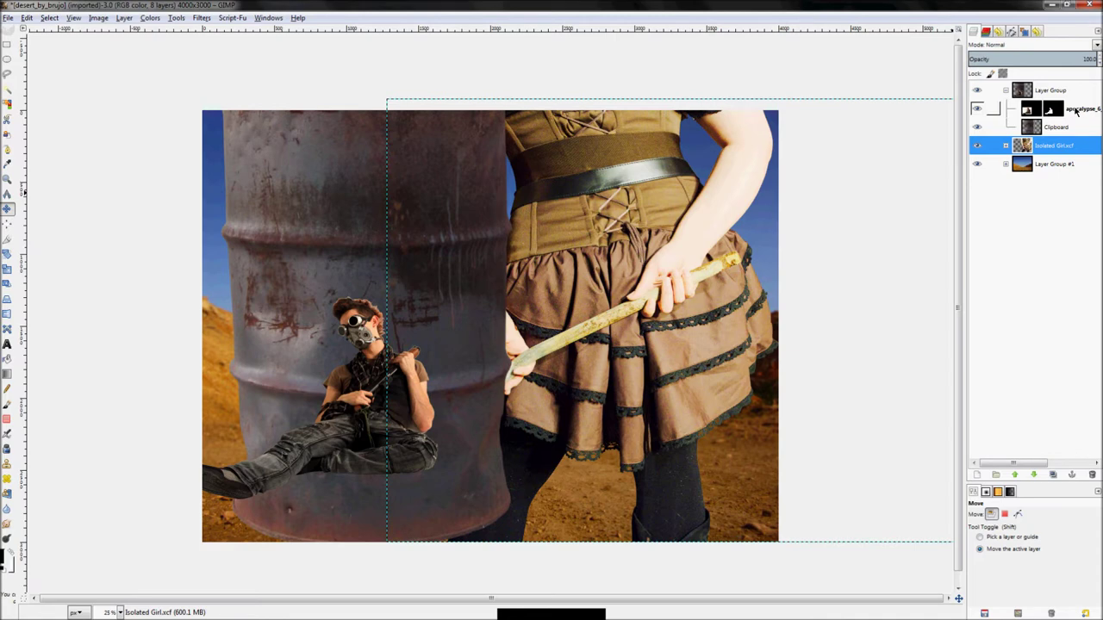
pyautogui.rightClick(1076, 110)
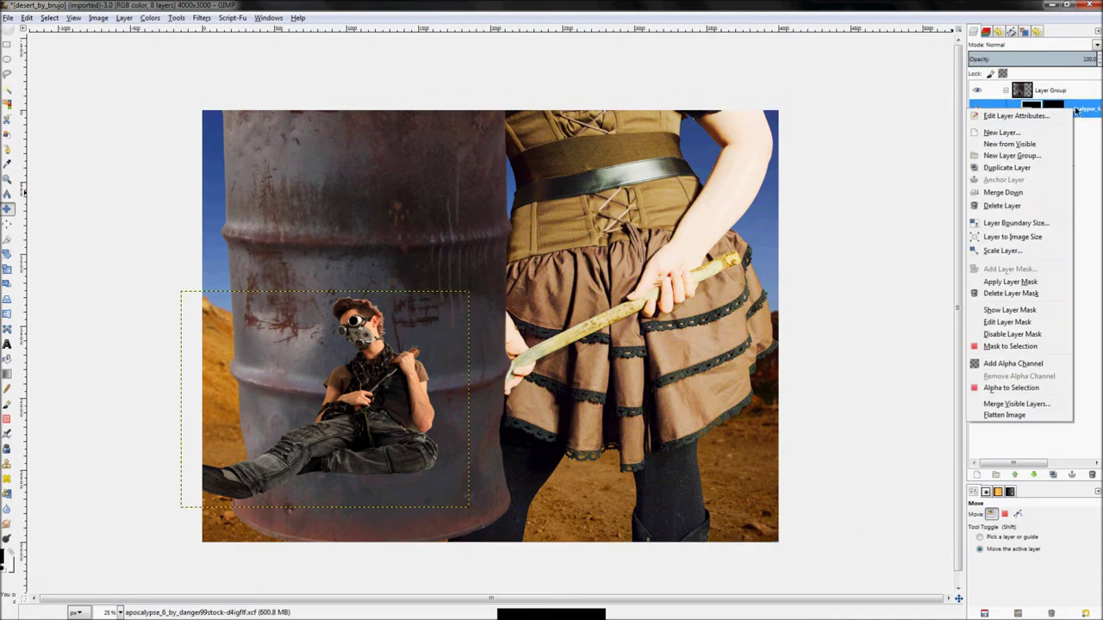
pyautogui.click(1040, 157)
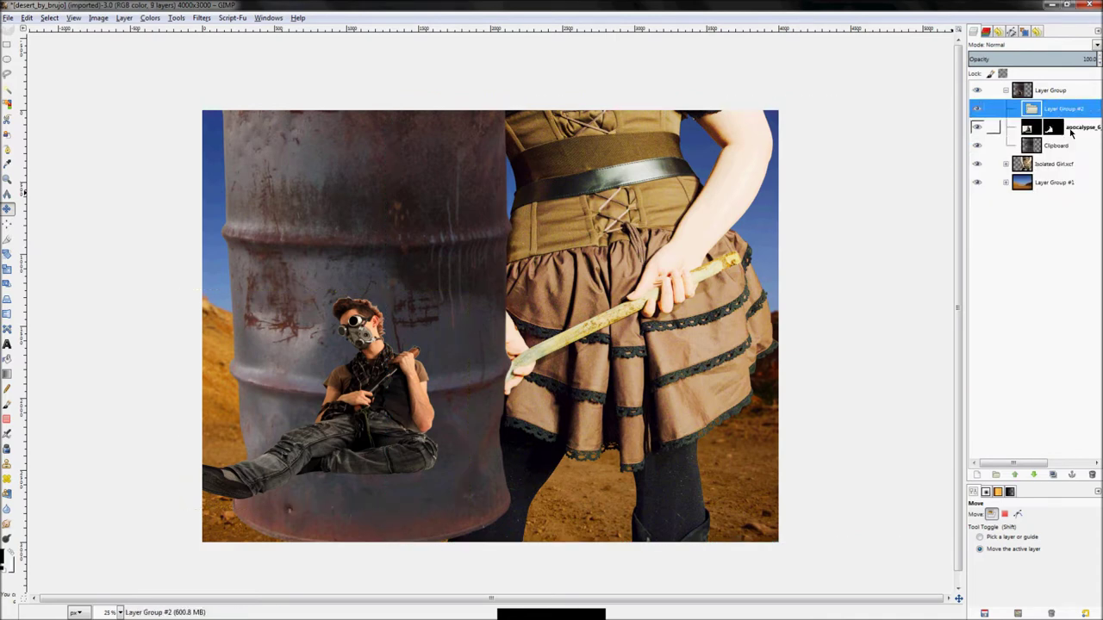
pyautogui.click(1064, 126)
pyautogui.moveTo(1072, 126); pyautogui.dragTo(1040, 111)
pyautogui.rightClick(1050, 113)
pyautogui.click(991, 222)
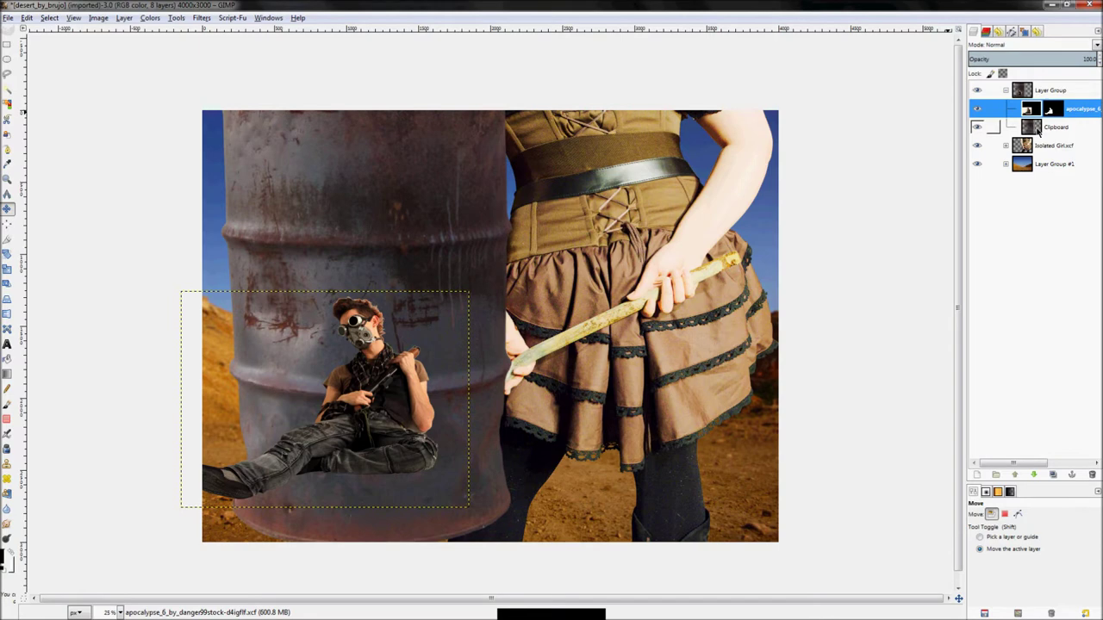
# - Select the Clipboard barrel layer and shift it slightly up and to the left behind the seated man
pyautogui.press('pagedown')
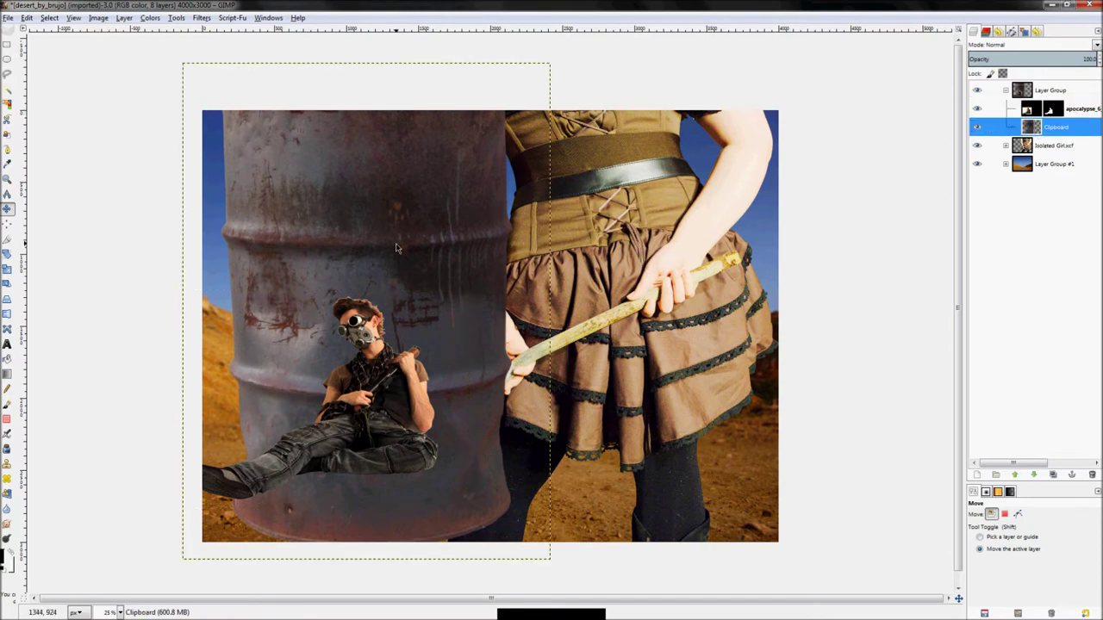
pyautogui.moveTo(399, 249); pyautogui.dragTo(470, 217)
pyautogui.moveTo(487, 285); pyautogui.dragTo(384, 309)
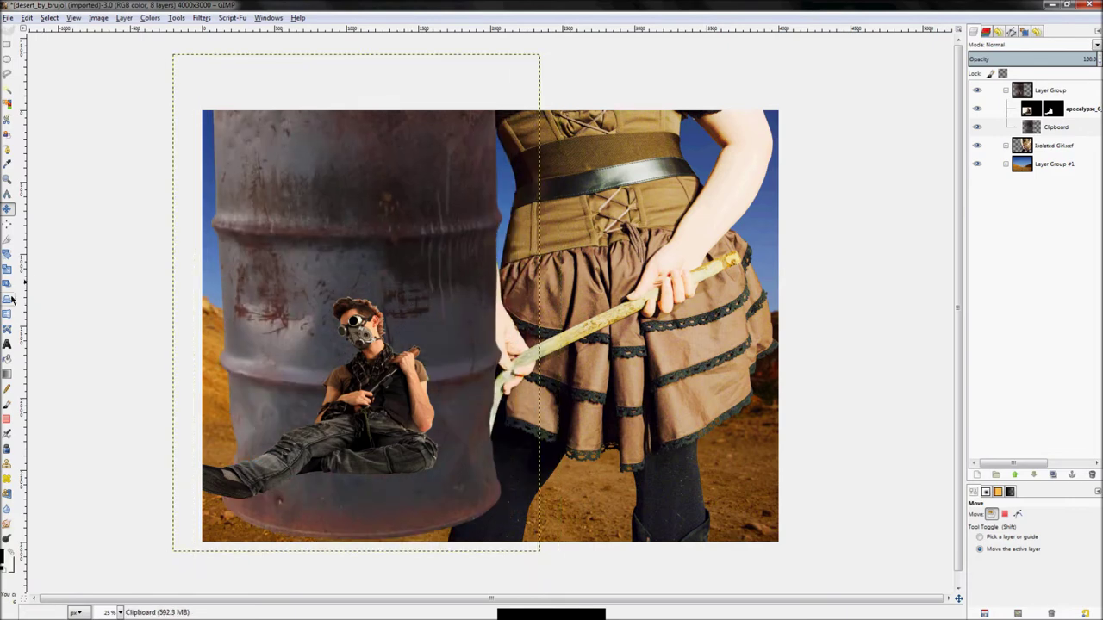
# - Start scaling the barrel layer with its proportions locked and reduce the preview to about 823 × 1112 px over the seated man
pyautogui.click(7, 270)
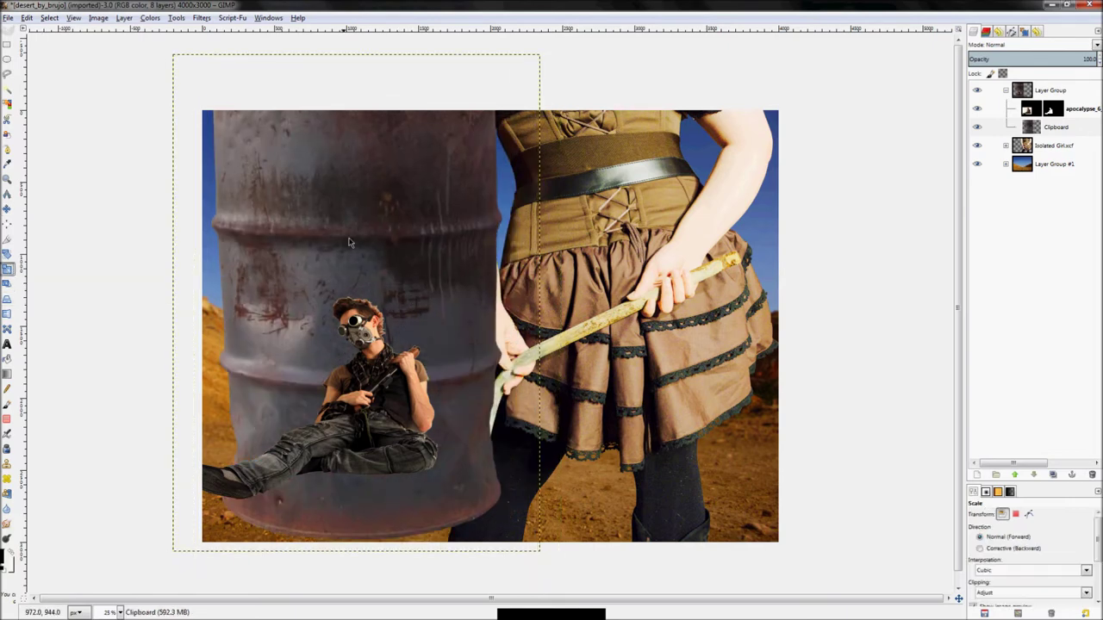
pyautogui.click(351, 240)
pyautogui.click(105, 86)
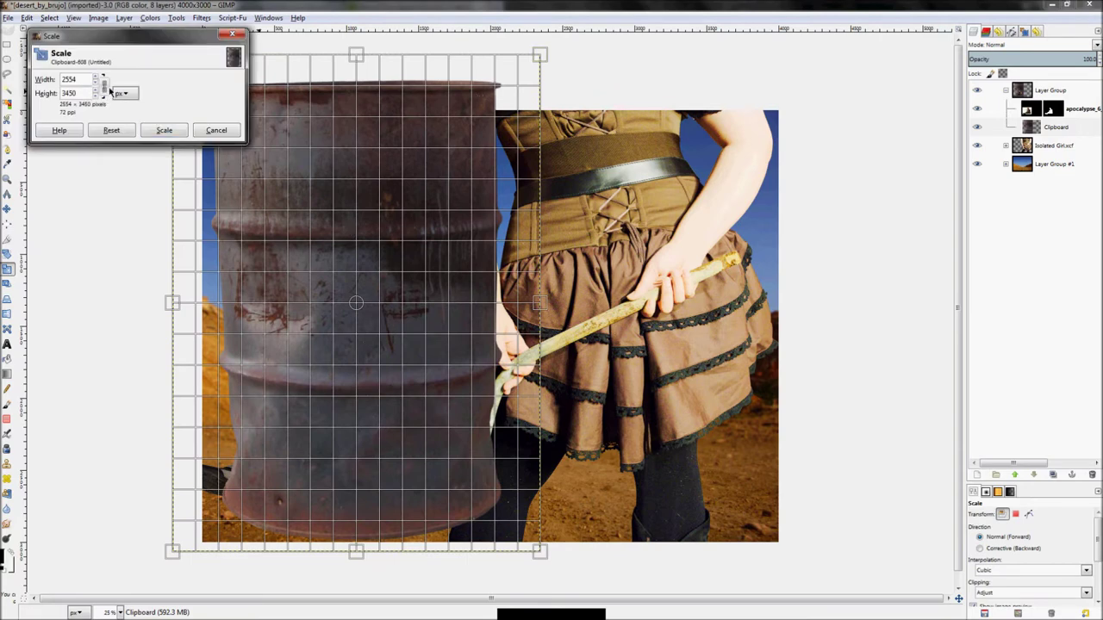
pyautogui.moveTo(415, 130); pyautogui.dragTo(266, 415)
pyautogui.click(112, 132)
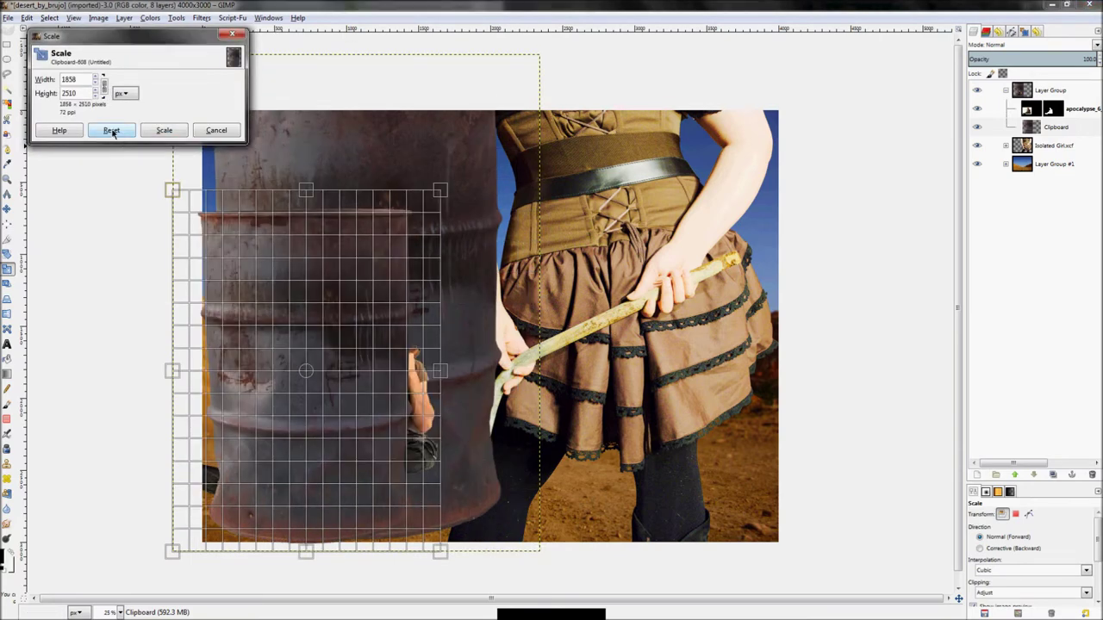
pyautogui.moveTo(454, 303); pyautogui.dragTo(364, 424)
pyautogui.moveTo(204, 467); pyautogui.dragTo(359, 328)
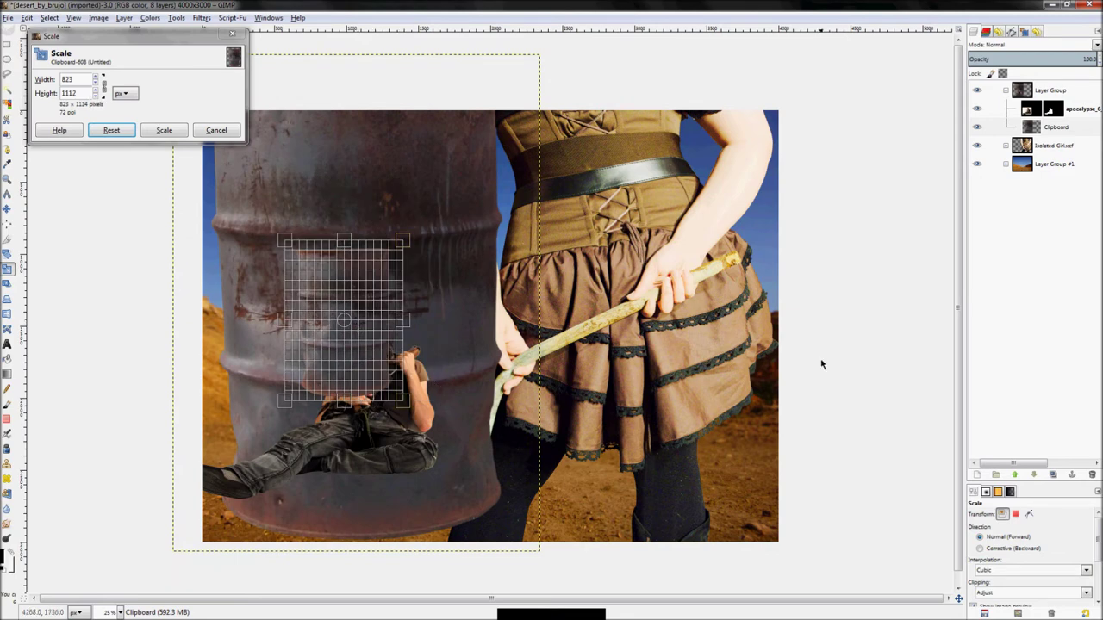
# - Hide the original Clipboard barrel and seated man layers while resizing the barrel's scale preview to about 1095 × 1479 px
pyautogui.click(979, 128)
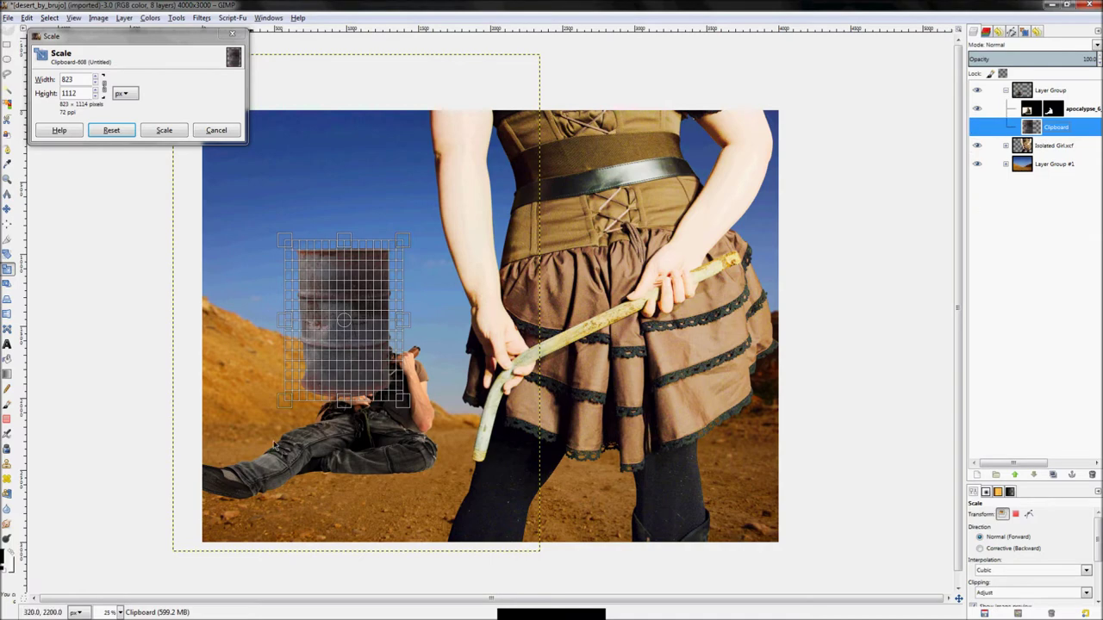
pyautogui.scroll(2, 139, 513)
pyautogui.scroll(-1, 645, 477)
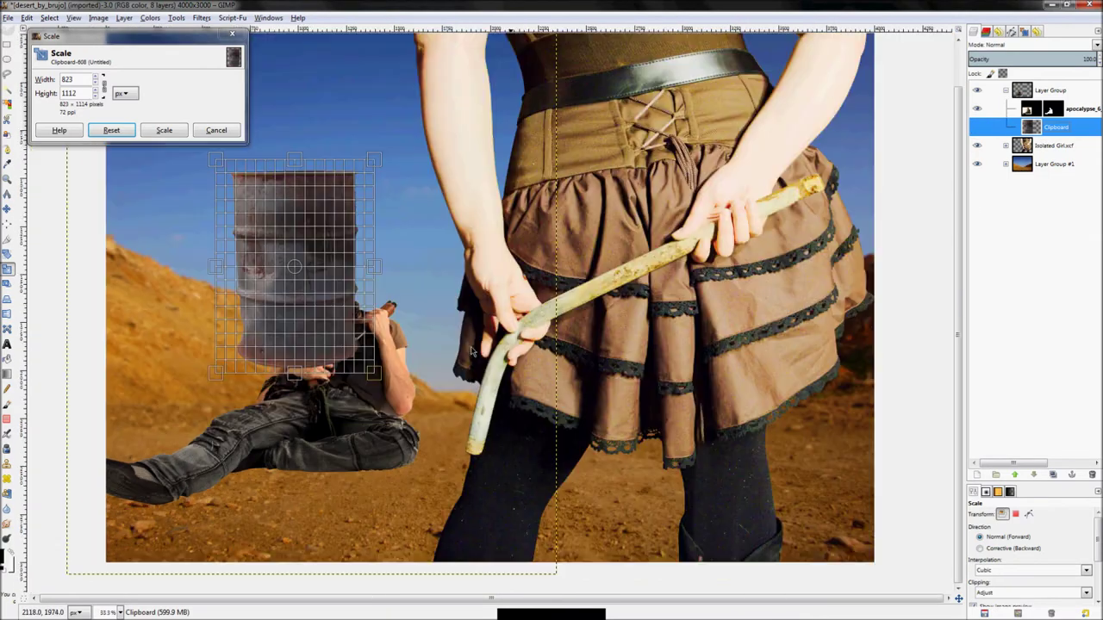
pyautogui.scroll(1, 47, 400)
pyautogui.moveTo(312, 369); pyautogui.dragTo(233, 475)
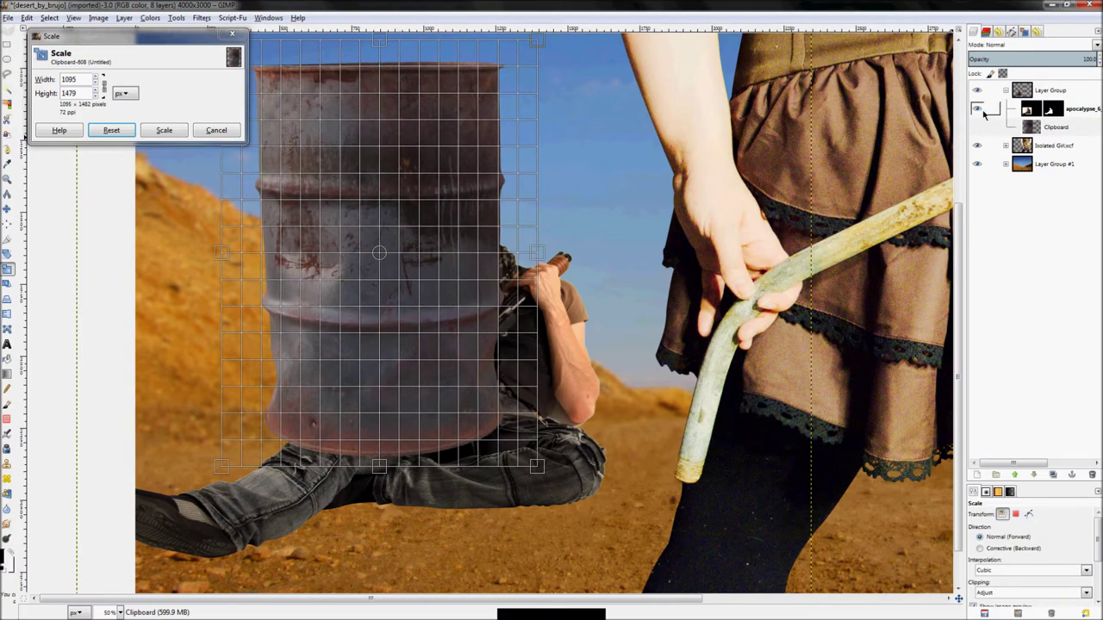
pyautogui.click(977, 110)
# - Scale the barrel down to 485 × 655 px in front of the desert hillside
pyautogui.moveTo(543, 50); pyautogui.dragTo(451, 175)
pyautogui.scroll(-2, 457, 509)
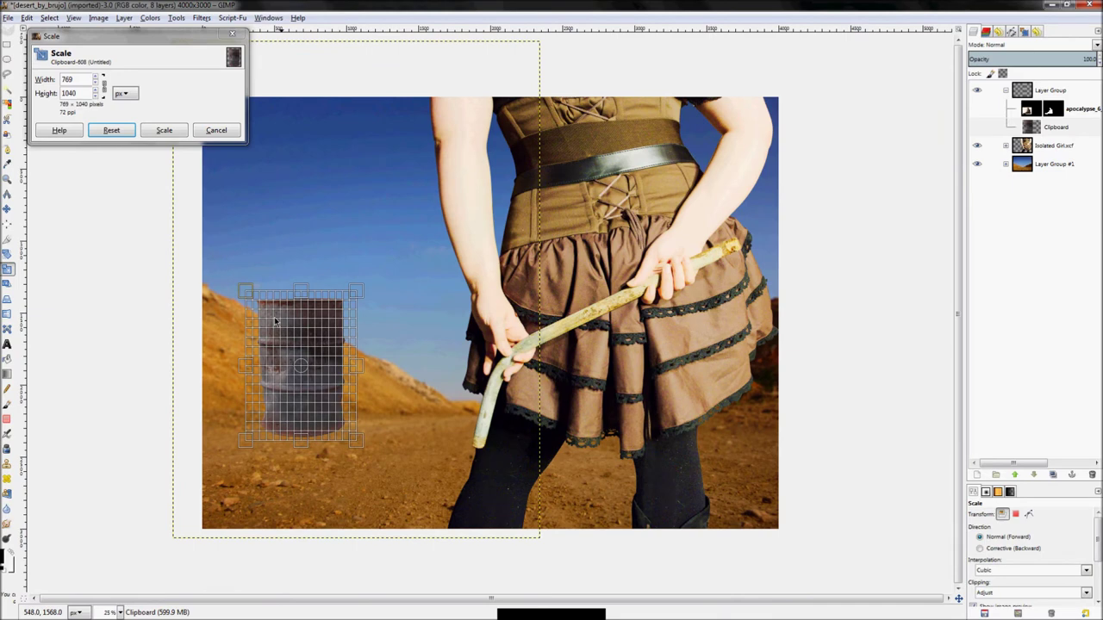
pyautogui.moveTo(241, 285); pyautogui.dragTo(267, 332)
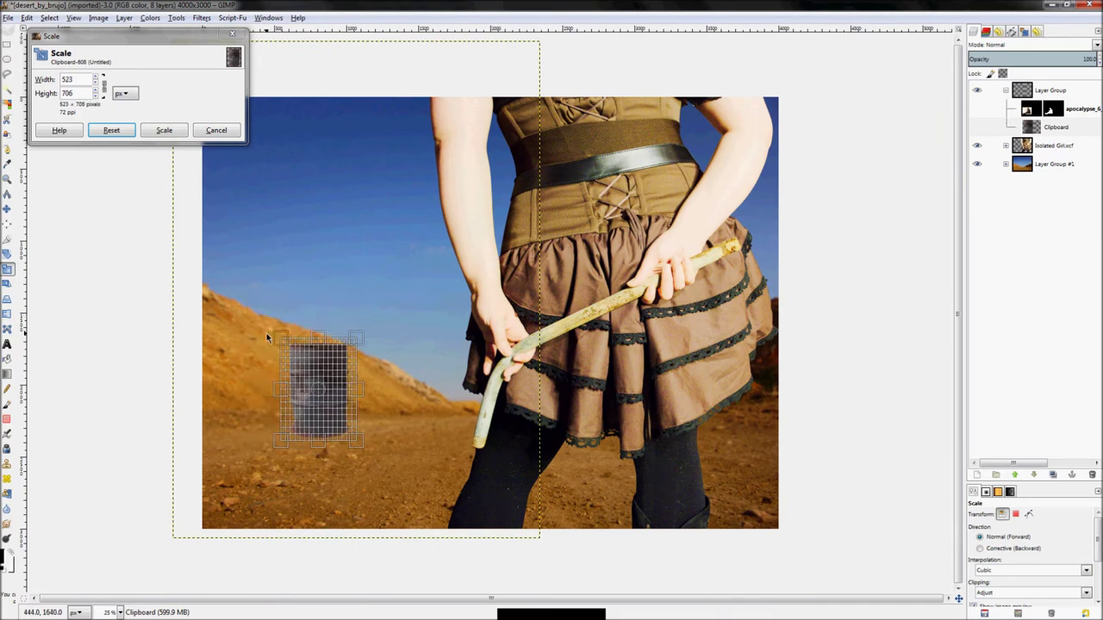
pyautogui.moveTo(284, 437); pyautogui.dragTo(343, 427)
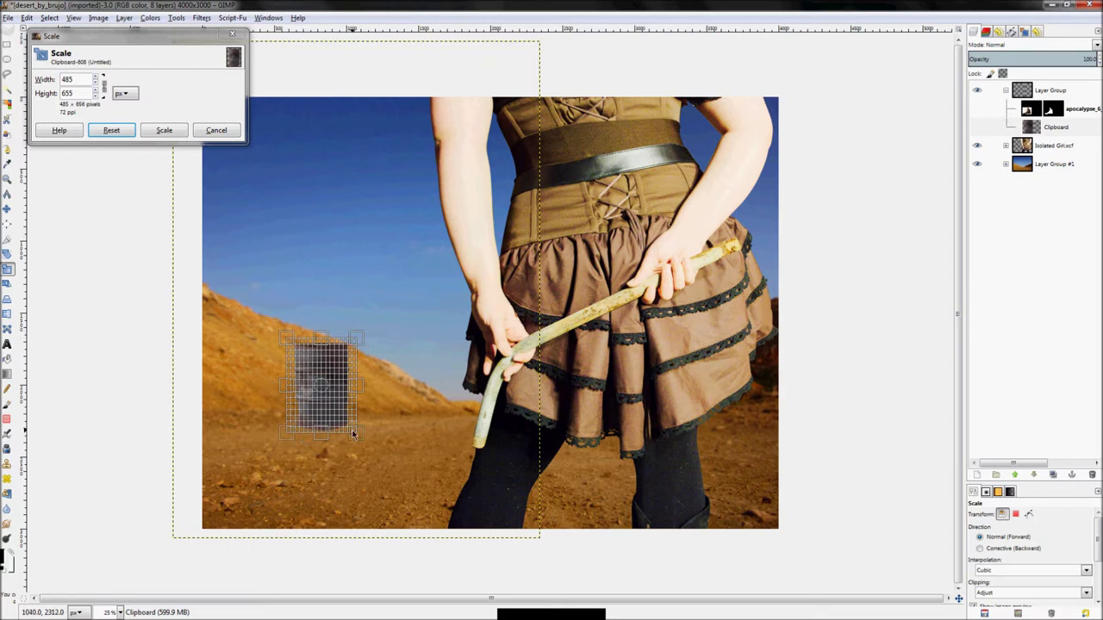
pyautogui.click(164, 131)
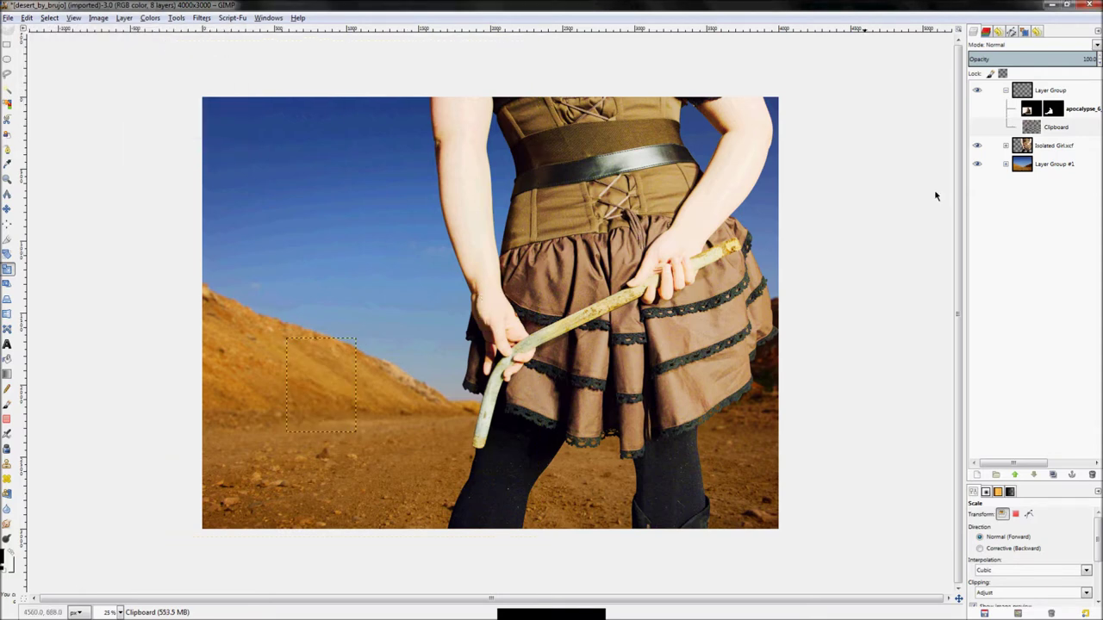
# - Show the Clipboard barrel and seated man's layers again within the layer group
pyautogui.click(978, 128)
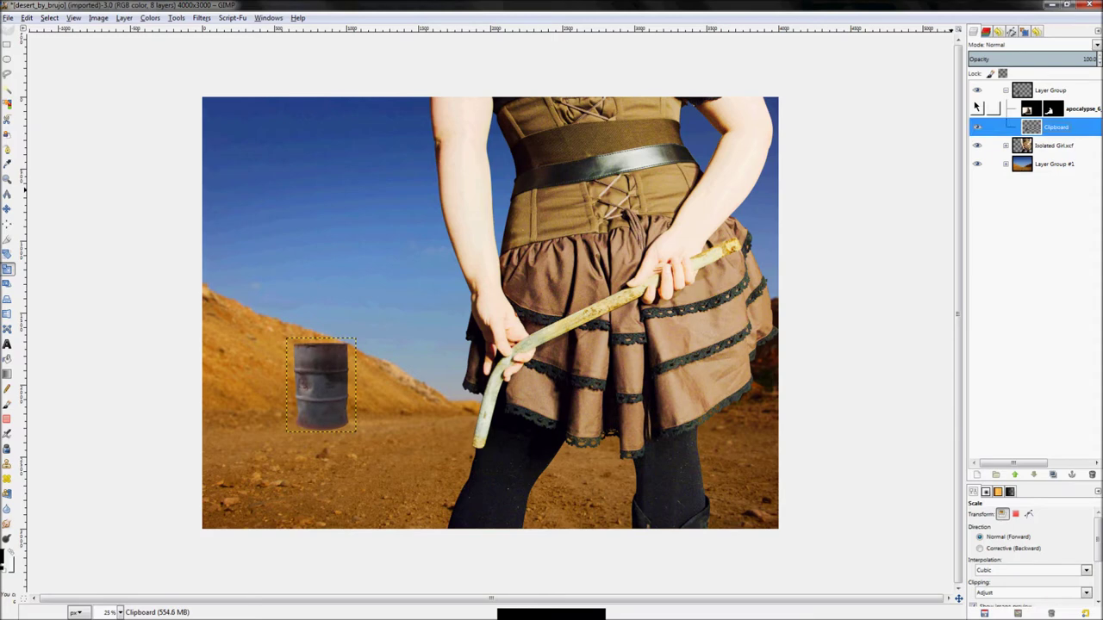
pyautogui.click(976, 109)
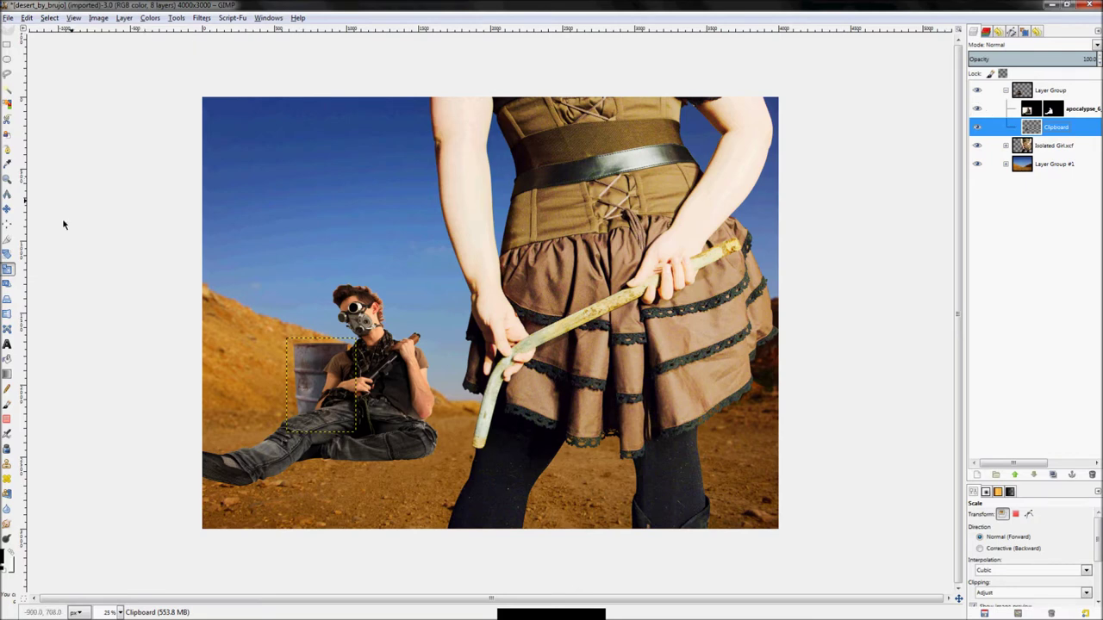
pyautogui.click(977, 109)
# - Start scaling the seated man's layer, hide the original, and lower the preview's image opacity to 14.3
pyautogui.click(1034, 116)
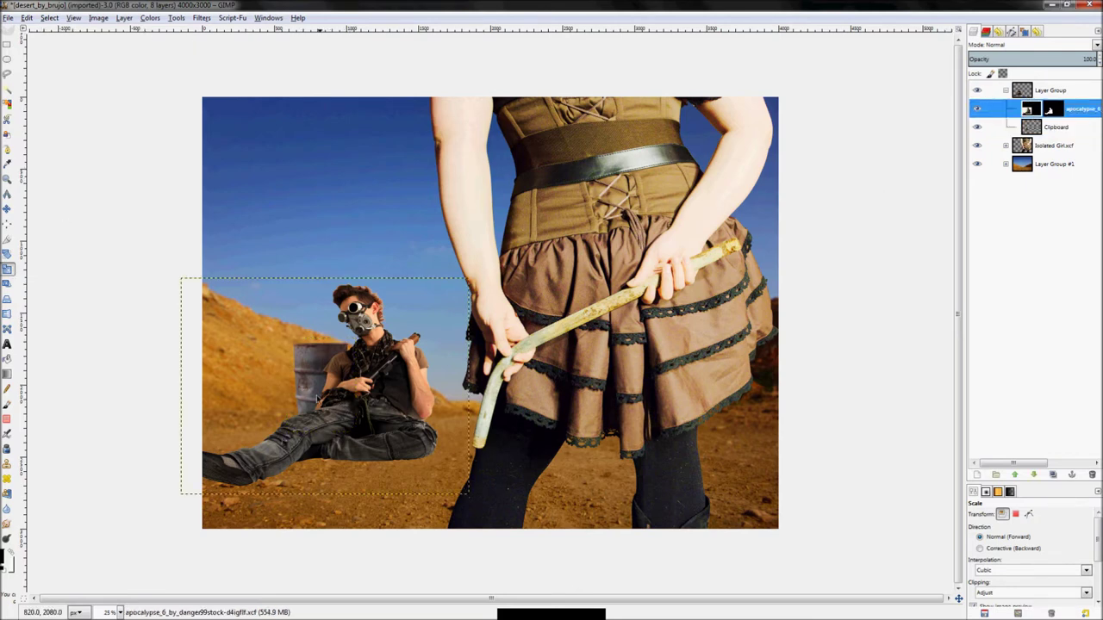
pyautogui.click(360, 382)
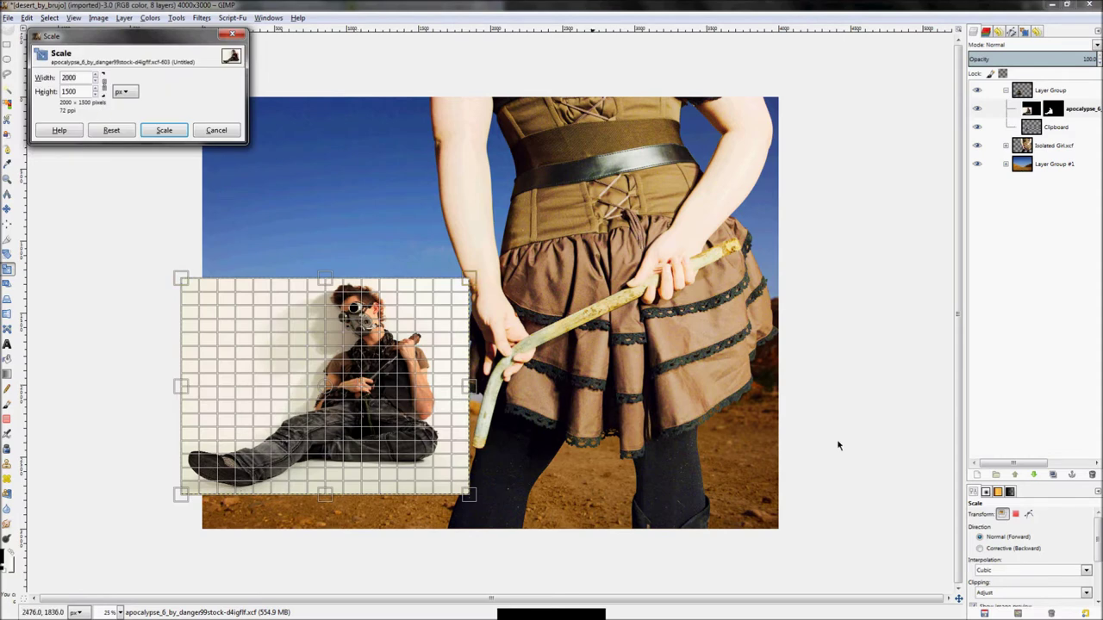
pyautogui.click(982, 114)
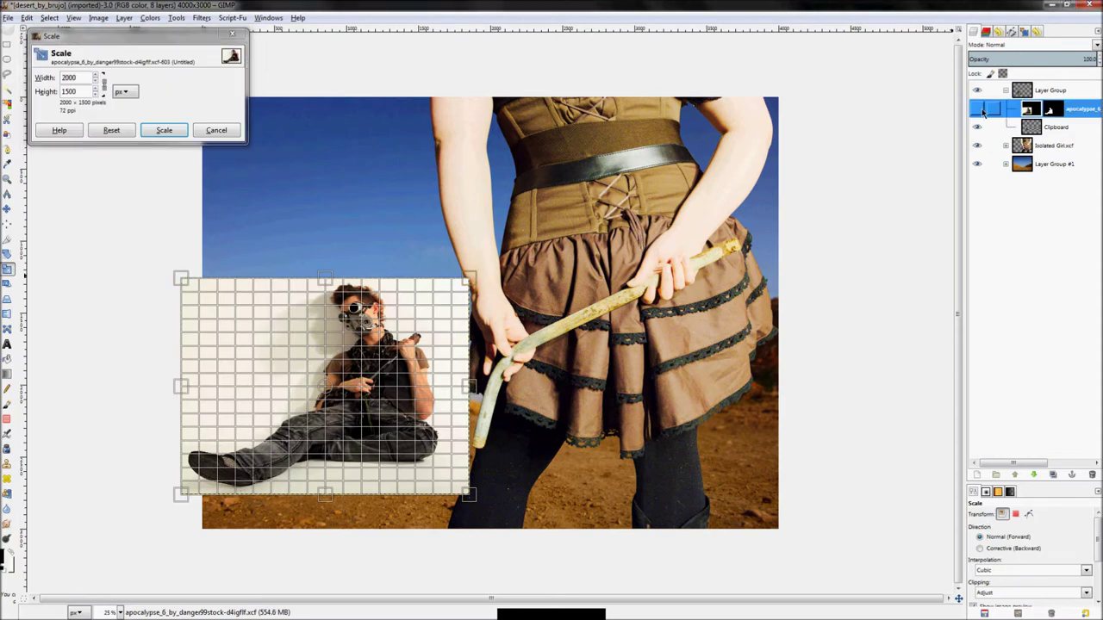
pyautogui.scroll(-5, 1030, 556)
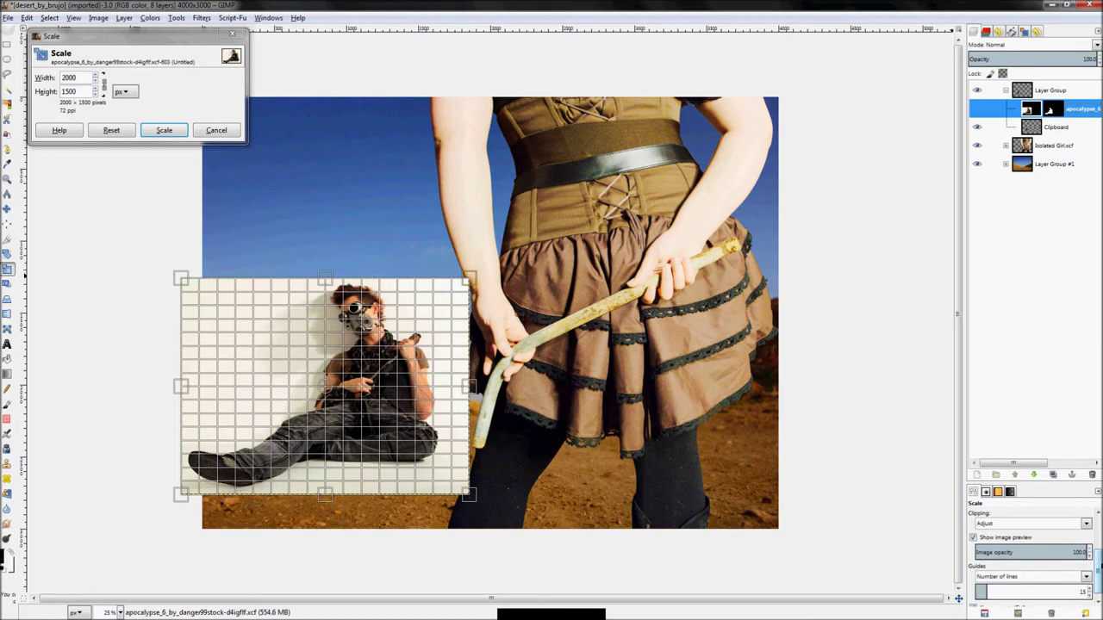
pyautogui.click(1076, 549)
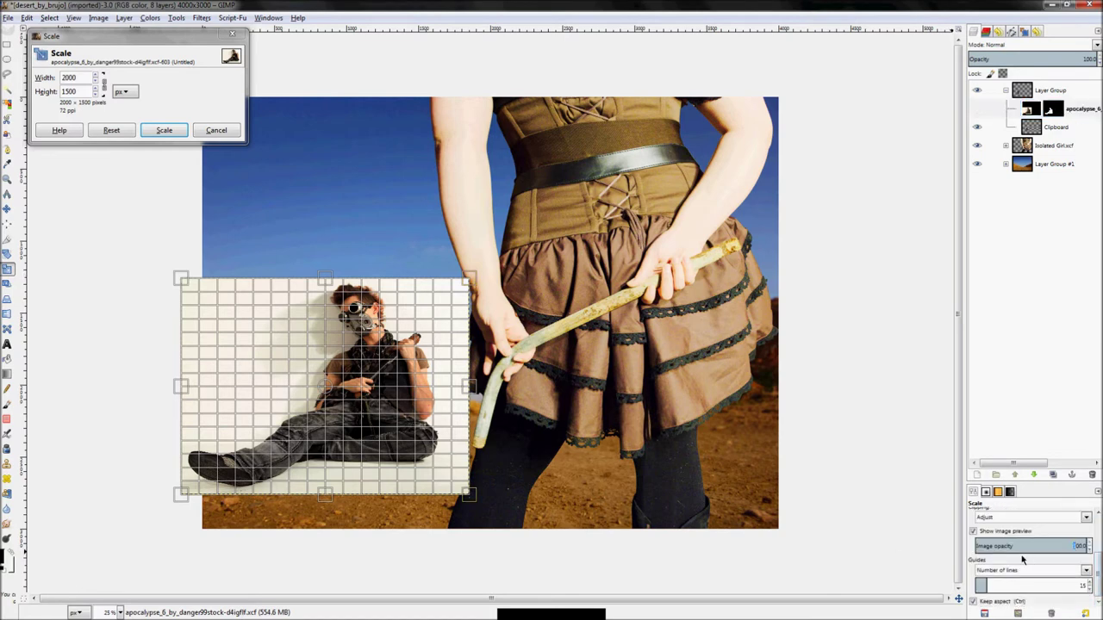
pyautogui.moveTo(1045, 546); pyautogui.dragTo(990, 547)
pyautogui.moveTo(82, 449); pyautogui.dragTo(96, 449)
pyautogui.scroll(2, 262, 443)
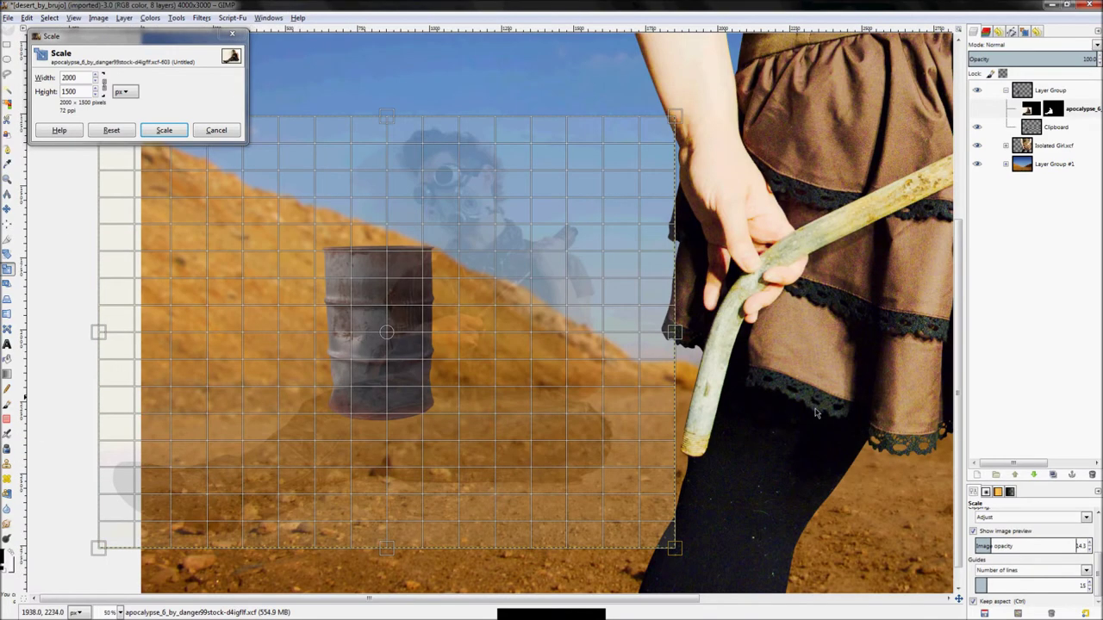
# - Shrink the seated man's scale preview proportionally to about 779 × 584 px over the barrel
pyautogui.moveTo(638, 149); pyautogui.dragTo(481, 265)
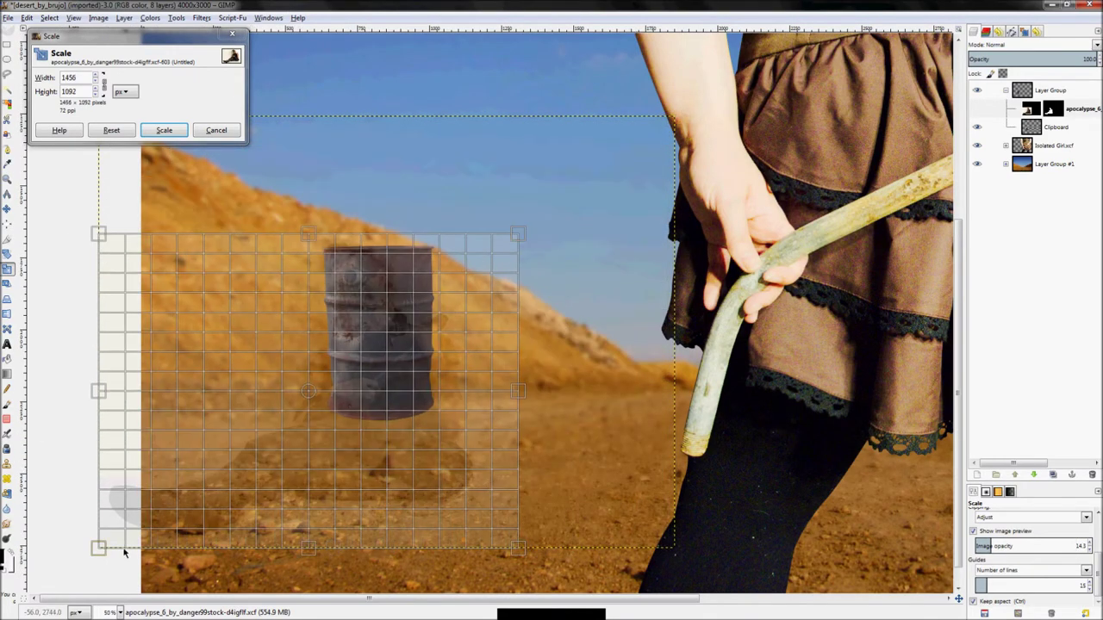
pyautogui.moveTo(164, 532); pyautogui.dragTo(253, 472)
pyautogui.moveTo(469, 255); pyautogui.dragTo(431, 300)
pyautogui.moveTo(235, 457); pyautogui.dragTo(302, 420)
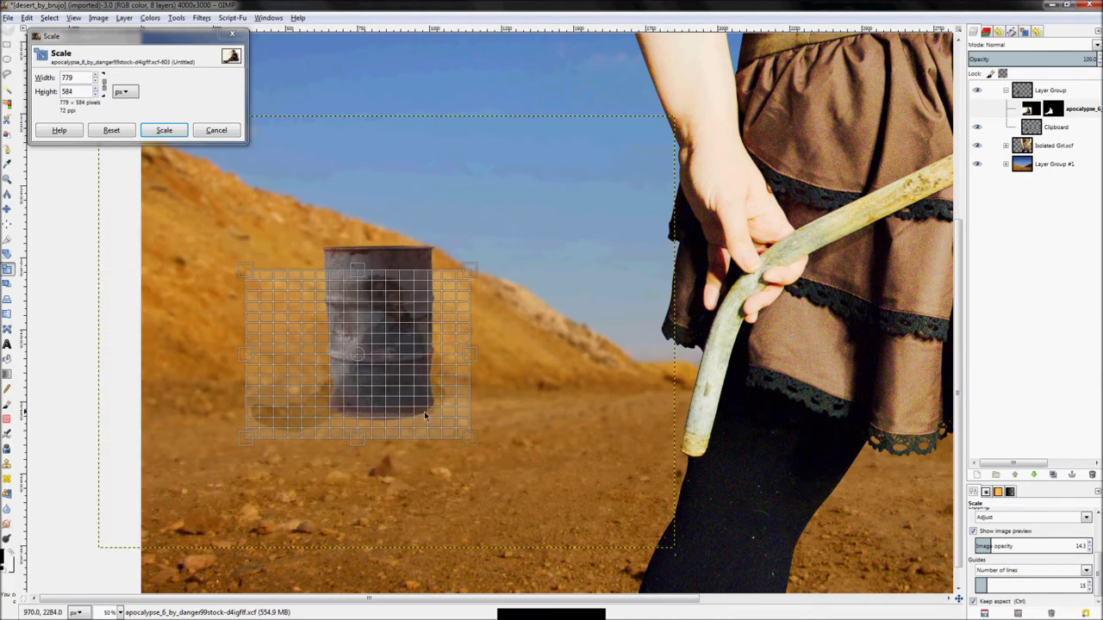
# - Refine the seated man's scale preview to 829 × 622 px against the barrel's lower part and apply the scaling
pyautogui.moveTo(424, 412); pyautogui.dragTo(420, 405)
pyautogui.moveTo(484, 270); pyautogui.dragTo(484, 310)
pyautogui.moveTo(280, 431); pyautogui.dragTo(290, 423)
pyautogui.moveTo(460, 442); pyautogui.dragTo(449, 433)
pyautogui.moveTo(312, 428); pyautogui.dragTo(298, 446)
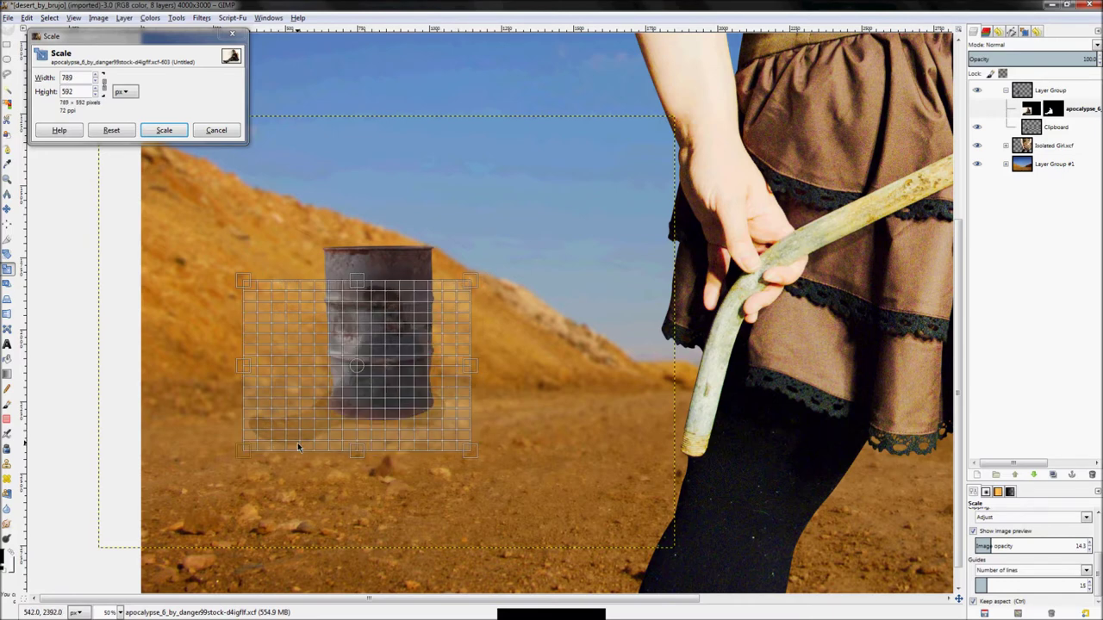
pyautogui.moveTo(458, 304); pyautogui.dragTo(491, 298)
pyautogui.moveTo(283, 447); pyautogui.dragTo(297, 436)
pyautogui.moveTo(459, 439); pyautogui.dragTo(263, 447)
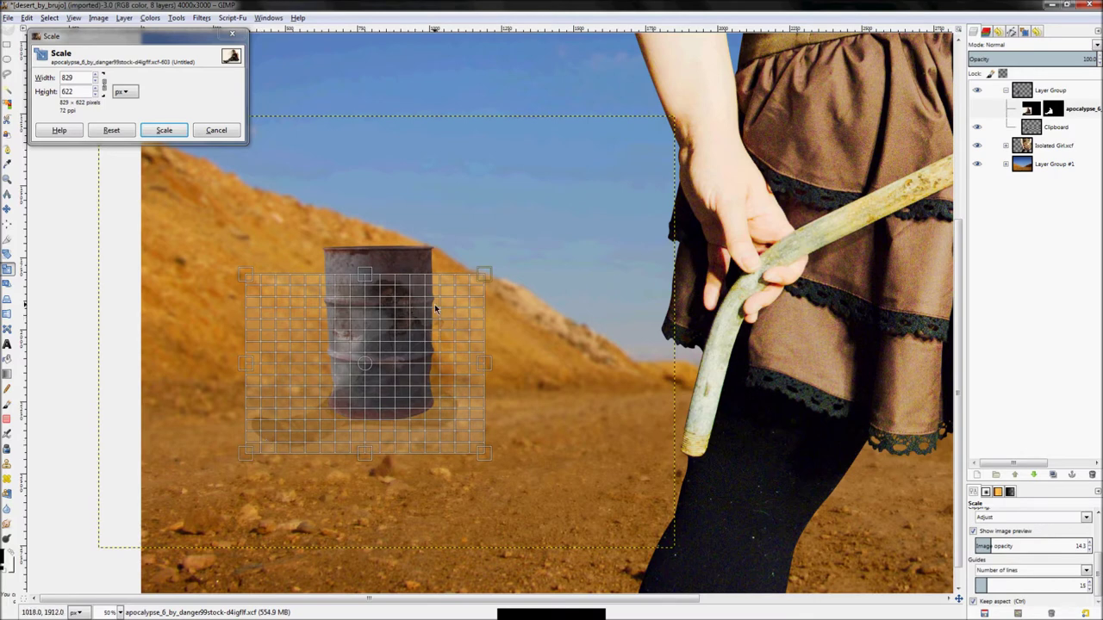
pyautogui.click(164, 131)
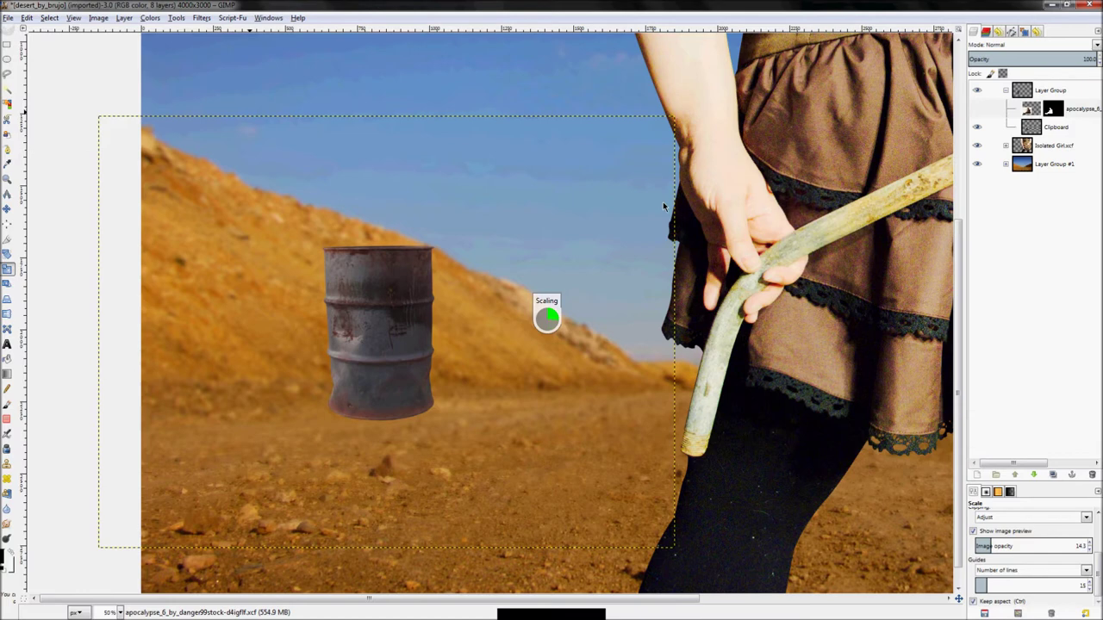
# - Show the seated man's layer again and shift it slightly to the right in front of the barrel
pyautogui.click(978, 110)
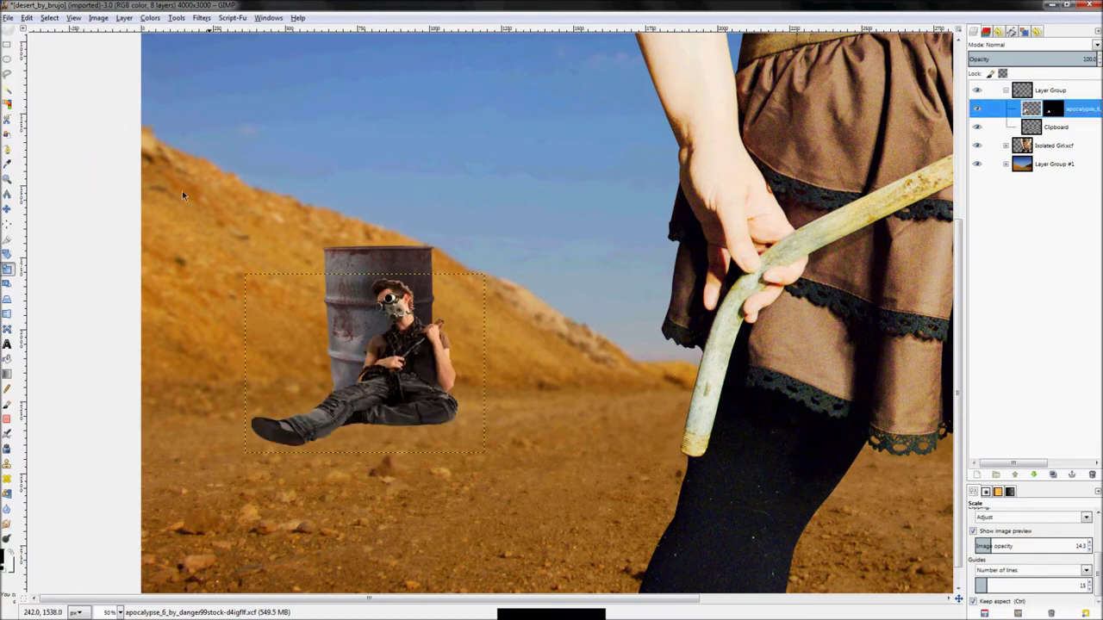
pyautogui.click(7, 208)
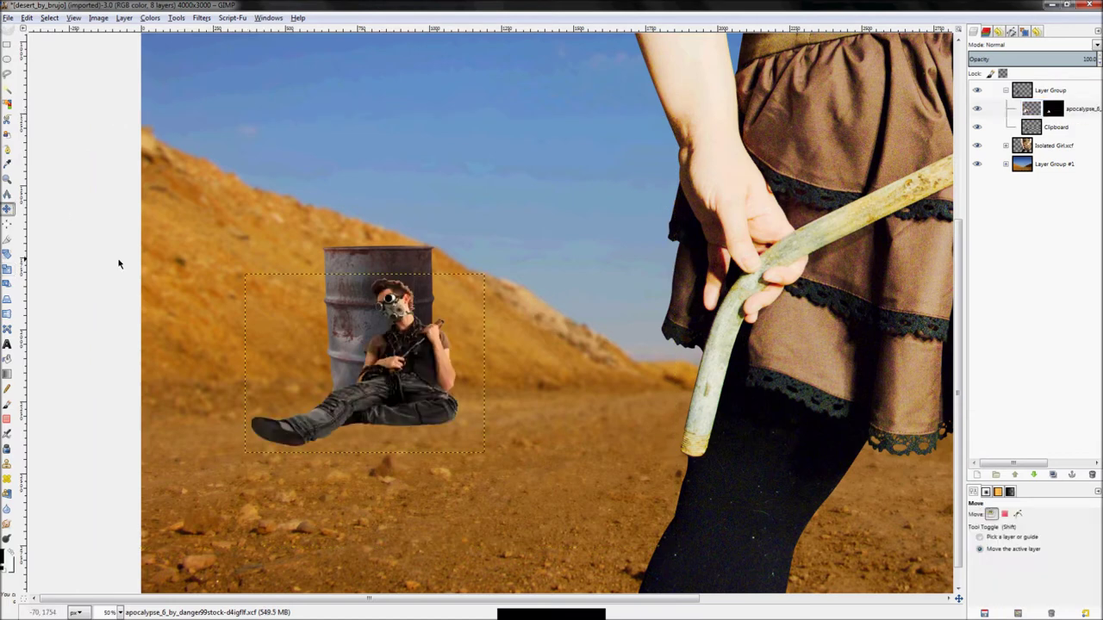
pyautogui.moveTo(415, 353); pyautogui.dragTo(424, 360)
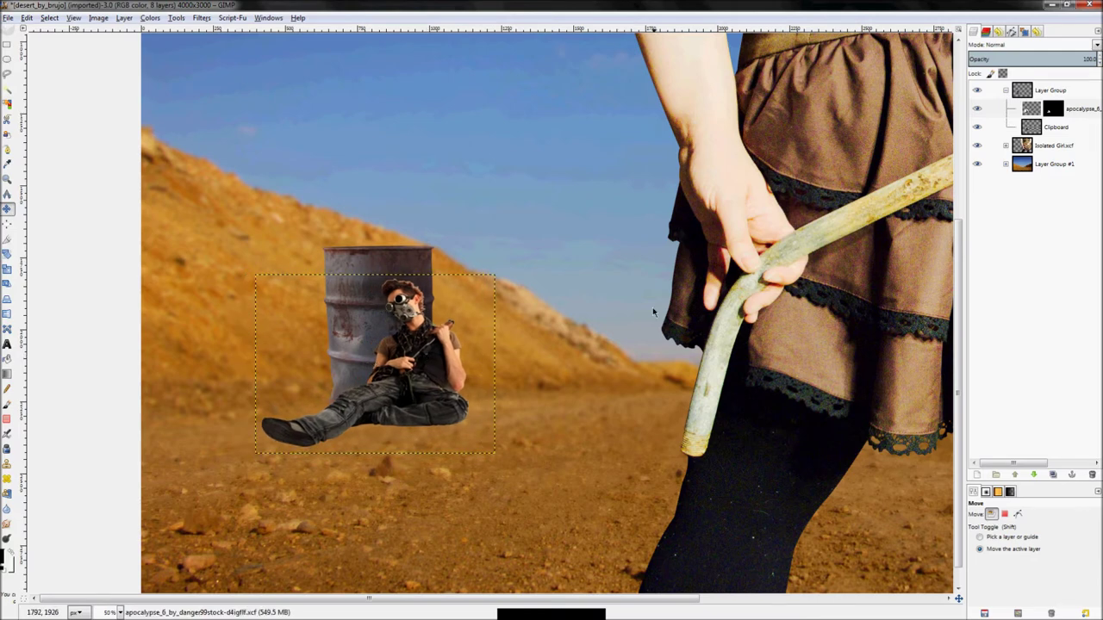
pyautogui.press('z')
pyautogui.keyDown('ctrl'); pyautogui.click(569, 298); pyautogui.keyUp('ctrl')
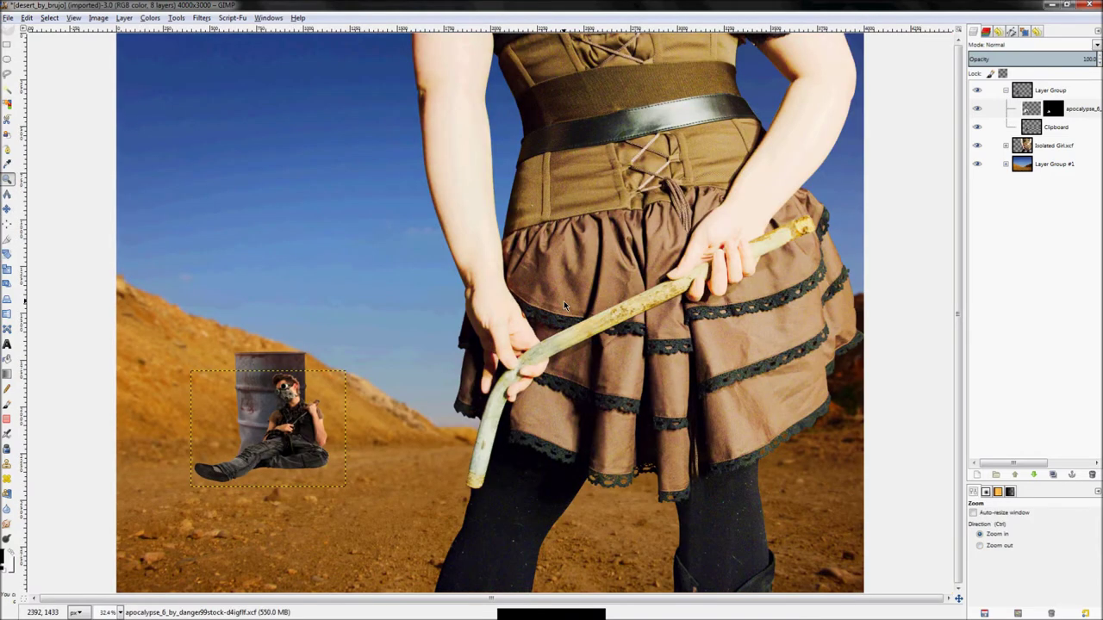
# - Collapse the man-and-barrel Layer Group and toggle the visibility of it and the Isolated Girl.xcf group to check their contents
pyautogui.click(1007, 91)
pyautogui.click(977, 91)
pyautogui.click(977, 90)
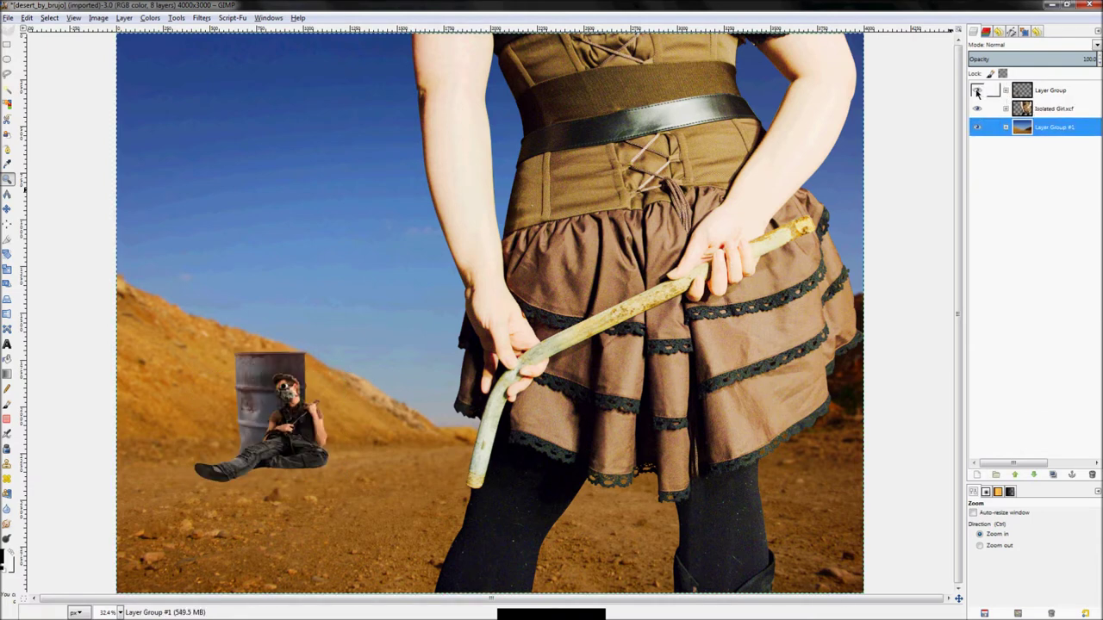
pyautogui.click(977, 109)
pyautogui.click(977, 109)
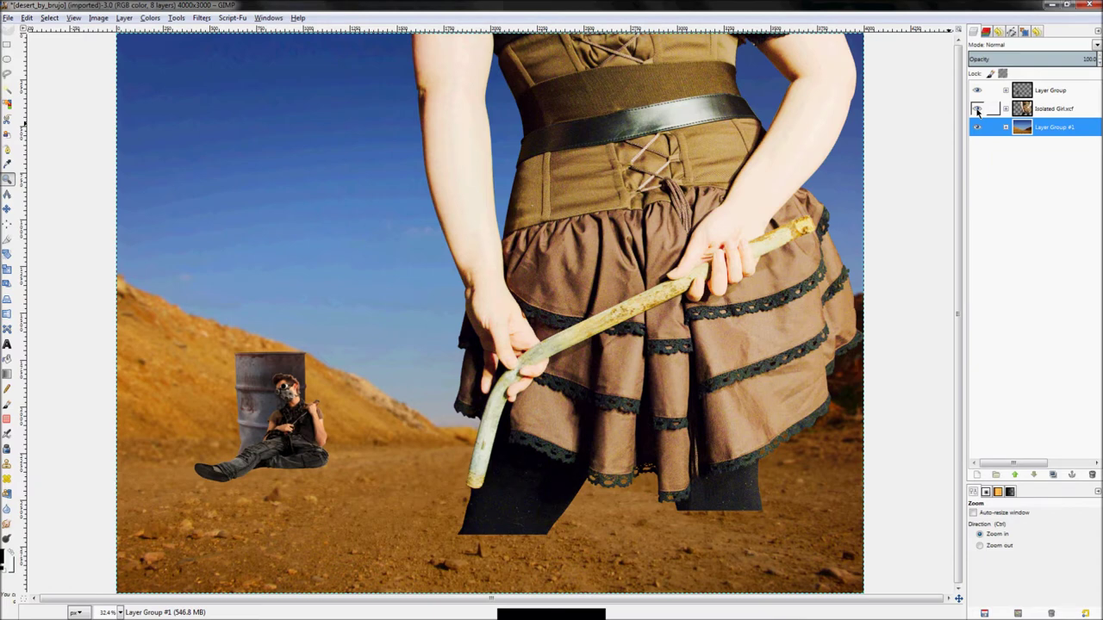
# - Move the Isolated Girl.xcf group slightly to the left within the desert scene
pyautogui.click(1037, 112)
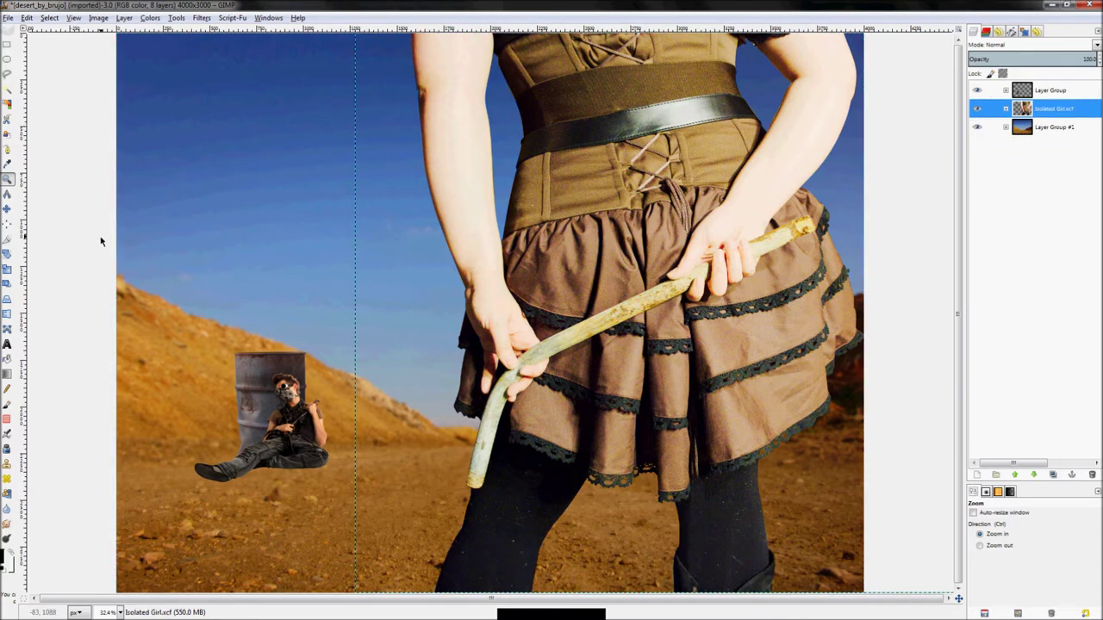
pyautogui.press('m')
pyautogui.moveTo(609, 263); pyautogui.dragTo(600, 256)
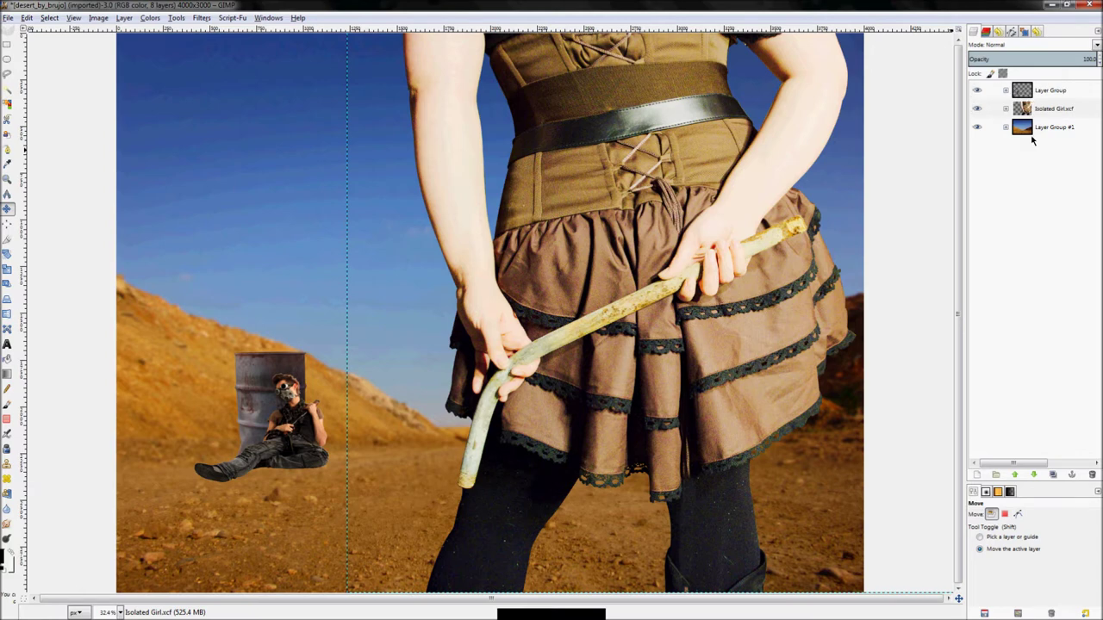
# - Select the man-and-barrel Layer Group, expand Layer Group #1, and toggle its masked desert layer to compare the background
pyautogui.click(1051, 96)
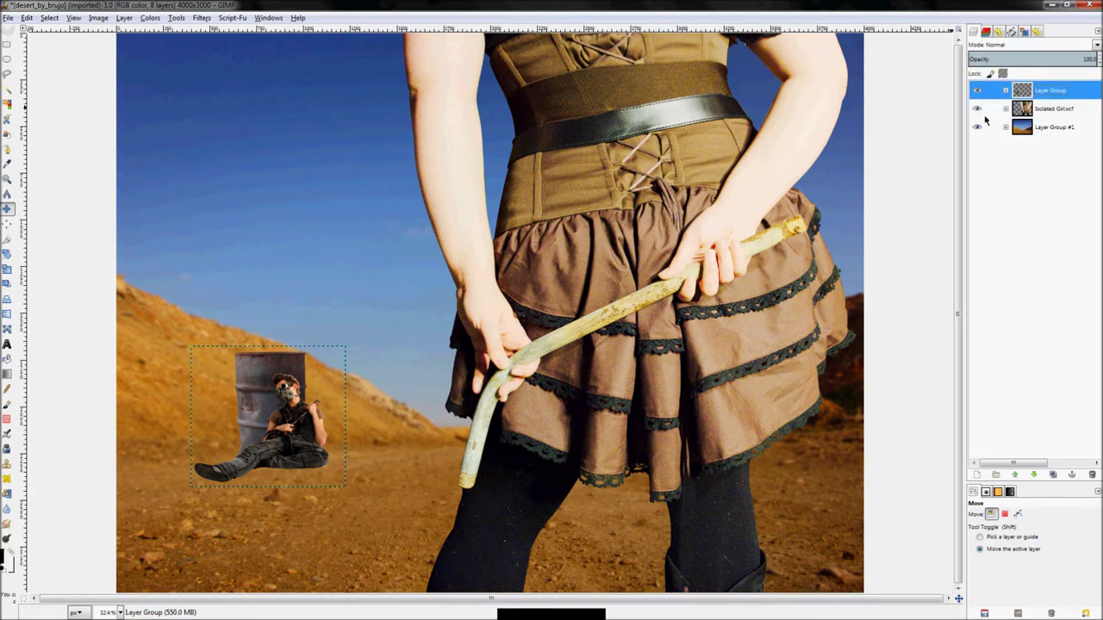
pyautogui.click(1006, 127)
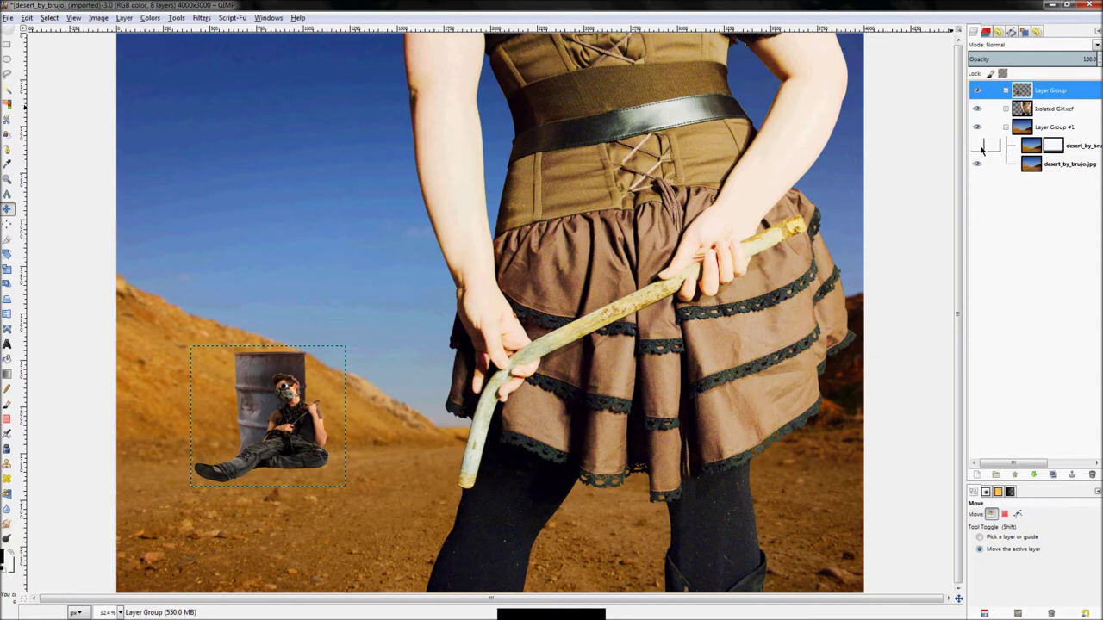
pyautogui.click(979, 147)
pyautogui.click(980, 148)
pyautogui.press('1')
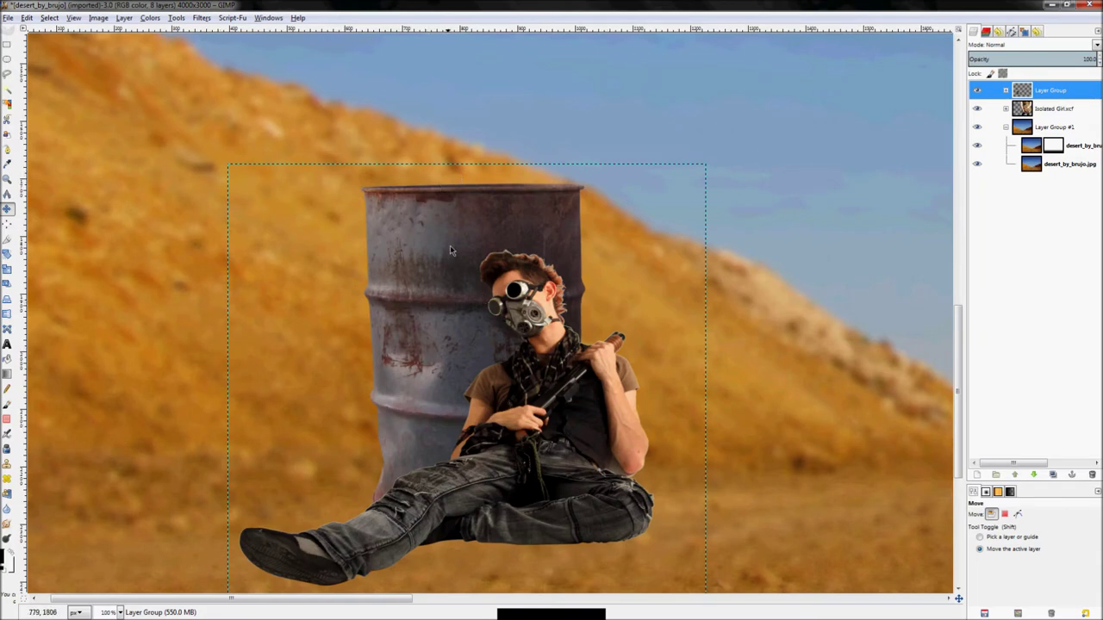
# - Expand the man-and-barrel Layer Group and try repeating the last Gaussian Blur on the seated man's masked layer
pyautogui.hotkey('shift', '2')
pyautogui.press('z')
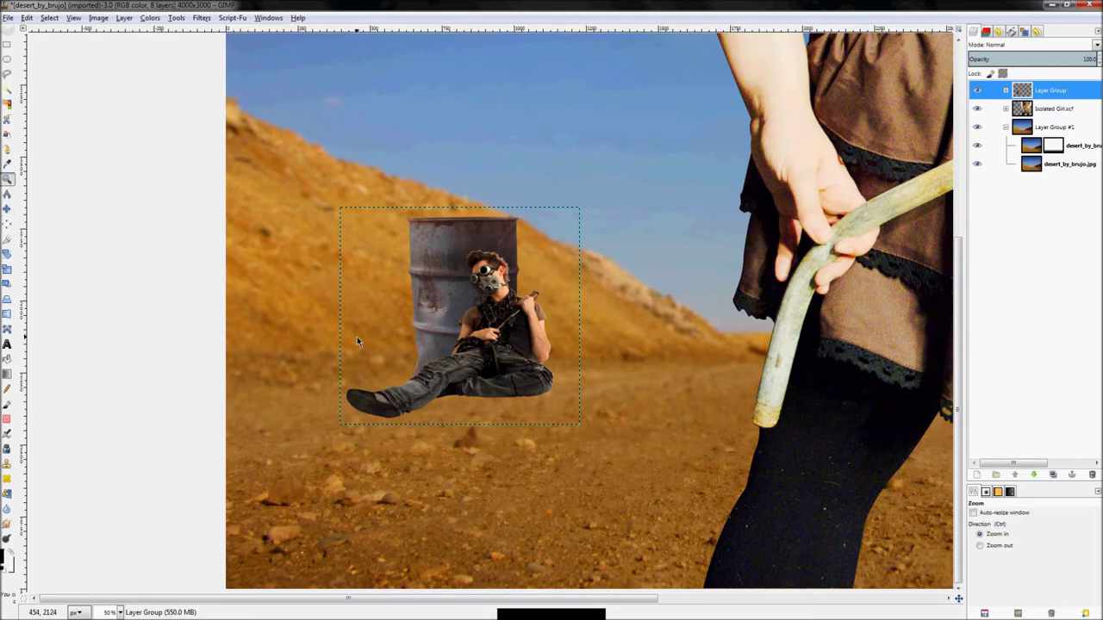
pyautogui.hotkey('ctrl', 'shift', 'j')
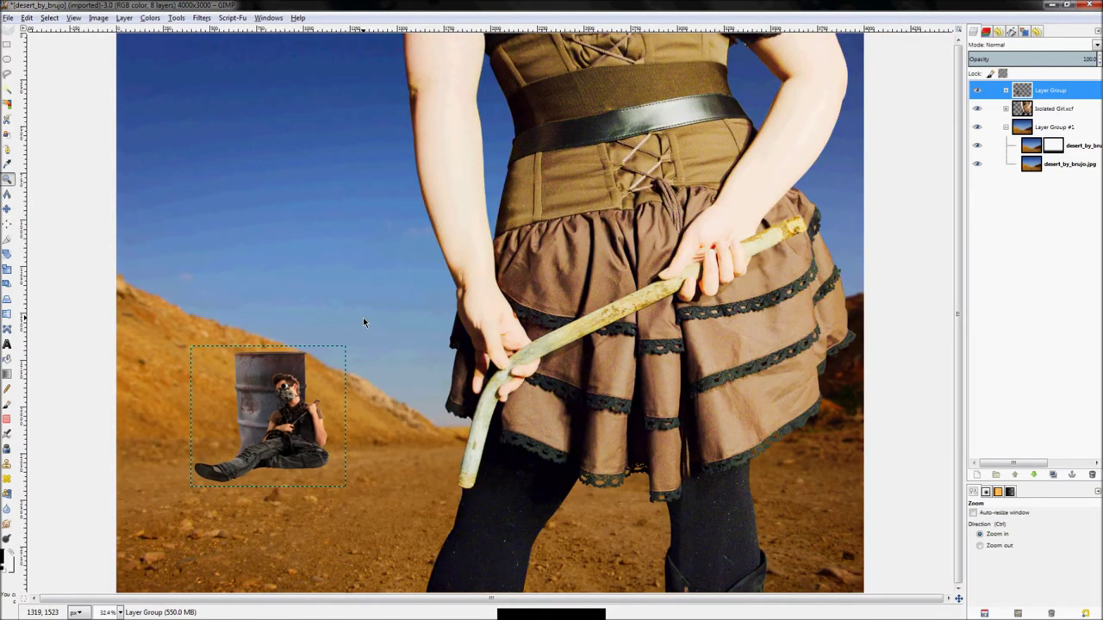
pyautogui.click(1006, 91)
pyautogui.click(1032, 109)
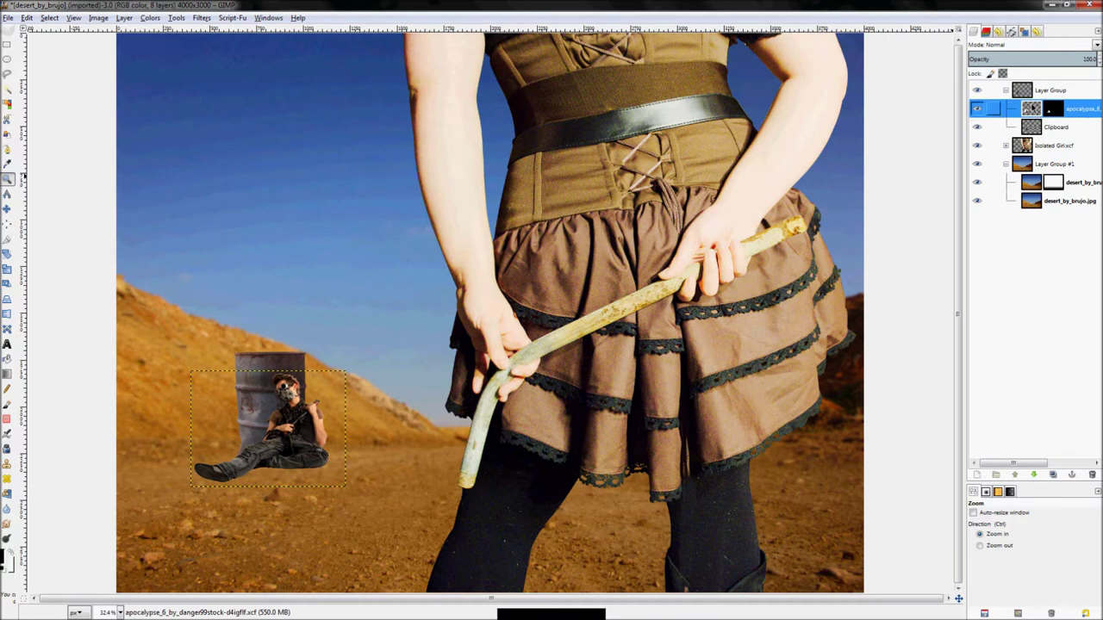
pyautogui.click(204, 18)
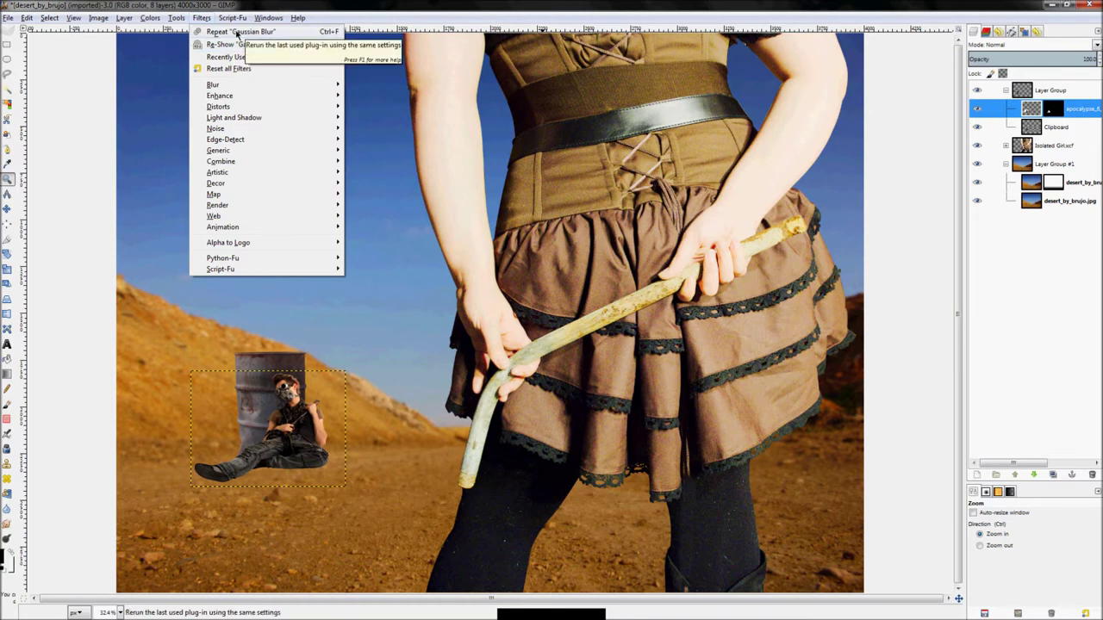
pyautogui.click(237, 33)
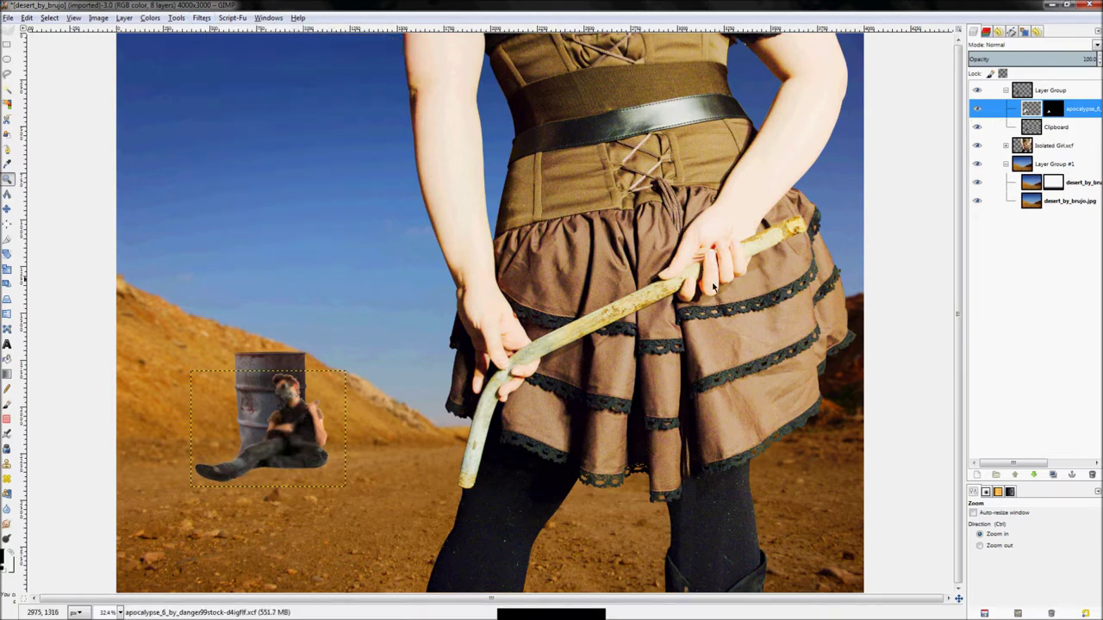
# - Try repeating the last Gaussian Blur on the Clipboard barrel layer and compare how both figures blend into the desert
pyautogui.press('pagedown')
pyautogui.click(200, 18)
pyautogui.click(211, 33)
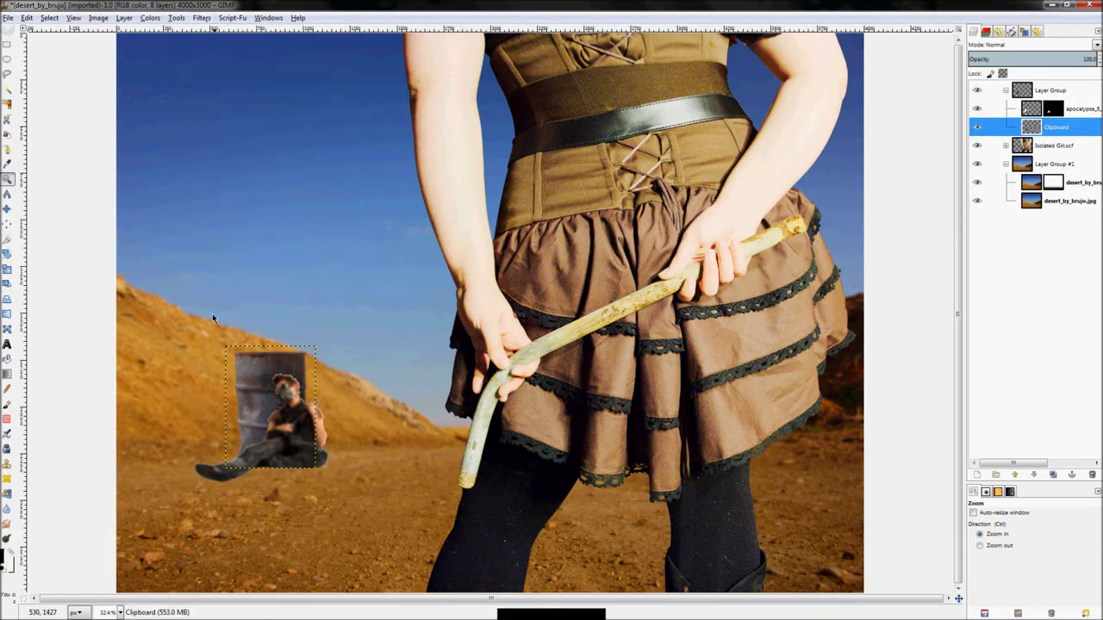
pyautogui.scroll(5, 263, 413)
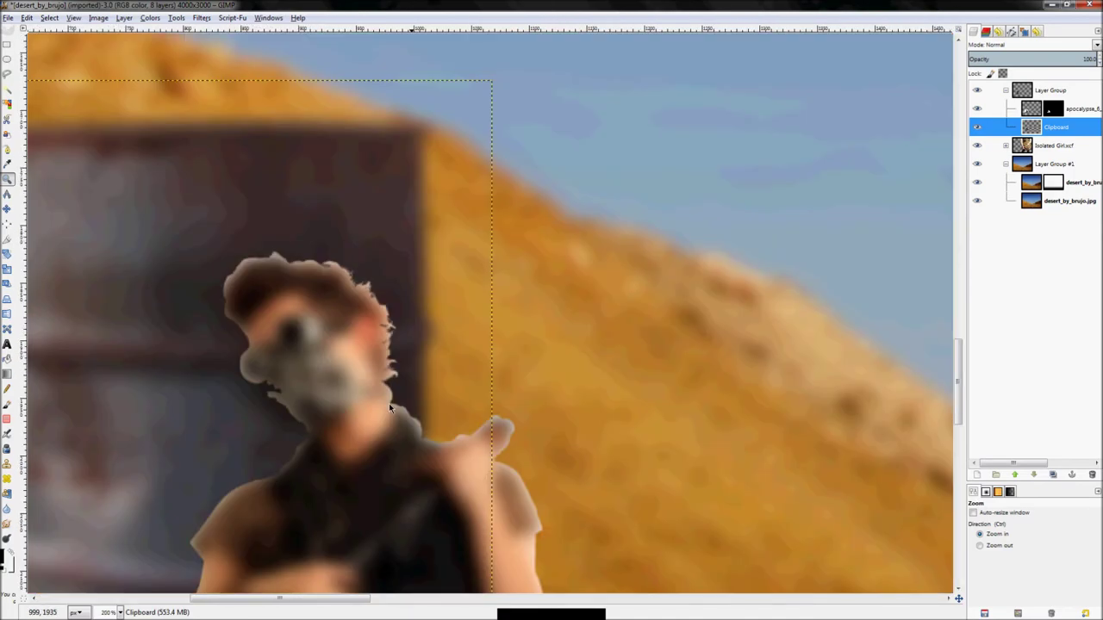
pyautogui.scroll(-4, 348, 322)
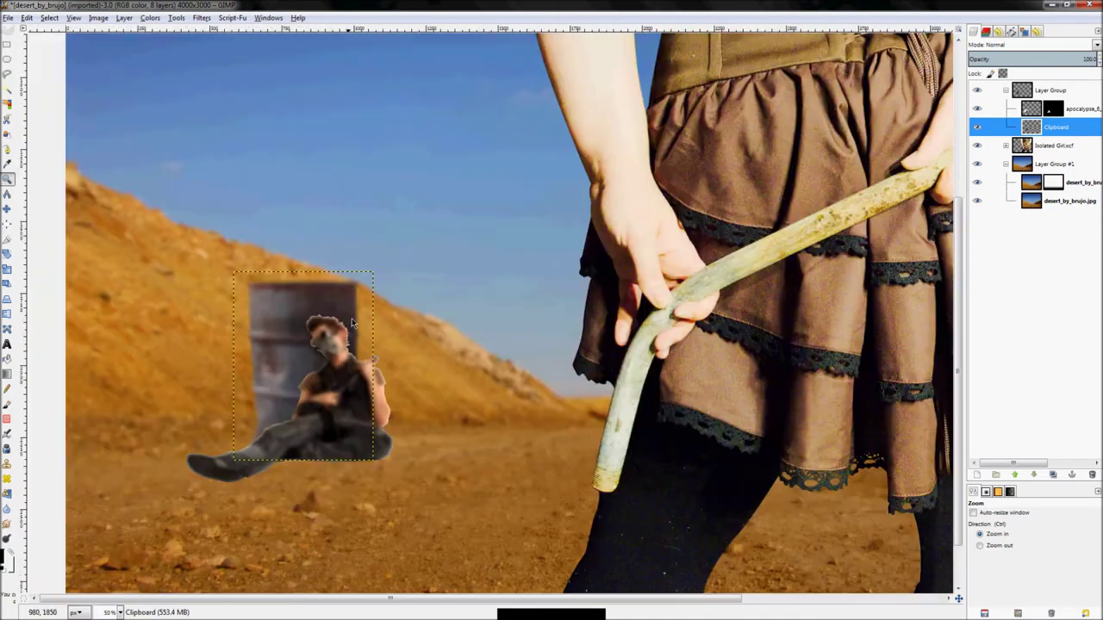
pyautogui.press('-')
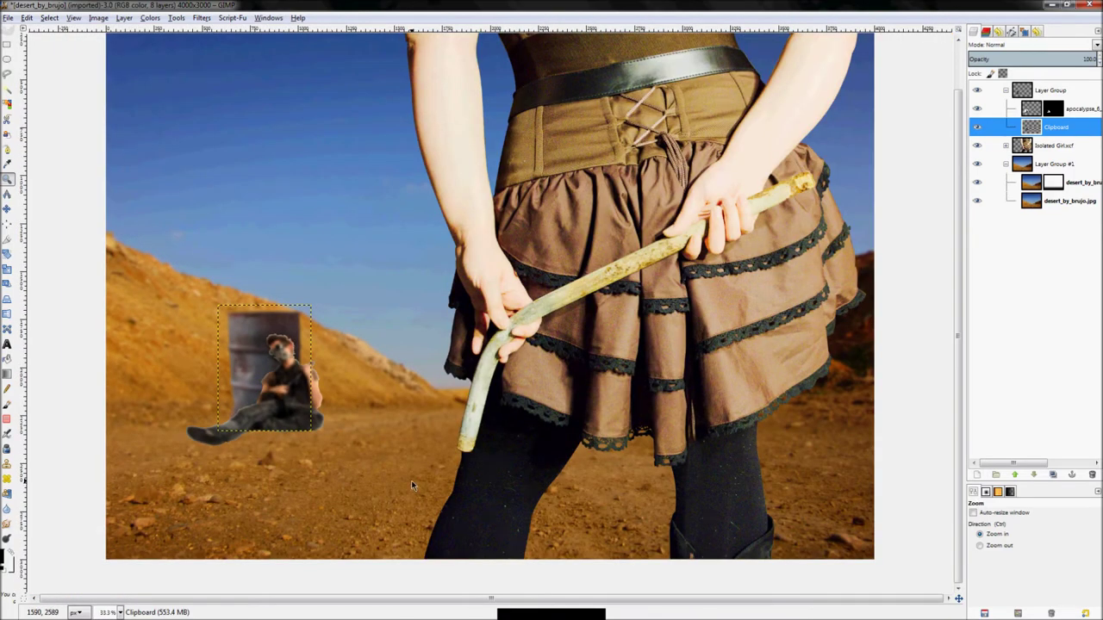
pyautogui.hotkey('ctrl', 'shift', 'j')
# - Try to blur the seated man's layer mask and inspect the outline of his cutout
pyautogui.click(1052, 108)
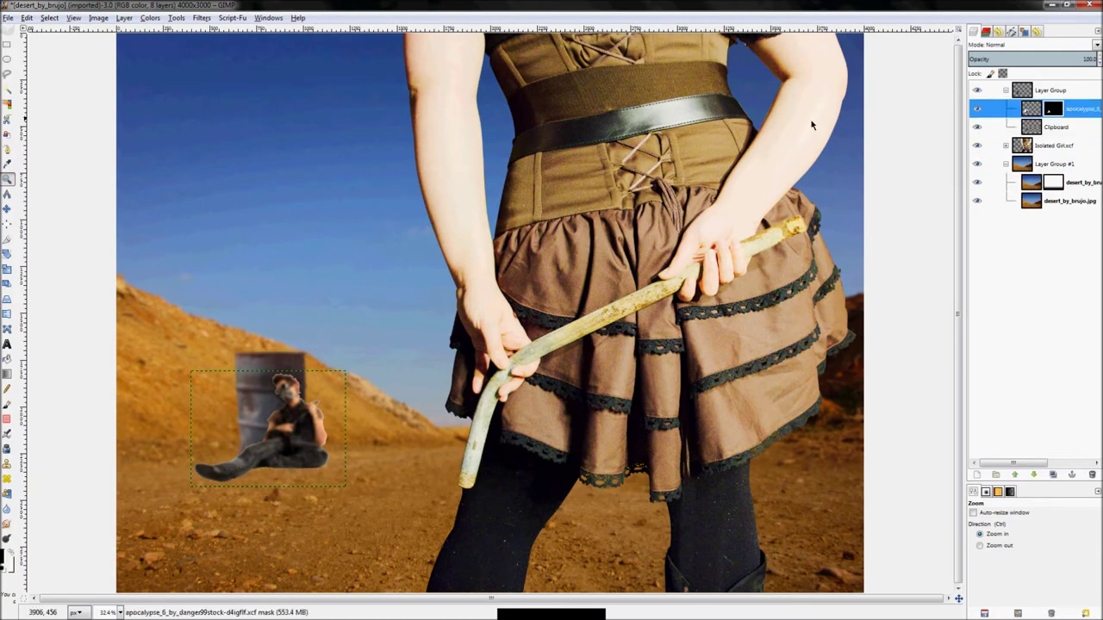
pyautogui.click(203, 18)
pyautogui.click(394, 218)
pyautogui.click(272, 452)
pyautogui.click(273, 444)
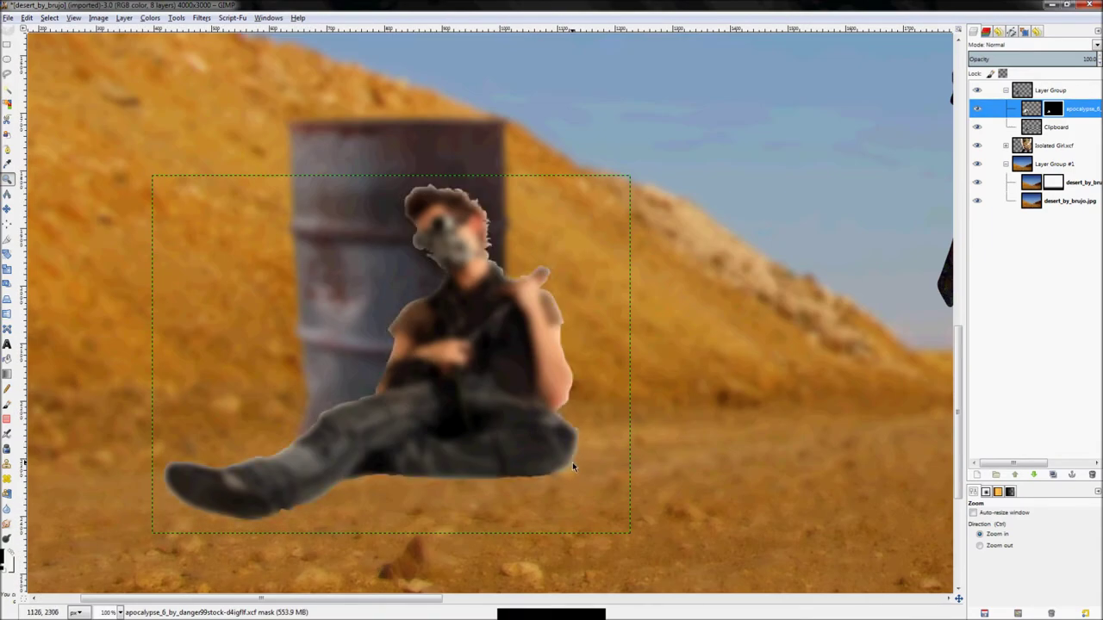
# - Disable and re-enable the seated man's layer mask repeatedly to compare his cutout edges with the original white background
pyautogui.keyDown('ctrl'); pyautogui.click(1051, 113); pyautogui.keyUp('ctrl')
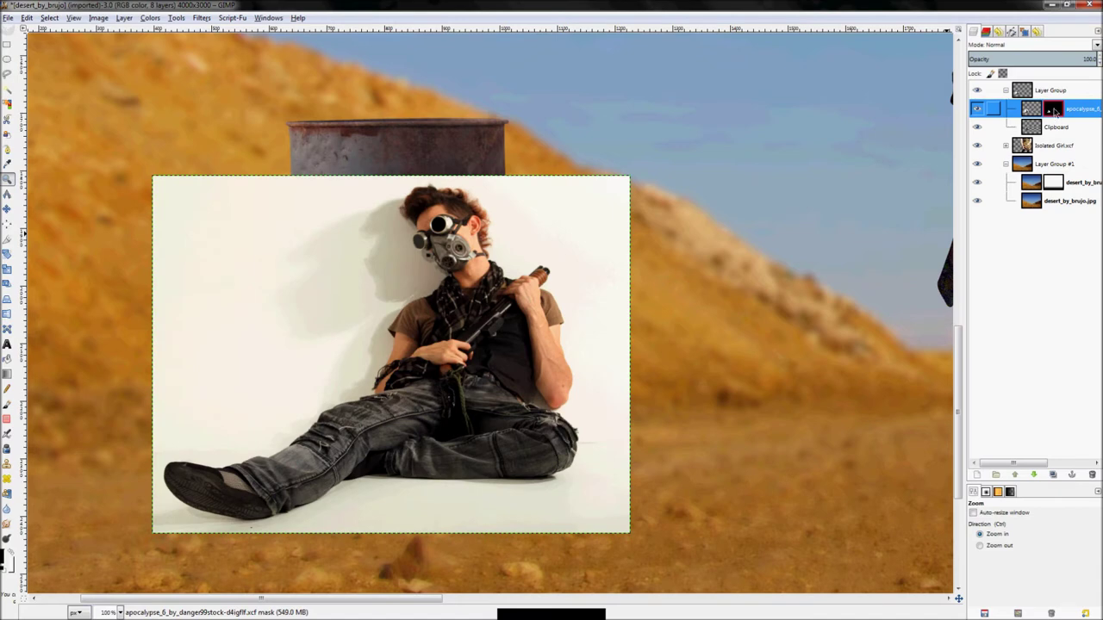
pyautogui.keyDown('ctrl'); pyautogui.click(1052, 111); pyautogui.keyUp('ctrl')
pyautogui.keyDown('ctrl'); pyautogui.click(1053, 111); pyautogui.keyUp('ctrl')
pyautogui.keyDown('ctrl'); pyautogui.click(1052, 111); pyautogui.keyUp('ctrl')
pyautogui.keyDown('ctrl'); pyautogui.click(1052, 111); pyautogui.keyUp('ctrl')
pyautogui.keyDown('ctrl'); pyautogui.click(1052, 111); pyautogui.keyUp('ctrl')
pyautogui.keyDown('ctrl'); pyautogui.click(1052, 112); pyautogui.keyUp('ctrl')
pyautogui.click(575, 306)
pyautogui.scroll(4, 549, 318)
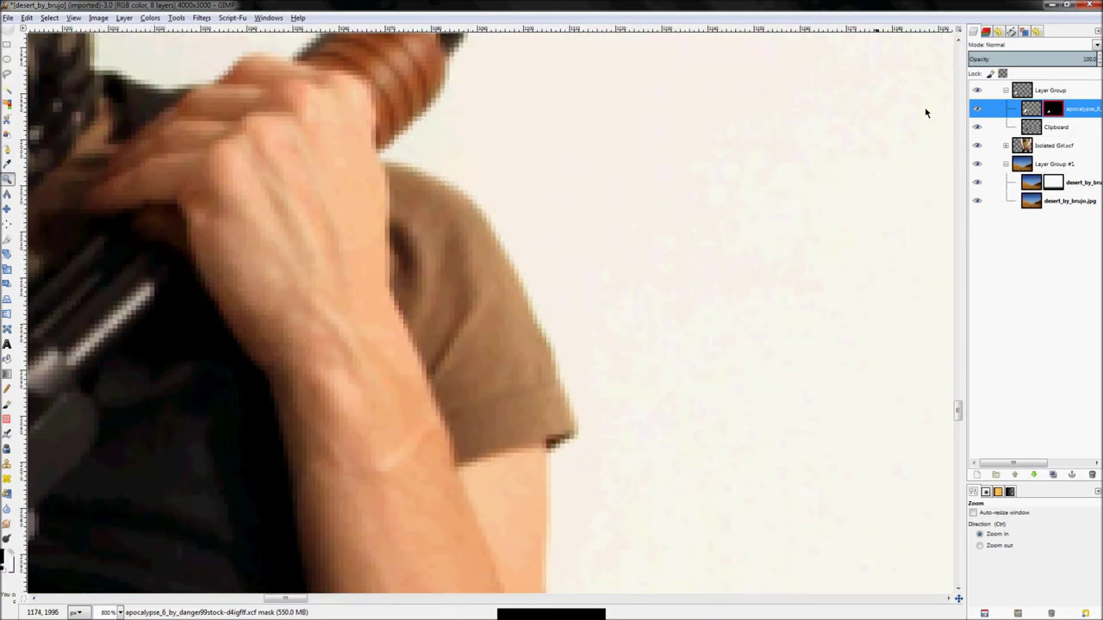
pyautogui.keyDown('ctrl'); pyautogui.click(1052, 109); pyautogui.keyUp('ctrl')
pyautogui.scroll(-6, 655, 313)
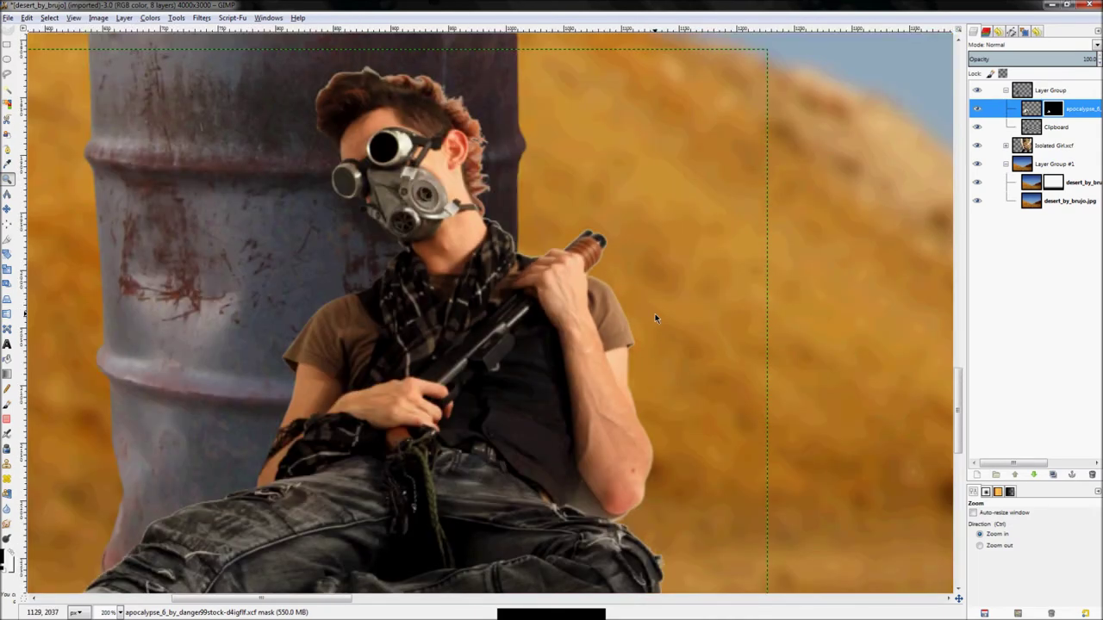
pyautogui.scroll(-1, 476, 293)
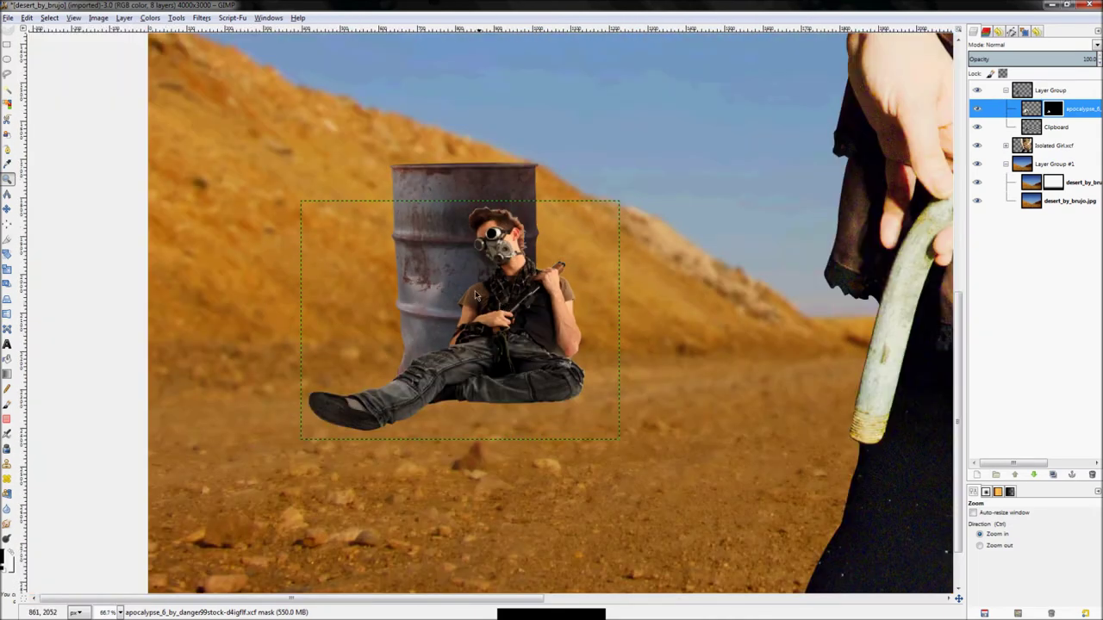
# - Apply the layer mask to the seated man's layer and toggle the layer's visibility to check the cutout
pyautogui.hotkey('shift', 'ctrl', 'j')
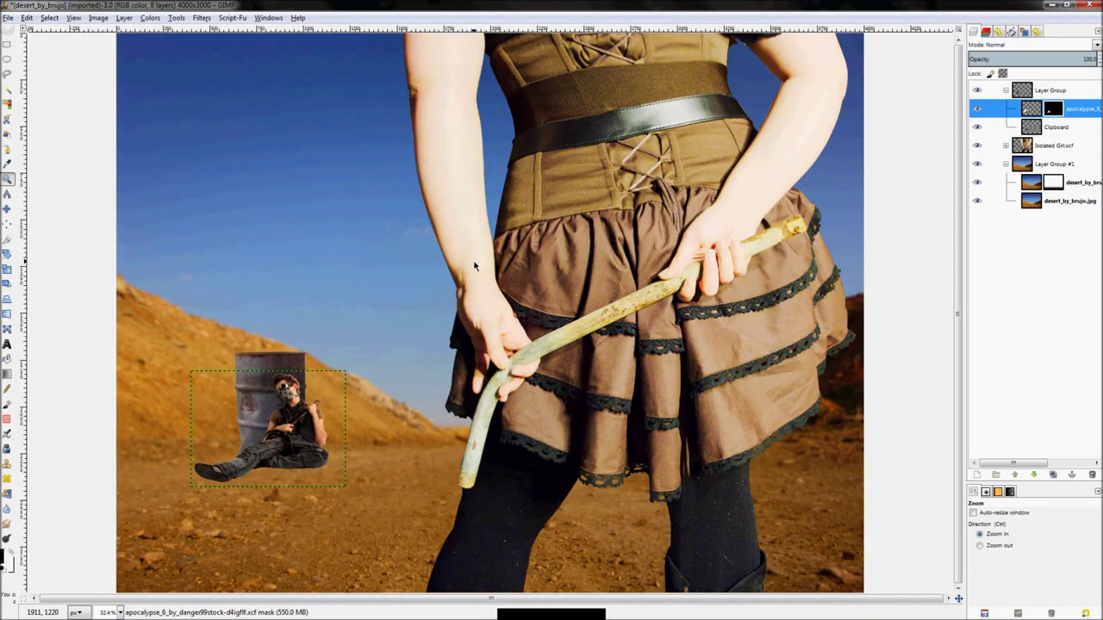
pyautogui.scroll(2, 149, 466)
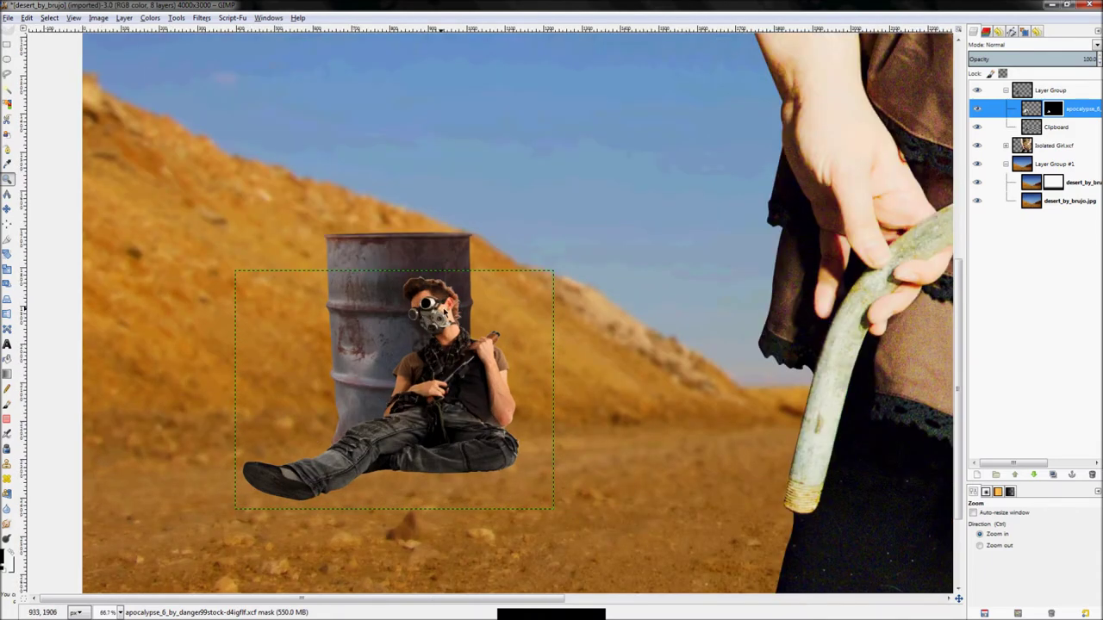
pyautogui.rightClick(1080, 112)
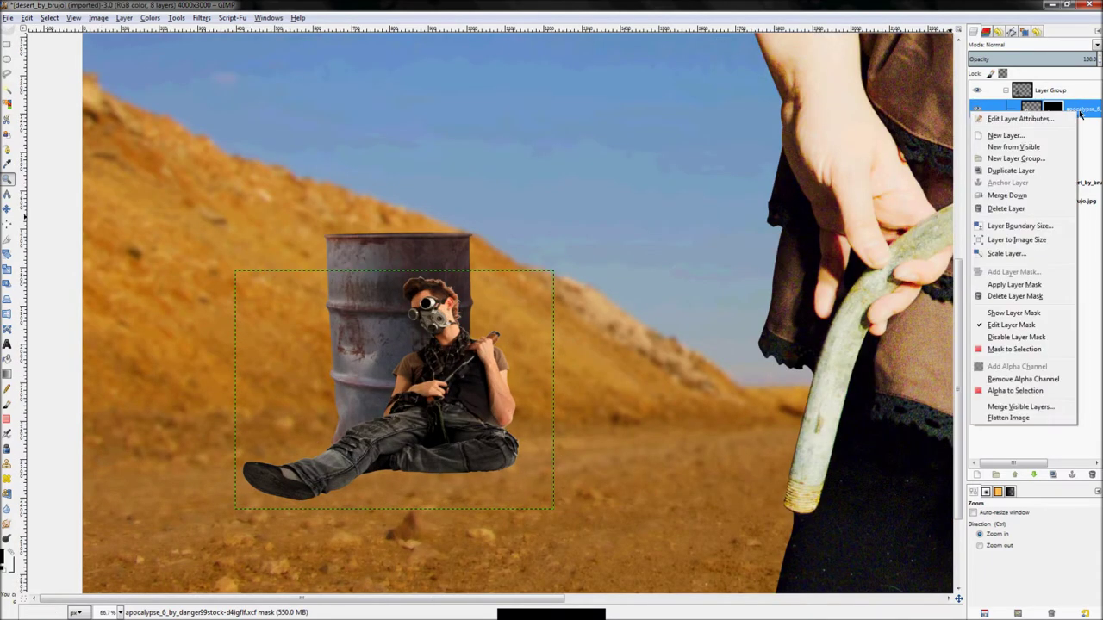
pyautogui.click(1014, 284)
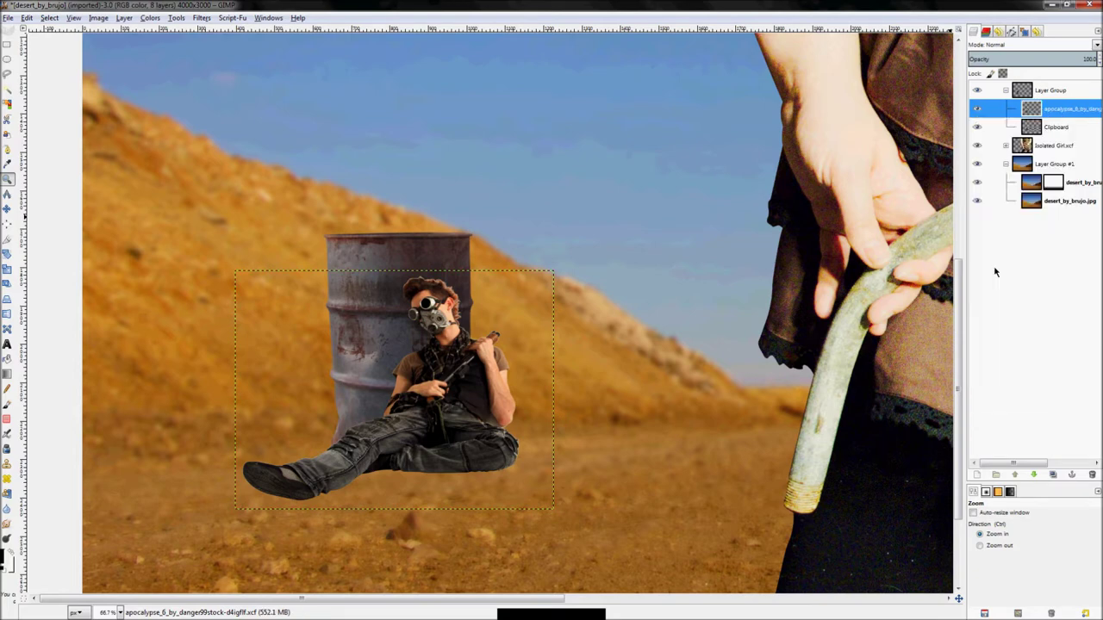
pyautogui.click(976, 108)
pyautogui.click(976, 108)
# - Try repeating the last Gaussian Blur on the seated man's cutout layer and undo it
pyautogui.click(204, 19)
pyautogui.click(222, 33)
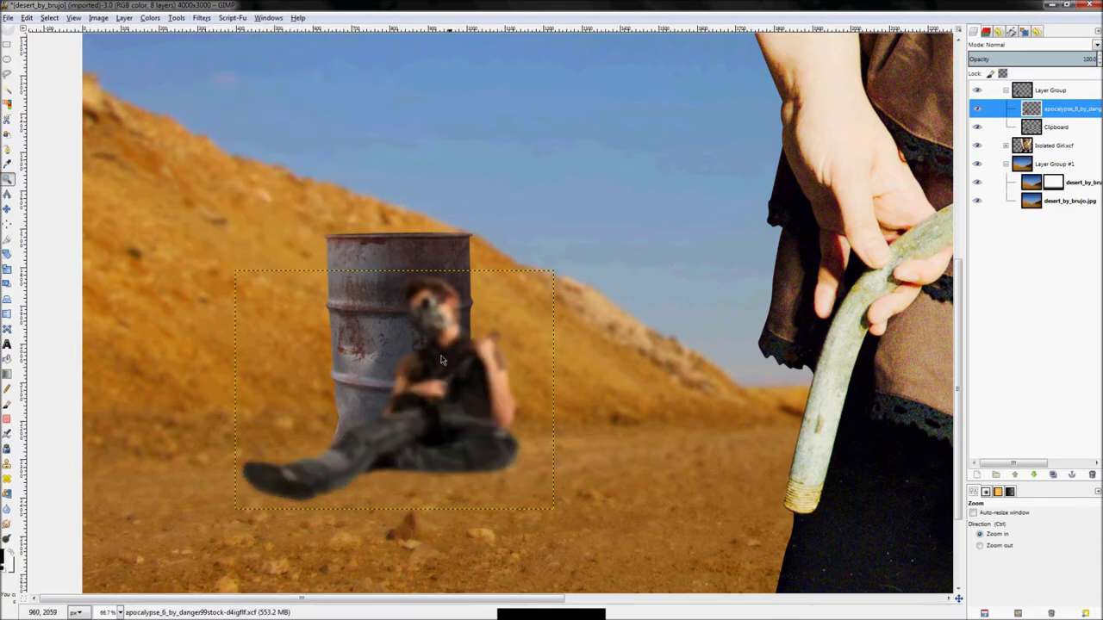
pyautogui.hotkey('shift', 'ctrl', 'j')
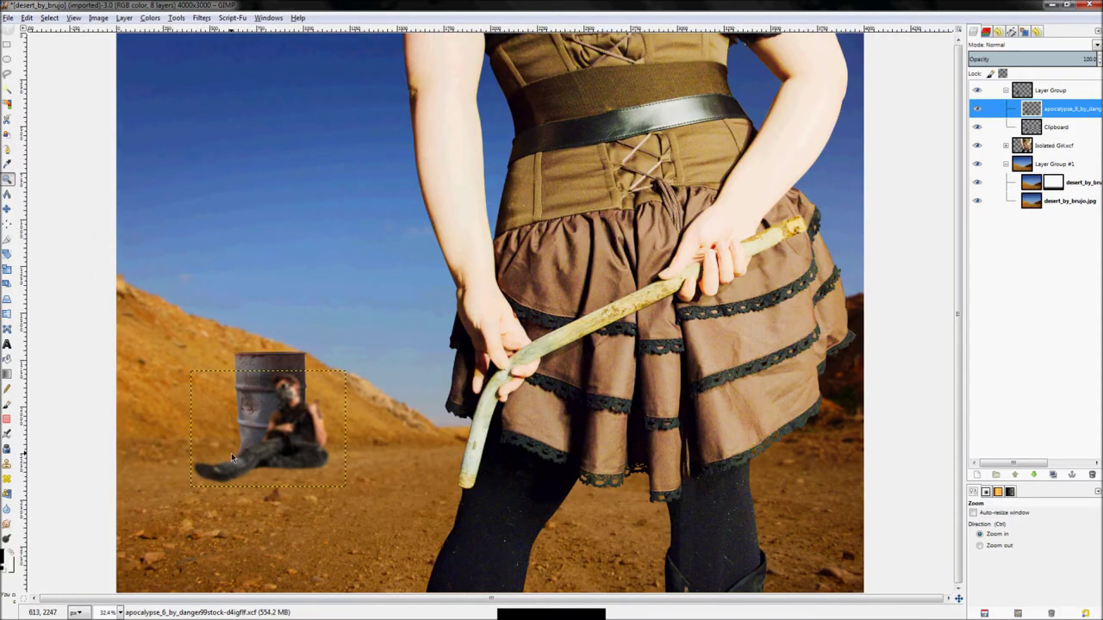
pyautogui.hotkey('ctrl', 'z')
# - Apply Gaussian Blur to the seated man's layer with equal horizontal and vertical radii reduced below 20 px
pyautogui.click(203, 18)
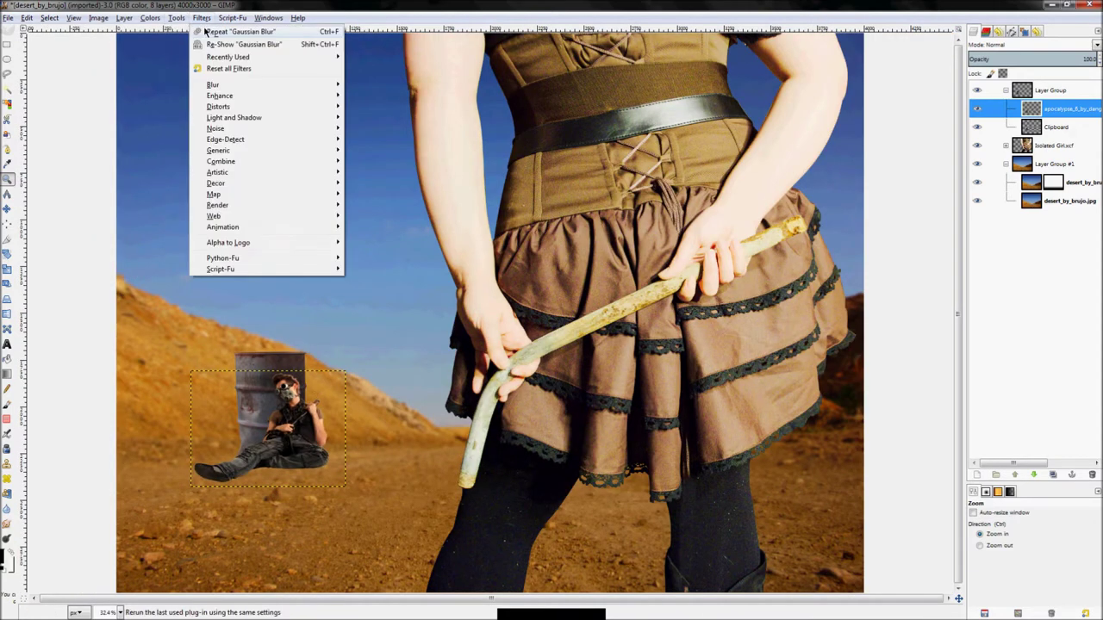
pyautogui.click(210, 44)
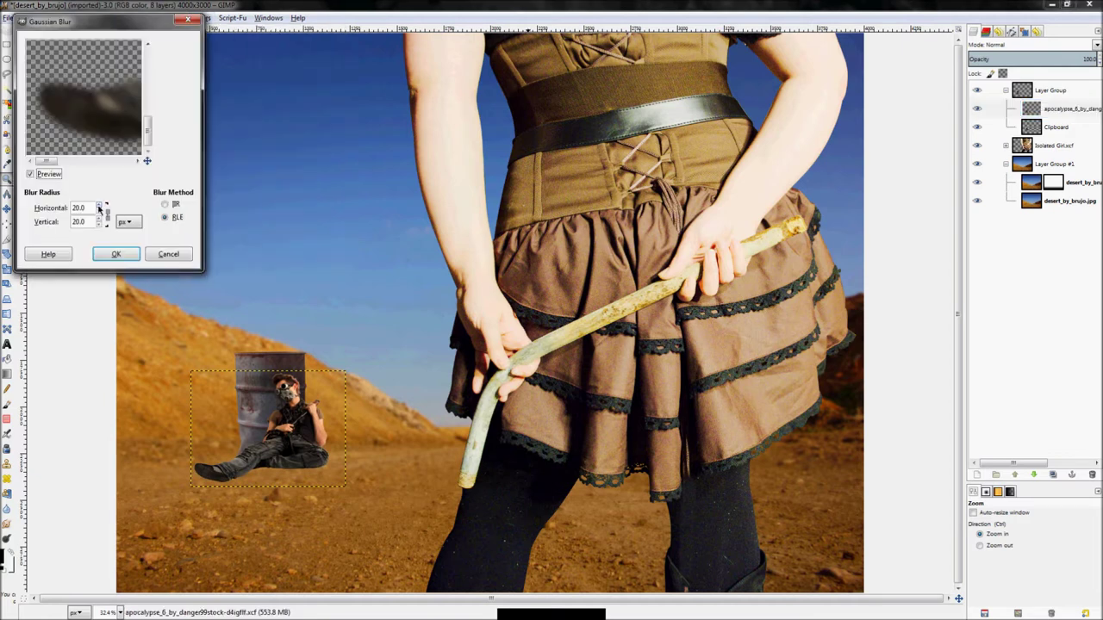
pyautogui.click(99, 212)
pyautogui.scroll(5, 101, 212)
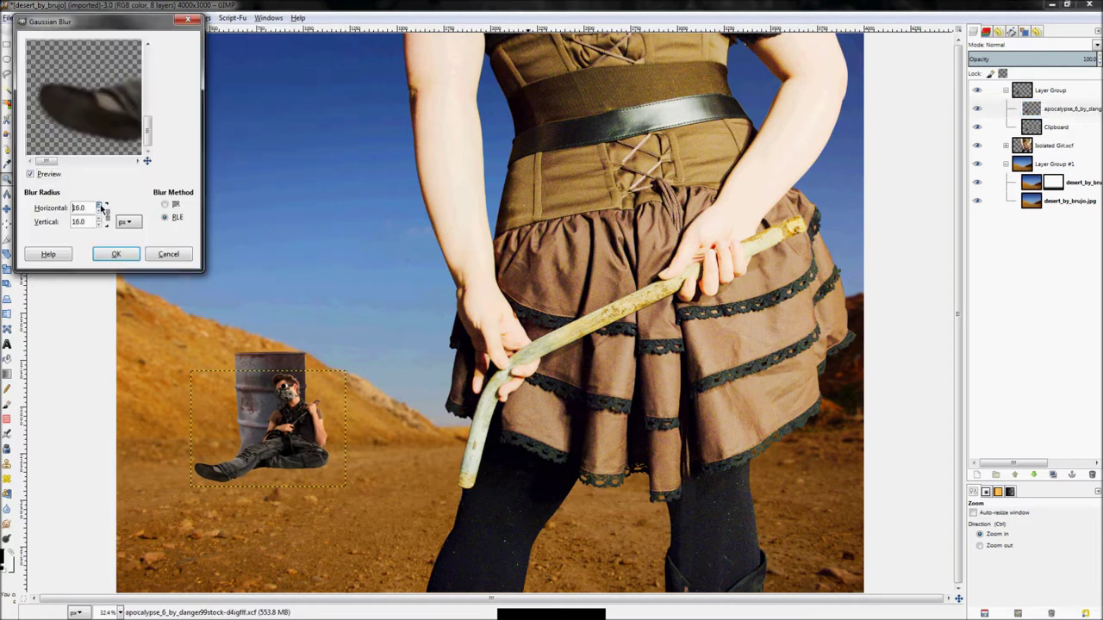
pyautogui.click(116, 254)
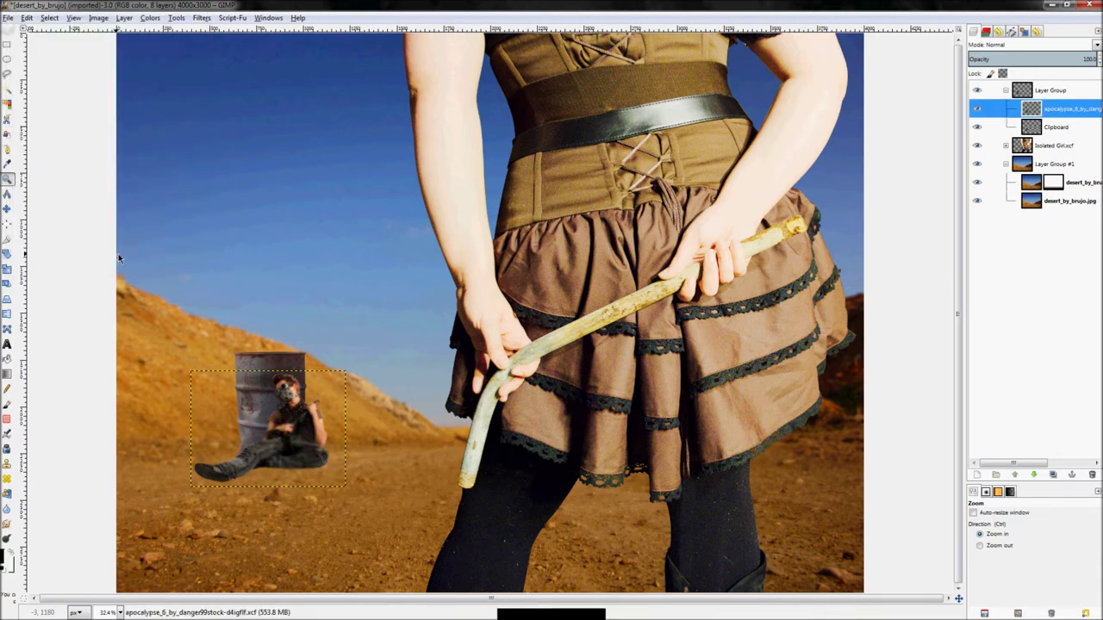
# - Repeat the same reduced Gaussian Blur on the Clipboard barrel layer
pyautogui.click(993, 126)
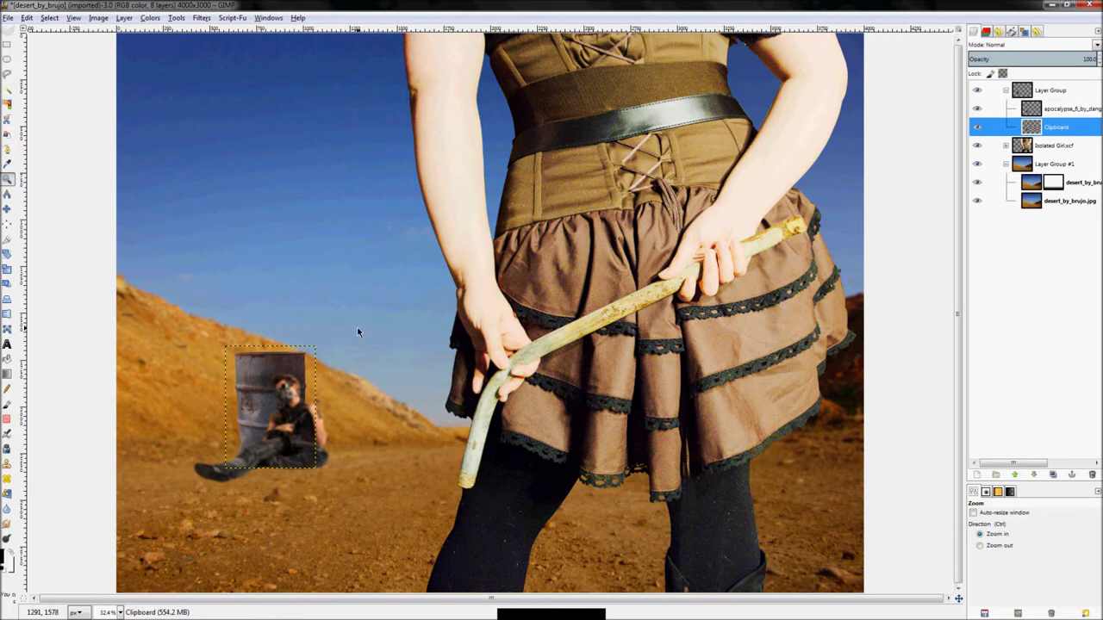
pyautogui.click(201, 18)
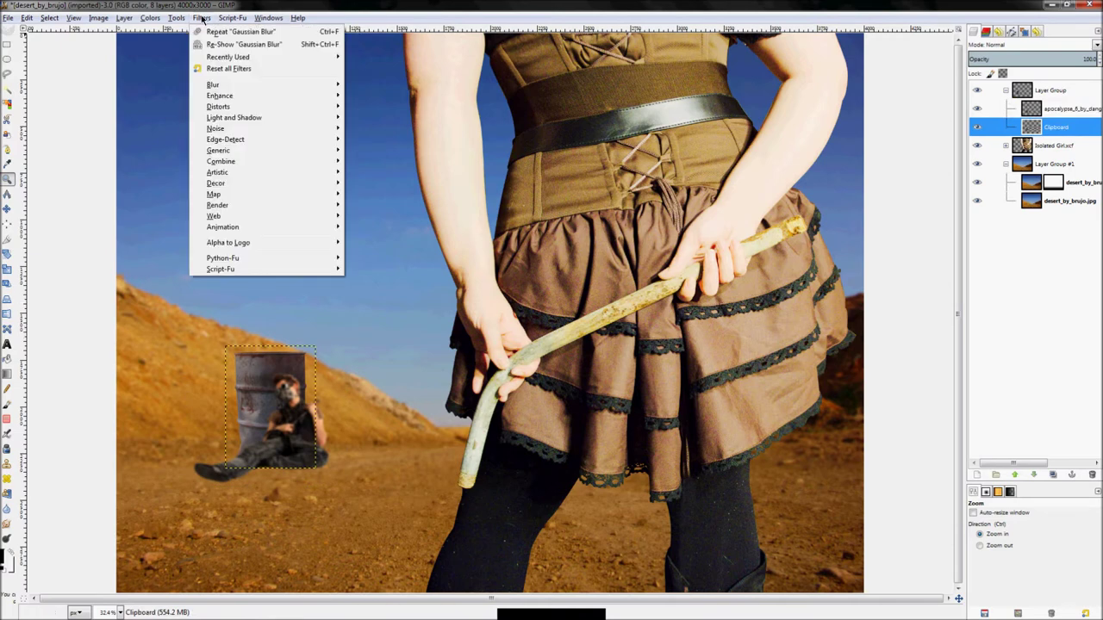
pyautogui.click(203, 19)
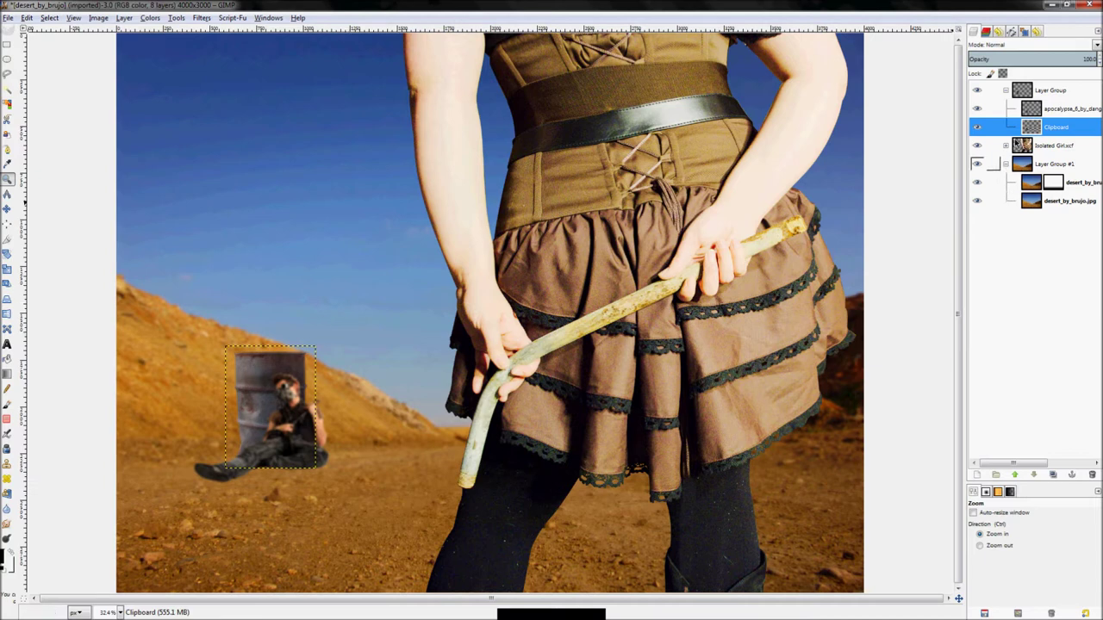
# - Collapse the man-and-barrel Layer Group, select Layer Group #1, and examine the blurred pair and the shadows of the stones on the ground
pyautogui.click(1005, 91)
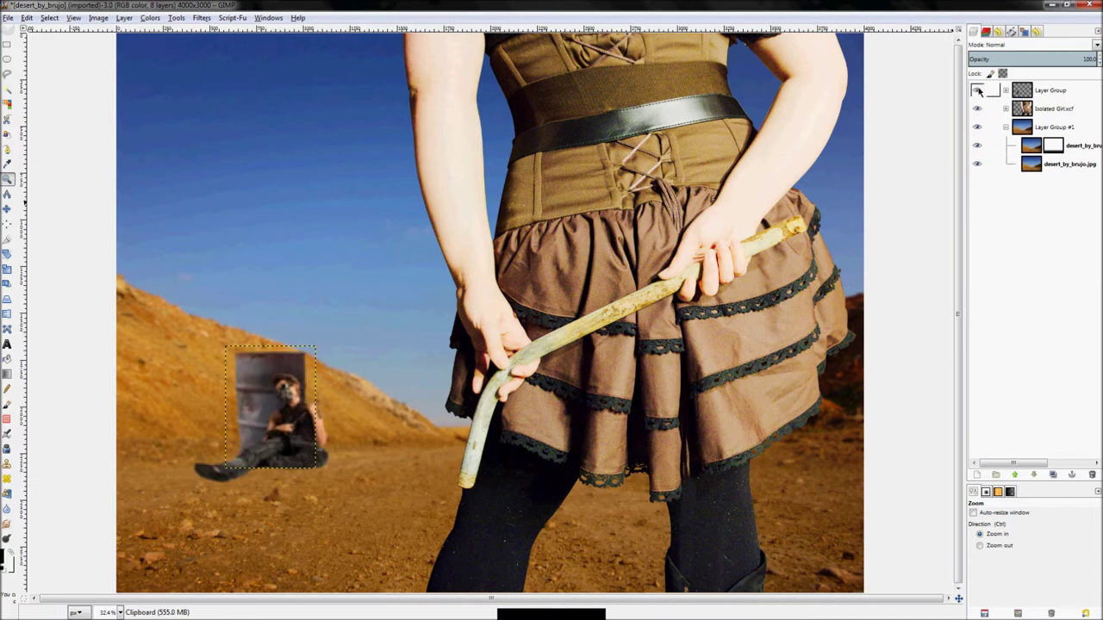
pyautogui.click(1053, 127)
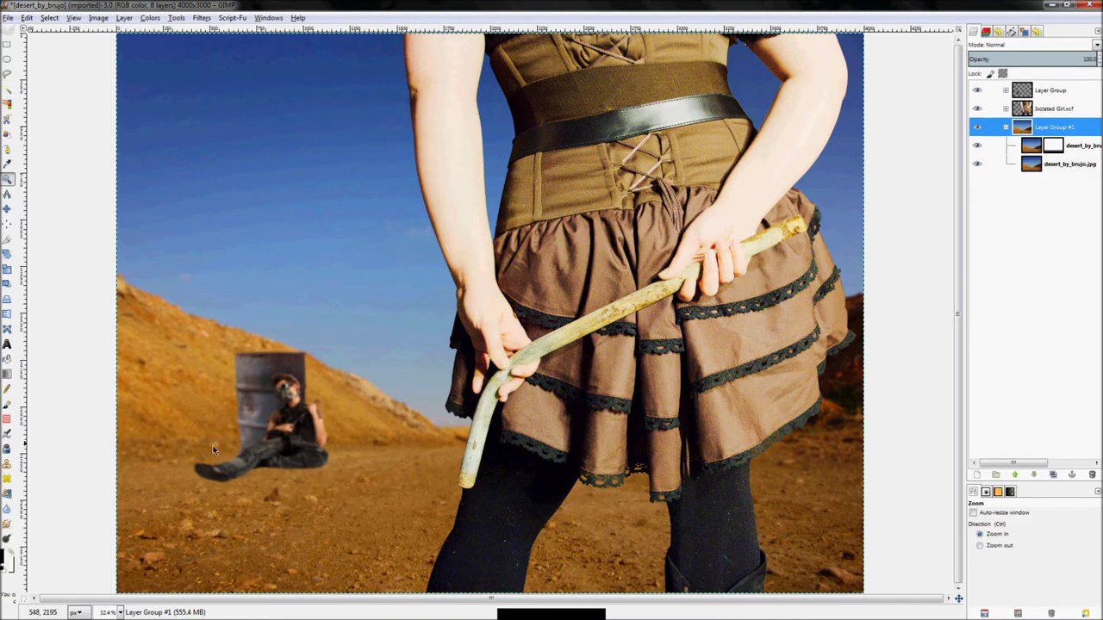
pyautogui.scroll(5, 193, 453)
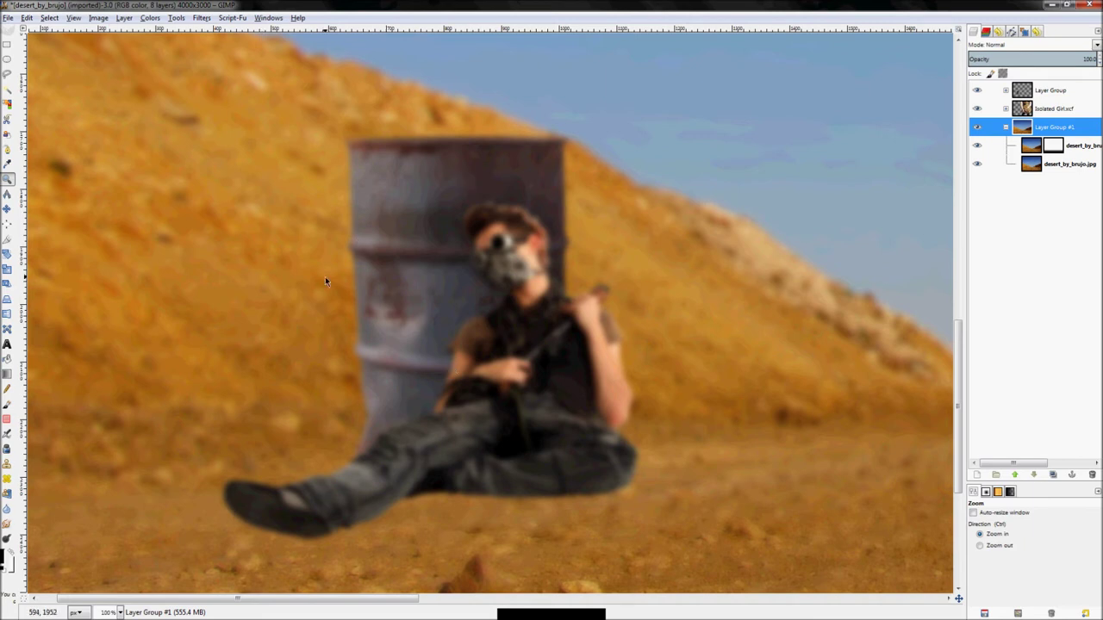
pyautogui.scroll(-5, 213, 552)
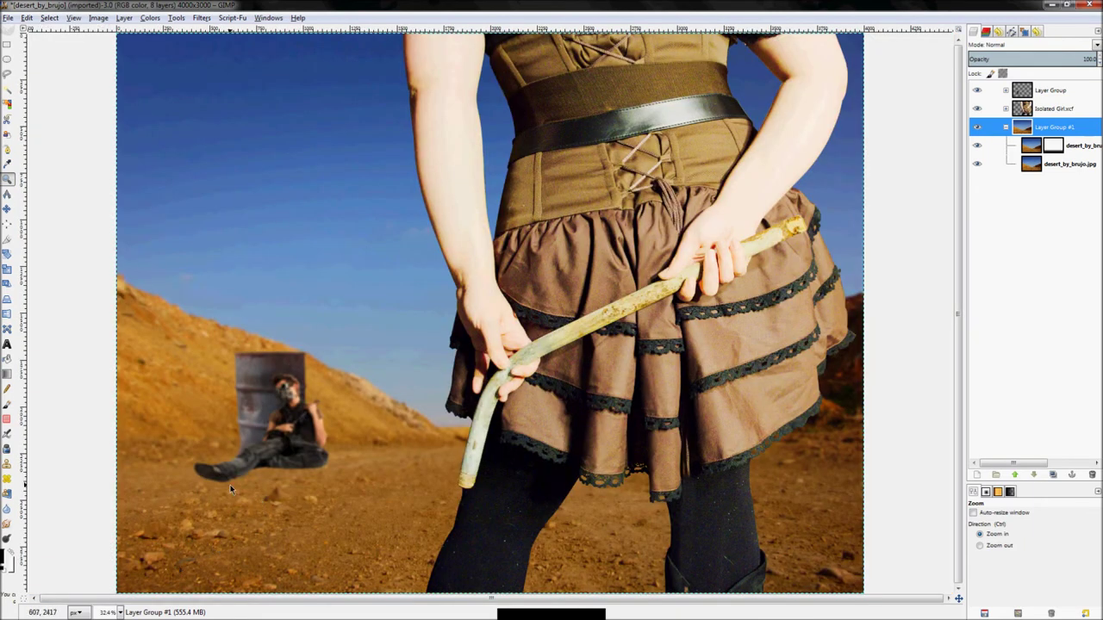
pyautogui.scroll(5, 181, 502)
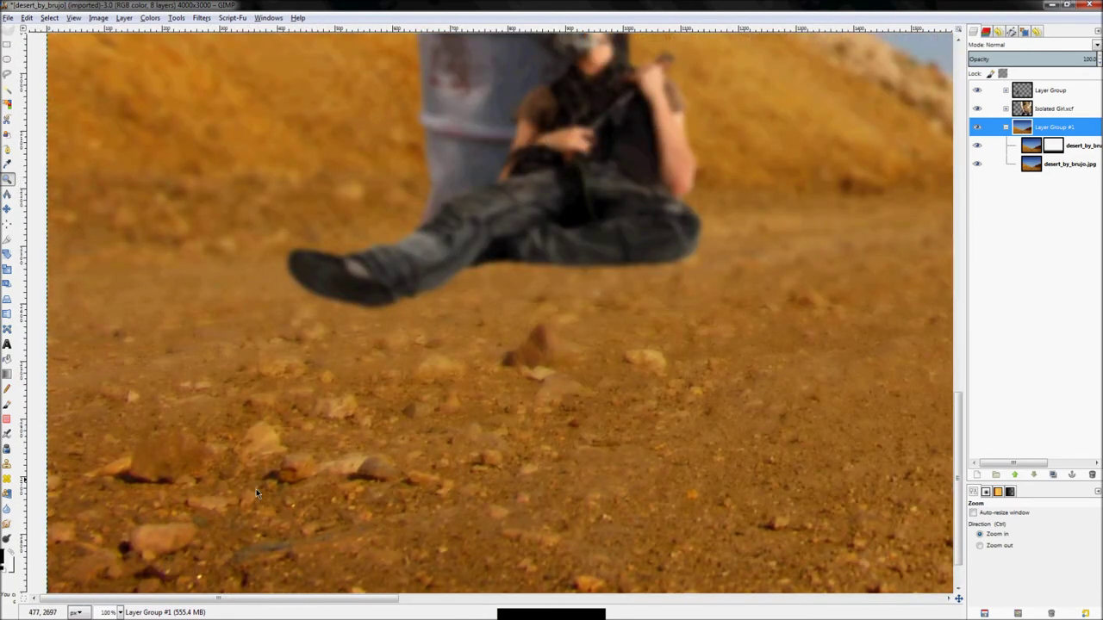
pyautogui.scroll(2, 119, 472)
pyautogui.scroll(-1, 120, 468)
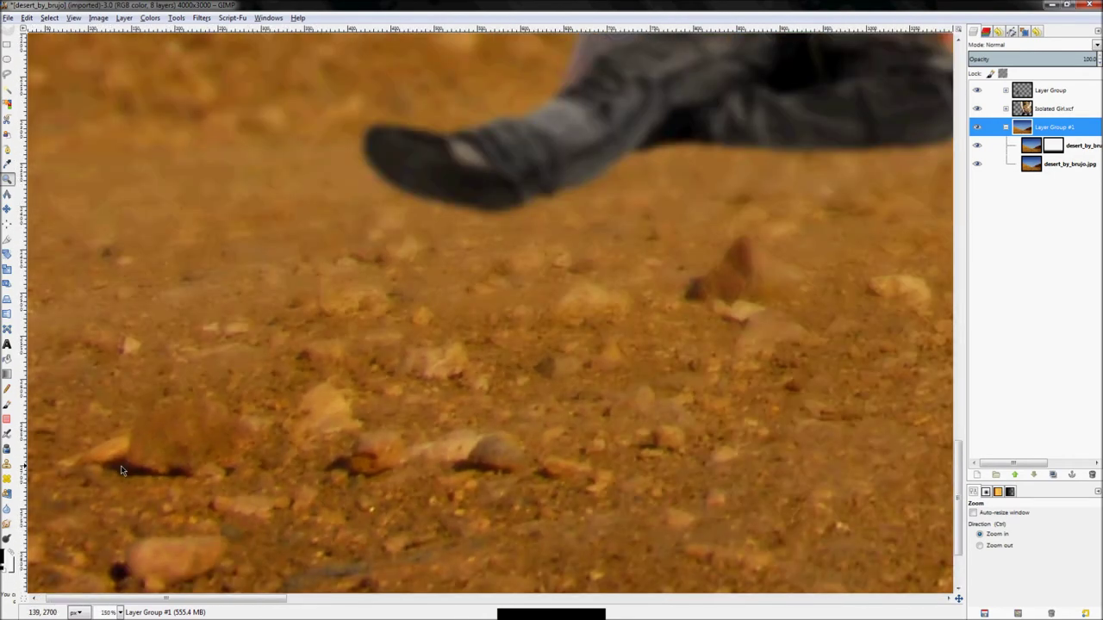
pyautogui.scroll(2, 122, 471)
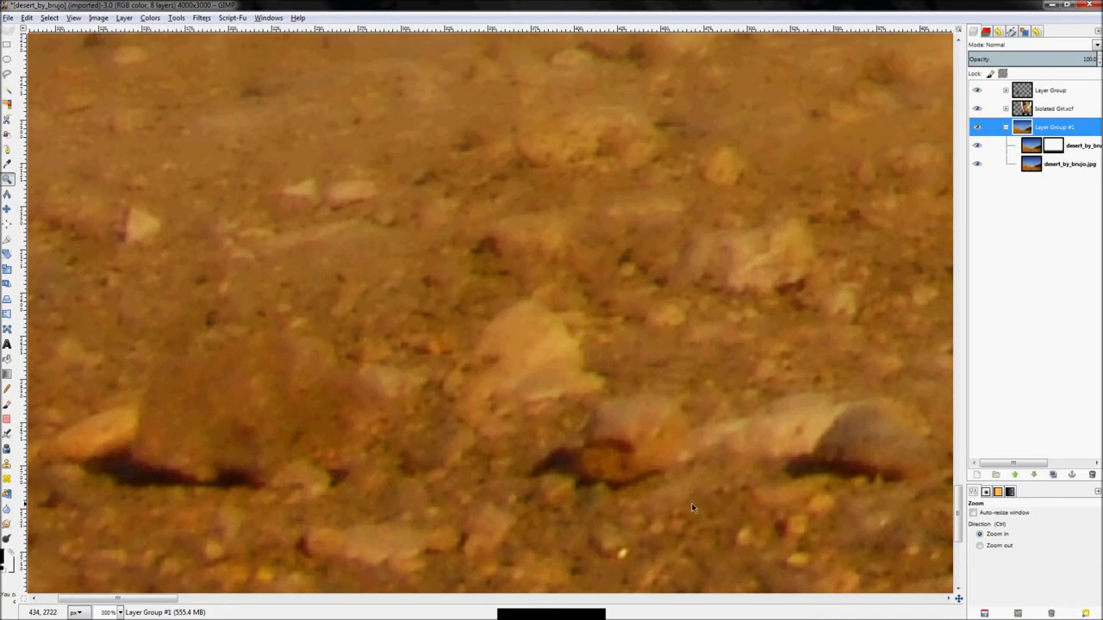
# - Examine the whole composition, the blurred man and barrel, and how the stones cast shadows on the desert ground
pyautogui.scroll(-6, 410, 481)
pyautogui.scroll(-1, 375, 507)
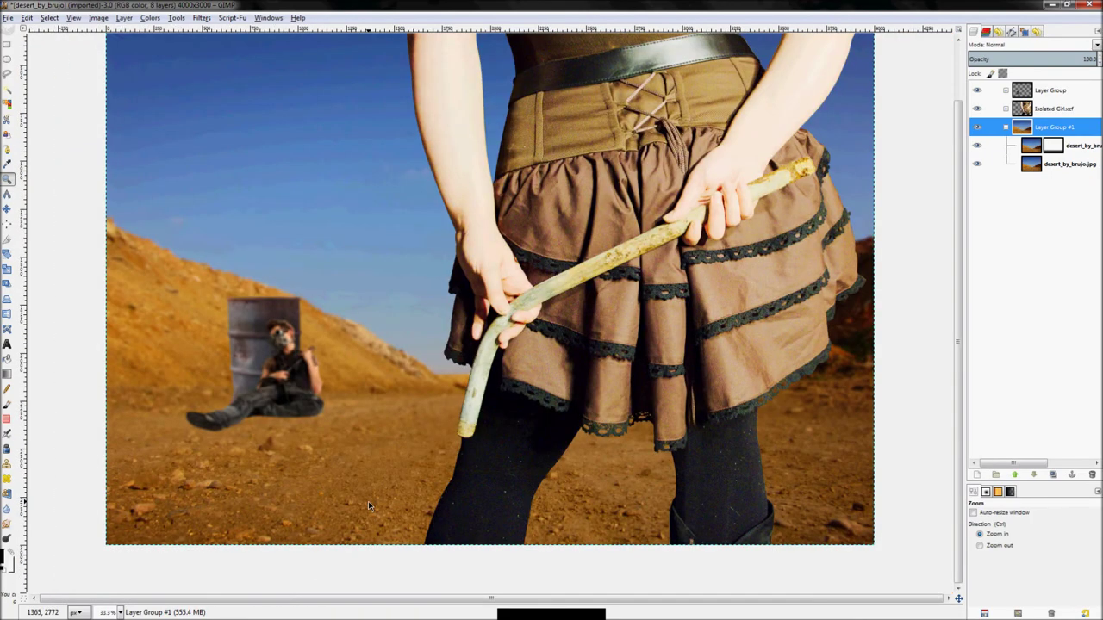
pyautogui.hotkey('shift', 'ctrl', 'j')
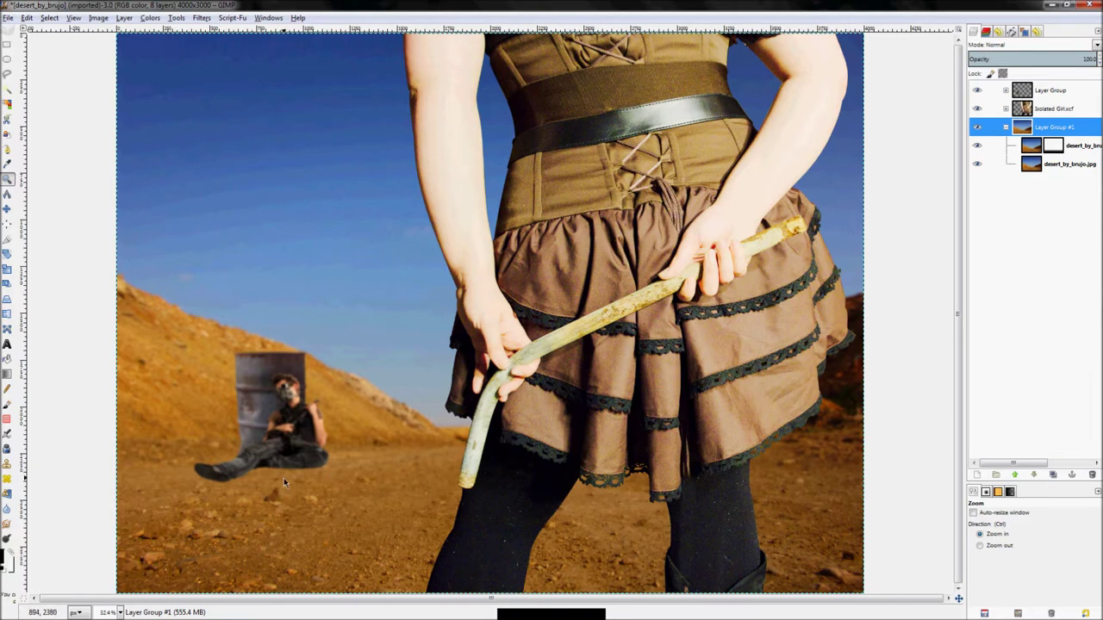
pyautogui.scroll(1, 261, 553)
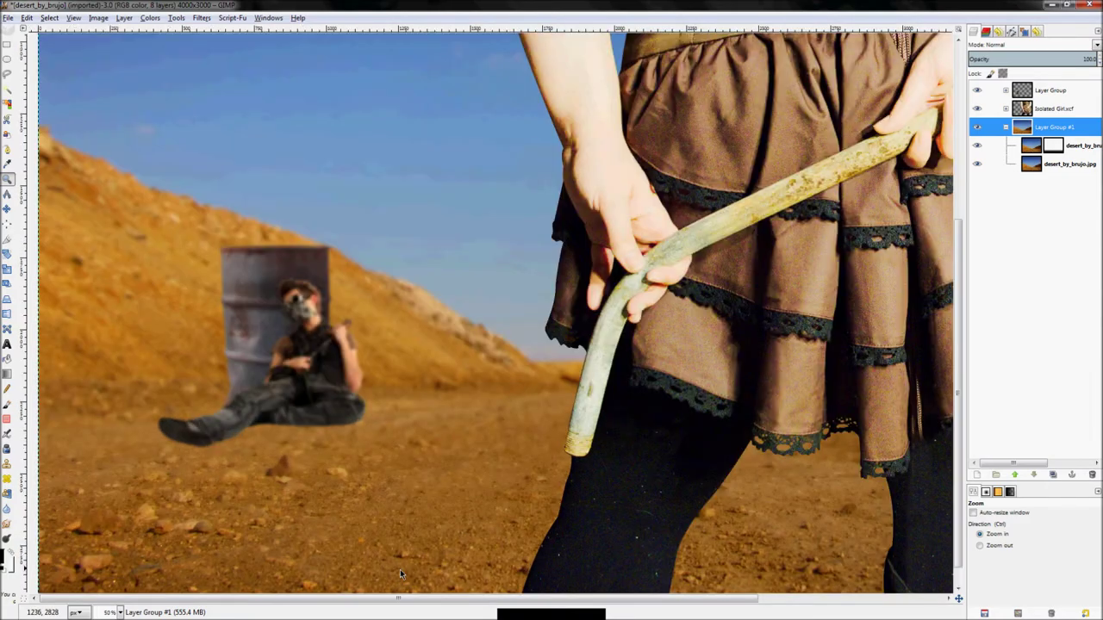
pyautogui.scroll(4, 365, 560)
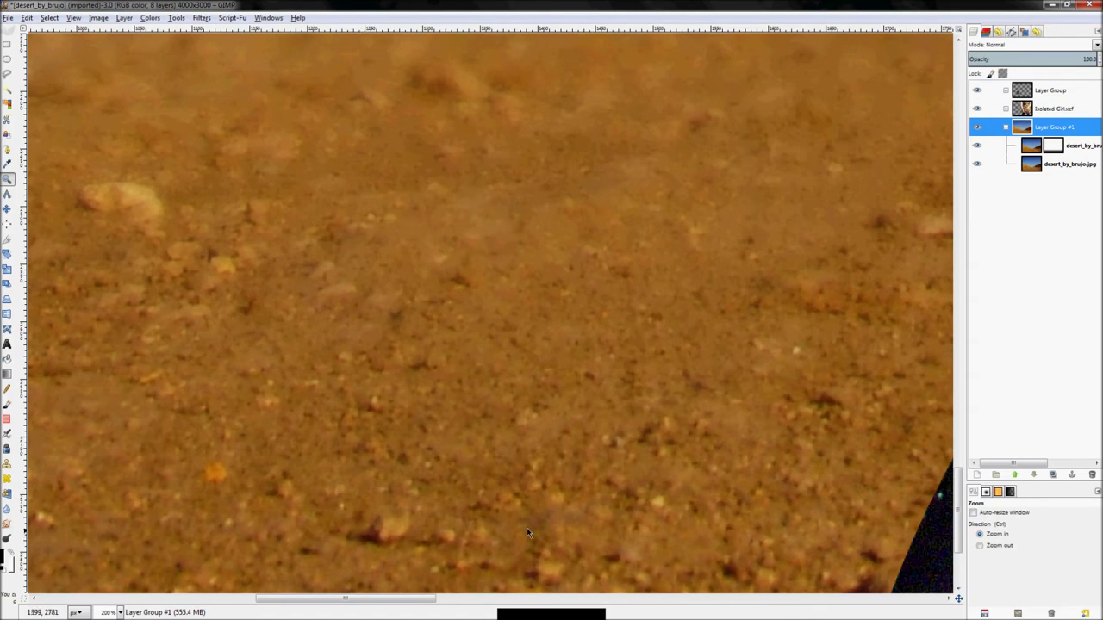
pyautogui.scroll(-2, 505, 397)
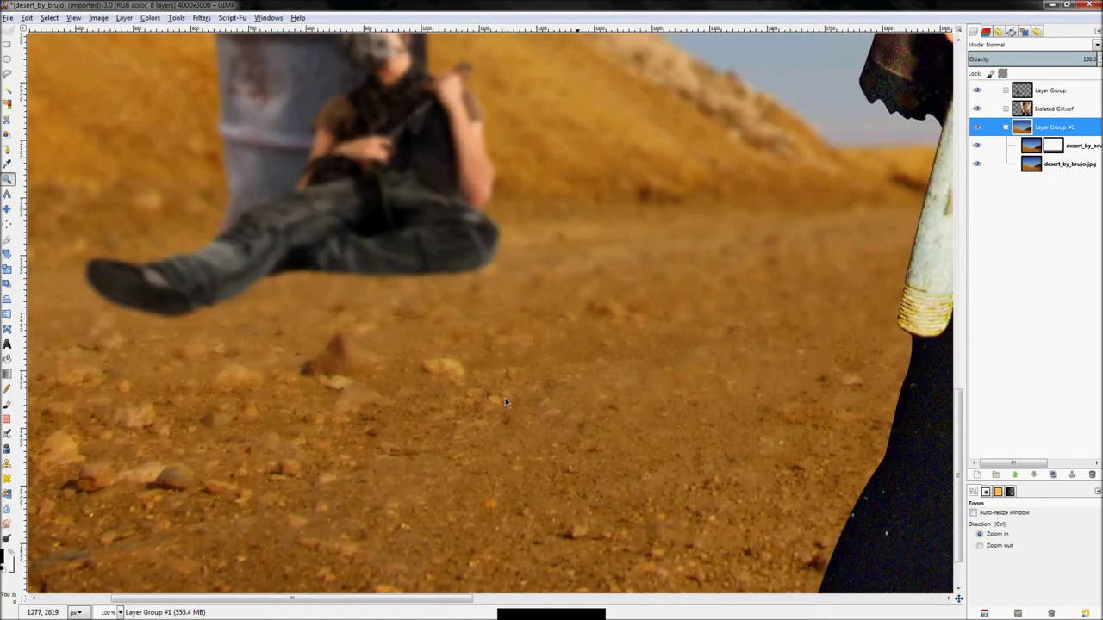
pyautogui.scroll(2, 225, 186)
pyautogui.scroll(1, 747, 477)
pyautogui.scroll(-3, 405, 371)
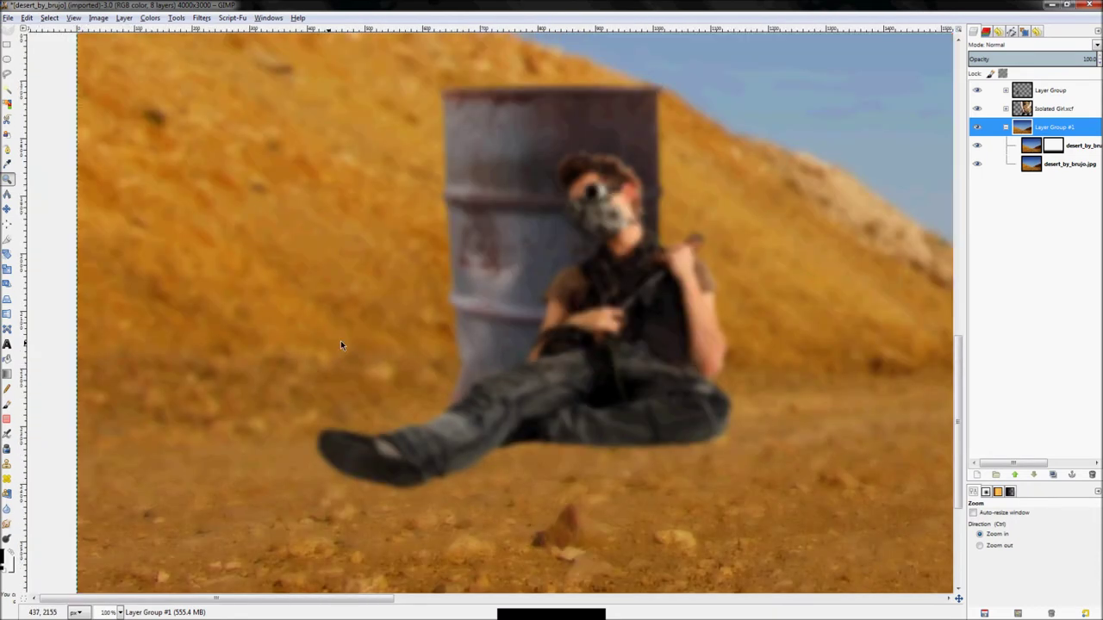
# - Duplicate the seated man's layer inside the man-and-barrel Layer Group, select the lower copy, and hide the upper one
pyautogui.click(1005, 127)
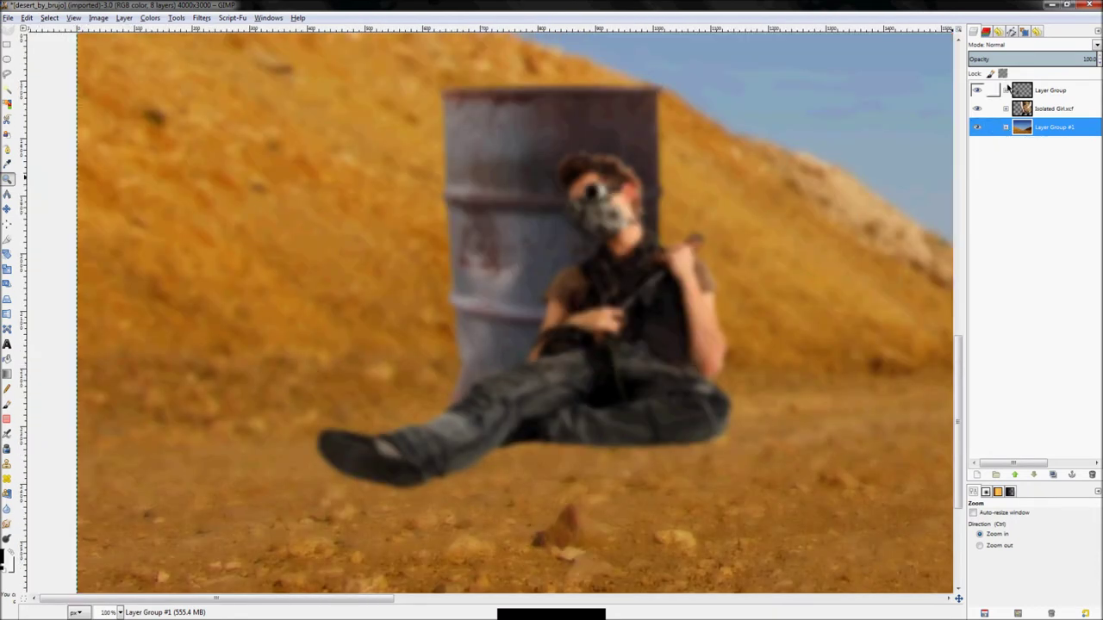
pyautogui.click(1006, 90)
pyautogui.rightClick(1054, 117)
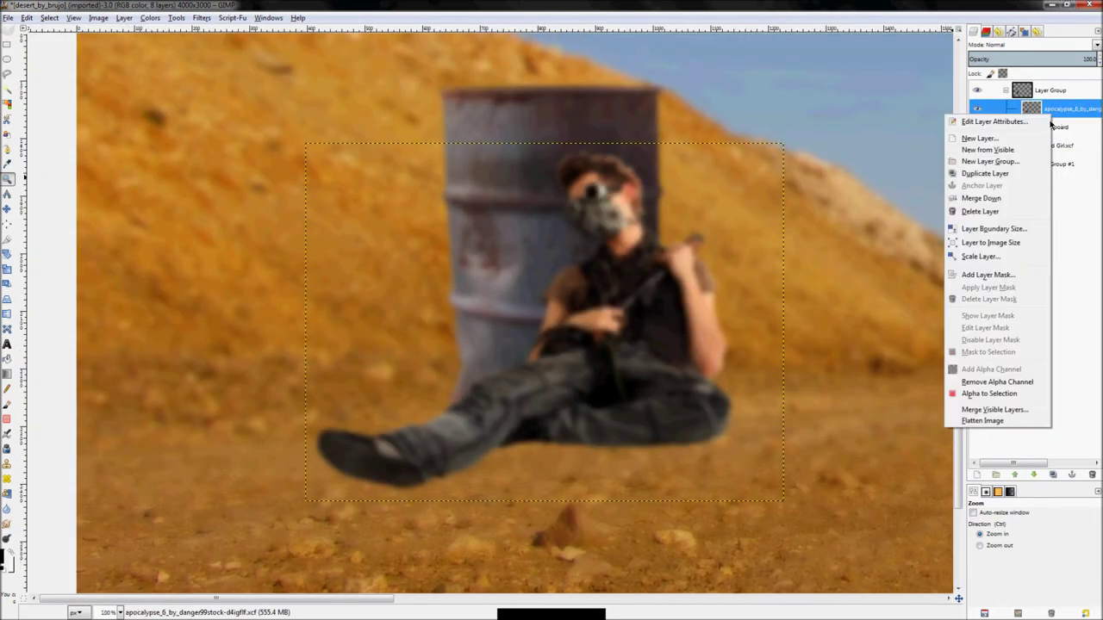
pyautogui.click(1009, 175)
pyautogui.click(1058, 127)
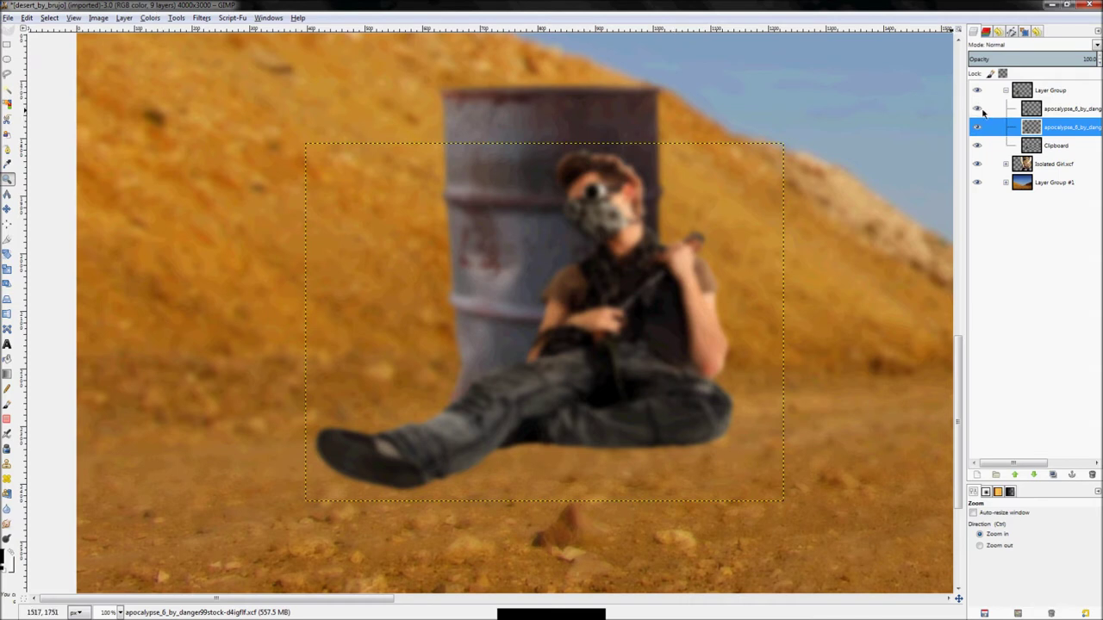
pyautogui.click(976, 108)
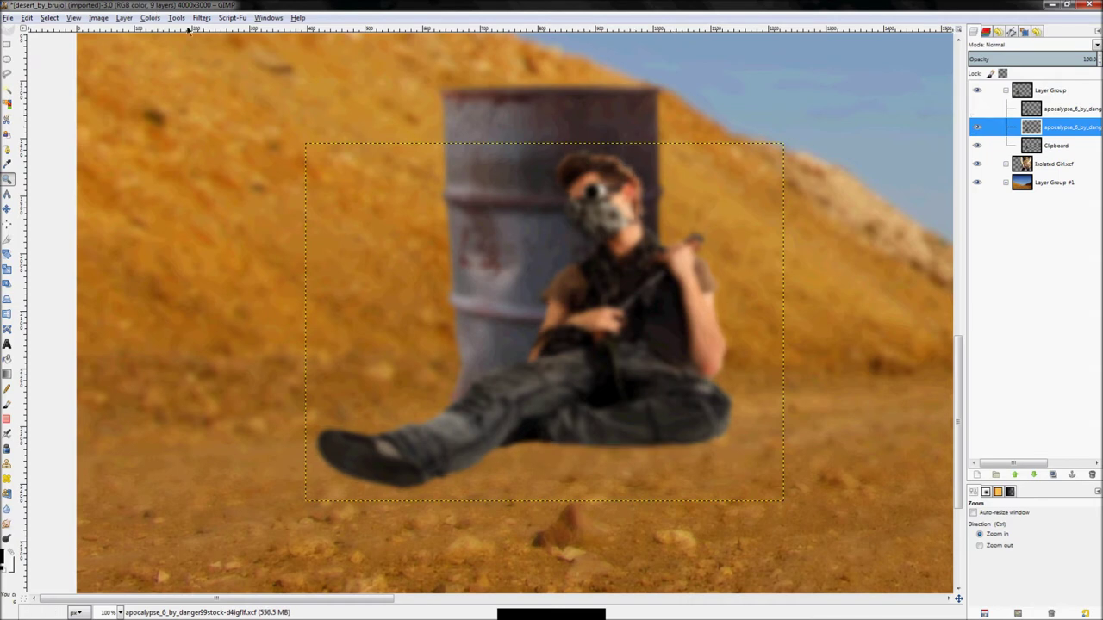
# - Turn the lower copy of the man solid black using Colorize with Lightness -100, and show the upper copy again
pyautogui.click(150, 18)
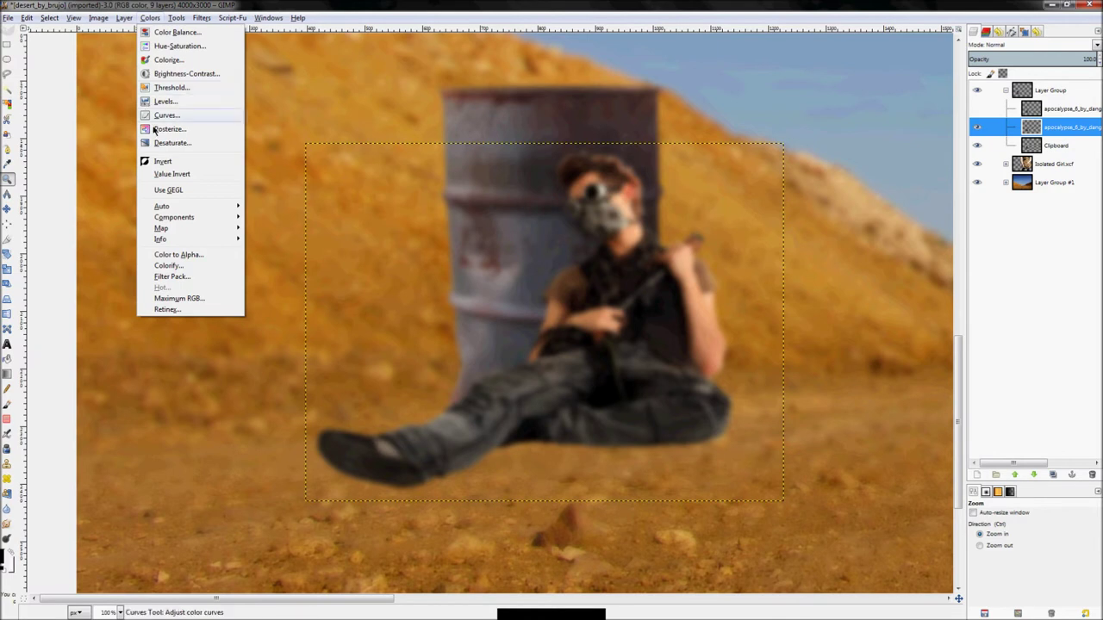
pyautogui.click(195, 59)
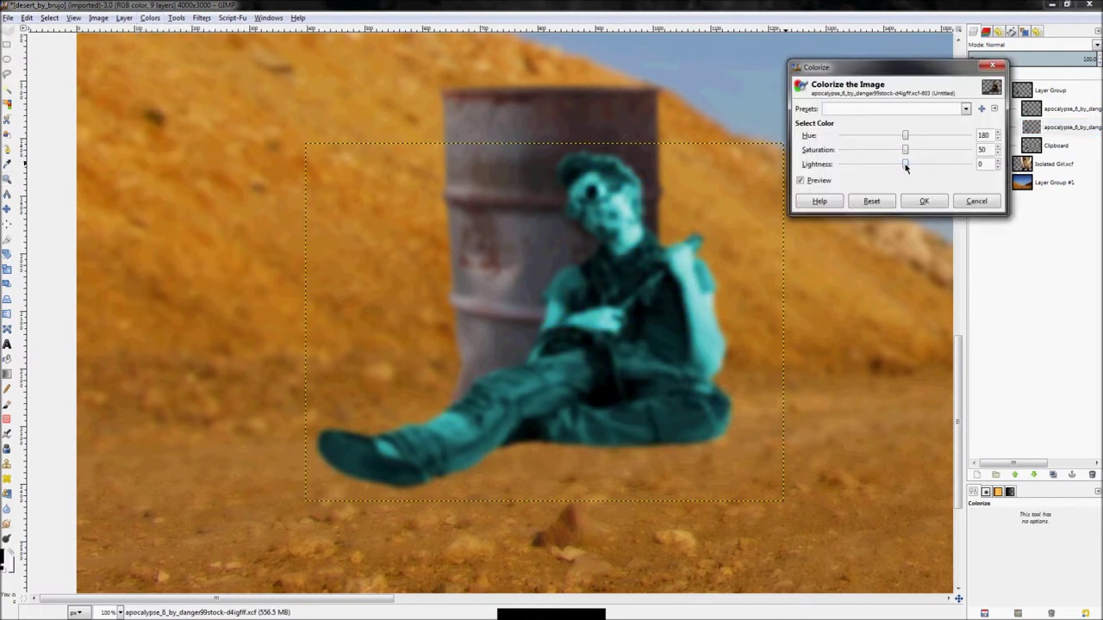
pyautogui.moveTo(905, 164); pyautogui.dragTo(671, 173)
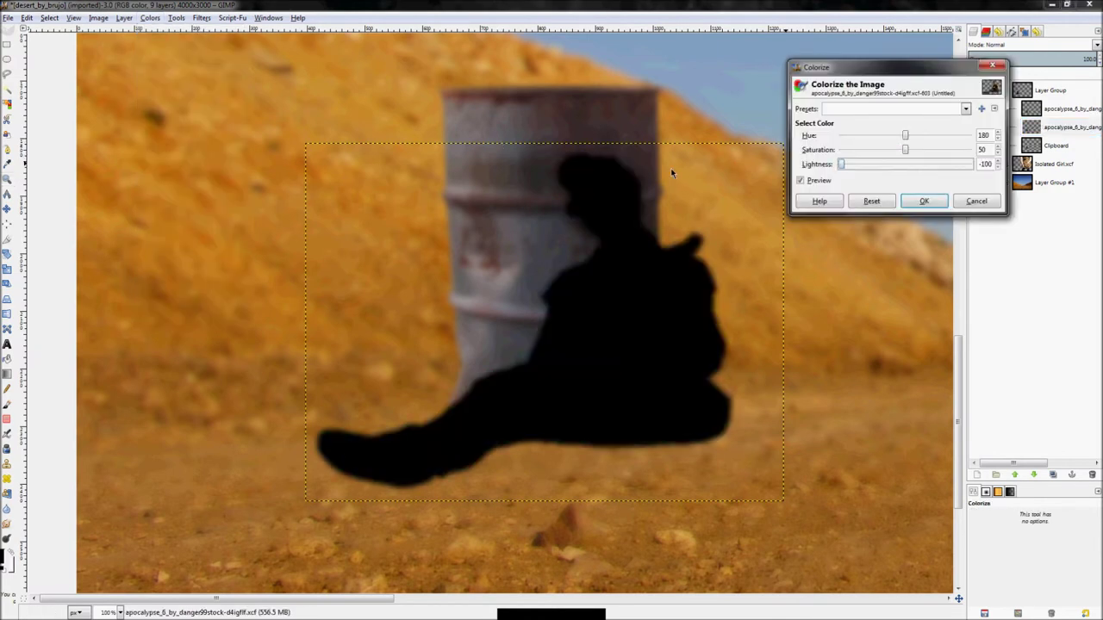
pyautogui.click(922, 200)
pyautogui.click(977, 108)
pyautogui.click(976, 109)
pyautogui.click(977, 108)
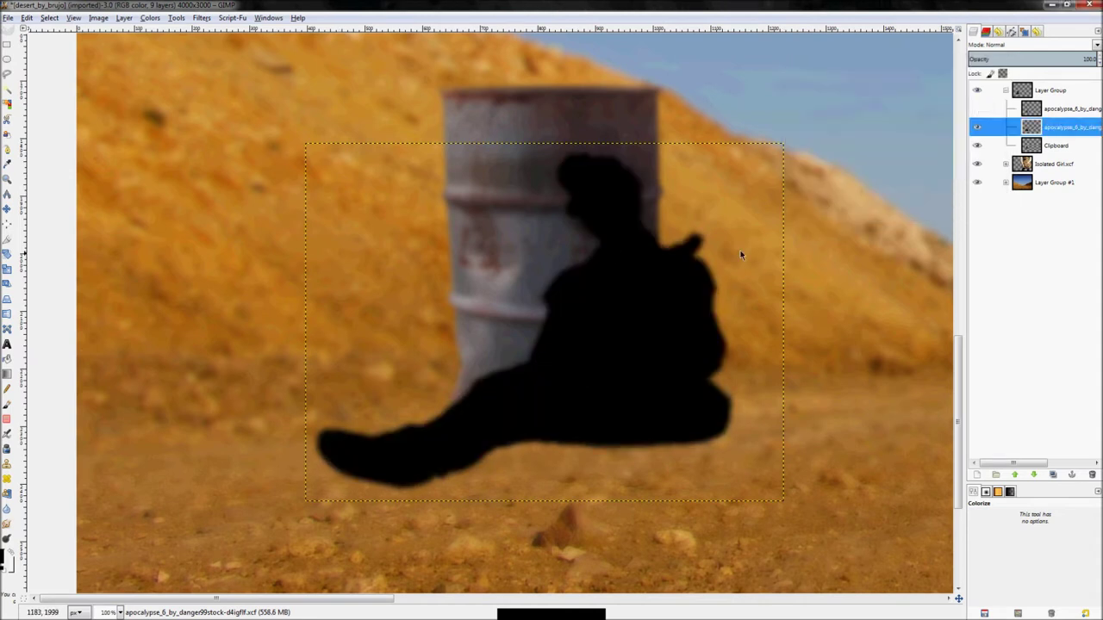
pyautogui.click(976, 108)
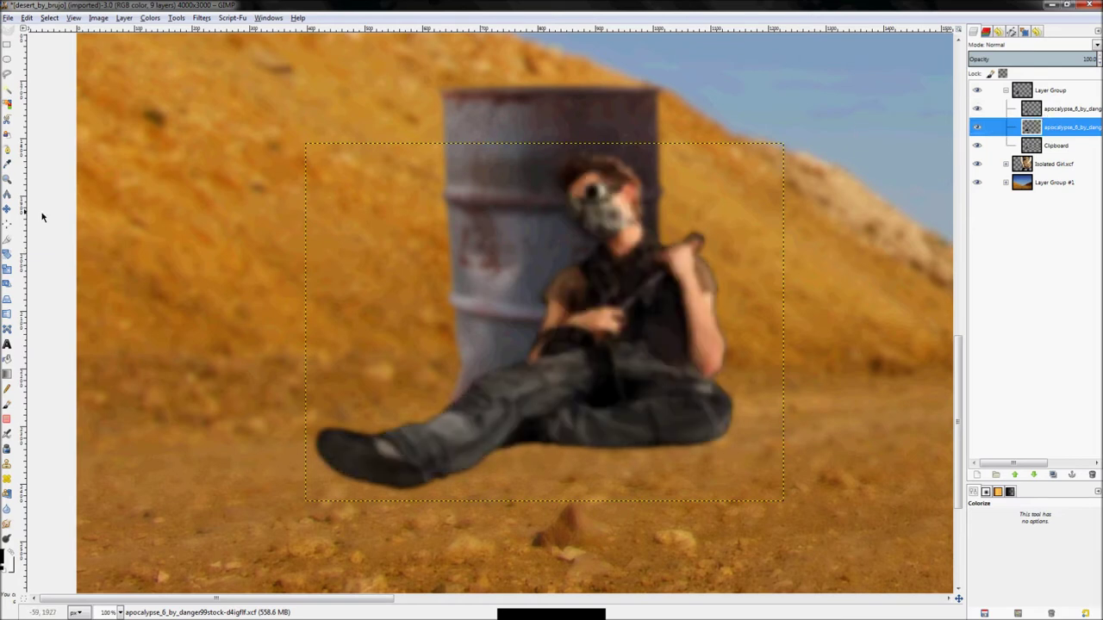
# - Move the active black copy horizontally toward the man's outstretched foot so it falls as a shadow on the barrel
pyautogui.click(8, 210)
pyautogui.click(982, 551)
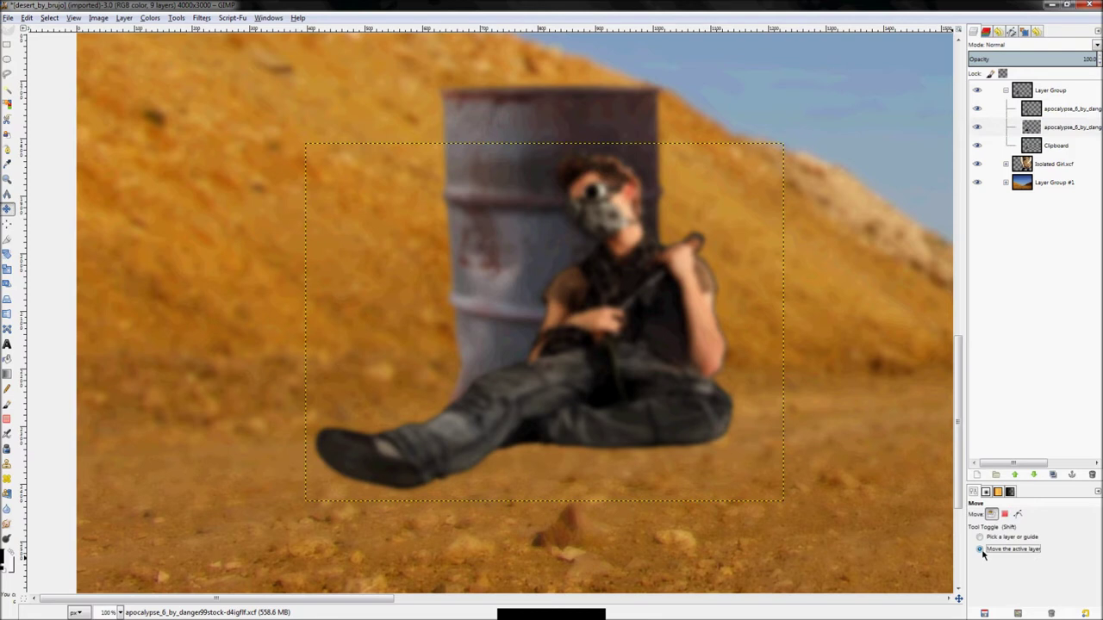
pyautogui.moveTo(715, 294); pyautogui.dragTo(622, 294)
pyautogui.scroll(-2, 535, 436)
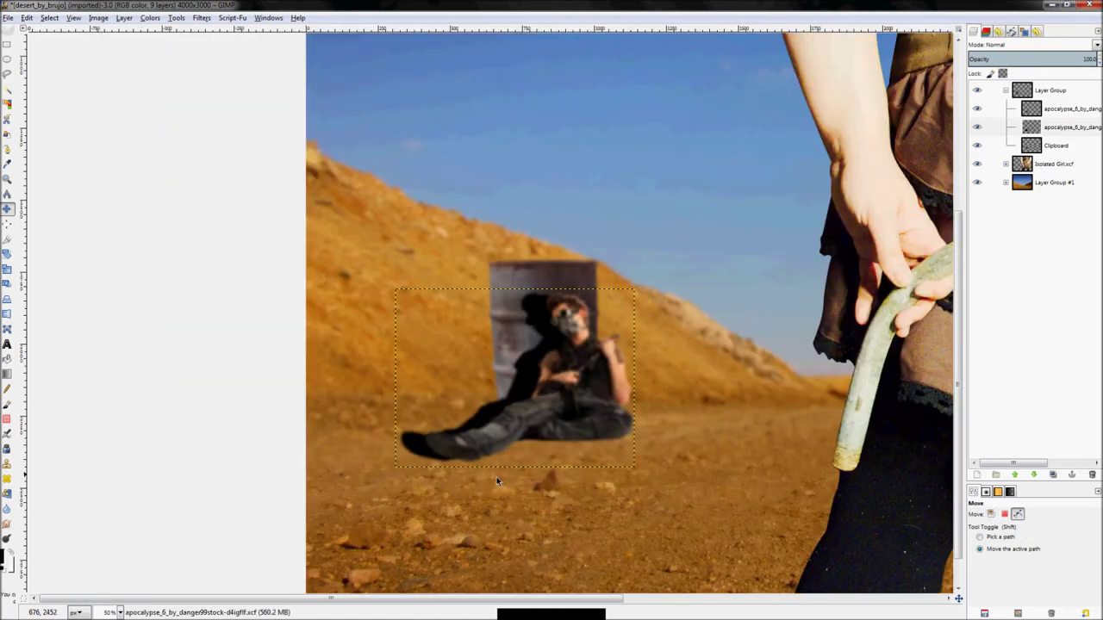
pyautogui.scroll(-1, 497, 480)
# - Smudge the black shadow's edges on the barrel and outward onto the ground behind the leg with a 149 px soft brush
pyautogui.scroll(4, 239, 436)
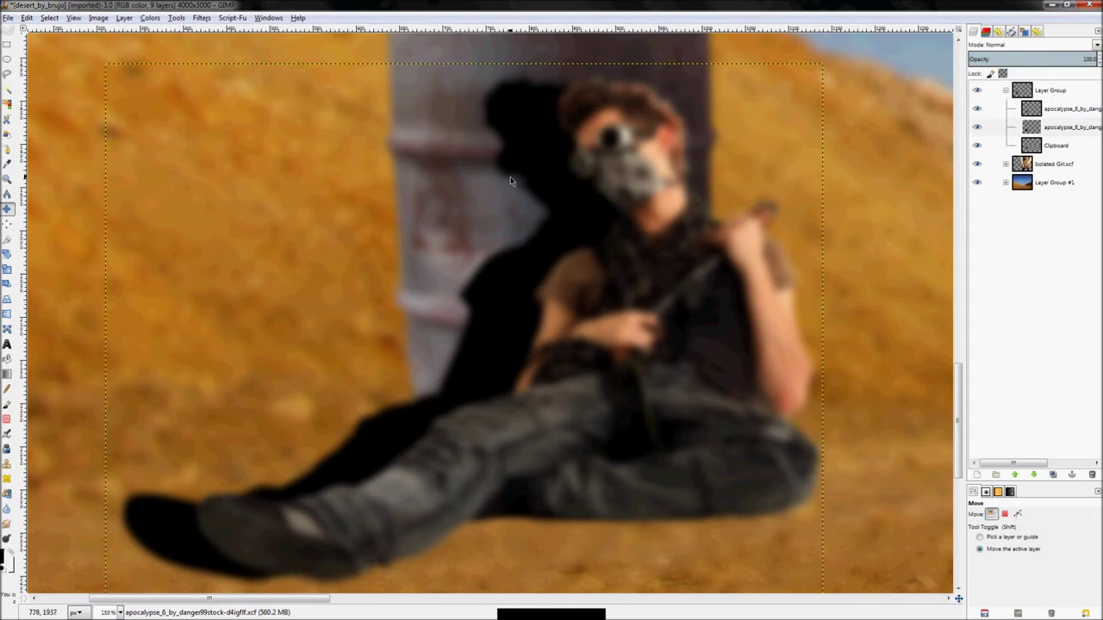
pyautogui.press('s')
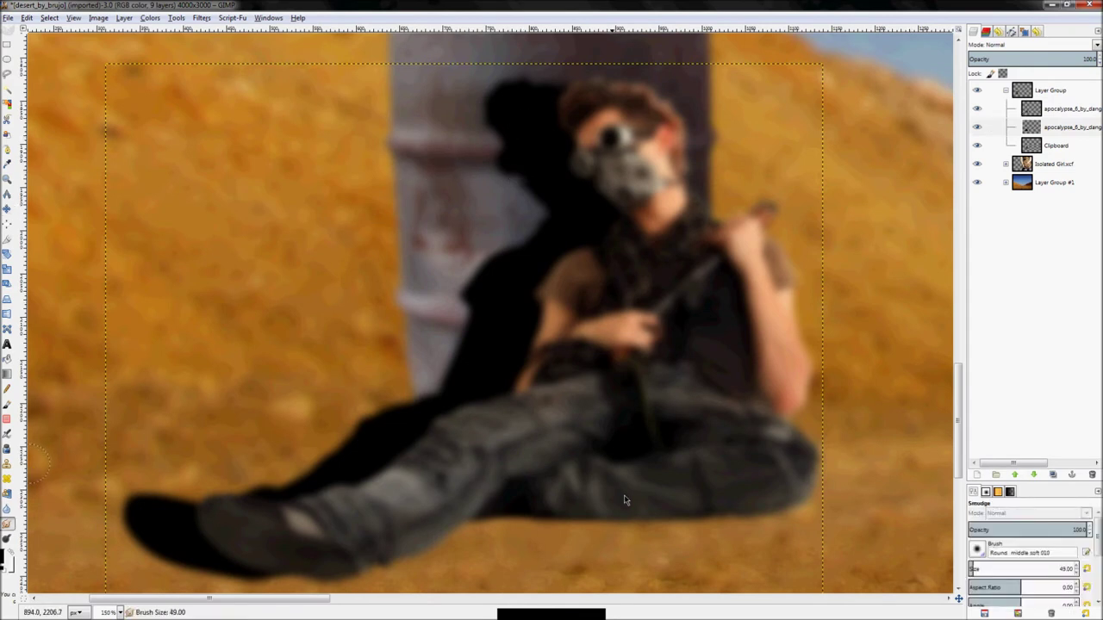
pyautogui.scroll(1, 510, 281)
pyautogui.scroll(-2, 687, 490)
pyautogui.scroll(3, 573, 248)
pyautogui.scroll(3, 568, 253)
pyautogui.scroll(7, 570, 254)
pyautogui.moveTo(592, 259)
pyautogui.mouseDown()
pyautogui.moveTo(539, 349)
pyautogui.moveTo(486, 335)
pyautogui.moveTo(609, 394)
pyautogui.moveTo(520, 365)
pyautogui.moveTo(592, 423)
pyautogui.moveTo(479, 387)
pyautogui.moveTo(542, 340)
pyautogui.moveTo(452, 274)
pyautogui.moveTo(514, 264)
pyautogui.moveTo(434, 190)
pyautogui.moveTo(522, 289)
pyautogui.moveTo(517, 316)
pyautogui.moveTo(543, 381)
pyautogui.moveTo(633, 296)
pyautogui.mouseUp()
pyautogui.scroll(-2, 595, 397)
pyautogui.moveTo(595, 396)
pyautogui.mouseDown()
pyautogui.moveTo(557, 373)
pyautogui.moveTo(623, 393)
pyautogui.moveTo(581, 378)
pyautogui.moveTo(635, 367)
pyautogui.moveTo(578, 365)
pyautogui.moveTo(602, 407)
pyautogui.moveTo(553, 418)
pyautogui.moveTo(560, 460)
pyautogui.moveTo(518, 439)
pyautogui.moveTo(561, 465)
pyautogui.moveTo(530, 442)
pyautogui.moveTo(582, 439)
pyautogui.moveTo(529, 427)
pyautogui.moveTo(591, 431)
pyautogui.moveTo(542, 412)
pyautogui.moveTo(559, 486)
pyautogui.moveTo(553, 496)
pyautogui.moveTo(519, 489)
pyautogui.moveTo(526, 512)
pyautogui.moveTo(554, 505)
pyautogui.moveTo(507, 488)
pyautogui.moveTo(524, 543)
pyautogui.moveTo(486, 526)
pyautogui.moveTo(534, 544)
pyautogui.moveTo(508, 529)
pyautogui.mouseUp()
pyautogui.scroll(-2, 632, 337)
pyautogui.scroll(2, 489, 517)
pyautogui.moveTo(686, 337)
pyautogui.mouseDown()
pyautogui.moveTo(532, 344)
pyautogui.moveTo(592, 412)
pyautogui.moveTo(549, 432)
pyautogui.moveTo(408, 444)
pyautogui.moveTo(414, 438)
pyautogui.moveTo(373, 426)
pyautogui.moveTo(391, 423)
pyautogui.moveTo(369, 438)
pyautogui.moveTo(387, 451)
pyautogui.moveTo(370, 436)
pyautogui.moveTo(389, 443)
pyautogui.moveTo(376, 405)
pyautogui.moveTo(373, 426)
pyautogui.moveTo(381, 402)
pyautogui.mouseUp()
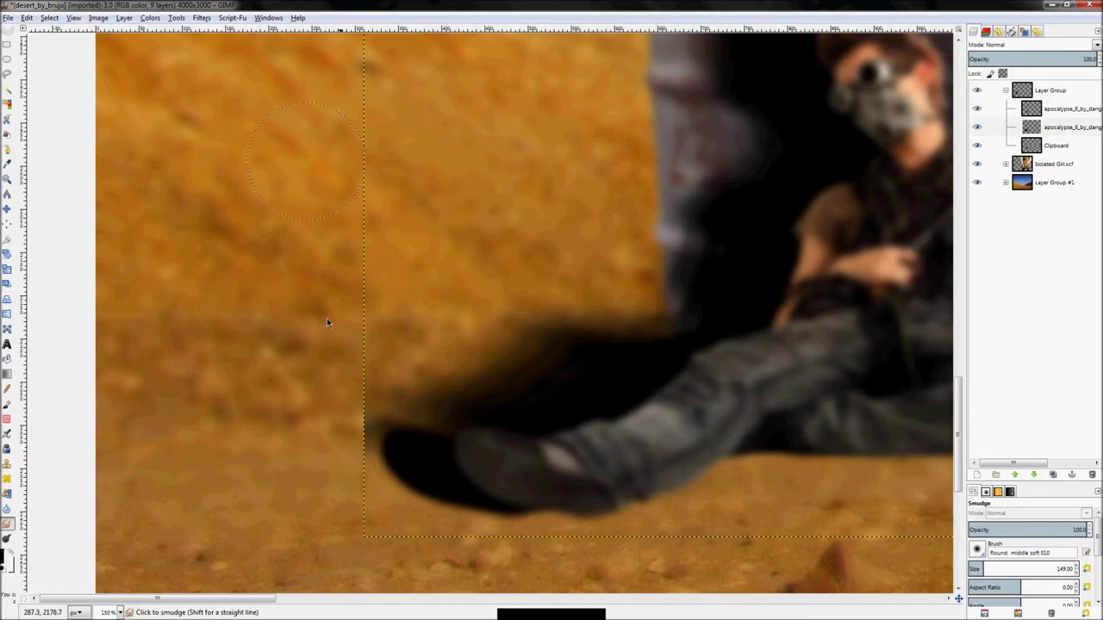
# - Try to smudge the foot's shadow outward to the layer's edge and with Layer Group #1 selected
pyautogui.moveTo(409, 348)
pyautogui.mouseDown()
pyautogui.moveTo(421, 448)
pyautogui.moveTo(354, 438)
pyautogui.moveTo(405, 443)
pyautogui.moveTo(267, 400)
pyautogui.moveTo(431, 445)
pyautogui.moveTo(379, 398)
pyautogui.mouseUp()
pyautogui.hotkey('ctrl', 'shift', 'a')
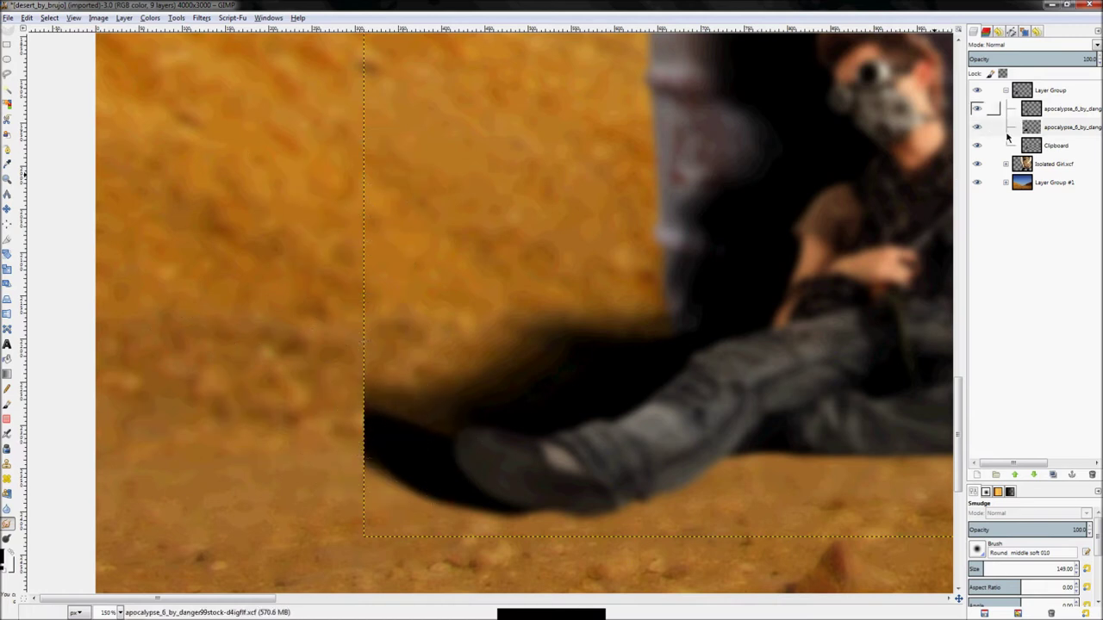
pyautogui.click(1039, 184)
pyautogui.moveTo(414, 381)
pyautogui.mouseDown()
pyautogui.moveTo(394, 444)
pyautogui.moveTo(369, 444)
pyautogui.mouseUp()
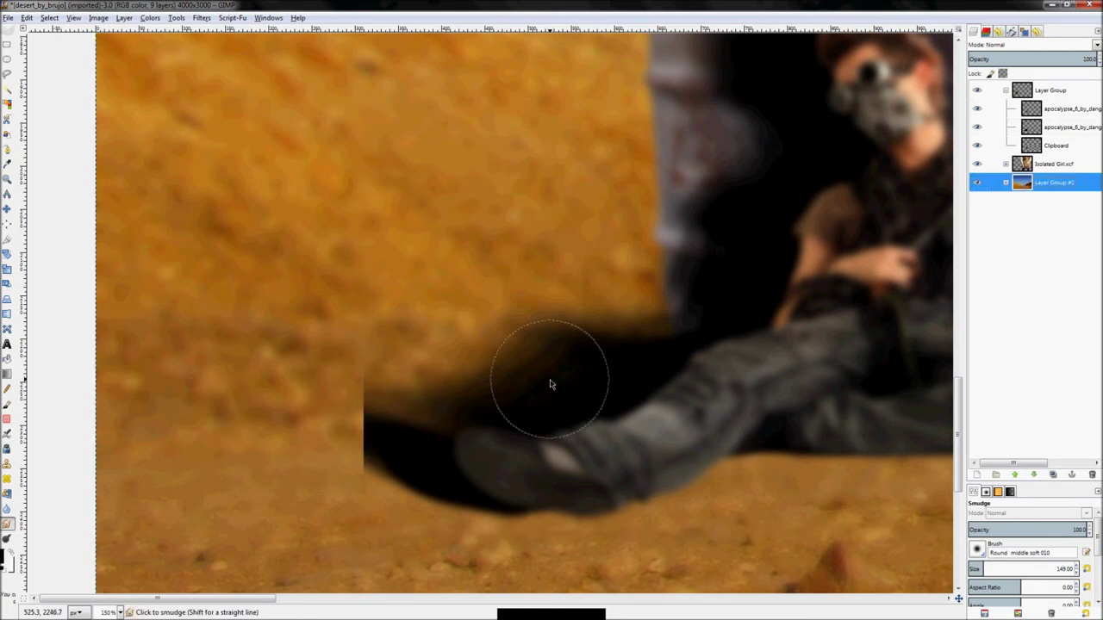
# - Expand the black shadow layer to the image size and smudge the foot's shadow outward along the ground
pyautogui.click(1034, 128)
pyautogui.rightClick(1048, 134)
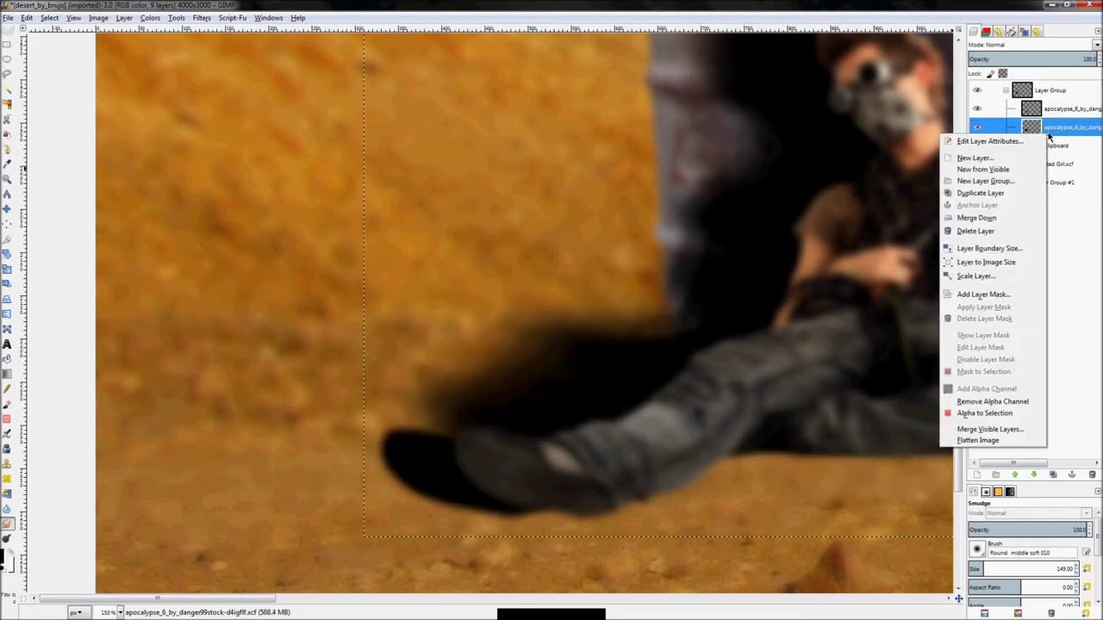
pyautogui.click(1016, 262)
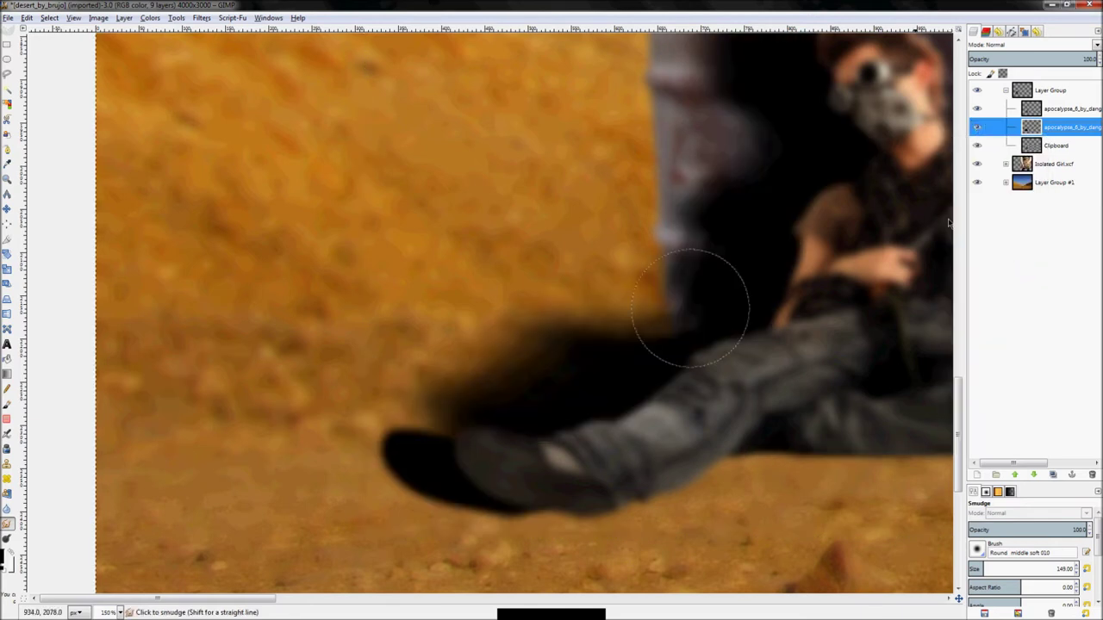
pyautogui.moveTo(435, 468)
pyautogui.mouseDown()
pyautogui.moveTo(287, 432)
pyautogui.moveTo(257, 408)
pyautogui.moveTo(429, 454)
pyautogui.moveTo(274, 411)
pyautogui.mouseUp()
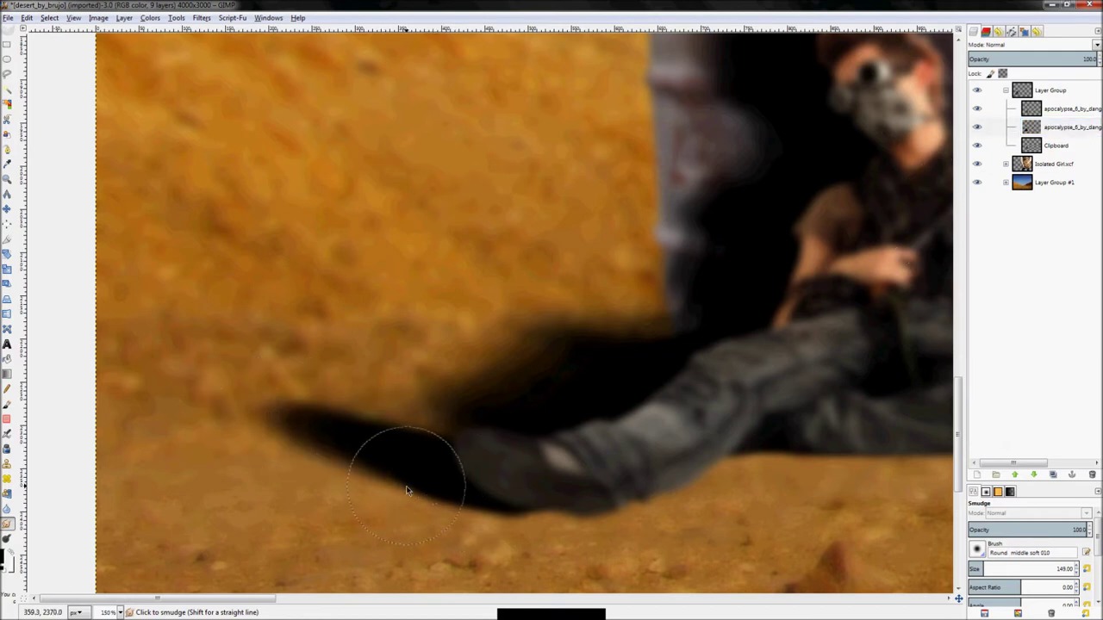
# - Fit the whole image in view and try Overlay mode on the shadow layer before returning it to Normal
pyautogui.press('z')
pyautogui.hotkey('ctrl', 'shift', 'j')
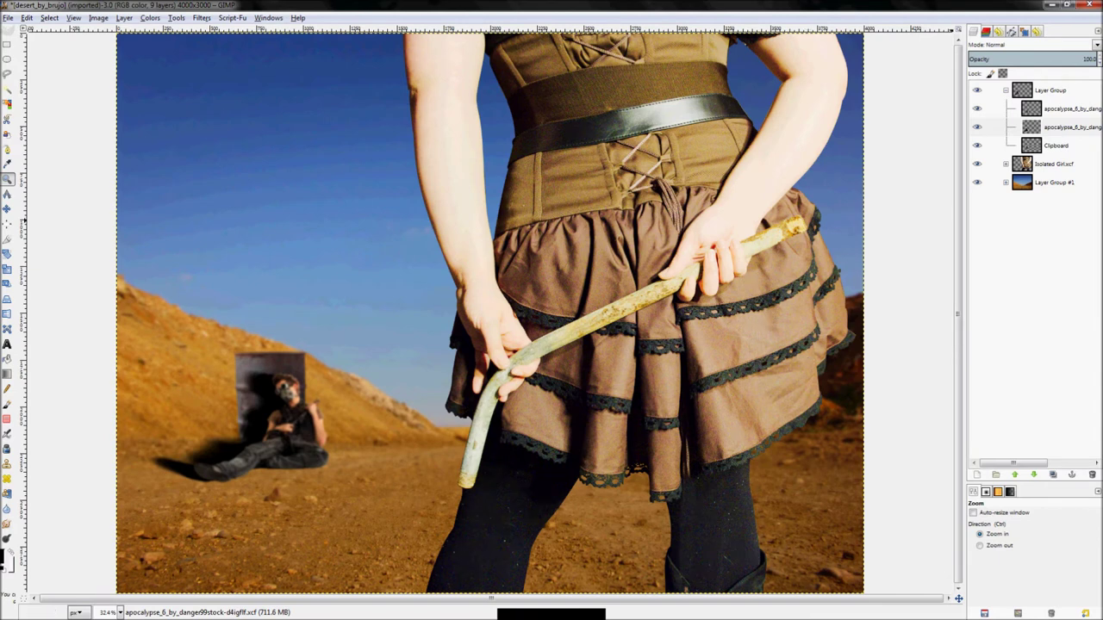
pyautogui.click(1068, 46)
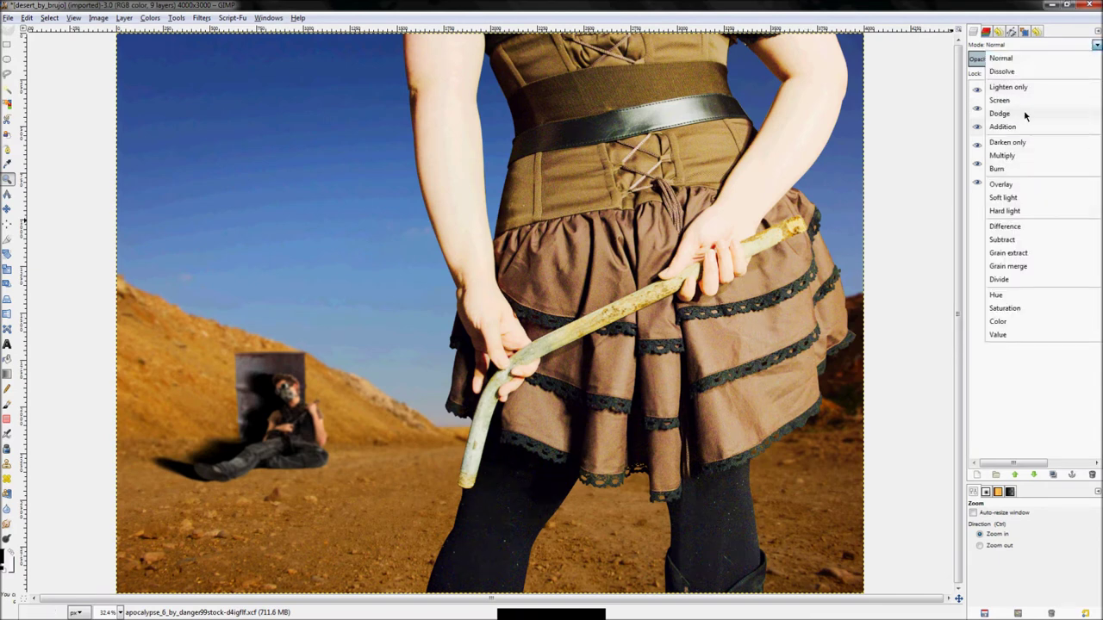
pyautogui.click(1029, 184)
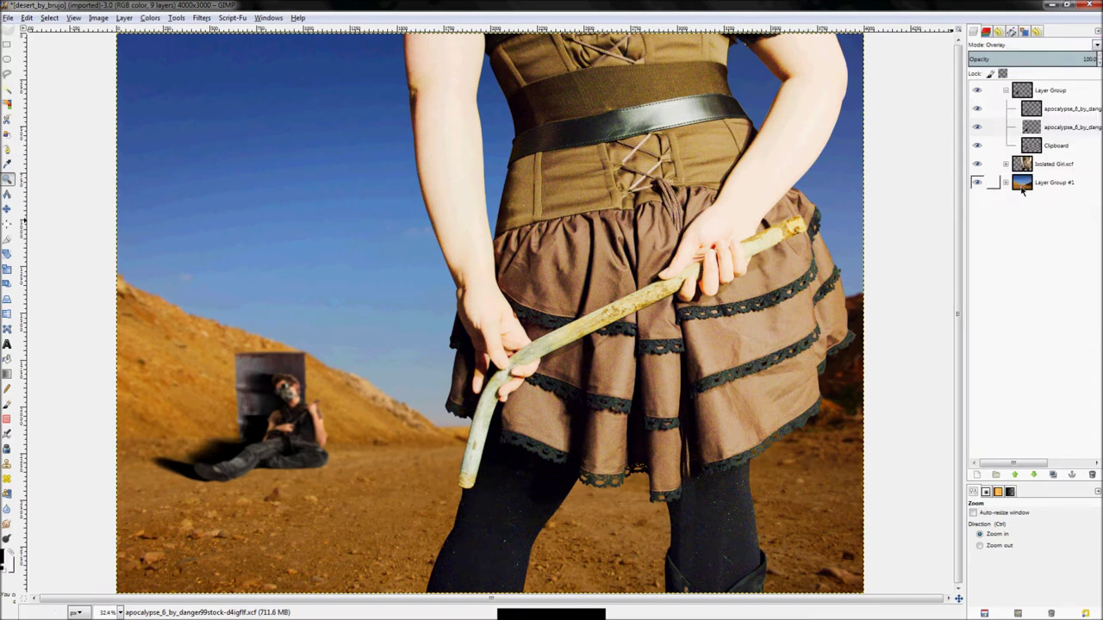
pyautogui.click(979, 165)
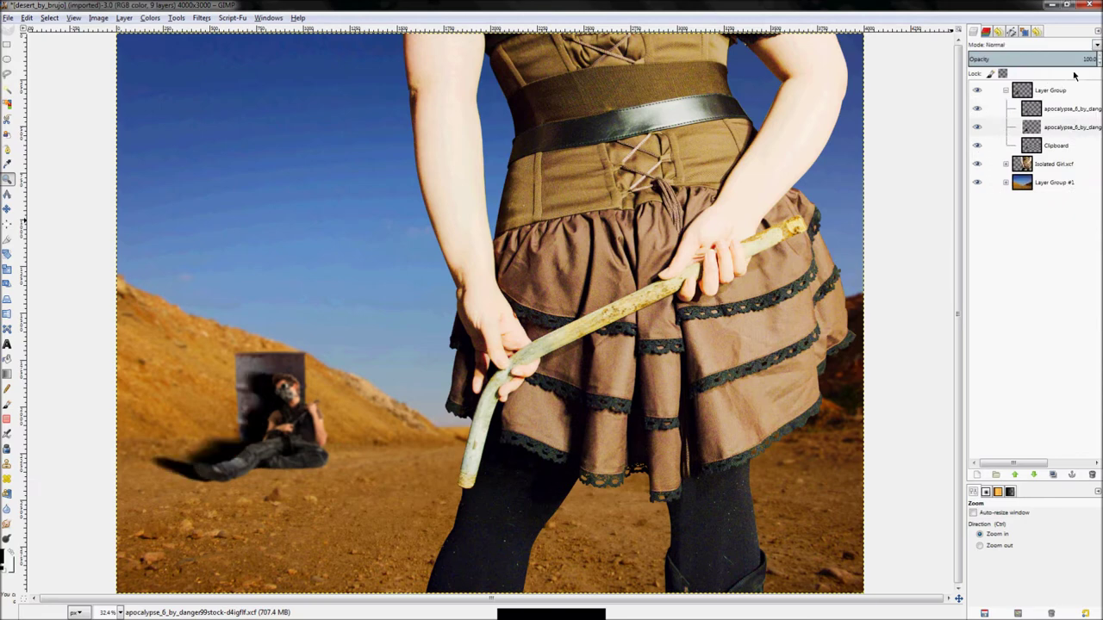
# - Lower the shadow layer's opacity to about 36.6 and smudge the shadow's edge on the ground behind the foot
pyautogui.moveTo(1084, 59); pyautogui.dragTo(1016, 61)
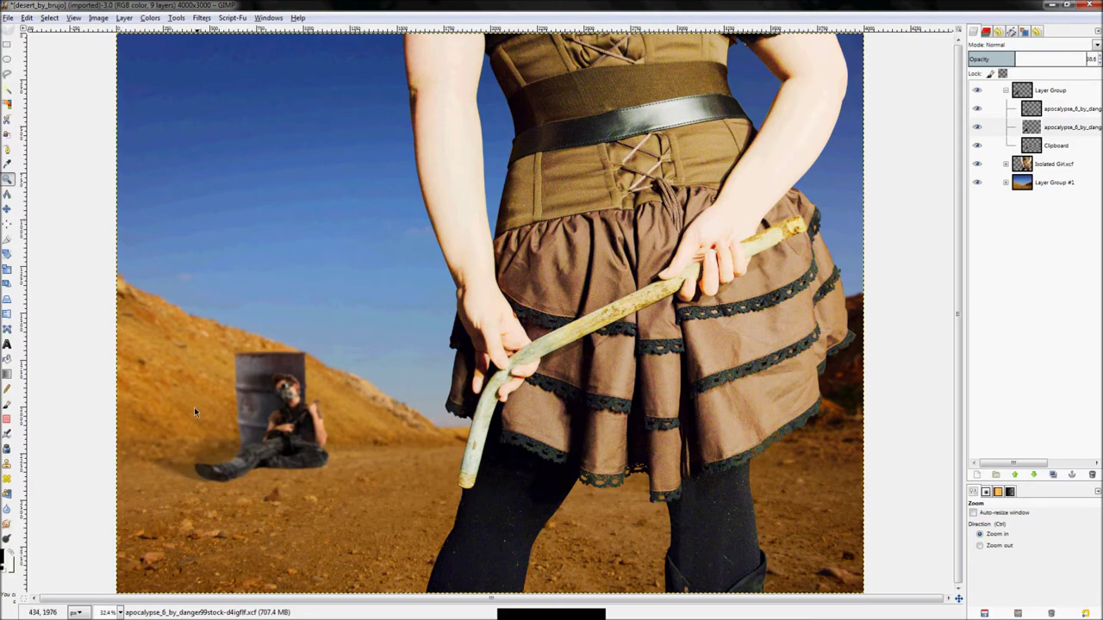
pyautogui.scroll(5, 89, 471)
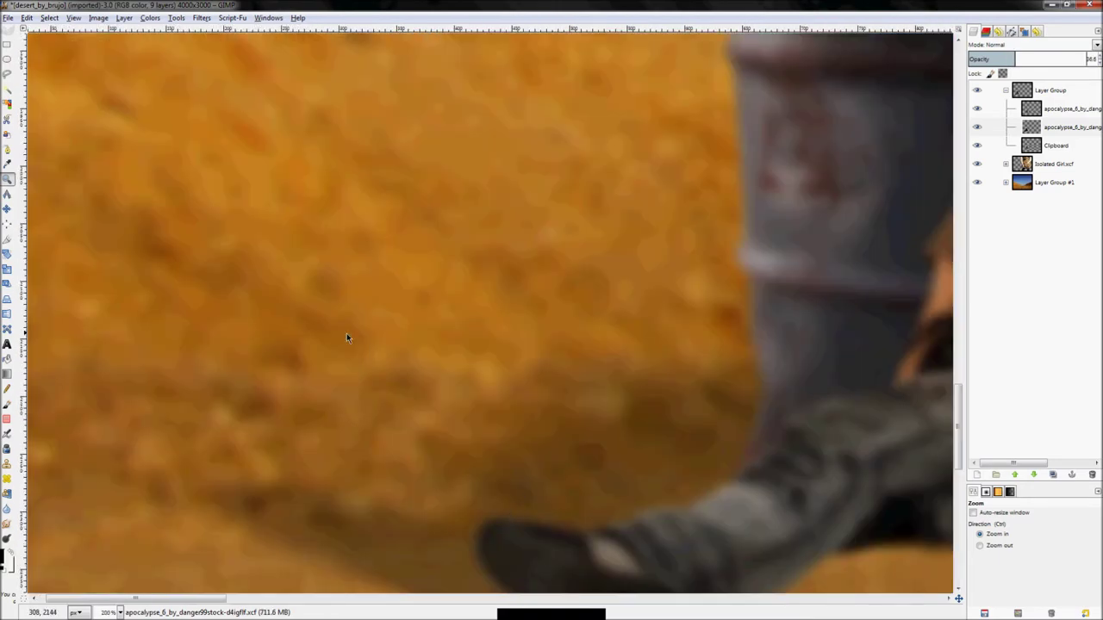
pyautogui.click(1056, 127)
pyautogui.press('s')
pyautogui.moveTo(405, 412)
pyautogui.mouseDown()
pyautogui.moveTo(474, 381)
pyautogui.moveTo(534, 390)
pyautogui.moveTo(537, 368)
pyautogui.moveTo(670, 381)
pyautogui.mouseUp()
pyautogui.moveTo(430, 397); pyautogui.dragTo(542, 447)
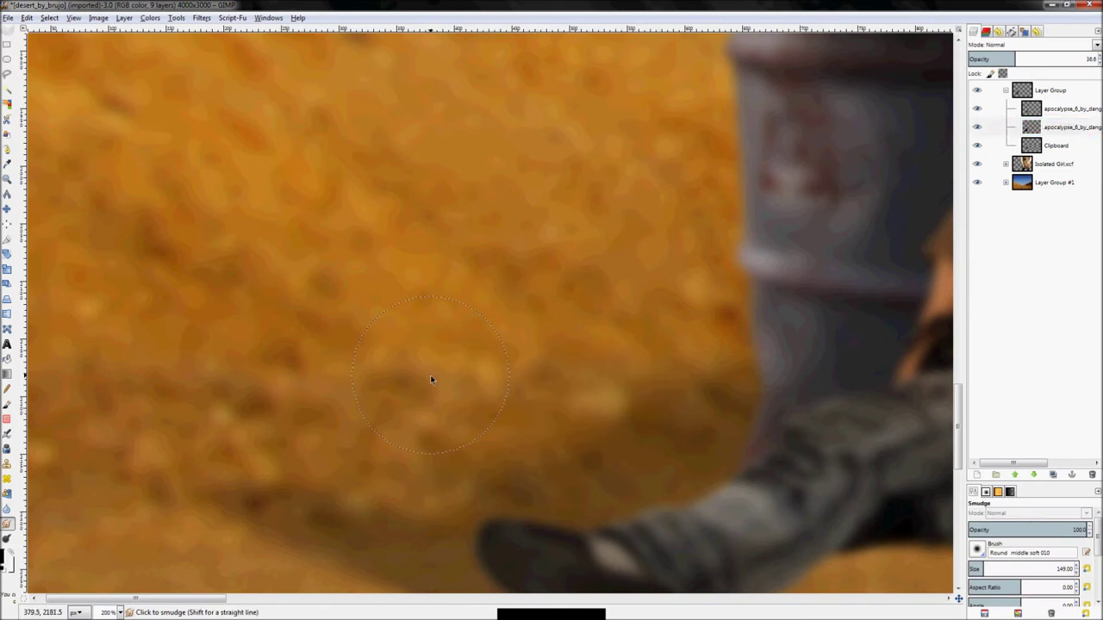
pyautogui.scroll(-1, 520, 367)
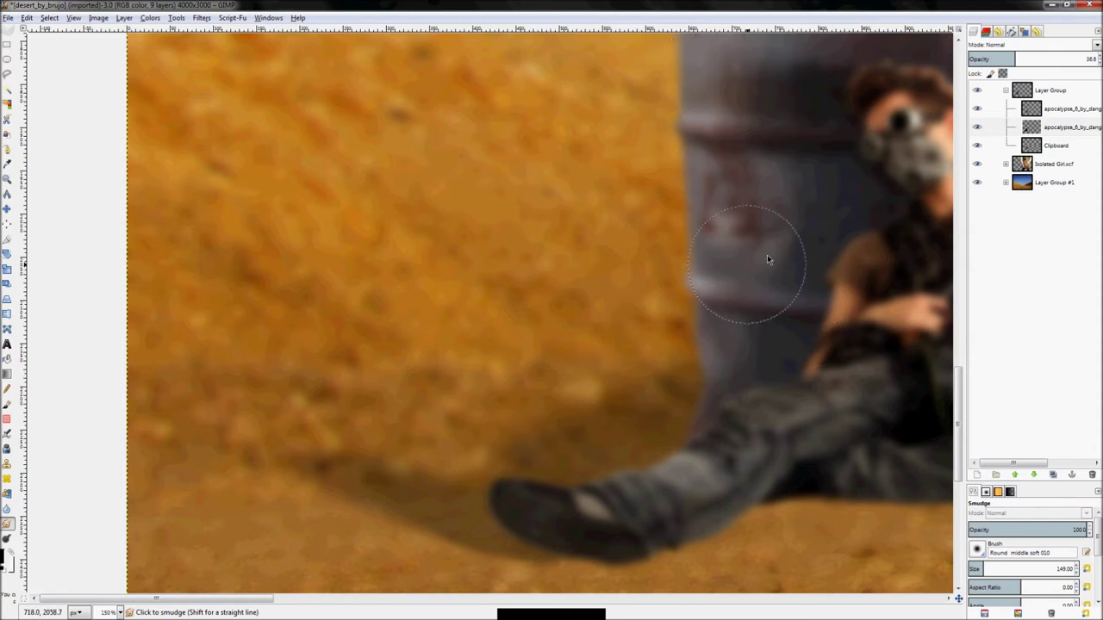
pyautogui.press('z')
pyautogui.hotkey('ctrl', 'shift', 'e')
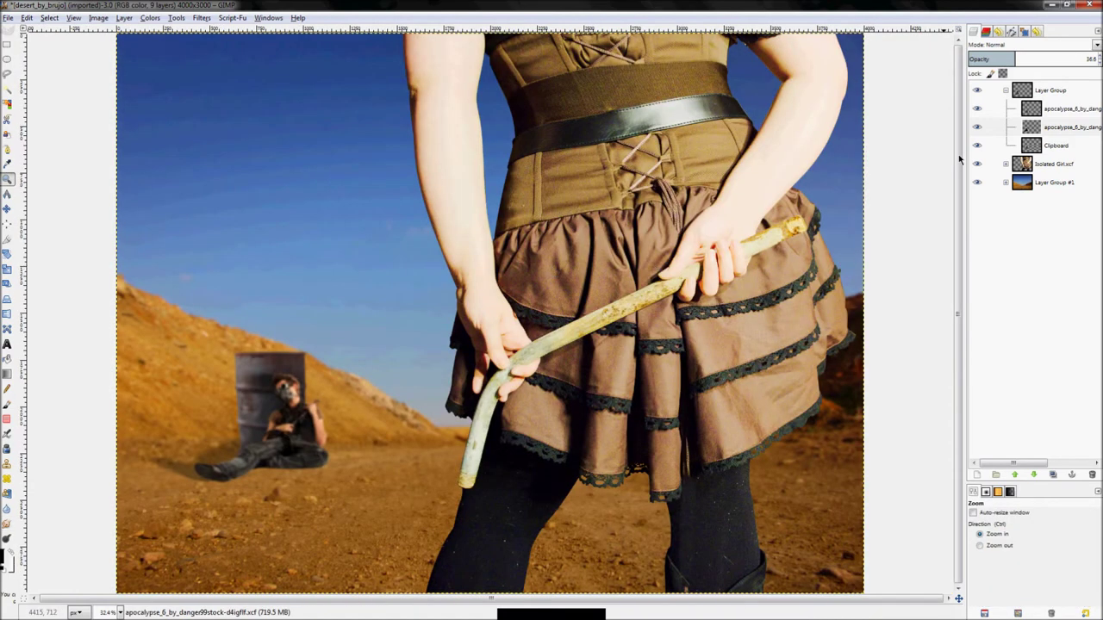
# - Enlarge the Smudge brush to 169 px and soften the shadow's edges on the ground around the foot and beside the barrel
pyautogui.press('s')
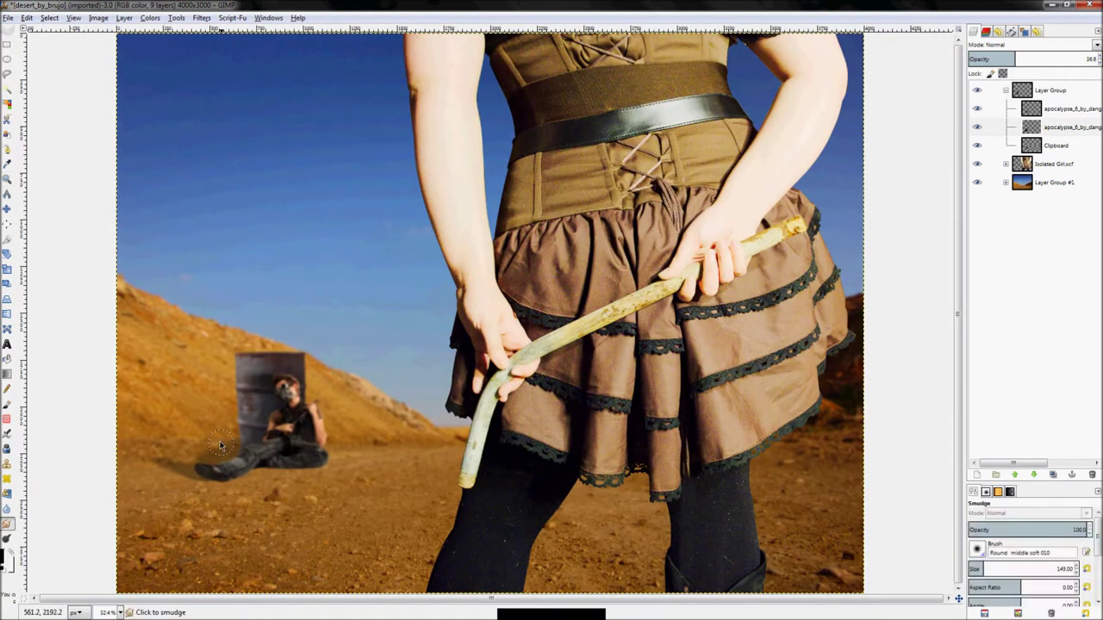
pyautogui.moveTo(226, 449); pyautogui.dragTo(230, 444)
pyautogui.press(']')
pyautogui.press(']')
pyautogui.scroll(1, 197, 454)
pyautogui.scroll(4, 189, 459)
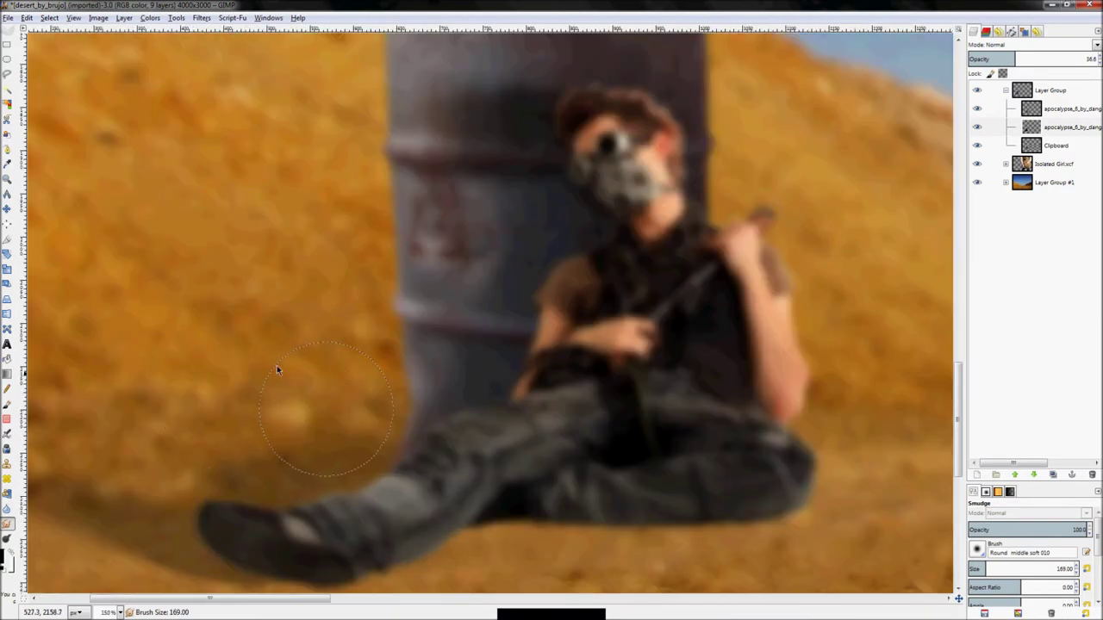
pyautogui.press('z')
pyautogui.scroll(-4, 376, 436)
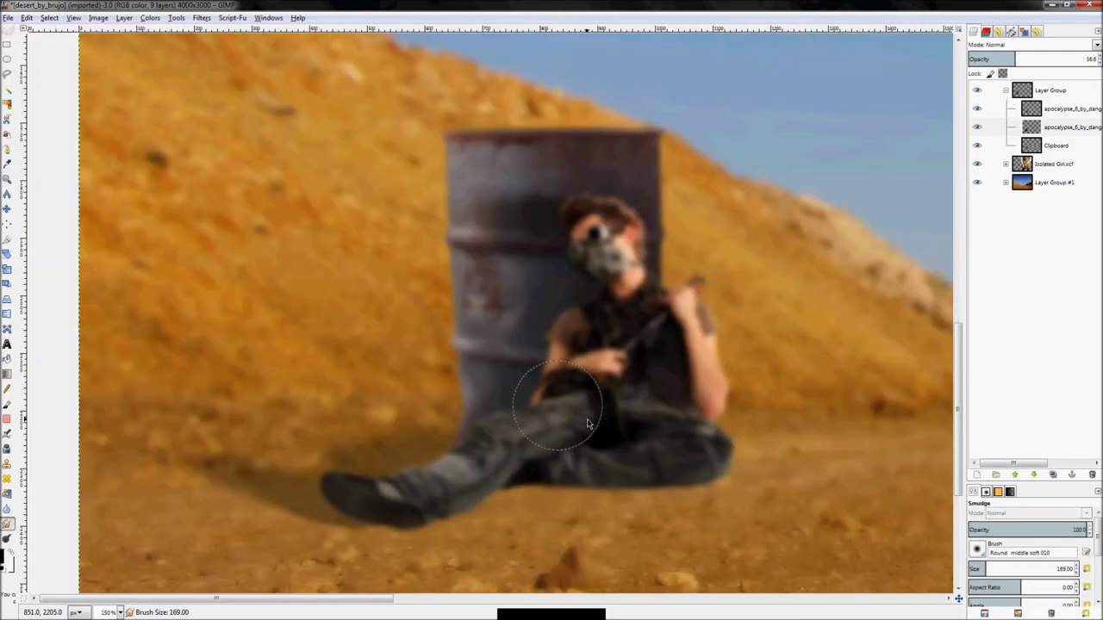
pyautogui.scroll(6, 589, 519)
pyautogui.press('s')
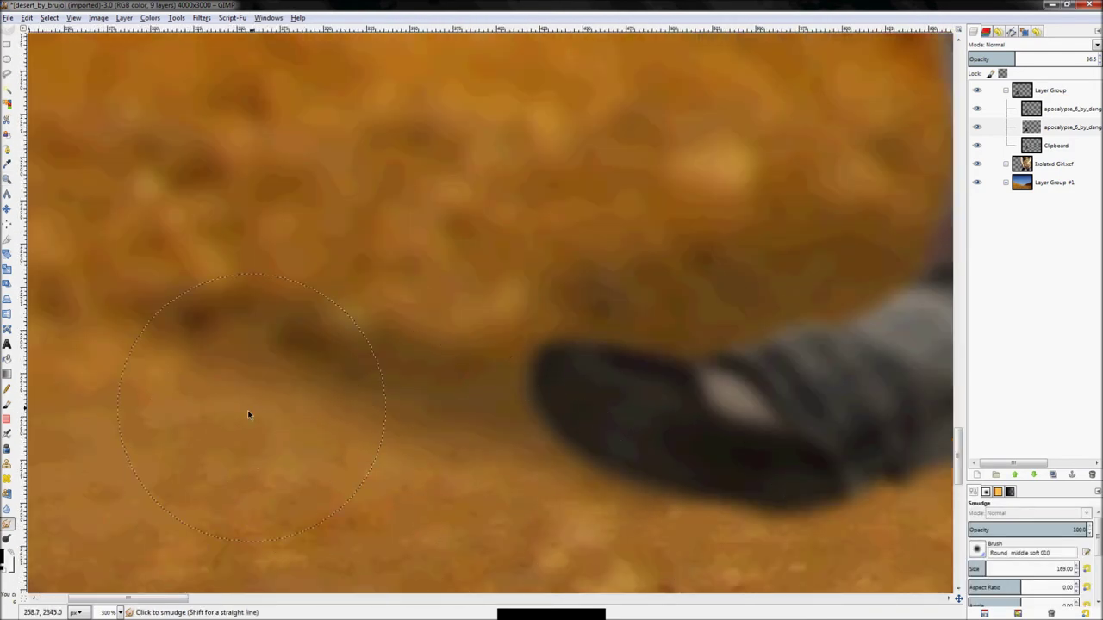
pyautogui.press('z')
pyautogui.hotkey('shift', 'ctrl', 'j')
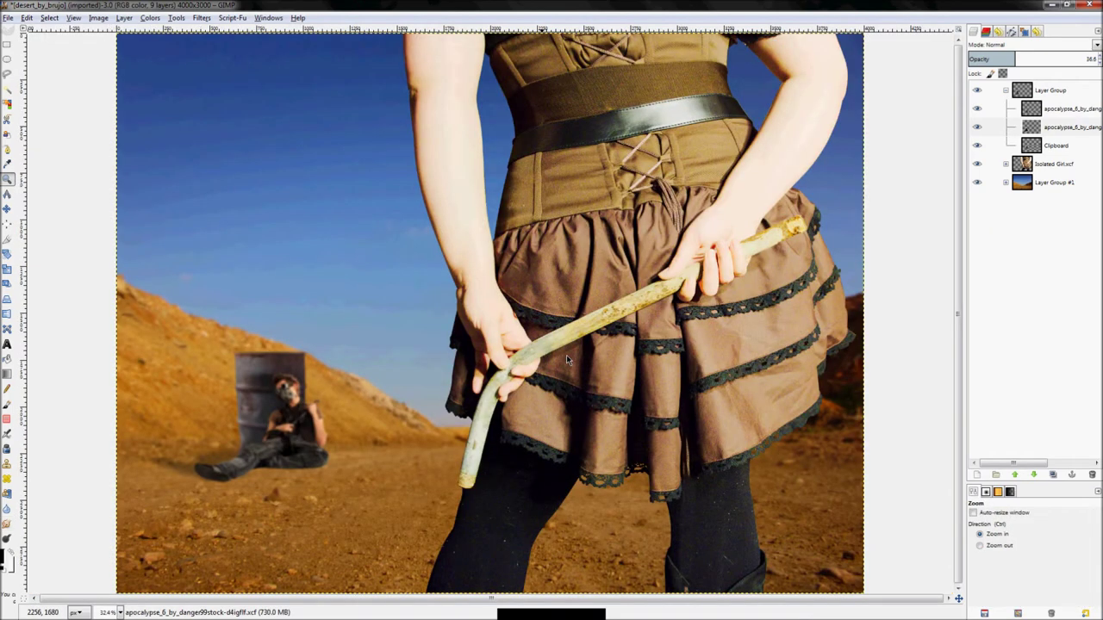
pyautogui.click(259, 370)
pyautogui.click(207, 405)
pyautogui.press('s')
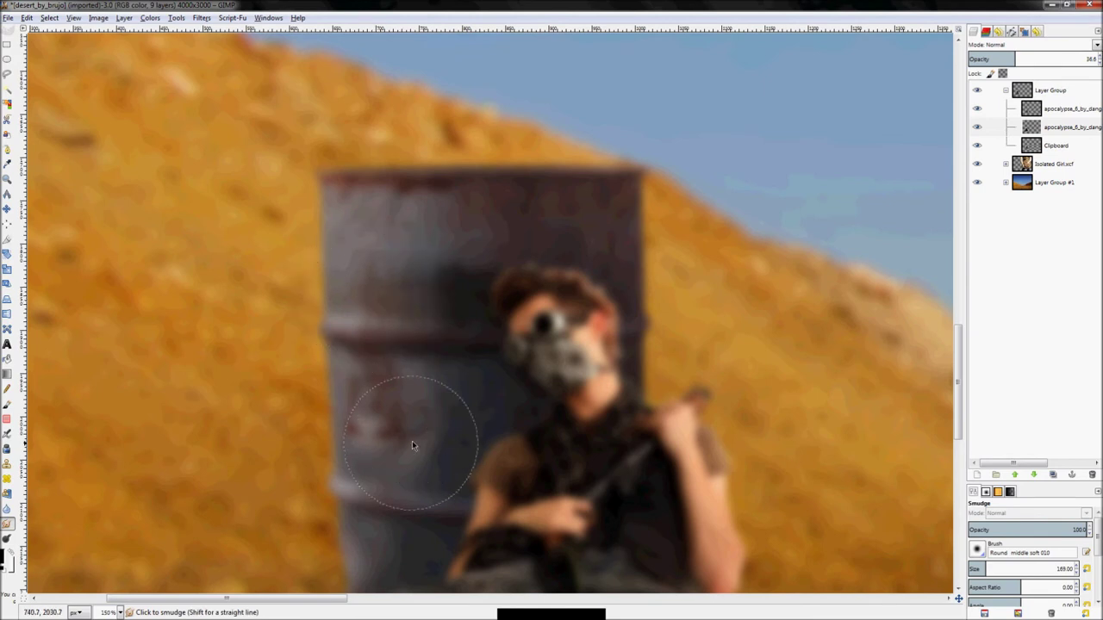
pyautogui.press('z')
pyautogui.hotkey('shift', 'ctrl', 'j')
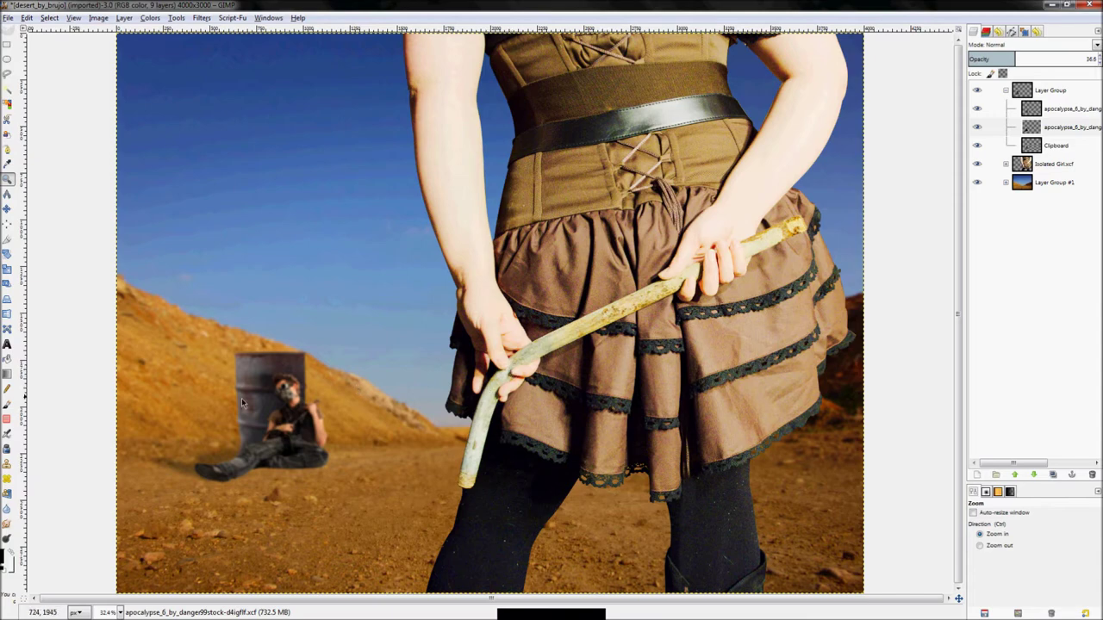
# - Duplicate the barrel's Clipboard layer, hide the copy and make the original layer active
pyautogui.scroll(3, 174, 430)
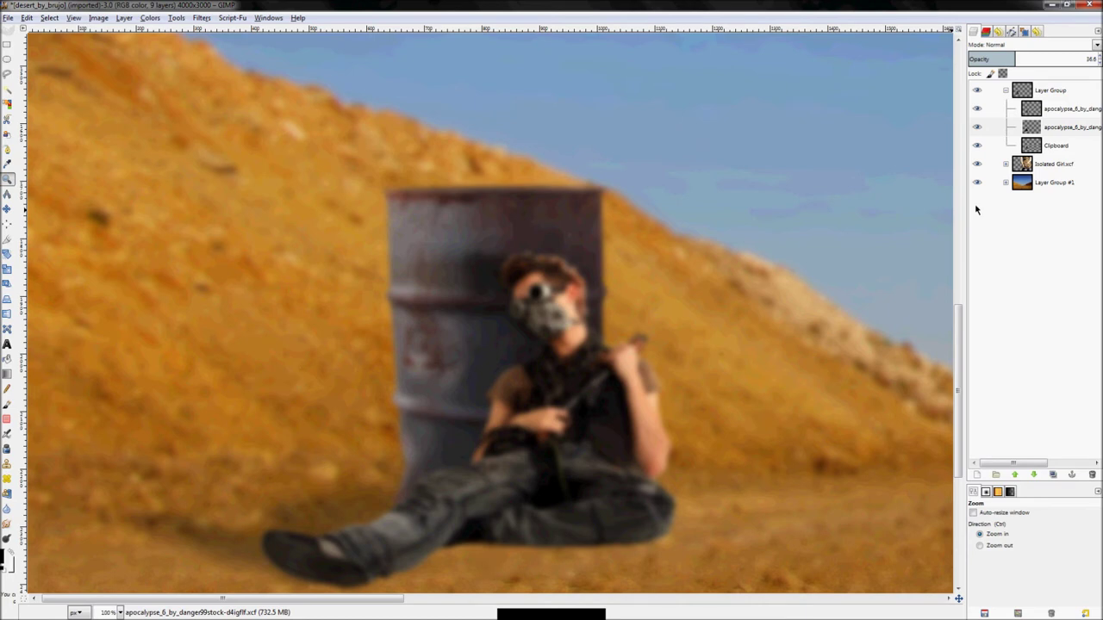
pyautogui.rightClick(991, 145)
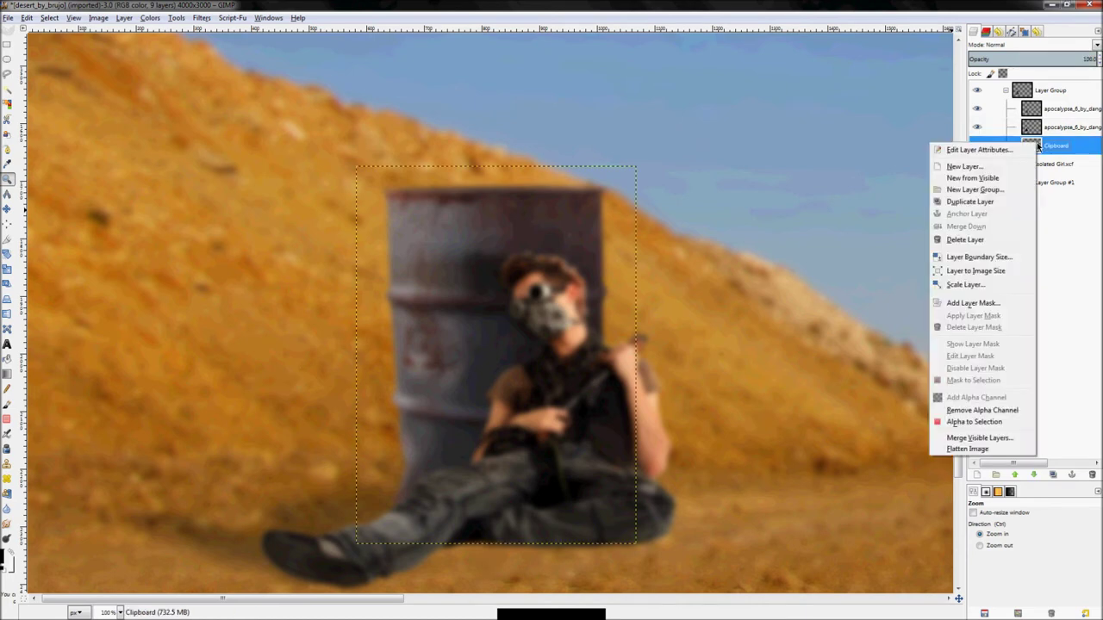
pyautogui.click(997, 202)
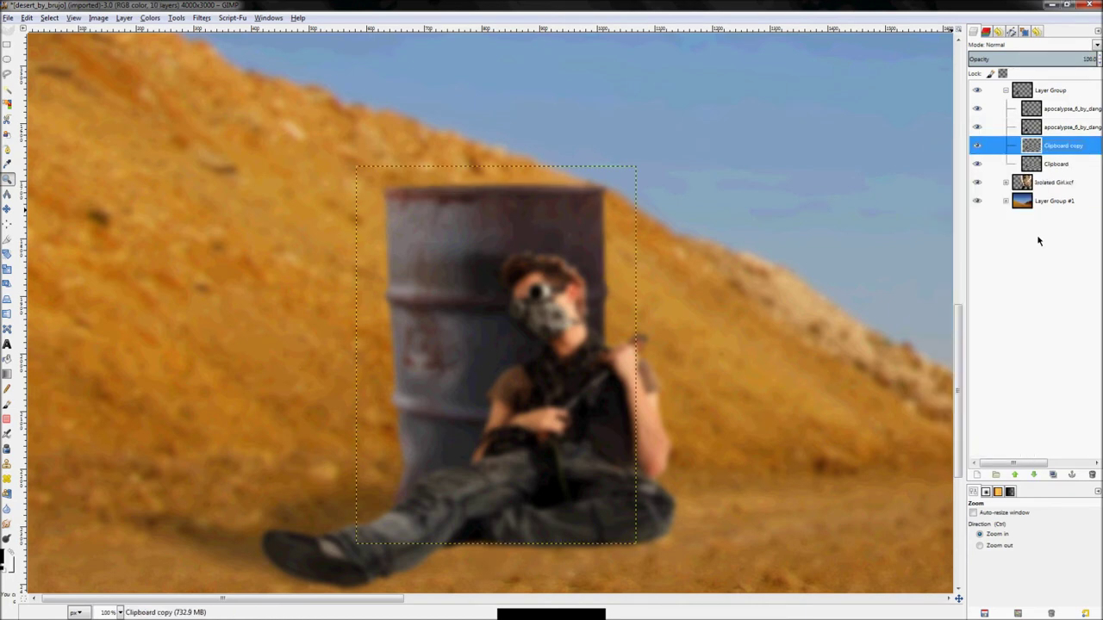
pyautogui.click(1039, 166)
pyautogui.click(978, 146)
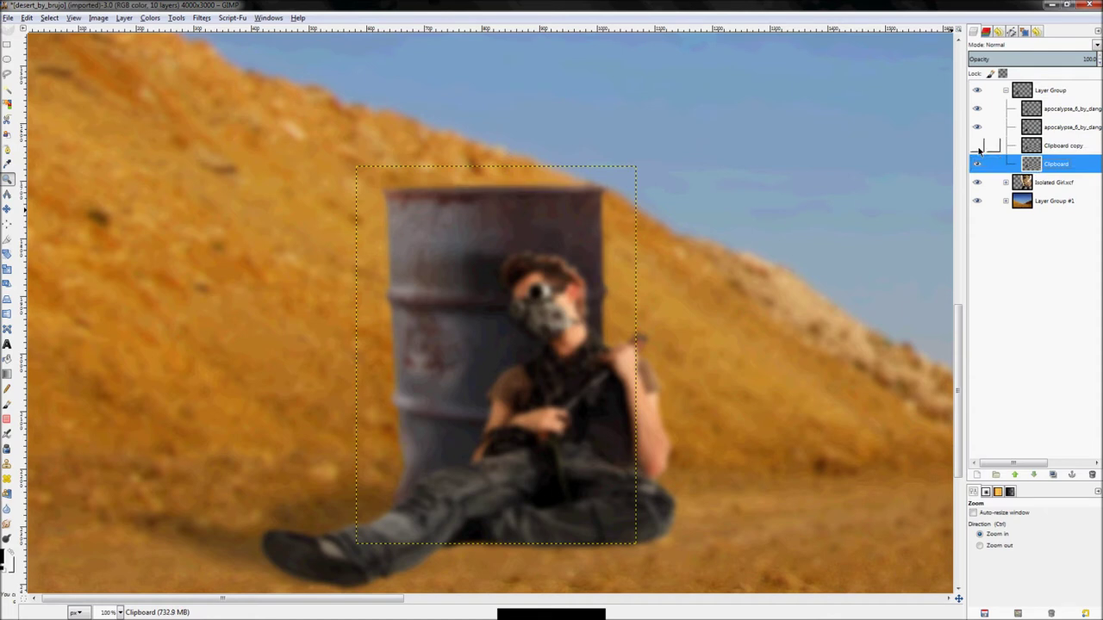
# - Colorize the original barrel layer to solid black with Lightness -100 and show the Clipboard copy layer again
pyautogui.click(150, 18)
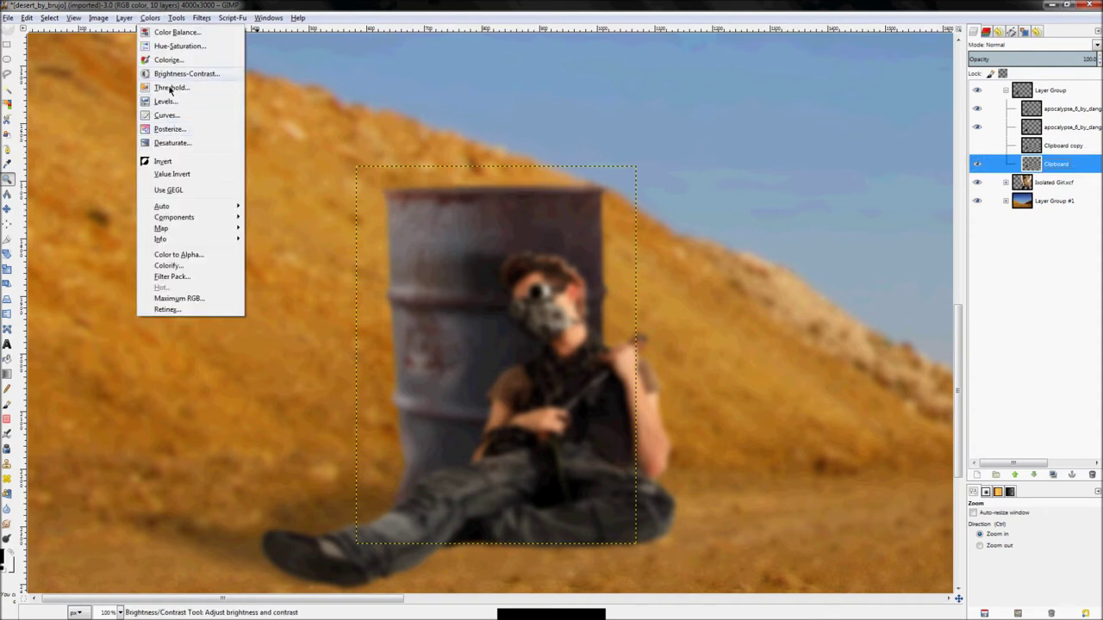
pyautogui.click(177, 60)
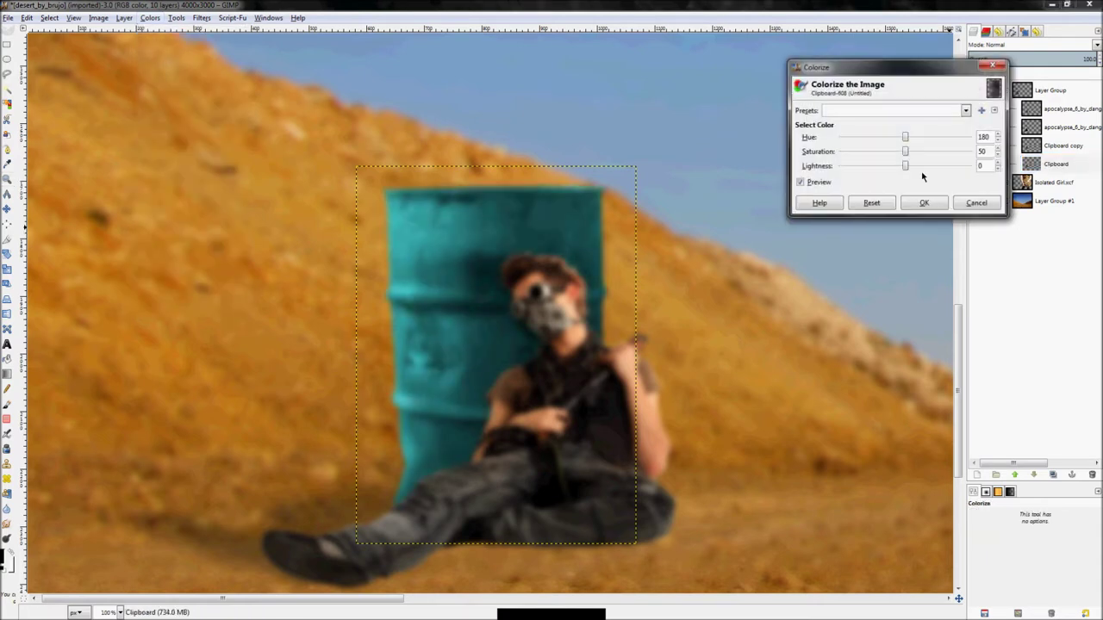
pyautogui.moveTo(906, 171); pyautogui.dragTo(664, 154)
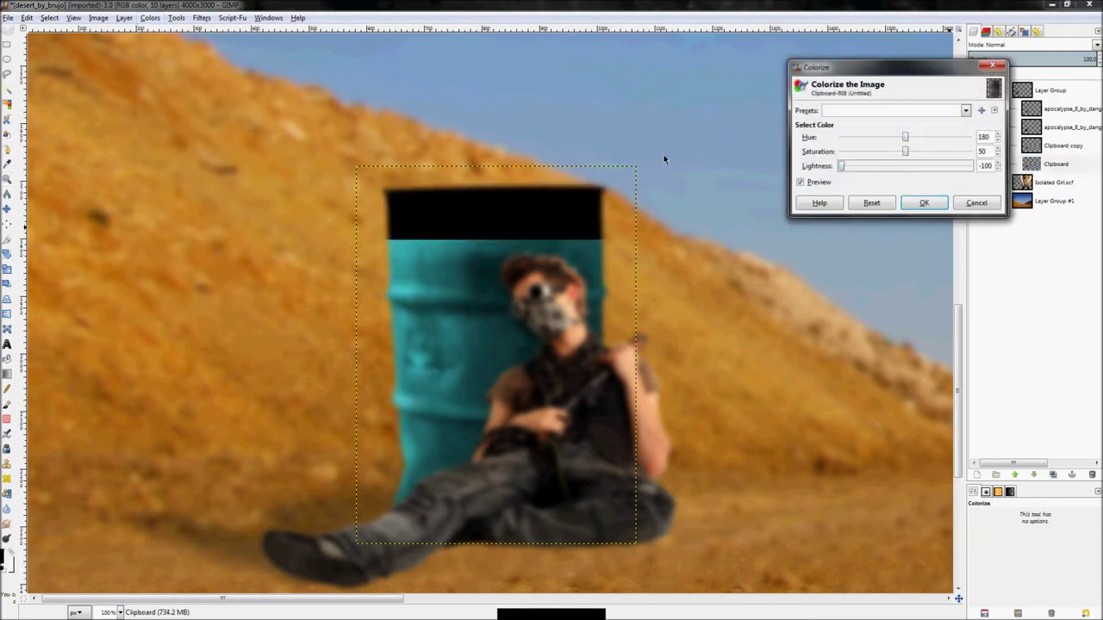
pyautogui.click(912, 204)
pyautogui.click(977, 145)
pyautogui.click(978, 146)
pyautogui.click(977, 145)
pyautogui.click(977, 146)
pyautogui.click(977, 145)
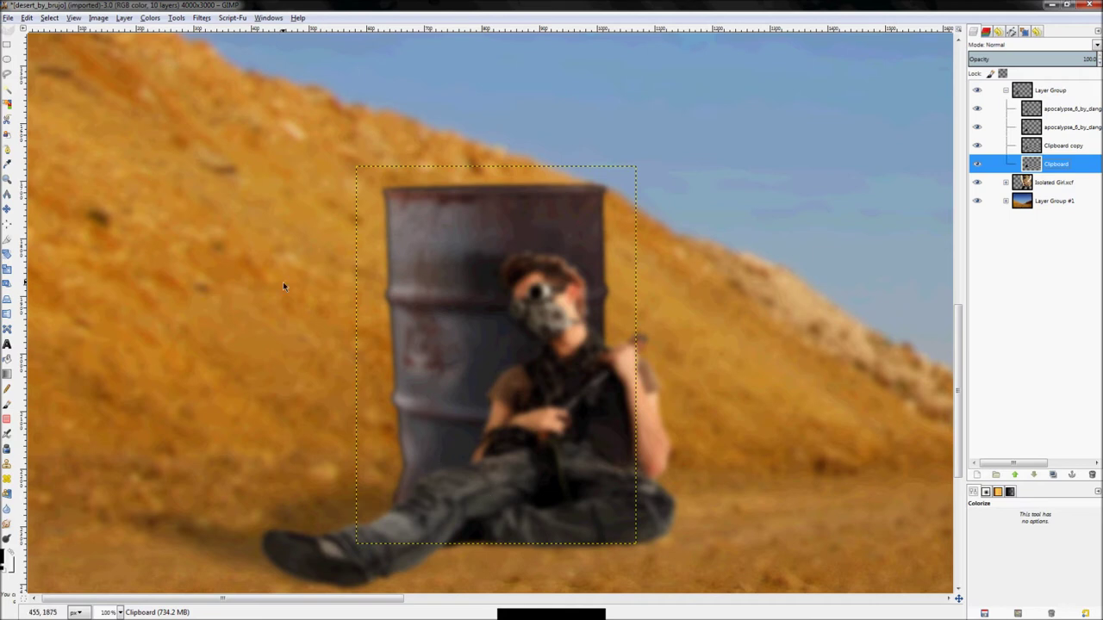
# - Try to shift the black barrel silhouette out to the left of the barrel, and undo the move
pyautogui.click(7, 209)
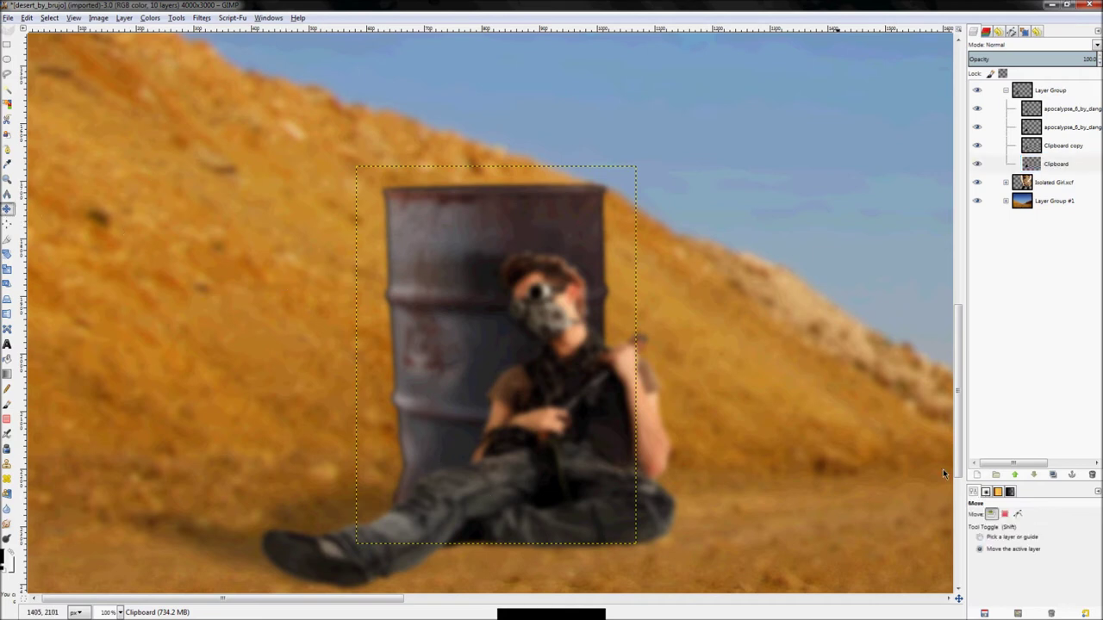
pyautogui.moveTo(384, 303); pyautogui.dragTo(310, 296)
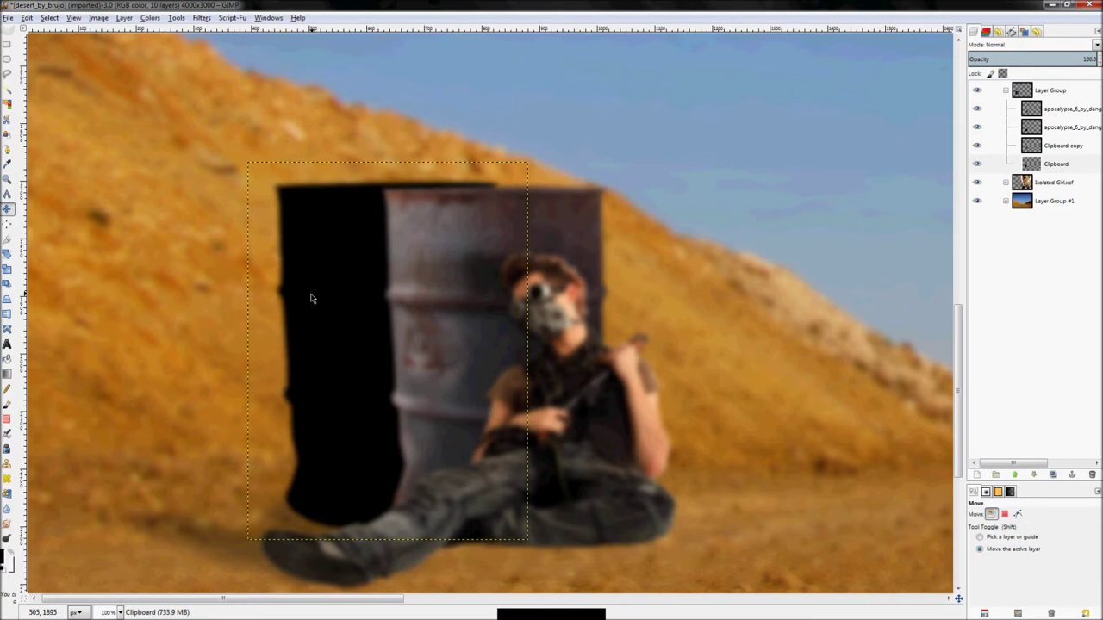
pyautogui.hotkey('ctrl', 'z')
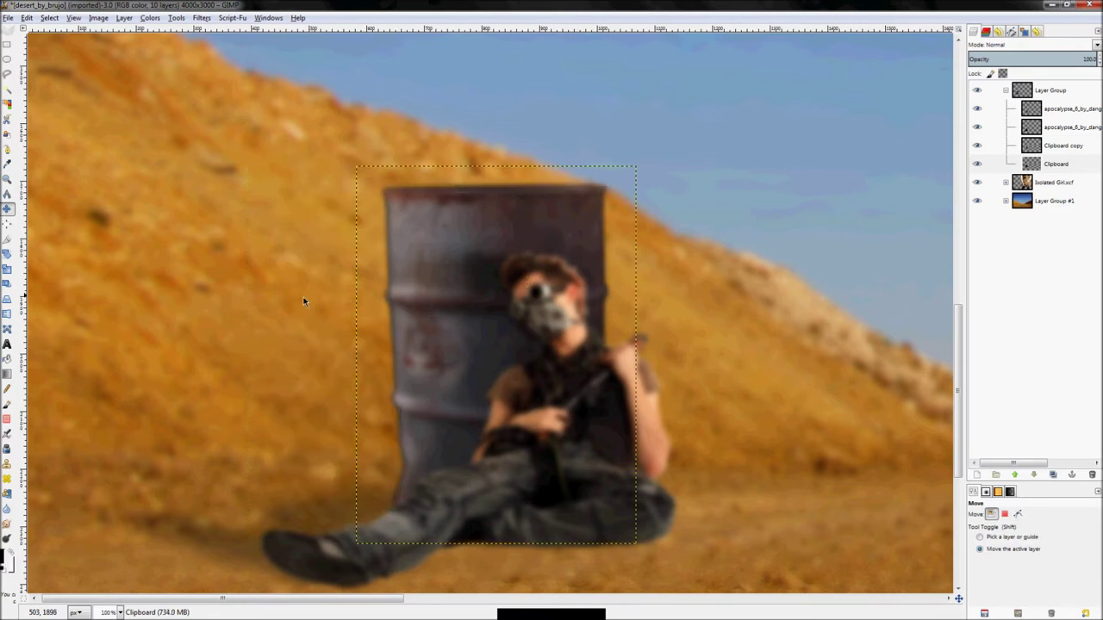
# - Rotate the black silhouette counterclockwise around a pivot at its base (833, 2308 px) and move it up beside the barrel
pyautogui.click(7, 253)
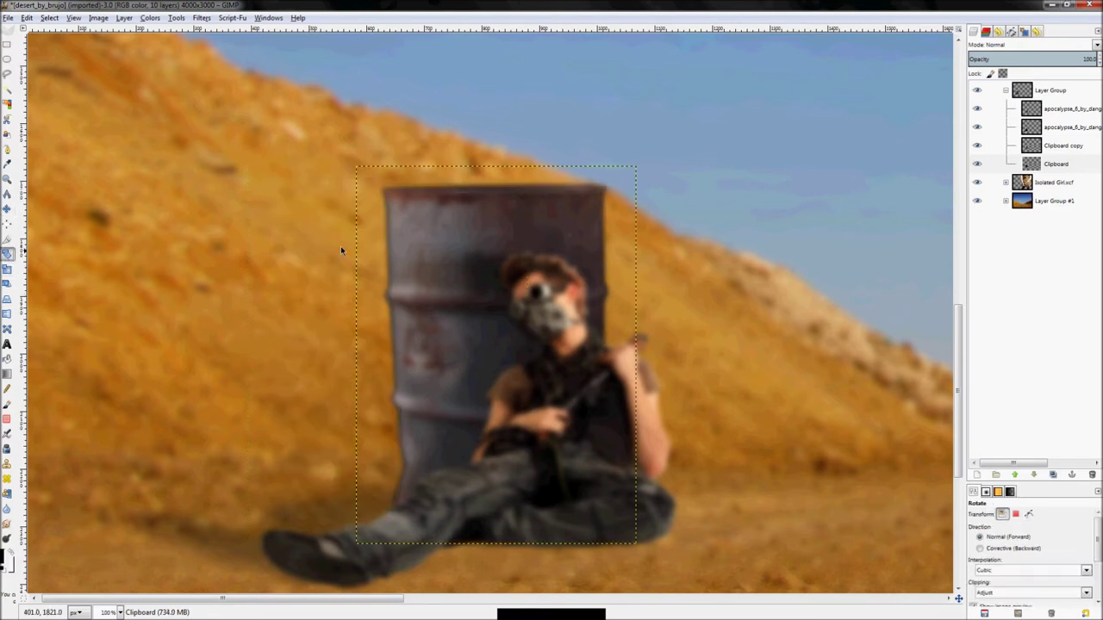
pyautogui.click(374, 237)
pyautogui.moveTo(497, 356); pyautogui.dragTo(501, 534)
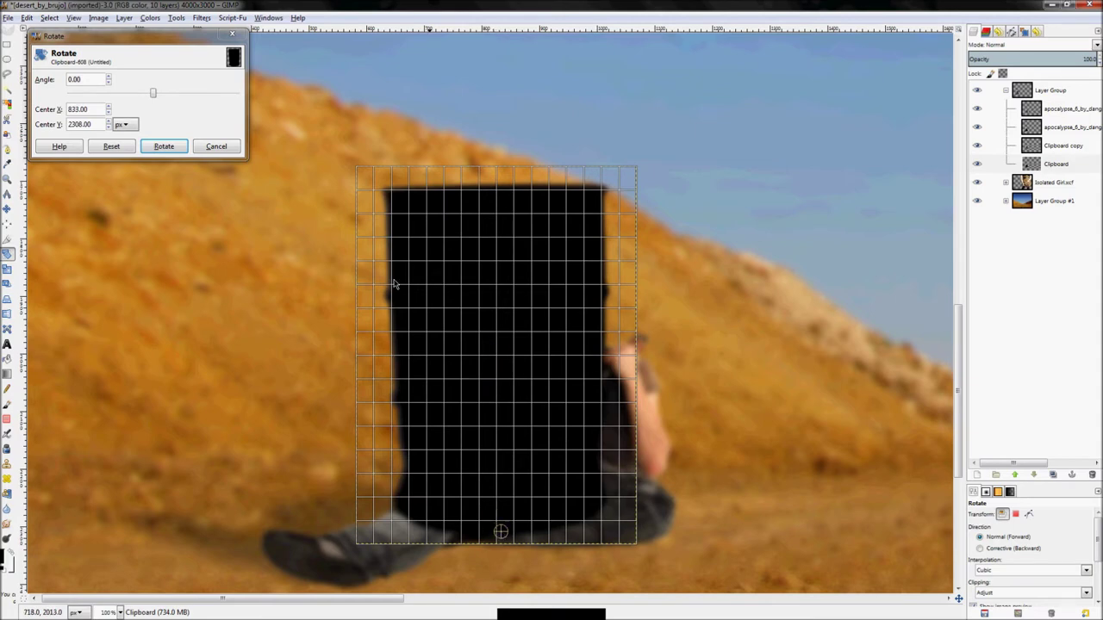
pyautogui.moveTo(352, 164); pyautogui.dragTo(70, 366)
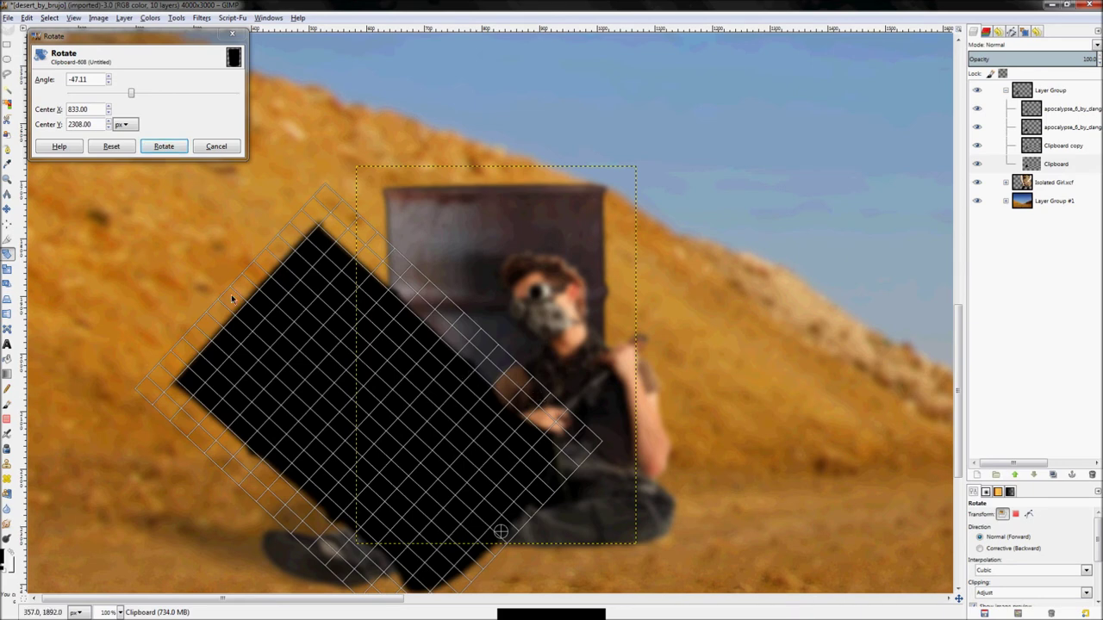
pyautogui.moveTo(232, 301); pyautogui.dragTo(209, 311)
pyautogui.click(177, 149)
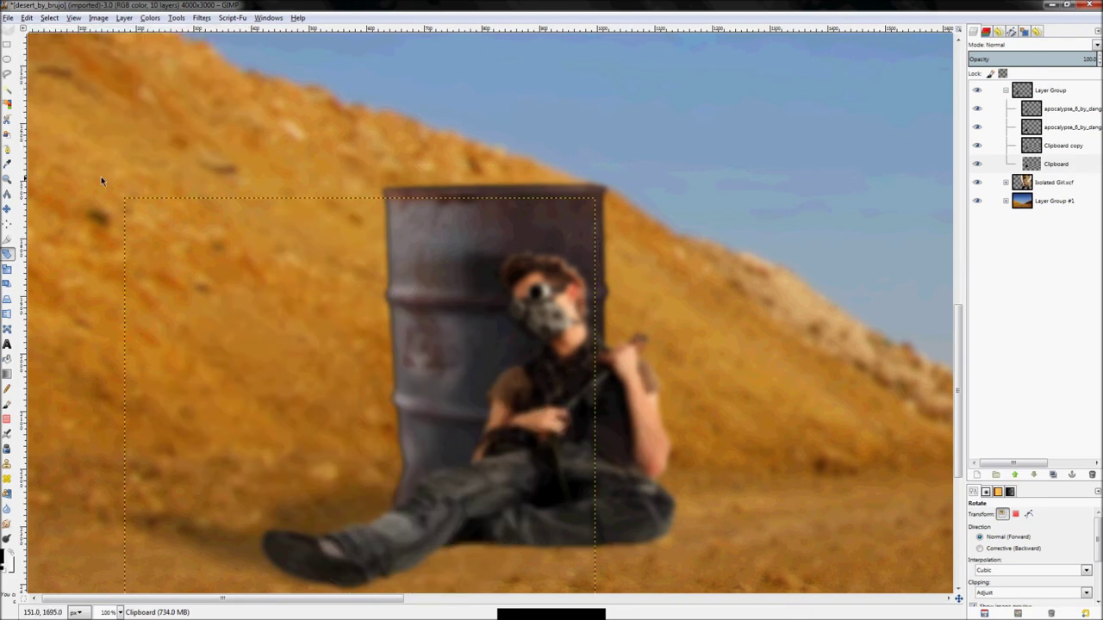
pyautogui.click(7, 209)
pyautogui.moveTo(306, 407); pyautogui.dragTo(306, 363)
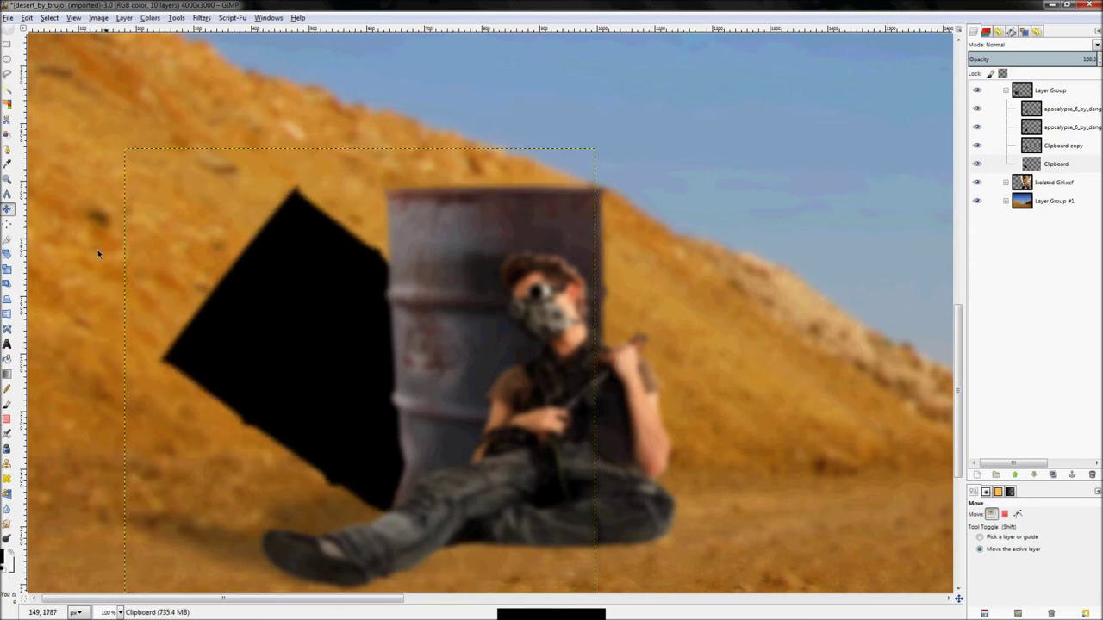
# - Start a Perspective transform on the black barrel silhouette, reshape its upper and lower-left corners, and hide the original Clipboard layer behind the preview
pyautogui.click(7, 301)
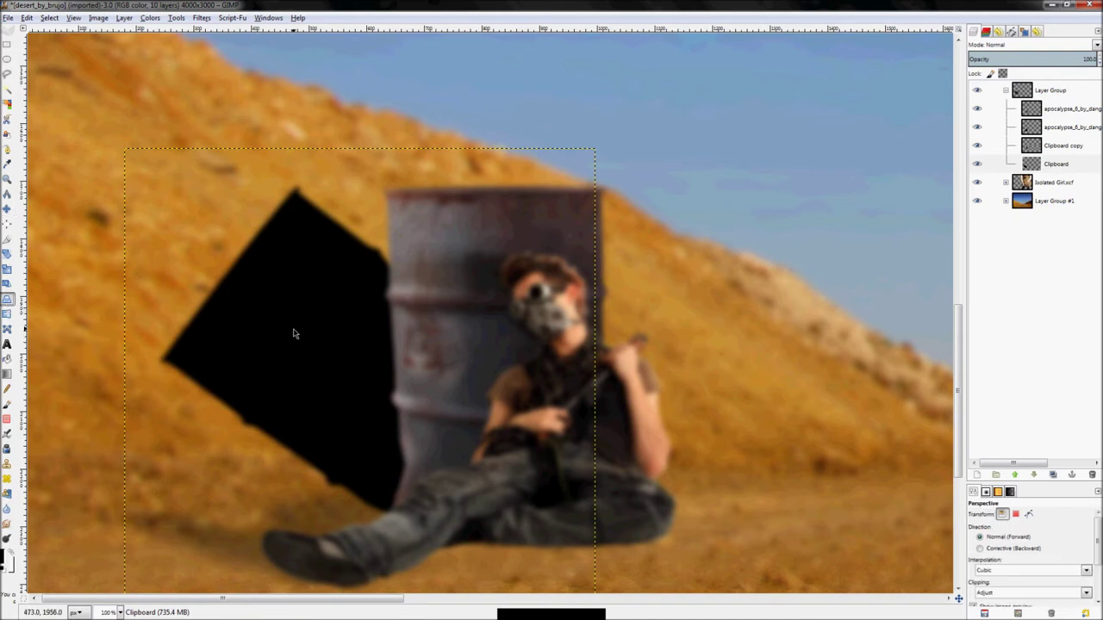
pyautogui.click(293, 334)
pyautogui.moveTo(596, 153); pyautogui.dragTo(549, 234)
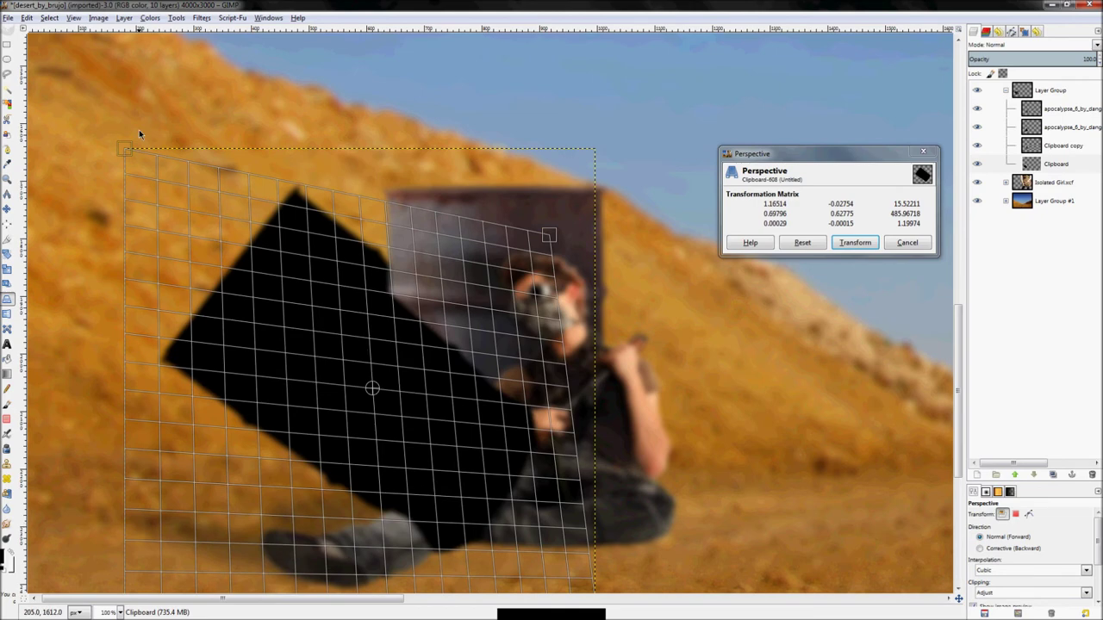
pyautogui.moveTo(133, 157); pyautogui.dragTo(249, 198)
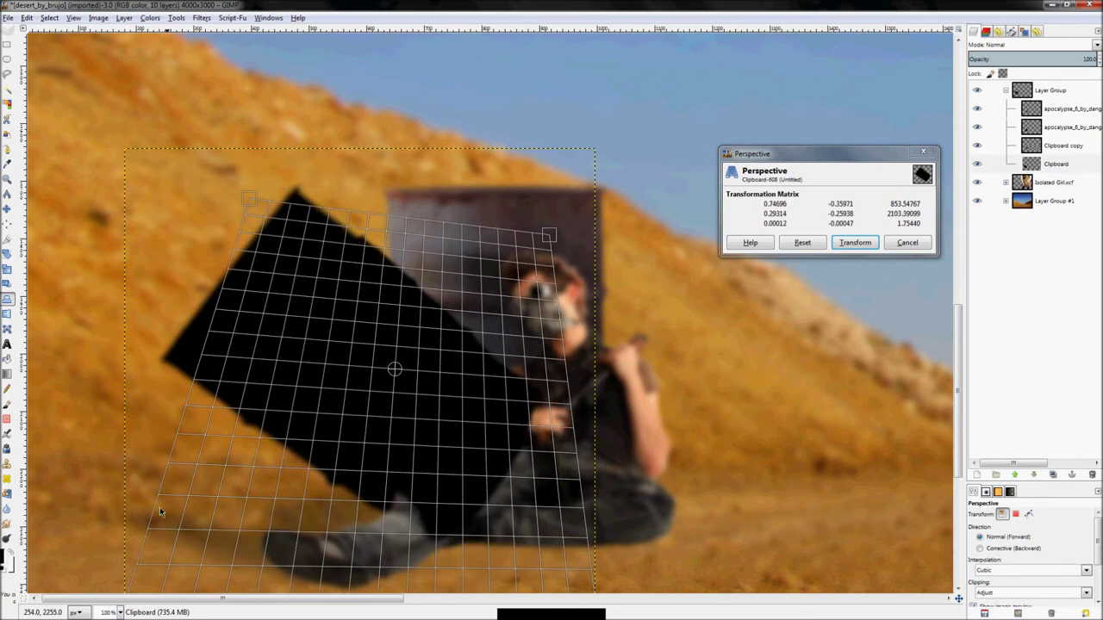
pyautogui.scroll(-3, 352, 468)
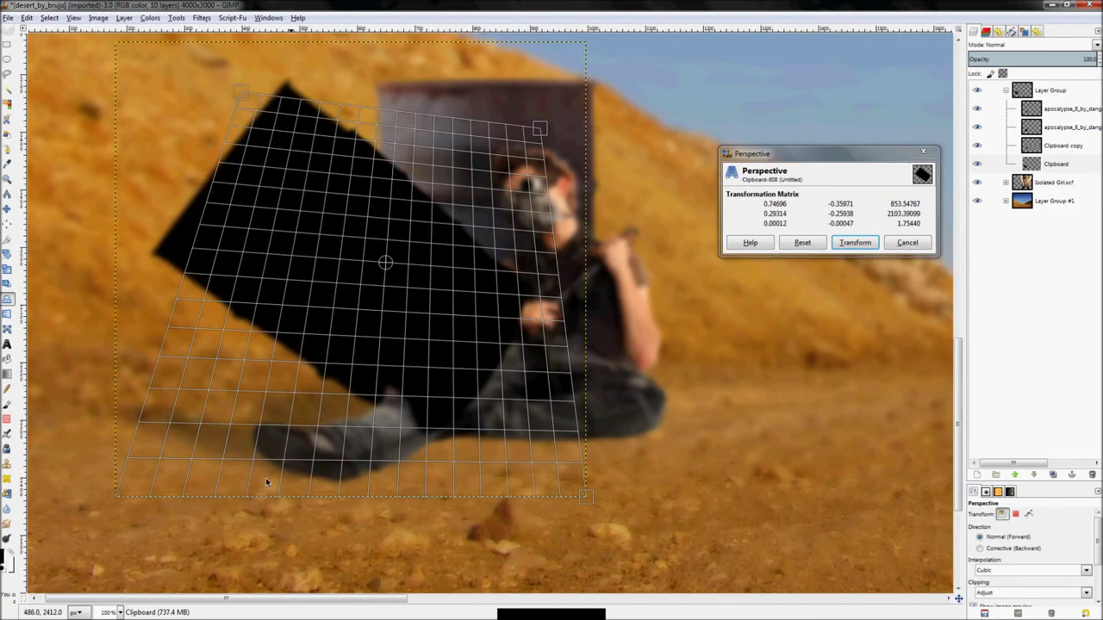
pyautogui.moveTo(124, 502); pyautogui.dragTo(111, 406)
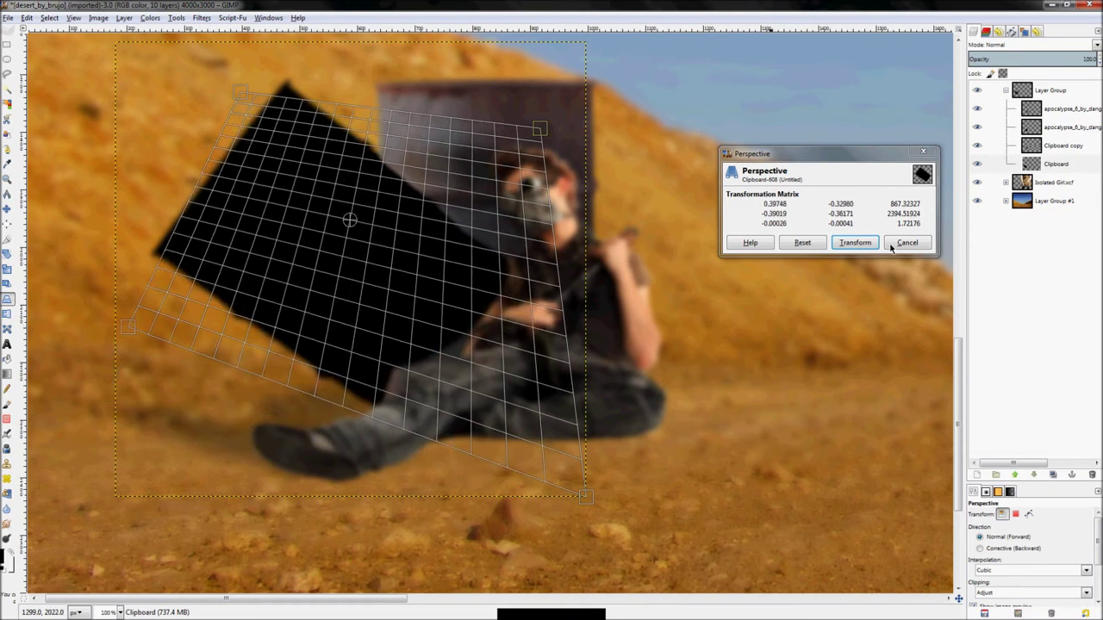
pyautogui.click(977, 165)
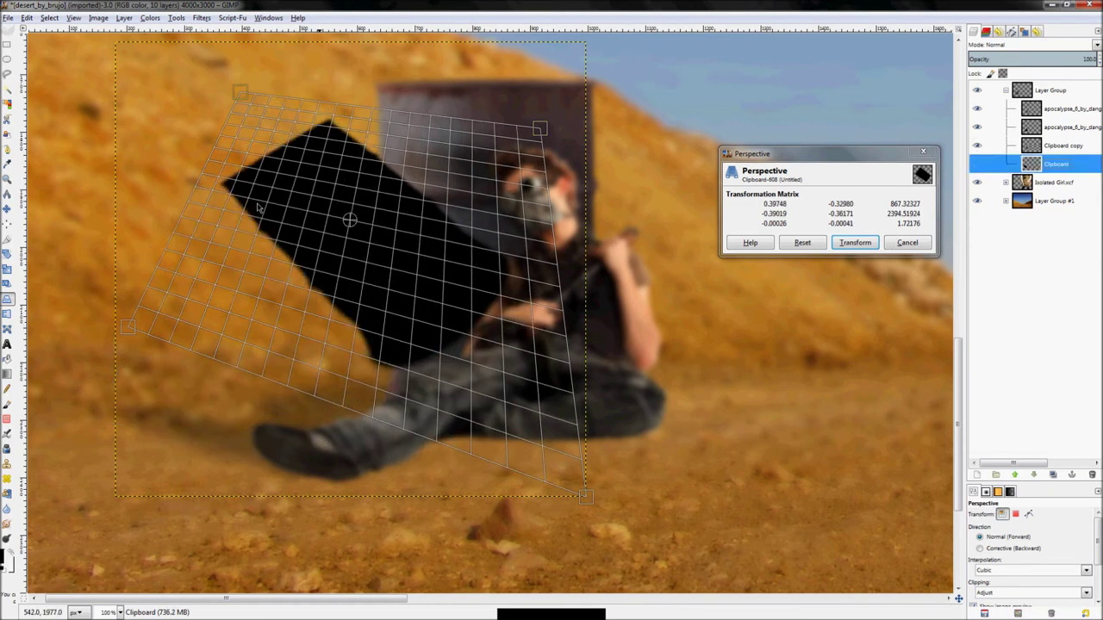
# - Refine all four perspective corners so the silhouette slants away from the barrel's base, apply the transform and show the Clipboard layer again
pyautogui.moveTo(131, 332); pyautogui.dragTo(135, 372)
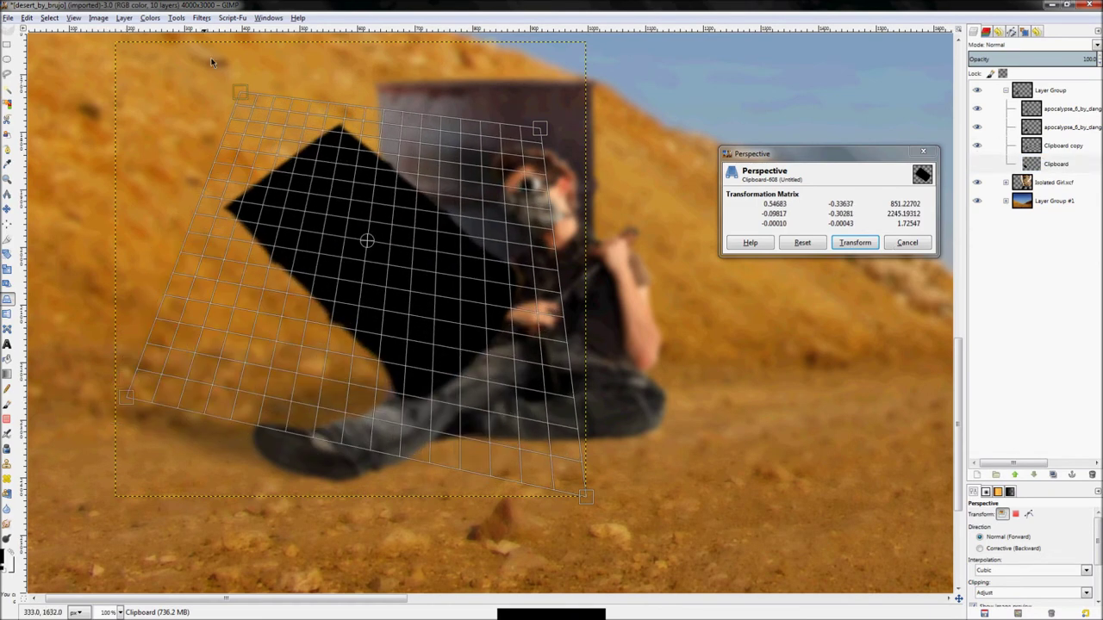
pyautogui.moveTo(242, 92); pyautogui.dragTo(187, 118)
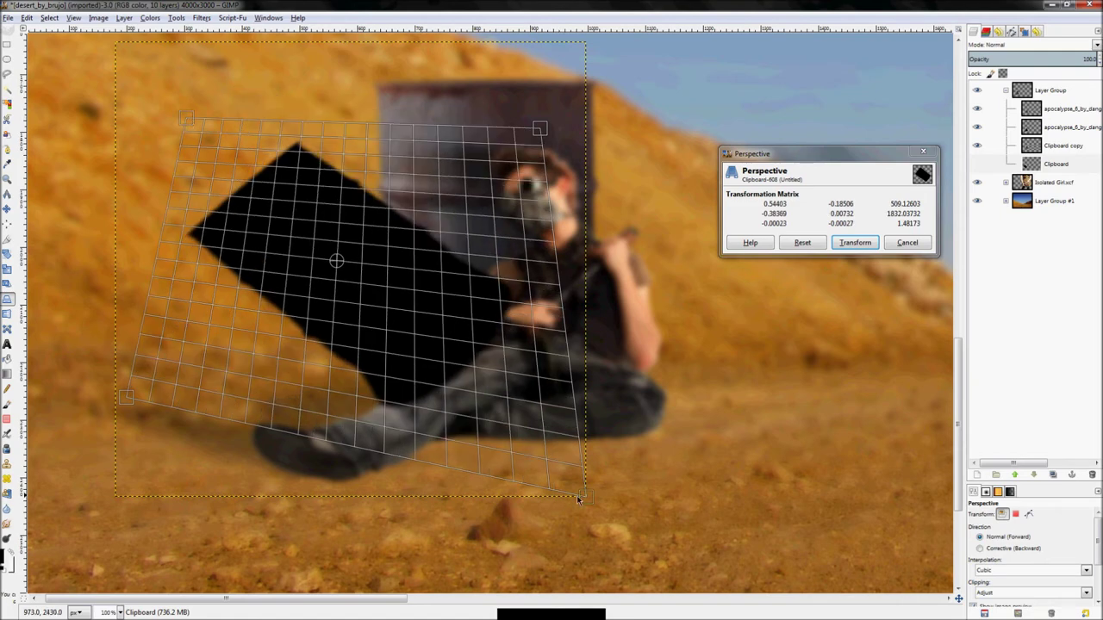
pyautogui.moveTo(577, 500); pyautogui.dragTo(600, 505)
pyautogui.moveTo(540, 130); pyautogui.dragTo(645, 203)
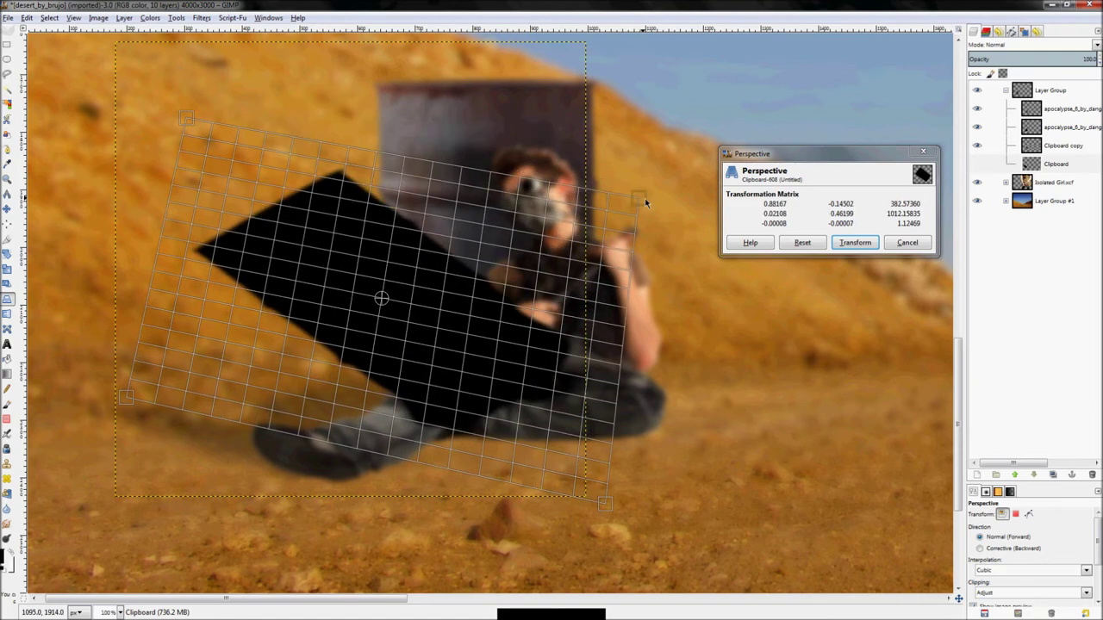
pyautogui.moveTo(187, 117); pyautogui.dragTo(199, 113)
pyautogui.moveTo(120, 413); pyautogui.dragTo(137, 319)
pyautogui.moveTo(607, 517); pyautogui.dragTo(647, 563)
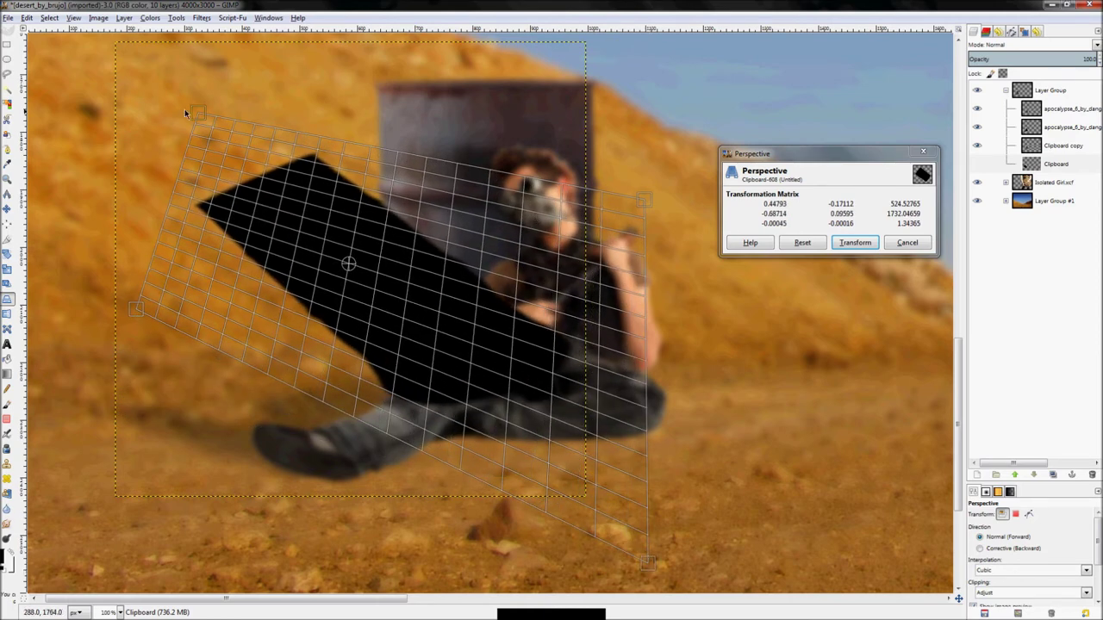
pyautogui.moveTo(200, 113); pyautogui.dragTo(162, 130)
pyautogui.moveTo(123, 316); pyautogui.dragTo(124, 357)
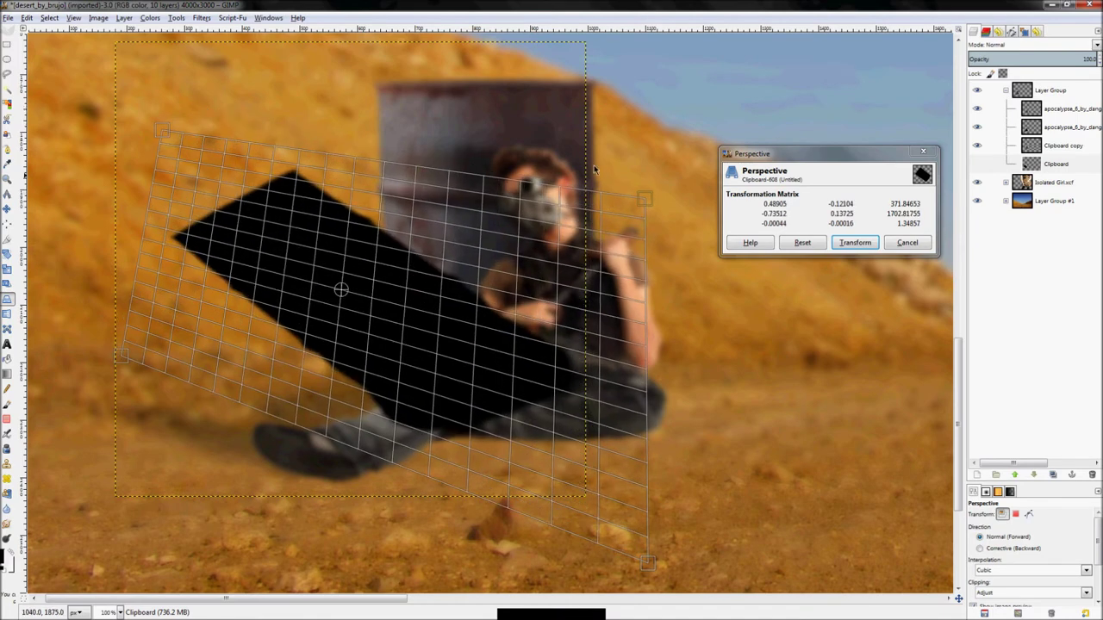
pyautogui.moveTo(594, 170); pyautogui.dragTo(576, 149)
pyautogui.moveTo(648, 562); pyautogui.dragTo(672, 541)
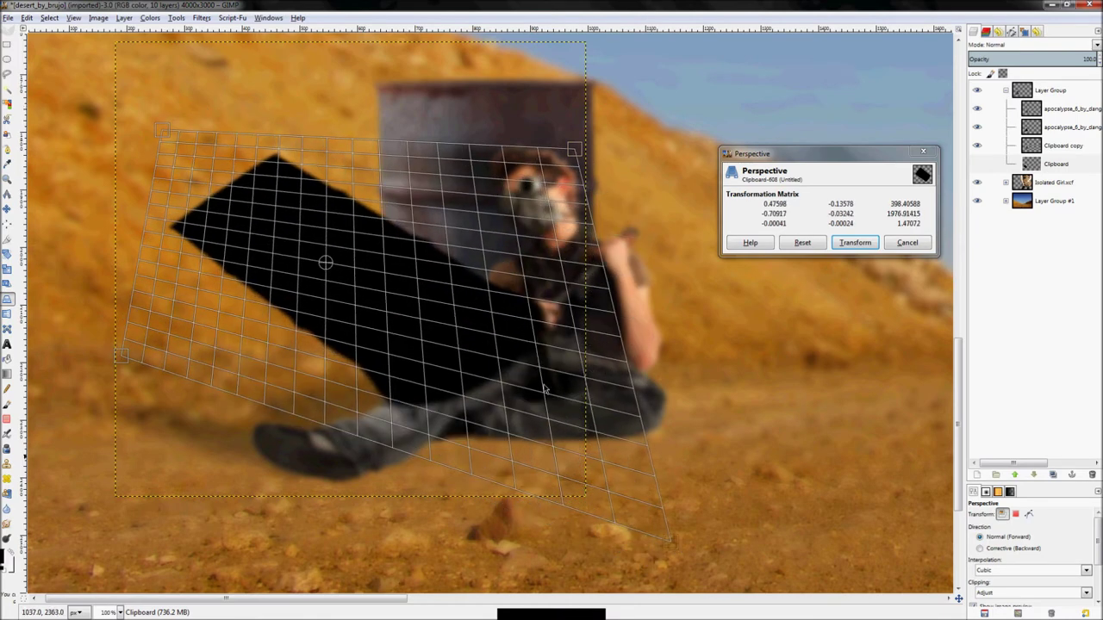
pyautogui.moveTo(161, 130); pyautogui.dragTo(172, 117)
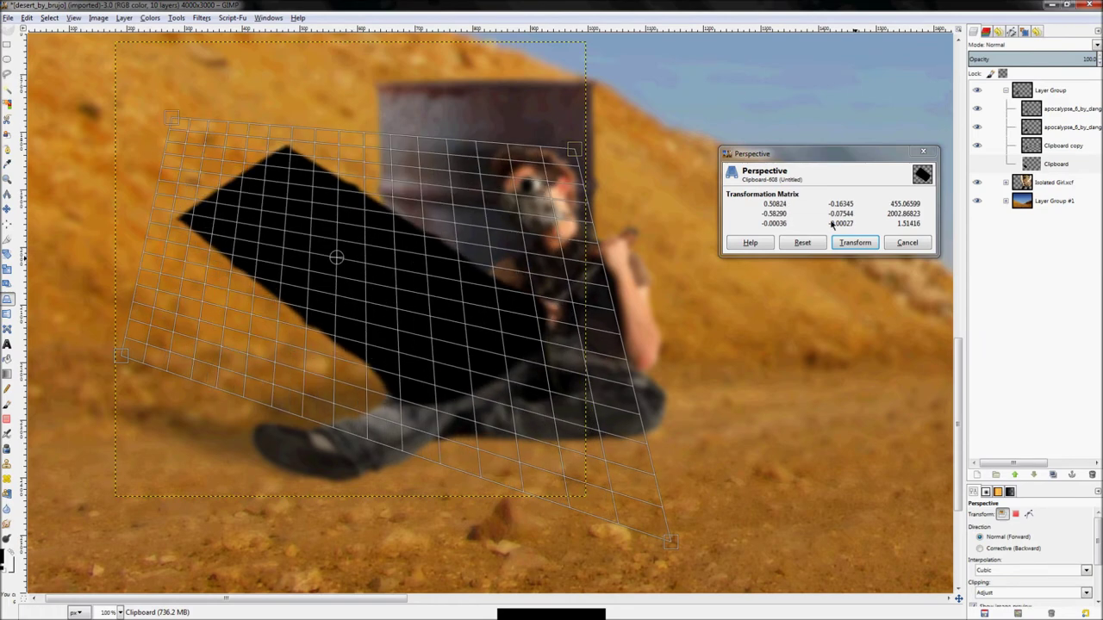
pyautogui.click(854, 243)
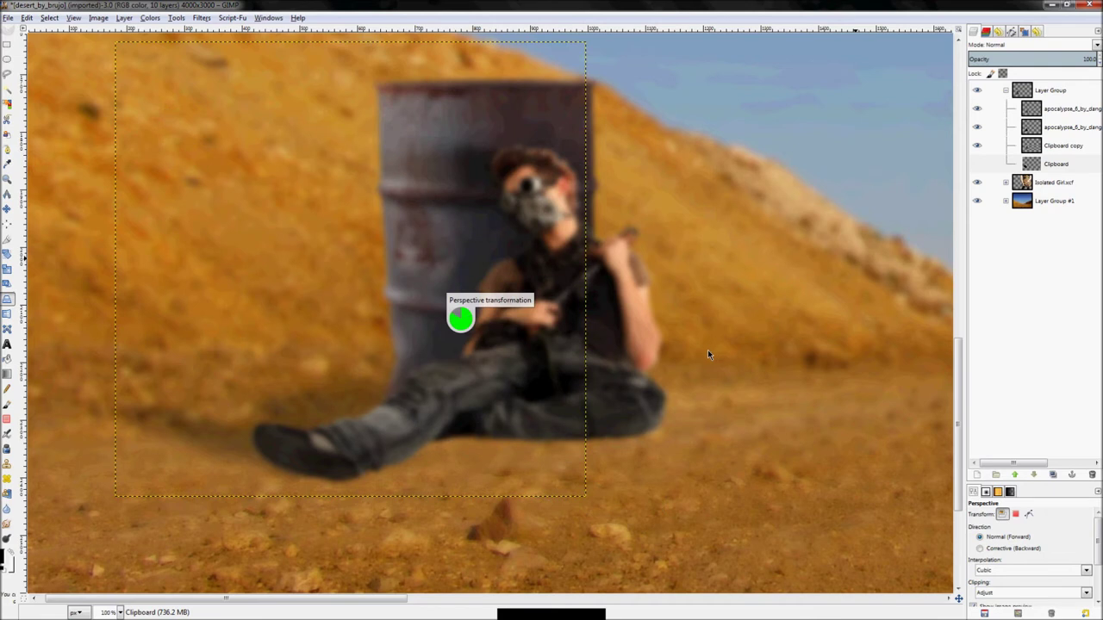
pyautogui.click(977, 163)
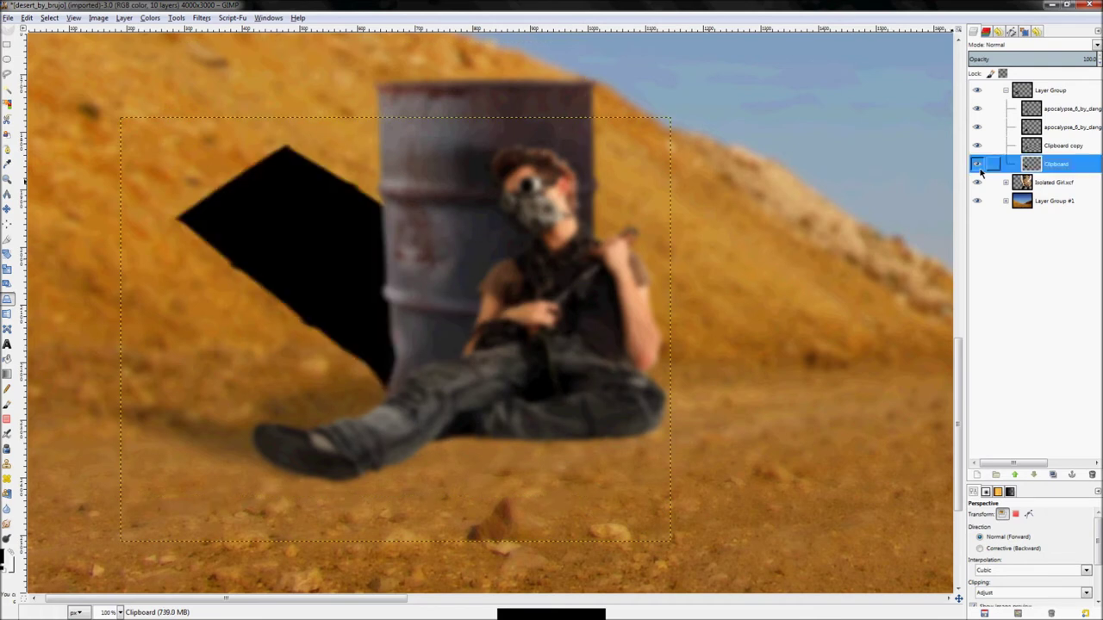
# - Move the black silhouette slightly down and left against the barrel's base and lower its layer opacity to about 35.7
pyautogui.click(7, 207)
pyautogui.moveTo(326, 300); pyautogui.dragTo(315, 316)
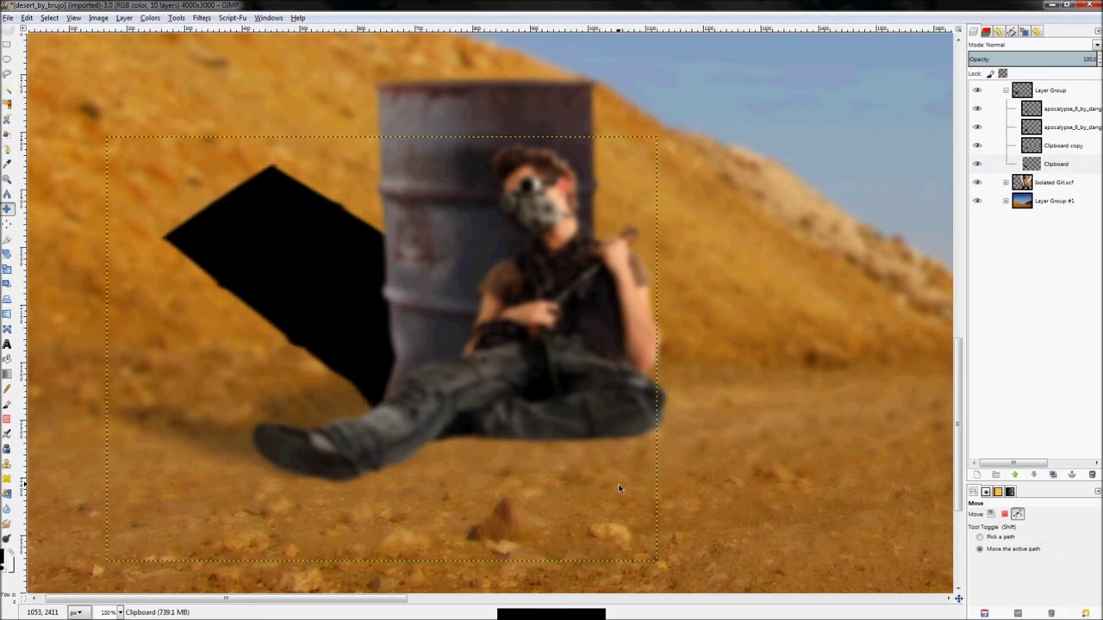
pyautogui.scroll(-2, 437, 383)
pyautogui.press('z')
pyautogui.keyDown('ctrl'); pyautogui.click(561, 472); pyautogui.keyUp('ctrl')
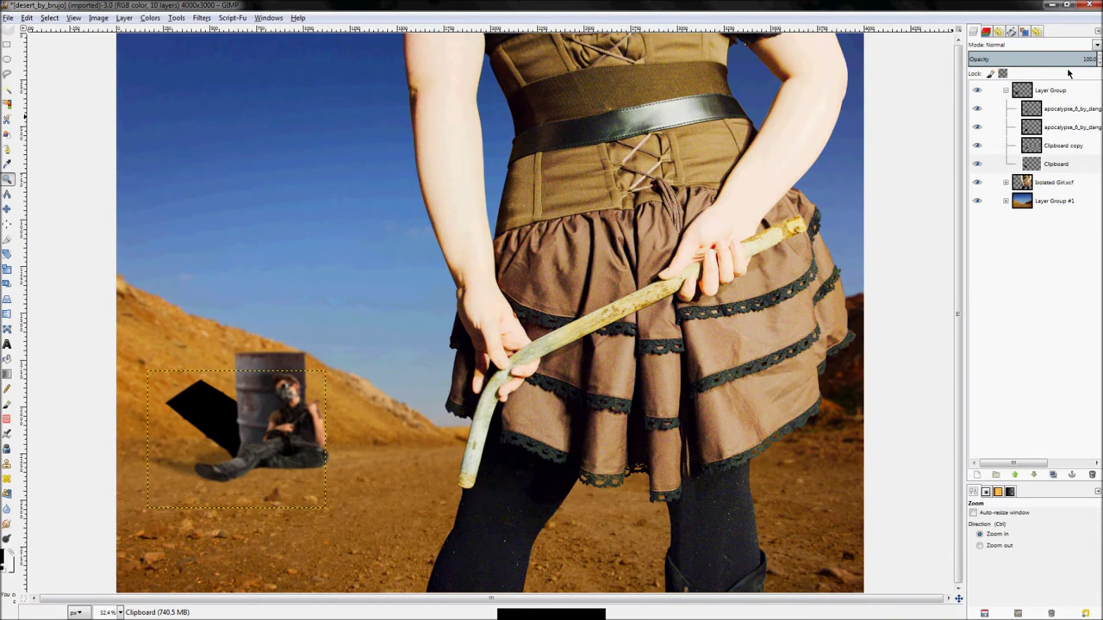
pyautogui.click(1052, 128)
pyautogui.click(1058, 169)
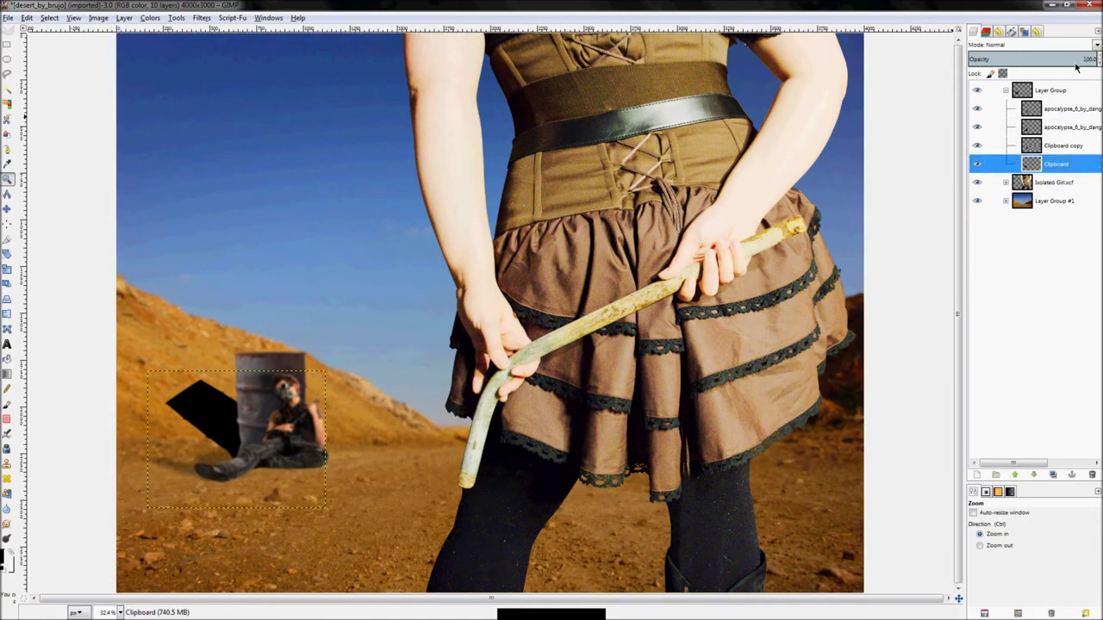
pyautogui.moveTo(1082, 61); pyautogui.dragTo(1015, 60)
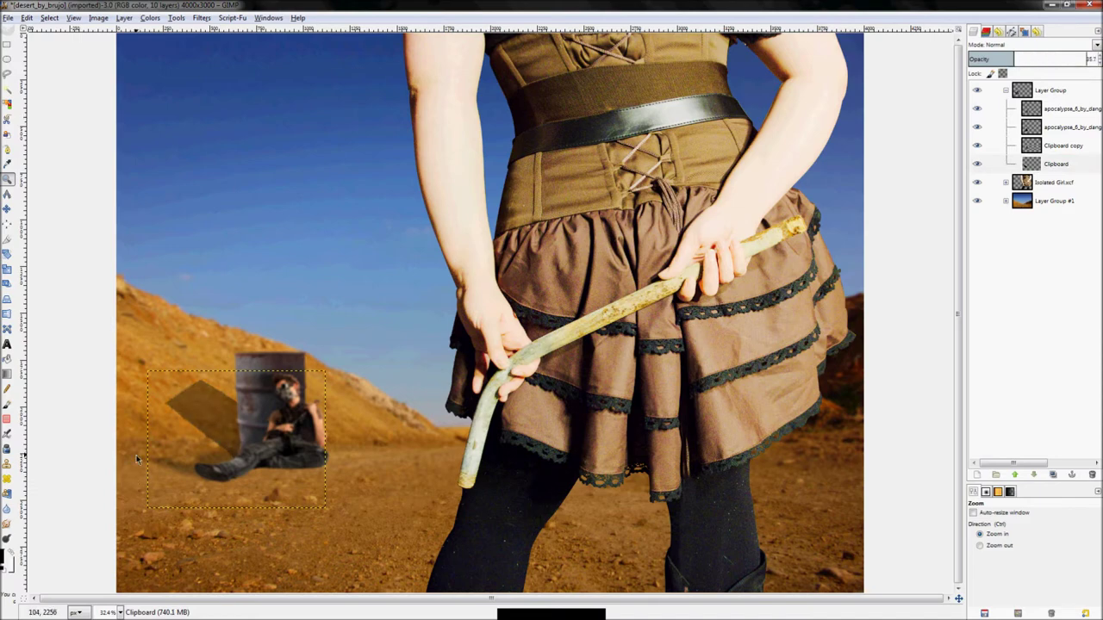
# - Smudge the edges of the barrel's shadow on the Clipboard layer with a soft round brush of size 169 to soften its outline
pyautogui.press('1')
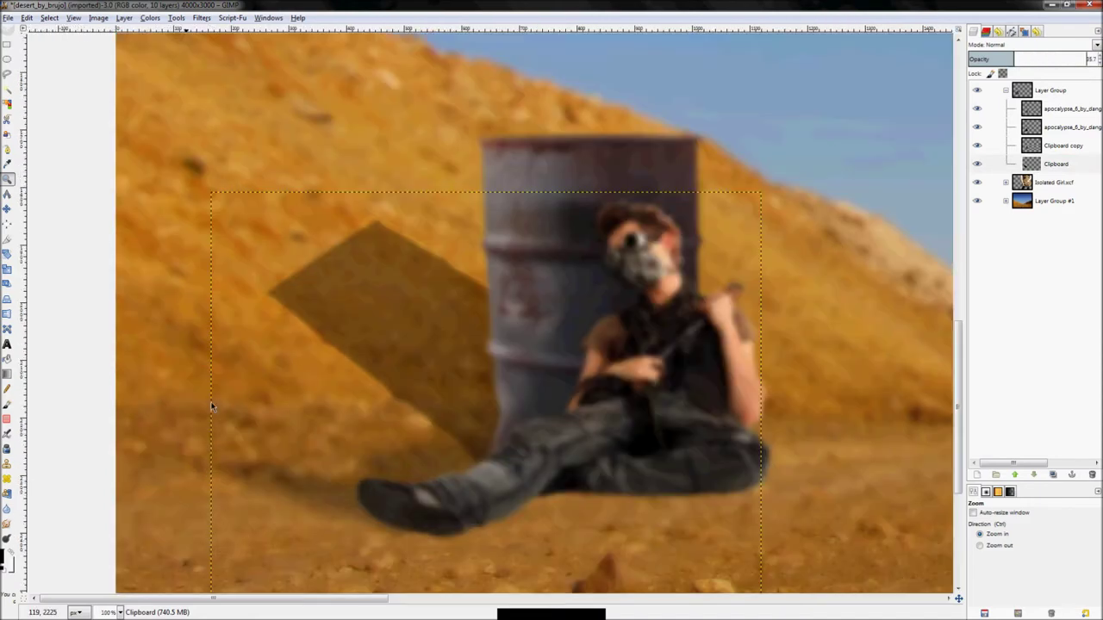
pyautogui.click(384, 372)
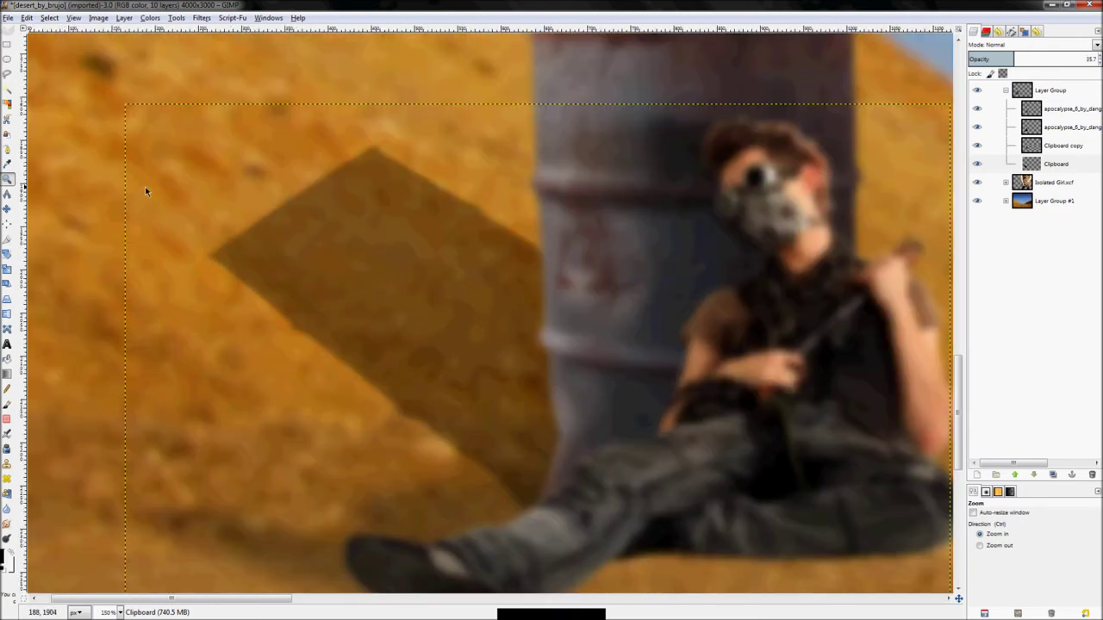
pyautogui.click(7, 523)
pyautogui.click(992, 164)
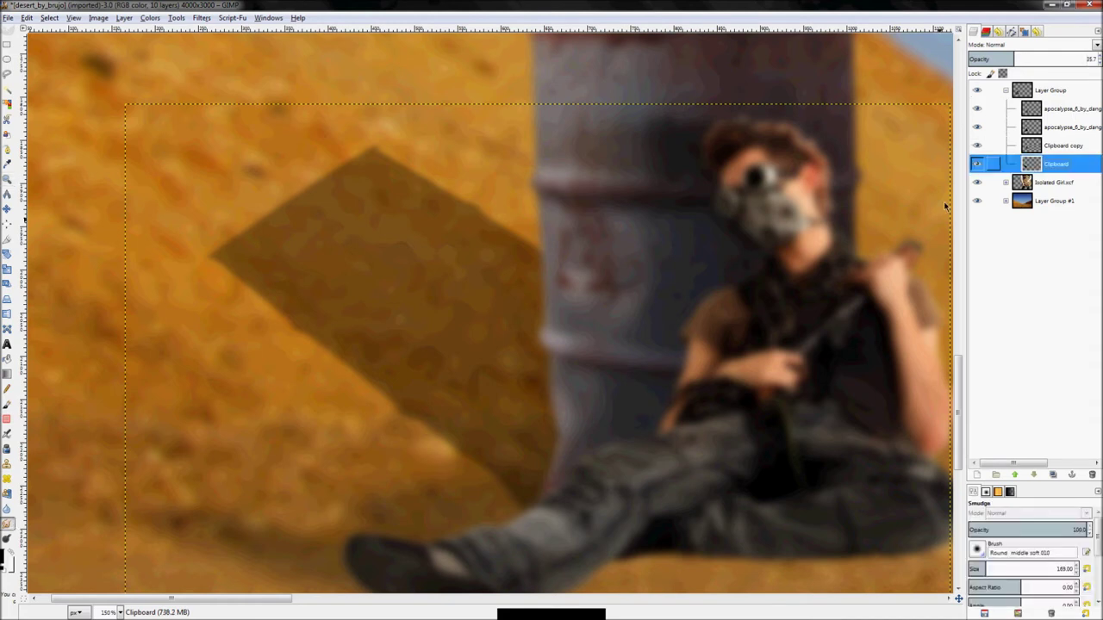
pyautogui.moveTo(448, 427)
pyautogui.mouseDown()
pyautogui.moveTo(488, 473)
pyautogui.moveTo(405, 439)
pyautogui.moveTo(427, 428)
pyautogui.moveTo(462, 439)
pyautogui.moveTo(314, 345)
pyautogui.moveTo(384, 401)
pyautogui.moveTo(244, 338)
pyautogui.moveTo(239, 280)
pyautogui.moveTo(344, 314)
pyautogui.moveTo(285, 230)
pyautogui.moveTo(249, 225)
pyautogui.moveTo(284, 174)
pyautogui.moveTo(250, 205)
pyautogui.moveTo(385, 162)
pyautogui.moveTo(252, 216)
pyautogui.moveTo(319, 183)
pyautogui.moveTo(482, 233)
pyautogui.moveTo(400, 181)
pyautogui.moveTo(520, 251)
pyautogui.moveTo(459, 165)
pyautogui.moveTo(475, 259)
pyautogui.moveTo(367, 178)
pyautogui.moveTo(513, 238)
pyautogui.moveTo(517, 207)
pyautogui.moveTo(503, 221)
pyautogui.moveTo(523, 254)
pyautogui.moveTo(452, 202)
pyautogui.moveTo(468, 253)
pyautogui.moveTo(494, 204)
pyautogui.moveTo(494, 219)
pyautogui.moveTo(533, 230)
pyautogui.moveTo(535, 217)
pyautogui.moveTo(468, 192)
pyautogui.moveTo(436, 200)
pyautogui.moveTo(512, 207)
pyautogui.moveTo(403, 174)
pyautogui.moveTo(466, 160)
pyautogui.moveTo(398, 214)
pyautogui.moveTo(418, 150)
pyautogui.moveTo(475, 218)
pyautogui.moveTo(364, 156)
pyautogui.moveTo(429, 133)
pyautogui.moveTo(397, 175)
pyautogui.moveTo(378, 86)
pyautogui.mouseUp()
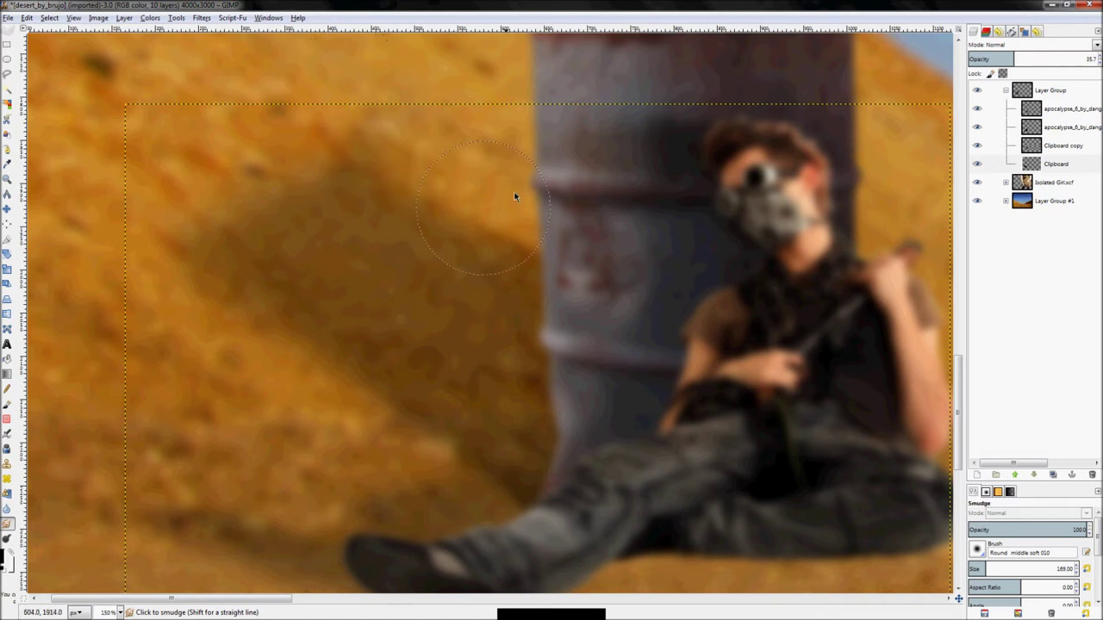
pyautogui.moveTo(367, 387)
pyautogui.mouseDown()
pyautogui.moveTo(322, 344)
pyautogui.moveTo(239, 340)
pyautogui.moveTo(192, 263)
pyautogui.moveTo(214, 233)
pyautogui.mouseUp()
pyautogui.moveTo(240, 161); pyautogui.dragTo(217, 149)
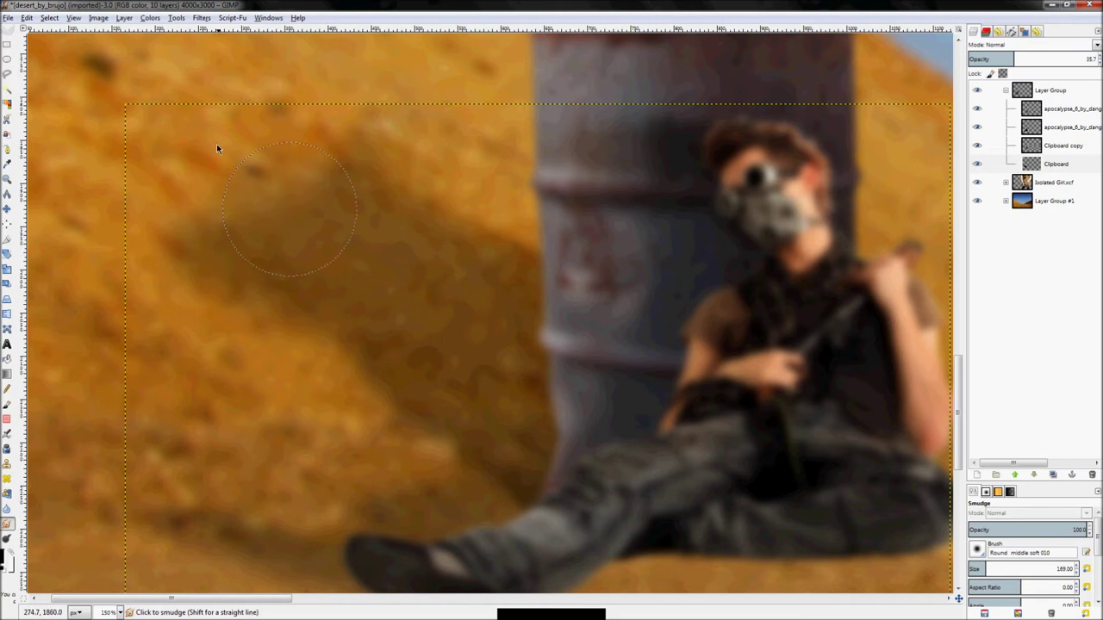
pyautogui.moveTo(381, 365)
pyautogui.mouseDown()
pyautogui.moveTo(334, 395)
pyautogui.moveTo(367, 436)
pyautogui.moveTo(397, 422)
pyautogui.moveTo(342, 398)
pyautogui.mouseUp()
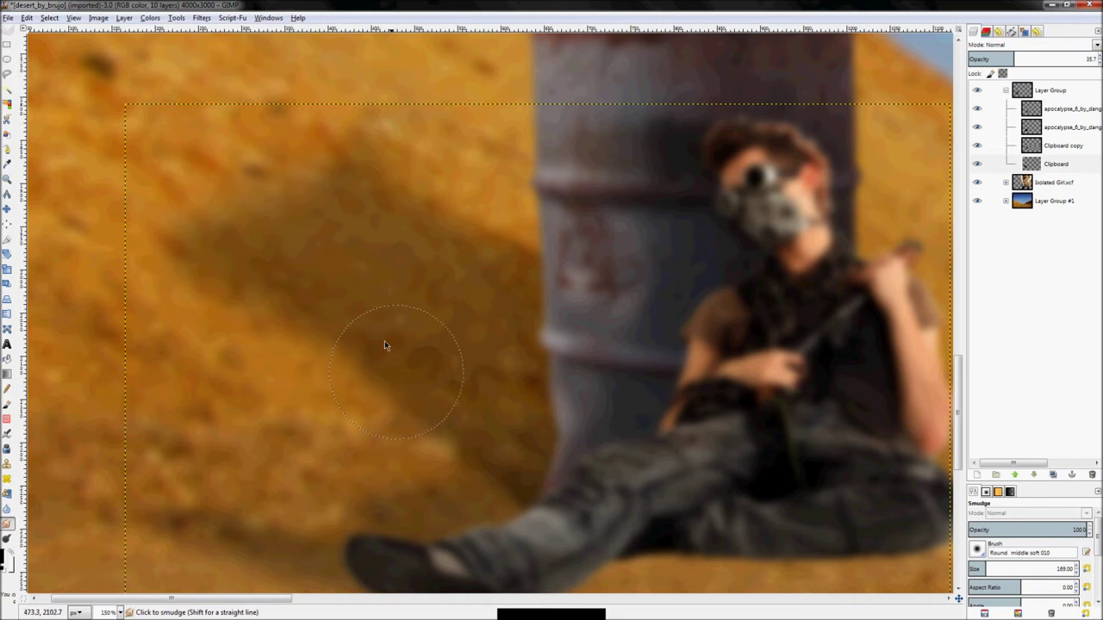
# - Reduce the opacity of the barrel's shadow layer to about 26.2 while judging it against the whole composition
pyautogui.scroll(-3, 392, 317)
pyautogui.scroll(-2, 396, 321)
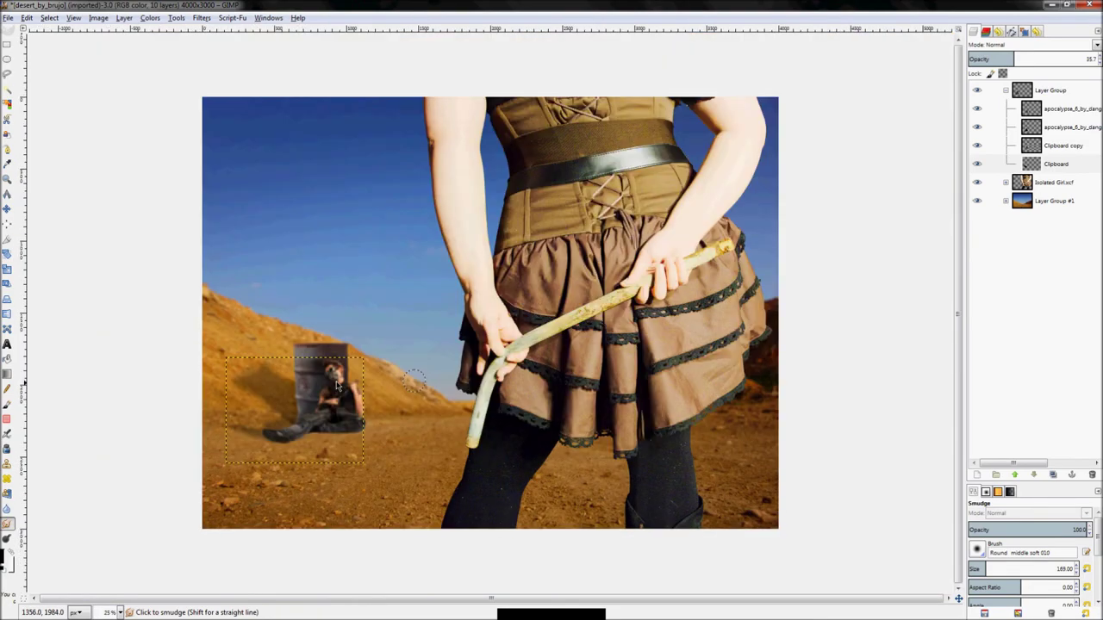
pyautogui.scroll(6, 336, 385)
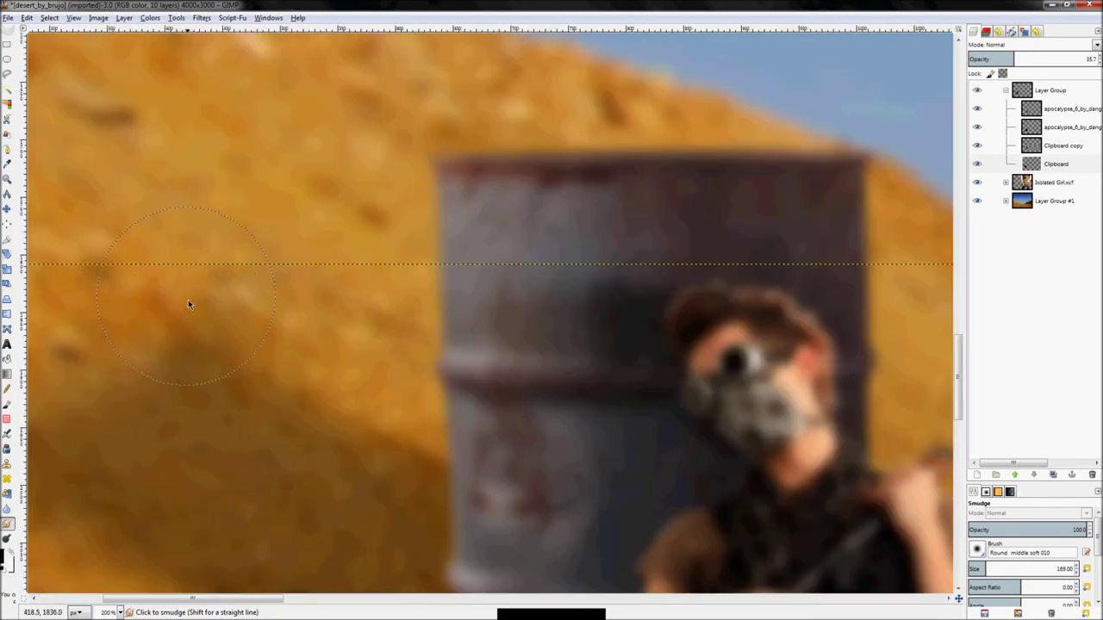
pyautogui.scroll(-1, 267, 289)
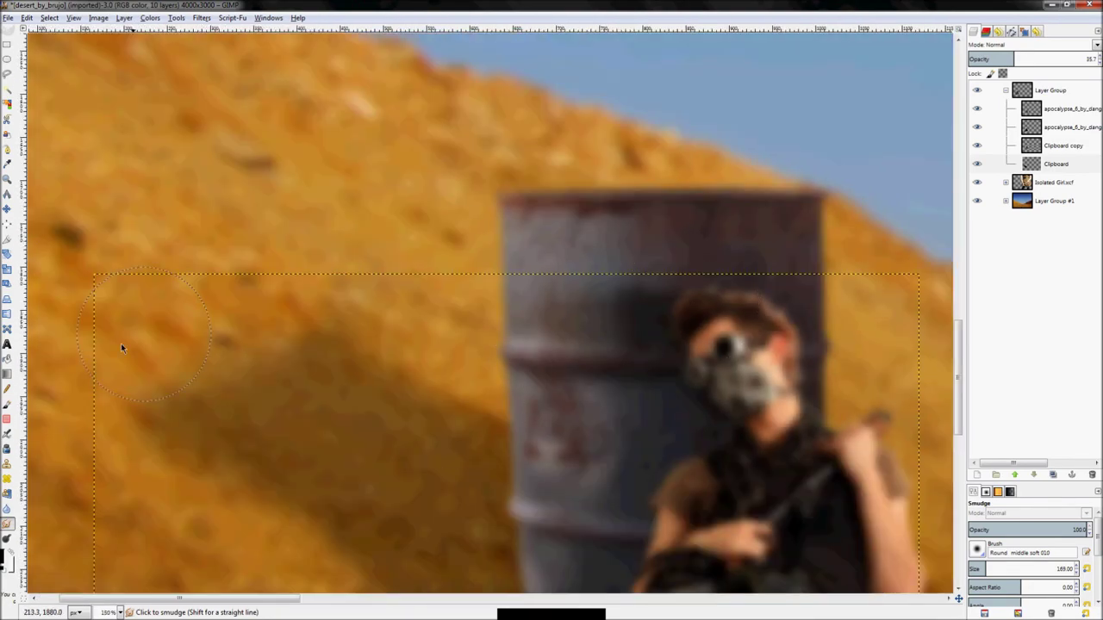
pyautogui.scroll(-1, 211, 552)
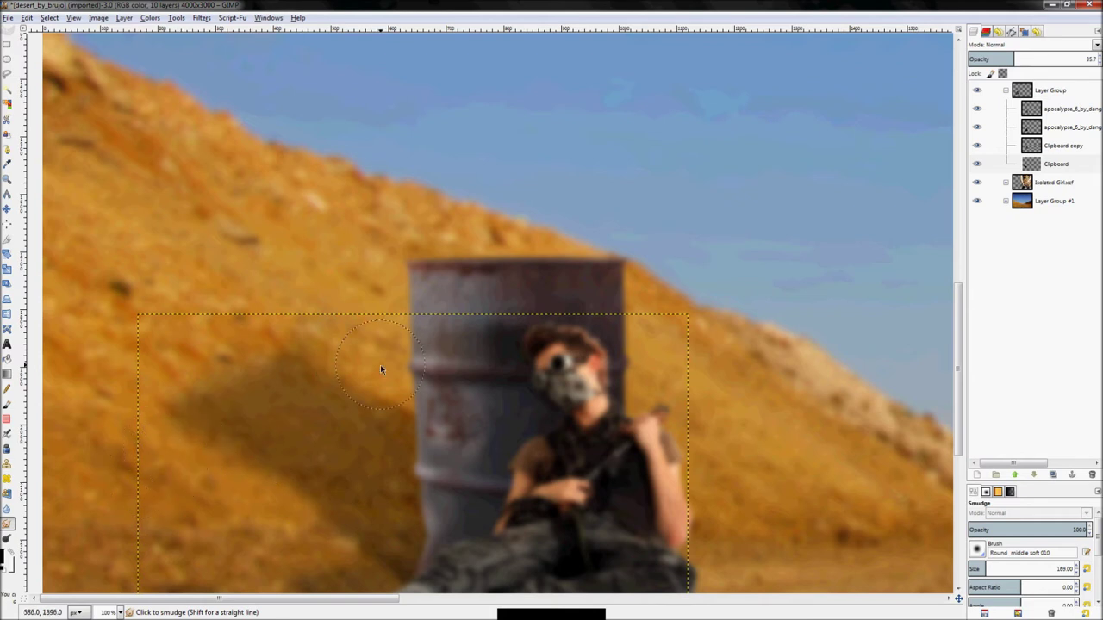
pyautogui.press('z')
pyautogui.hotkey('shift', 'ctrl', 'j')
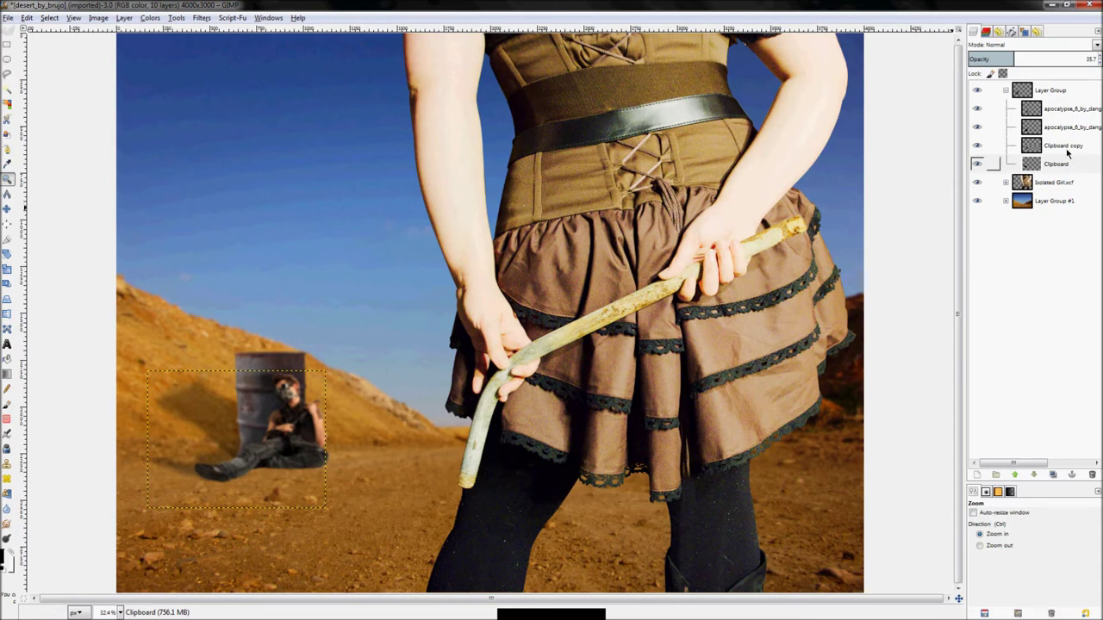
pyautogui.moveTo(1068, 65); pyautogui.dragTo(945, 92)
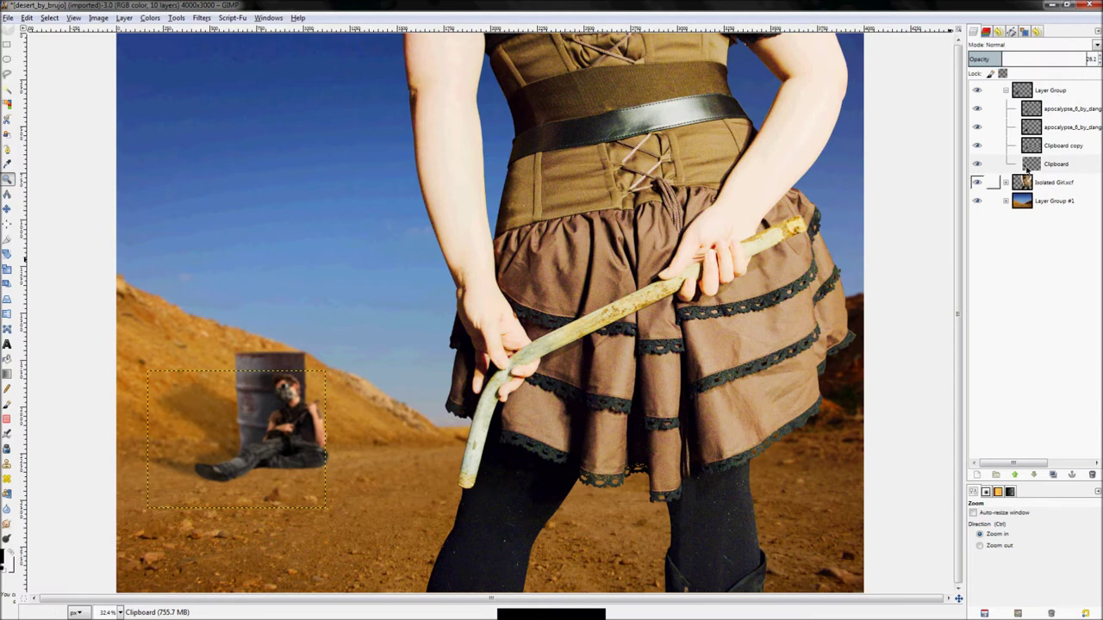
# - Collapse the top Layer Group, toggle its visibility to compare the scene with and without it, and inspect the seated man and barrel shadows
pyautogui.click(1005, 90)
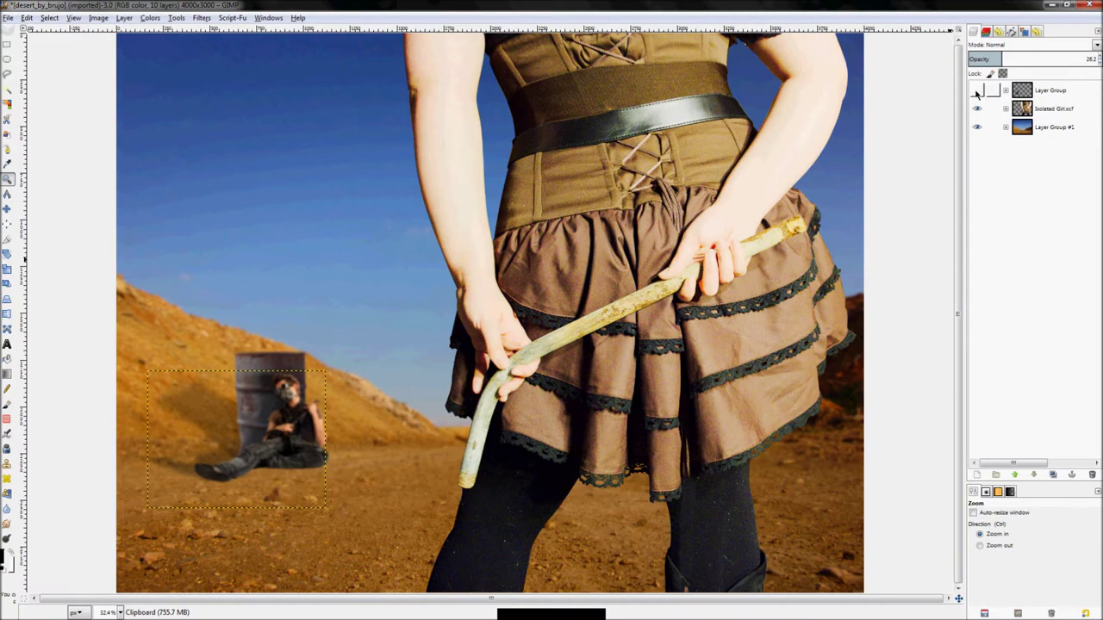
pyautogui.click(976, 91)
pyautogui.click(976, 91)
pyautogui.click(976, 91)
pyautogui.click(976, 91)
pyautogui.scroll(3, 255, 430)
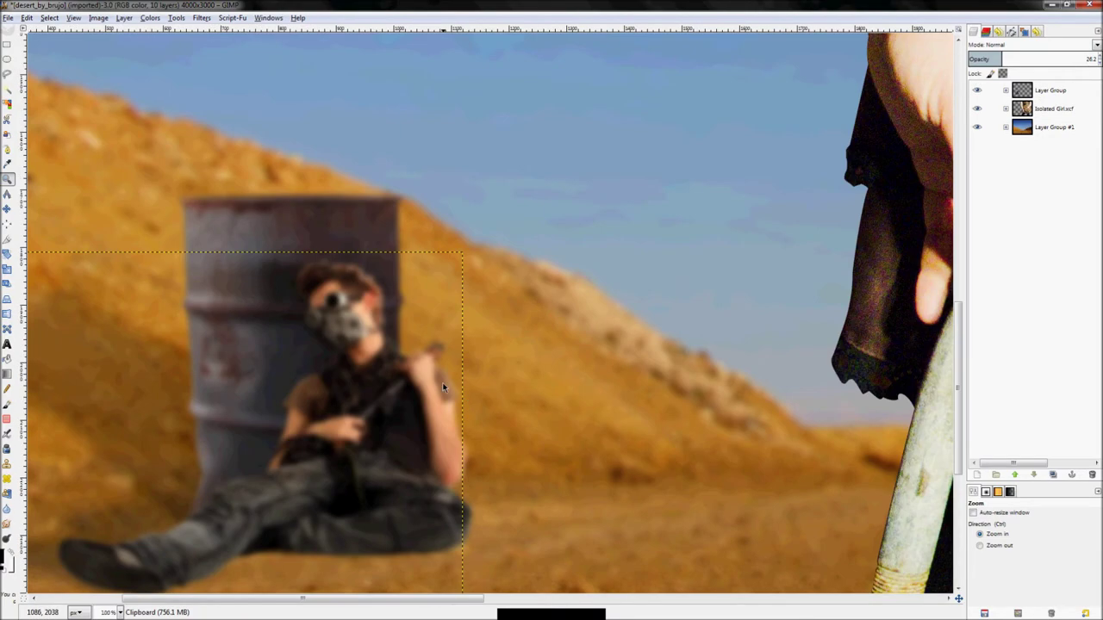
pyautogui.keyDown('ctrl'); pyautogui.click(306, 401); pyautogui.keyUp('ctrl')
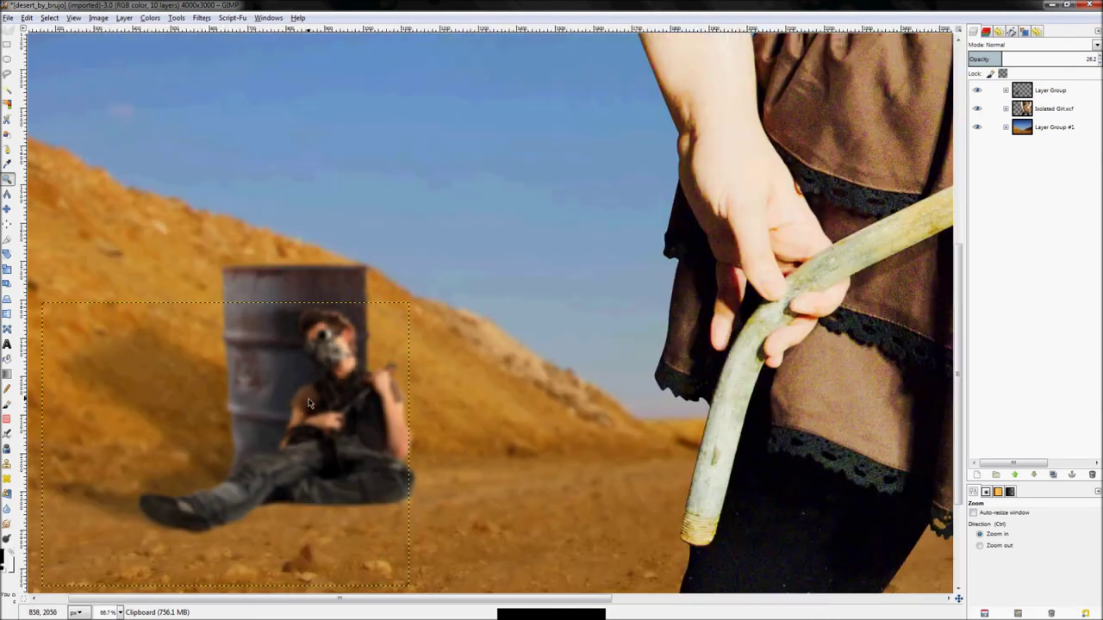
pyautogui.hotkey('shift', 'ctrl', 'j')
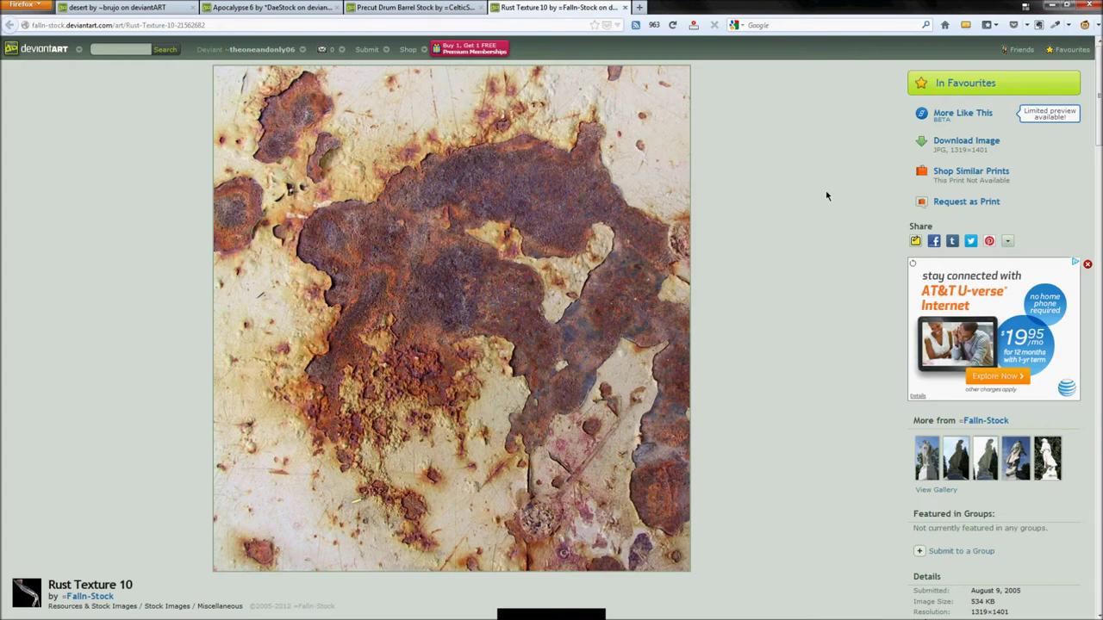
# - Enlarge the Rust Texture 10 preview to inspect its peeling, corroded surface, and return it to the reduced view
pyautogui.click(420, 373)
pyautogui.scroll(-5, 431, 371)
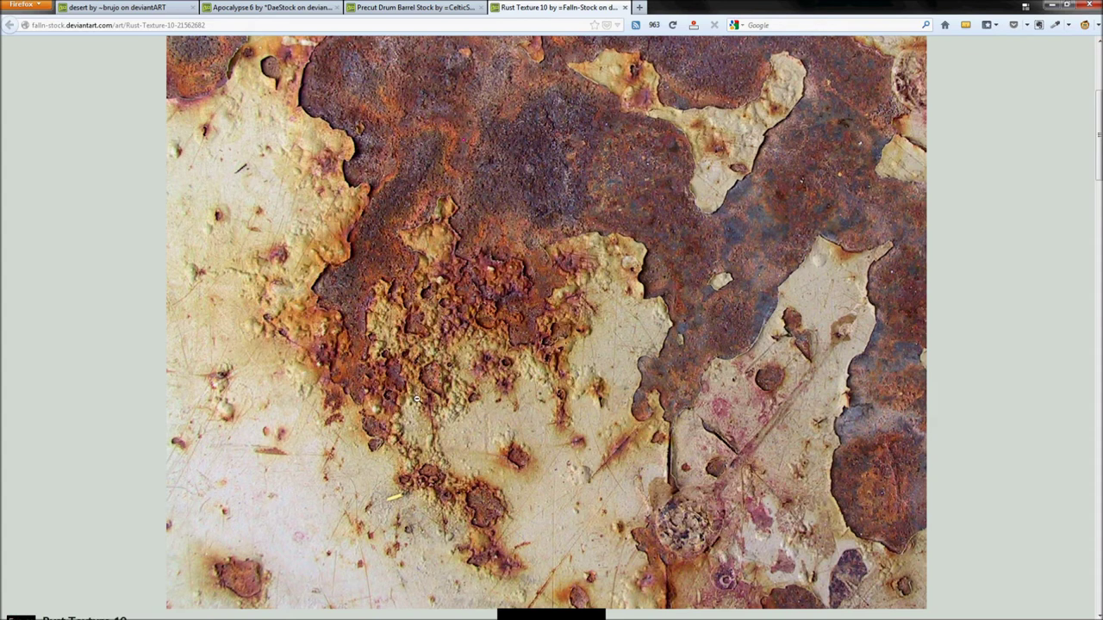
pyautogui.click(417, 443)
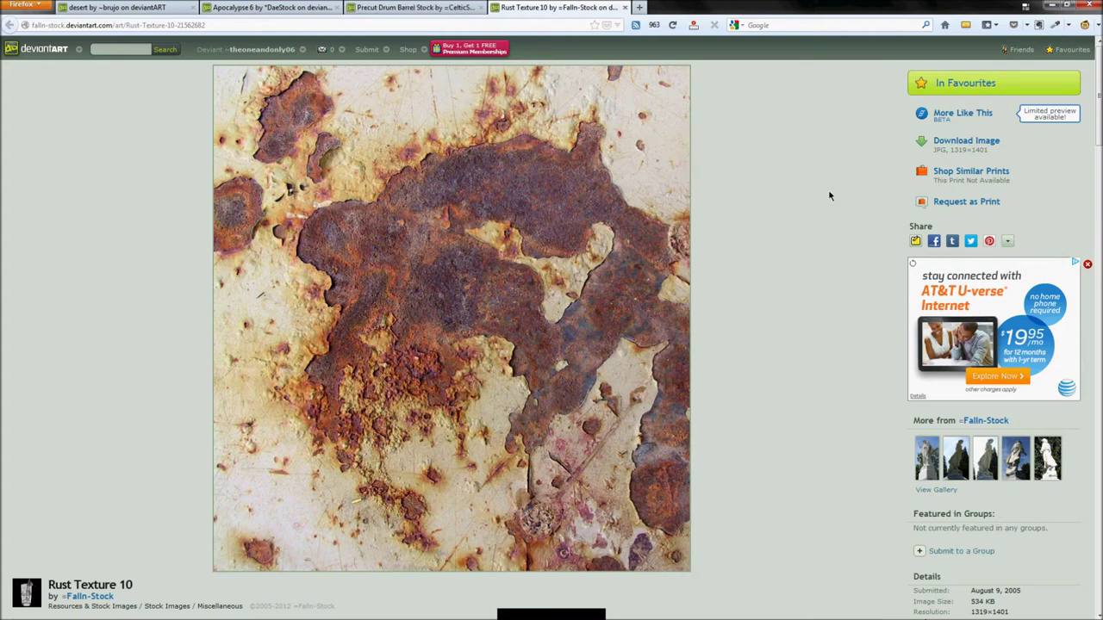
pyautogui.rightClick(969, 146)
pyautogui.click(1016, 238)
pyautogui.hotkey('alt', 'Tab')
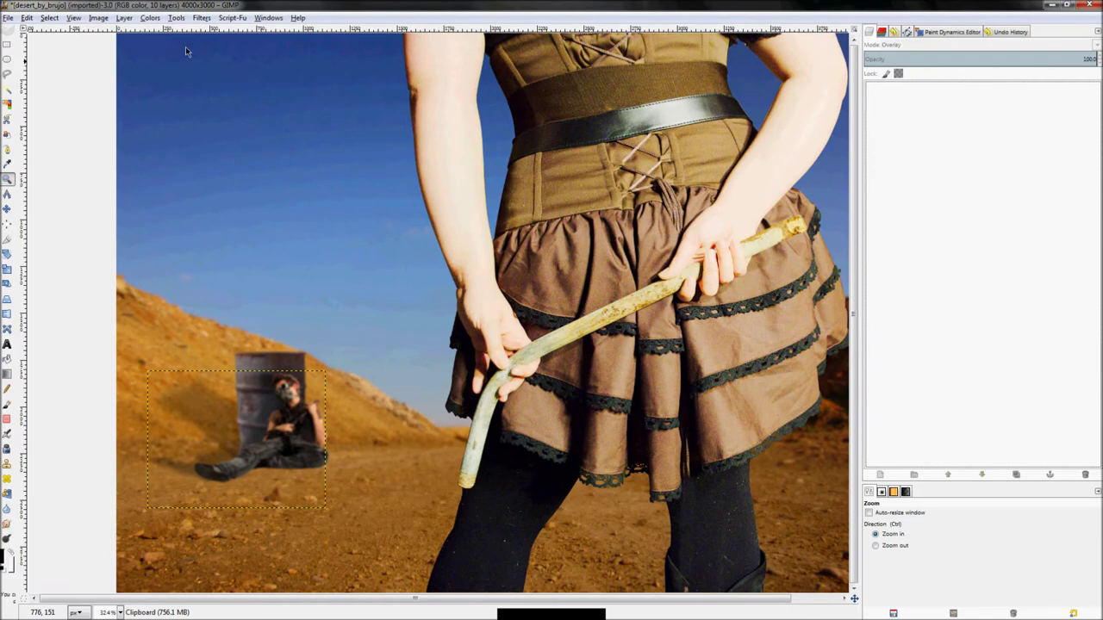
pyautogui.click(6, 18)
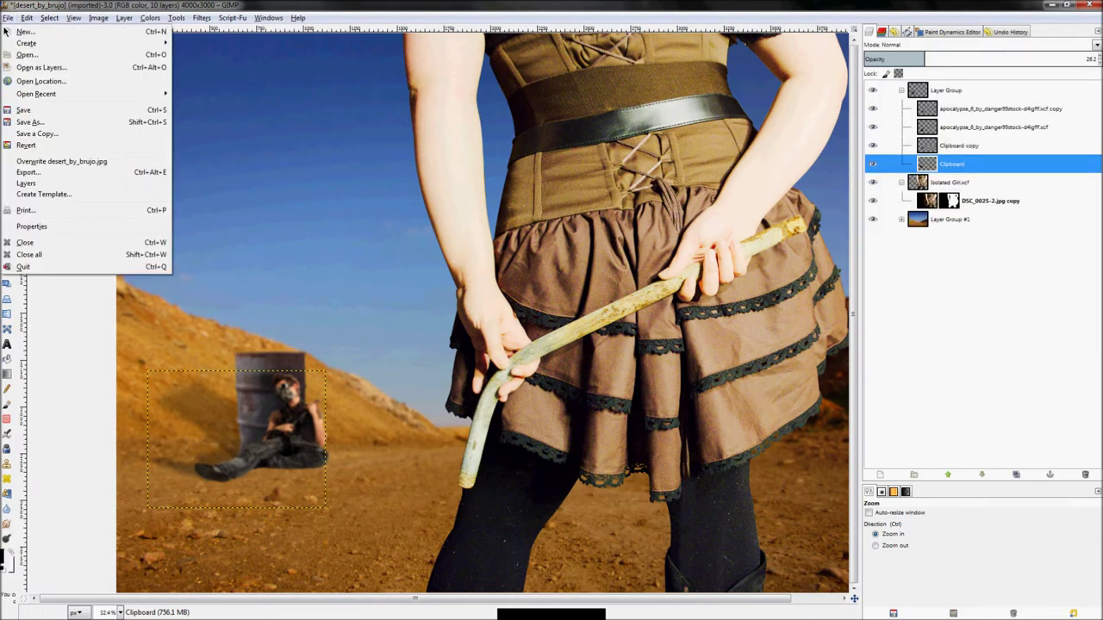
pyautogui.hotkey('alt', 'Tab')
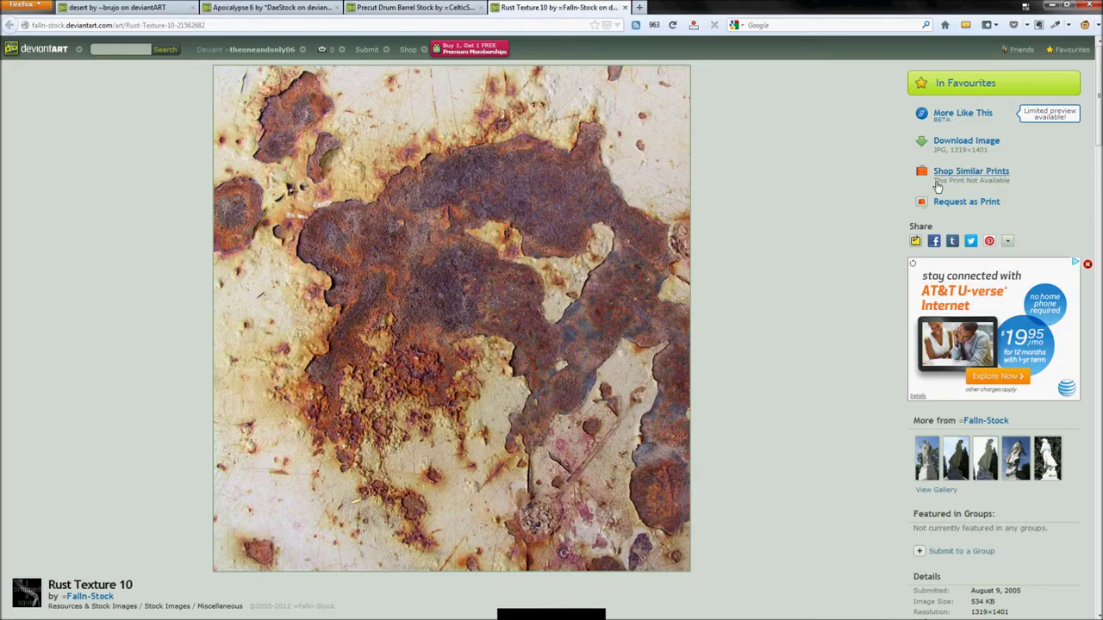
# - Open the full-size Rust Texture 10 image, copy it to the clipboard, close its window and switch to GIMP
pyautogui.click(1016, 147)
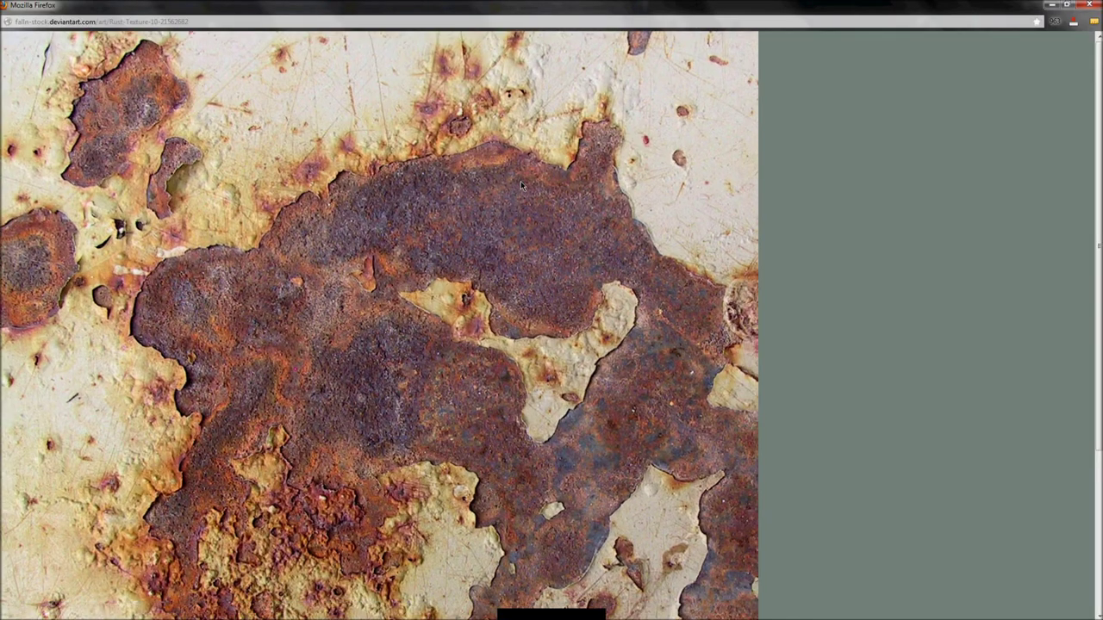
pyautogui.rightClick(366, 195)
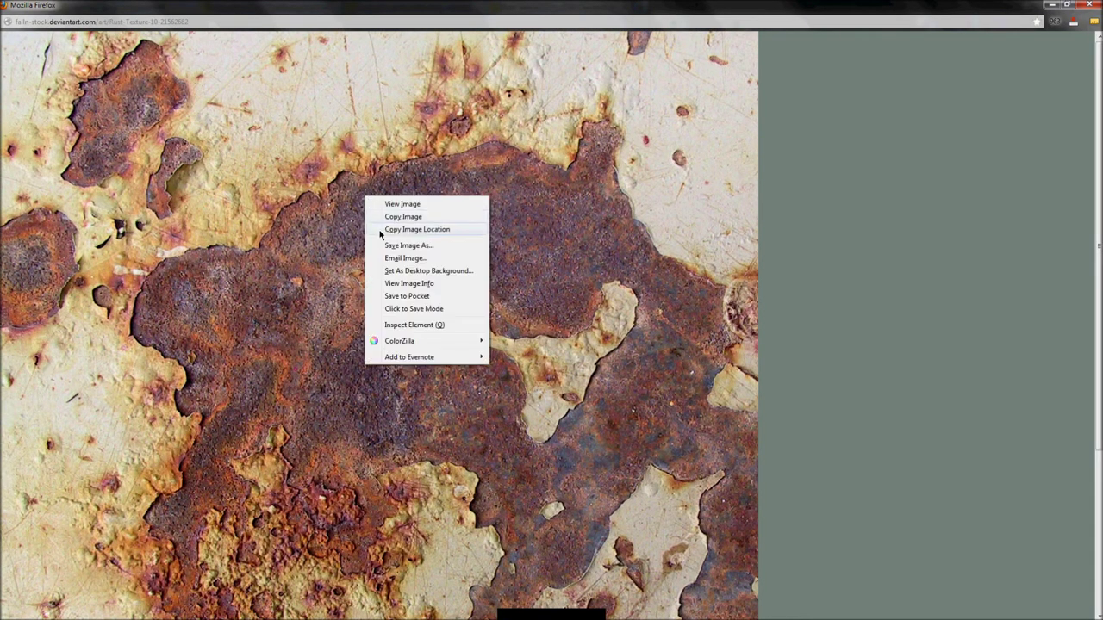
pyautogui.click(382, 231)
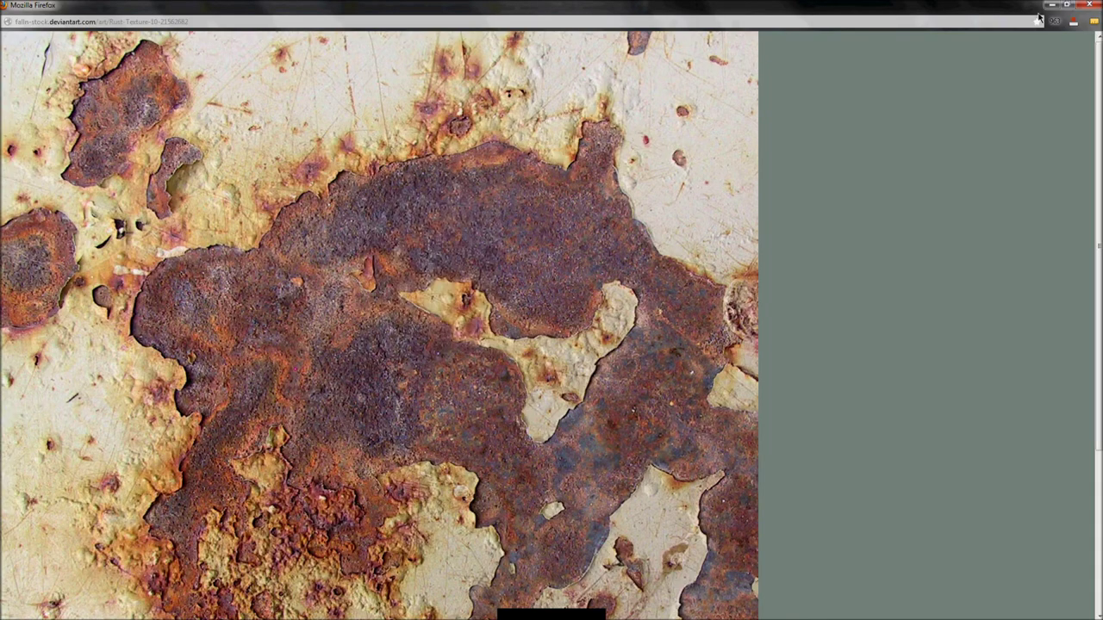
pyautogui.click(1090, 5)
pyautogui.hotkey('alt', 'Tab')
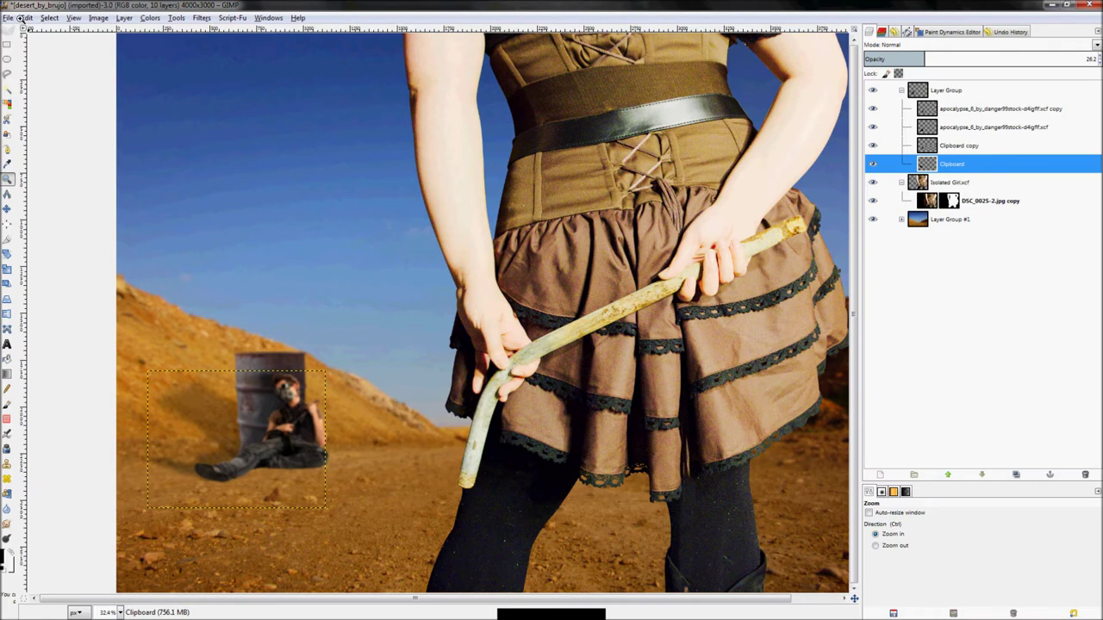
# - Select the DSC_0025-2.jpg copy layer and try pasting the rust texture as a floating selection turned into a layer
pyautogui.hotkey('ctrl', 'v')
pyautogui.hotkey('ctrl', 'z')
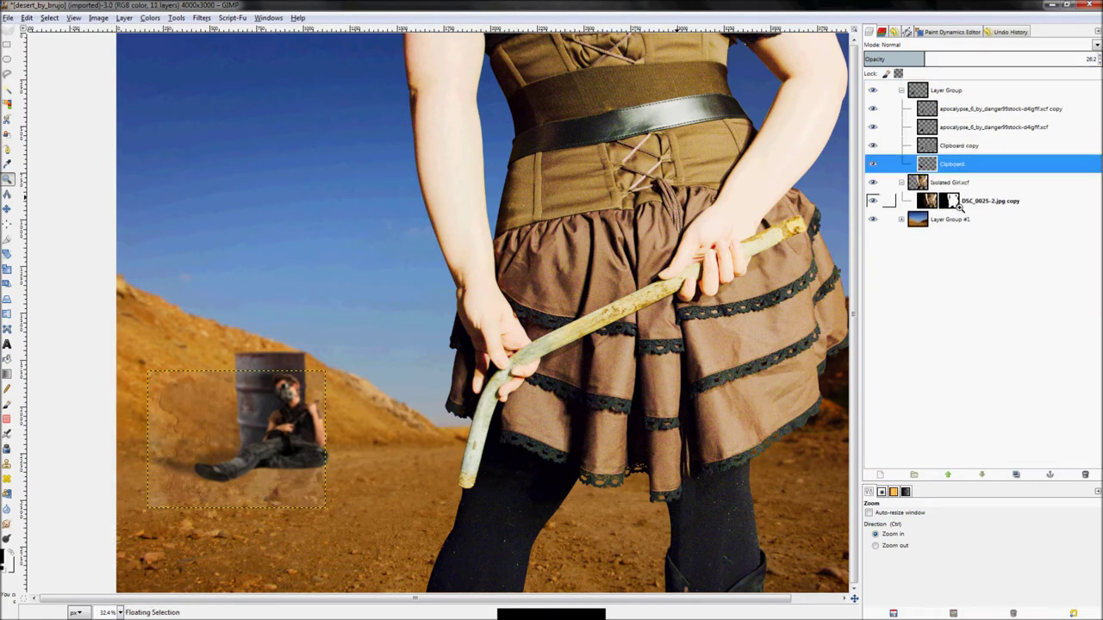
pyautogui.click(957, 200)
pyautogui.hotkey('ctrl', 'v')
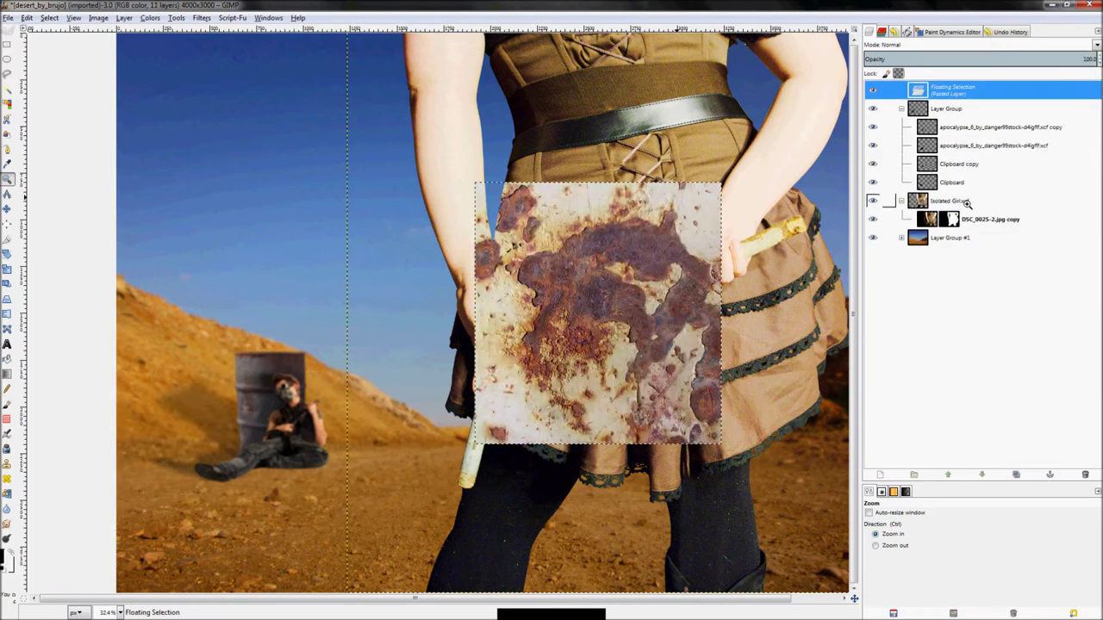
pyautogui.rightClick(973, 96)
pyautogui.click(1015, 125)
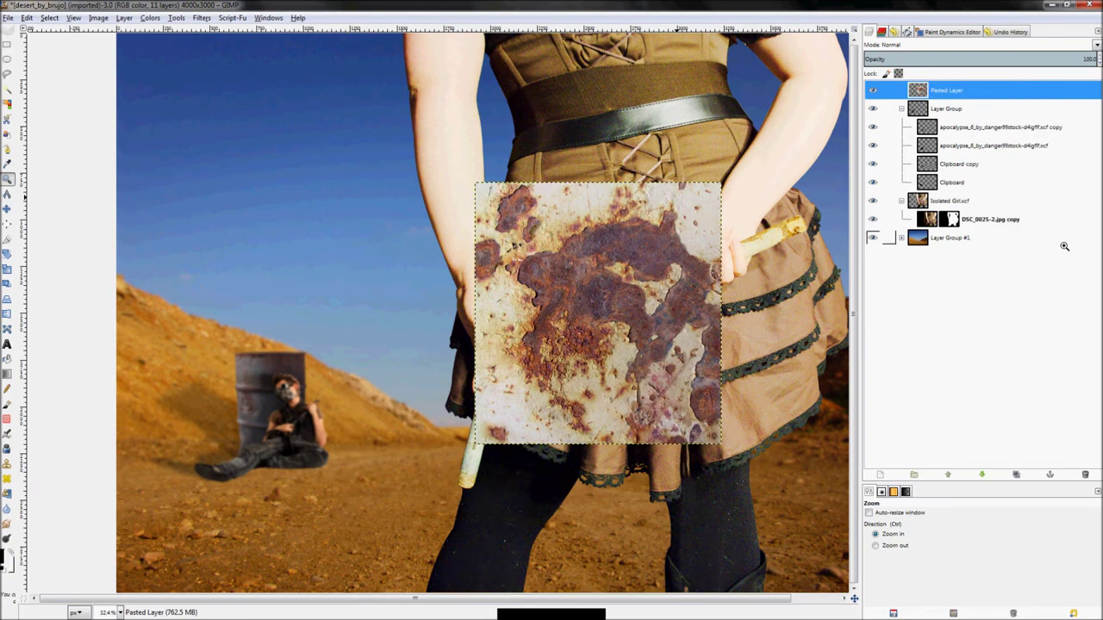
pyautogui.hotkey('ctrl', 'z')
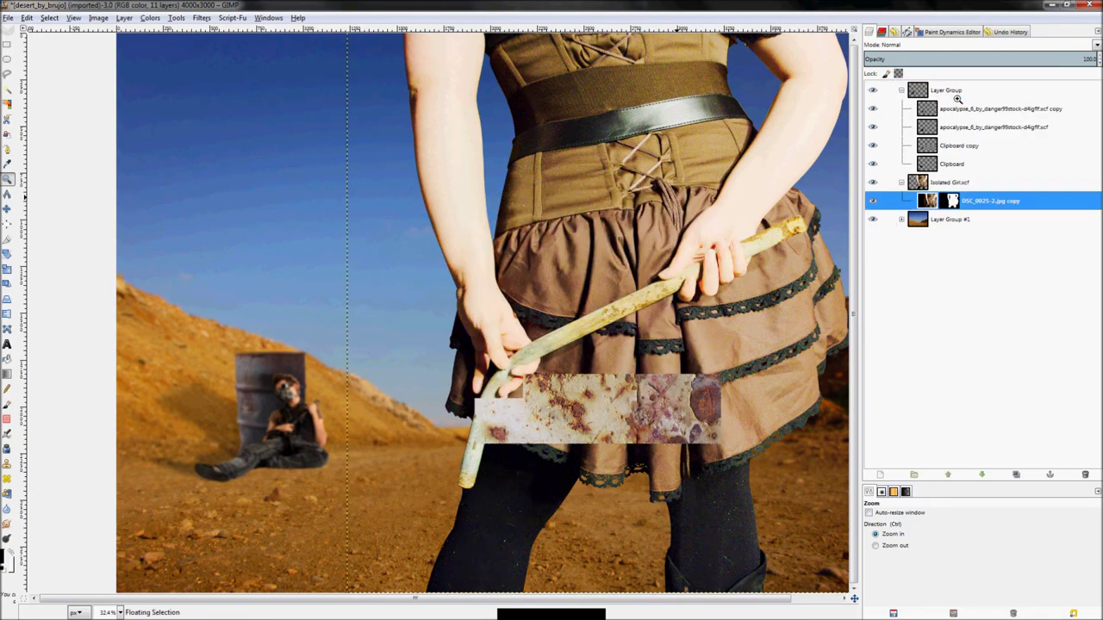
# - Paste the rust texture as a new layer above DSC_0025-2.jpg copy and move it over the woman's right arm
pyautogui.click(33, 18)
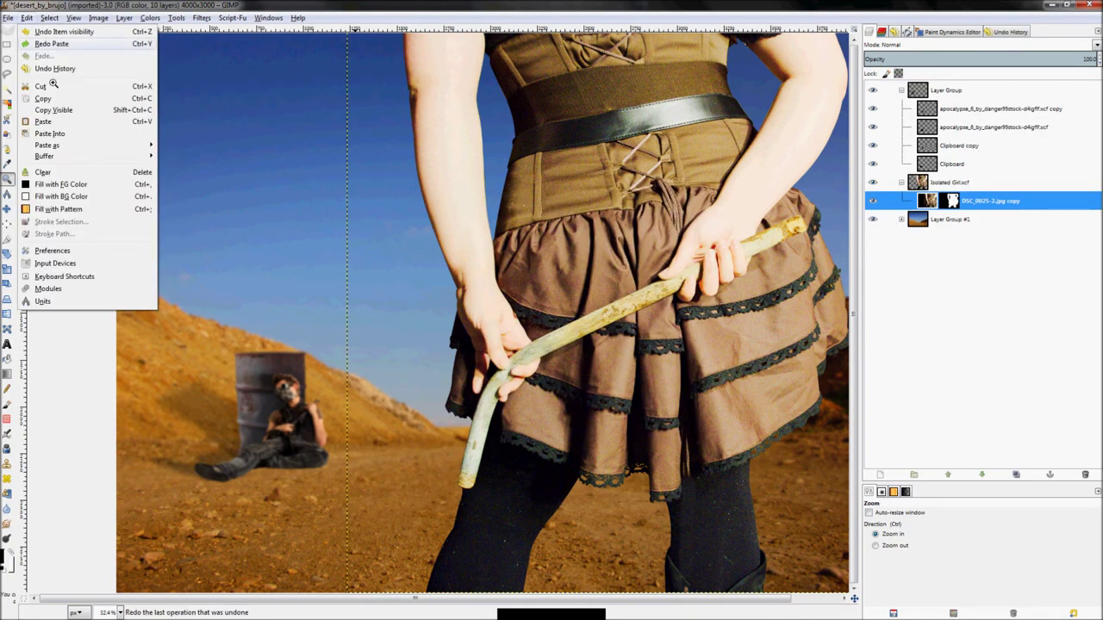
pyautogui.moveTo(65, 147)
pyautogui.click(193, 157)
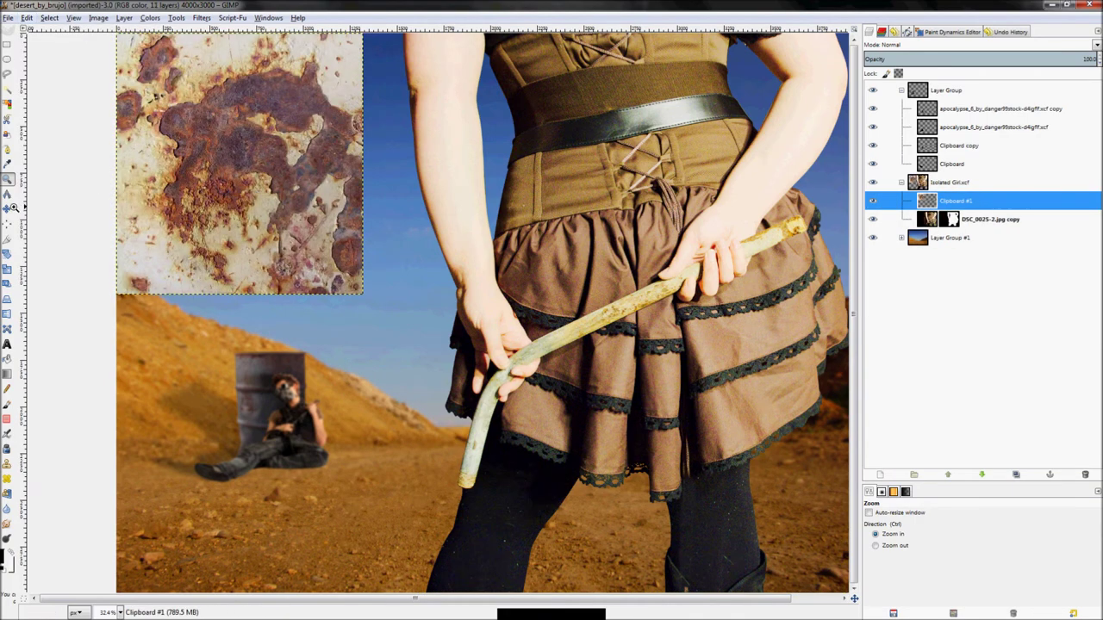
pyautogui.click(8, 208)
pyautogui.moveTo(256, 169); pyautogui.dragTo(788, 102)
pyautogui.scroll(-1, 772, 111)
pyautogui.scroll(1, 738, 119)
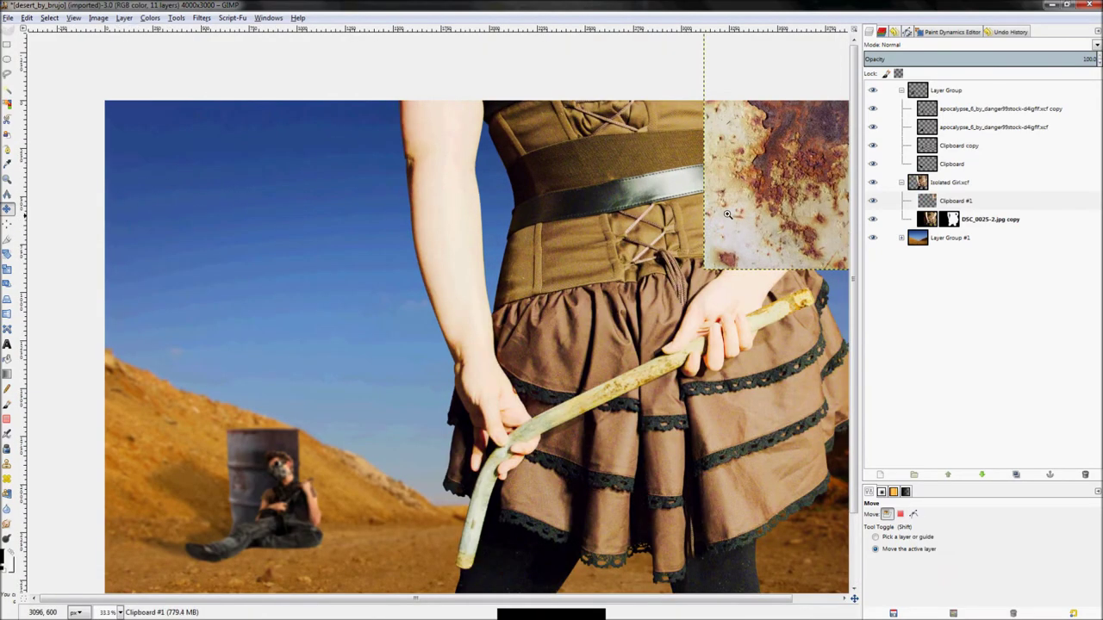
pyautogui.scroll(-1, 722, 147)
pyautogui.scroll(3, 771, 107)
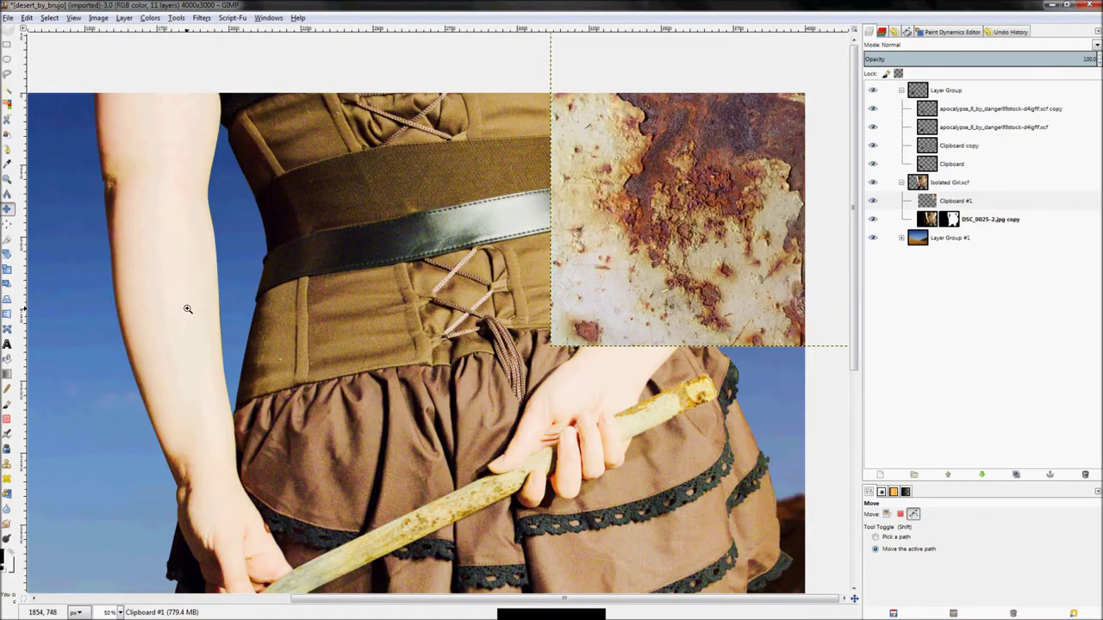
pyautogui.scroll(-1, 187, 308)
# - Compare the Overlay and Burn blend modes on the rust texture layer and settle on Burn
pyautogui.click(963, 45)
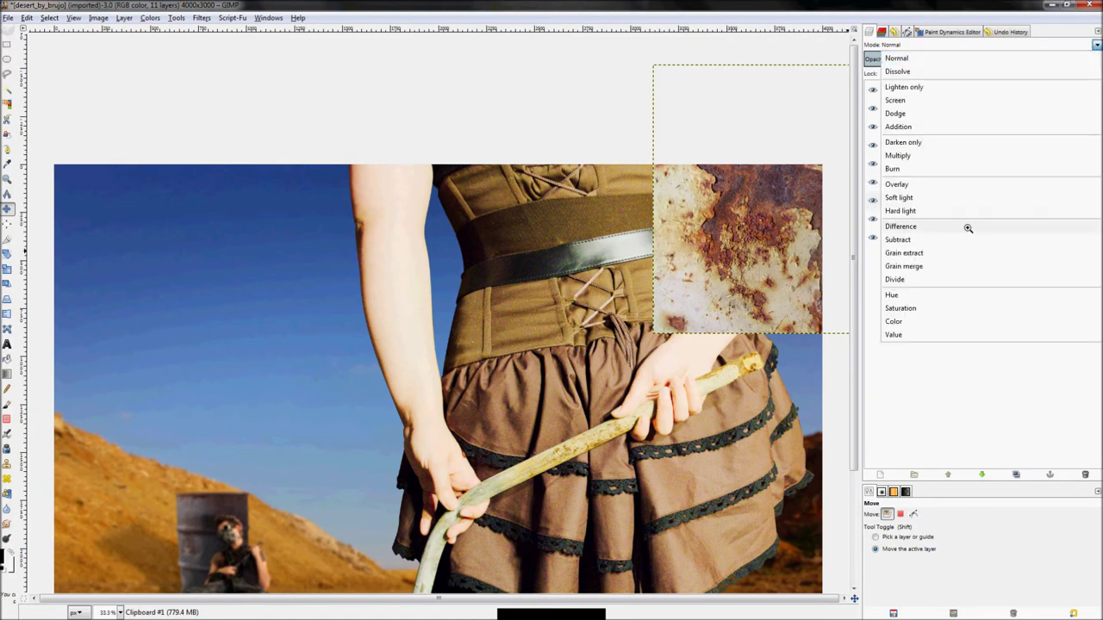
pyautogui.click(966, 184)
pyautogui.scroll(3, 841, 222)
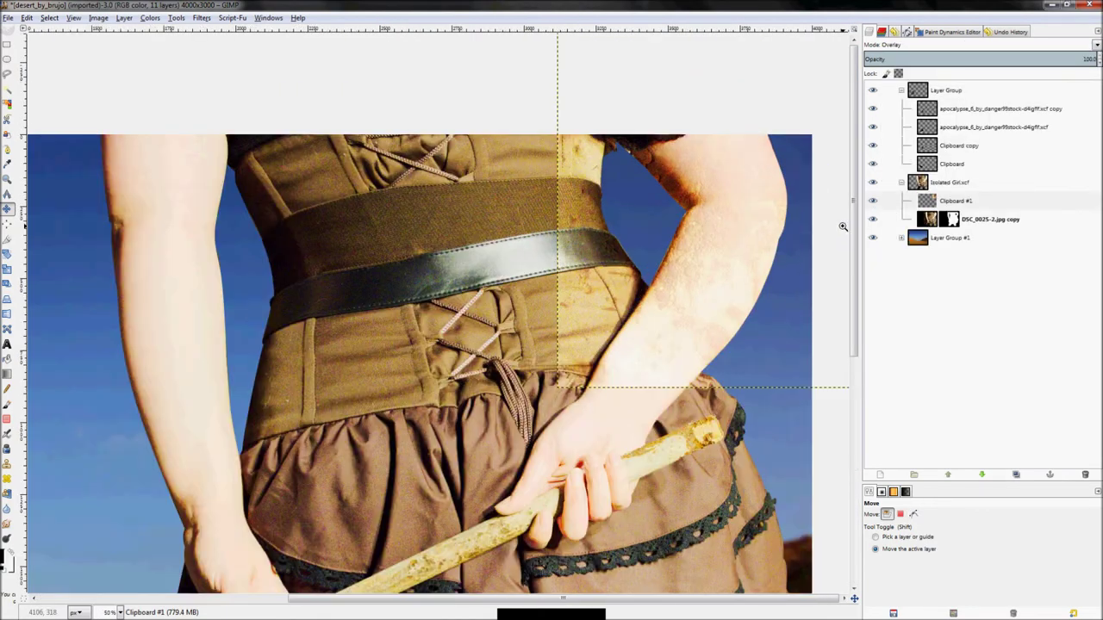
pyautogui.click(905, 45)
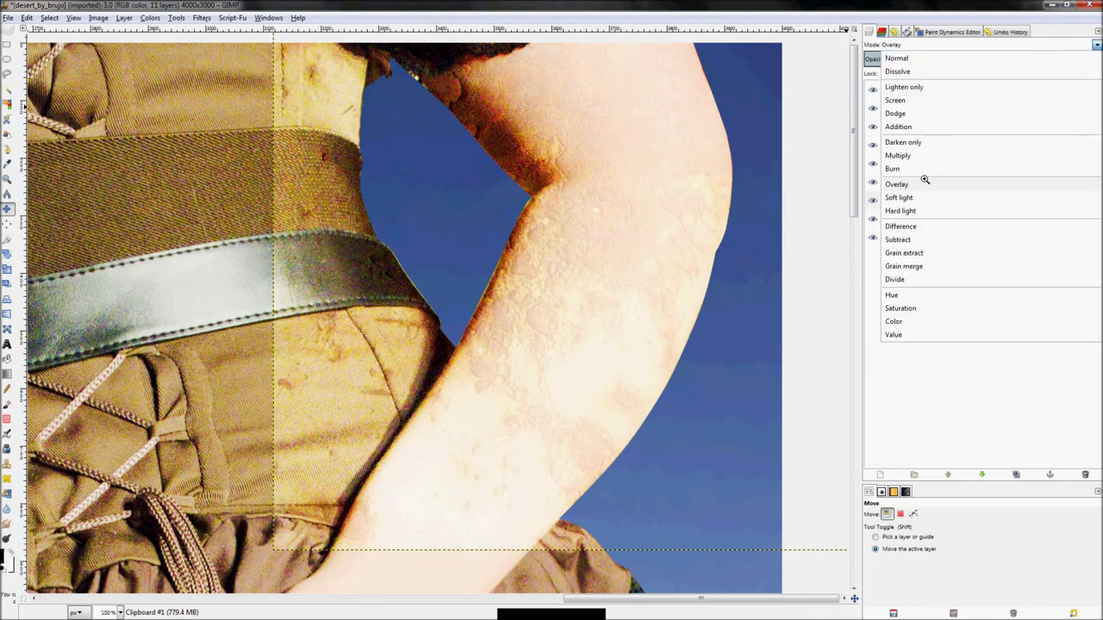
pyautogui.click(922, 169)
pyautogui.scroll(-1, 537, 387)
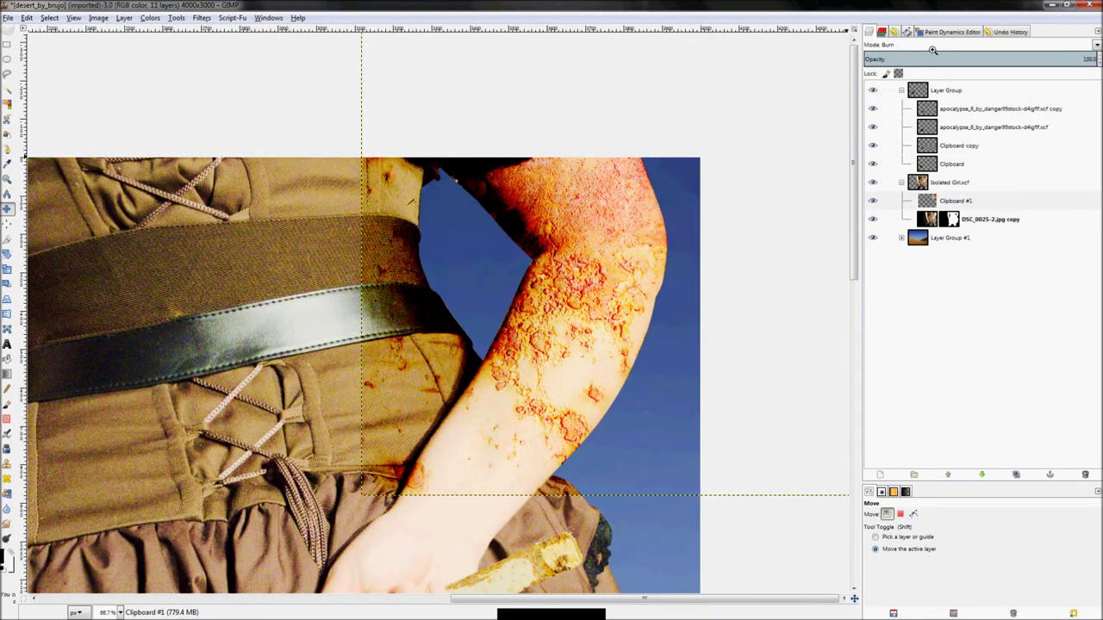
pyautogui.click(944, 43)
pyautogui.click(928, 185)
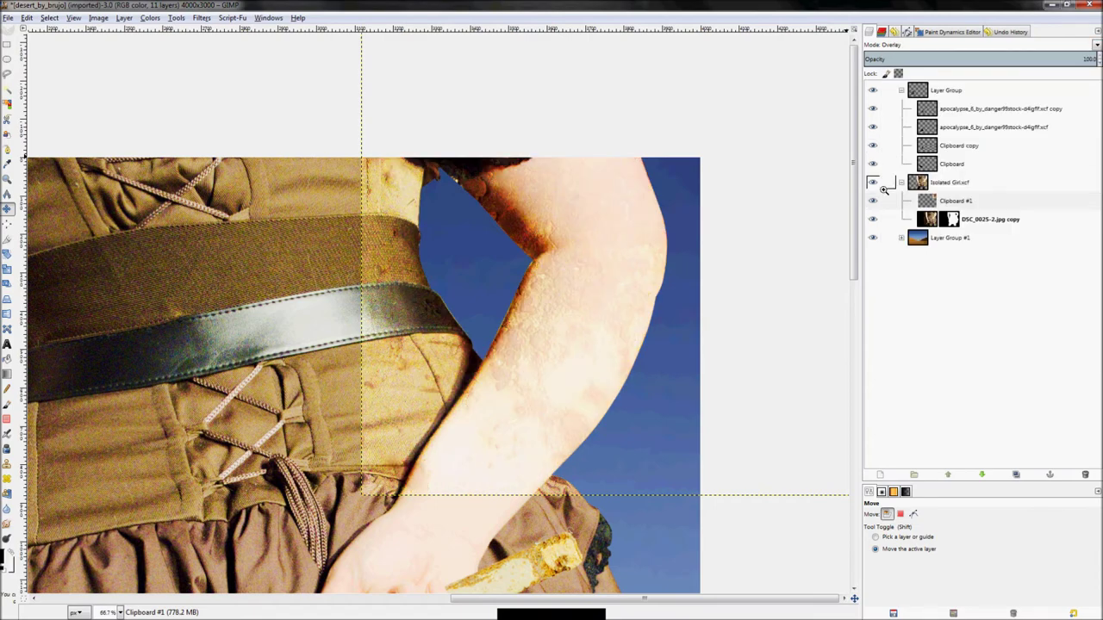
pyautogui.click(943, 46)
pyautogui.click(908, 168)
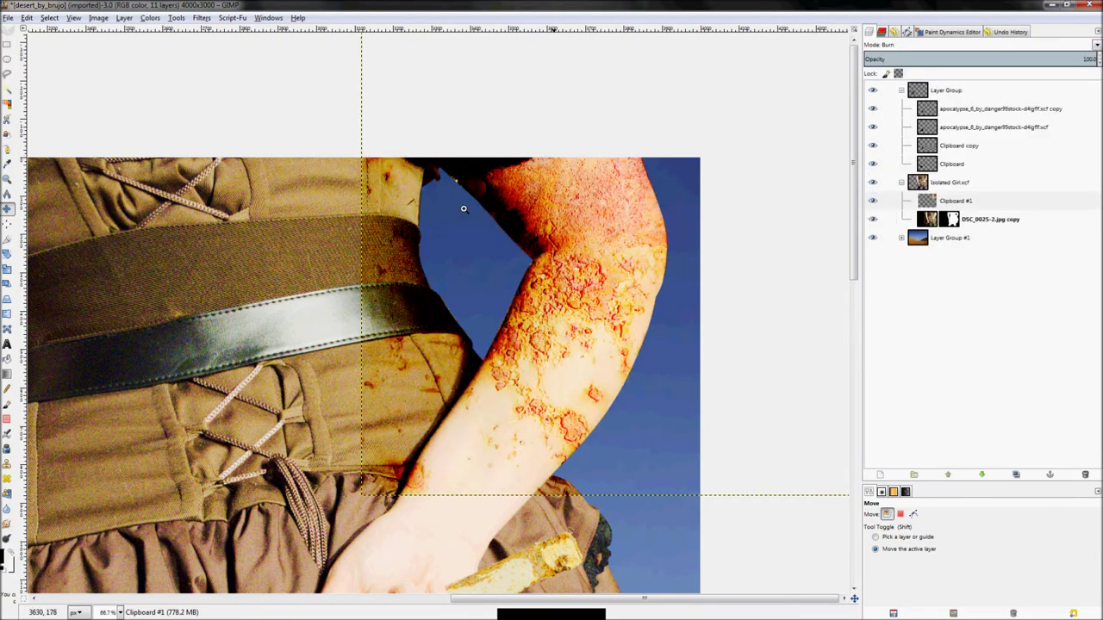
# - Shift the rust texture layer down and left so it covers the woman's right arm down to the hand
pyautogui.moveTo(577, 302); pyautogui.dragTo(553, 344)
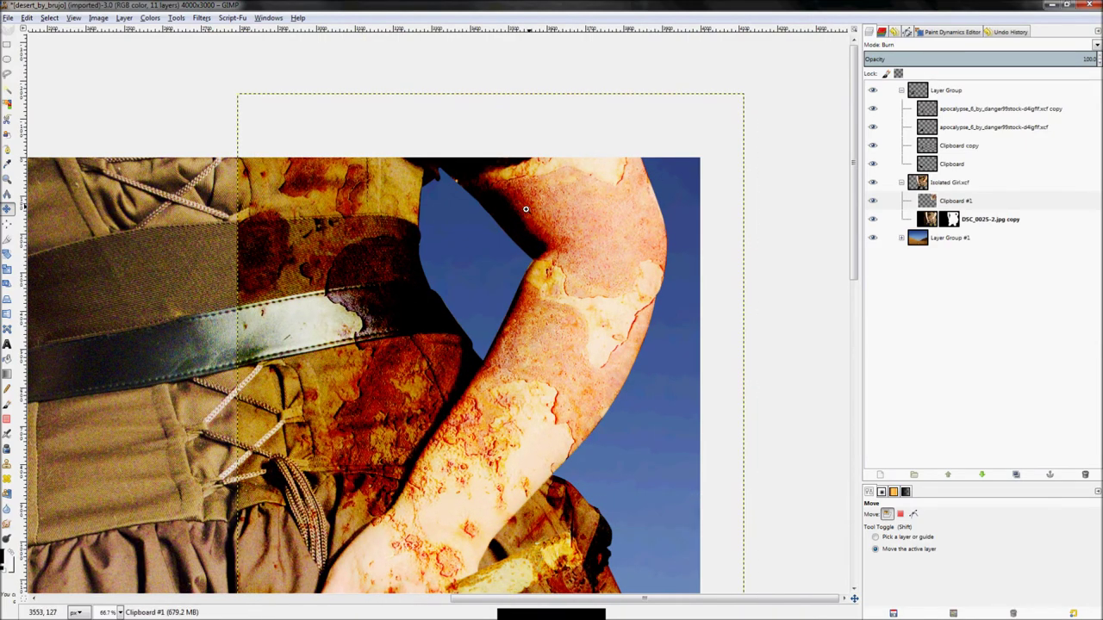
pyautogui.moveTo(550, 283); pyautogui.dragTo(549, 285)
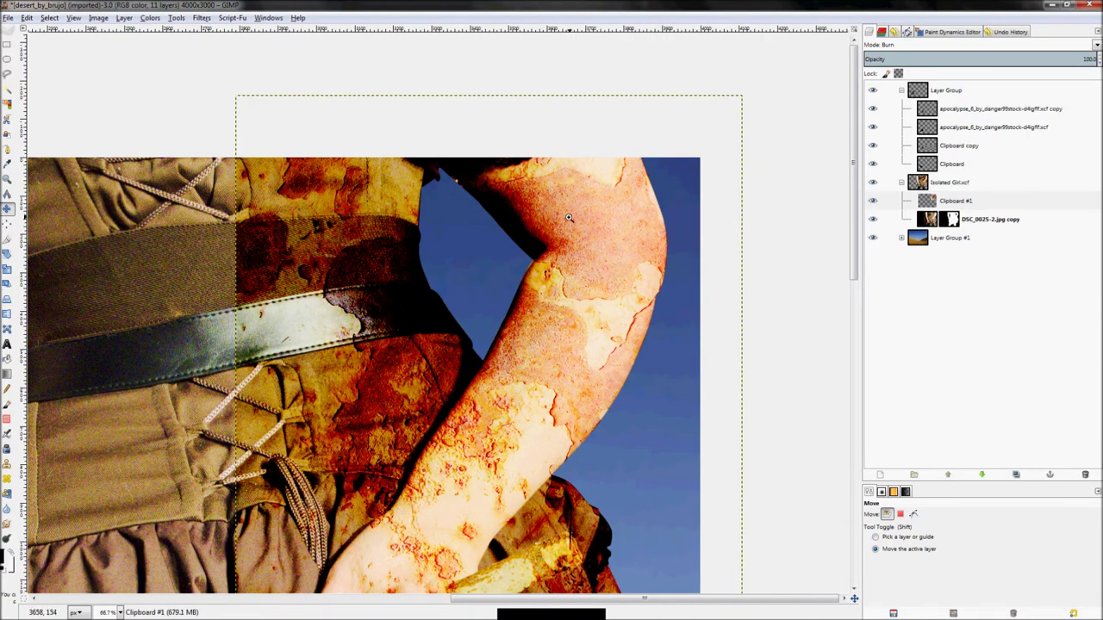
# - Examine how the burned rust texture blends with the arm's skin and spills onto the corset, close up and in the whole composition
pyautogui.scroll(-3, 639, 197)
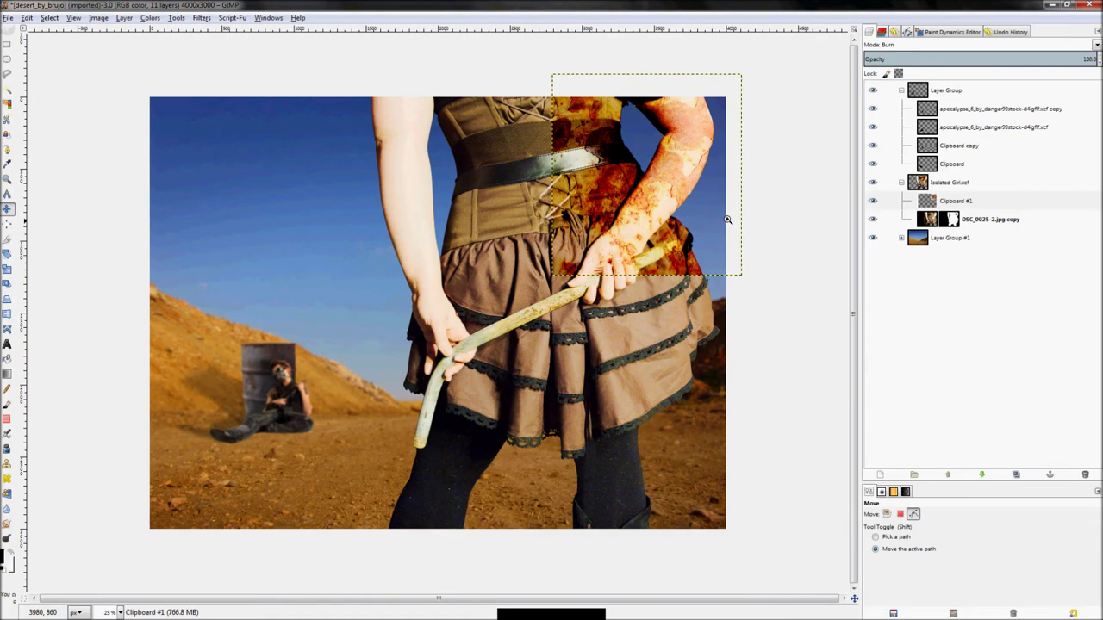
pyautogui.scroll(3, 698, 126)
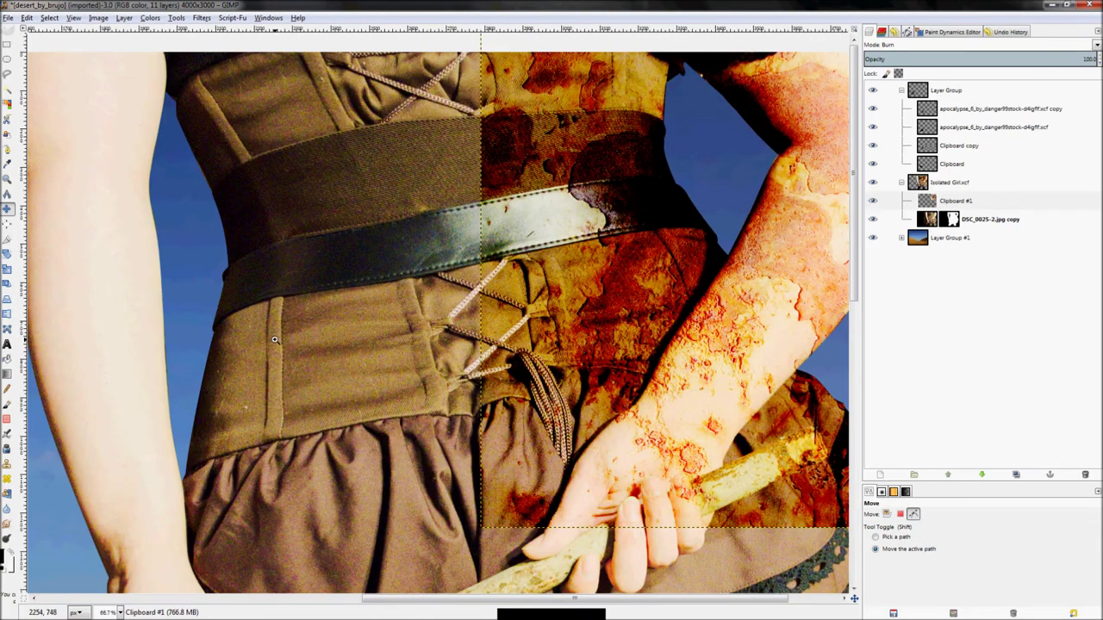
pyautogui.scroll(-1, 698, 126)
pyautogui.rightClick(955, 199)
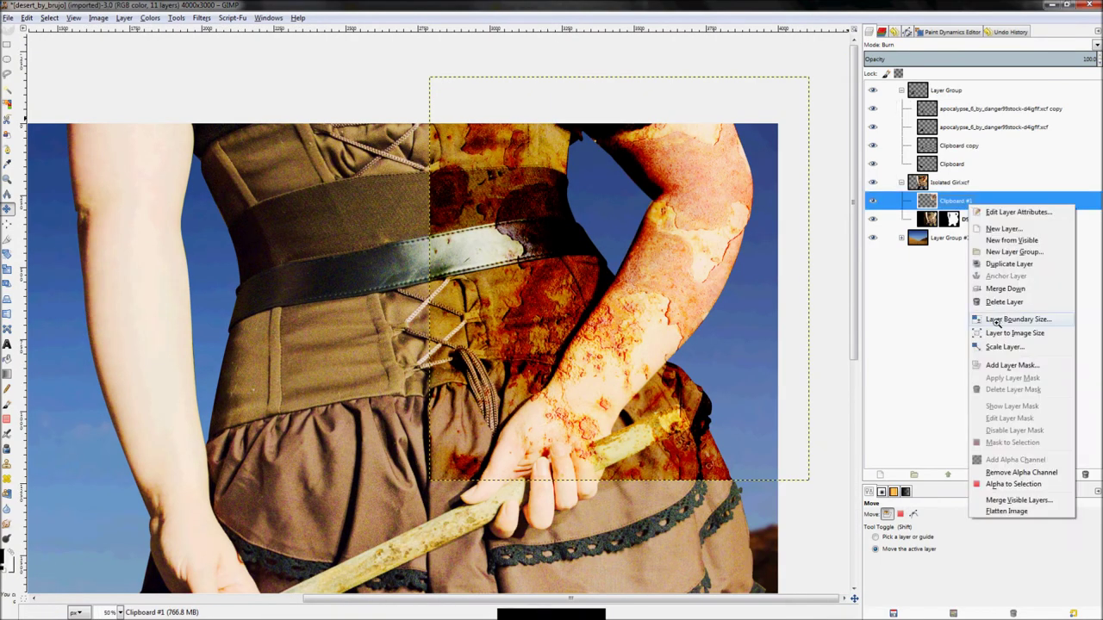
pyautogui.click(598, 164)
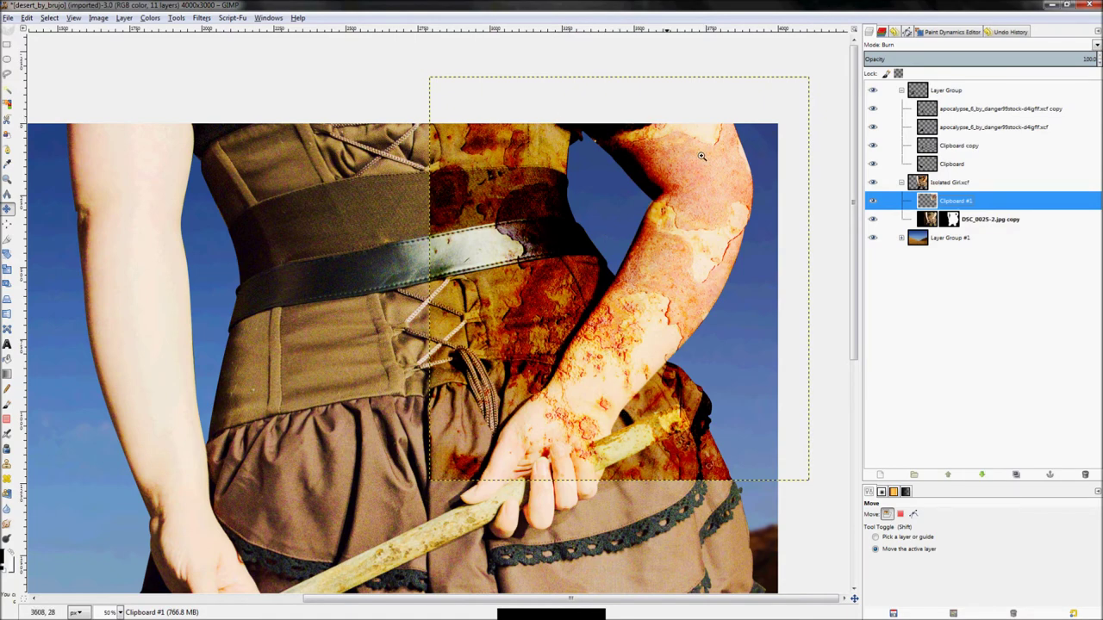
pyautogui.scroll(2, 780, 137)
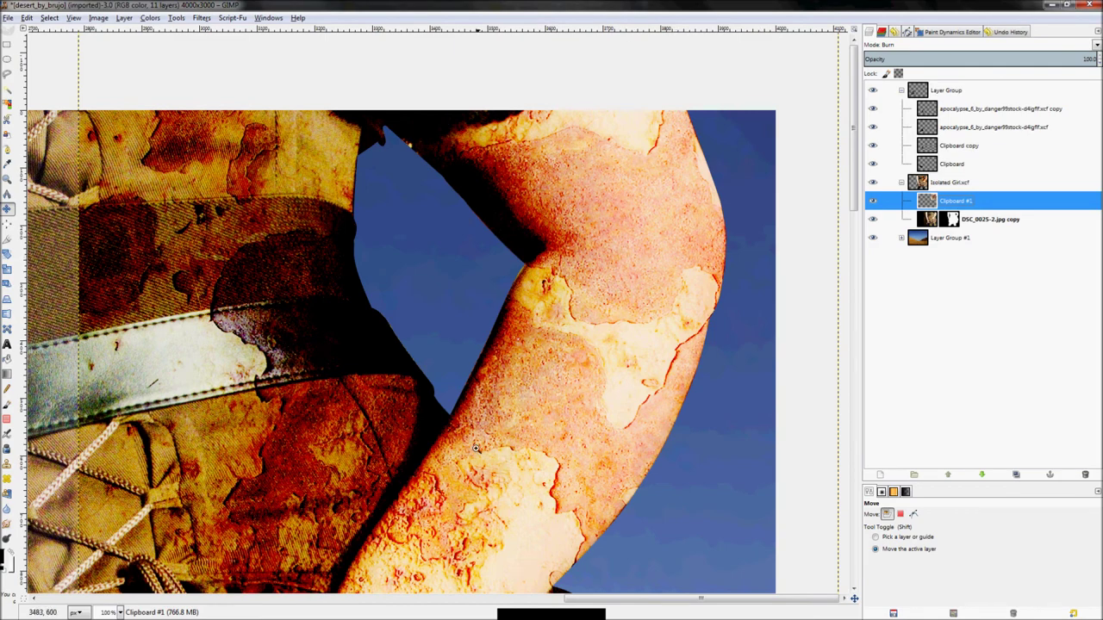
pyautogui.scroll(-2, 762, 247)
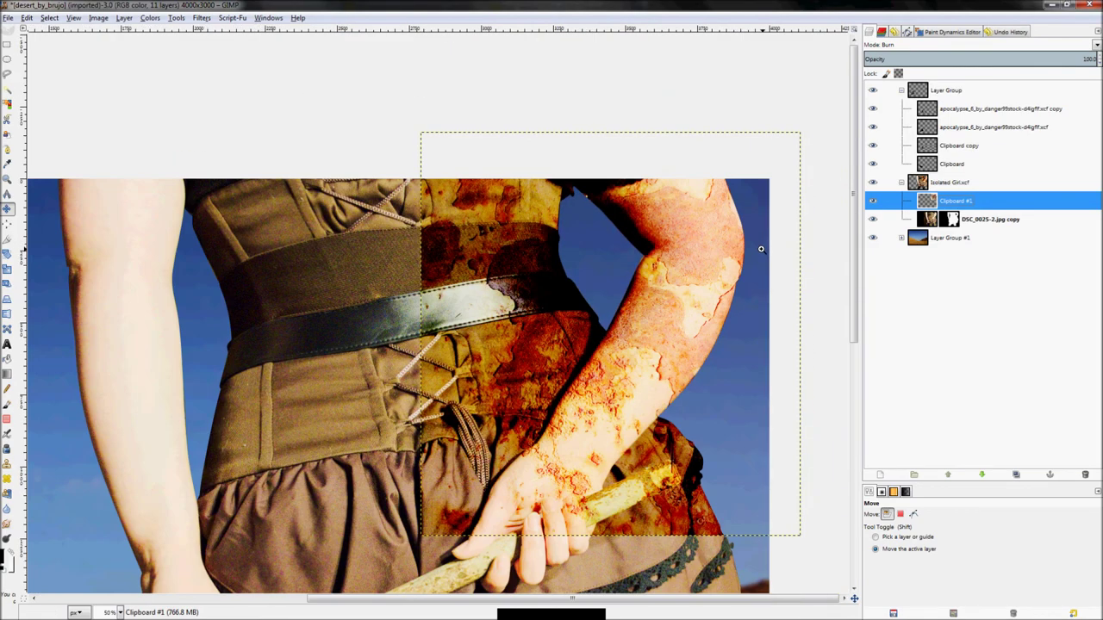
pyautogui.scroll(1, 761, 249)
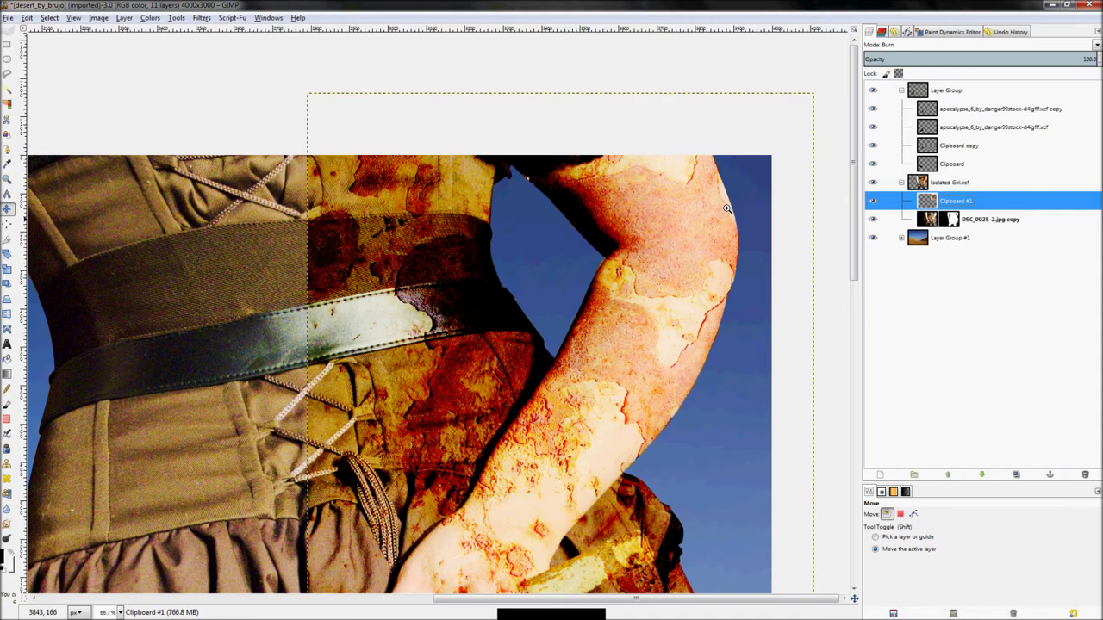
pyautogui.scroll(-1, 738, 195)
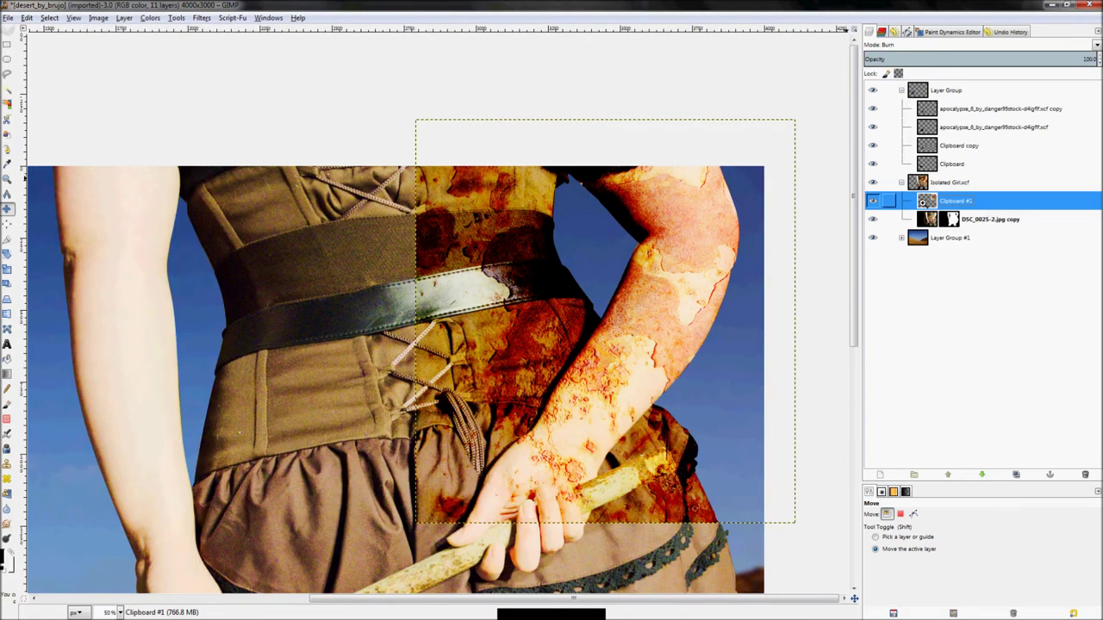
# - Adjust the rust texture layer with Hue-Saturation to hue -38 and saturation -44, comparing it against the original in preview
pyautogui.click(159, 19)
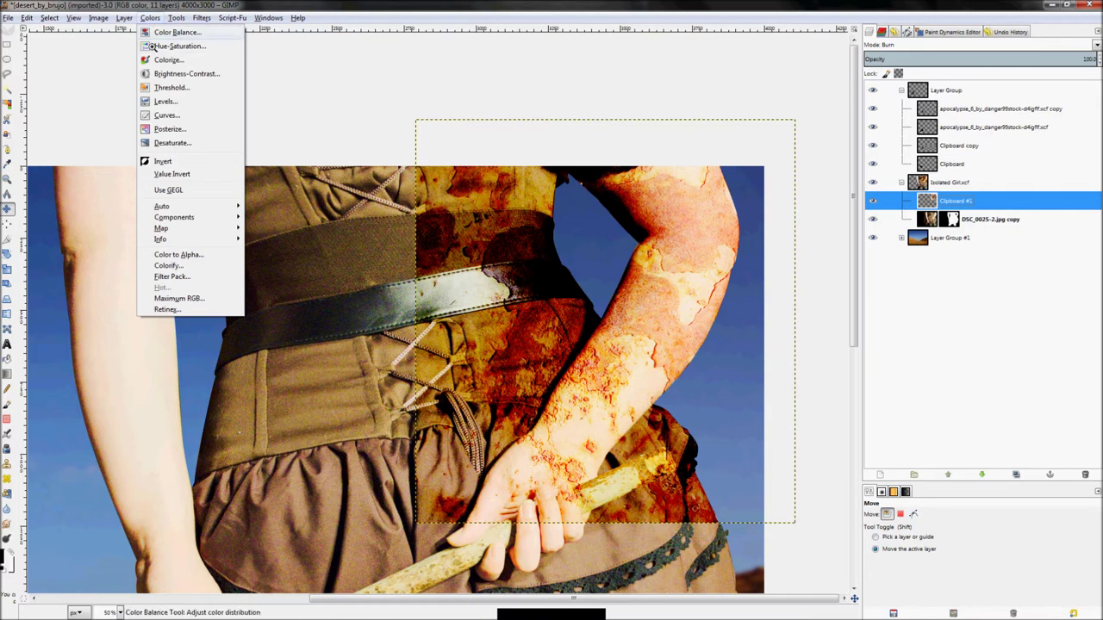
pyautogui.click(160, 45)
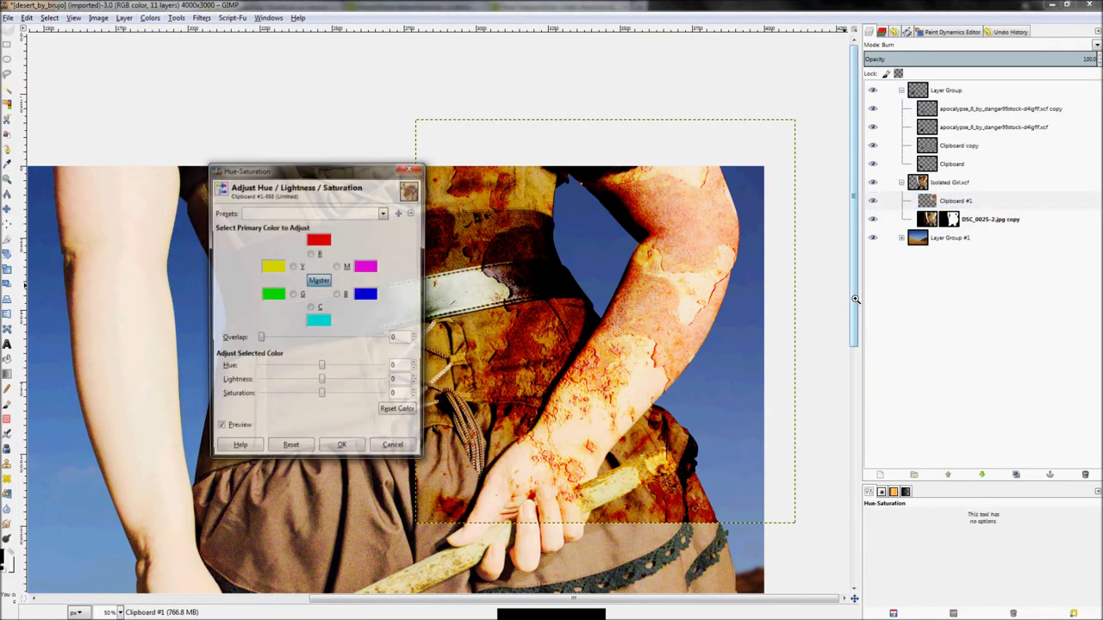
pyautogui.moveTo(319, 395); pyautogui.dragTo(285, 397)
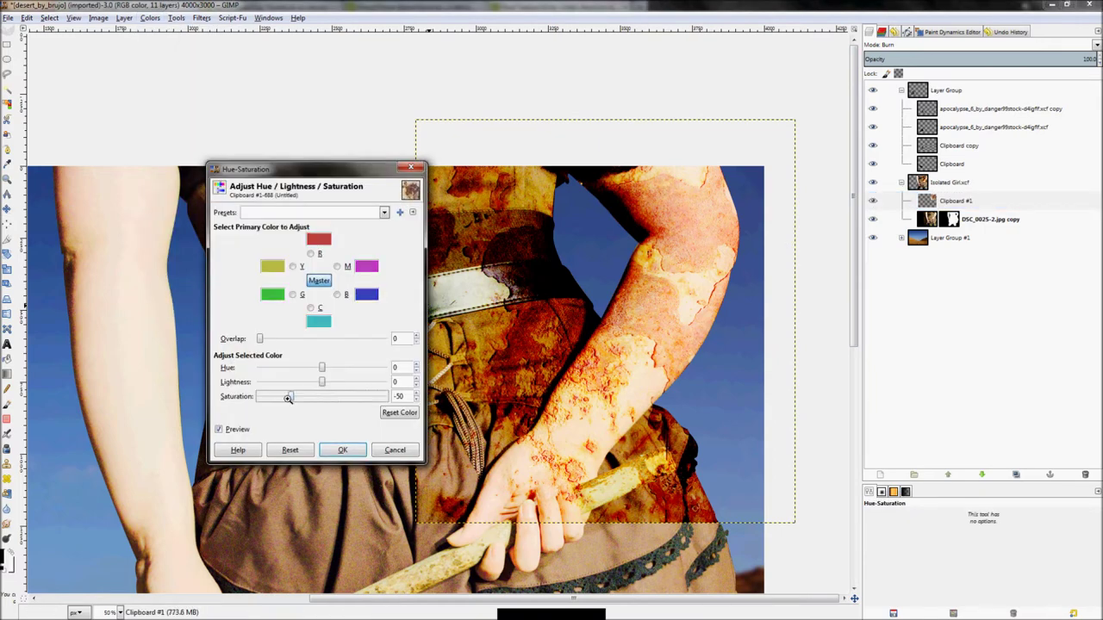
pyautogui.doubleClick(227, 432)
pyautogui.moveTo(283, 398); pyautogui.dragTo(276, 398)
pyautogui.click(238, 429)
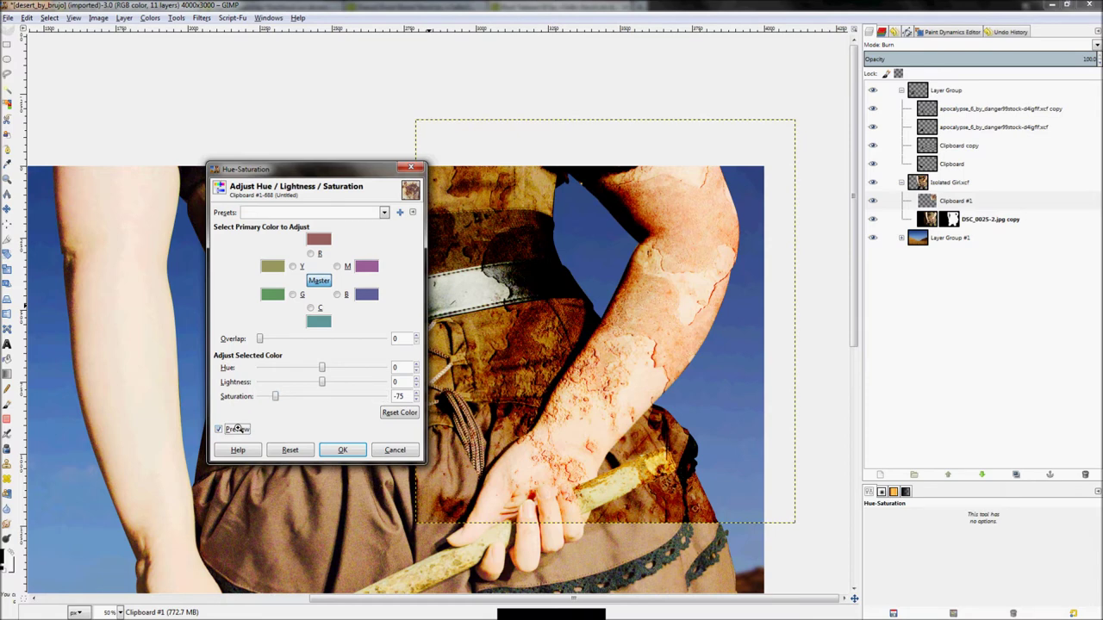
pyautogui.click(238, 429)
pyautogui.moveTo(321, 367); pyautogui.dragTo(302, 367)
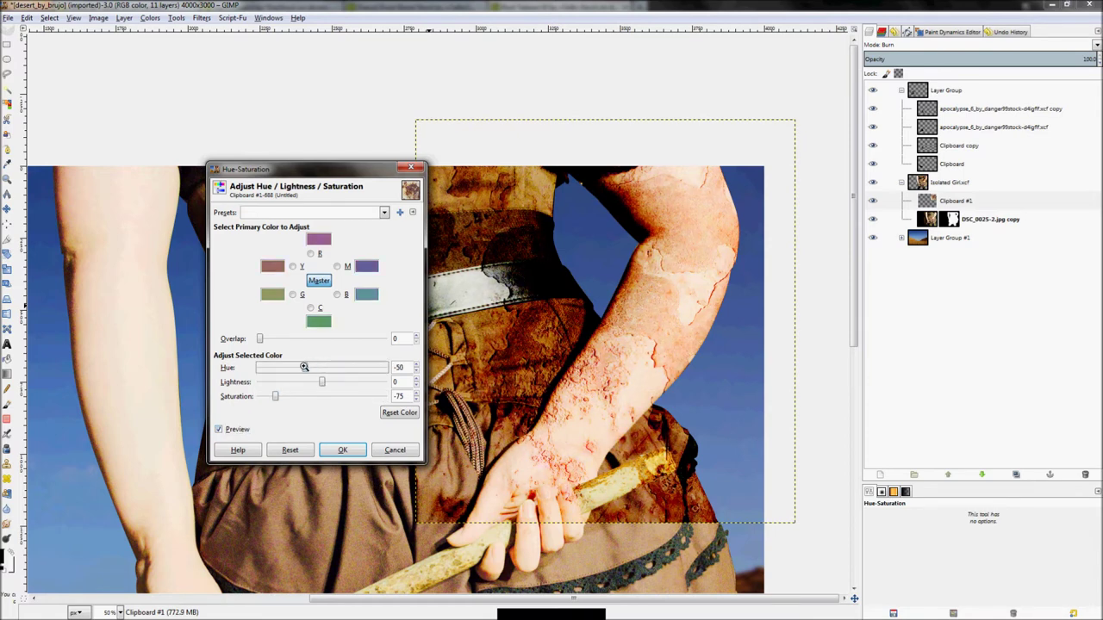
pyautogui.moveTo(274, 397); pyautogui.dragTo(293, 398)
pyautogui.click(230, 429)
pyautogui.click(230, 429)
pyautogui.click(230, 429)
pyautogui.click(230, 429)
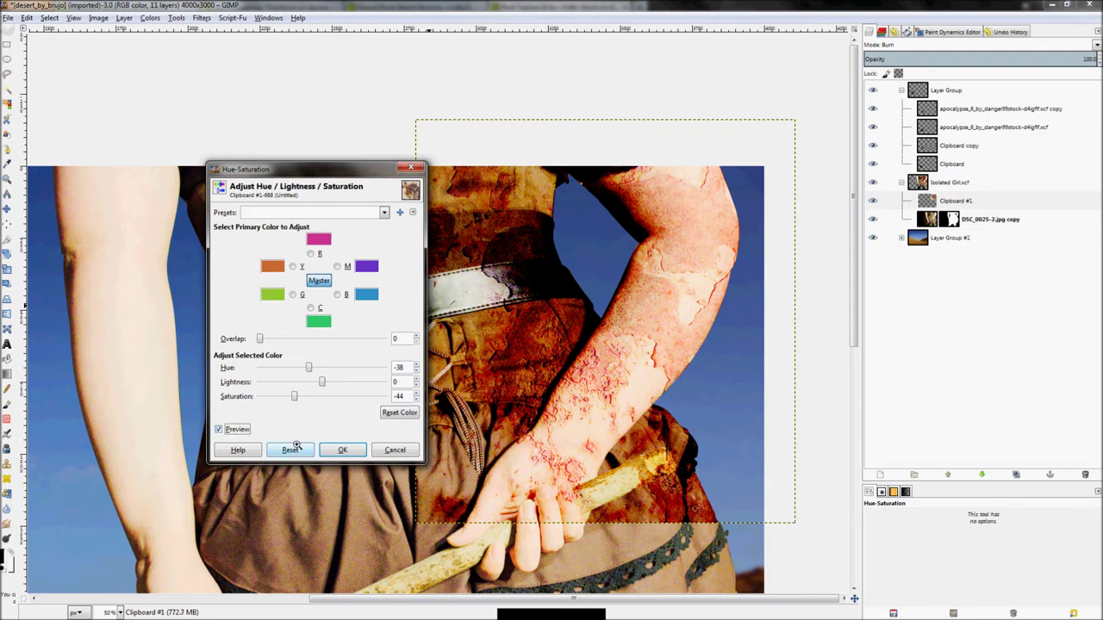
pyautogui.click(342, 450)
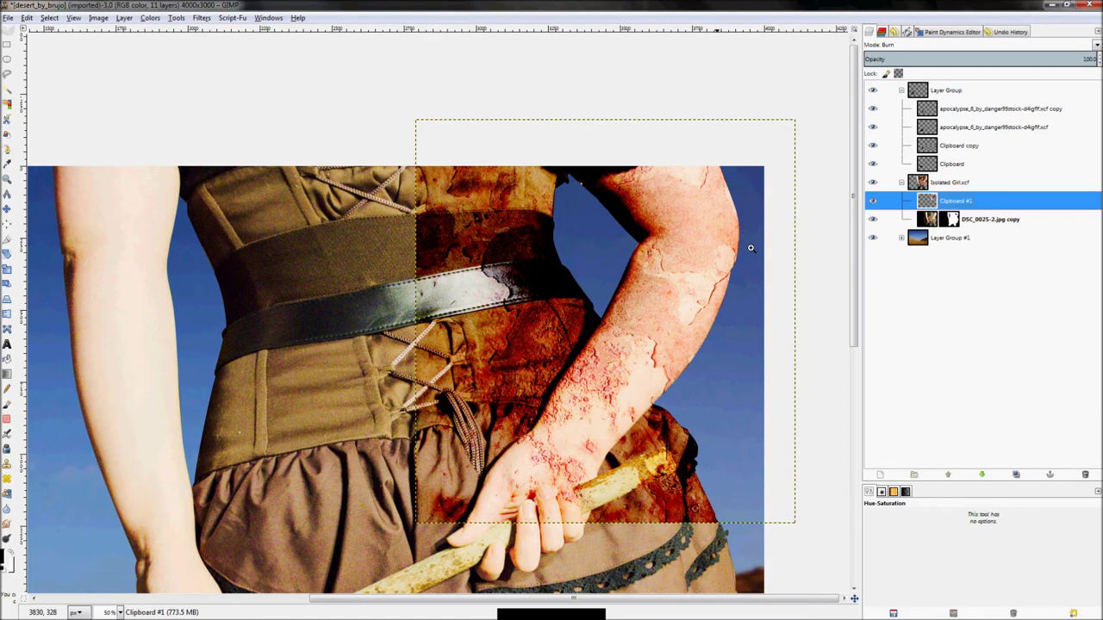
# - Add a white, full-opacity layer mask to the rust texture layer Clipboard #1
pyautogui.rightClick(951, 201)
pyautogui.click(989, 359)
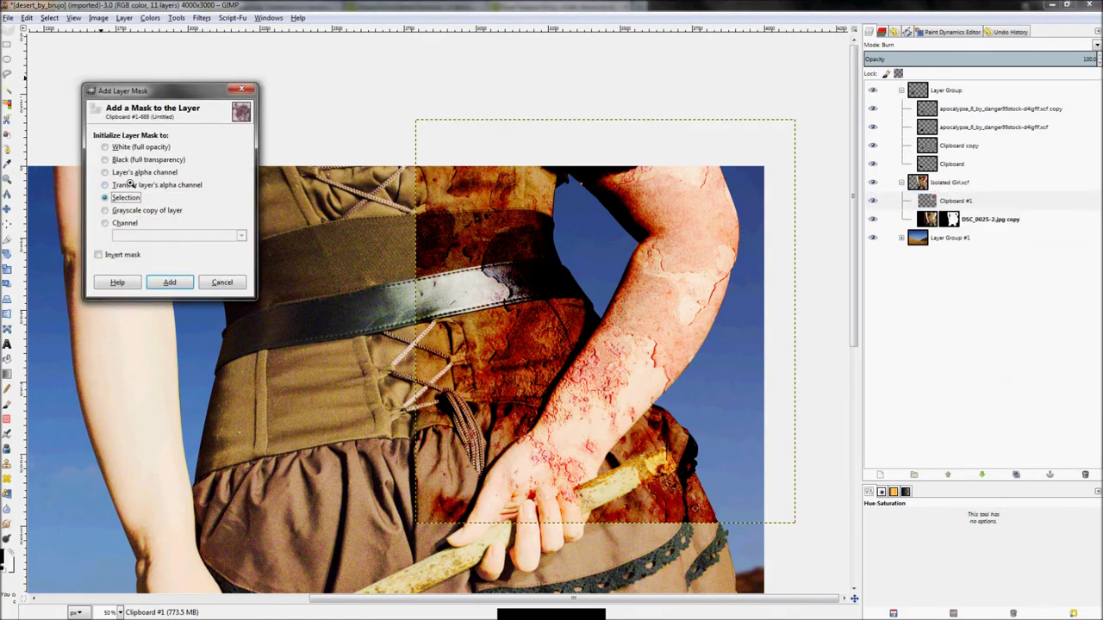
pyautogui.click(147, 148)
pyautogui.click(169, 281)
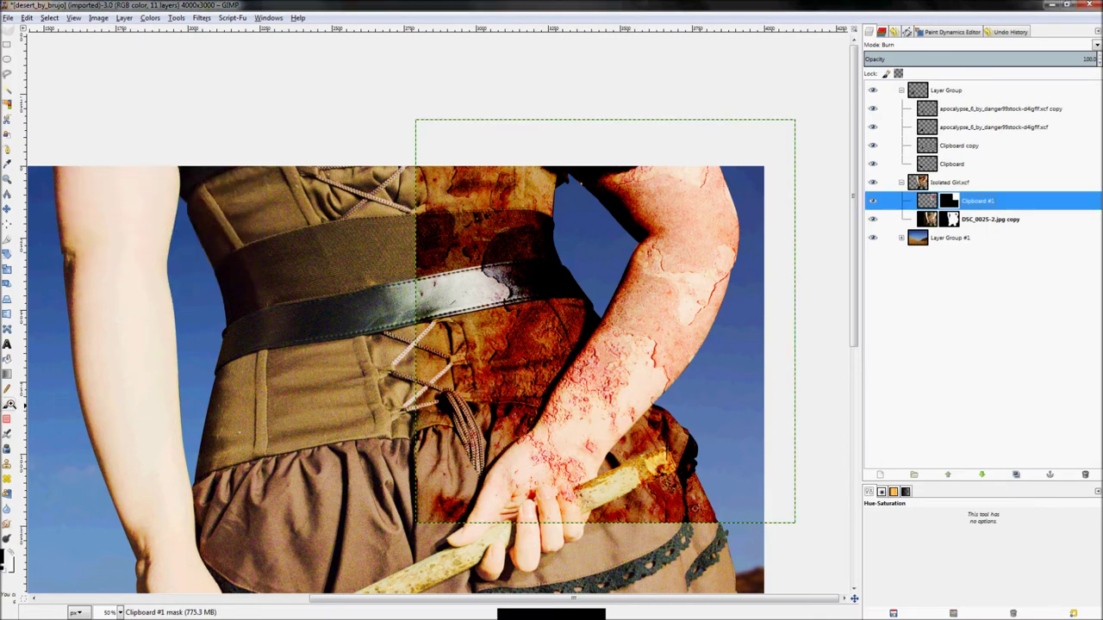
# - Paint black on the texture's mask with a very large soft paintbrush to hide the rust over the corset
pyautogui.press('p')
pyautogui.hotkey('shift', ']')
pyautogui.hotkey('shift', ']')
pyautogui.hotkey('shift', ']')
pyautogui.hotkey('shift', ']')
pyautogui.hotkey('shift', ']')
pyautogui.hotkey('shift', ']')
pyautogui.hotkey('shift', ']')
pyautogui.hotkey('shift', ']')
pyautogui.hotkey('shift', ']')
pyautogui.hotkey('shift', ']')
pyautogui.hotkey('shift', ']')
pyautogui.hotkey('shift', ']')
pyautogui.hotkey('shift', ']')
pyautogui.hotkey('shift', ']')
pyautogui.hotkey('shift', ']')
pyautogui.hotkey('shift', ']')
pyautogui.hotkey('shift', ']')
pyautogui.hotkey('shift', ']')
pyautogui.hotkey('shift', ']')
pyautogui.hotkey('shift', ']')
pyautogui.moveTo(404, 142)
pyautogui.mouseDown()
pyautogui.moveTo(416, 270)
pyautogui.moveTo(434, 295)
pyautogui.moveTo(453, 255)
pyautogui.moveTo(469, 256)
pyautogui.moveTo(503, 205)
pyautogui.moveTo(526, 126)
pyautogui.moveTo(534, 153)
pyautogui.moveTo(509, 285)
pyautogui.moveTo(543, 388)
pyautogui.moveTo(448, 370)
pyautogui.mouseUp()
# - Mask out the rust over the skirt, hand and lower forearm with the soft paintbrush at size 439
pyautogui.hotkey('shift', '[')
pyautogui.hotkey('shift', '[')
pyautogui.hotkey('shift', '[')
pyautogui.hotkey('shift', '[')
pyautogui.hotkey('shift', '[')
pyautogui.hotkey('shift', '[')
pyautogui.hotkey('shift', '[')
pyautogui.hotkey('shift', '[')
pyautogui.hotkey('shift', '[')
pyautogui.hotkey('shift', '[')
pyautogui.hotkey('shift', '[')
pyautogui.hotkey('shift', '[')
pyautogui.hotkey('shift', '[')
pyautogui.hotkey('shift', '[')
pyautogui.press(']')
pyautogui.press(']')
pyautogui.press(']')
pyautogui.press(']')
pyautogui.press(']')
pyautogui.press(']')
pyautogui.press(']')
pyautogui.press(']')
pyautogui.press(']')
pyautogui.press(']')
pyautogui.press(']')
pyautogui.press(']')
pyautogui.press(']')
pyautogui.moveTo(560, 332)
pyautogui.mouseDown()
pyautogui.moveTo(543, 448)
pyautogui.moveTo(439, 500)
pyautogui.moveTo(604, 491)
pyautogui.moveTo(734, 504)
pyautogui.moveTo(637, 414)
pyautogui.moveTo(604, 353)
pyautogui.moveTo(599, 401)
pyautogui.moveTo(537, 373)
pyautogui.mouseUp()
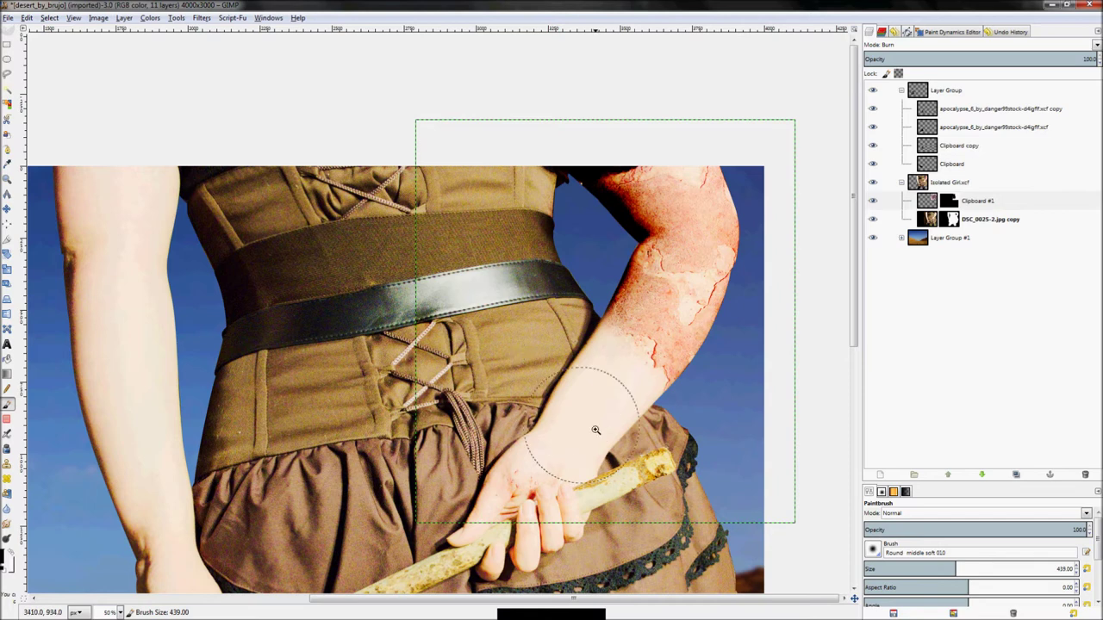
# - Try touching up the texture's mask around the arm with the paintbrush at size 179, swapping the paint colour
pyautogui.press('[')
pyautogui.press('[')
pyautogui.press('[')
pyautogui.press('[')
pyautogui.press('[')
pyautogui.press('[')
pyautogui.press('[')
pyautogui.press('[')
pyautogui.press('[')
pyautogui.press('[')
pyautogui.press('[')
pyautogui.press('[')
pyautogui.press('[')
pyautogui.press('[')
pyautogui.press('[')
pyautogui.press('[')
pyautogui.press('[')
pyautogui.press('[')
pyautogui.press('[')
pyautogui.press('[')
pyautogui.press('[')
pyautogui.press('[')
pyautogui.press('[')
pyautogui.press('[')
pyautogui.press('[')
pyautogui.press('[')
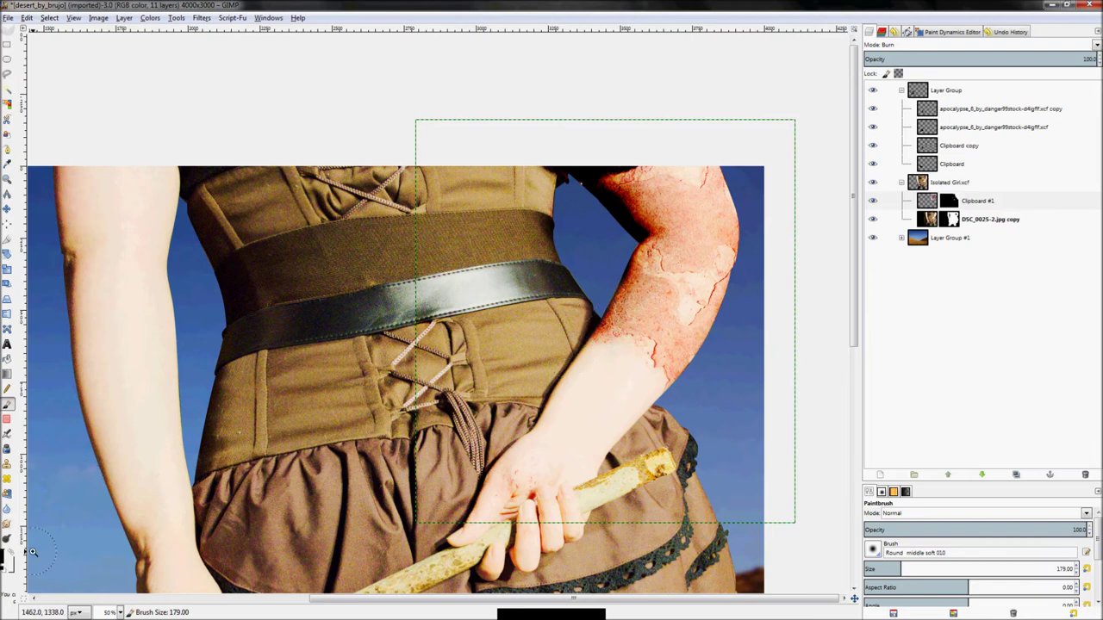
pyautogui.click(6, 564)
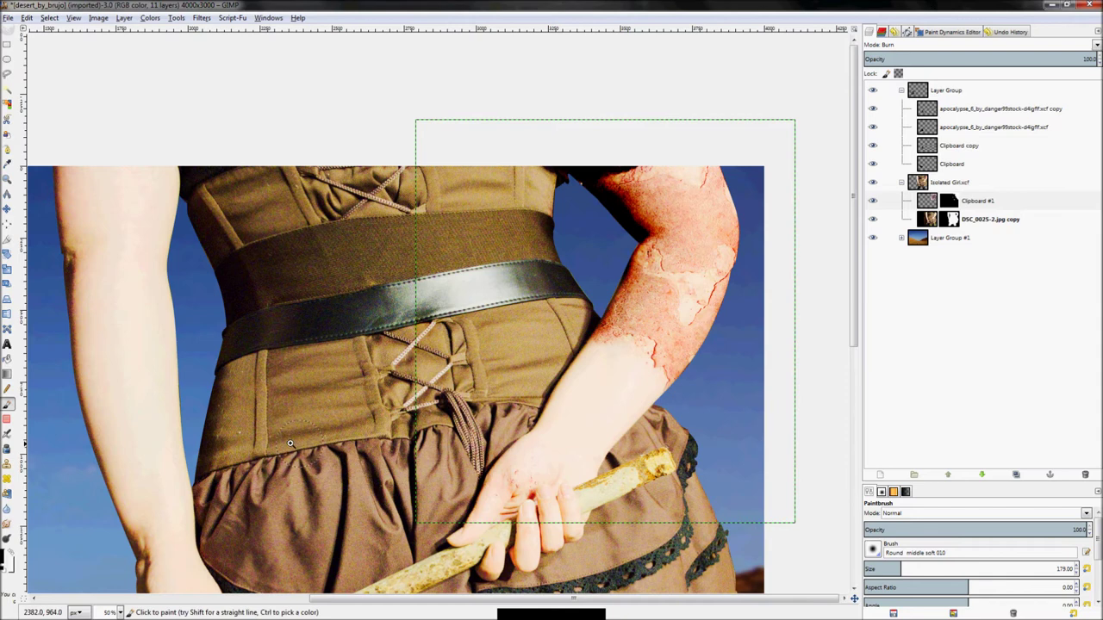
pyautogui.moveTo(627, 244)
pyautogui.mouseDown()
pyautogui.moveTo(660, 211)
pyautogui.moveTo(614, 185)
pyautogui.mouseUp()
pyautogui.hotkey('ctrl', 'z')
pyautogui.press('x')
pyautogui.moveTo(580, 369)
pyautogui.mouseDown()
pyautogui.moveTo(538, 444)
pyautogui.moveTo(476, 313)
pyautogui.mouseUp()
pyautogui.hotkey('ctrl', 'z')
# - Toggle the Isolated Girl.xcf group and the DSC_0025-2.jpg copy layer to check which areas the masked texture covers
pyautogui.scroll(2, 825, 302)
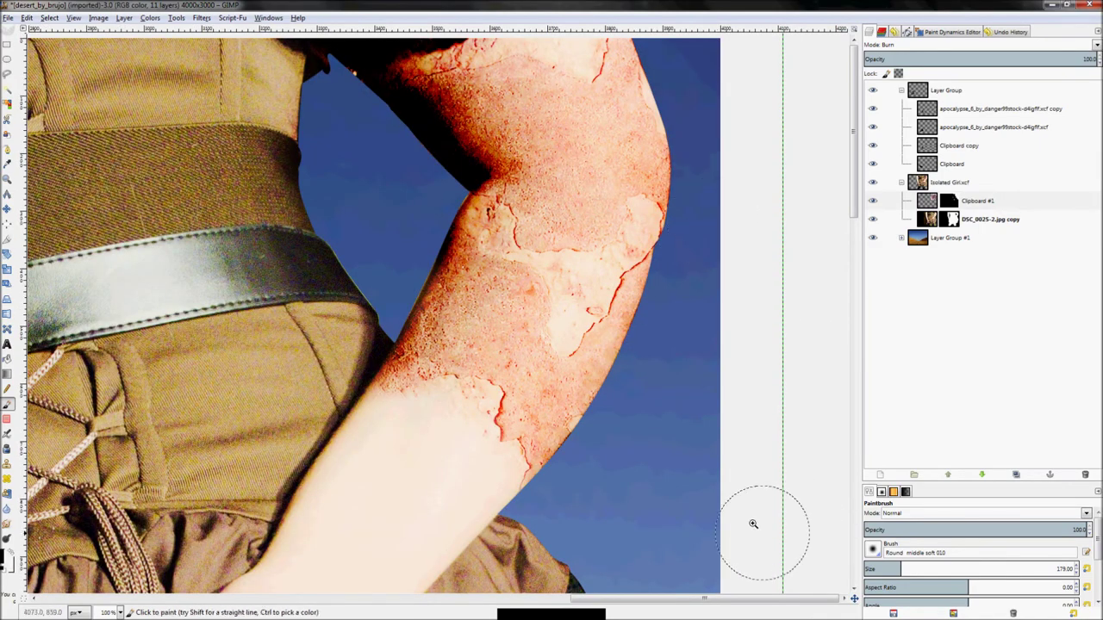
pyautogui.scroll(-1, 729, 499)
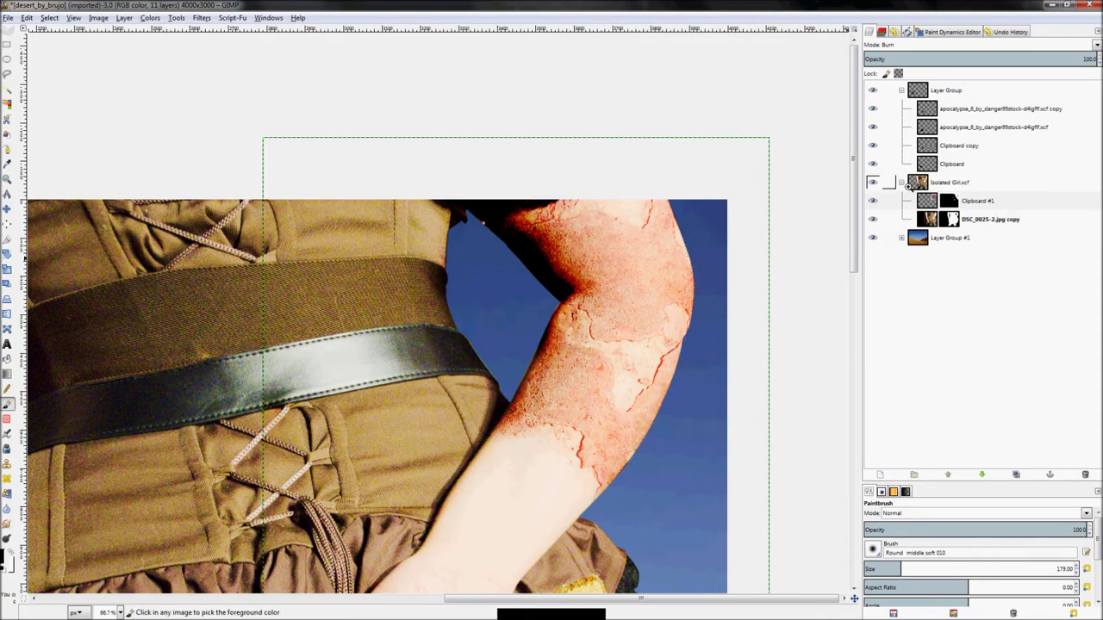
pyautogui.click(873, 184)
pyautogui.click(873, 184)
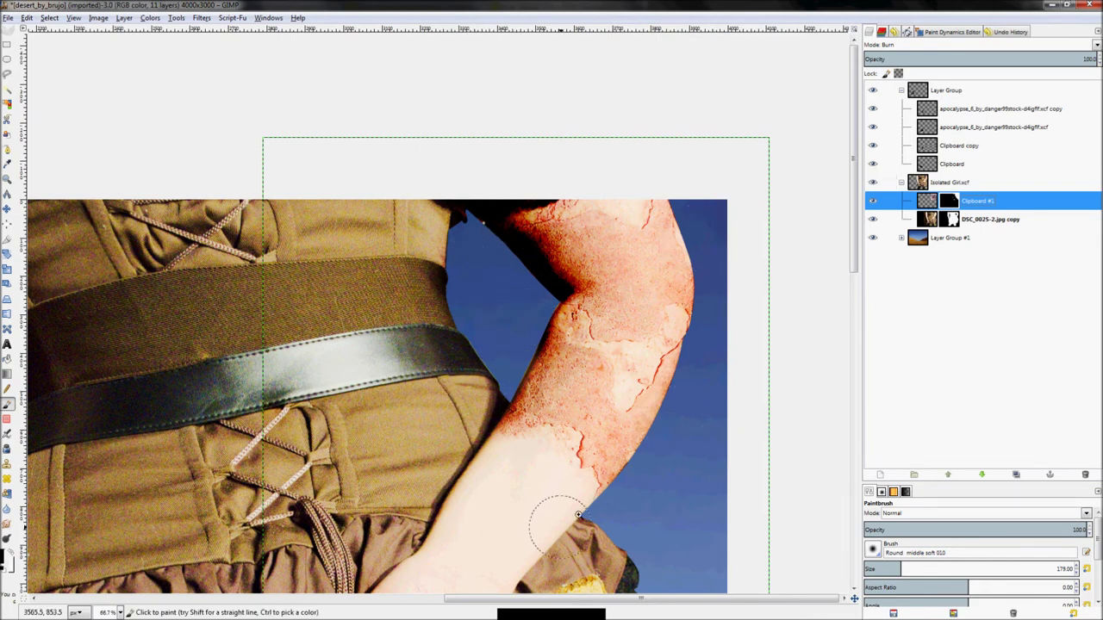
pyautogui.click(950, 200)
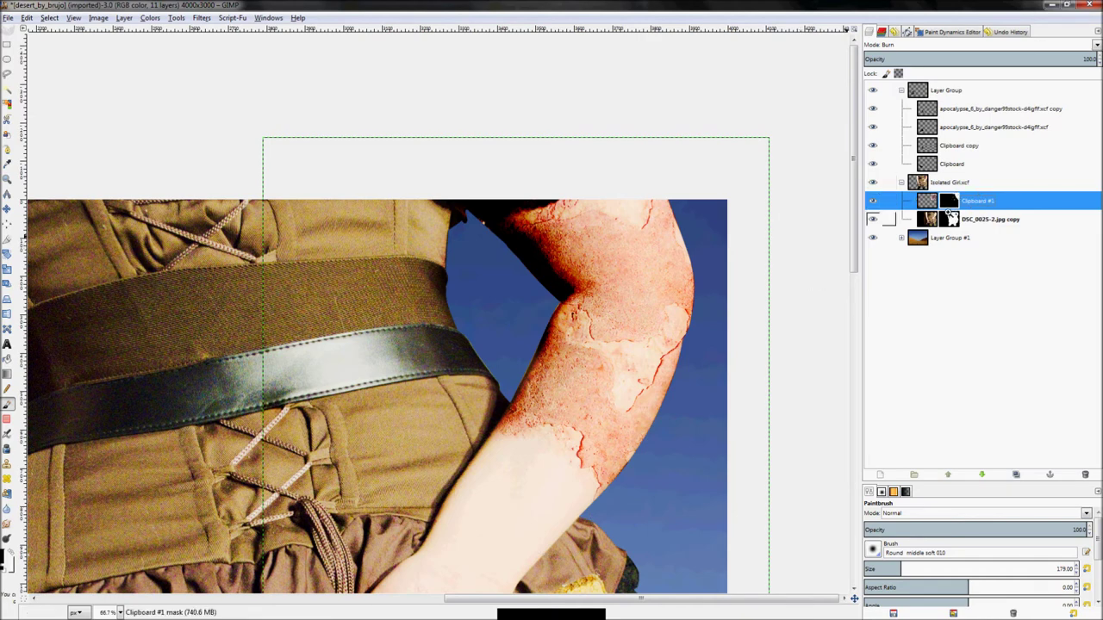
pyautogui.click(872, 219)
pyautogui.click(872, 219)
pyautogui.click(872, 219)
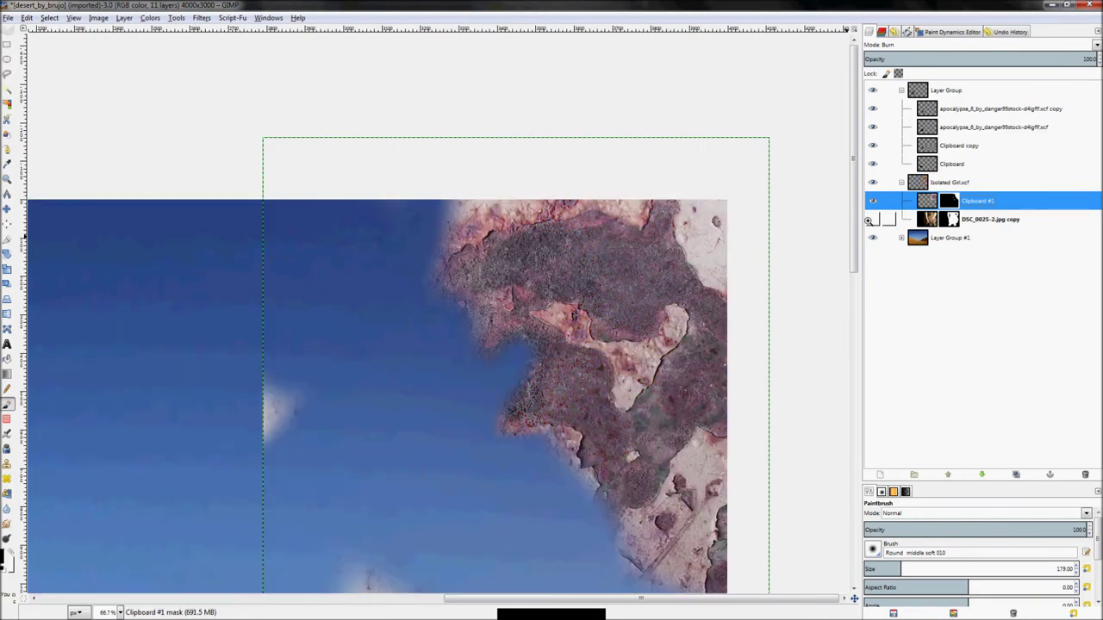
pyautogui.press('-')
pyautogui.press('-')
pyautogui.press('-')
pyautogui.click(872, 219)
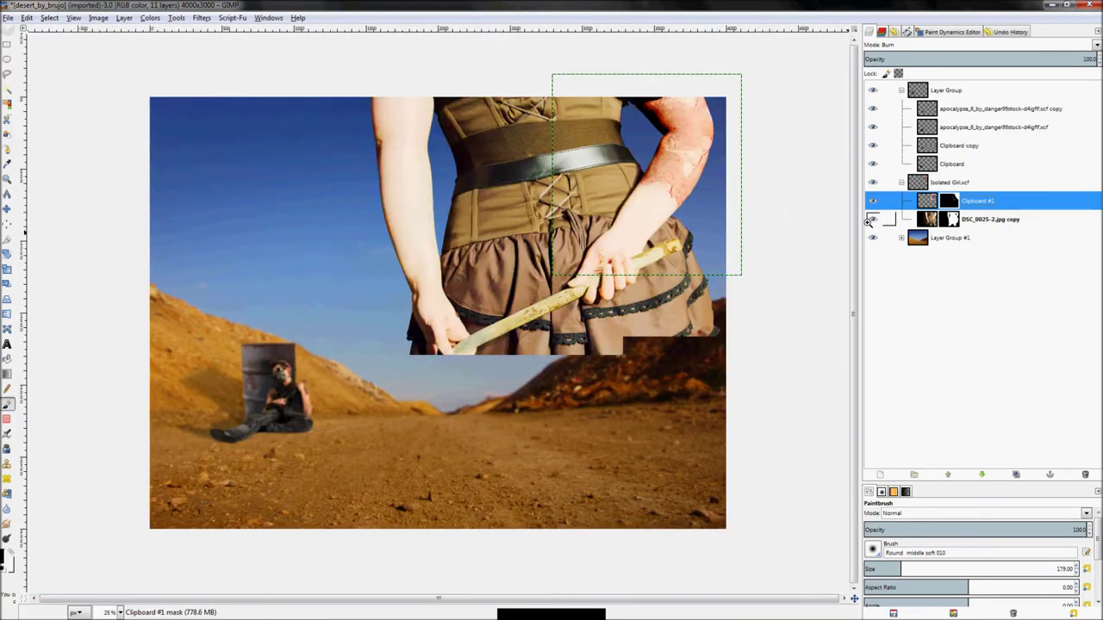
pyautogui.click(870, 220)
pyautogui.click(870, 221)
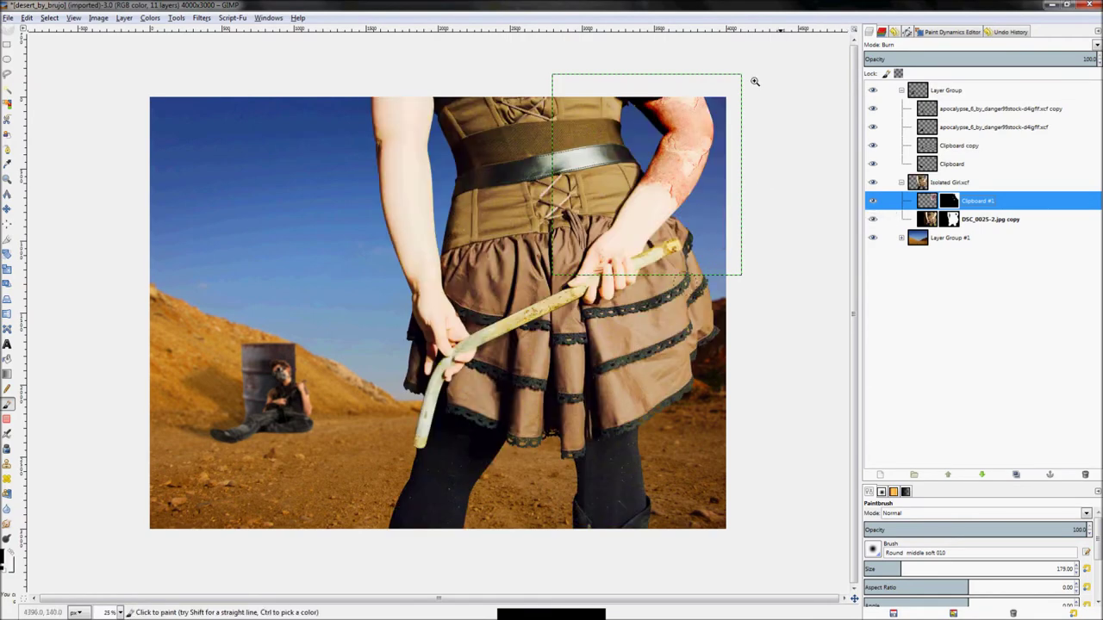
# - Inspect the masked rust texture on the elbow close up and in the whole composition, toggling the texture layer
pyautogui.scroll(2, 797, 122)
pyautogui.scroll(3, 826, 104)
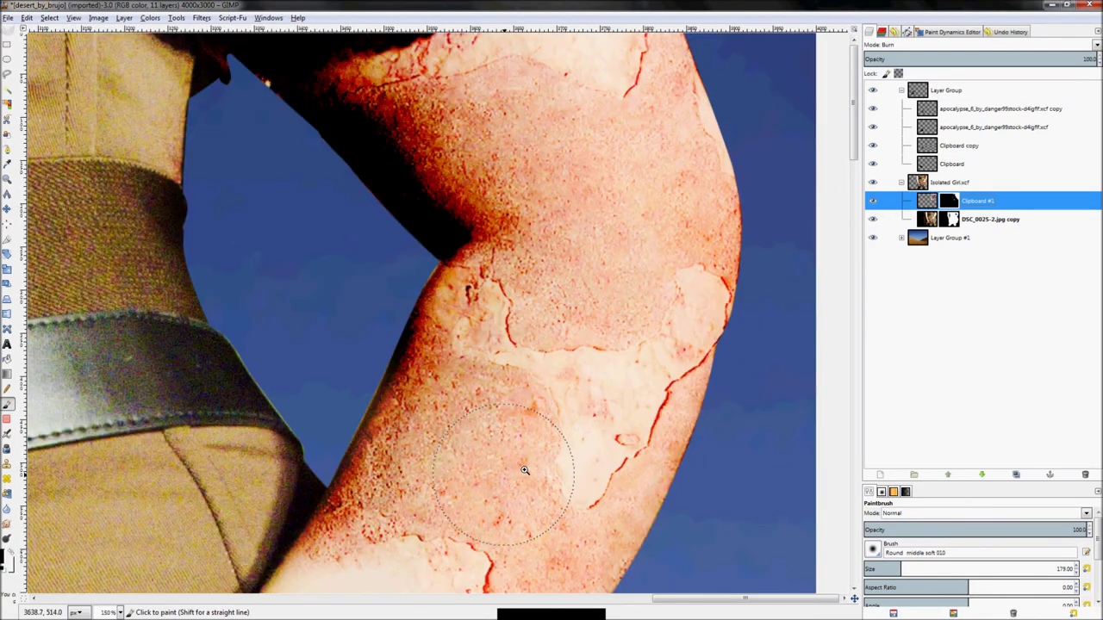
pyautogui.scroll(-1, 543, 472)
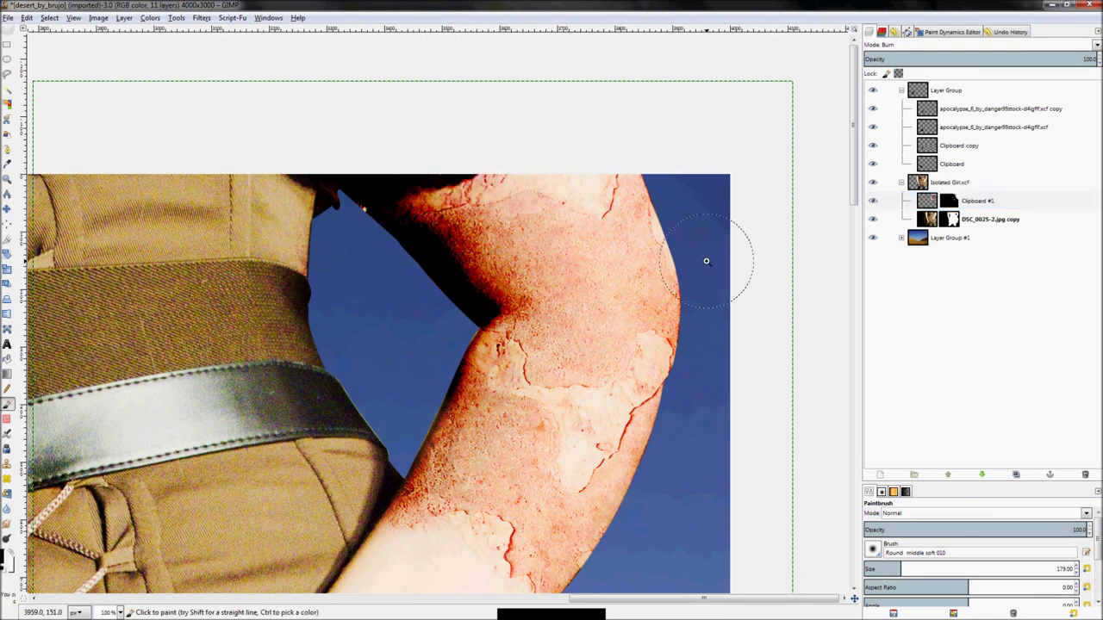
pyautogui.press('z')
pyautogui.keyDown('ctrl'); pyautogui.click(736, 259); pyautogui.keyUp('ctrl')
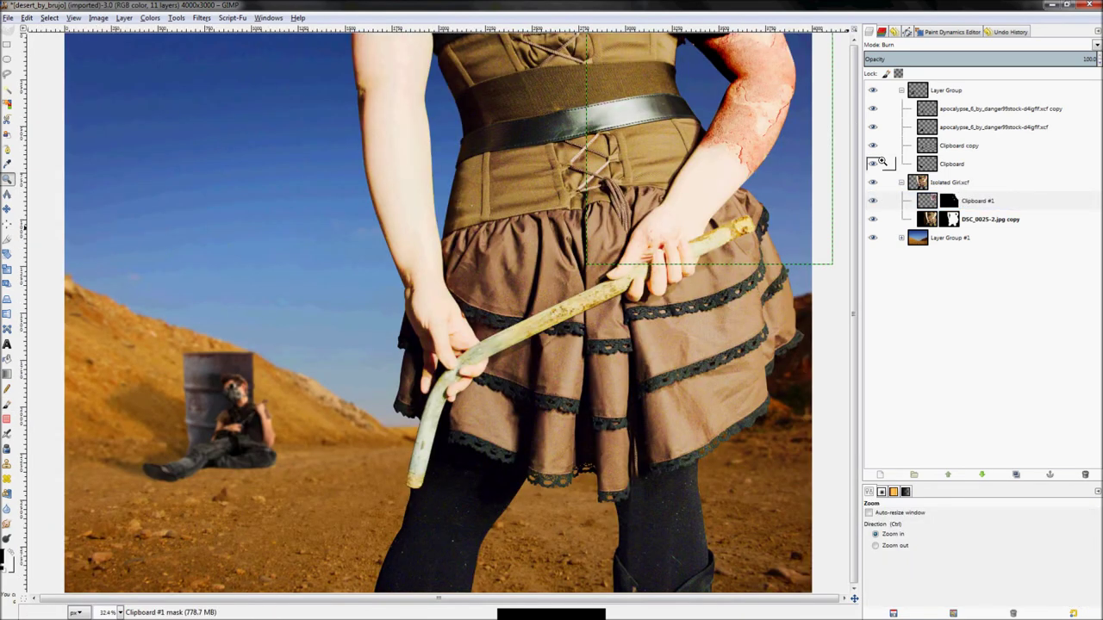
pyautogui.click(874, 200)
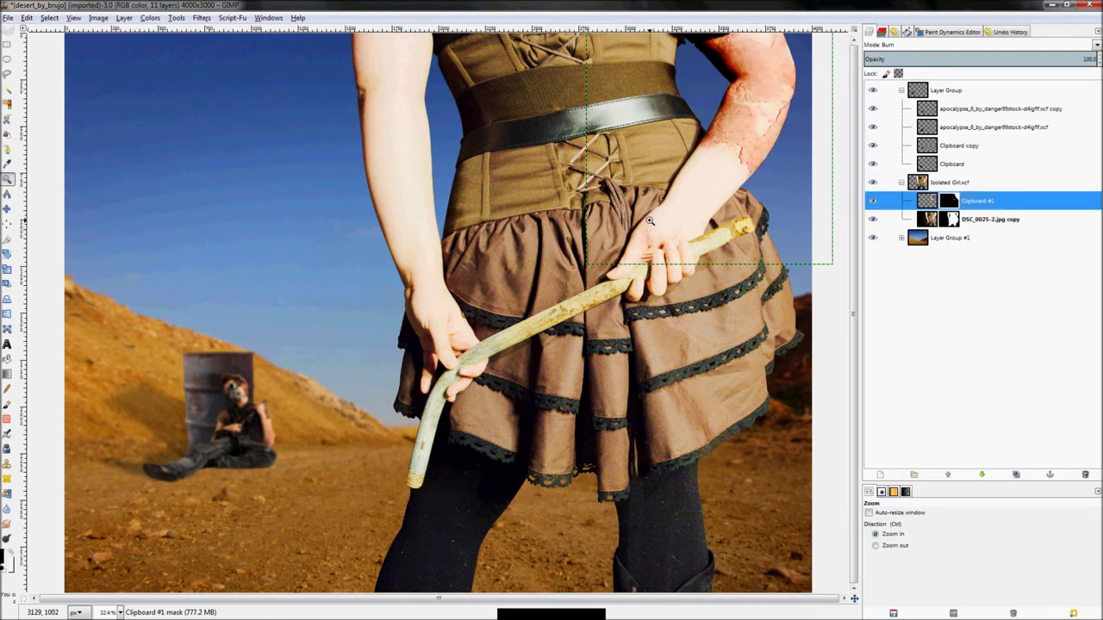
# - Resize the paintbrush for refining the rust texture's mask along its lower edge on the forearm
pyautogui.press('p')
pyautogui.press(']')
pyautogui.press(']')
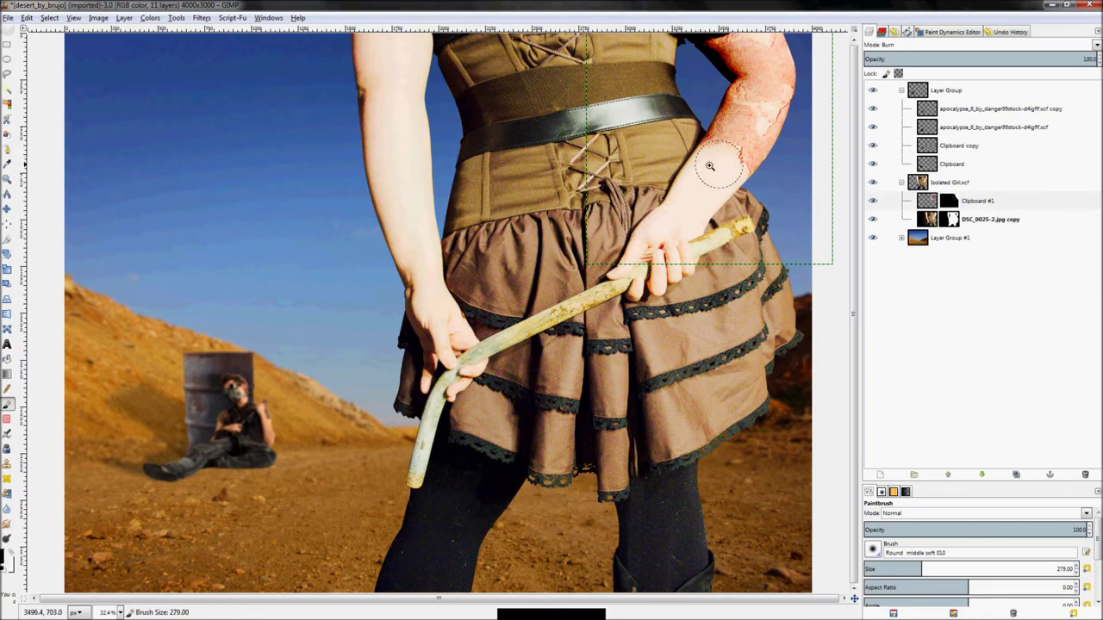
pyautogui.scroll(4, 730, 142)
pyautogui.press('[')
pyautogui.press('[')
pyautogui.press('[')
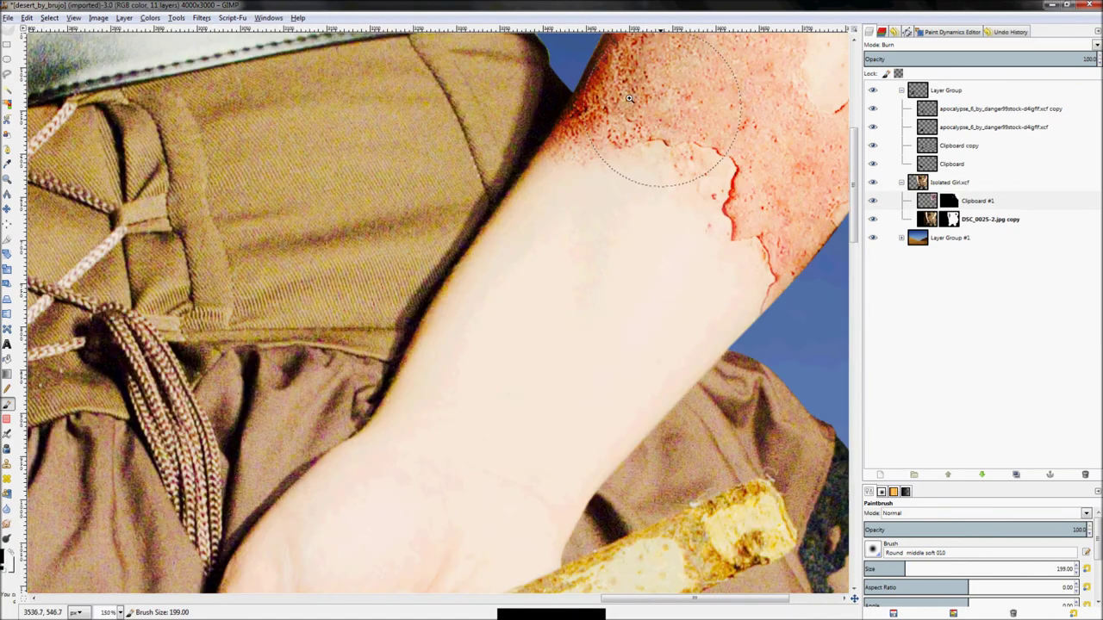
pyautogui.press('z')
pyautogui.hotkey('ctrl', 'shift', 'j')
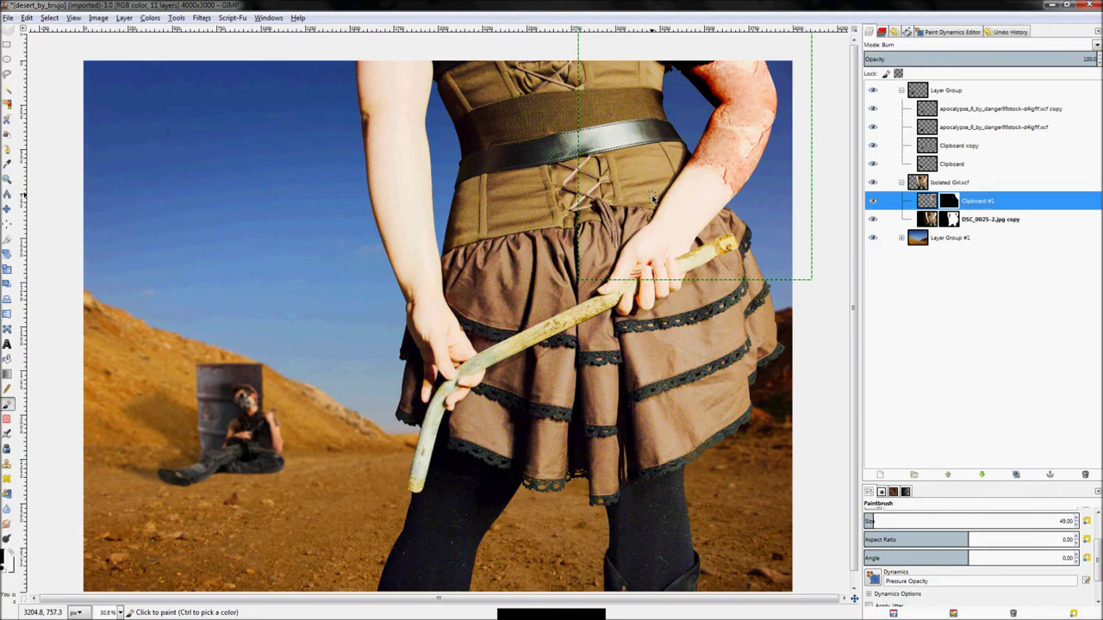
pyautogui.scroll(8, 758, 104)
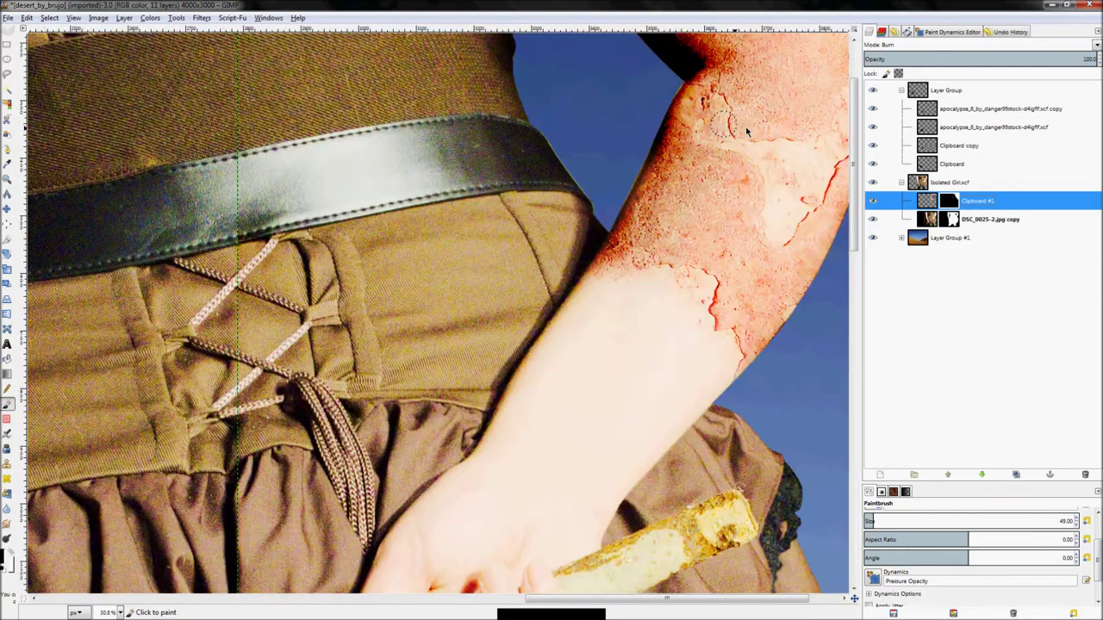
# - Add a new transparent 4000 x 3000 px layer above the Clipboard #1 layer
pyautogui.scroll(-5, 690, 275)
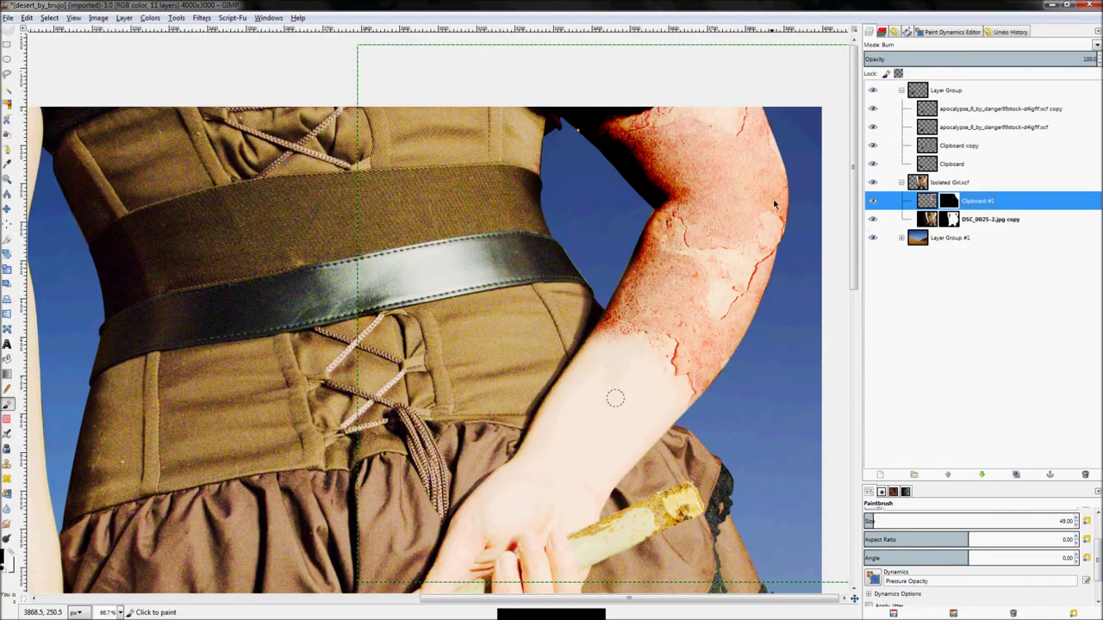
pyautogui.scroll(-3, 506, 182)
pyautogui.scroll(1, 507, 181)
pyautogui.press('z')
pyautogui.hotkey('ctrl', 'shift', 'j')
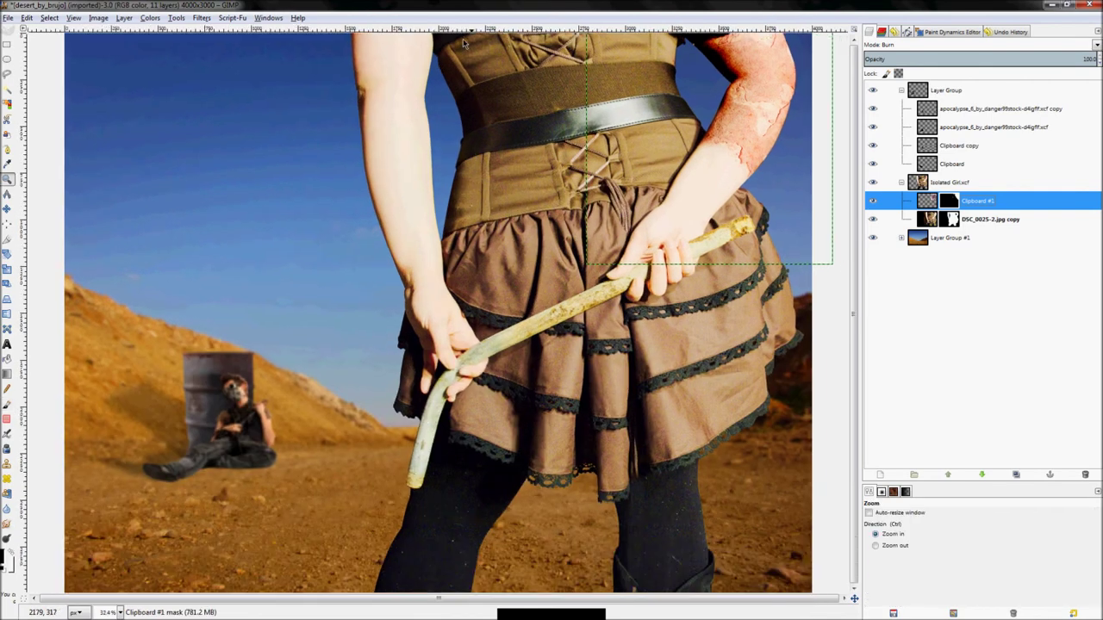
pyautogui.rightClick(1046, 204)
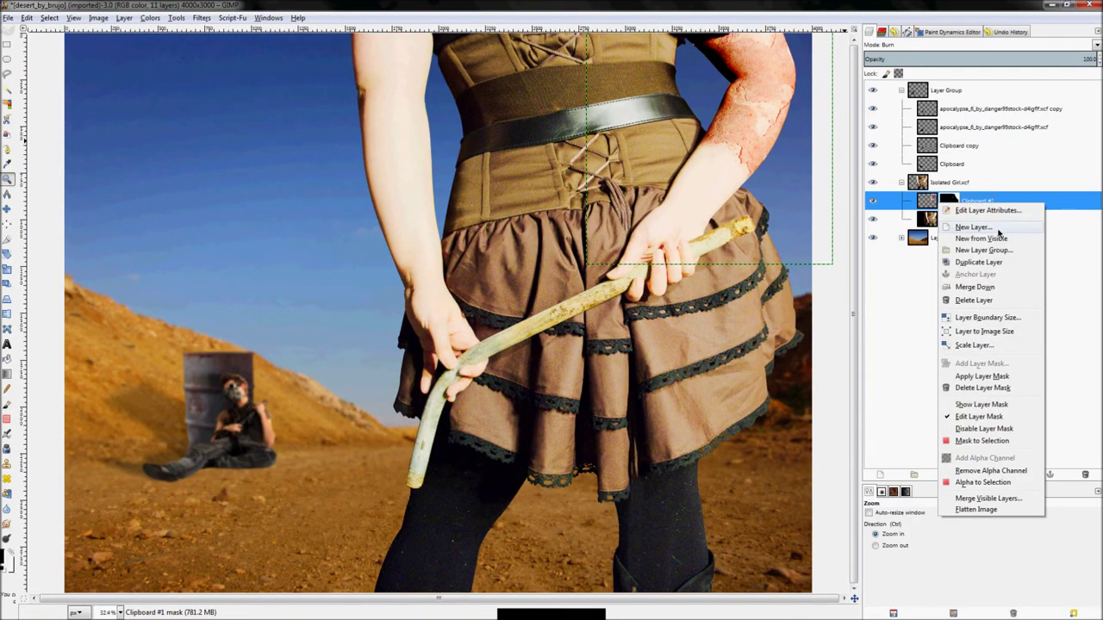
pyautogui.click(973, 227)
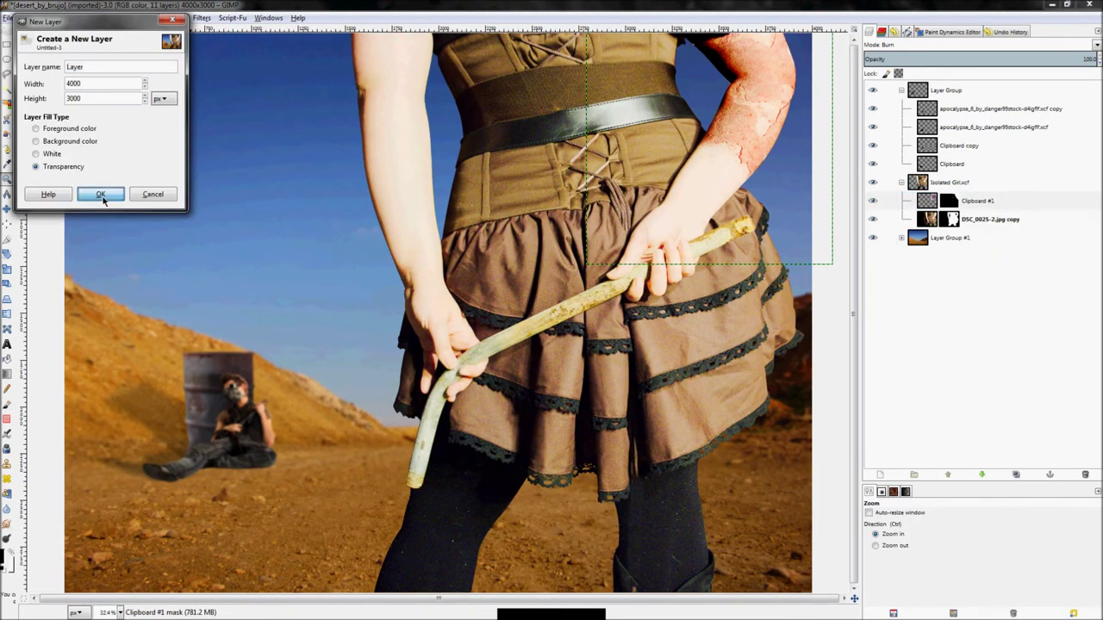
pyautogui.click(108, 198)
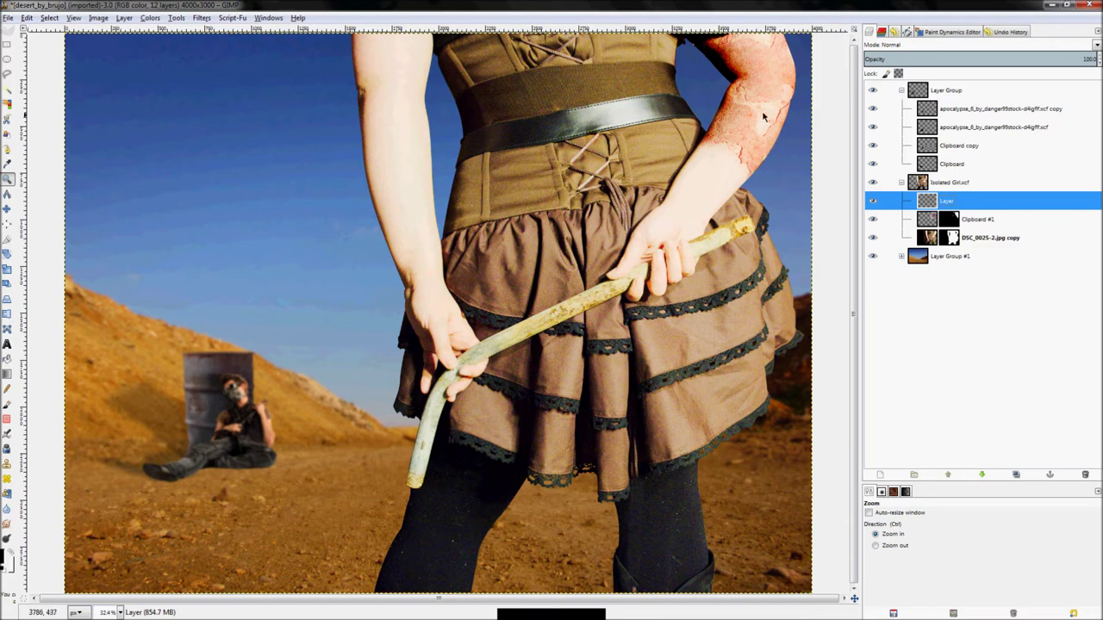
# - Activate the Paintbrush and enlarge the brush to size 379
pyautogui.press('p')
pyautogui.press(']')
pyautogui.press(']')
pyautogui.press(']')
pyautogui.press(']')
pyautogui.press(']')
pyautogui.press(']')
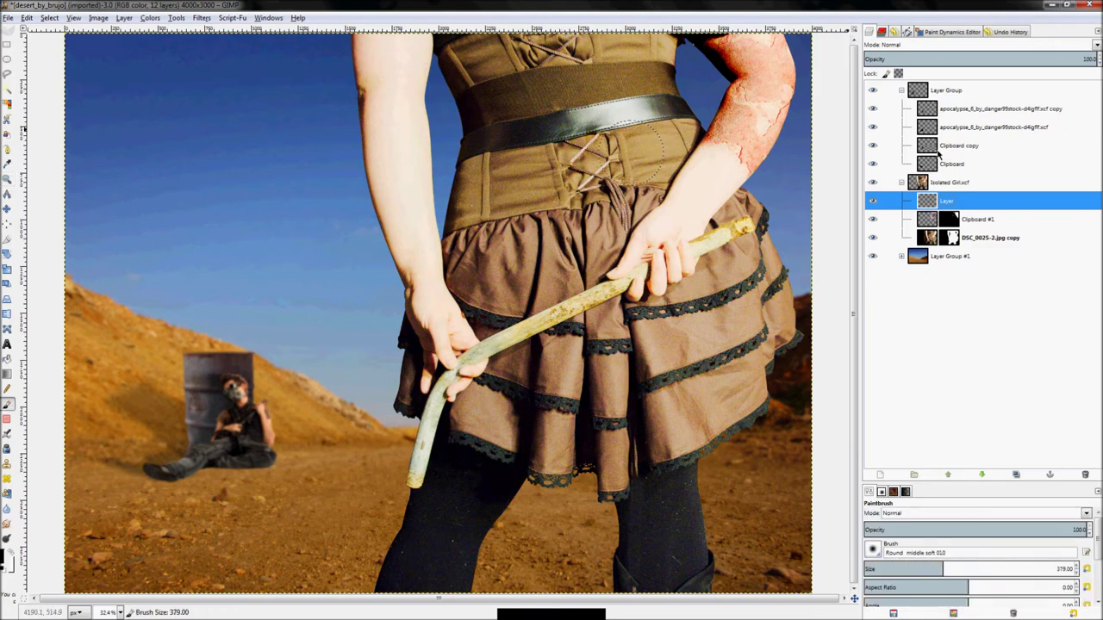
# - Bucket-fill the new layer with the black foreground color and set its blend mode to Overlay
pyautogui.hotkey('shift', 'b')
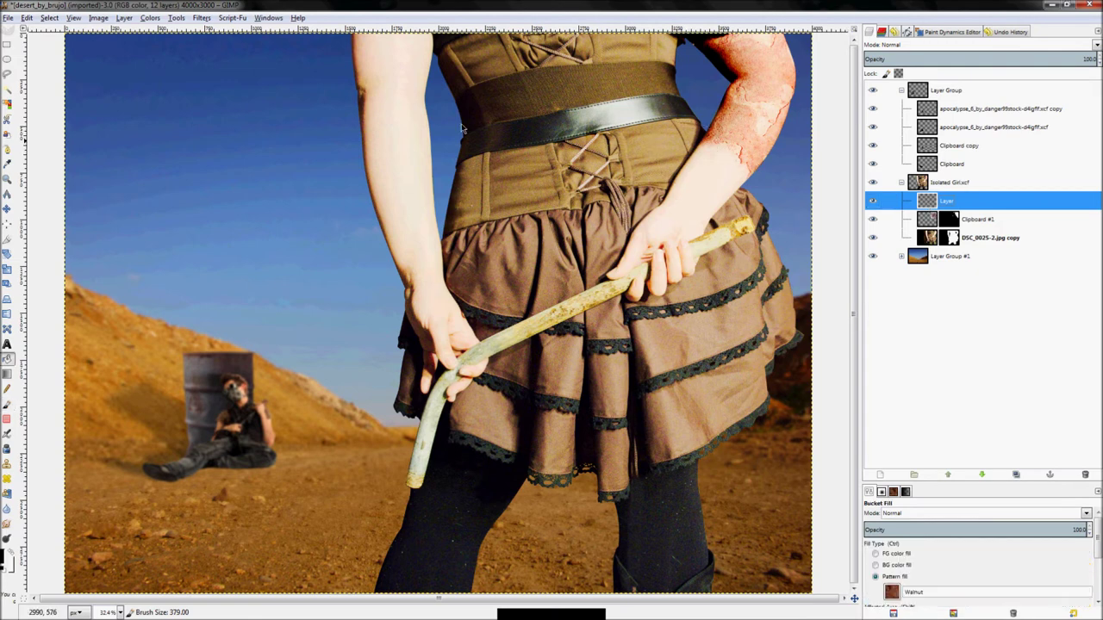
pyautogui.click(246, 161)
pyautogui.hotkey('ctrl', 'z')
pyautogui.click(886, 555)
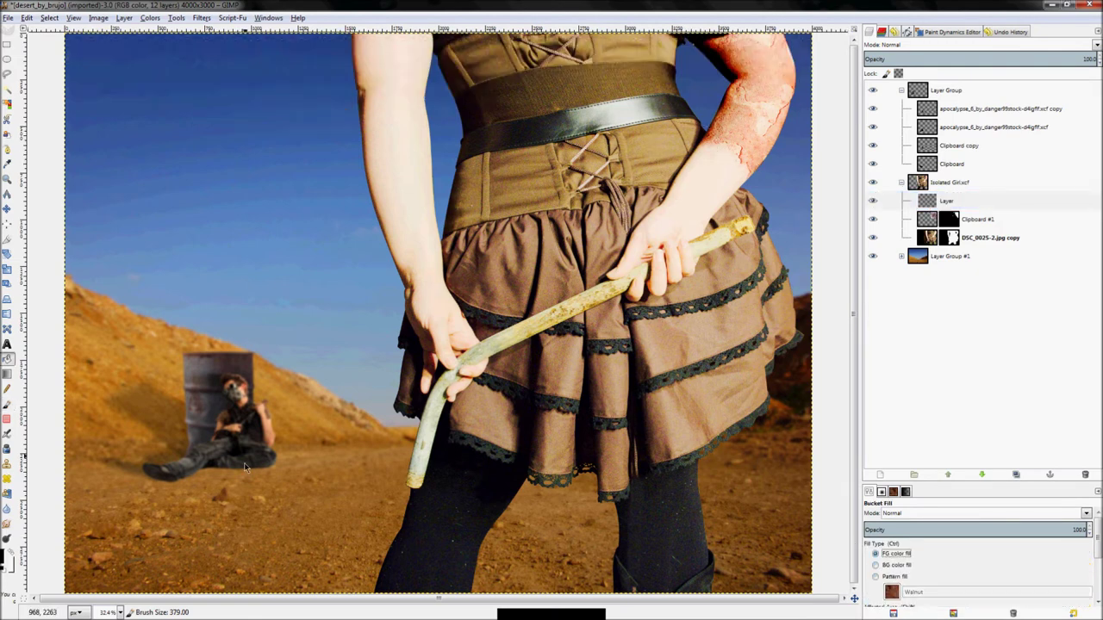
pyautogui.click(483, 151)
pyautogui.click(890, 45)
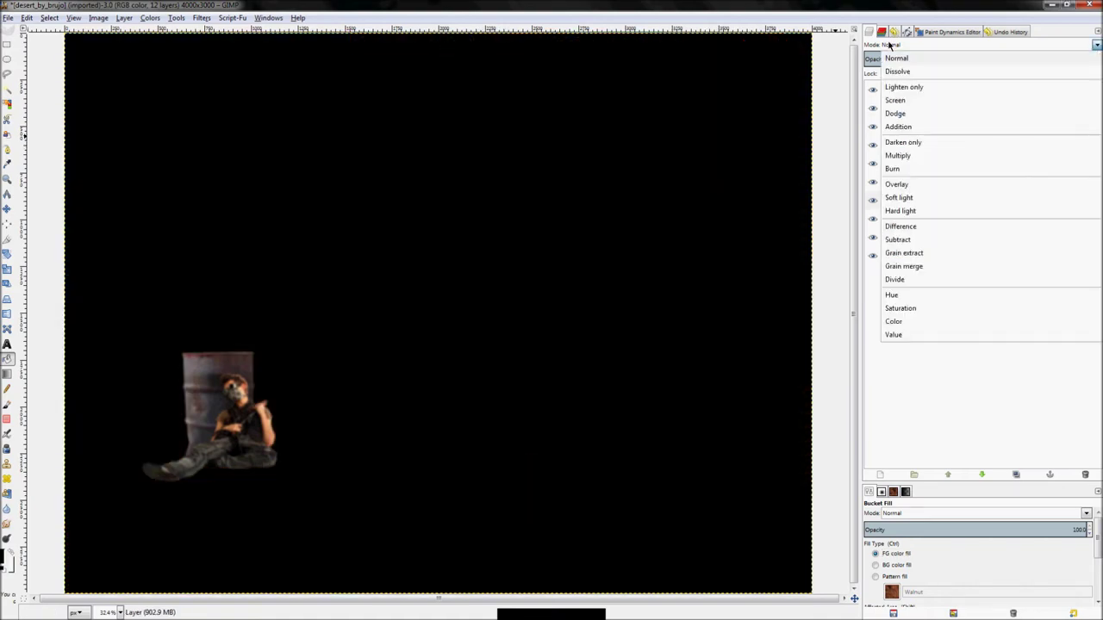
pyautogui.click(901, 185)
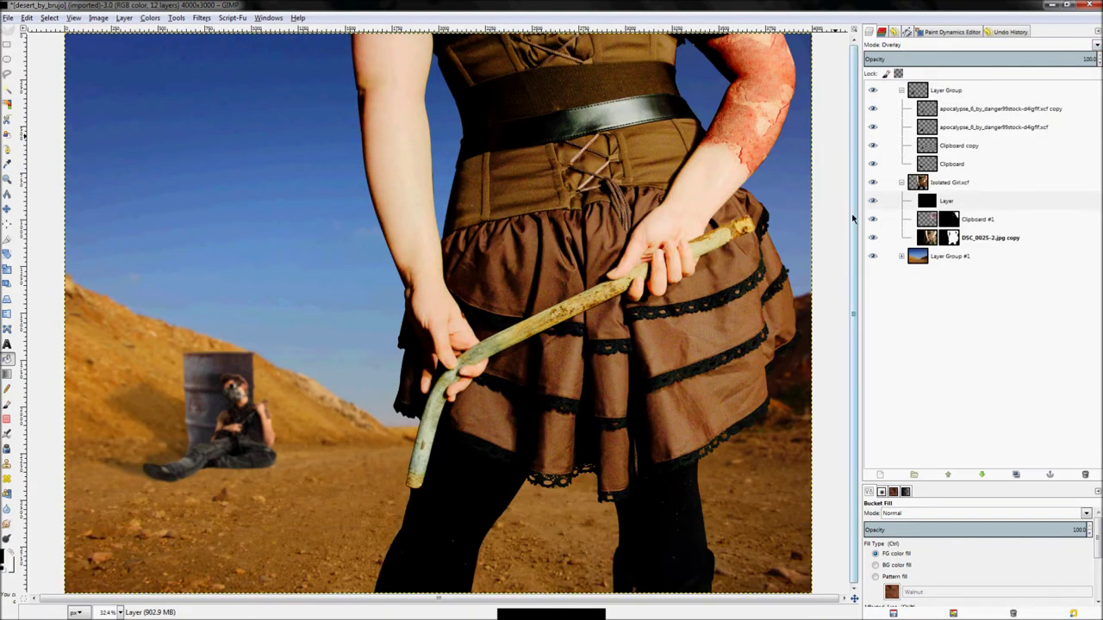
# - Compare the image with the black overlay layer hidden and shown
pyautogui.click(873, 202)
pyautogui.click(873, 202)
pyautogui.click(873, 202)
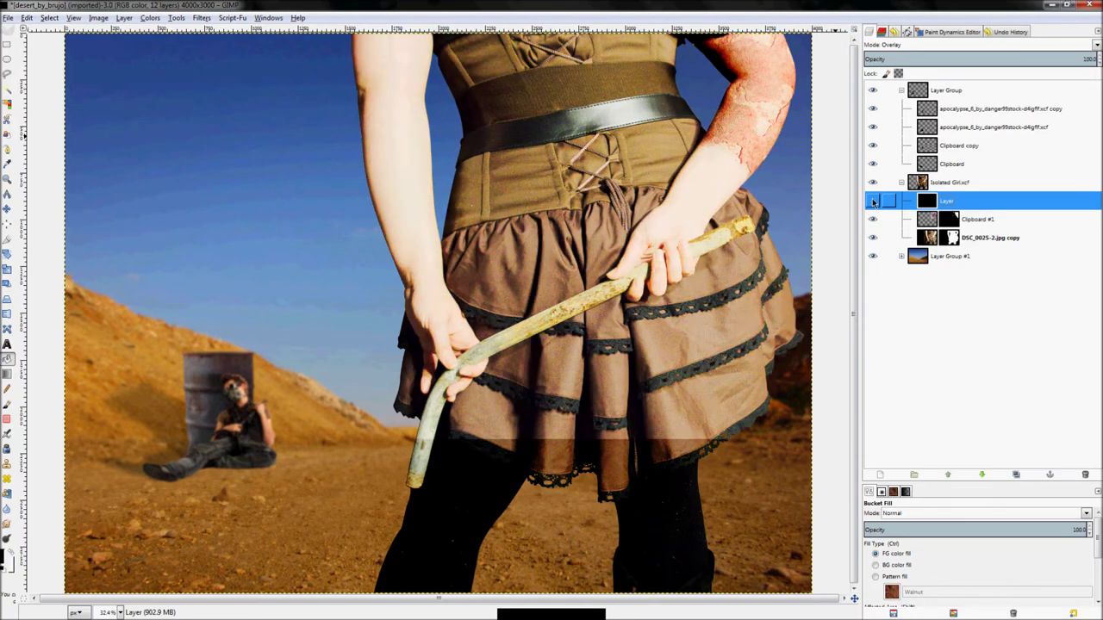
pyautogui.click(873, 202)
pyautogui.click(873, 202)
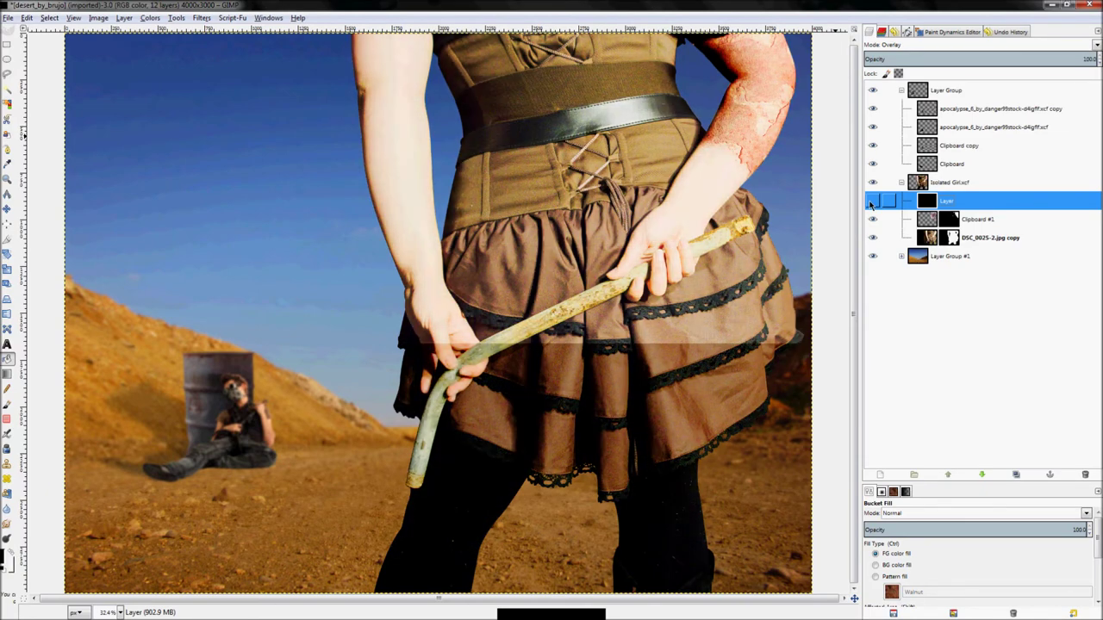
pyautogui.click(873, 202)
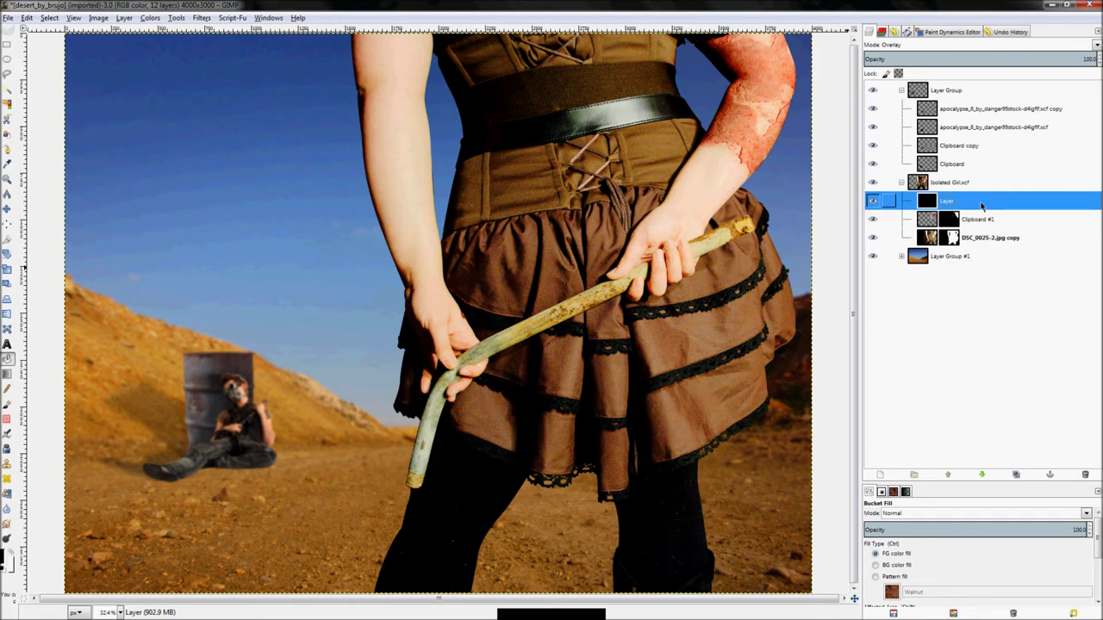
# - Add a black (full transparency) layer mask to the overlay layer
pyautogui.rightClick(982, 206)
pyautogui.click(1024, 364)
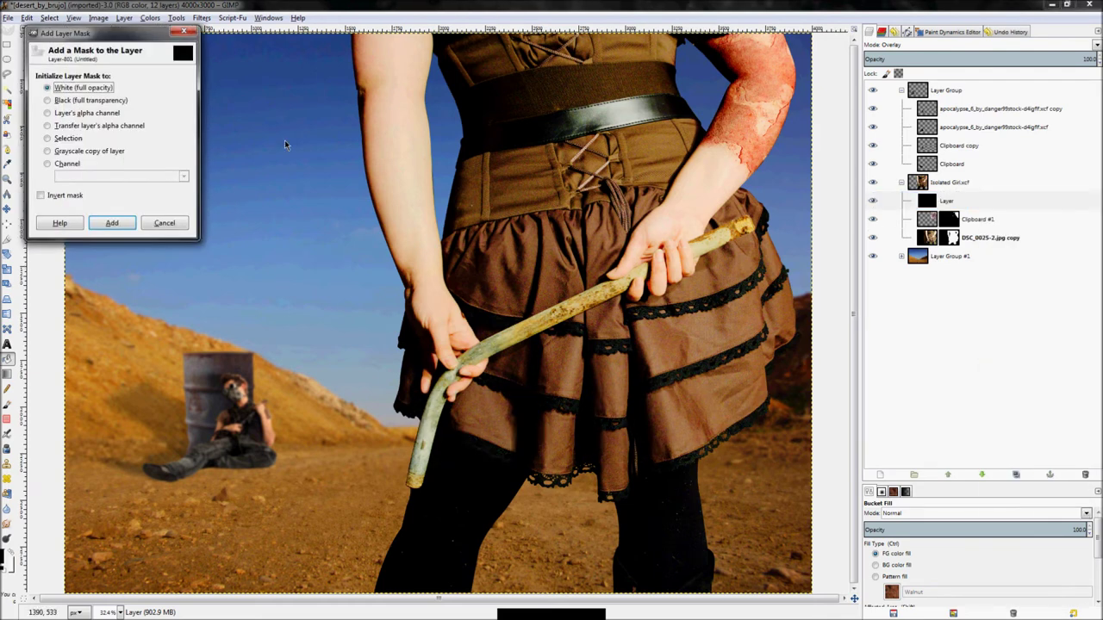
pyautogui.click(95, 101)
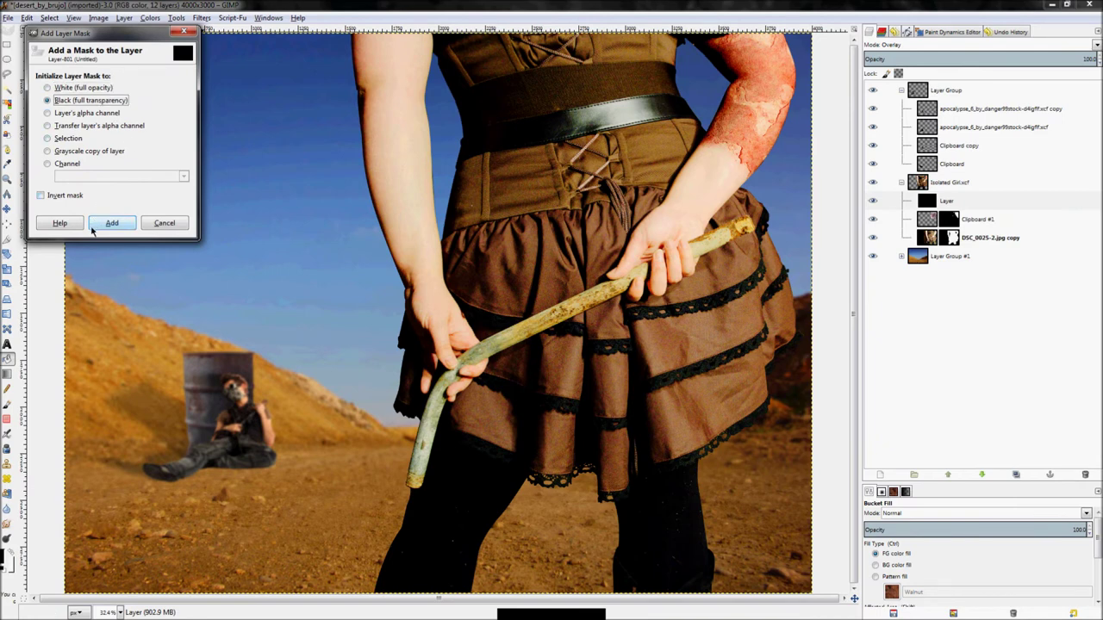
pyautogui.click(97, 227)
# - Paint the overlay layer's mask white over the upper part of the smooth-skinned arm with a soft brush of size 269
pyautogui.press('p')
pyautogui.hotkey('shift', '[')
pyautogui.hotkey('shift', '[')
pyautogui.hotkey('shift', '[')
pyautogui.hotkey('shift', '[')
pyautogui.hotkey('shift', '[')
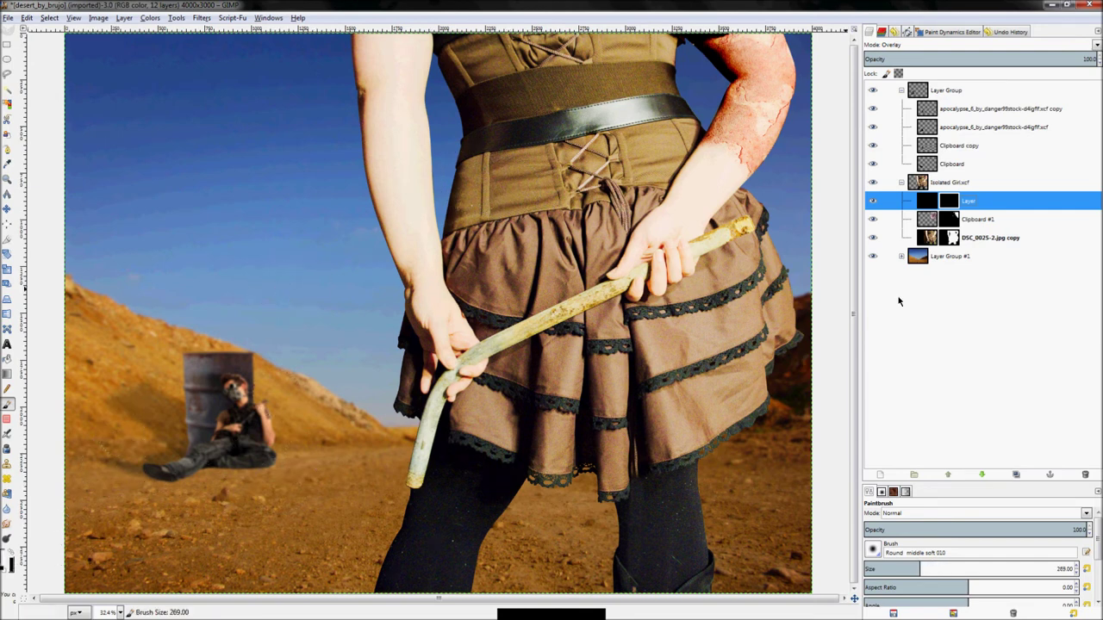
pyautogui.scroll(4, 421, 58)
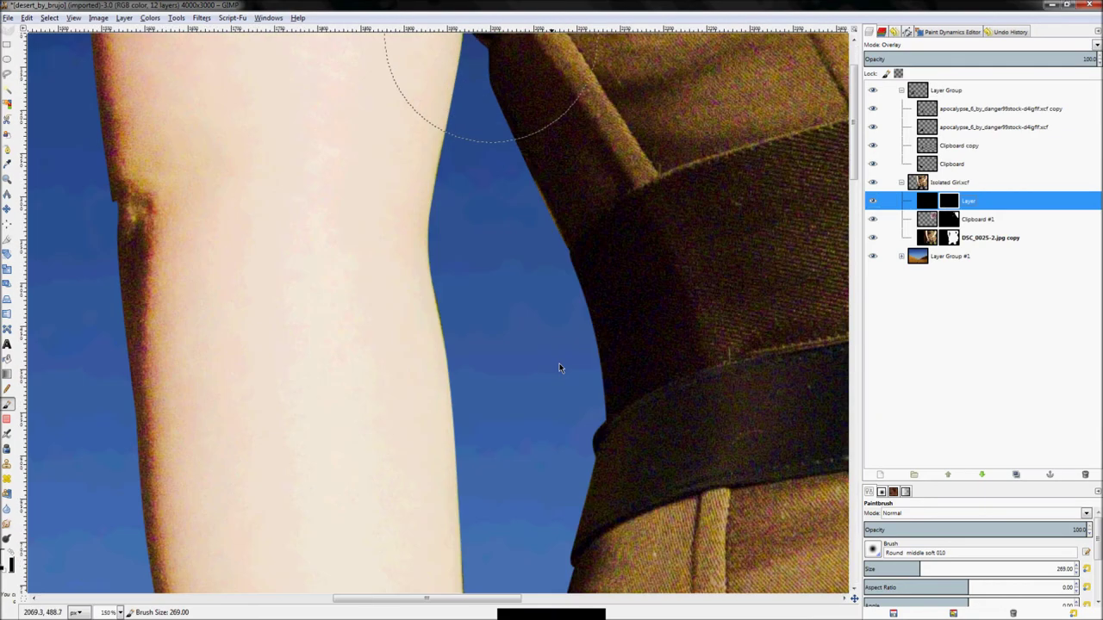
pyautogui.scroll(-2, 564, 372)
pyautogui.scroll(2, 411, 181)
pyautogui.moveTo(433, 210)
pyautogui.mouseDown()
pyautogui.moveTo(437, 340)
pyautogui.moveTo(431, 292)
pyautogui.moveTo(568, 197)
pyautogui.mouseUp()
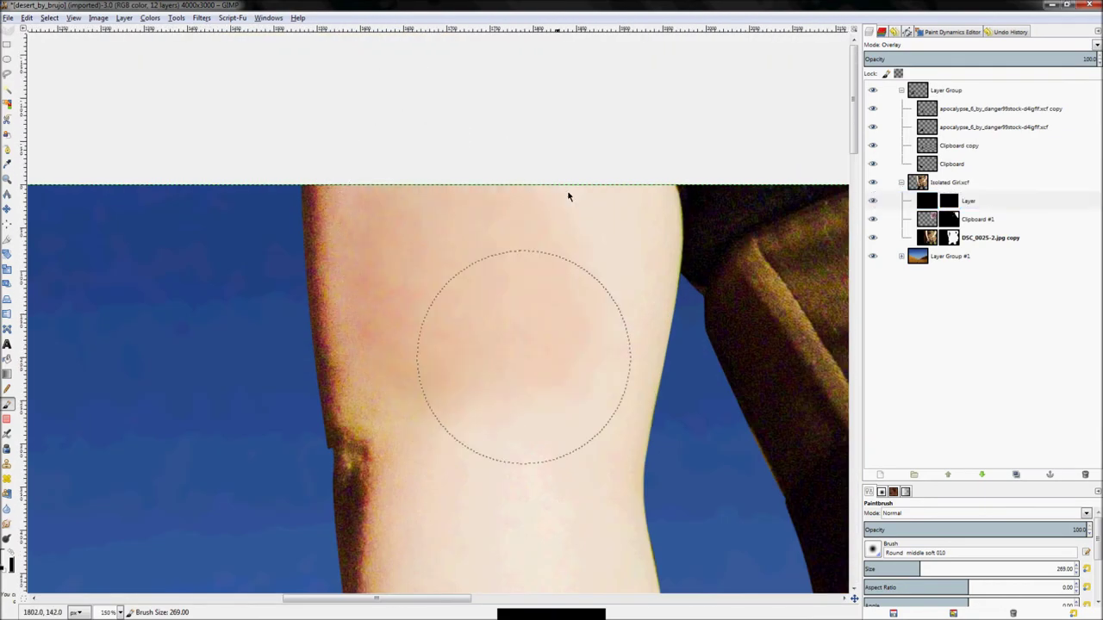
# - Extend the white mask painting down the smooth-skinned forearm to the wrist to darken the skin
pyautogui.scroll(-3, 446, 151)
pyautogui.moveTo(424, 332)
pyautogui.mouseDown()
pyautogui.moveTo(451, 438)
pyautogui.moveTo(423, 410)
pyautogui.moveTo(417, 191)
pyautogui.mouseUp()
pyautogui.moveTo(470, 351)
pyautogui.mouseDown()
pyautogui.moveTo(478, 221)
pyautogui.moveTo(503, 199)
pyautogui.moveTo(520, 427)
pyautogui.moveTo(481, 483)
pyautogui.moveTo(455, 460)
pyautogui.mouseUp()
pyautogui.scroll(-2, 352, 206)
pyautogui.scroll(2, 405, 195)
pyautogui.moveTo(418, 239)
pyautogui.mouseDown()
pyautogui.moveTo(441, 328)
pyautogui.moveTo(415, 237)
pyautogui.moveTo(424, 251)
pyautogui.moveTo(432, 183)
pyautogui.moveTo(464, 401)
pyautogui.moveTo(449, 334)
pyautogui.mouseUp()
pyautogui.scroll(2, 488, 377)
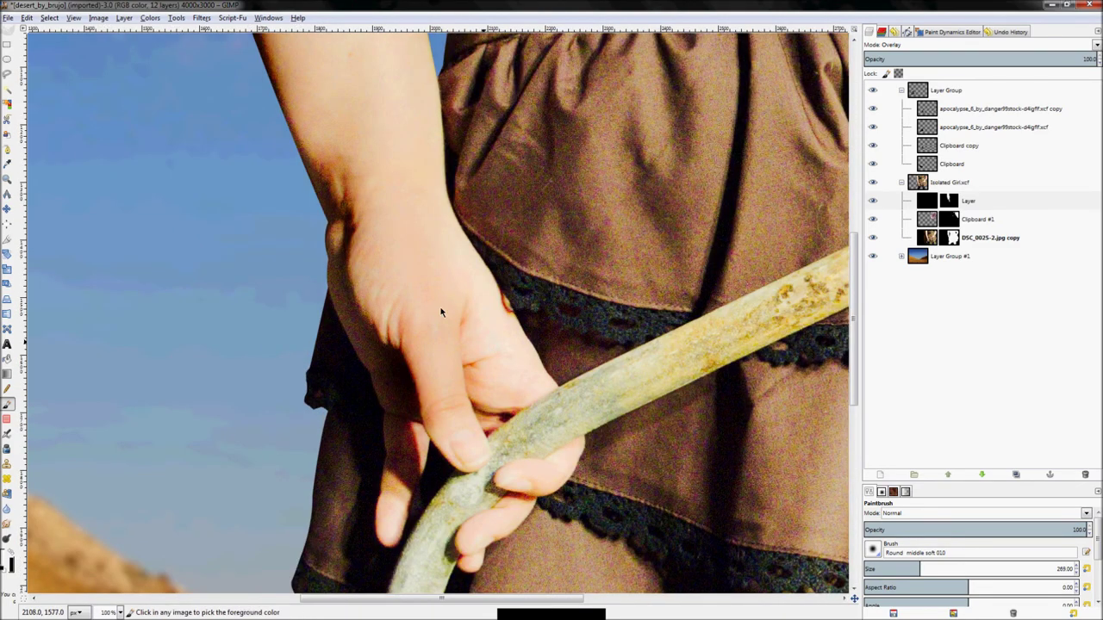
# - Paint the mask white over the hand of the smooth-skinned arm, reducing the brush to 119 and then to 49
pyautogui.scroll(-2, 443, 317)
pyautogui.scroll(3, 450, 326)
pyautogui.press('[')
pyautogui.press('[')
pyautogui.press('[')
pyautogui.press('[')
pyautogui.press('[')
pyautogui.press('[')
pyautogui.press('[')
pyautogui.press('[')
pyautogui.press('[')
pyautogui.press('[')
pyautogui.press('[')
pyautogui.press('[')
pyautogui.press('[')
pyautogui.press('[')
pyautogui.press('[')
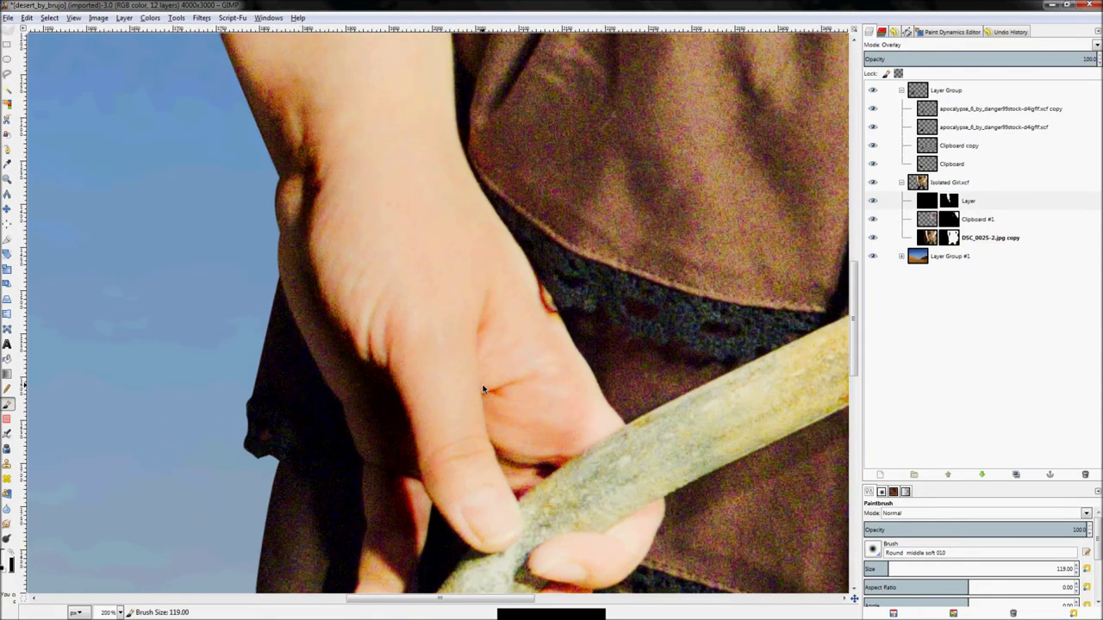
pyautogui.scroll(4, 441, 368)
pyautogui.hotkey('shift', '[')
pyautogui.hotkey('shift', '[')
pyautogui.hotkey('shift', '[')
pyautogui.hotkey('shift', '[')
pyautogui.moveTo(565, 197); pyautogui.dragTo(568, 400)
pyautogui.moveTo(514, 171); pyautogui.dragTo(466, 457)
# - Paint the mask white over the extended finger beside the thumb with the size 49 brush, undoing the first stroke
pyautogui.scroll(3, 517, 266)
pyautogui.press('3')
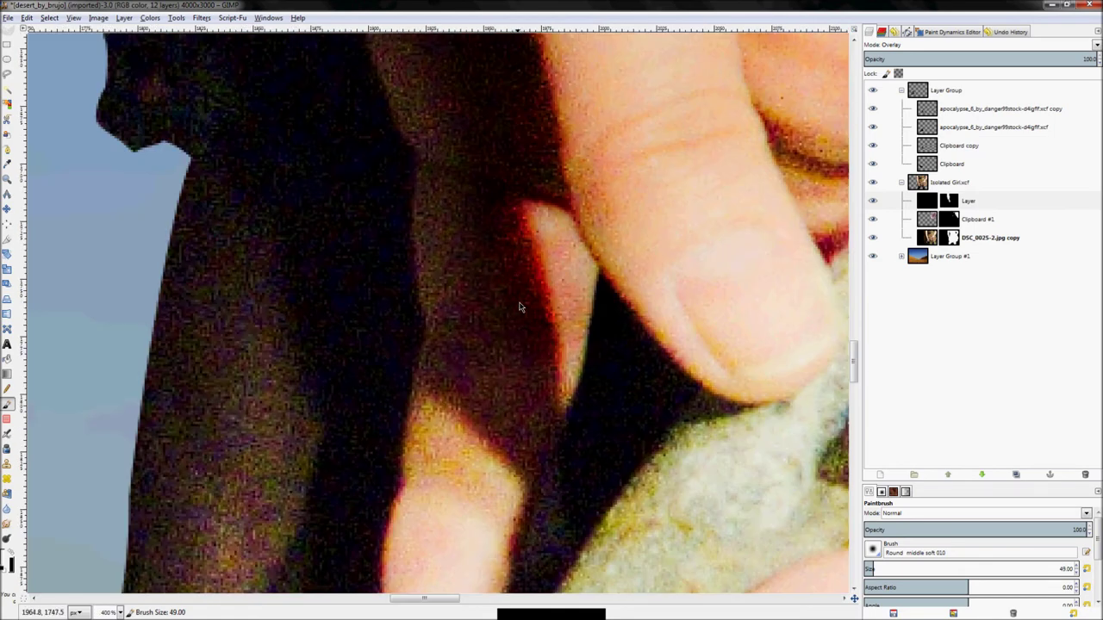
pyautogui.press('2')
pyautogui.moveTo(476, 475)
pyautogui.mouseDown()
pyautogui.moveTo(528, 346)
pyautogui.moveTo(497, 212)
pyautogui.mouseUp()
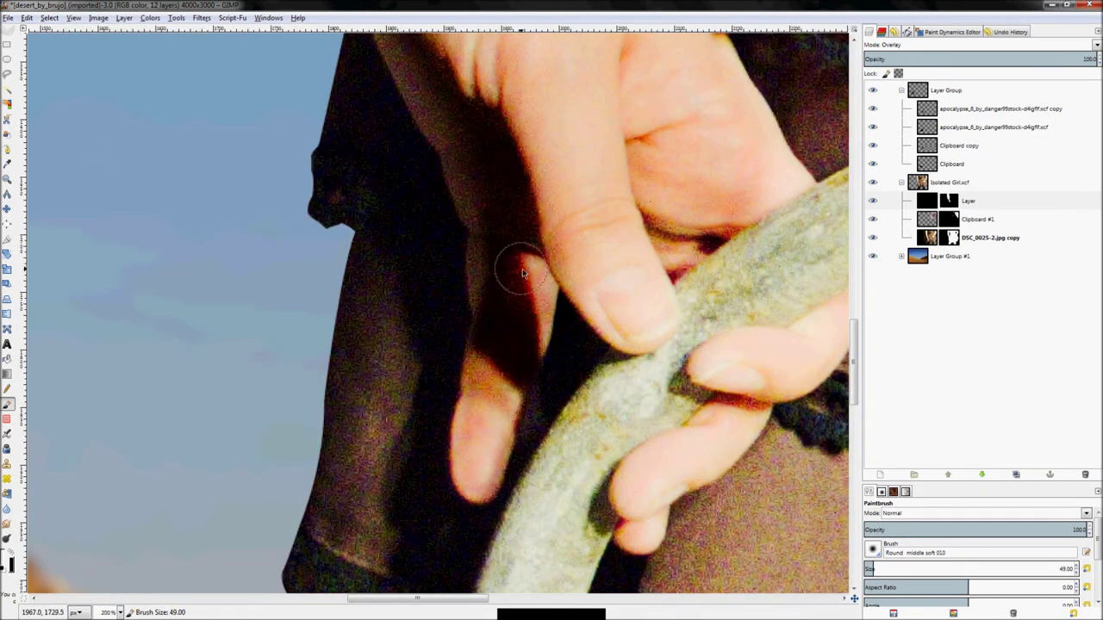
pyautogui.hotkey('ctrl', 'z')
pyautogui.moveTo(480, 382)
pyautogui.mouseDown()
pyautogui.moveTo(499, 435)
pyautogui.moveTo(488, 479)
pyautogui.moveTo(472, 398)
pyautogui.mouseUp()
pyautogui.moveTo(484, 436); pyautogui.dragTo(527, 326)
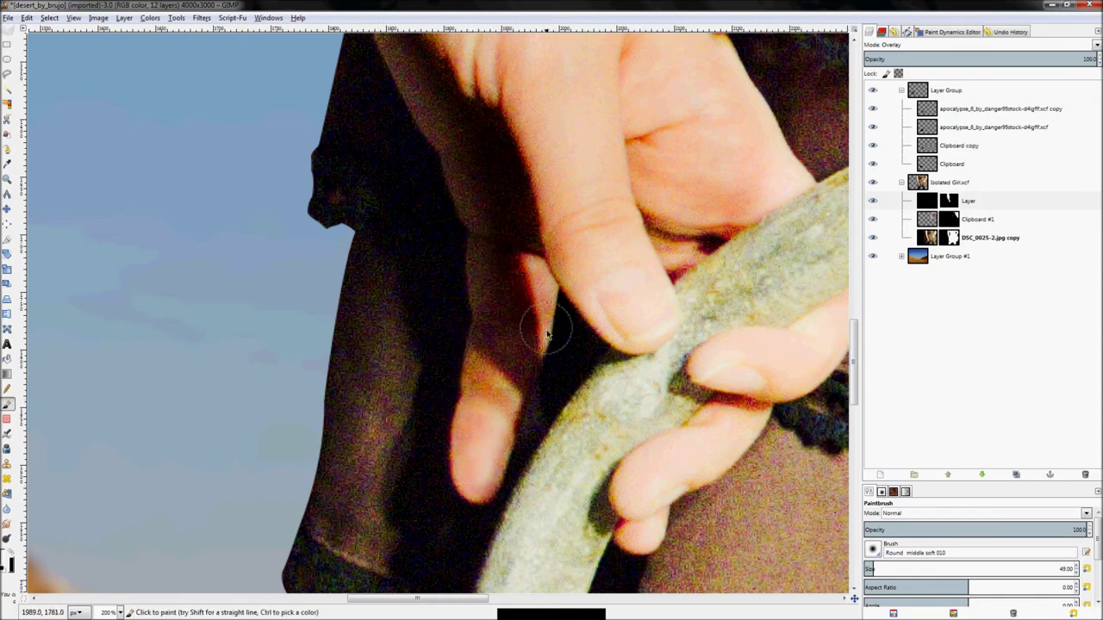
# - Enlarge the brush to 99 and paint the mask white over the thumb resting on the stick
pyautogui.hotkey('shift', ']')
pyautogui.hotkey('shift', ']')
pyautogui.hotkey('shift', ']')
pyautogui.hotkey('shift', ']')
pyautogui.hotkey('shift', ']')
pyautogui.click(626, 299)
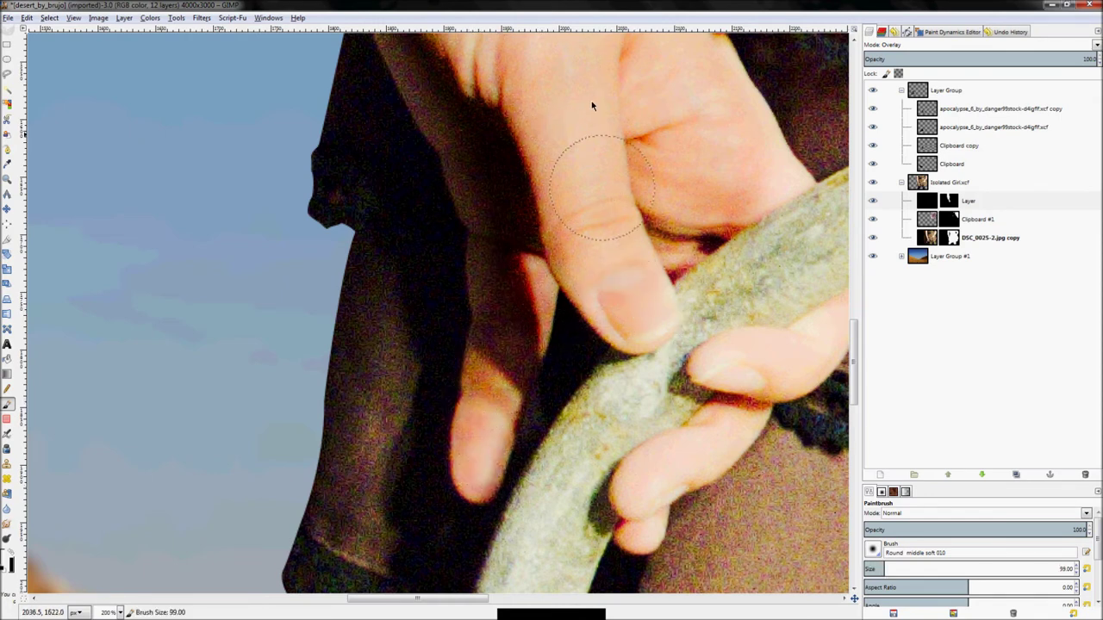
# - Reduce the brush to 59 and paint the mask white over the fingertips curled around the stick, undoing one stroke
pyautogui.press('-')
pyautogui.press('+')
pyautogui.press('[')
pyautogui.press('[')
pyautogui.press('[')
pyautogui.press('[')
pyautogui.moveTo(701, 353)
pyautogui.mouseDown()
pyautogui.moveTo(646, 378)
pyautogui.moveTo(723, 336)
pyautogui.moveTo(652, 413)
pyautogui.mouseUp()
pyautogui.hotkey('ctrl', 'z')
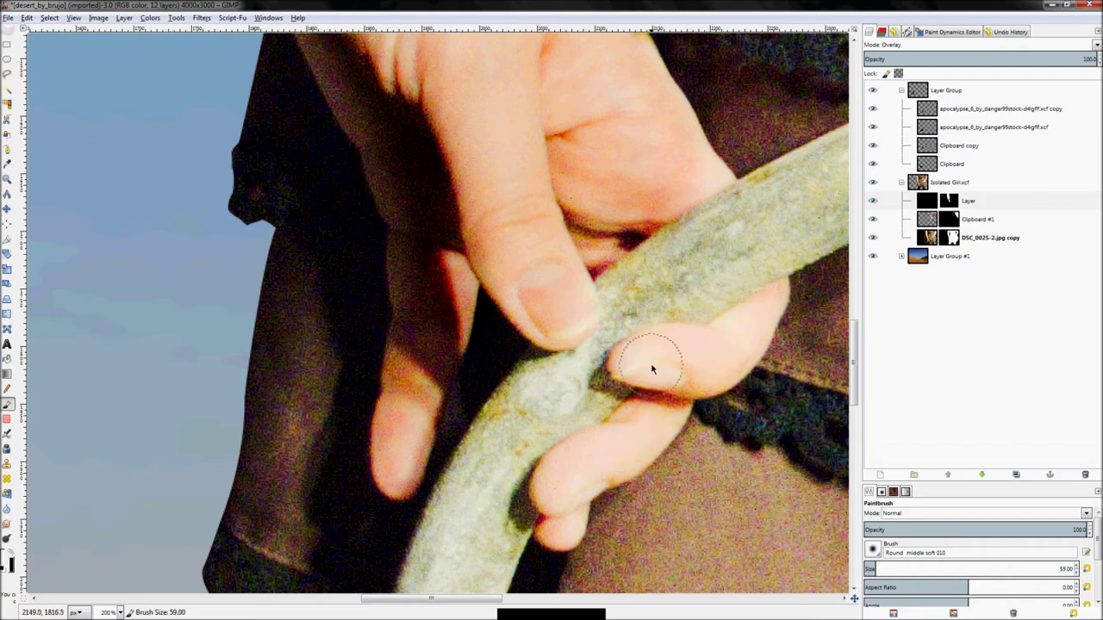
pyautogui.moveTo(654, 433)
pyautogui.mouseDown()
pyautogui.moveTo(568, 480)
pyautogui.moveTo(565, 530)
pyautogui.mouseUp()
pyautogui.scroll(-1, 566, 529)
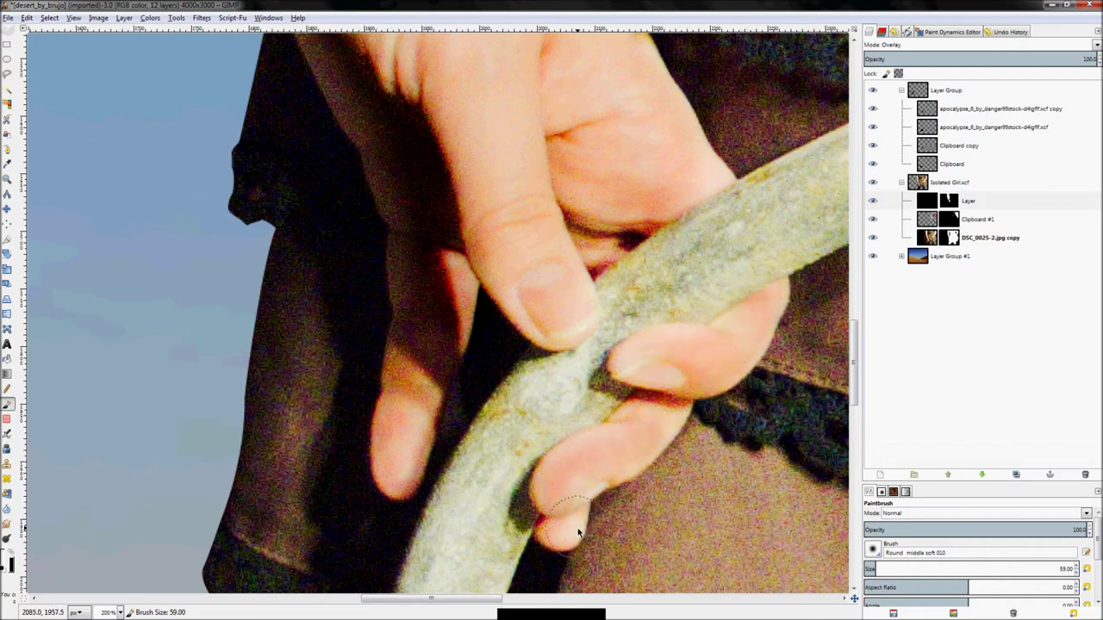
# - Compare the whole image with the masked overlay layer hidden and shown
pyautogui.scroll(-1, 324, 470)
pyautogui.scroll(-5, 324, 470)
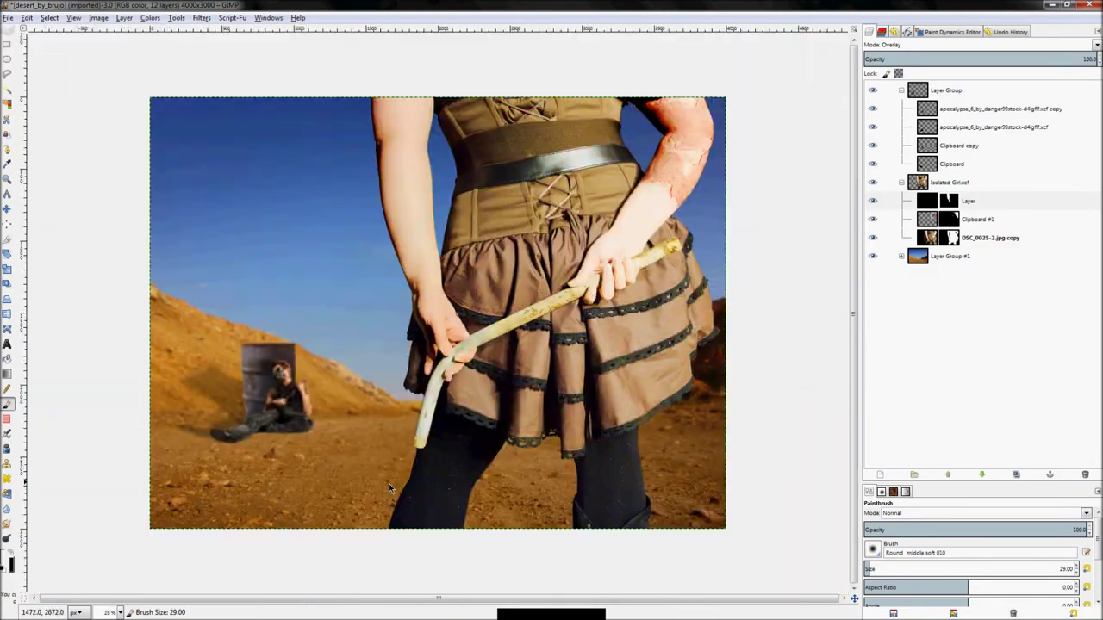
pyautogui.click(874, 200)
pyautogui.click(873, 201)
pyautogui.click(874, 201)
pyautogui.click(874, 201)
# - Enlarge the brush to 259 and paint the mask white along the cracked-skin arm down to the forearm
pyautogui.scroll(2, 464, 175)
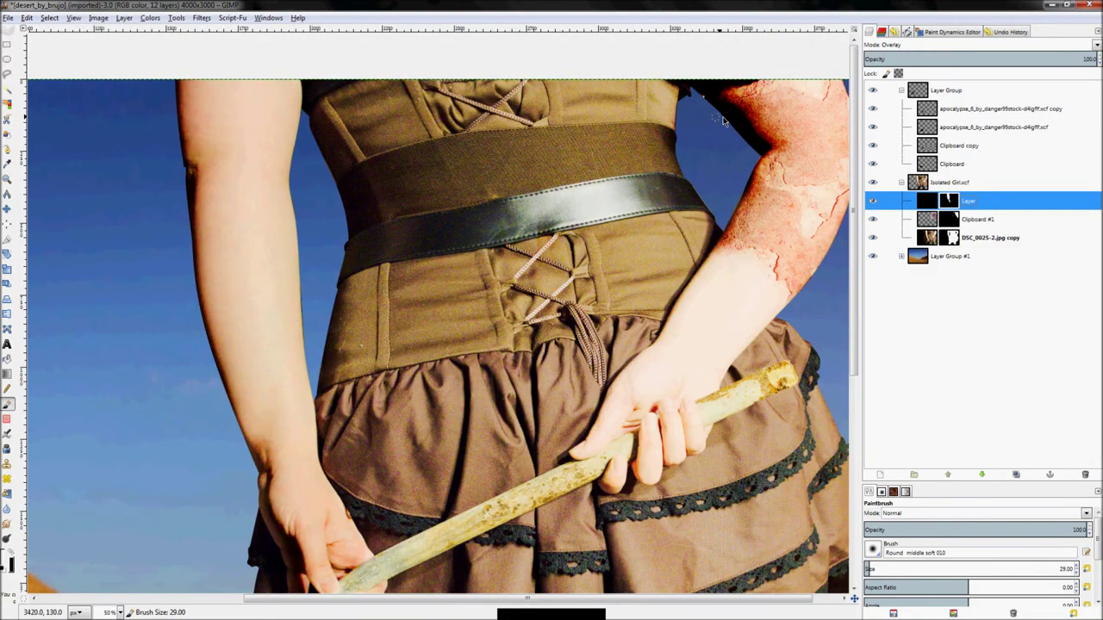
pyautogui.hotkey('shift', ']')
pyautogui.hotkey('shift', ']')
pyautogui.hotkey('shift', ']')
pyautogui.hotkey('shift', ']')
pyautogui.hotkey('shift', ']')
pyautogui.hotkey('shift', ']')
pyautogui.hotkey('shift', ']')
pyautogui.hotkey('shift', ']')
pyautogui.hotkey('shift', ']')
pyautogui.hotkey('shift', ']')
pyautogui.hotkey('shift', ']')
pyautogui.hotkey('shift', ']')
pyautogui.hotkey('shift', ']')
pyautogui.hotkey('shift', ']')
pyautogui.hotkey('shift', ']')
pyautogui.hotkey('shift', ']')
pyautogui.hotkey('shift', ']')
pyautogui.hotkey('shift', ']')
pyautogui.hotkey('shift', ']')
pyautogui.hotkey('shift', ']')
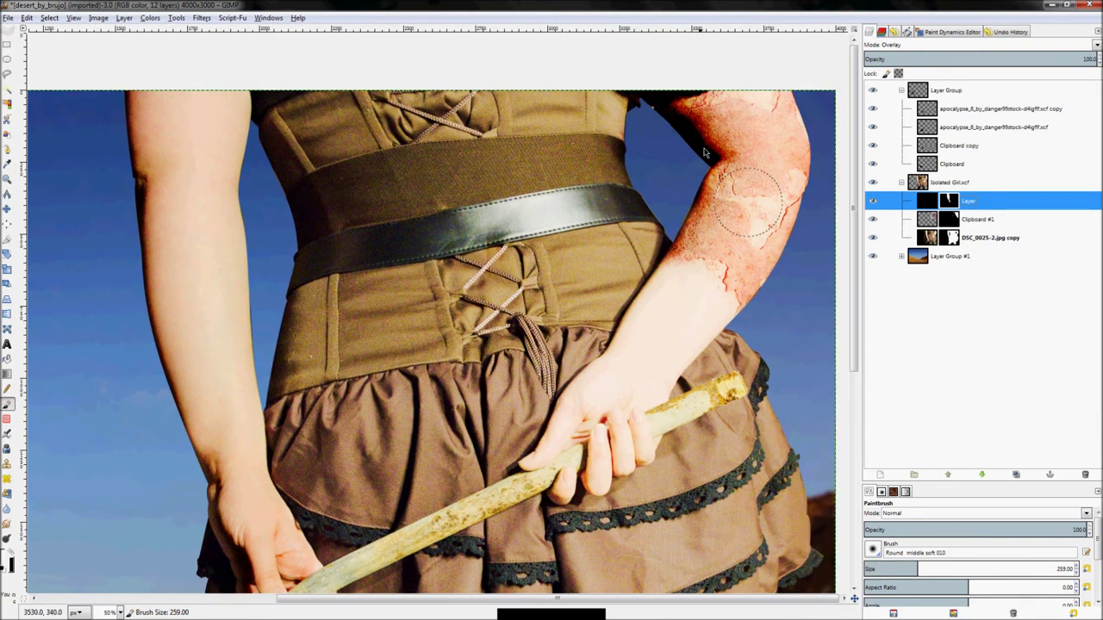
pyautogui.moveTo(745, 141)
pyautogui.mouseDown()
pyautogui.moveTo(755, 201)
pyautogui.moveTo(765, 161)
pyautogui.moveTo(739, 104)
pyautogui.moveTo(757, 167)
pyautogui.moveTo(770, 115)
pyautogui.moveTo(787, 181)
pyautogui.moveTo(763, 93)
pyautogui.moveTo(758, 214)
pyautogui.moveTo(741, 233)
pyautogui.moveTo(738, 144)
pyautogui.moveTo(698, 117)
pyautogui.moveTo(756, 86)
pyautogui.moveTo(716, 268)
pyautogui.moveTo(689, 289)
pyautogui.moveTo(715, 110)
pyautogui.moveTo(745, 159)
pyautogui.moveTo(775, 162)
pyautogui.moveTo(729, 304)
pyautogui.moveTo(779, 175)
pyautogui.moveTo(780, 198)
pyautogui.moveTo(738, 192)
pyautogui.moveTo(697, 296)
pyautogui.mouseUp()
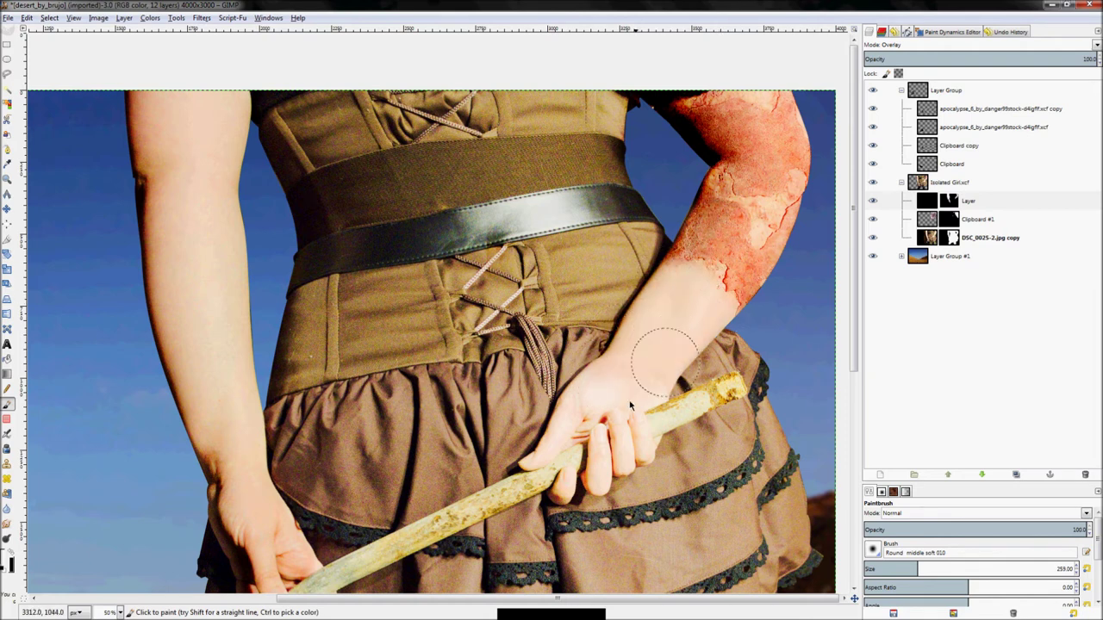
# - Reduce the brush to 99 and paint the mask white over the fingers and hand of the cracked-skin arm
pyautogui.scroll(-4, 617, 461)
pyautogui.scroll(-2, 619, 468)
pyautogui.scroll(2, 619, 477)
pyautogui.scroll(5, 722, 94)
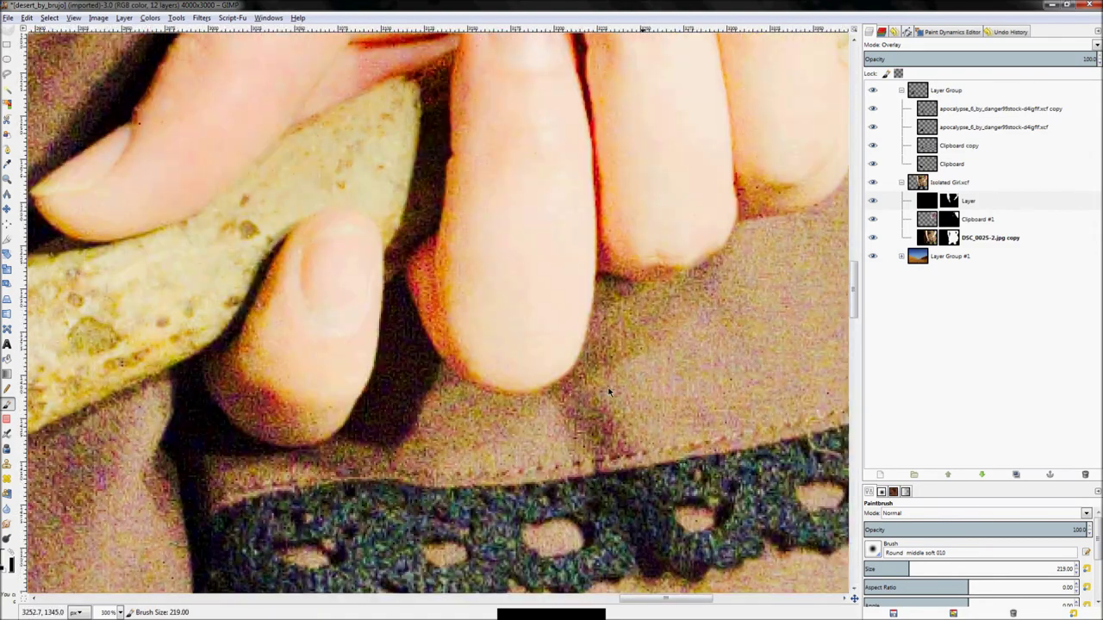
pyautogui.scroll(-1, 610, 392)
pyautogui.scroll(10, 622, 151)
pyautogui.press('[')
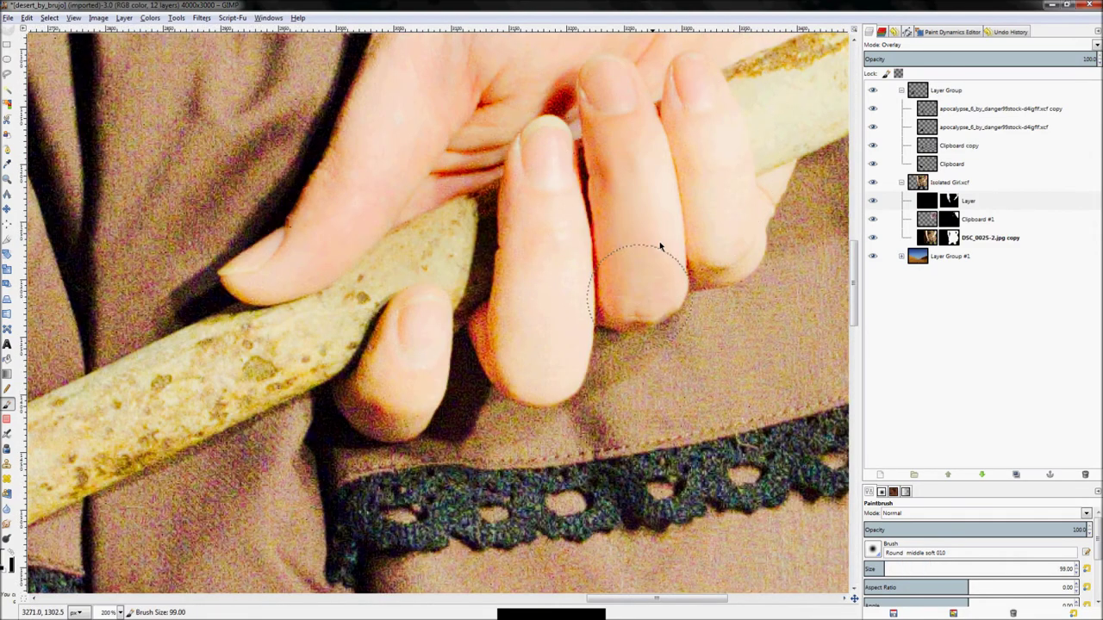
pyautogui.moveTo(660, 246)
pyautogui.mouseDown()
pyautogui.moveTo(703, 223)
pyautogui.moveTo(718, 288)
pyautogui.moveTo(554, 252)
pyautogui.moveTo(546, 364)
pyautogui.moveTo(422, 362)
pyautogui.moveTo(392, 424)
pyautogui.moveTo(358, 282)
pyautogui.moveTo(282, 290)
pyautogui.moveTo(475, 160)
pyautogui.mouseUp()
# - Select the Clipboard #1 layer beneath the masked overlay layer
pyautogui.press('z')
pyautogui.hotkey('ctrl', 'shift', 'e')
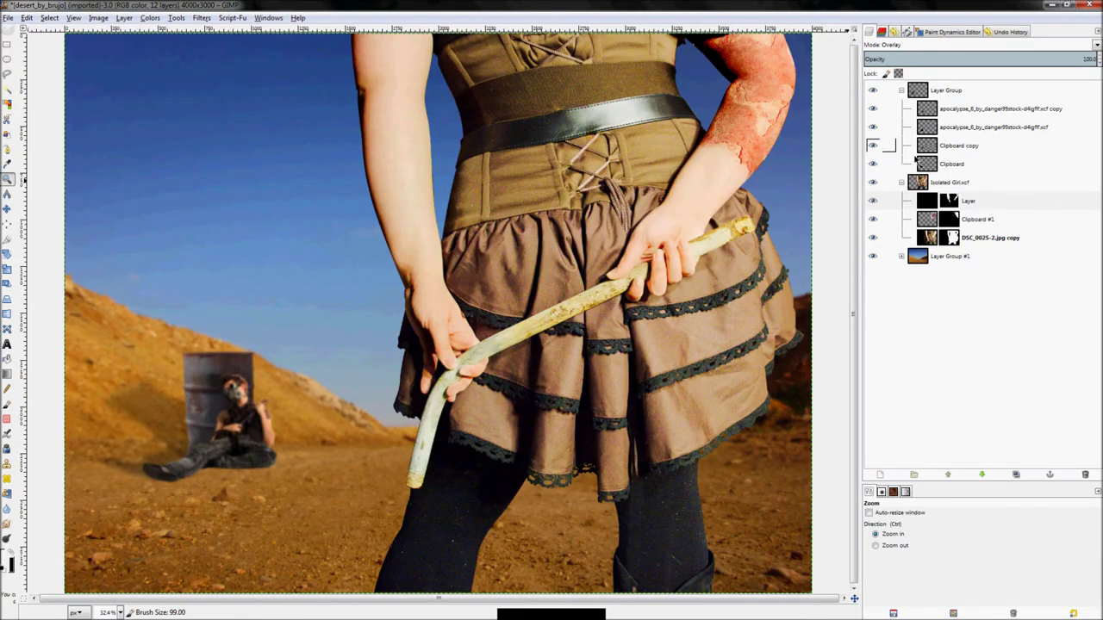
pyautogui.click(877, 209)
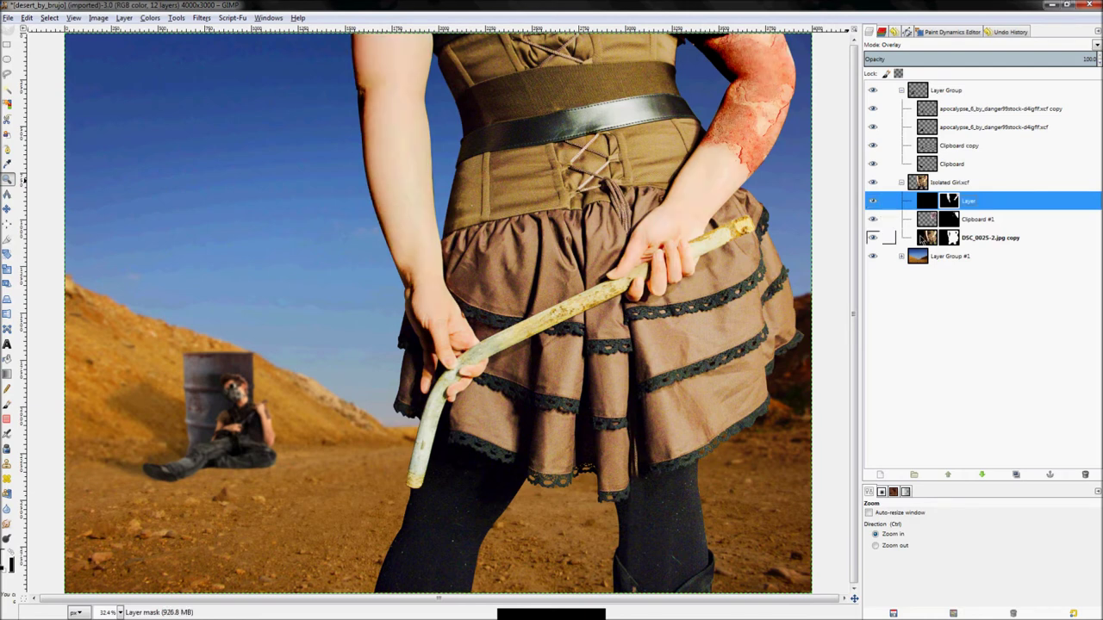
pyautogui.click(972, 221)
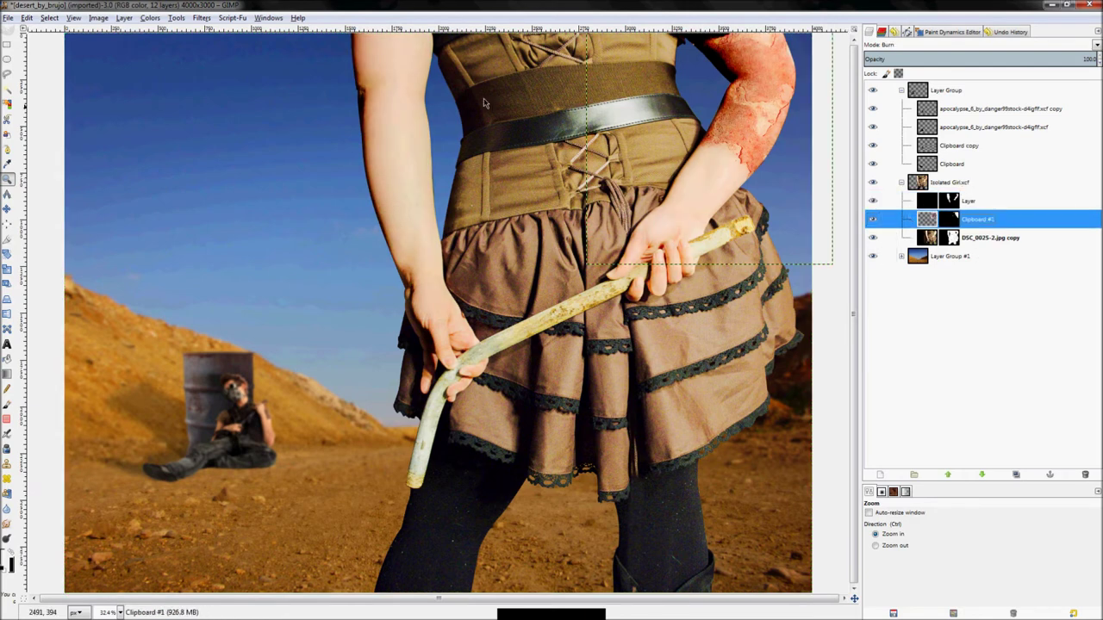
pyautogui.click(155, 18)
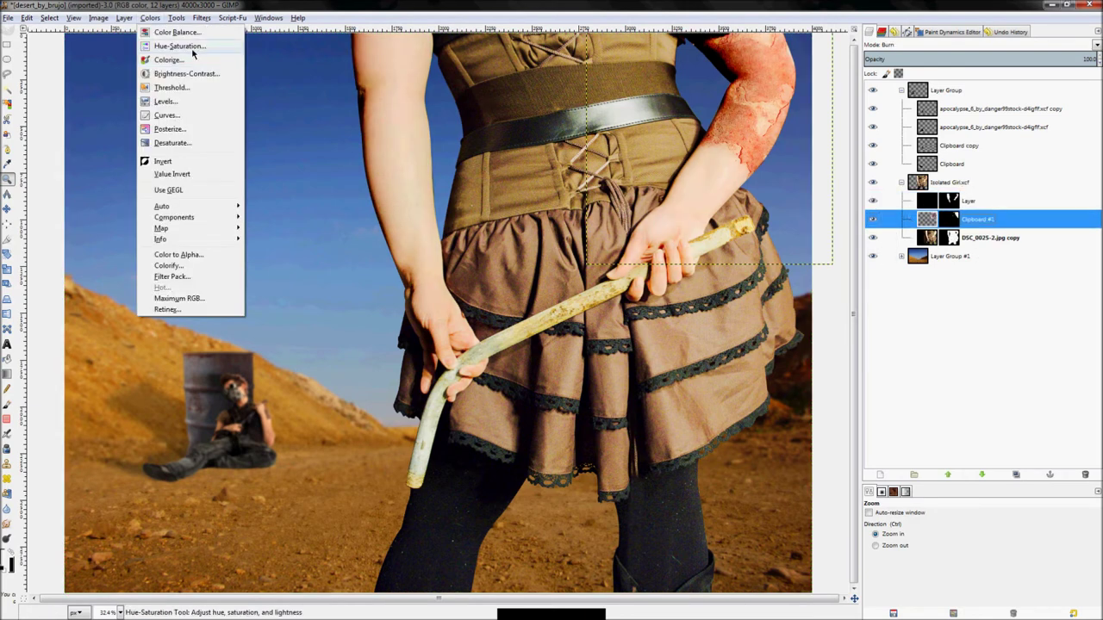
pyautogui.click(193, 45)
pyautogui.moveTo(322, 396); pyautogui.dragTo(281, 399)
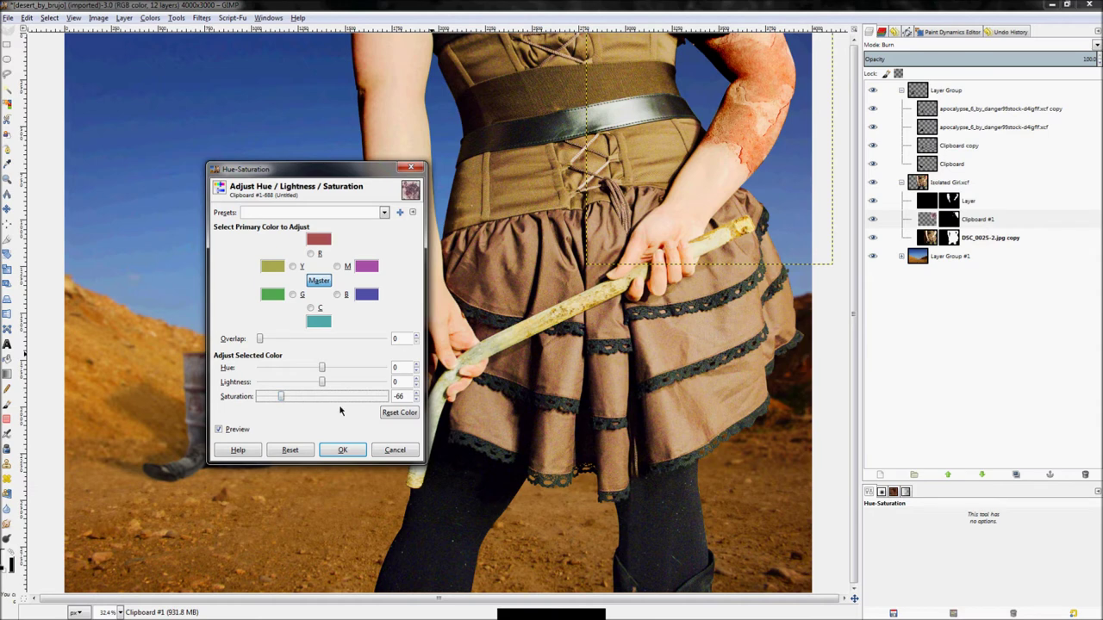
pyautogui.moveTo(328, 371); pyautogui.dragTo(411, 369)
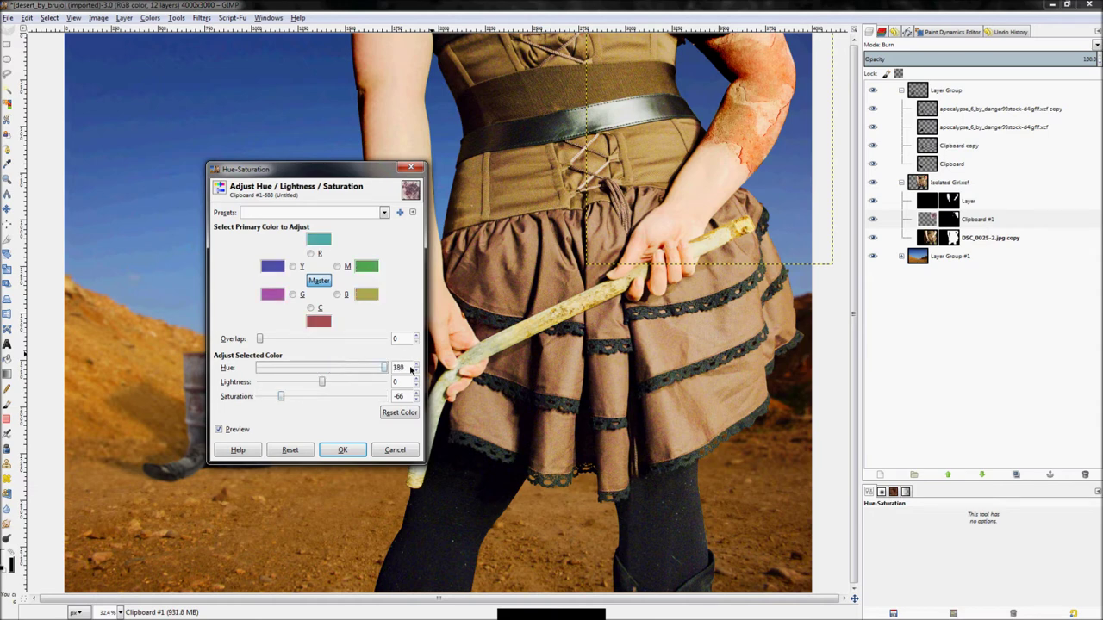
pyautogui.click(229, 430)
pyautogui.click(229, 430)
pyautogui.moveTo(377, 370); pyautogui.dragTo(276, 365)
pyautogui.moveTo(274, 404); pyautogui.dragTo(265, 398)
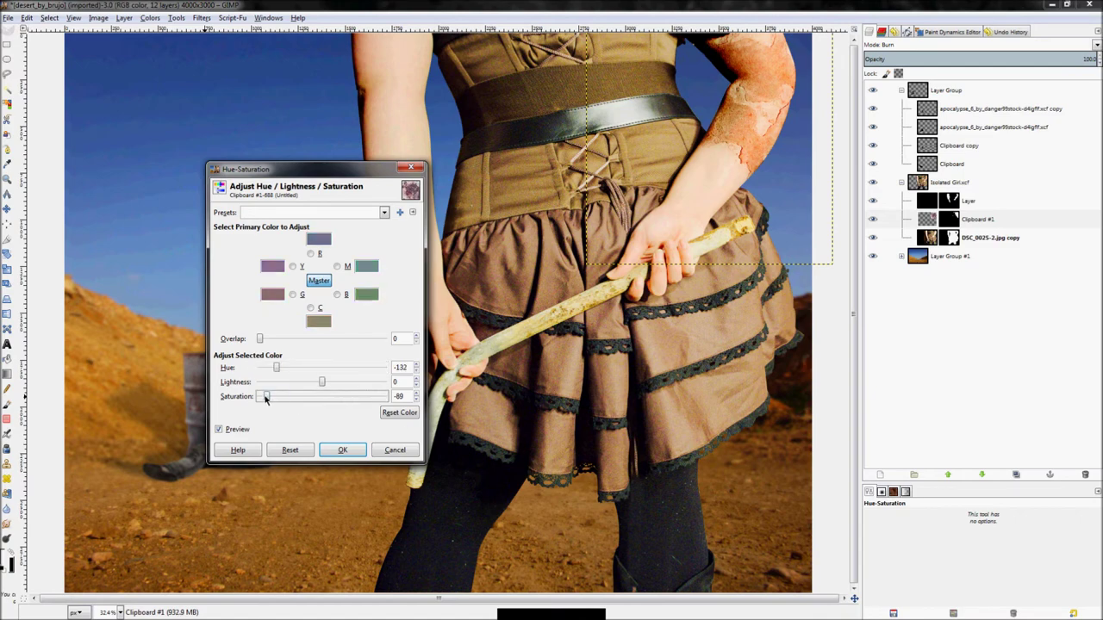
pyautogui.click(385, 454)
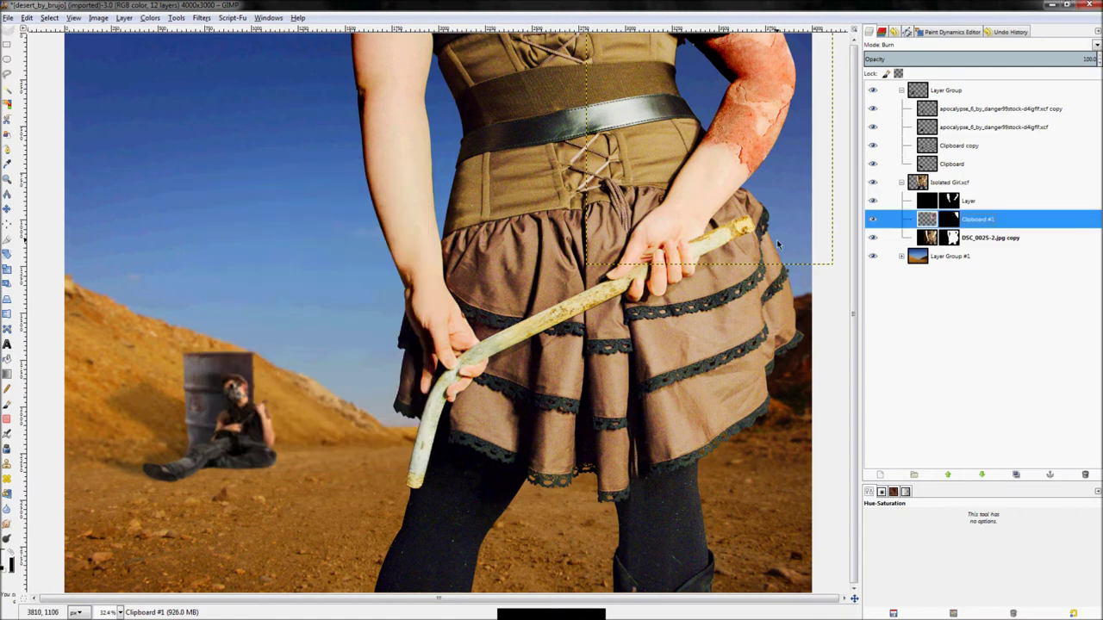
# - Lower the Clipboard #1 layer's opacity to 46.1 so the cracked-skin texture blends more softly into the arm
pyautogui.scroll(3, 815, 61)
pyautogui.scroll(-1, 640, 183)
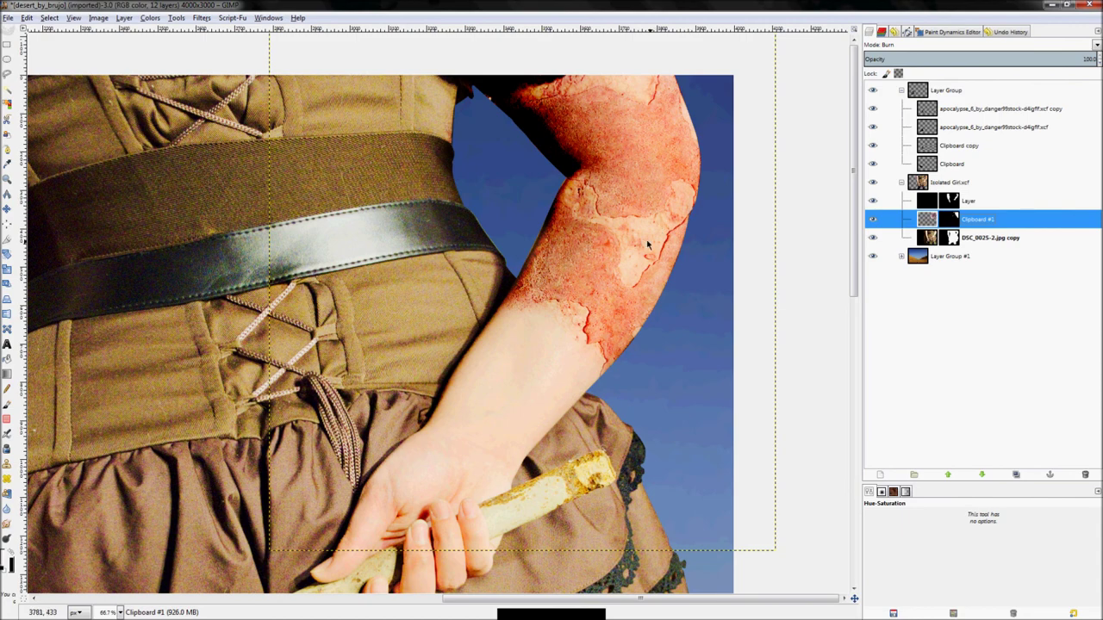
pyautogui.press('p')
pyautogui.scroll(2, 585, 222)
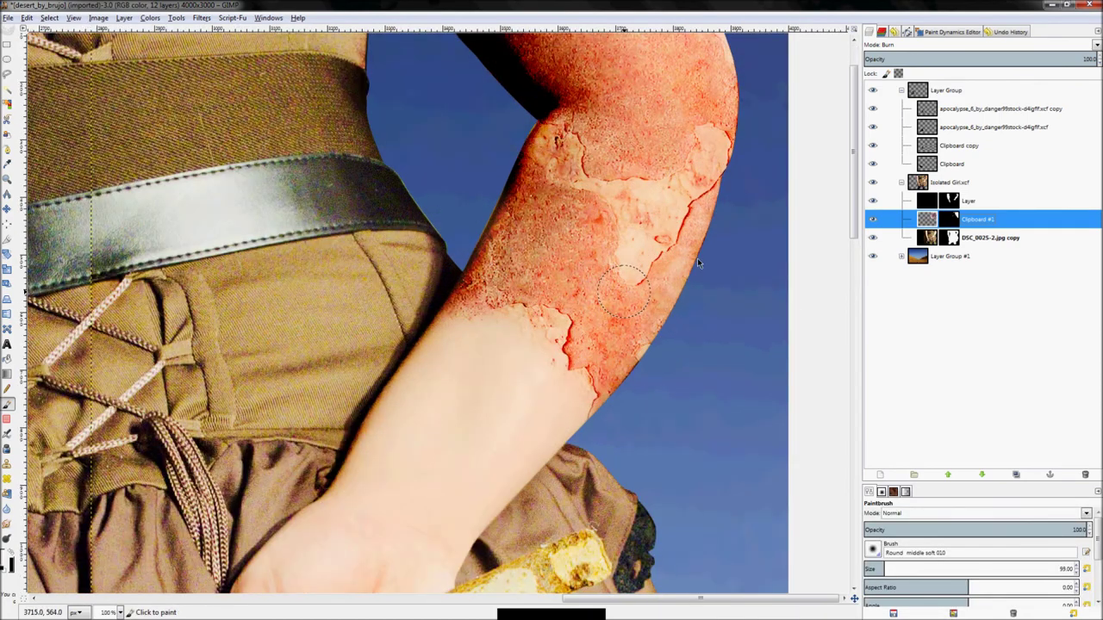
pyautogui.scroll(-3, 683, 286)
pyautogui.moveTo(1052, 63); pyautogui.dragTo(328, 90)
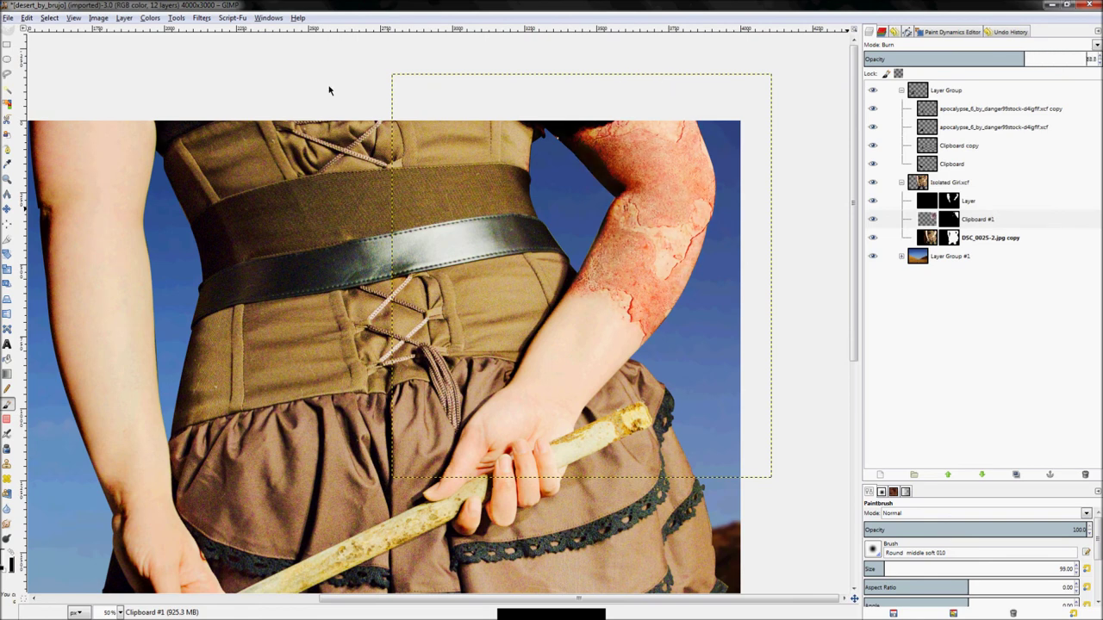
pyautogui.moveTo(221, 89); pyautogui.dragTo(155, 85)
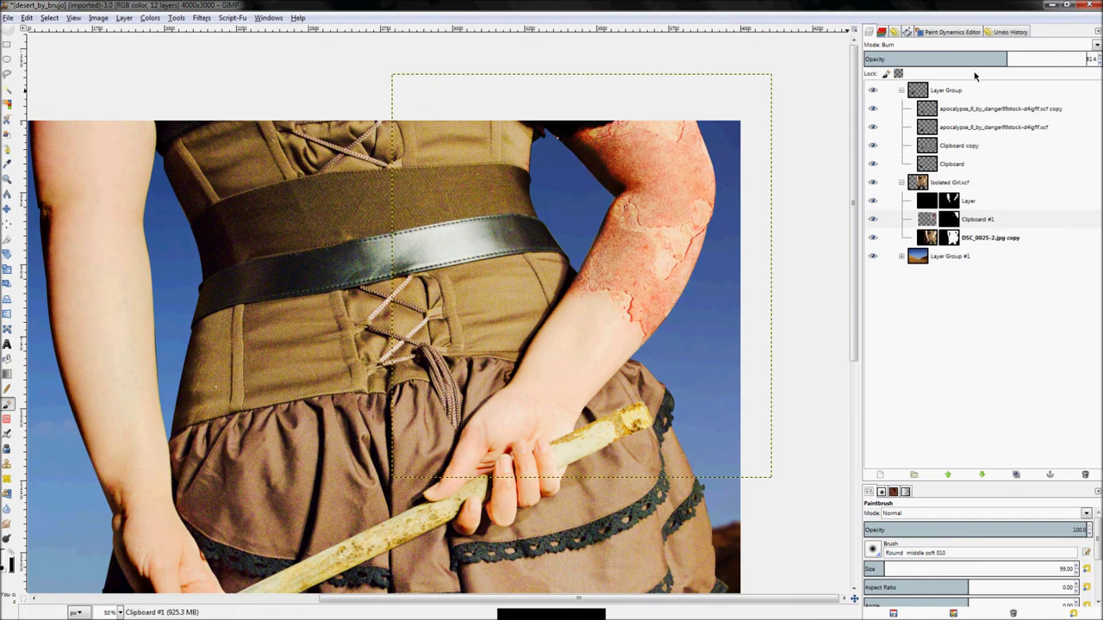
pyautogui.moveTo(940, 70); pyautogui.dragTo(737, 68)
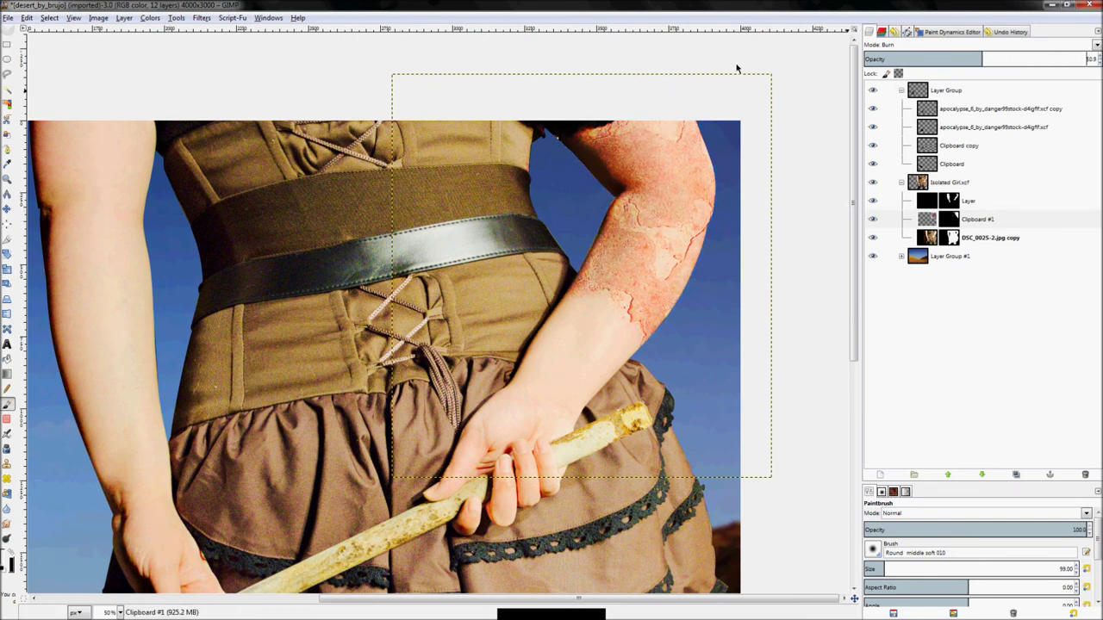
pyautogui.scroll(-2, 814, 77)
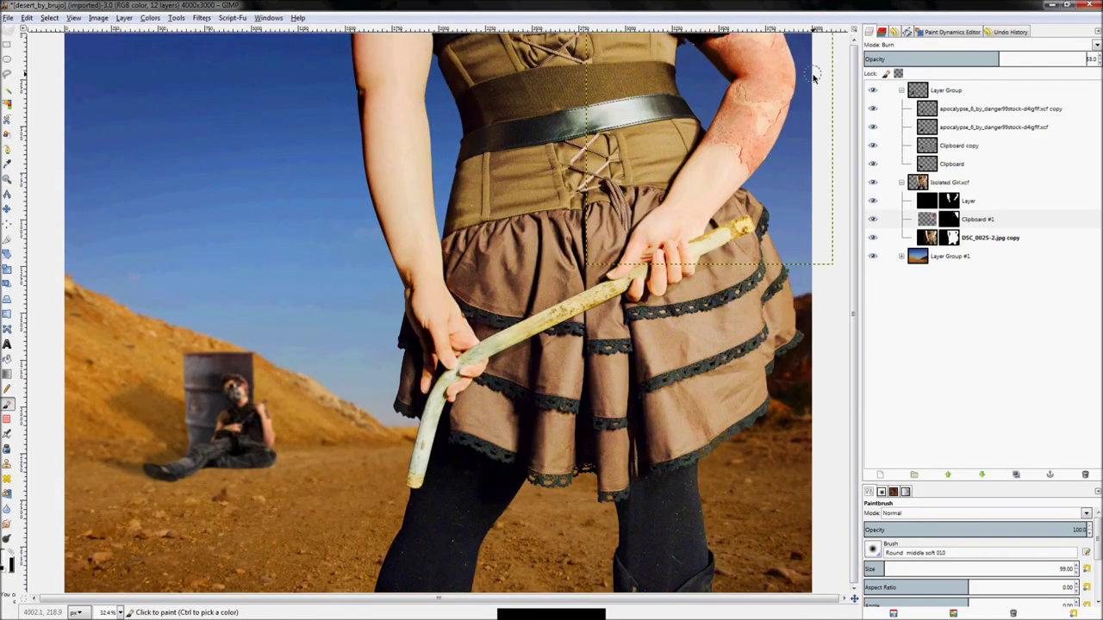
pyautogui.moveTo(633, 52); pyautogui.dragTo(697, 60)
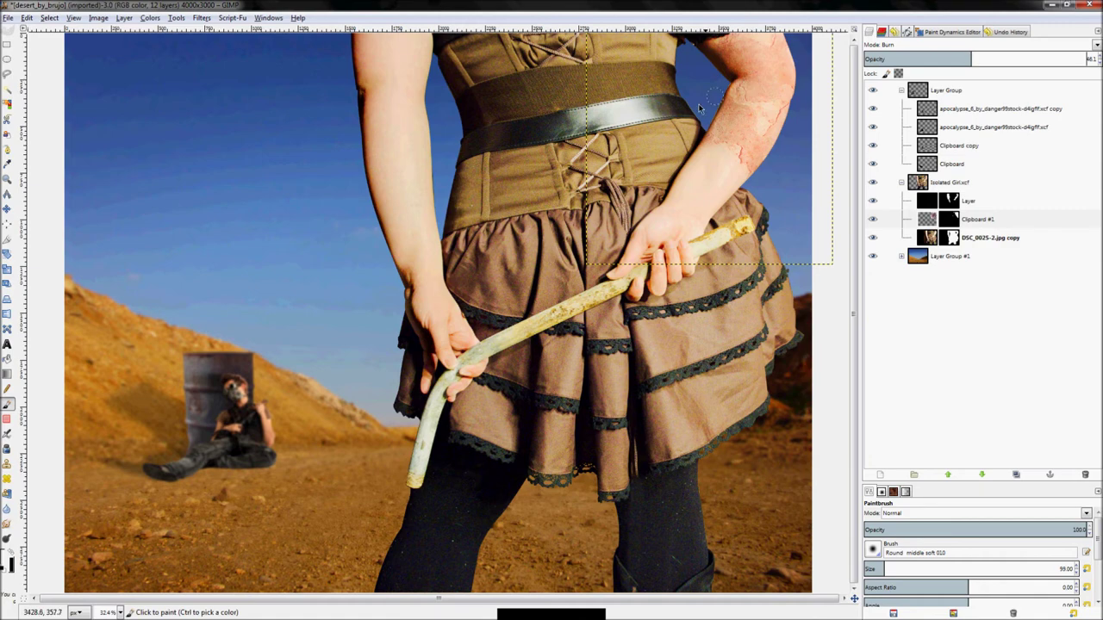
# - Paint the Clipboard #1 layer's mask black with a size 209 brush over the lower edge of the cracked skin on the forearm
pyautogui.scroll(4, 700, 108)
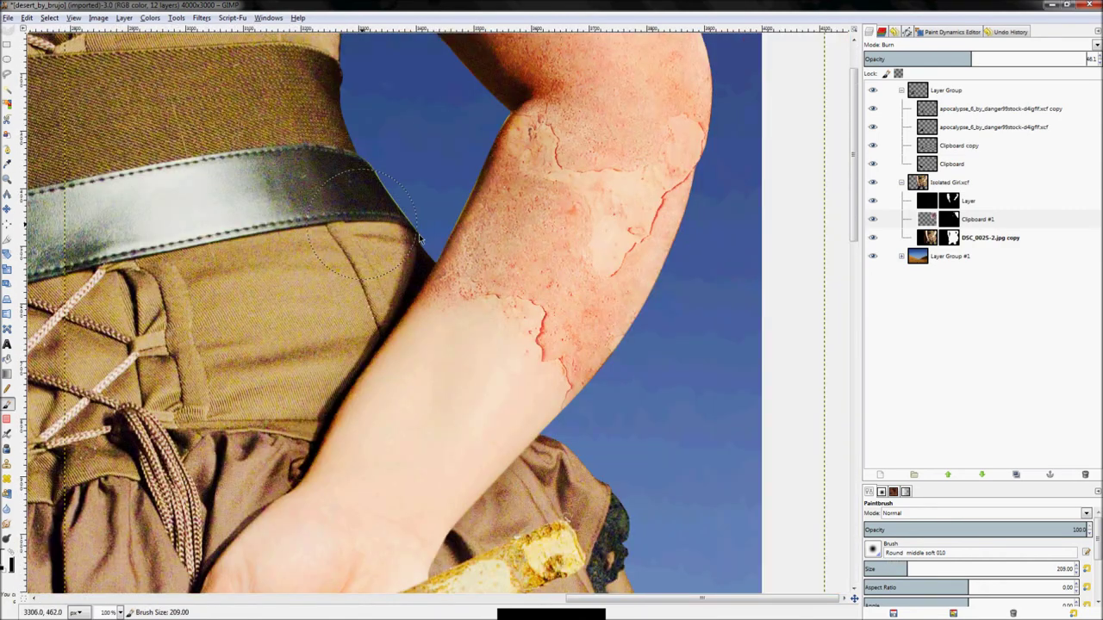
pyautogui.scroll(-1, 421, 239)
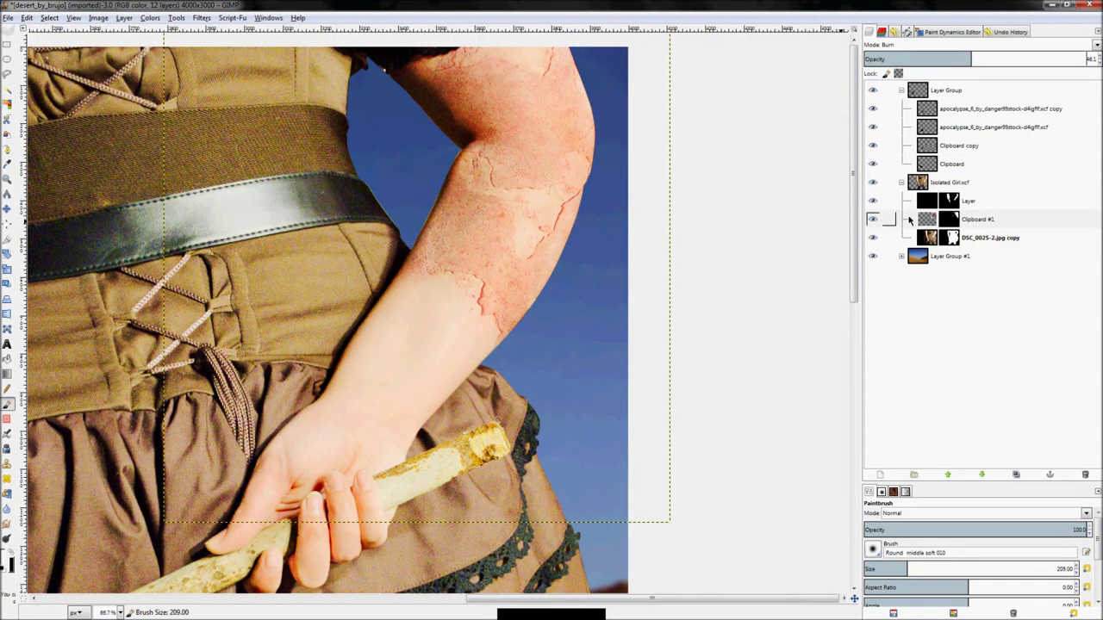
pyautogui.click(943, 219)
pyautogui.moveTo(416, 228)
pyautogui.mouseDown()
pyautogui.moveTo(466, 302)
pyautogui.moveTo(400, 262)
pyautogui.moveTo(484, 313)
pyautogui.mouseUp()
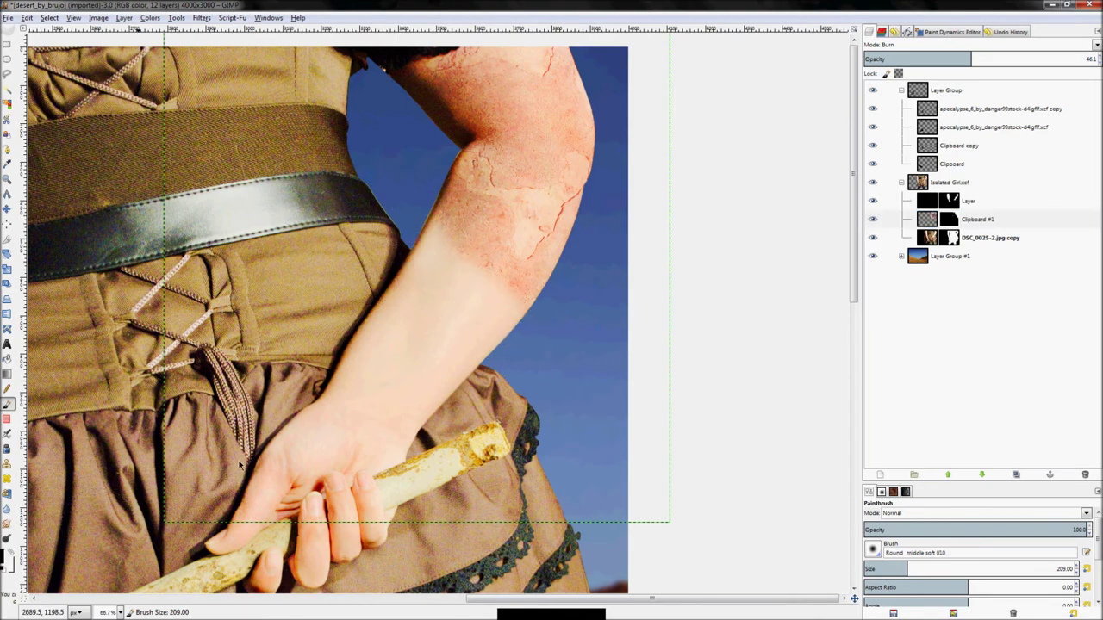
pyautogui.click(954, 222)
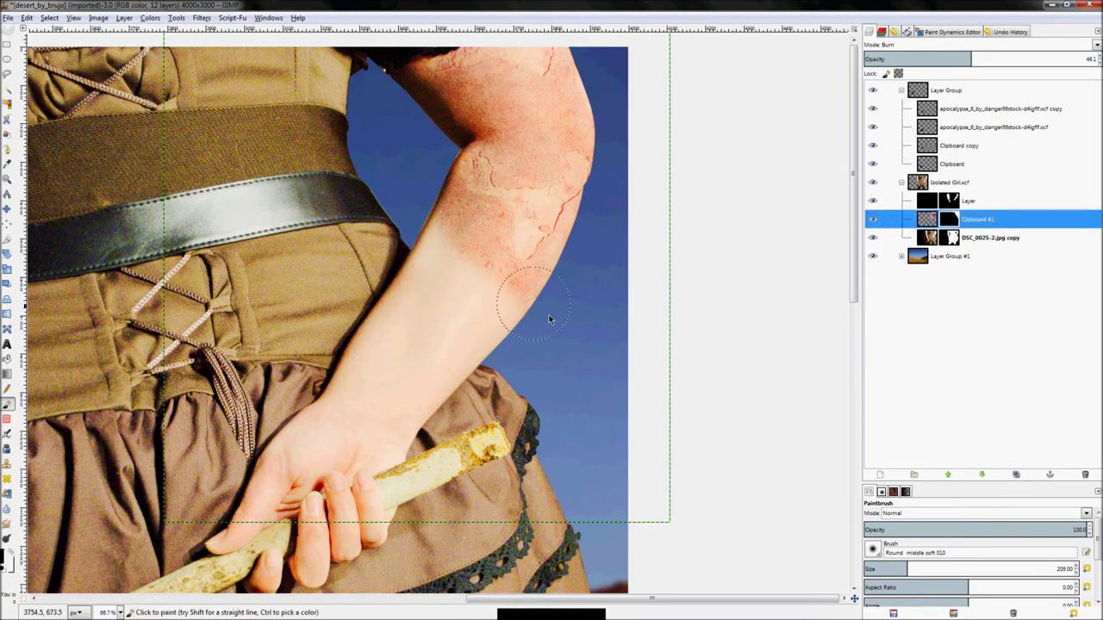
pyautogui.moveTo(541, 314)
pyautogui.mouseDown()
pyautogui.moveTo(451, 259)
pyautogui.moveTo(573, 298)
pyautogui.moveTo(512, 284)
pyautogui.mouseUp()
# - Reduce the brush to 159 and paint the mask black up to the elbow, keeping the cracked skin only on the upper arm
pyautogui.hotkey('shift', '[')
pyautogui.hotkey('shift', '[')
pyautogui.hotkey('shift', '[')
pyautogui.hotkey('shift', '[')
pyautogui.hotkey('shift', '[')
pyautogui.hotkey('shift', '[')
pyautogui.hotkey('shift', '[')
pyautogui.hotkey('shift', '[')
pyautogui.hotkey('shift', '[')
pyautogui.hotkey('shift', '[')
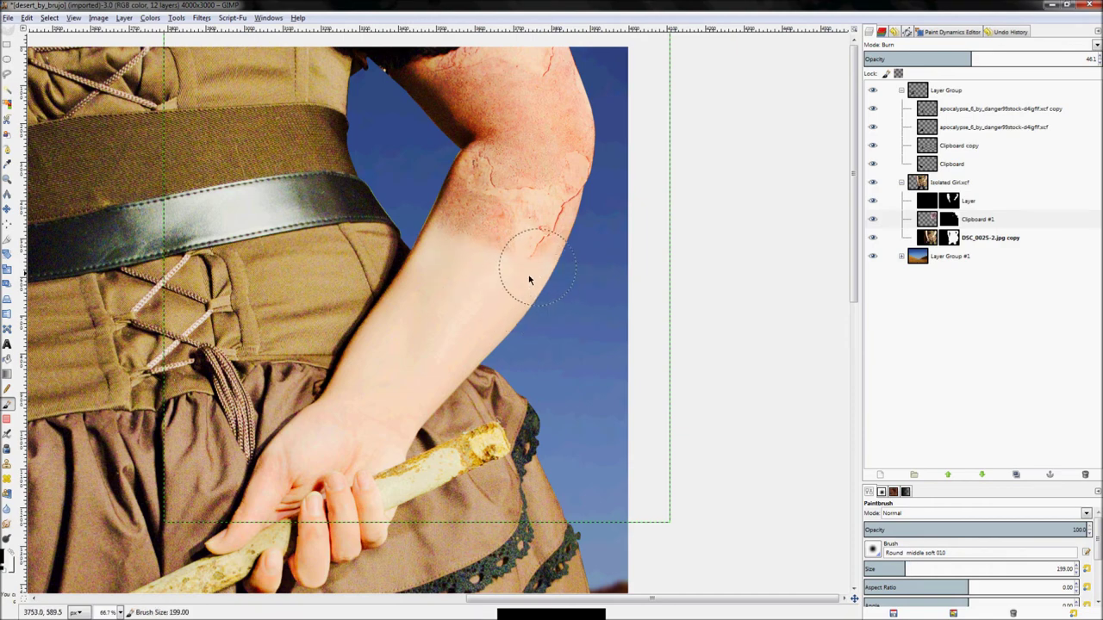
pyautogui.moveTo(543, 248)
pyautogui.mouseDown()
pyautogui.moveTo(521, 268)
pyautogui.moveTo(468, 248)
pyautogui.moveTo(457, 231)
pyautogui.moveTo(516, 228)
pyautogui.moveTo(451, 179)
pyautogui.moveTo(466, 192)
pyautogui.moveTo(476, 174)
pyautogui.moveTo(439, 160)
pyautogui.moveTo(462, 162)
pyautogui.moveTo(483, 196)
pyautogui.moveTo(436, 220)
pyautogui.mouseUp()
pyautogui.press(']')
pyautogui.press(']')
pyautogui.press(']')
pyautogui.press(']')
pyautogui.press(']')
pyautogui.moveTo(520, 241); pyautogui.dragTo(541, 244)
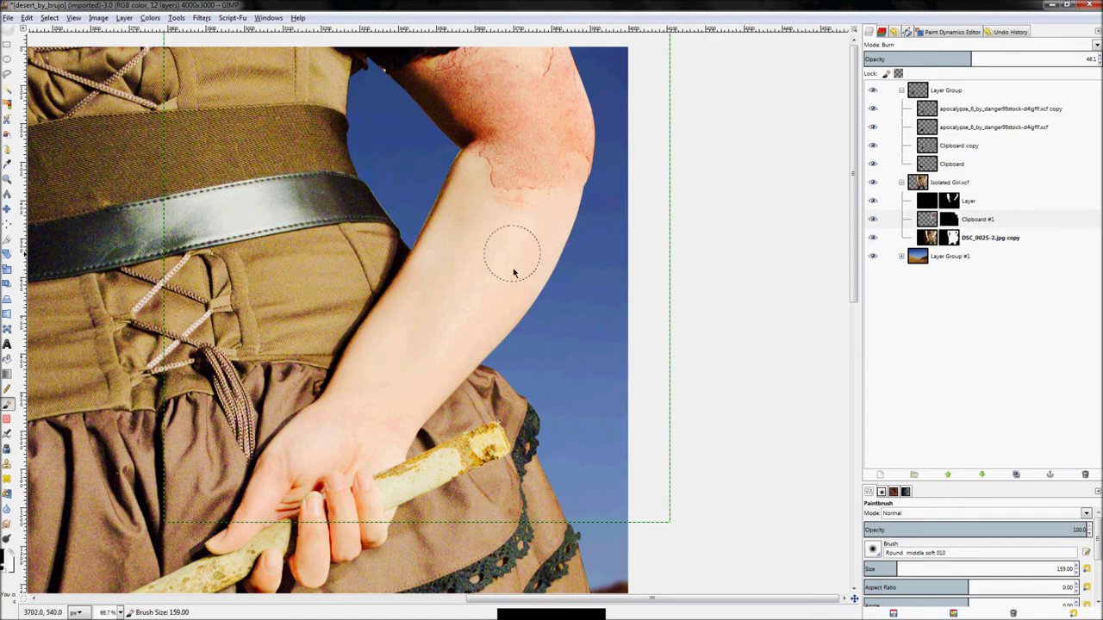
# - Reduce the brush to 49 and examine the remaining cracked-skin boundary at the elbow up close
pyautogui.scroll(-3, 561, 368)
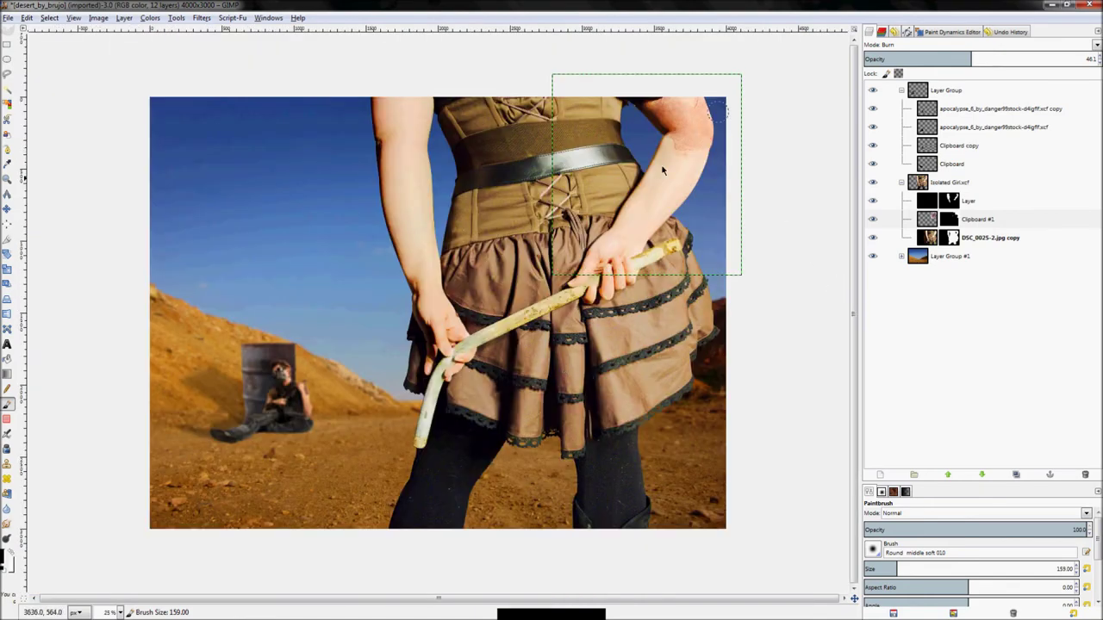
pyautogui.scroll(8, 705, 168)
pyautogui.press('[')
pyautogui.press('[')
pyautogui.press('[')
pyautogui.press('[')
pyautogui.press('[')
pyautogui.press('[')
pyautogui.press('[')
pyautogui.press('[')
pyautogui.press('[')
pyautogui.press('[')
pyautogui.press('[')
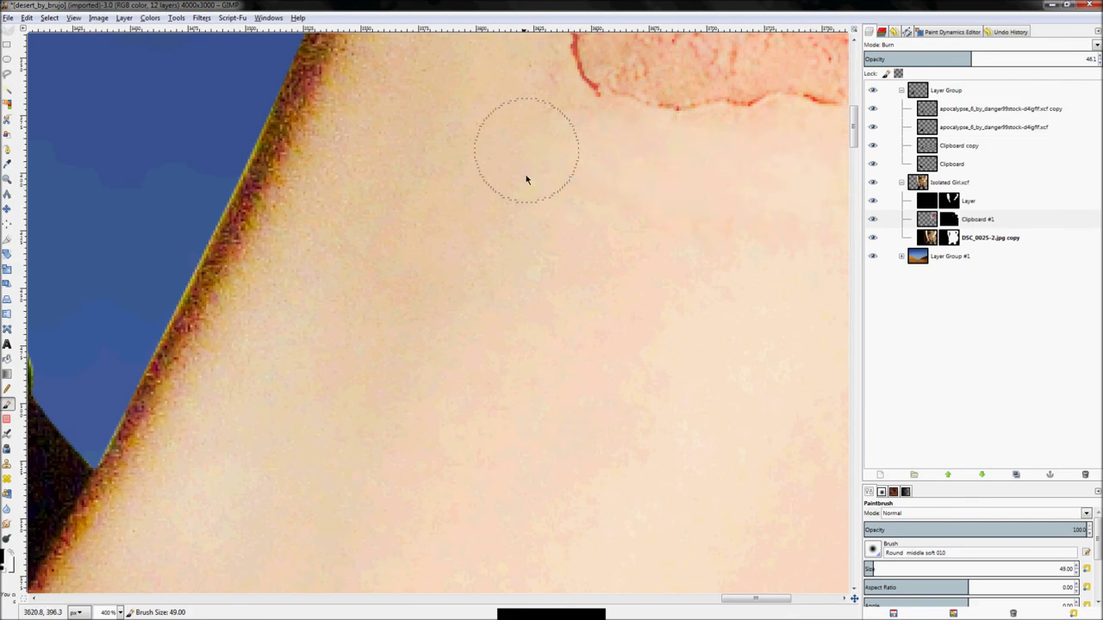
pyautogui.press('z')
pyautogui.moveTo(549, 210); pyautogui.dragTo(652, 298)
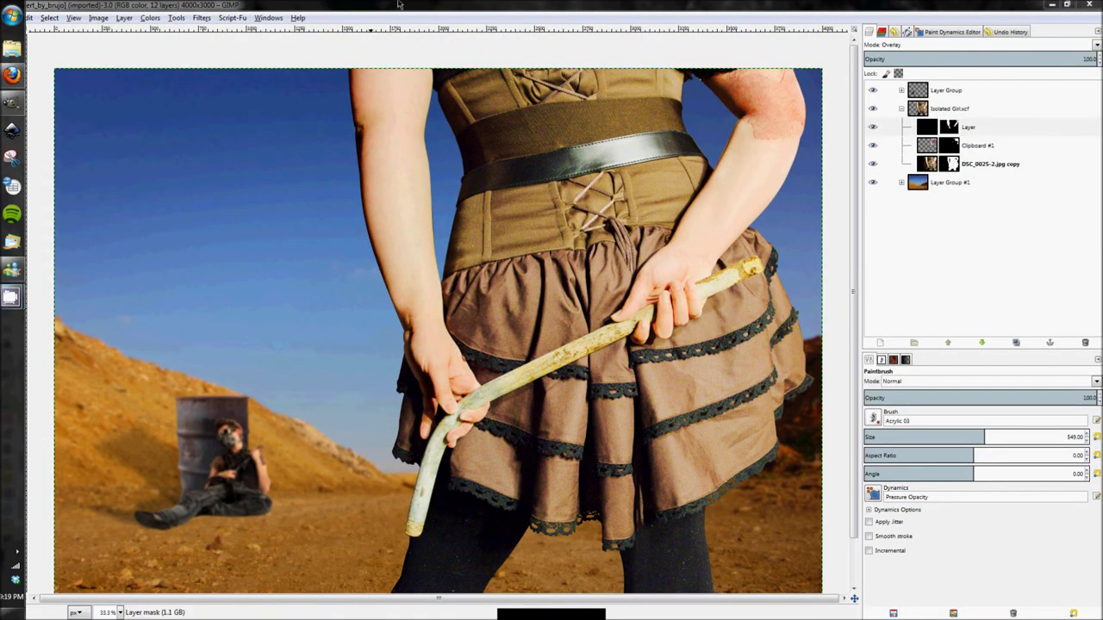
# - Create a new transparent layer above the black Overlay layer in the Isolated Girl group, with Bucket Fill as the active tool
pyautogui.click(991, 127)
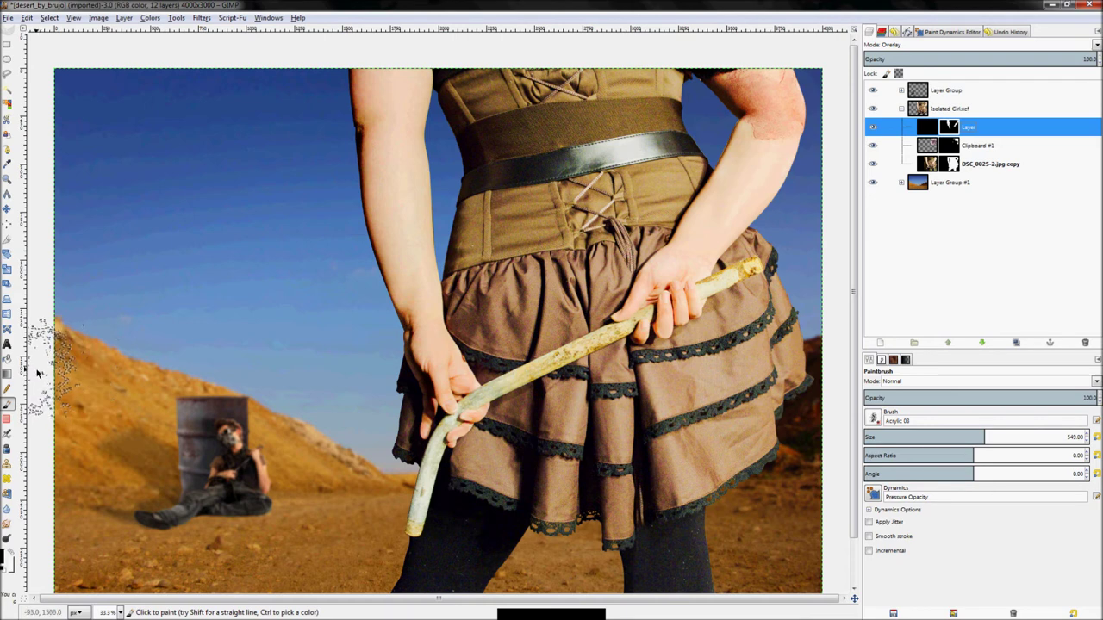
pyautogui.click(10, 361)
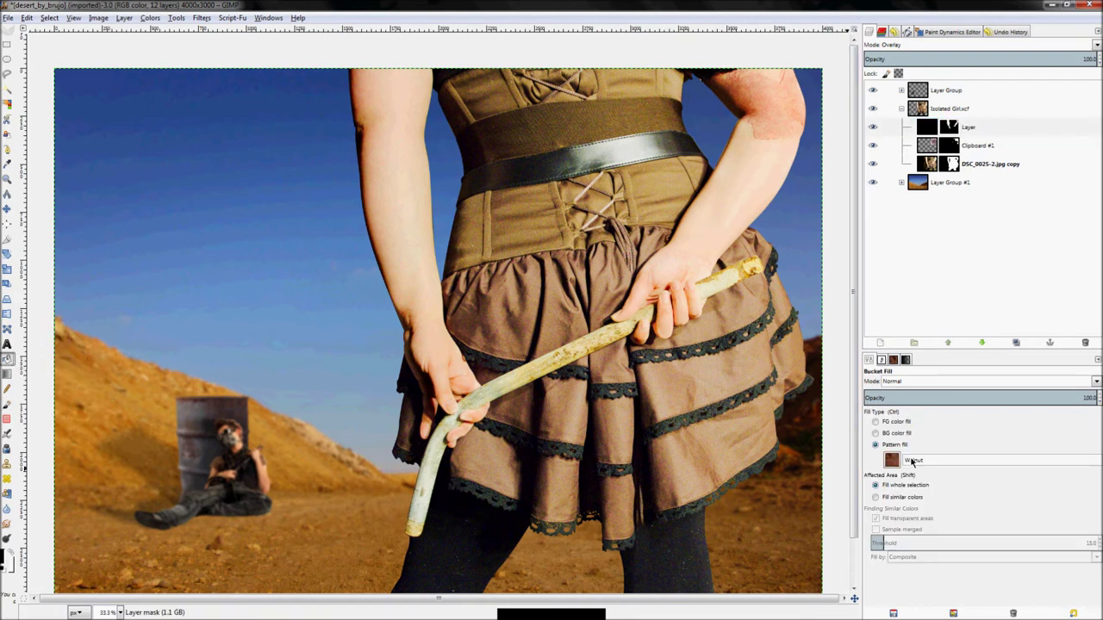
pyautogui.rightClick(976, 131)
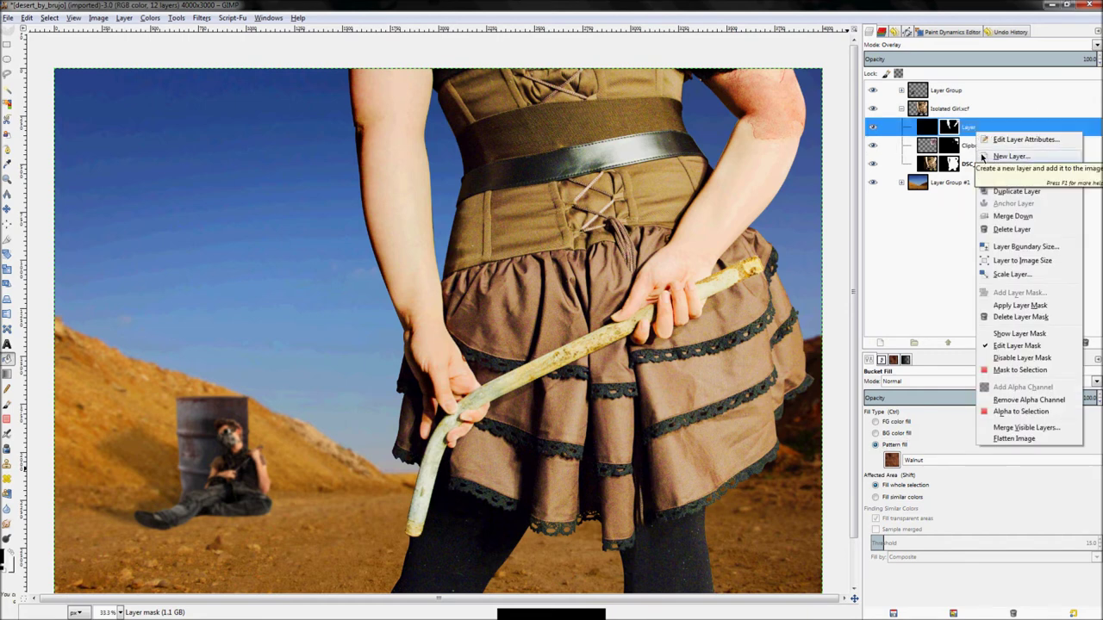
pyautogui.click(1004, 156)
pyautogui.click(95, 199)
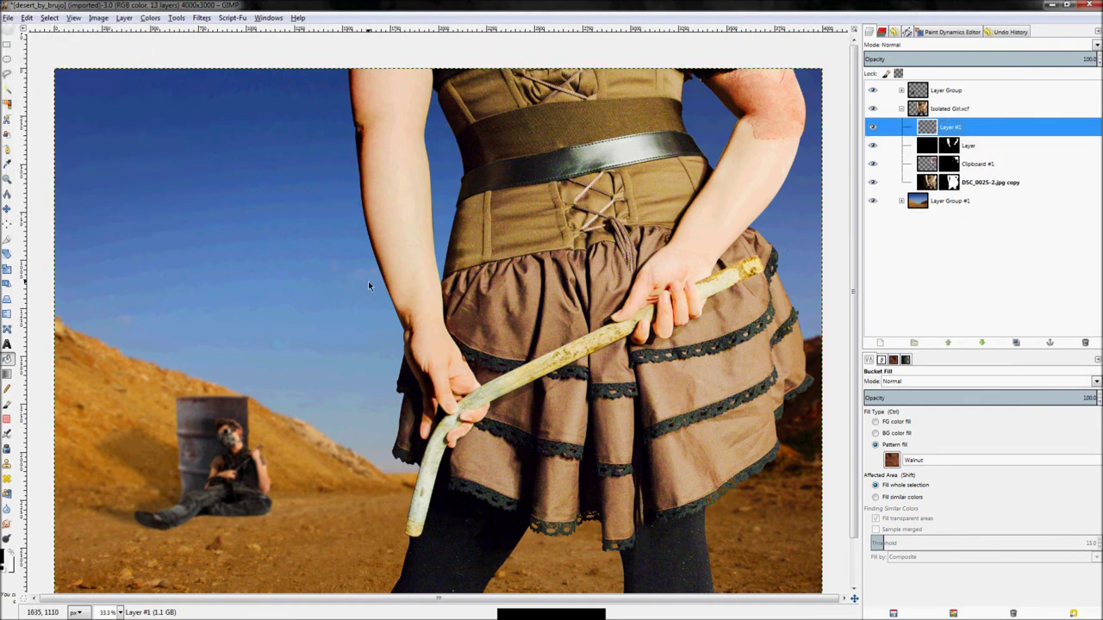
# - Fill the whole new layer with the Walnut pattern
pyautogui.moveTo(3, 372)
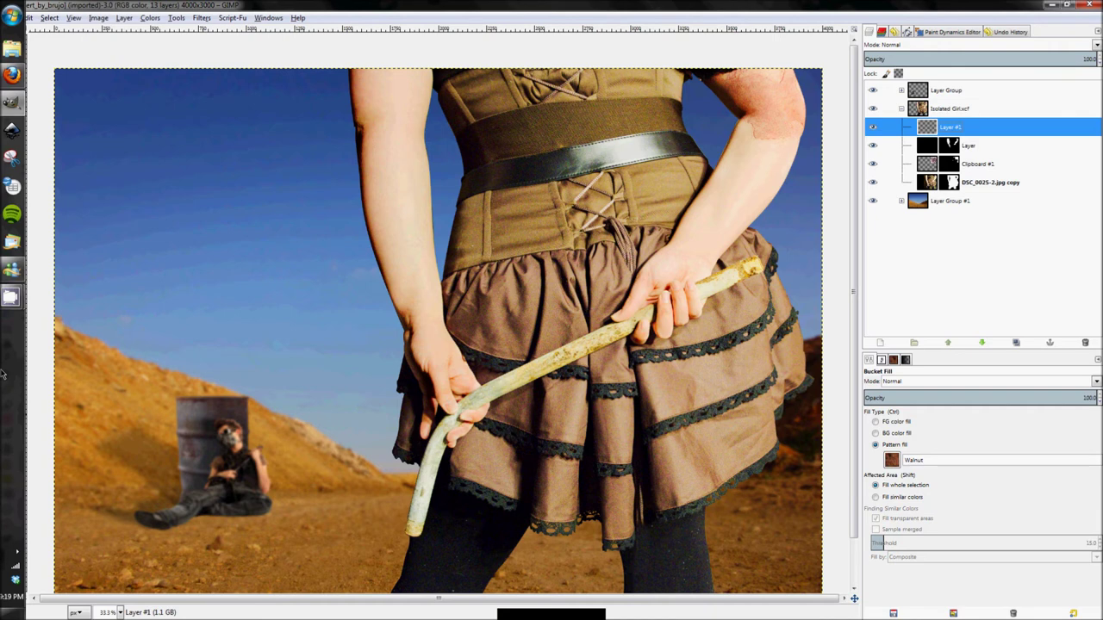
pyautogui.click(878, 446)
pyautogui.click(893, 461)
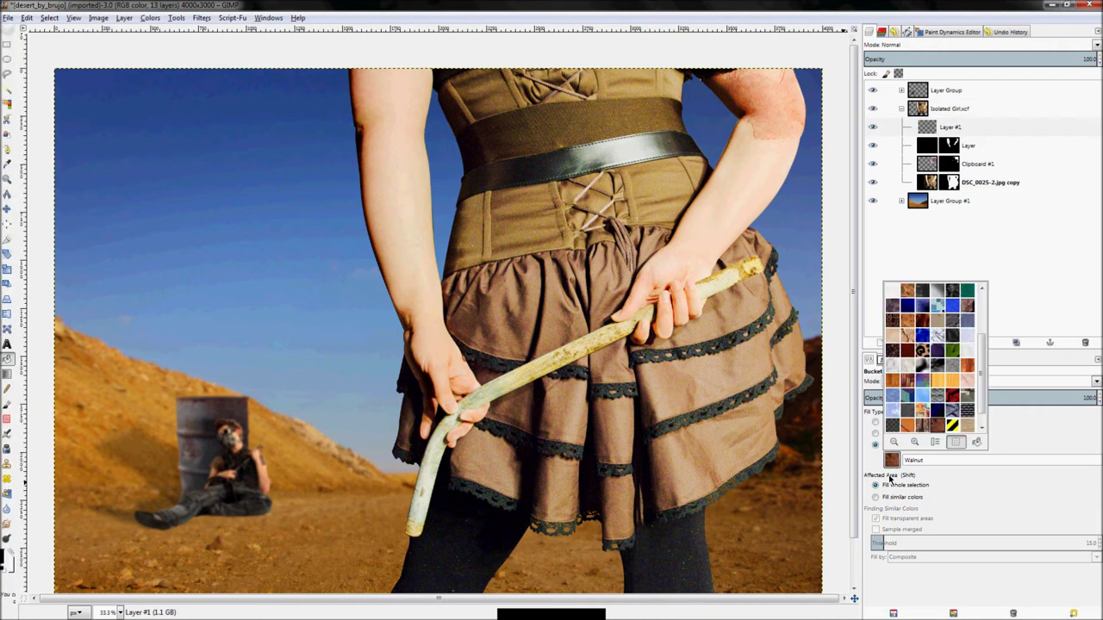
pyautogui.click(897, 468)
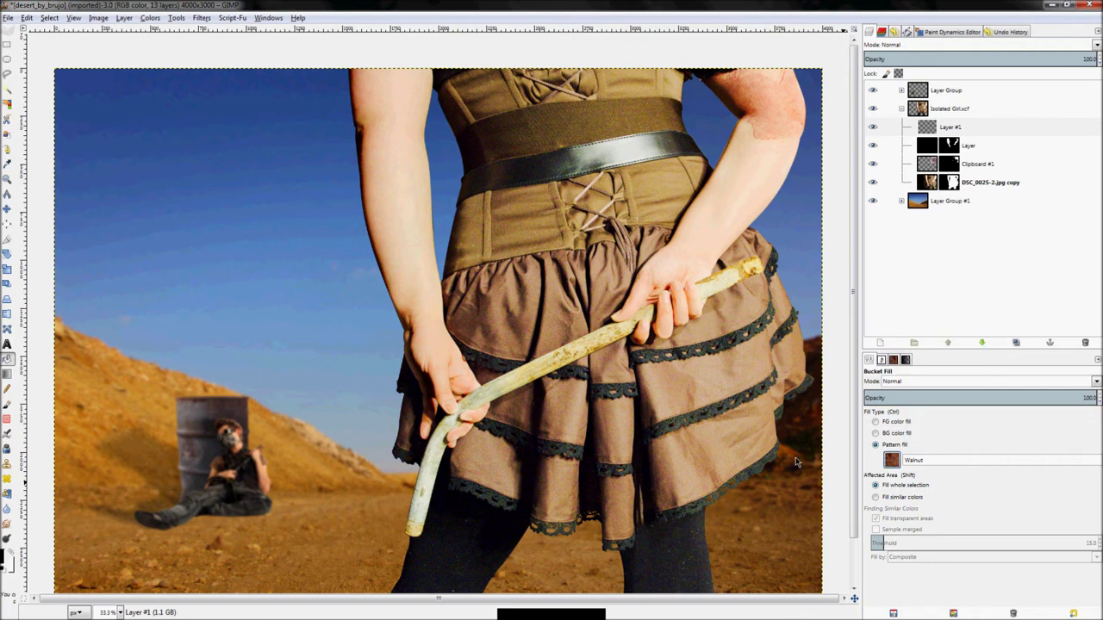
pyautogui.click(467, 241)
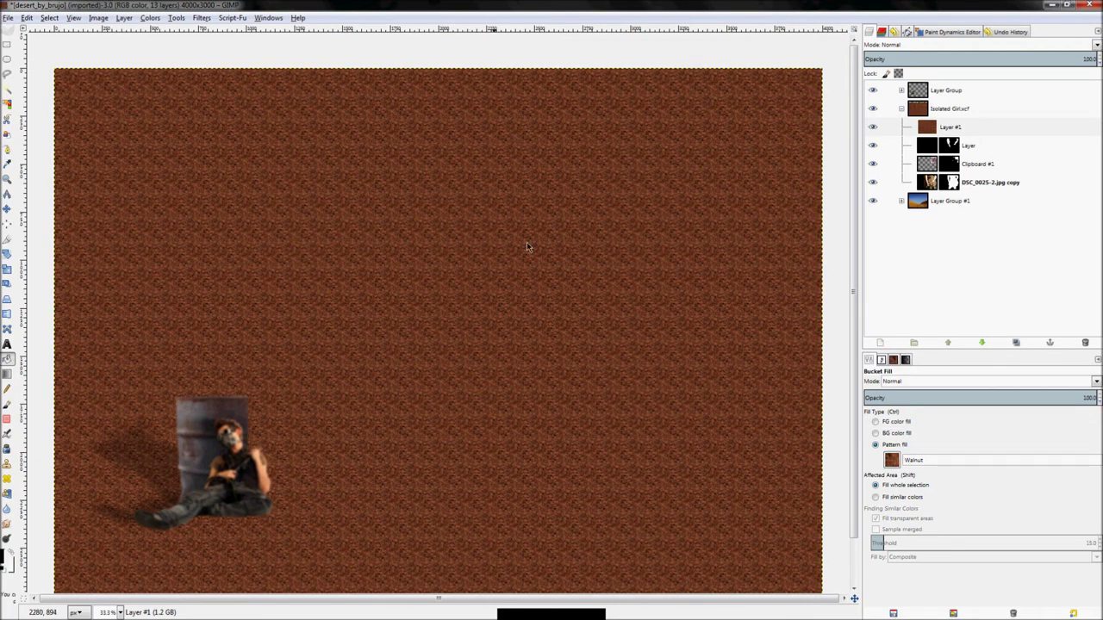
# - Add a black, fully transparent layer mask to the walnut-patterned layer
pyautogui.rightClick(968, 138)
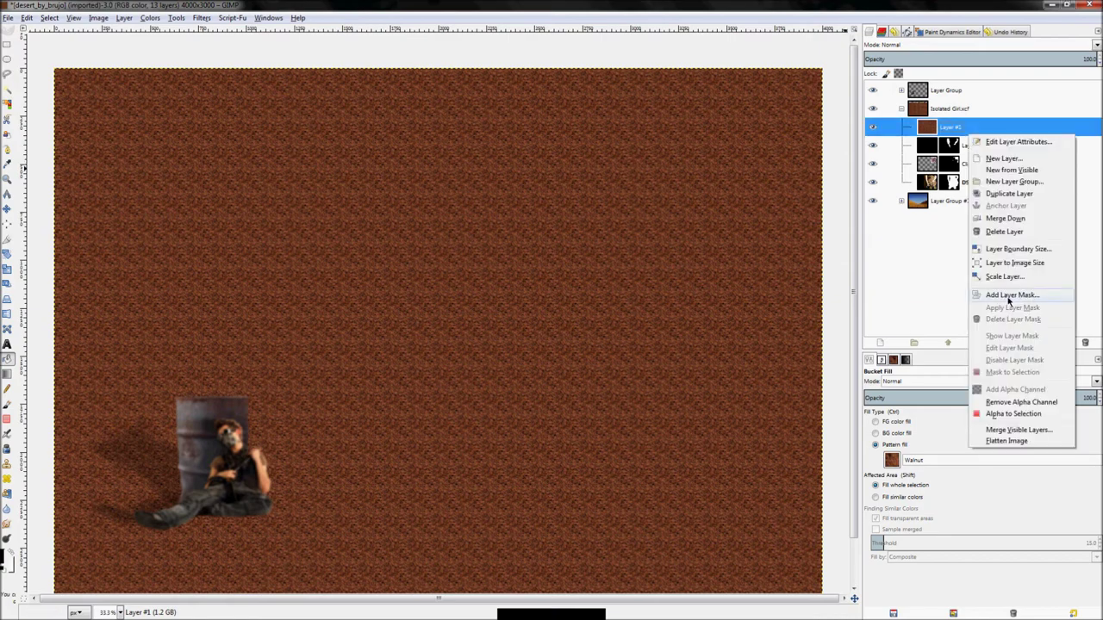
pyautogui.click(1010, 295)
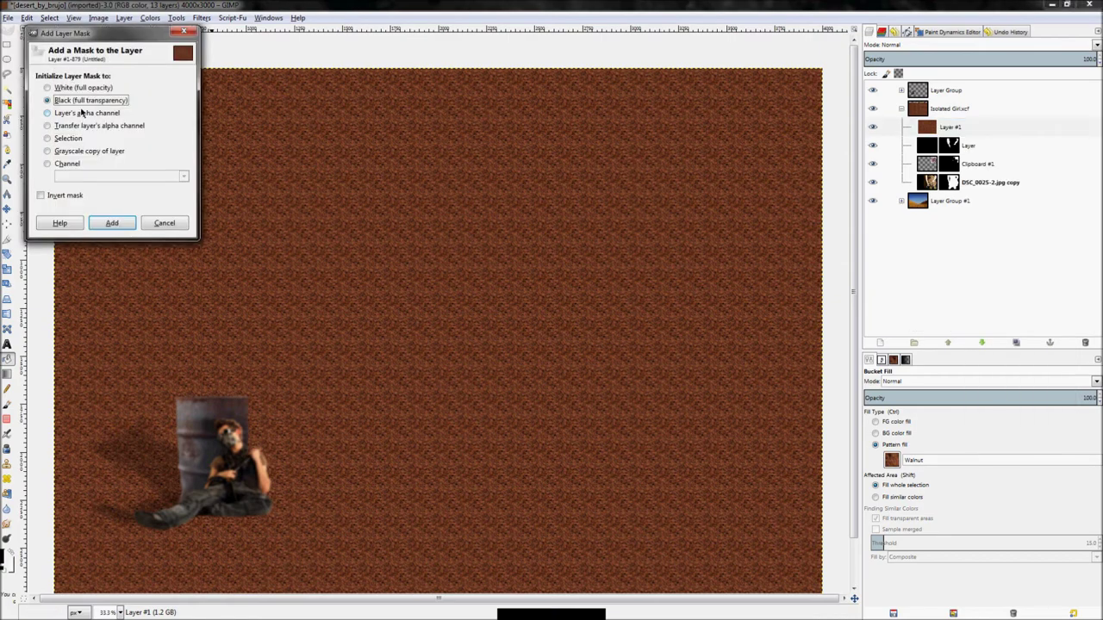
pyautogui.click(112, 223)
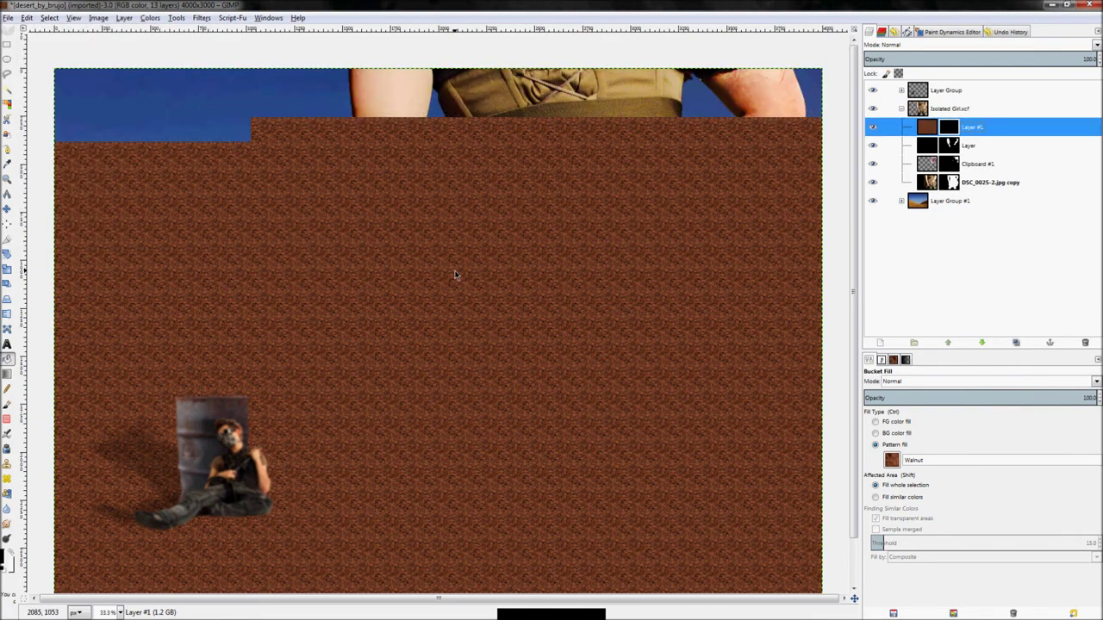
# - Paint the walnut layer's mask white over both of the woman's arms with the Acrylic 02 brush at size 469
pyautogui.press('p')
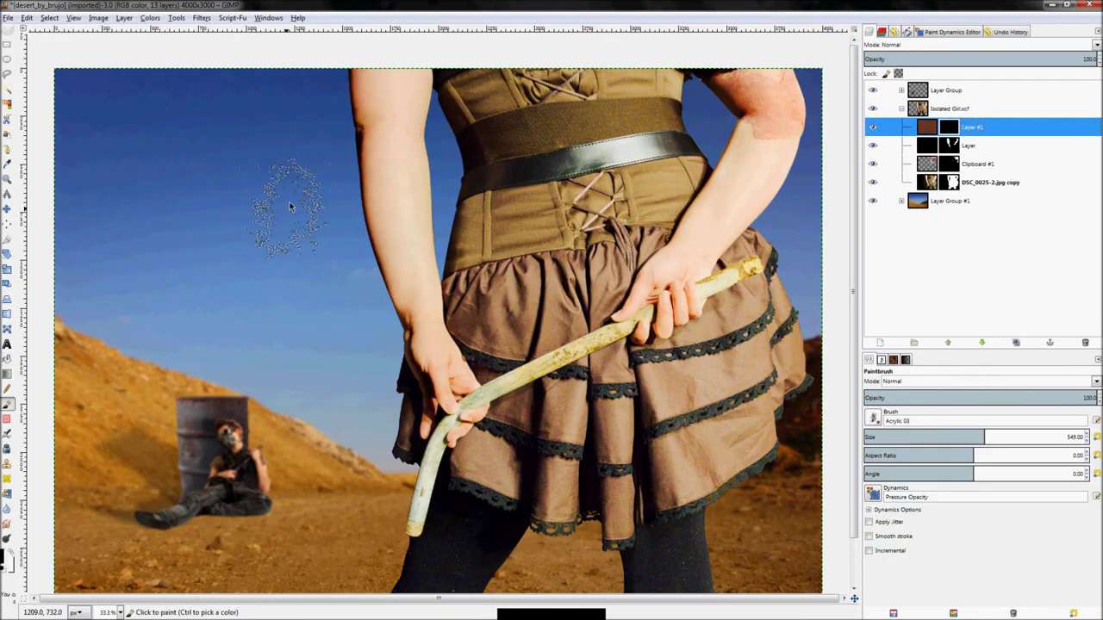
pyautogui.click(873, 419)
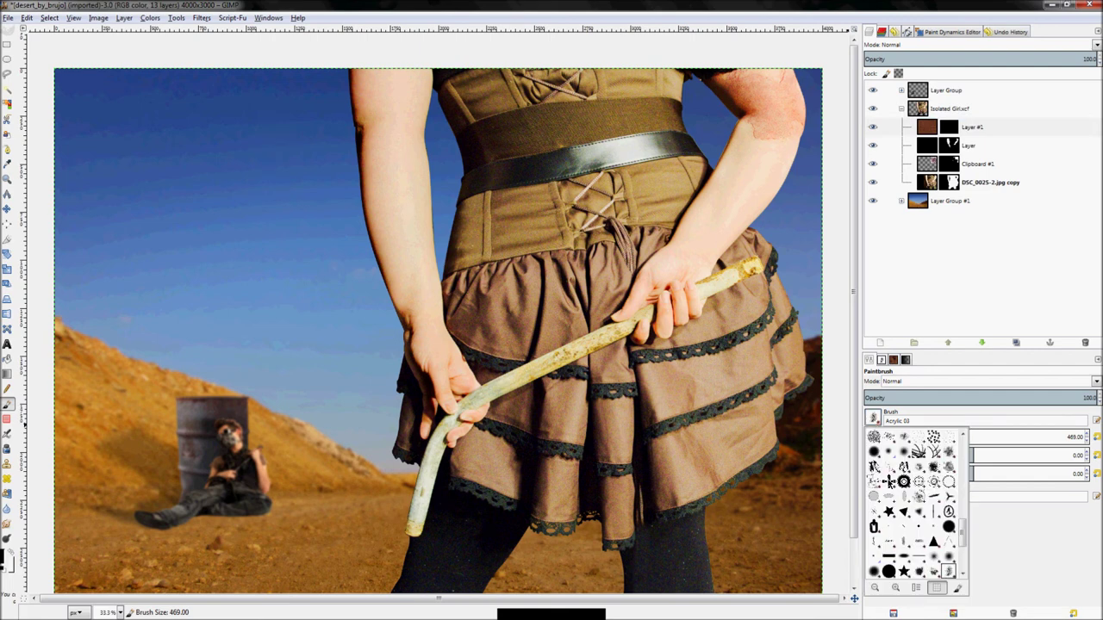
pyautogui.click(948, 571)
pyautogui.moveTo(370, 87)
pyautogui.mouseDown()
pyautogui.moveTo(409, 103)
pyautogui.moveTo(411, 153)
pyautogui.moveTo(391, 136)
pyautogui.moveTo(385, 98)
pyautogui.moveTo(409, 302)
pyautogui.moveTo(453, 314)
pyautogui.moveTo(448, 221)
pyautogui.moveTo(404, 130)
pyautogui.mouseUp()
pyautogui.moveTo(751, 180)
pyautogui.mouseDown()
pyautogui.moveTo(731, 233)
pyautogui.moveTo(676, 259)
pyautogui.moveTo(657, 302)
pyautogui.mouseUp()
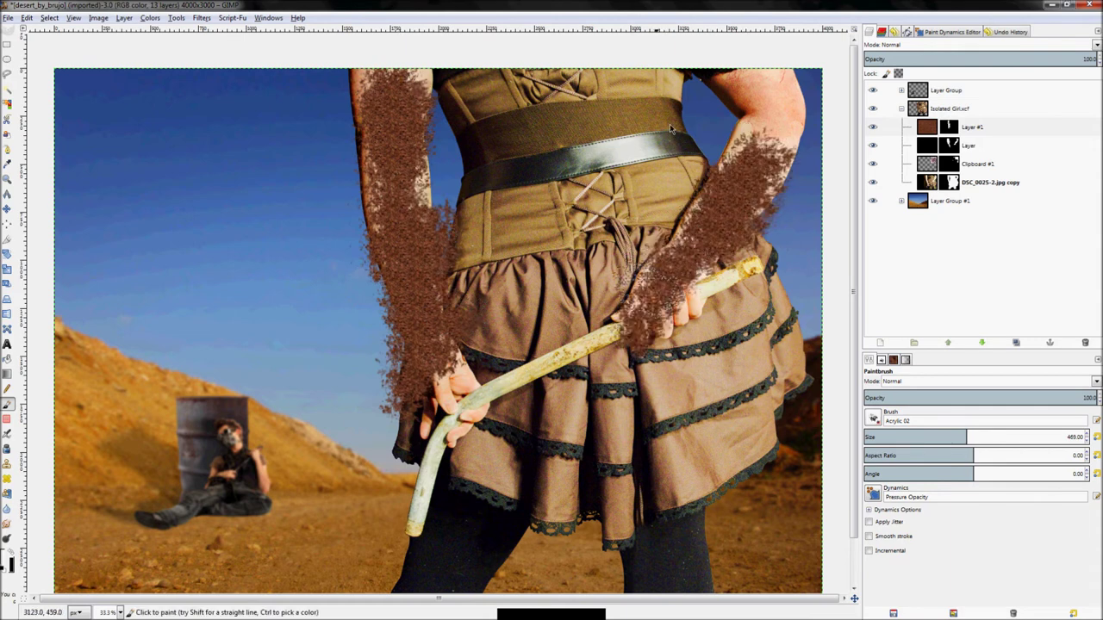
# - Extend the walnut layer's white mask areas over the corset and skirt with the Acrylic 02 brush, enlarging it to size 549
pyautogui.moveTo(662, 121); pyautogui.dragTo(599, 155)
pyautogui.hotkey('shift', ']')
pyautogui.hotkey('shift', ']')
pyautogui.hotkey('shift', ']')
pyautogui.hotkey('shift', ']')
pyautogui.hotkey('shift', ']')
pyautogui.hotkey('shift', ']')
pyautogui.hotkey('shift', ']')
pyautogui.hotkey('shift', ']')
pyautogui.moveTo(517, 127)
pyautogui.mouseDown()
pyautogui.moveTo(629, 138)
pyautogui.moveTo(603, 276)
pyautogui.moveTo(732, 379)
pyautogui.moveTo(517, 414)
pyautogui.mouseUp()
# - Set the walnut layer's blending mode to Burn and its opacity to 53.9
pyautogui.click(900, 46)
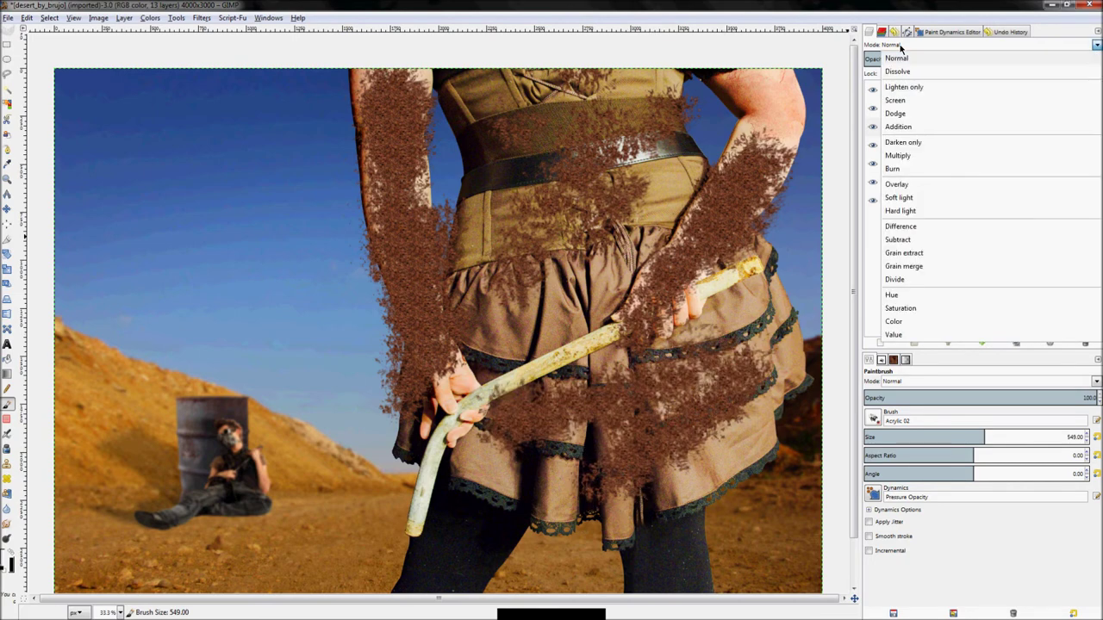
pyautogui.click(937, 168)
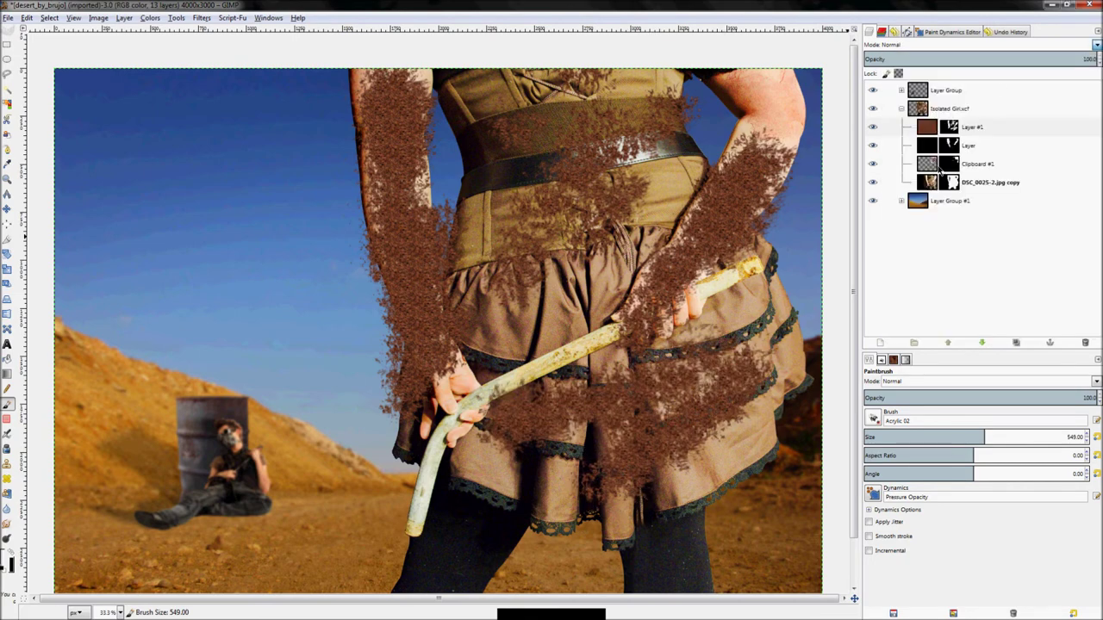
pyautogui.moveTo(1068, 65); pyautogui.dragTo(2, 135)
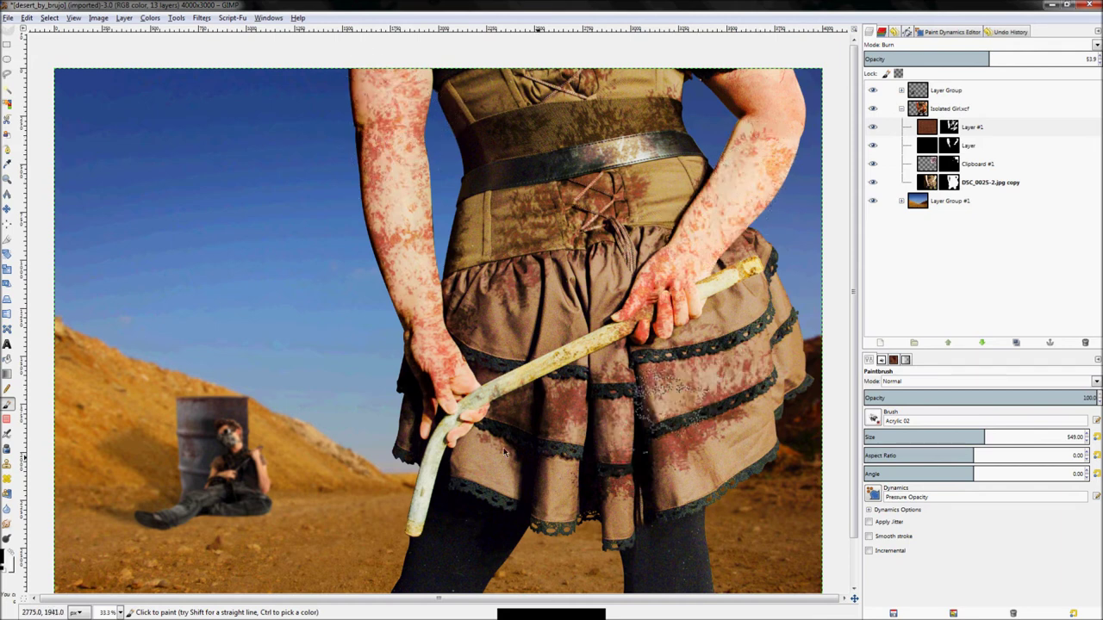
# - Break up the walnut texture on the corset and skirt with alternating black and white Acrylic 02 strokes on its mask
pyautogui.moveTo(752, 386)
pyautogui.mouseDown()
pyautogui.moveTo(731, 424)
pyautogui.moveTo(686, 450)
pyautogui.mouseUp()
pyautogui.moveTo(569, 168)
pyautogui.mouseDown()
pyautogui.moveTo(655, 105)
pyautogui.moveTo(537, 250)
pyautogui.moveTo(582, 183)
pyautogui.mouseUp()
pyautogui.press('x')
pyautogui.moveTo(576, 143)
pyautogui.mouseDown()
pyautogui.moveTo(614, 129)
pyautogui.moveTo(600, 223)
pyautogui.moveTo(534, 185)
pyautogui.moveTo(529, 264)
pyautogui.mouseUp()
pyautogui.moveTo(621, 466)
pyautogui.mouseDown()
pyautogui.moveTo(755, 393)
pyautogui.moveTo(659, 394)
pyautogui.moveTo(732, 342)
pyautogui.mouseUp()
pyautogui.press('x')
pyautogui.moveTo(758, 355)
pyautogui.mouseDown()
pyautogui.moveTo(742, 379)
pyautogui.moveTo(624, 434)
pyautogui.mouseUp()
pyautogui.moveTo(635, 150)
pyautogui.mouseDown()
pyautogui.moveTo(515, 215)
pyautogui.moveTo(442, 159)
pyautogui.moveTo(396, 206)
pyautogui.moveTo(410, 103)
pyautogui.moveTo(448, 371)
pyautogui.moveTo(741, 147)
pyautogui.moveTo(681, 237)
pyautogui.moveTo(732, 209)
pyautogui.moveTo(690, 241)
pyautogui.moveTo(759, 173)
pyautogui.moveTo(681, 259)
pyautogui.moveTo(707, 224)
pyautogui.mouseUp()
pyautogui.moveTo(543, 262)
pyautogui.mouseDown()
pyautogui.moveTo(551, 305)
pyautogui.moveTo(516, 353)
pyautogui.moveTo(568, 295)
pyautogui.moveTo(579, 367)
pyautogui.mouseUp()
pyautogui.hotkey('ctrl', 'z')
pyautogui.moveTo(538, 430)
pyautogui.mouseDown()
pyautogui.moveTo(563, 466)
pyautogui.moveTo(595, 474)
pyautogui.mouseUp()
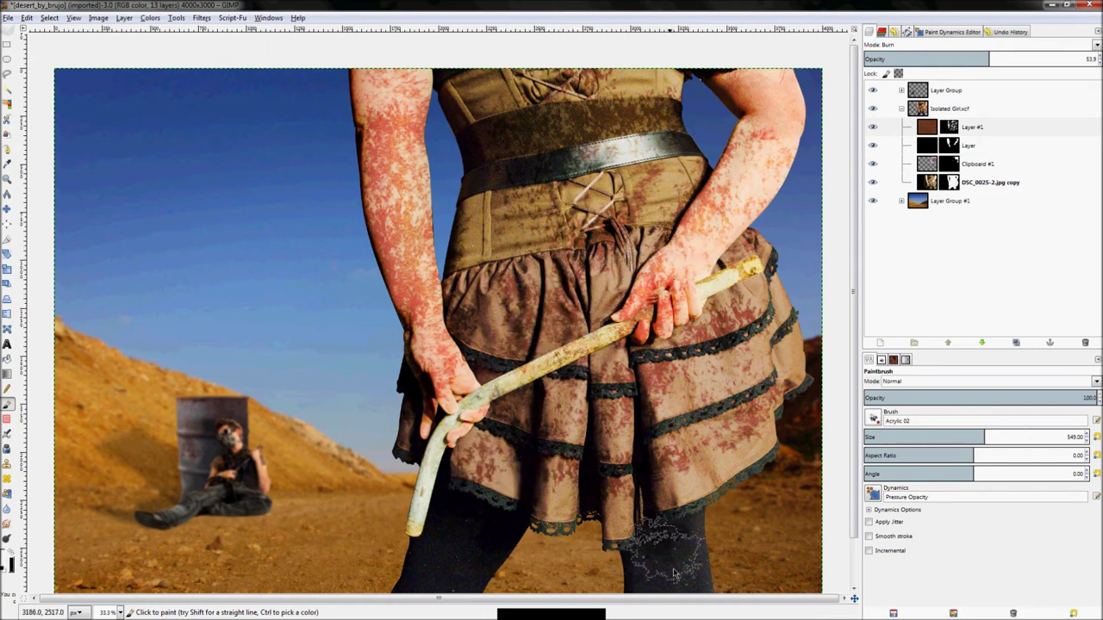
pyautogui.press('x')
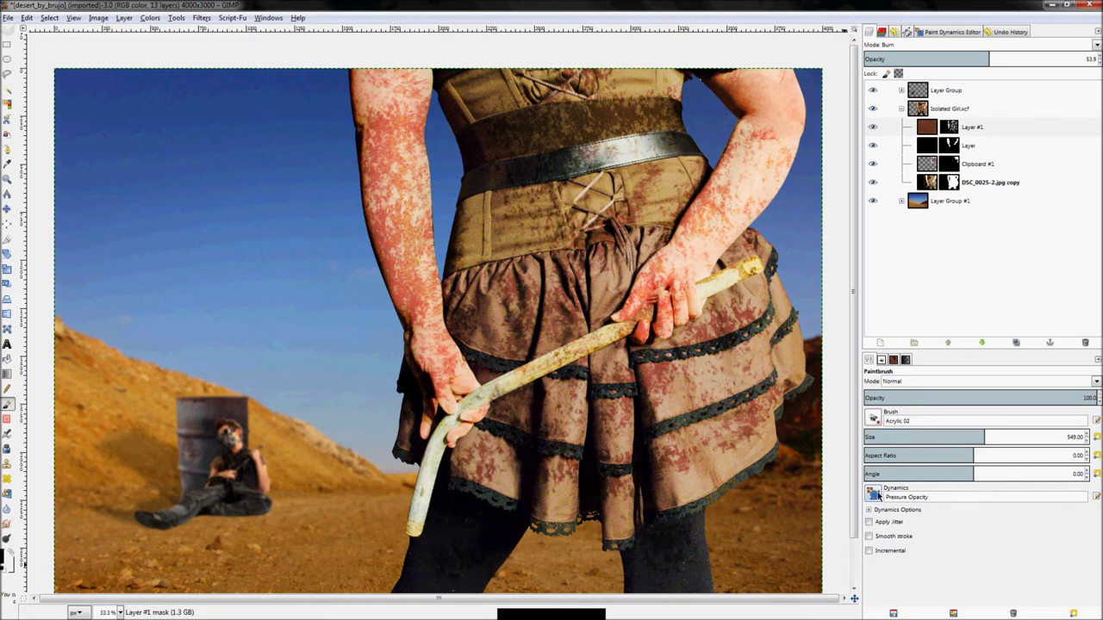
# - Retouch the walnut mask over the corset, skirt and left arm with the Acrylic 03 brush, and set the layer's opacity to 31
pyautogui.click(874, 419)
pyautogui.click(949, 571)
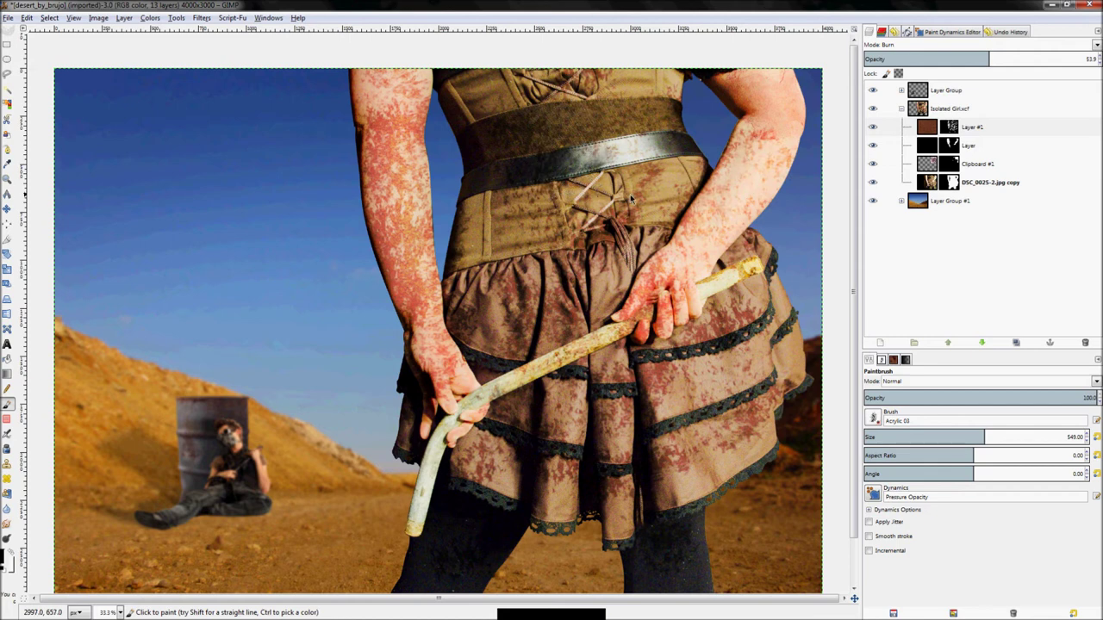
pyautogui.click(599, 197)
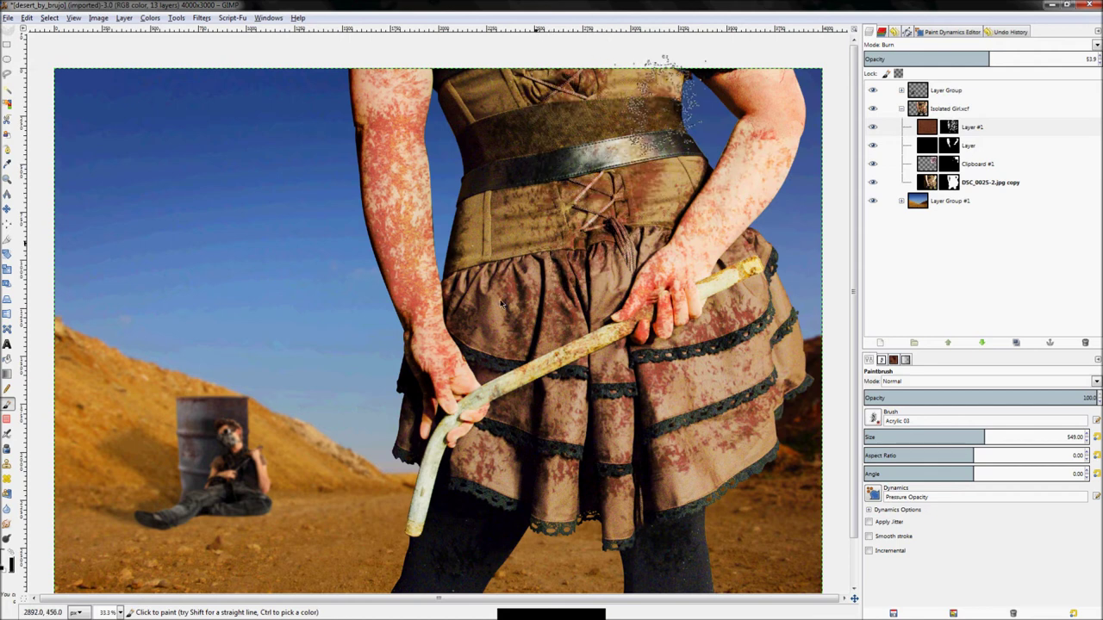
pyautogui.click(737, 377)
pyautogui.click(707, 454)
pyautogui.press('x')
pyautogui.moveTo(728, 375)
pyautogui.mouseDown()
pyautogui.moveTo(714, 431)
pyautogui.moveTo(654, 435)
pyautogui.moveTo(681, 387)
pyautogui.mouseUp()
pyautogui.moveTo(407, 185)
pyautogui.mouseDown()
pyautogui.moveTo(395, 129)
pyautogui.moveTo(403, 97)
pyautogui.mouseUp()
pyautogui.click(395, 177)
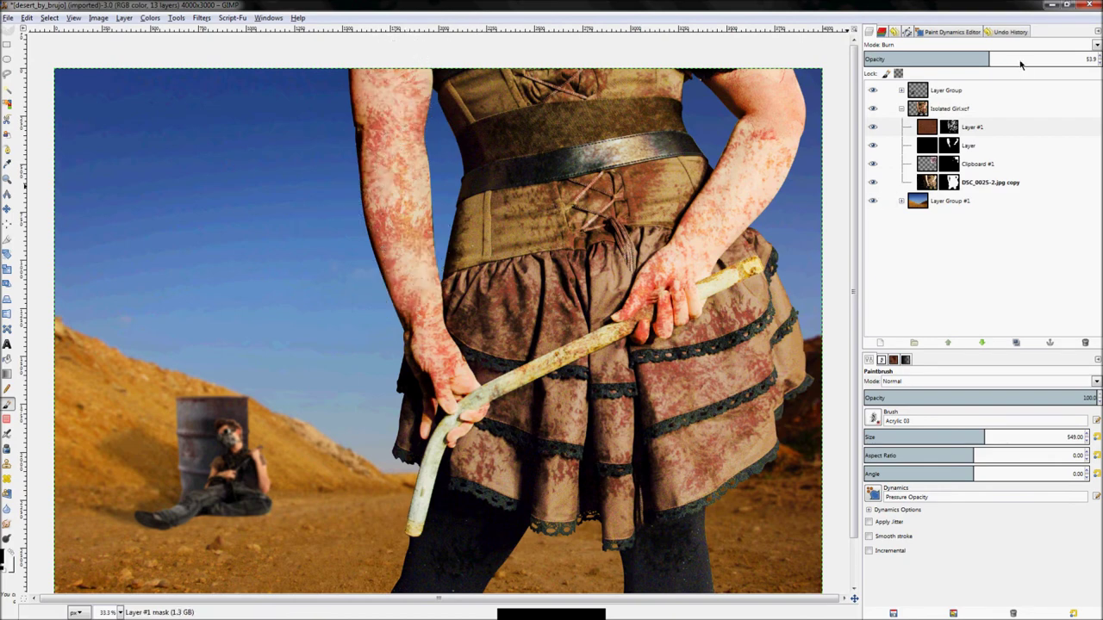
pyautogui.write('31')
pyautogui.press('Return')
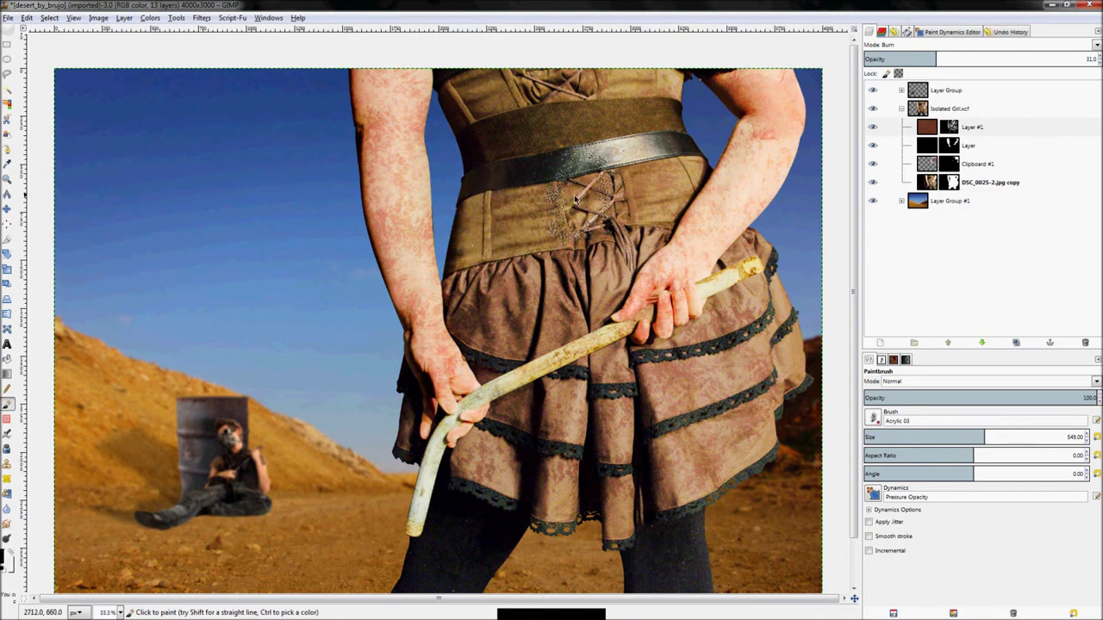
# - Switch to Firefox, close the enlarged image window and copy the download link of the Blood 004 stock photo
pyautogui.hotkey('alt', 'Tab')
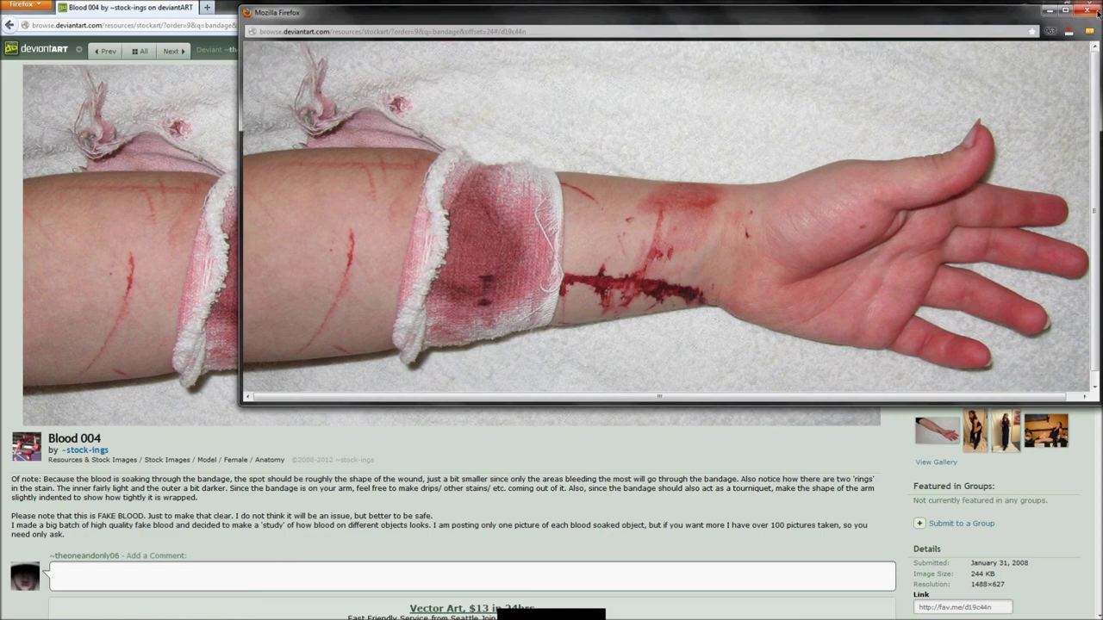
pyautogui.click(1097, 12)
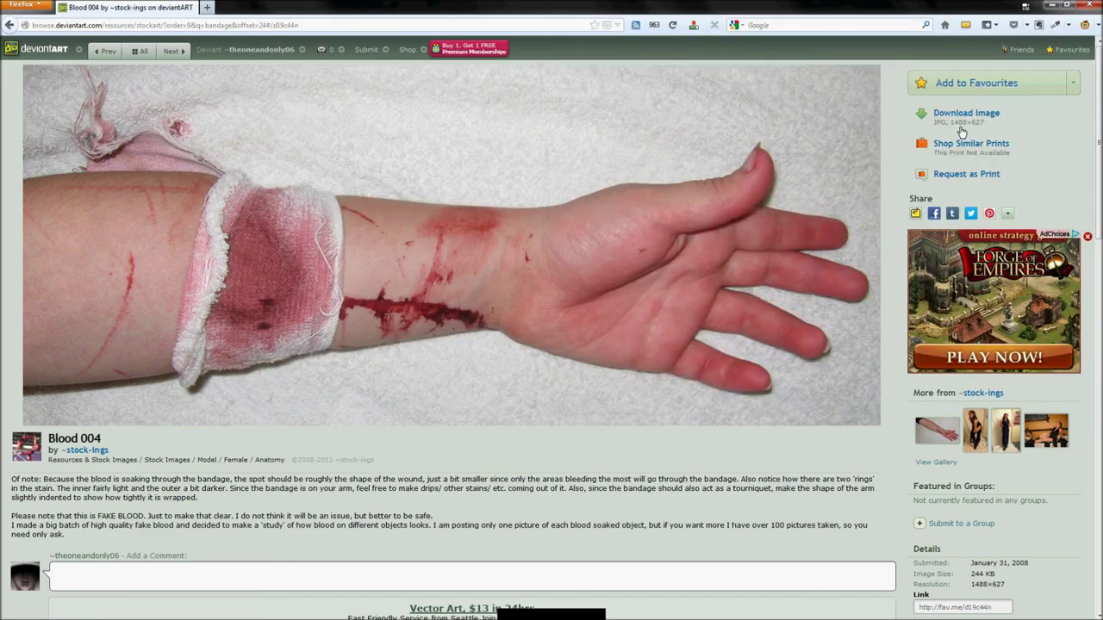
pyautogui.rightClick(965, 118)
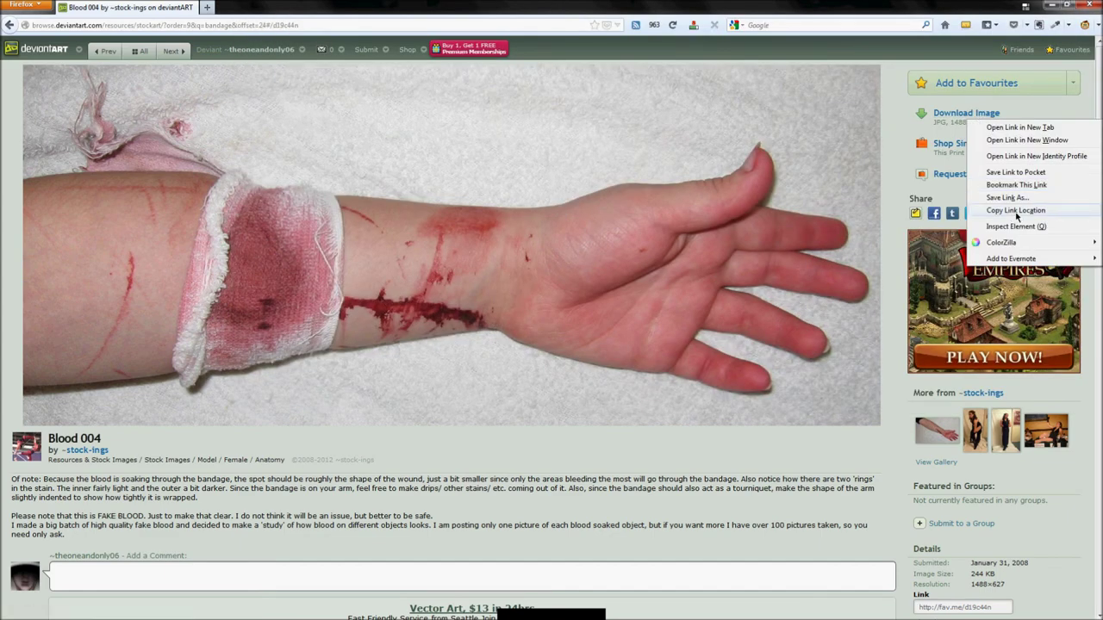
pyautogui.click(1016, 212)
# - Switch back to GIMP and open the Blood 004 photo from its copied web location
pyautogui.moveTo(5, 221)
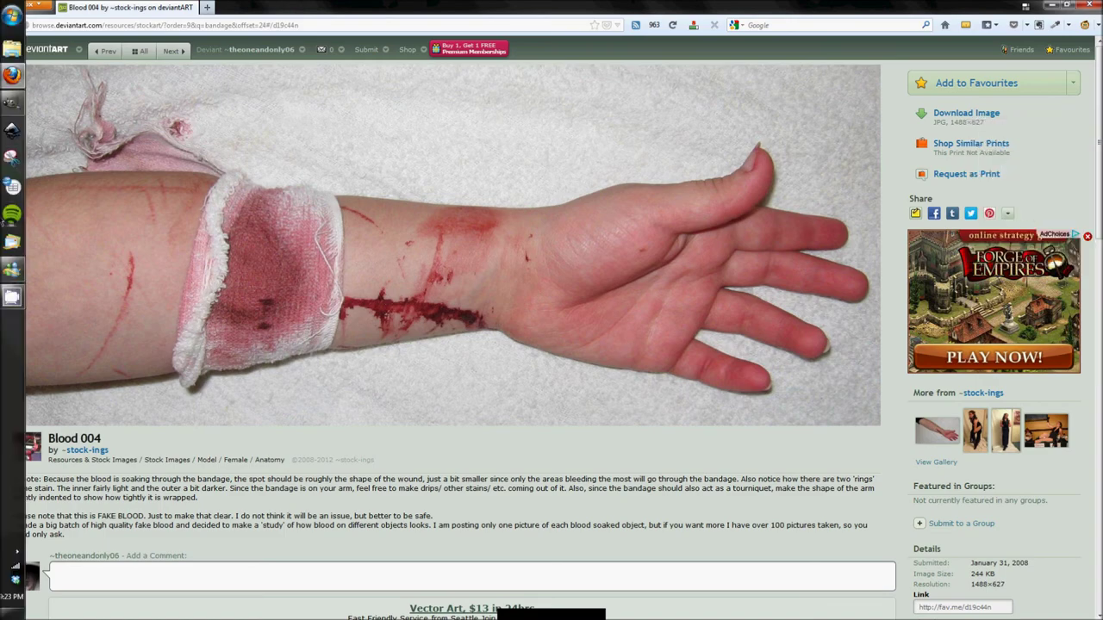
pyautogui.click(12, 106)
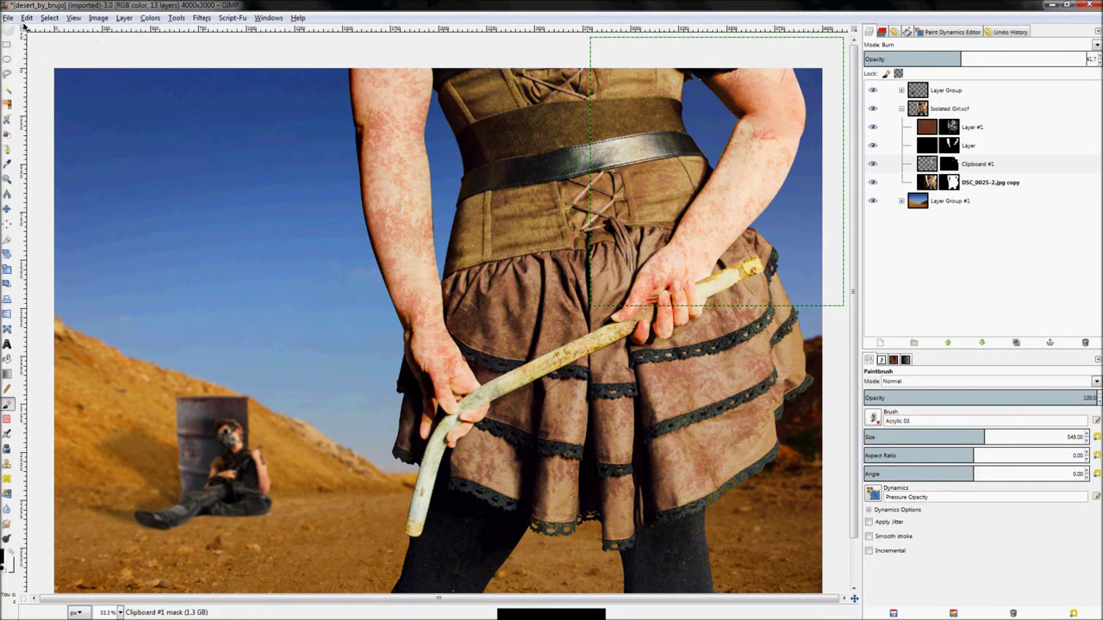
pyautogui.click(11, 19)
pyautogui.click(82, 81)
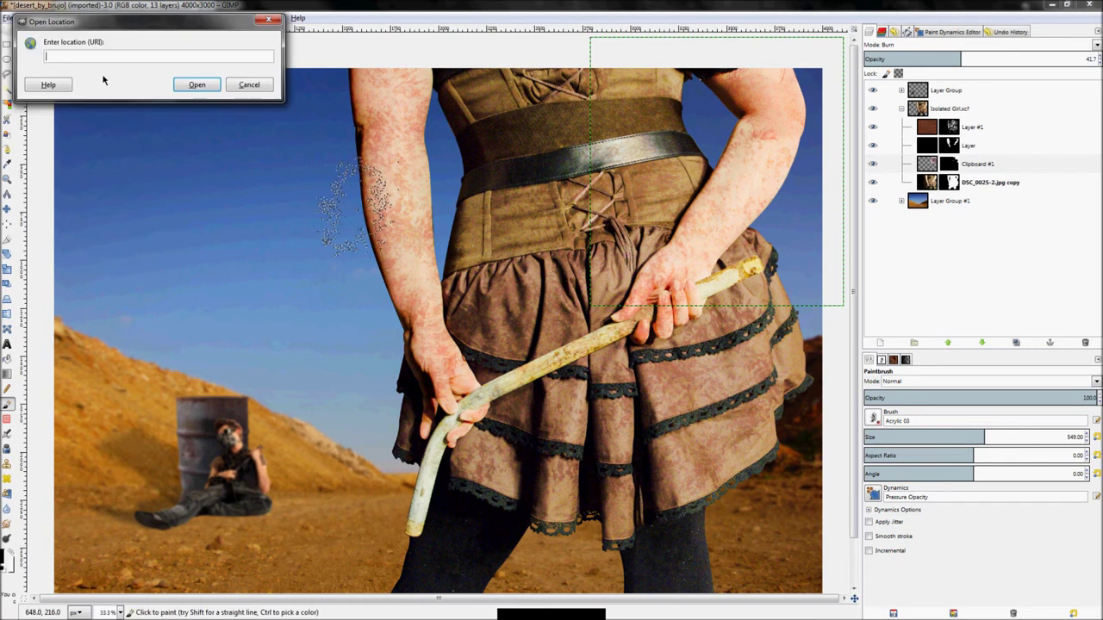
pyautogui.rightClick(88, 58)
pyautogui.click(108, 87)
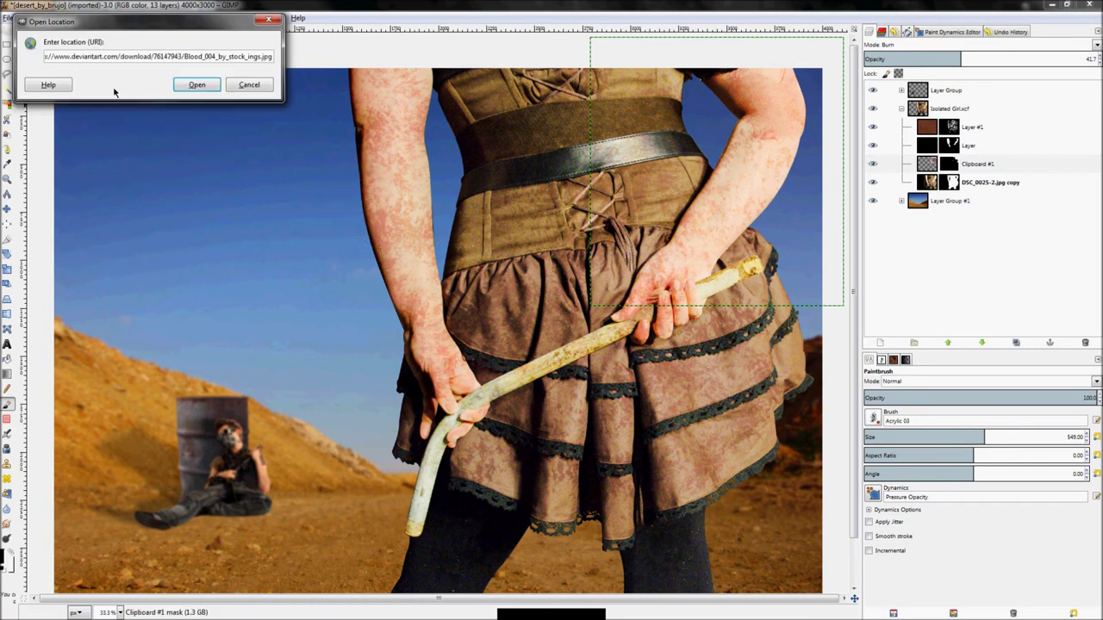
pyautogui.click(195, 84)
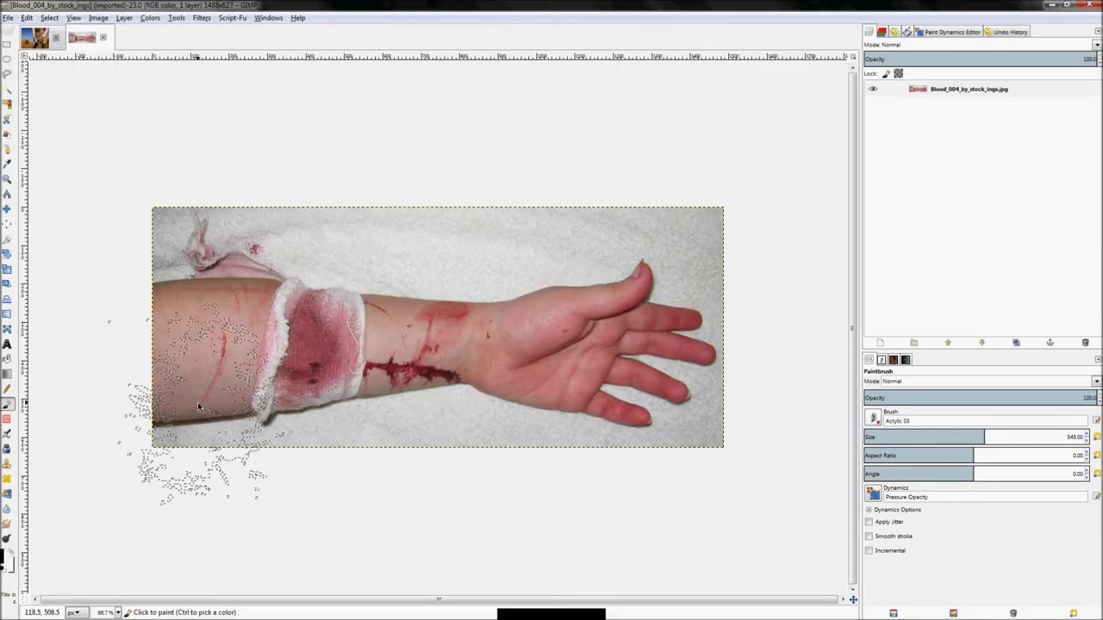
pyautogui.keyDown('ctrl'); pyautogui.scroll(2, 136, 394); pyautogui.keyUp('ctrl')
pyautogui.keyDown('ctrl'); pyautogui.scroll(-1, 136, 397); pyautogui.keyUp('ctrl')
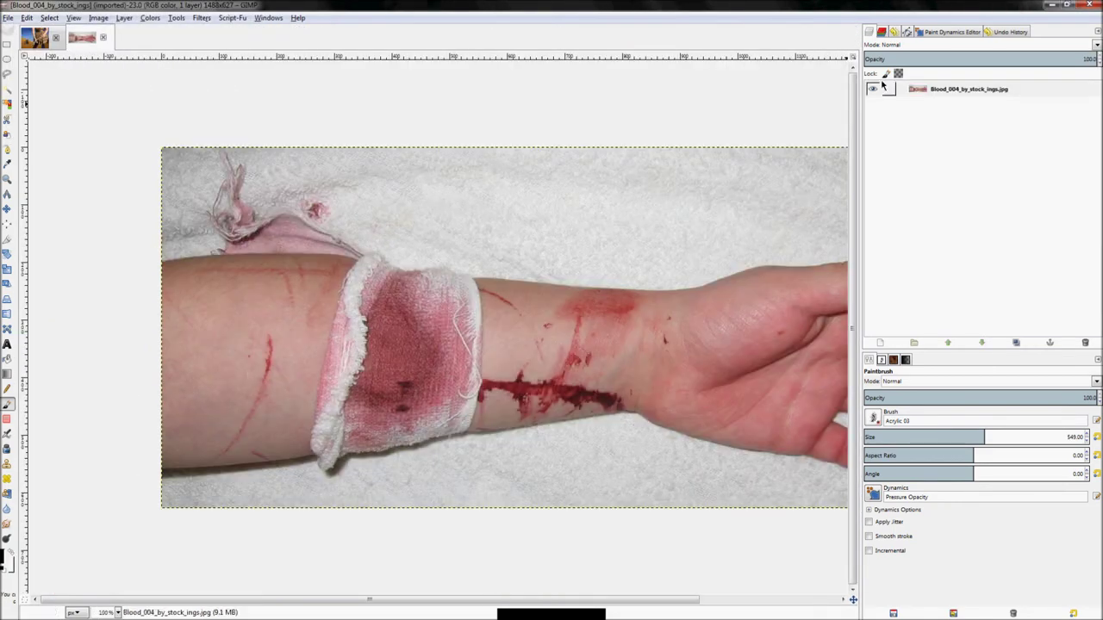
pyautogui.keyDown('ctrl'); pyautogui.scroll(-1, 377, 299); pyautogui.keyUp('ctrl')
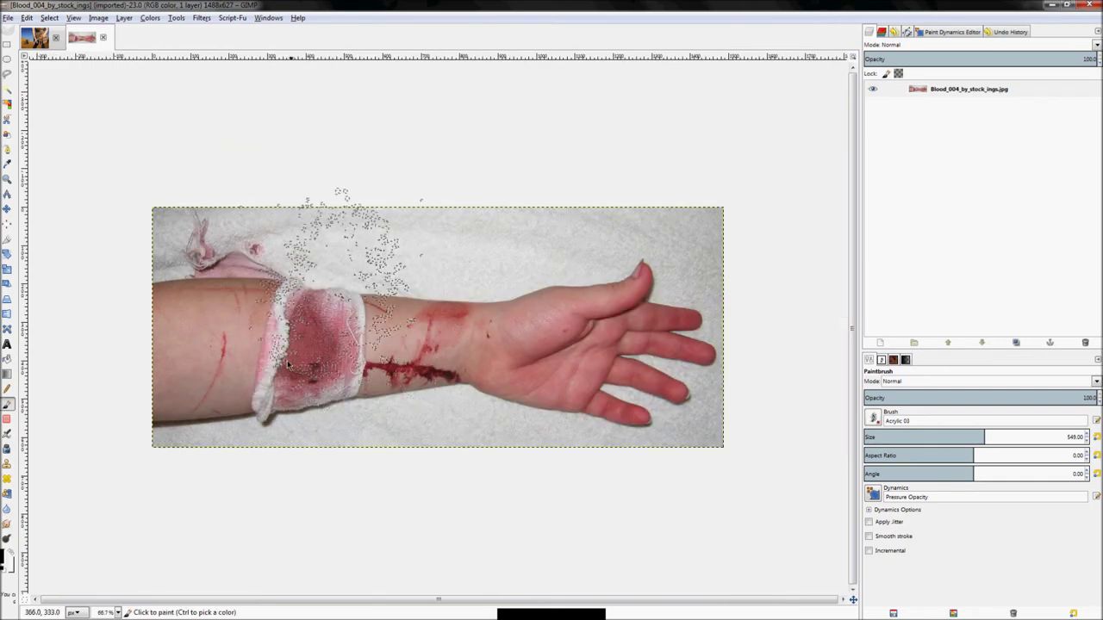
pyautogui.keyDown('ctrl'); pyautogui.scroll(1, 258, 452); pyautogui.keyUp('ctrl')
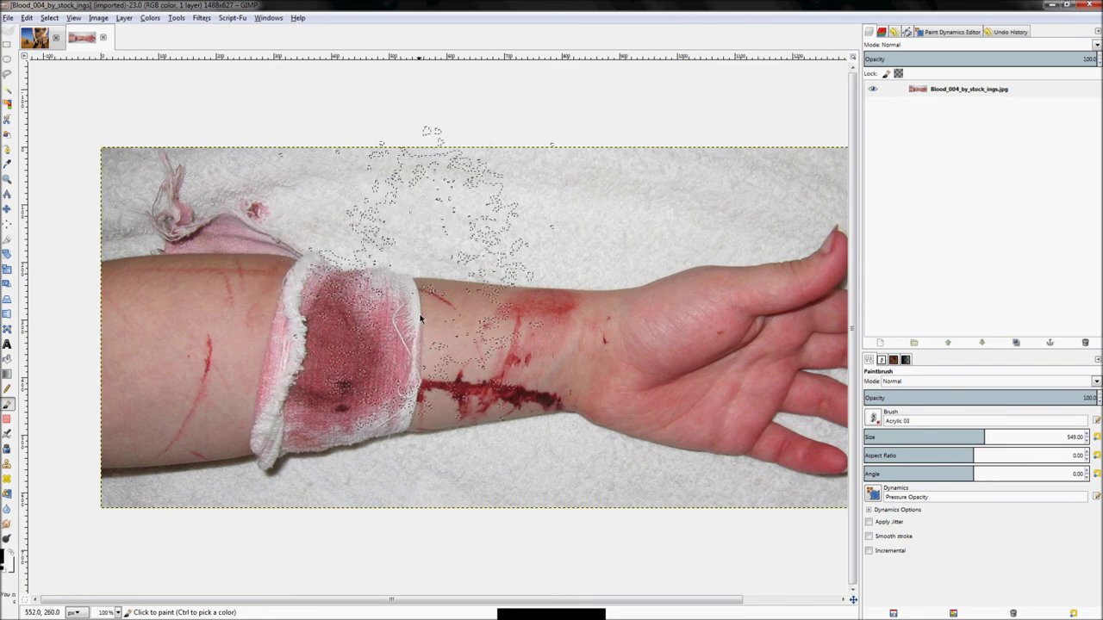
pyautogui.rightClick(954, 90)
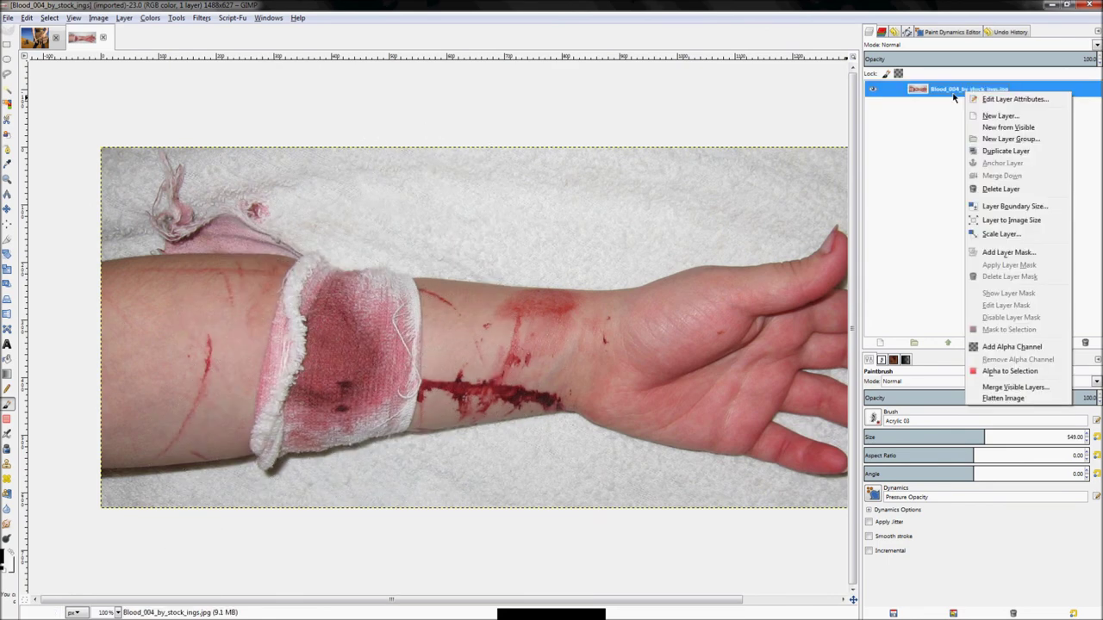
pyautogui.click(935, 96)
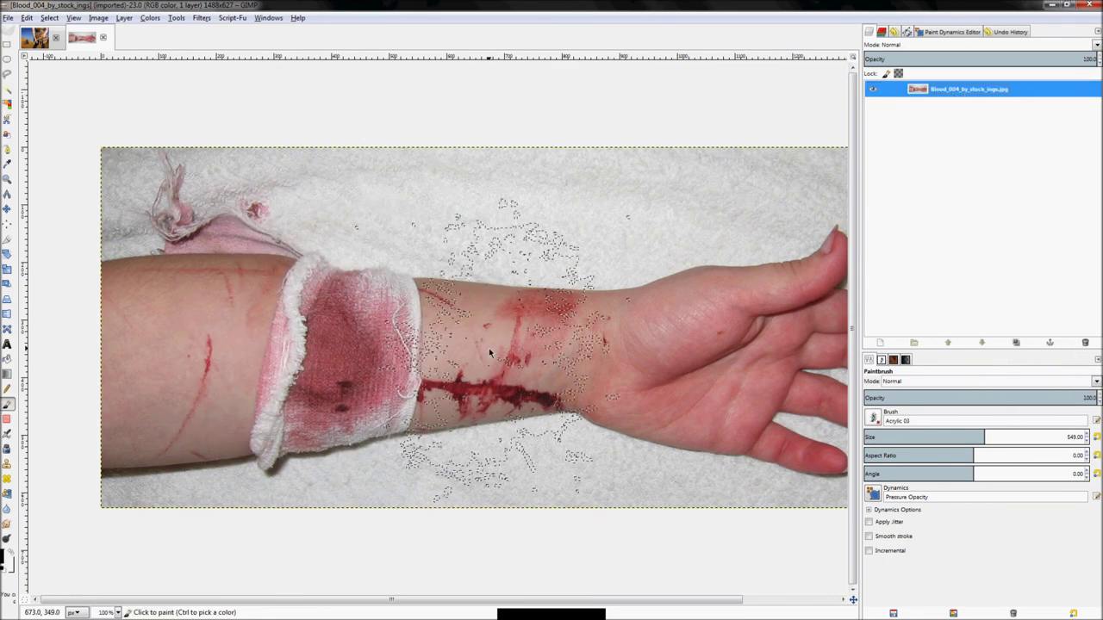
# - Start a path with the Paths tool at the bandage's lowest tip and trace up the inner side of that tip
pyautogui.click(8, 150)
pyautogui.press('b')
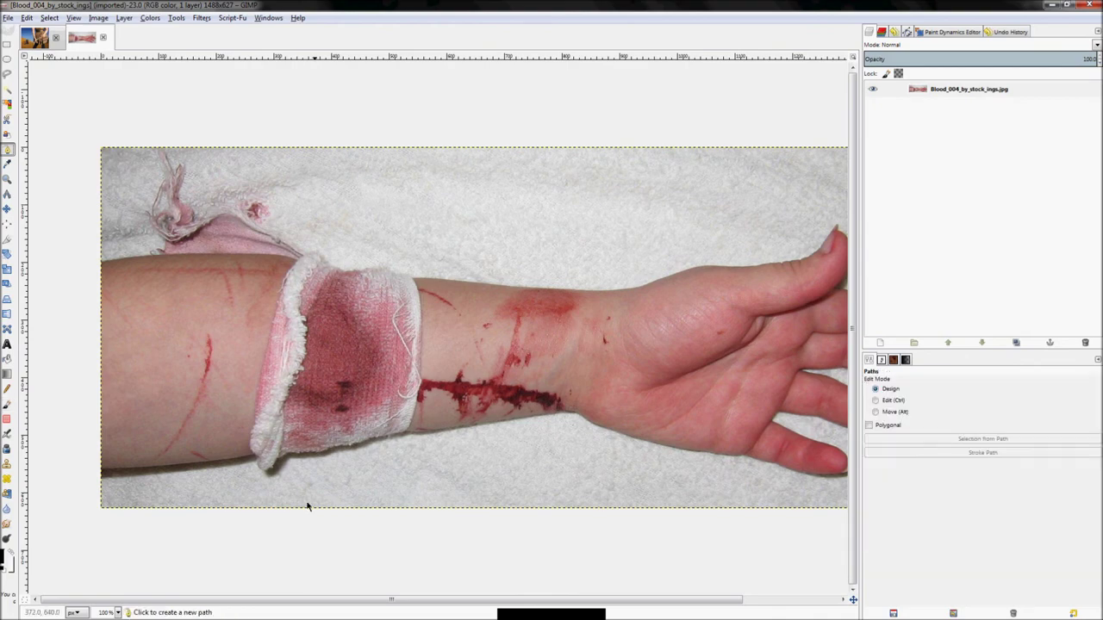
pyautogui.scroll(4, 268, 453)
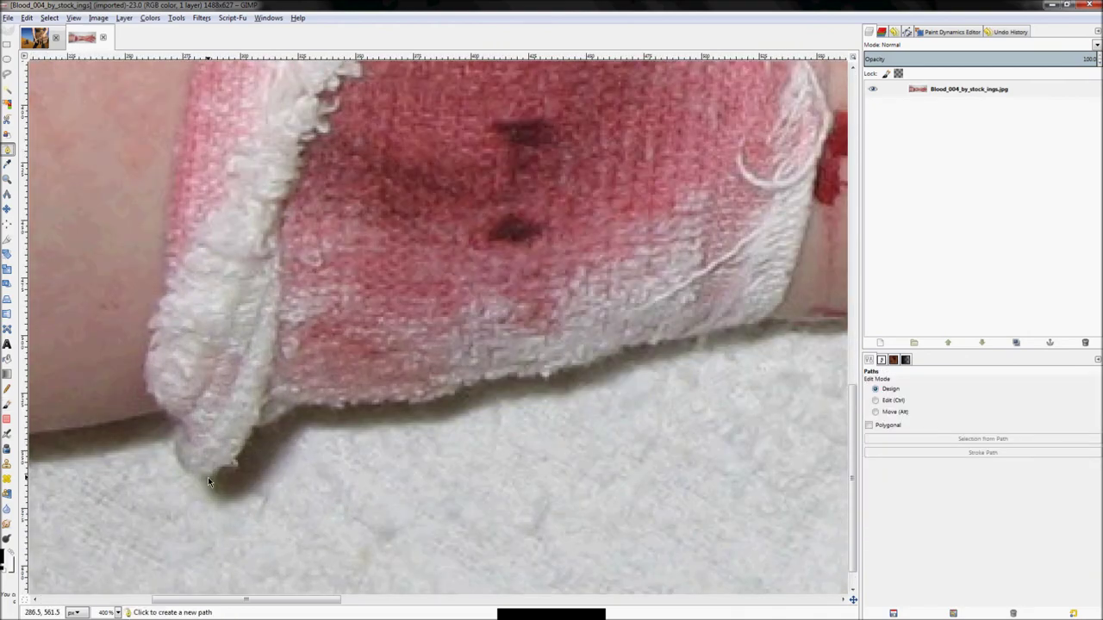
pyautogui.click(207, 476)
pyautogui.click(216, 472)
pyautogui.click(225, 469)
pyautogui.click(232, 467)
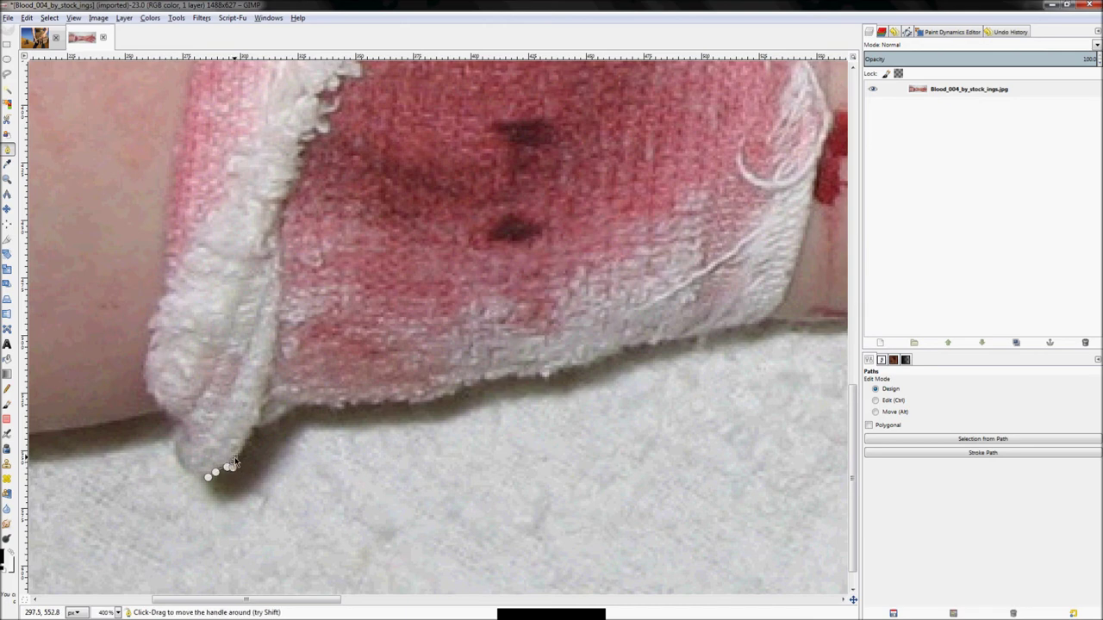
pyautogui.click(247, 442)
pyautogui.click(252, 430)
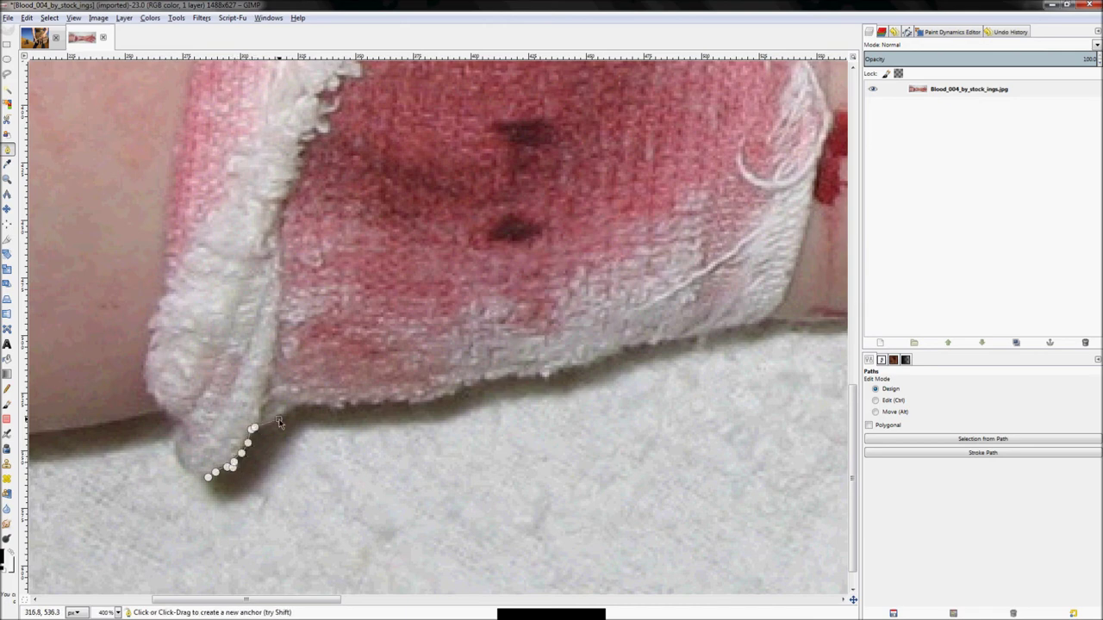
# - Continue the path with closely spaced anchors along the bandage's entire lower edge to its wrist-side corner
pyautogui.click(344, 406)
pyautogui.click(349, 406)
pyautogui.click(358, 405)
pyautogui.click(373, 405)
pyautogui.click(396, 402)
pyautogui.click(414, 402)
pyautogui.click(440, 401)
pyautogui.click(469, 387)
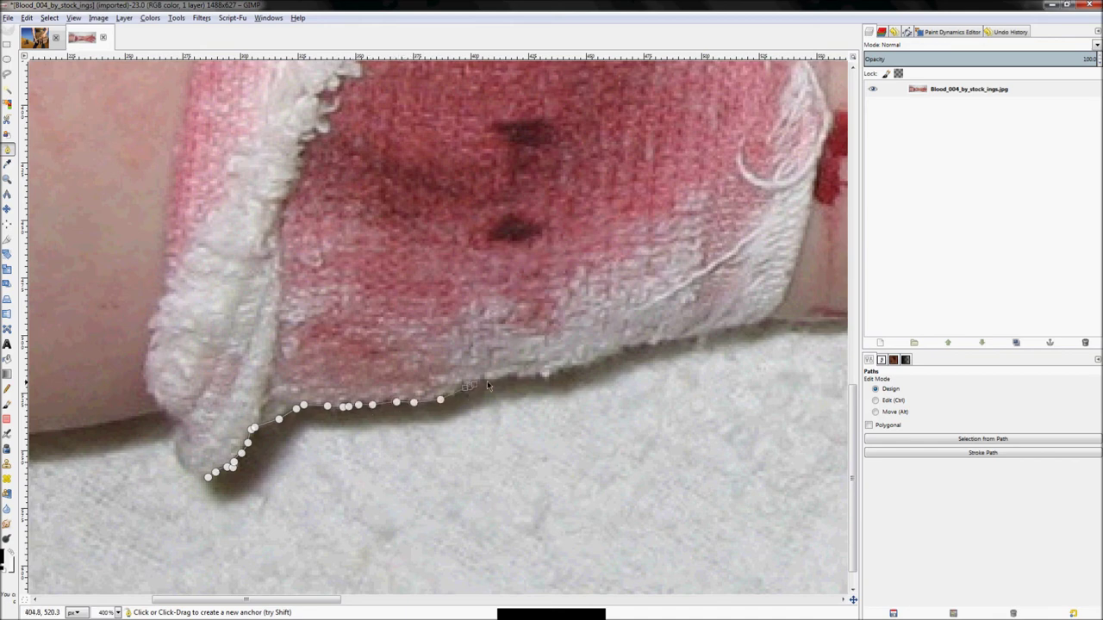
pyautogui.click(493, 380)
pyautogui.click(530, 375)
pyautogui.click(545, 376)
pyautogui.click(571, 371)
pyautogui.click(601, 355)
pyautogui.click(621, 349)
pyautogui.click(641, 346)
pyautogui.click(671, 341)
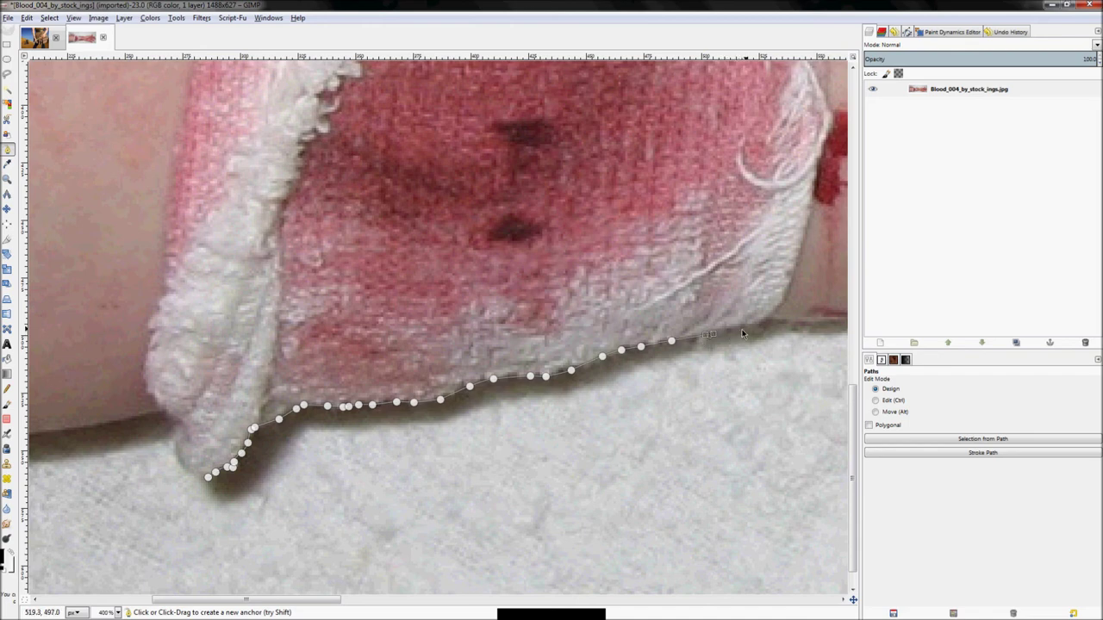
pyautogui.click(750, 325)
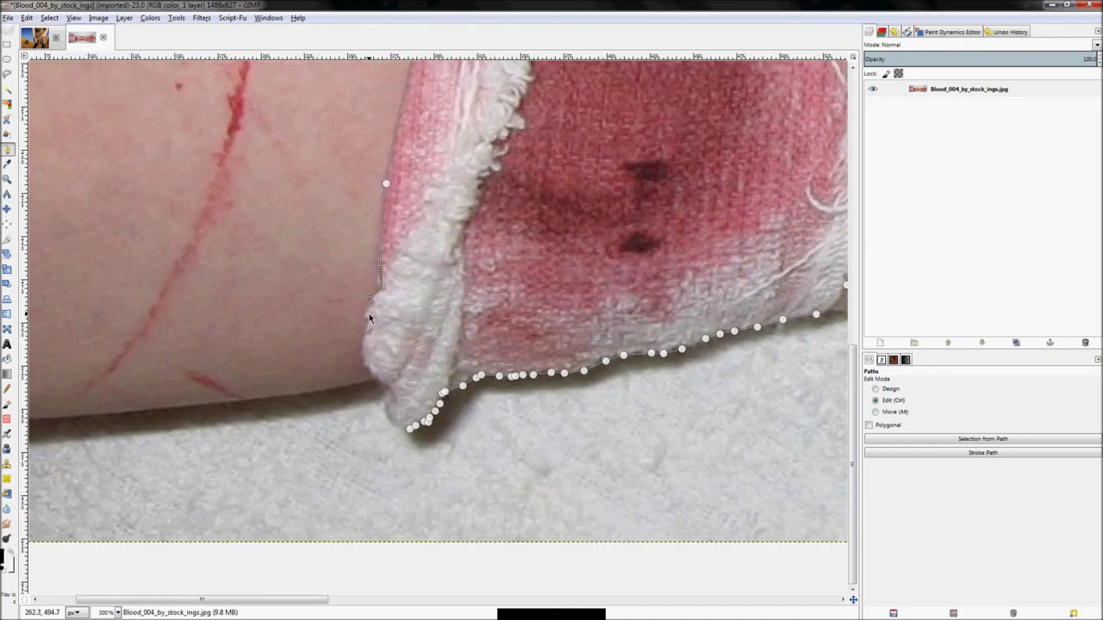
# - Trace the lower part of the bandage's elbow-side edge around the folded tip, bringing the path back to its starting anchor
pyautogui.press('+')
pyautogui.press('+')
pyautogui.moveTo(372, 322); pyautogui.dragTo(393, 322)
pyautogui.click(358, 353)
pyautogui.click(356, 383)
pyautogui.click(372, 416)
pyautogui.click(382, 431)
pyautogui.click(415, 452)
pyautogui.click(414, 467)
pyautogui.click(406, 475)
pyautogui.click(400, 477)
pyautogui.click(396, 489)
pyautogui.click(396, 490)
pyautogui.click(401, 508)
pyautogui.click(416, 521)
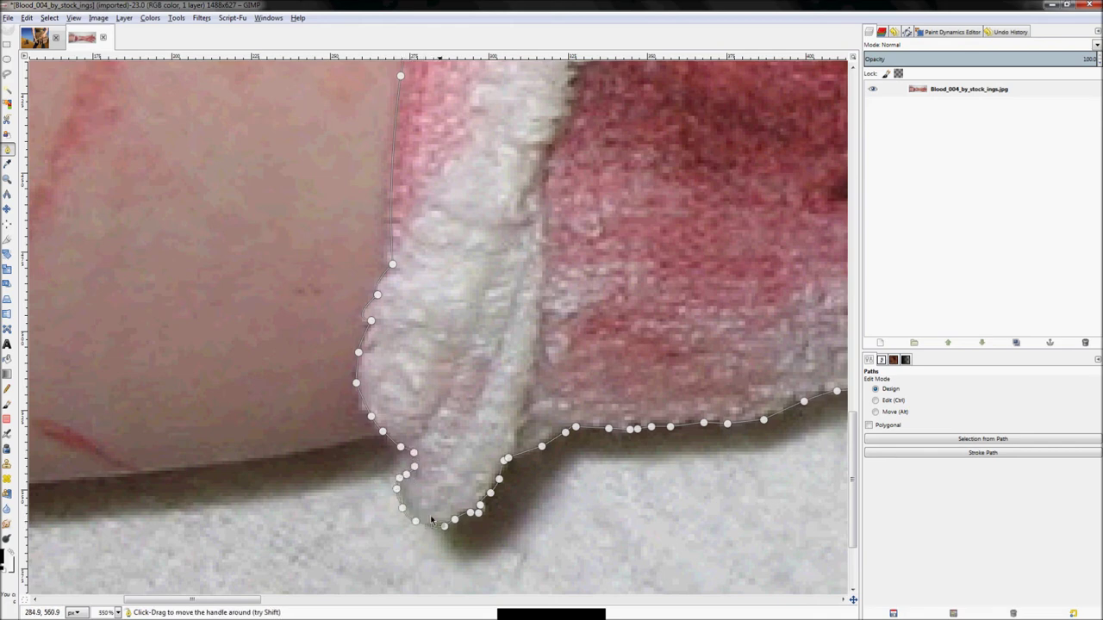
# - Convert the bandage outline path into a selection
pyautogui.scroll(-6, 431, 519)
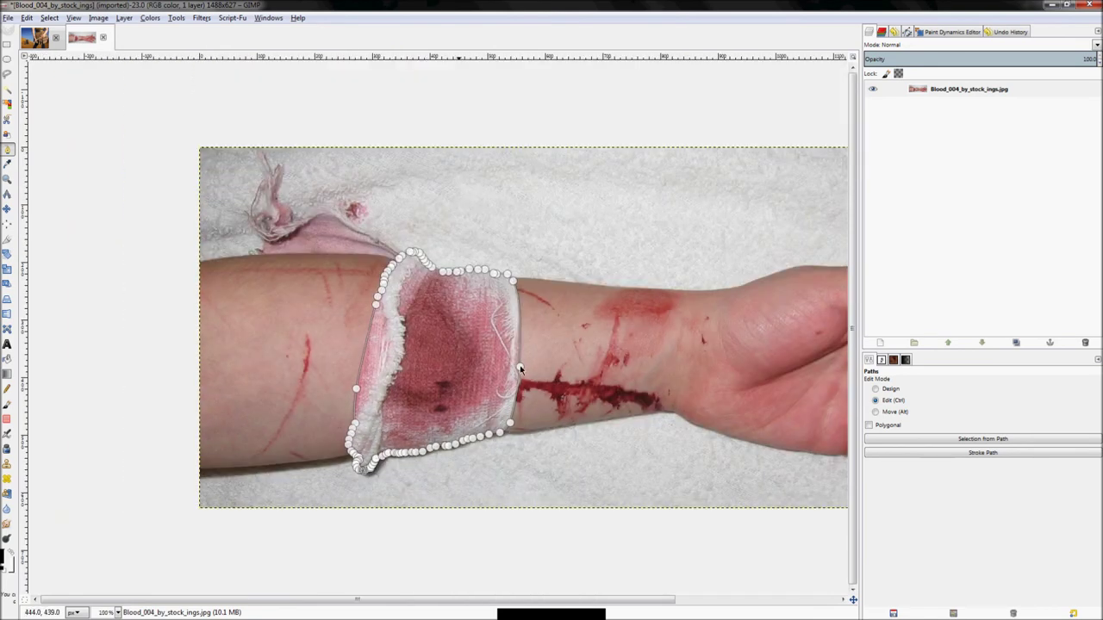
pyautogui.rightClick(923, 96)
pyautogui.press('Escape')
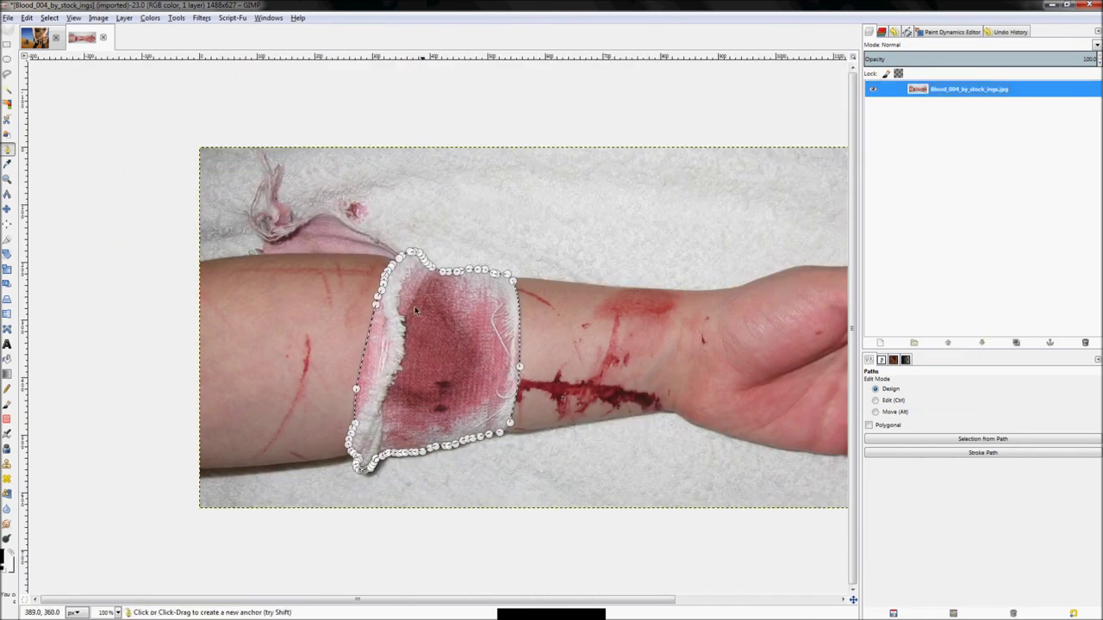
# - Add a layer mask initialized from the selection to the Blood_004_by_stock_ings.jpg layer to isolate the bandage
pyautogui.rightClick(951, 88)
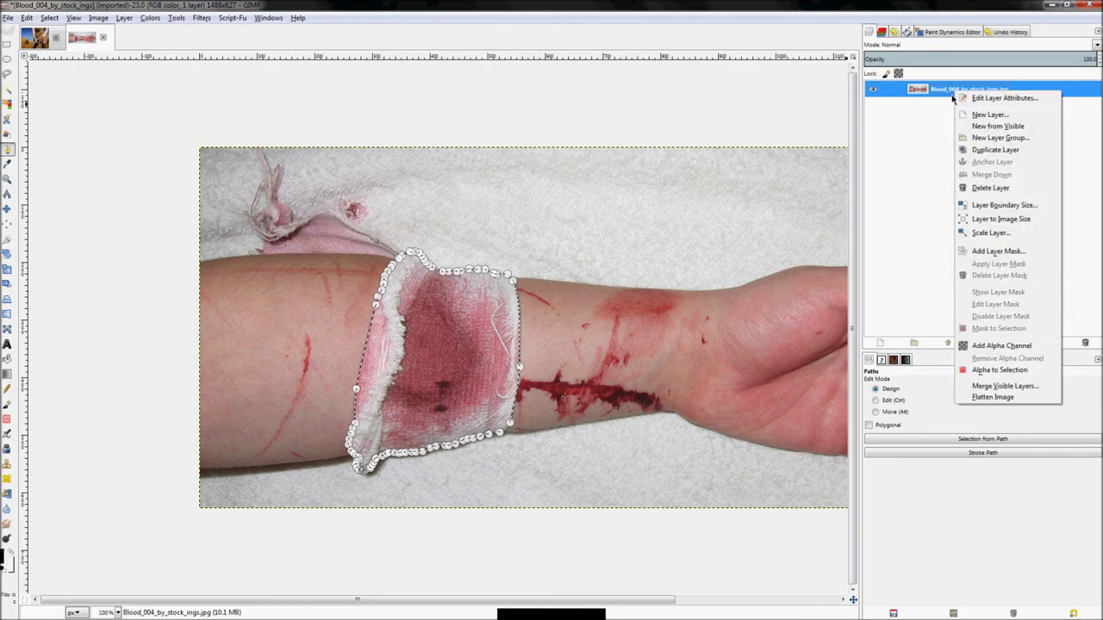
pyautogui.click(998, 251)
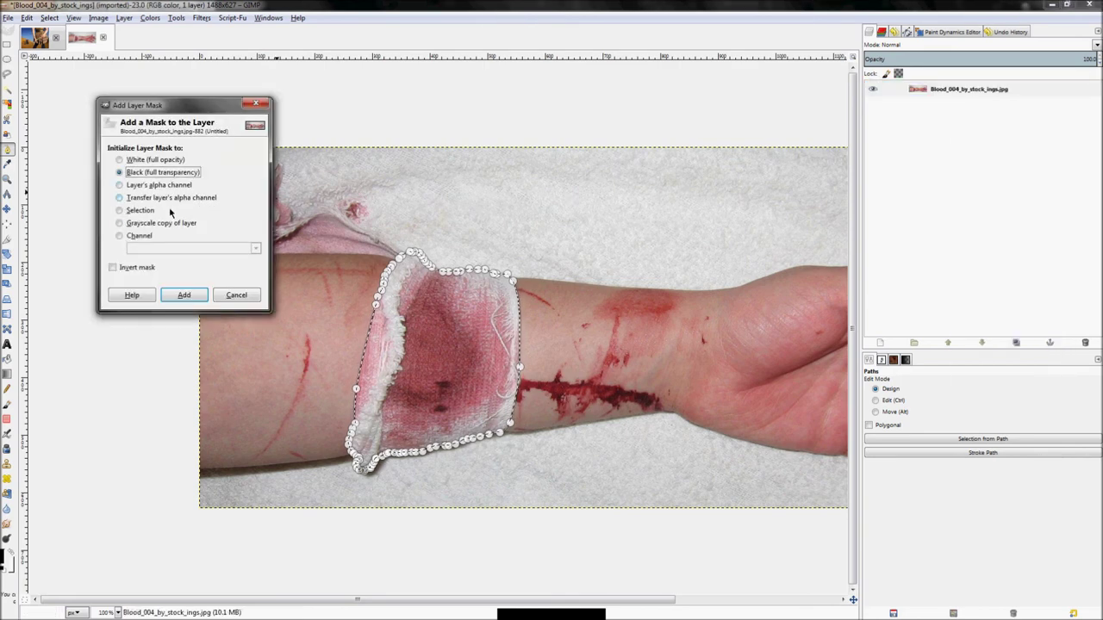
pyautogui.click(140, 210)
pyautogui.click(184, 295)
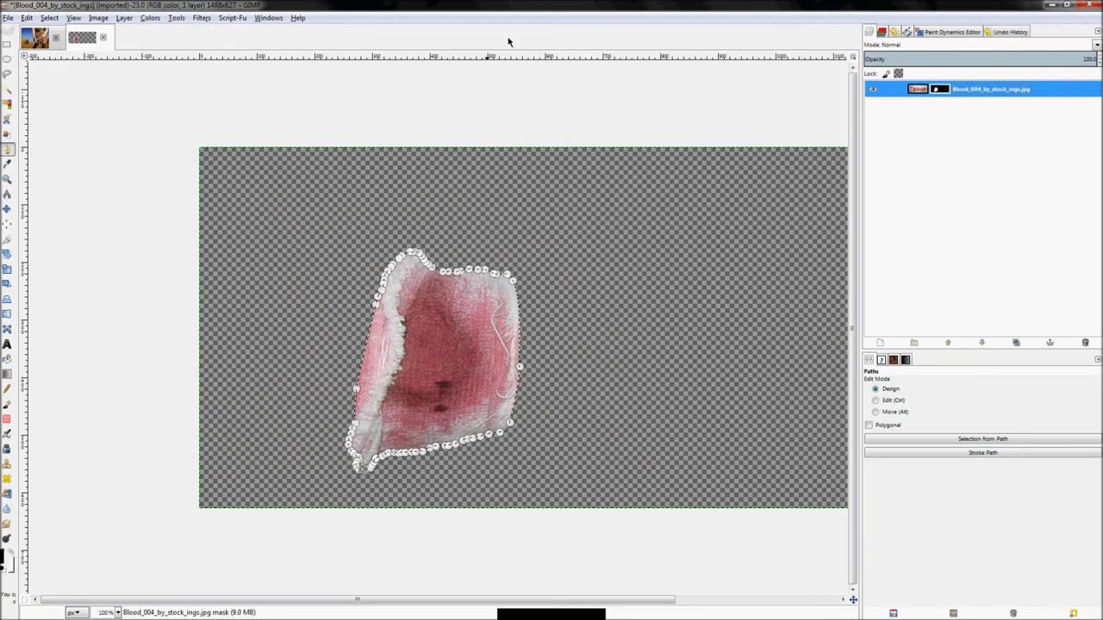
# - Hide the bandage's path outline and save the isolated bandage image as Blood_004_by_stock_ings.xcf in the Pictures folder
pyautogui.click(905, 33)
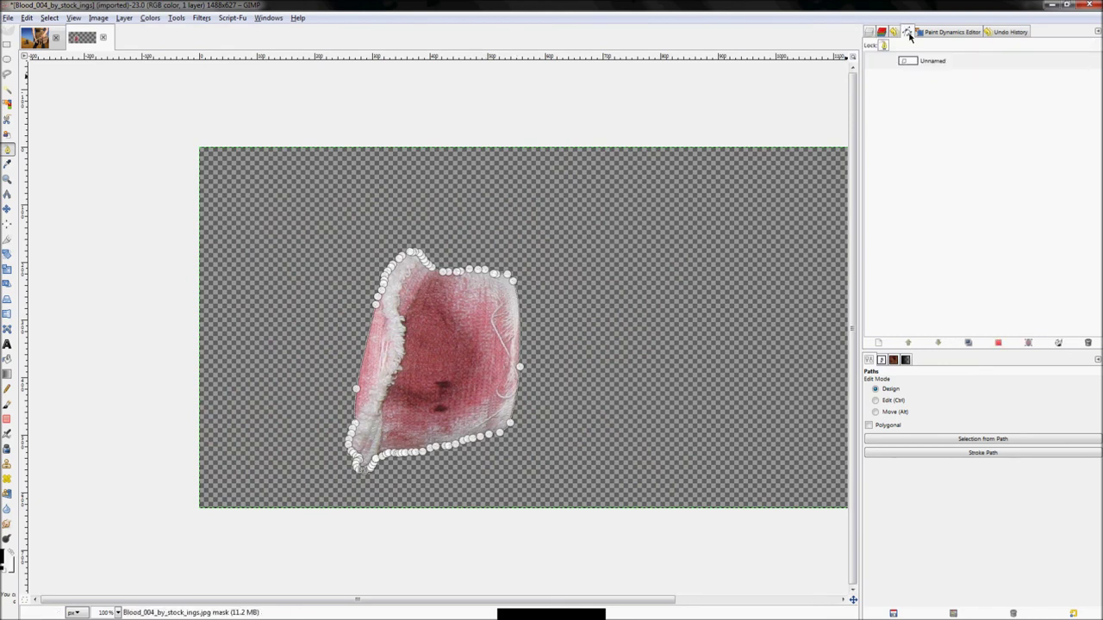
pyautogui.click(7, 210)
pyautogui.click(869, 32)
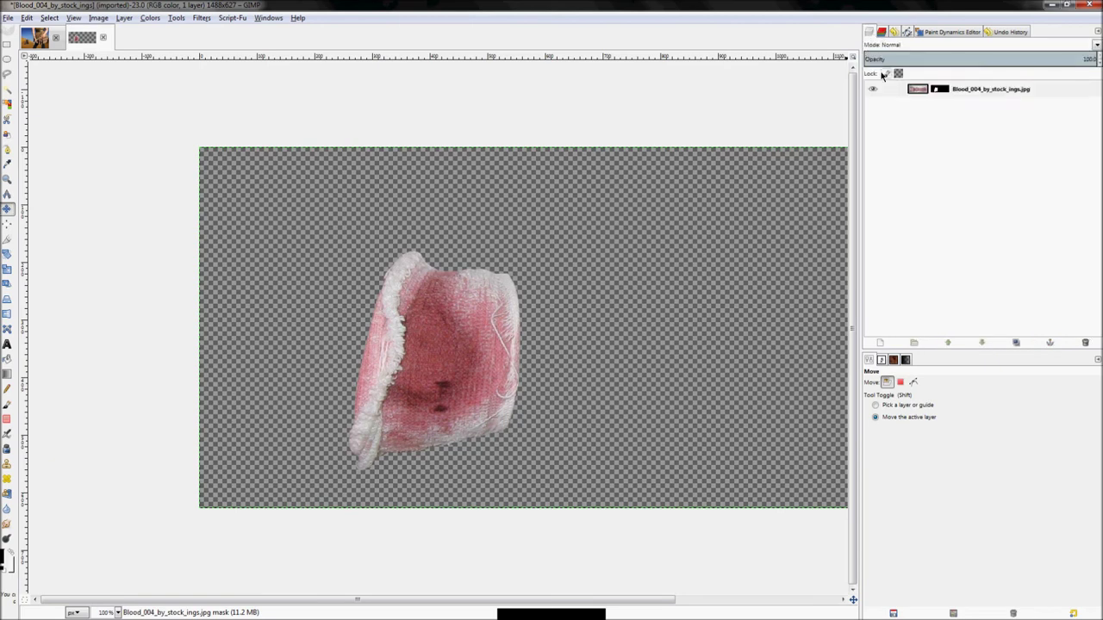
pyautogui.scroll(-1, 570, 317)
pyautogui.scroll(1, 345, 255)
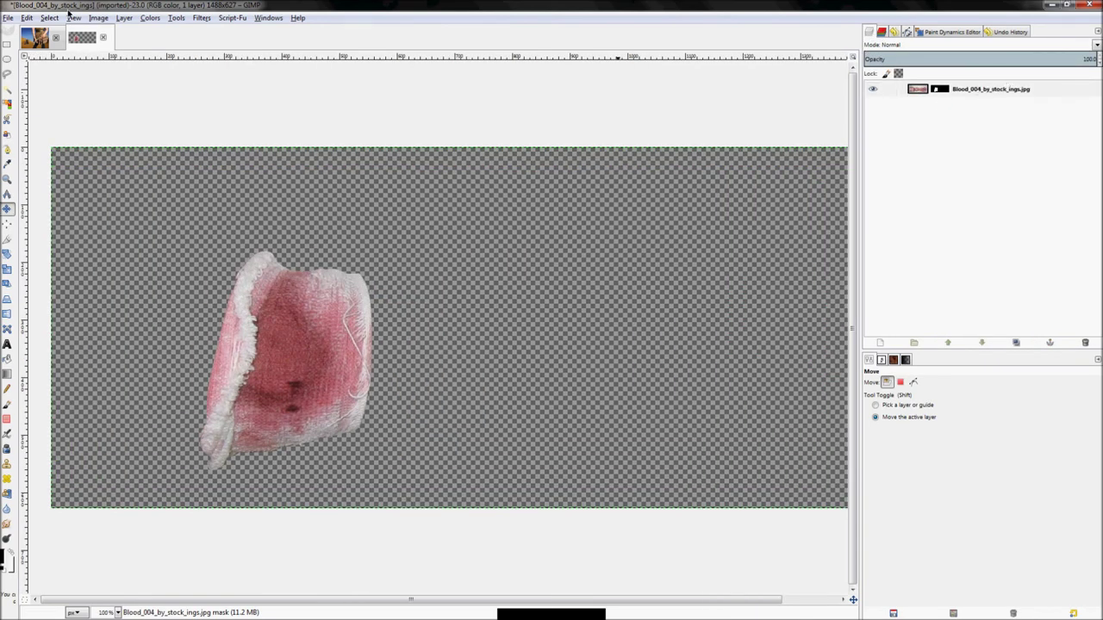
pyautogui.click(12, 19)
pyautogui.click(53, 118)
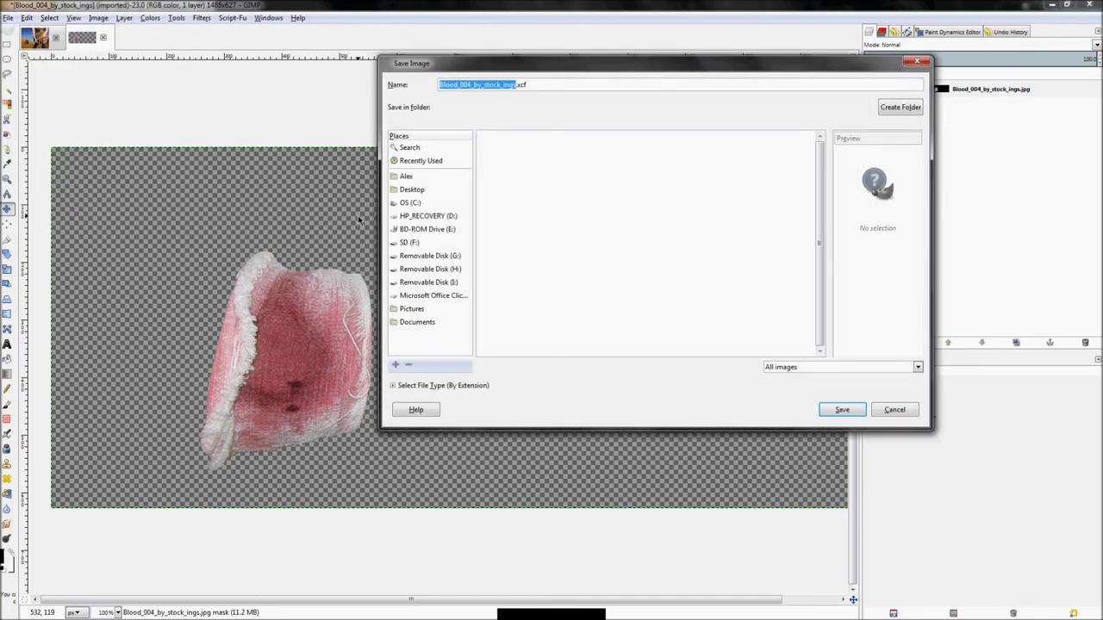
pyautogui.press('Return')
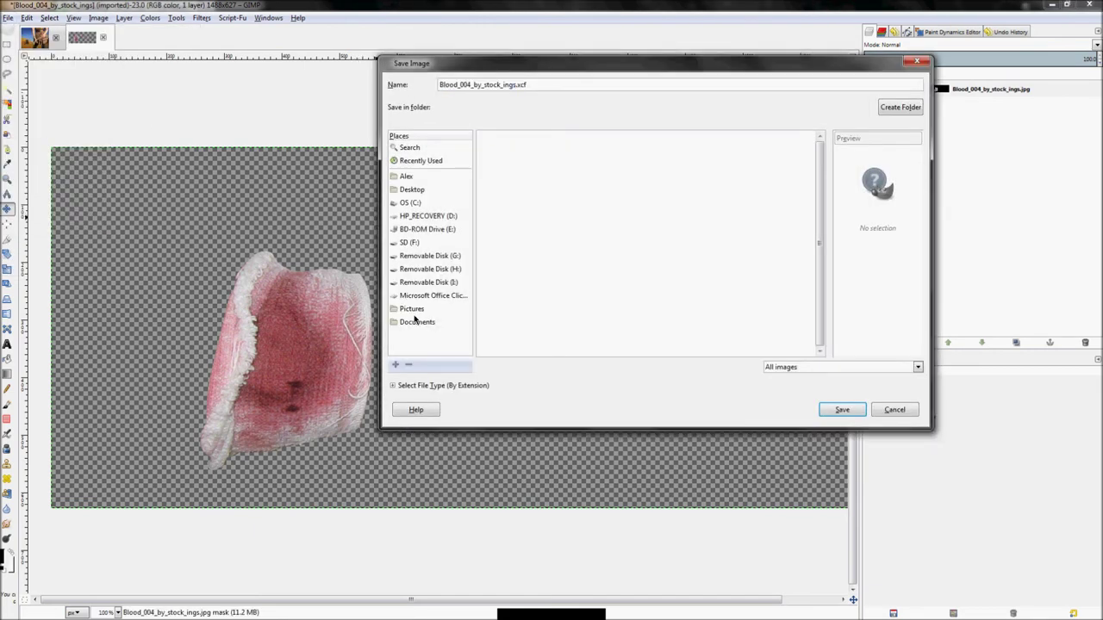
pyautogui.click(415, 321)
pyautogui.click(412, 308)
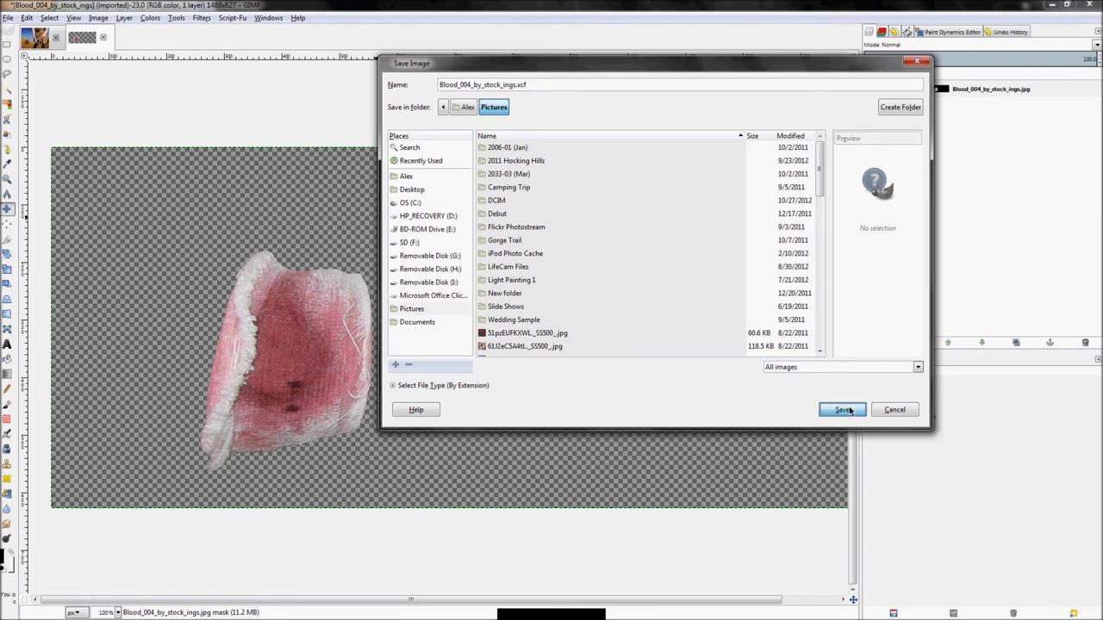
pyautogui.click(842, 410)
# - Switch to the desert composite and open Blood_004_by_stock_ings.xcf from the Pictures folder as a new layer
pyautogui.click(34, 37)
pyautogui.click(10, 19)
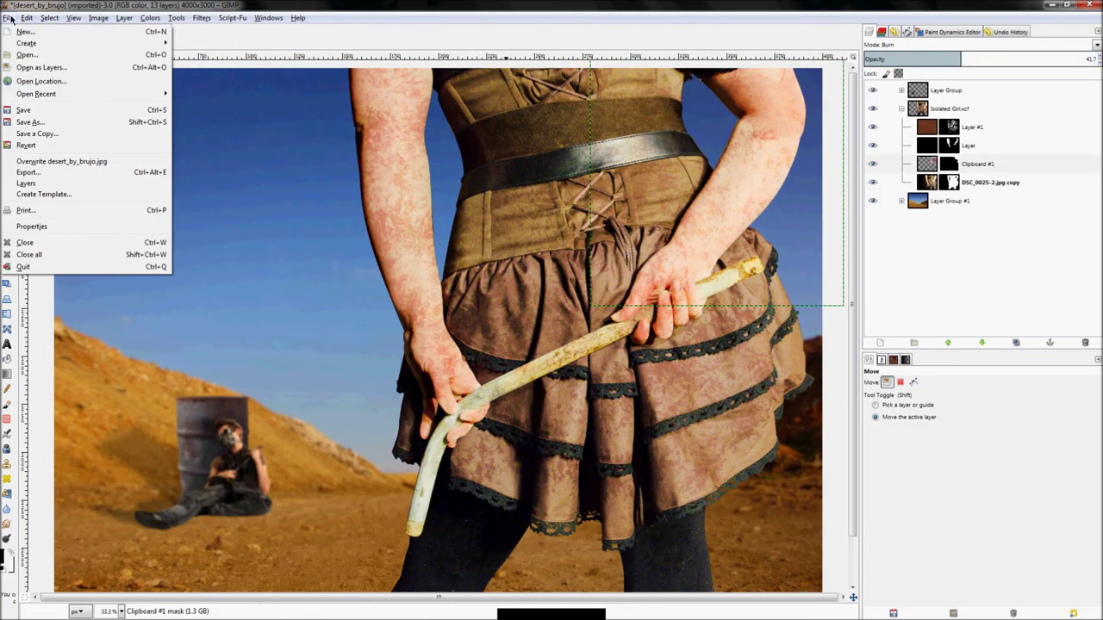
pyautogui.click(78, 67)
pyautogui.click(451, 273)
pyautogui.scroll(-3, 474, 297)
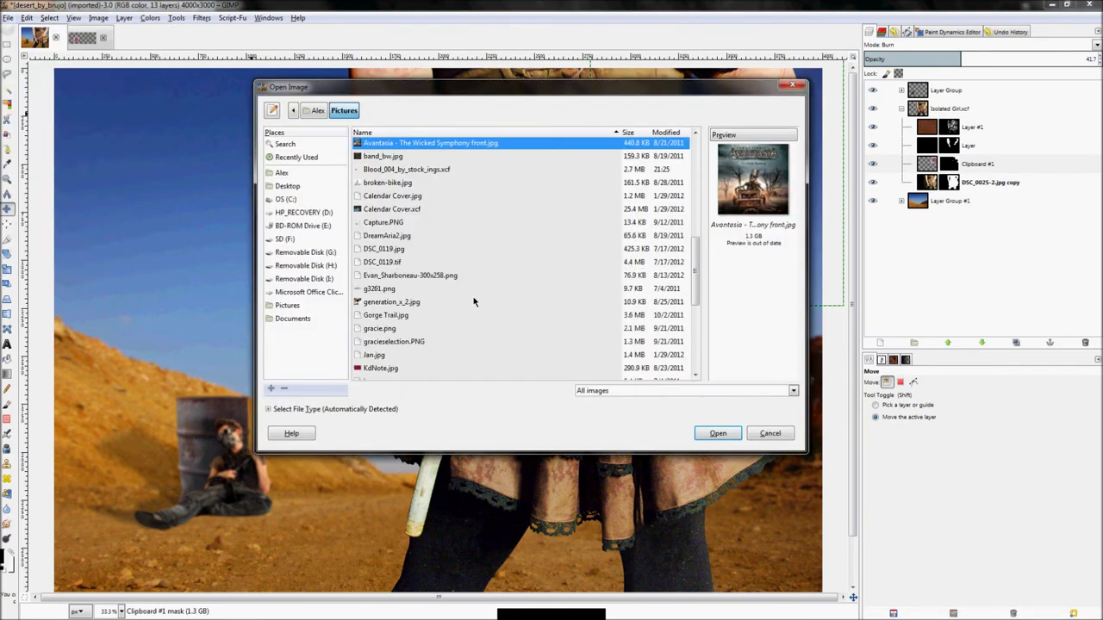
pyautogui.scroll(1, 415, 213)
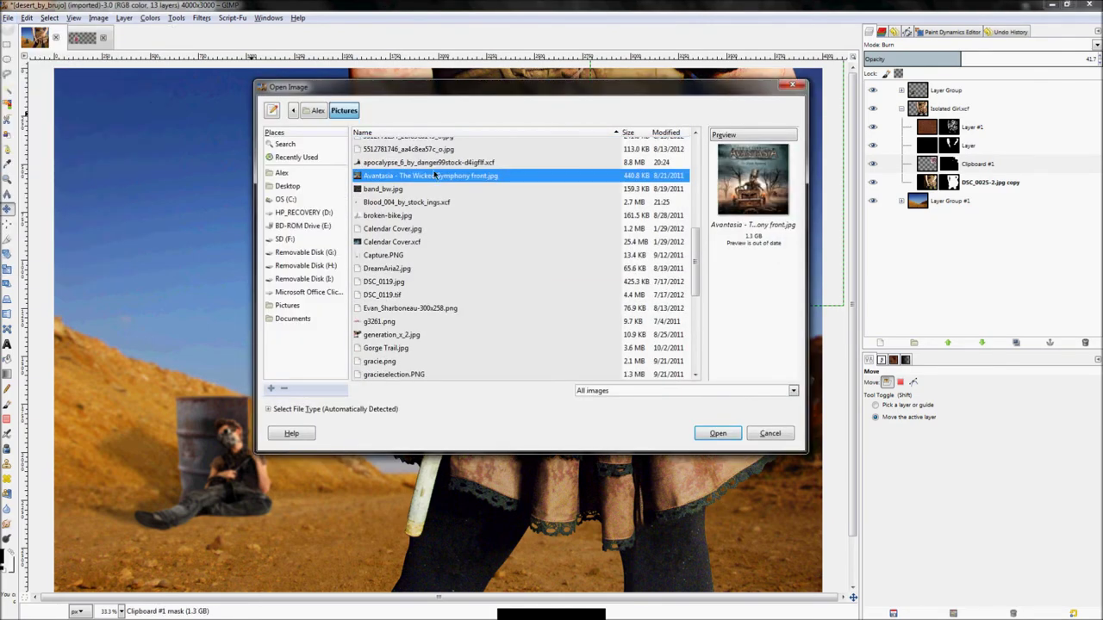
pyautogui.click(401, 324)
pyautogui.click(429, 294)
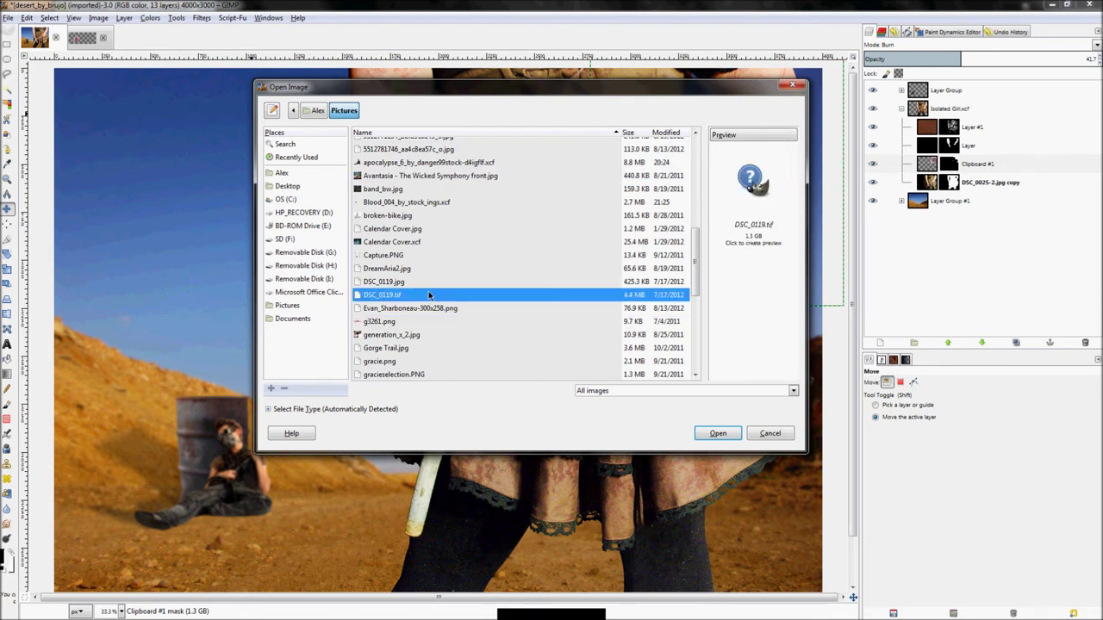
pyautogui.scroll(2, 429, 295)
pyautogui.click(457, 275)
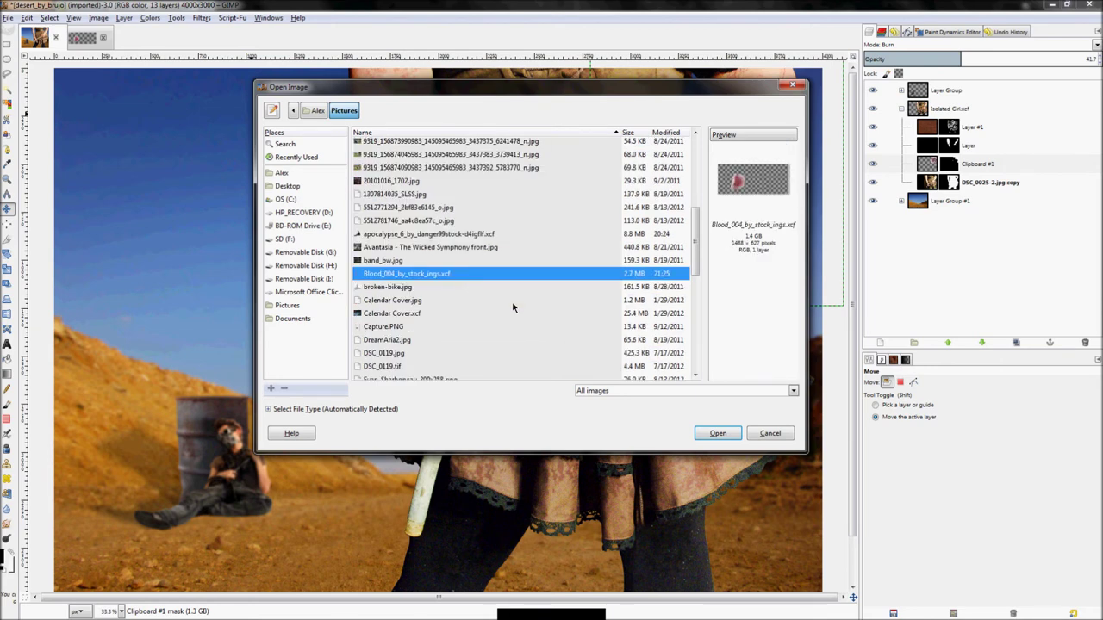
pyautogui.click(718, 433)
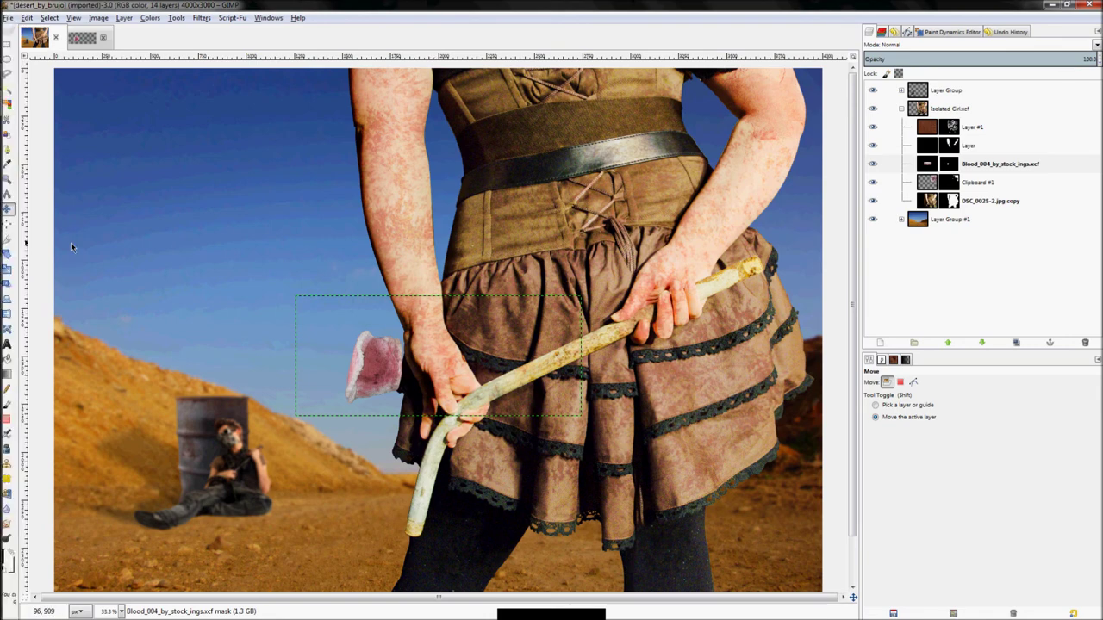
pyautogui.click(7, 253)
pyautogui.click(459, 364)
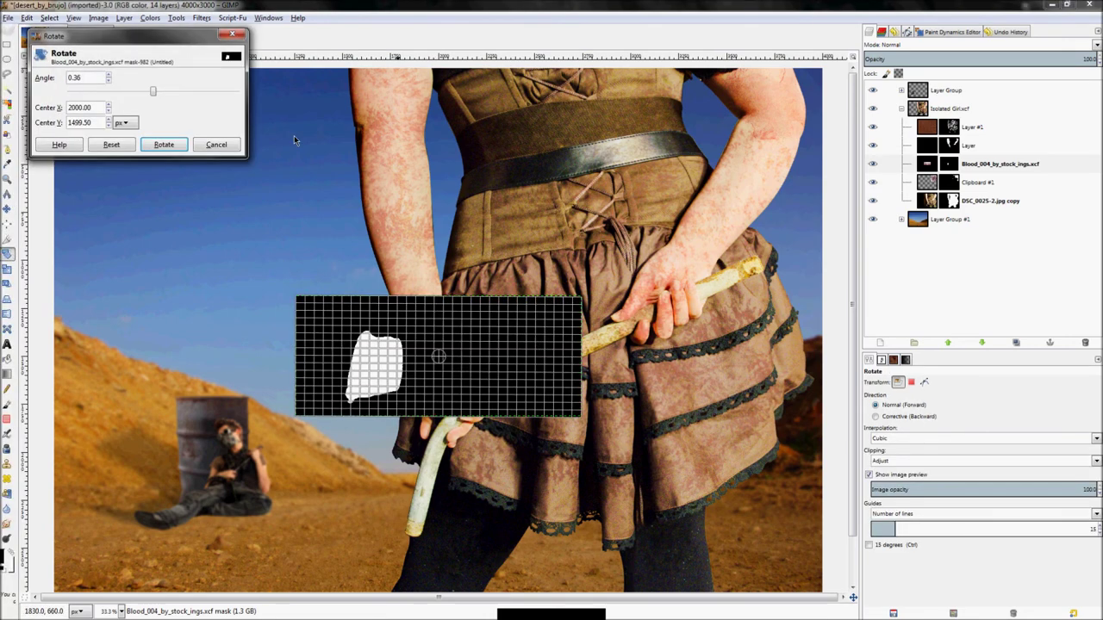
pyautogui.click(214, 143)
# - Rotate the Blood_004_by_stock_ings.xcf layer by 79.25 degrees, lowering the preview opacity to 46.6 to align the bandage with the forearm
pyautogui.click(983, 163)
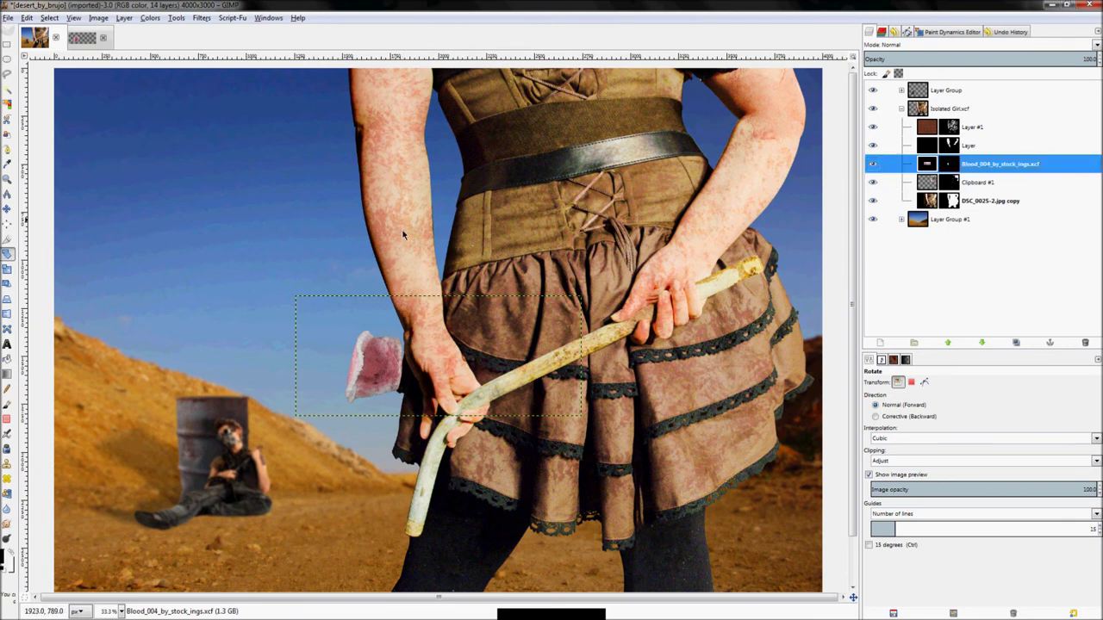
pyautogui.click(448, 347)
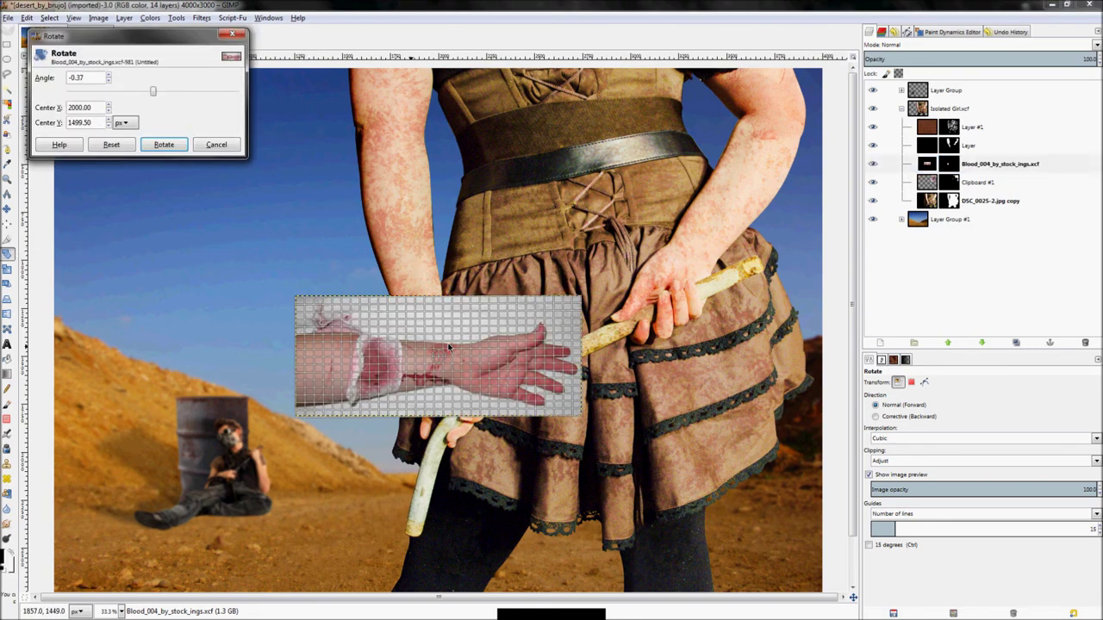
pyautogui.moveTo(583, 323); pyautogui.dragTo(512, 517)
pyautogui.scroll(2, 370, 287)
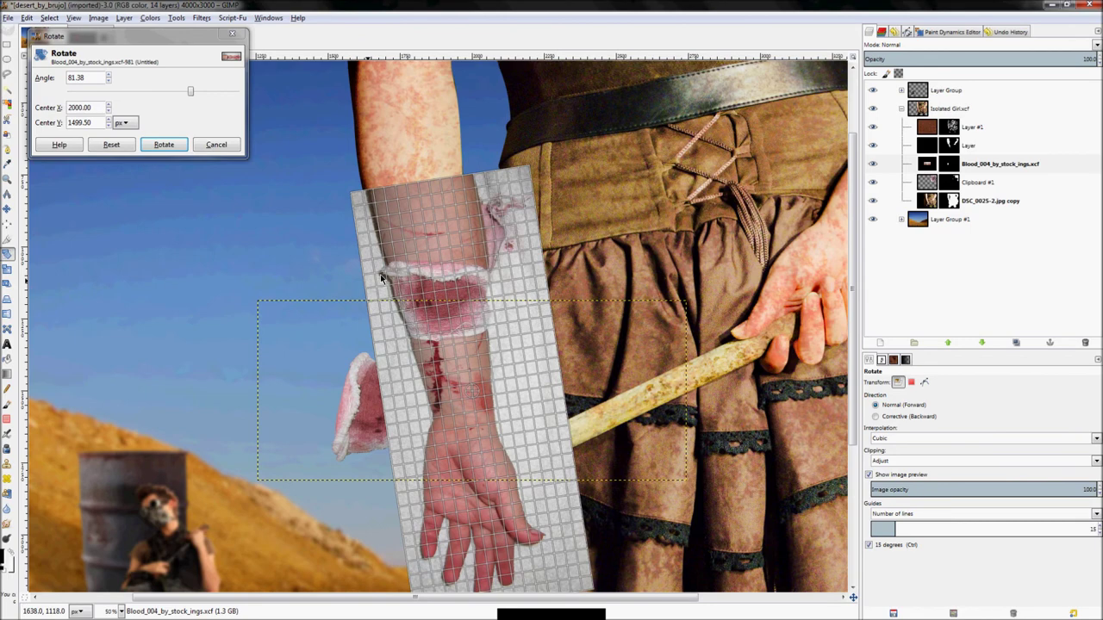
pyautogui.moveTo(1026, 492); pyautogui.dragTo(976, 495)
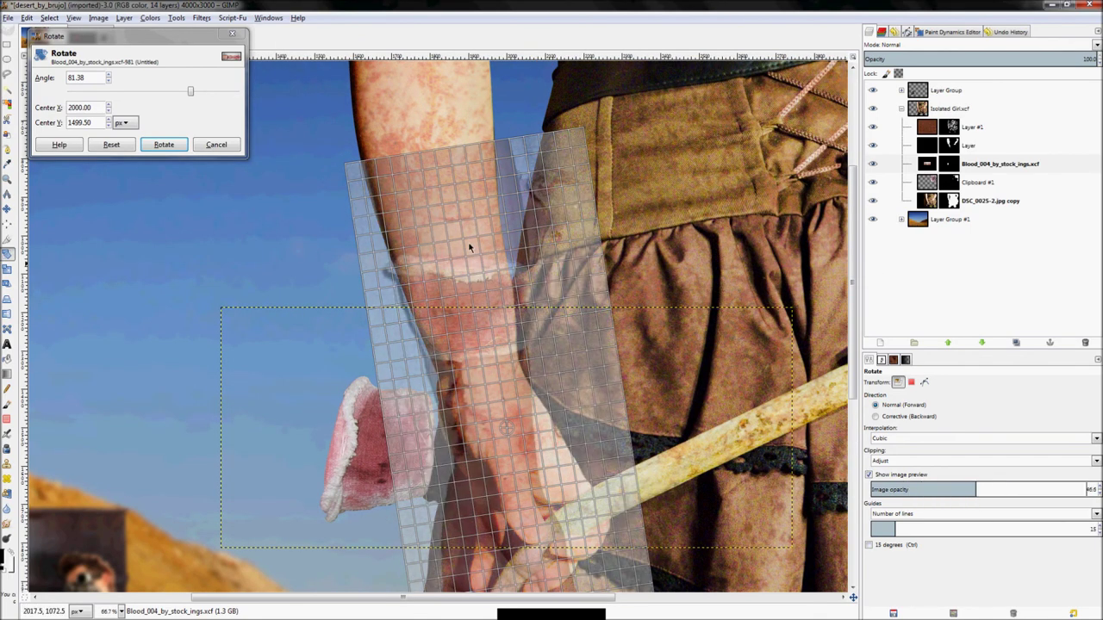
pyautogui.scroll(2, 475, 249)
pyautogui.moveTo(349, 179); pyautogui.dragTo(327, 180)
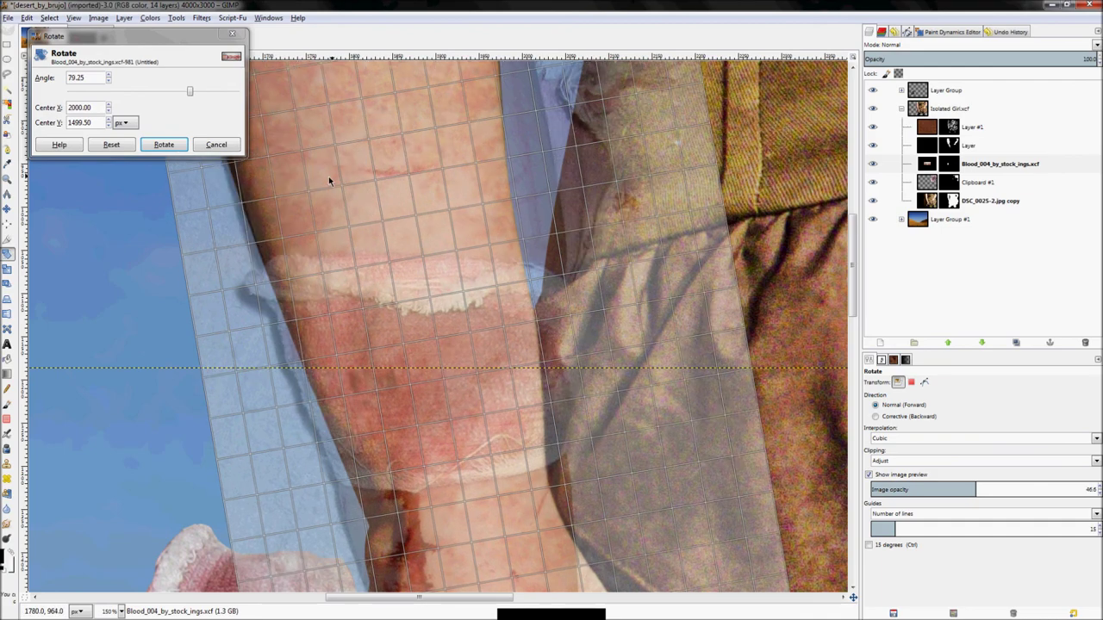
pyautogui.click(163, 145)
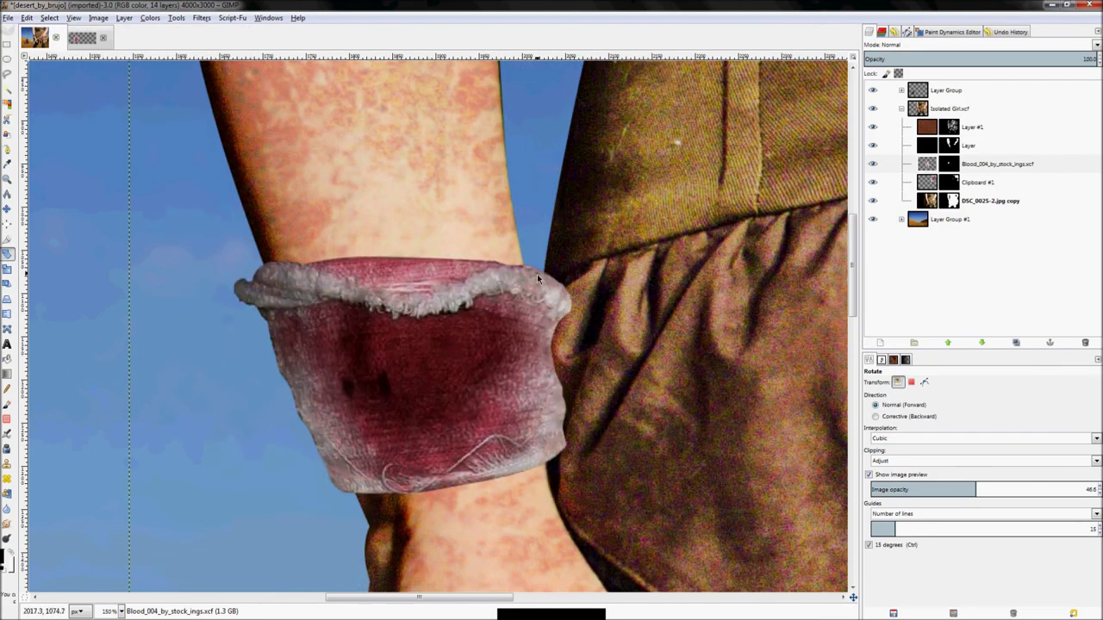
# - Move the bandage layer slightly farther up the woman's forearm, away from her wrist
pyautogui.scroll(-4, 538, 278)
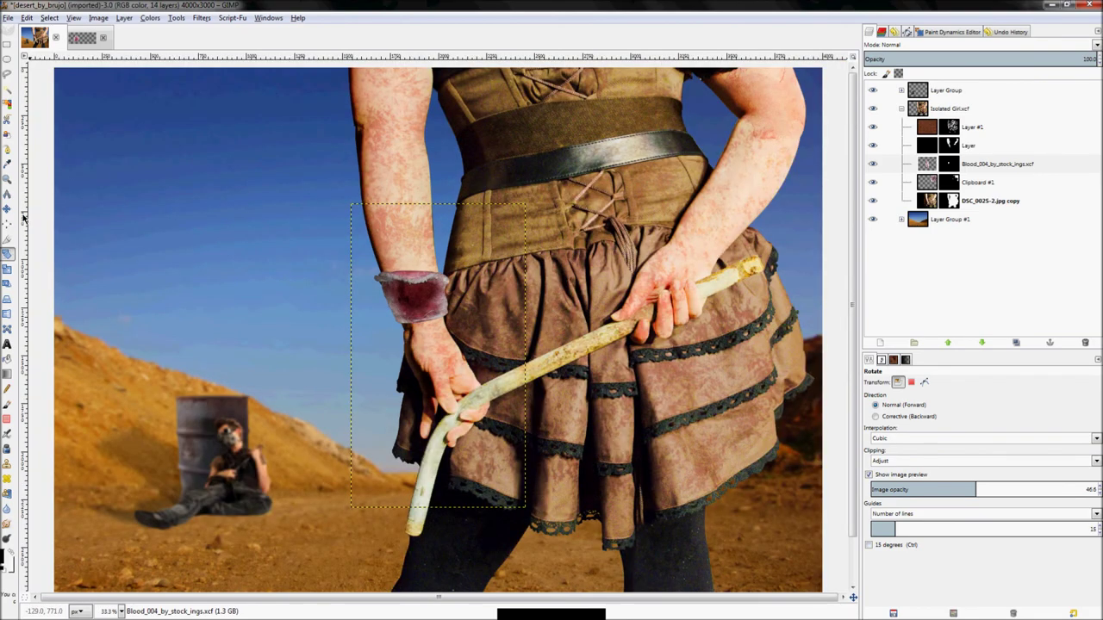
pyautogui.click(7, 209)
pyautogui.scroll(1, 418, 302)
pyautogui.moveTo(419, 306); pyautogui.dragTo(408, 246)
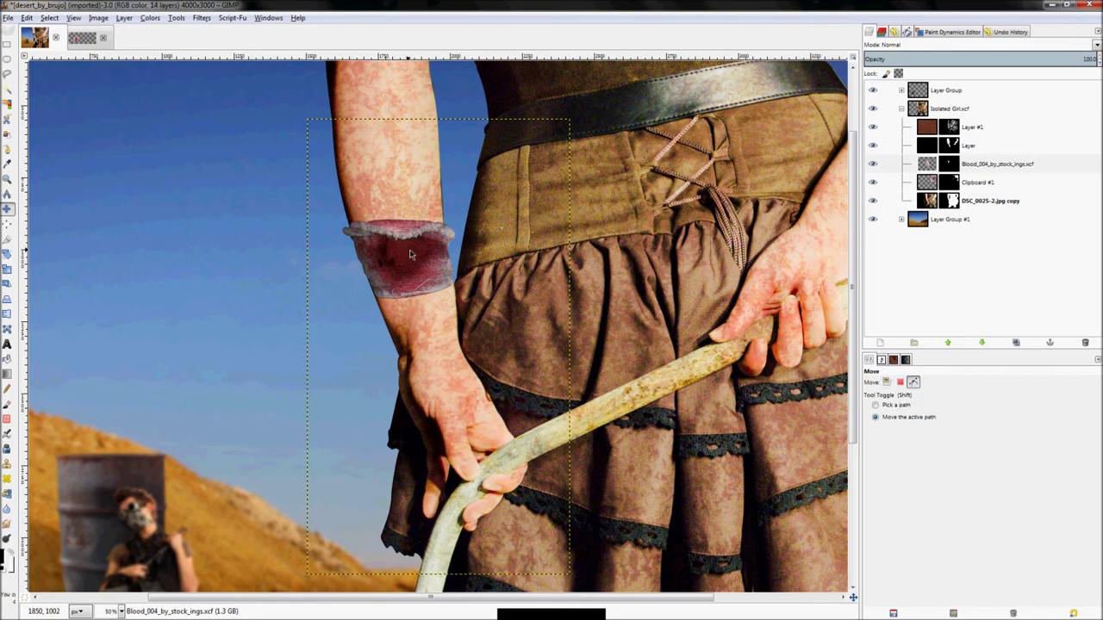
pyautogui.scroll(-2, 412, 254)
pyautogui.press('z')
pyautogui.hotkey('ctrl', 'shift', 'j')
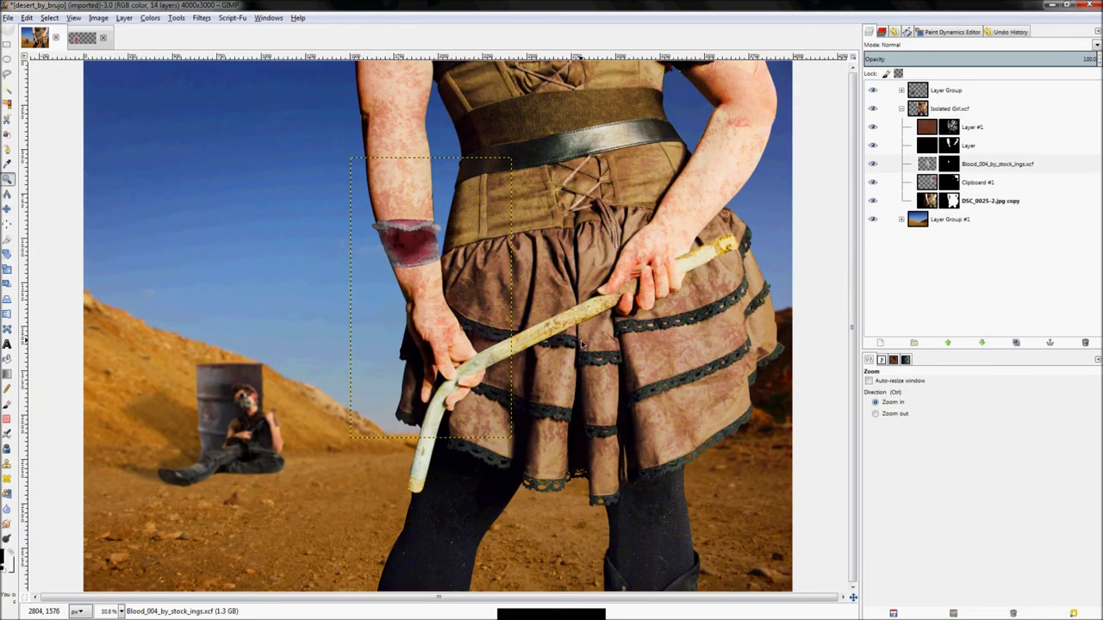
# - Collapse the Isolated Girl.xcf layer group and toggle its visibility off and back on
pyautogui.click(901, 112)
pyautogui.click(901, 110)
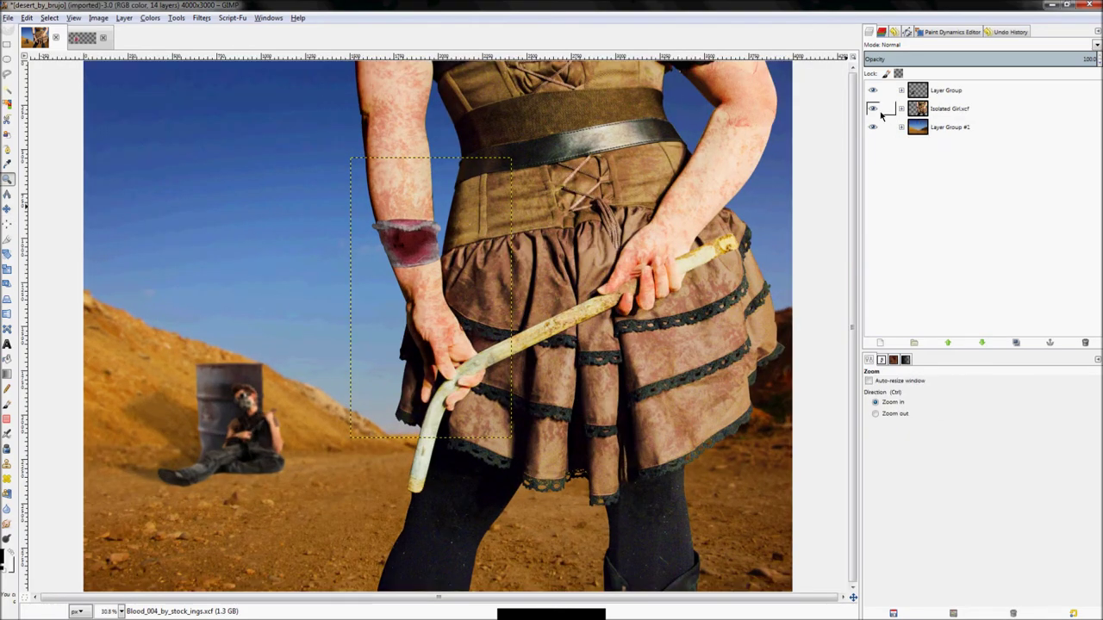
pyautogui.click(874, 109)
pyautogui.click(874, 109)
# - Expand the layer group holding the seated masked man and add a new layer at the top of the group
pyautogui.scroll(5, 236, 439)
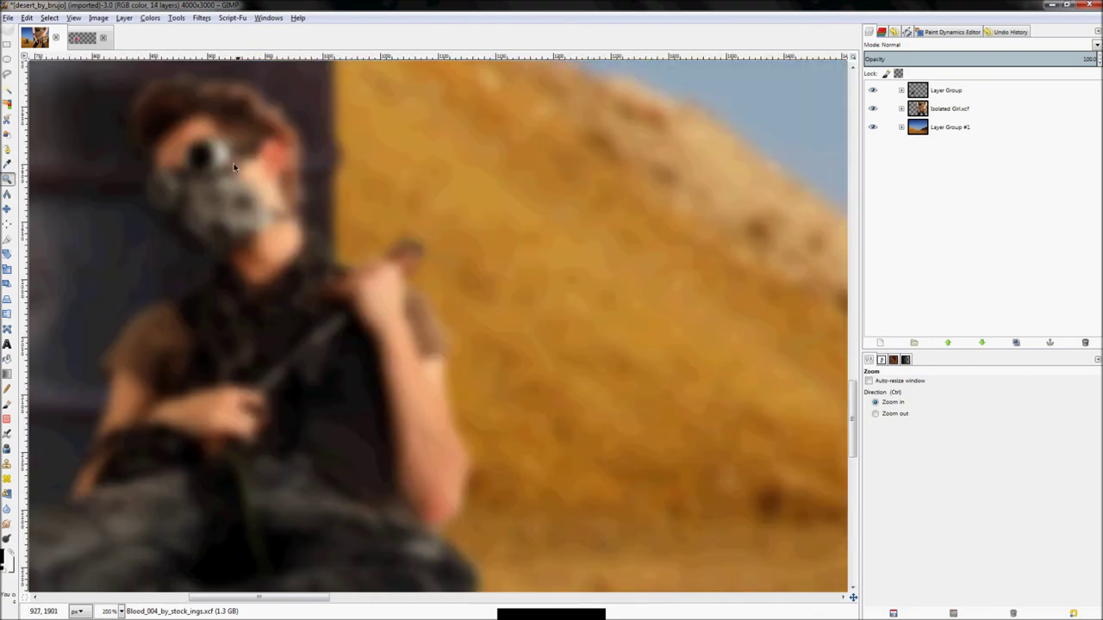
pyautogui.click(902, 90)
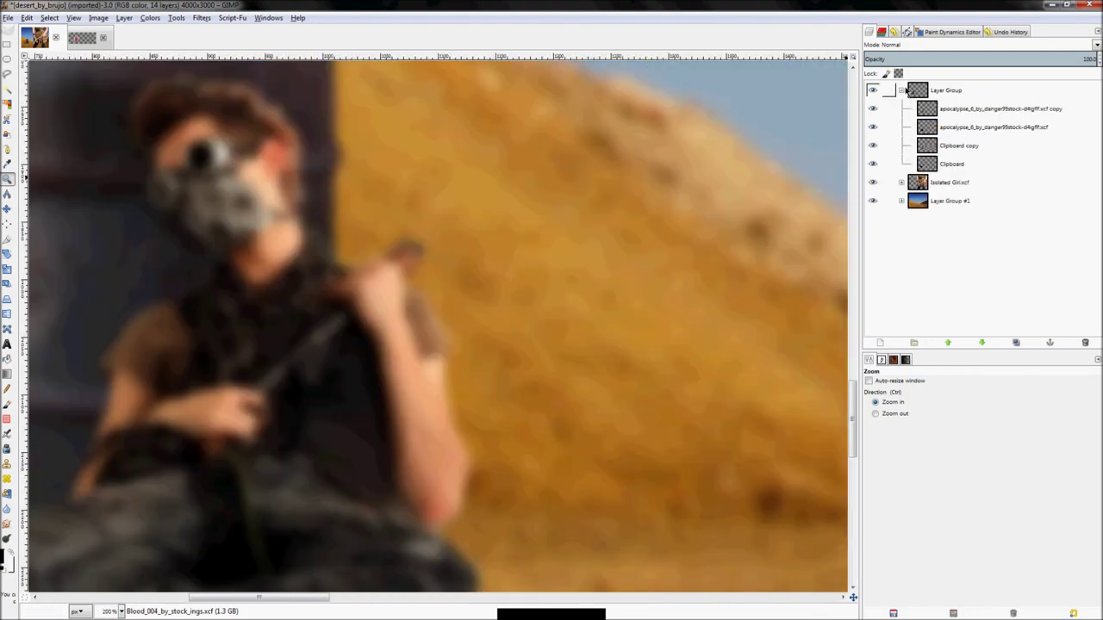
pyautogui.rightClick(1001, 114)
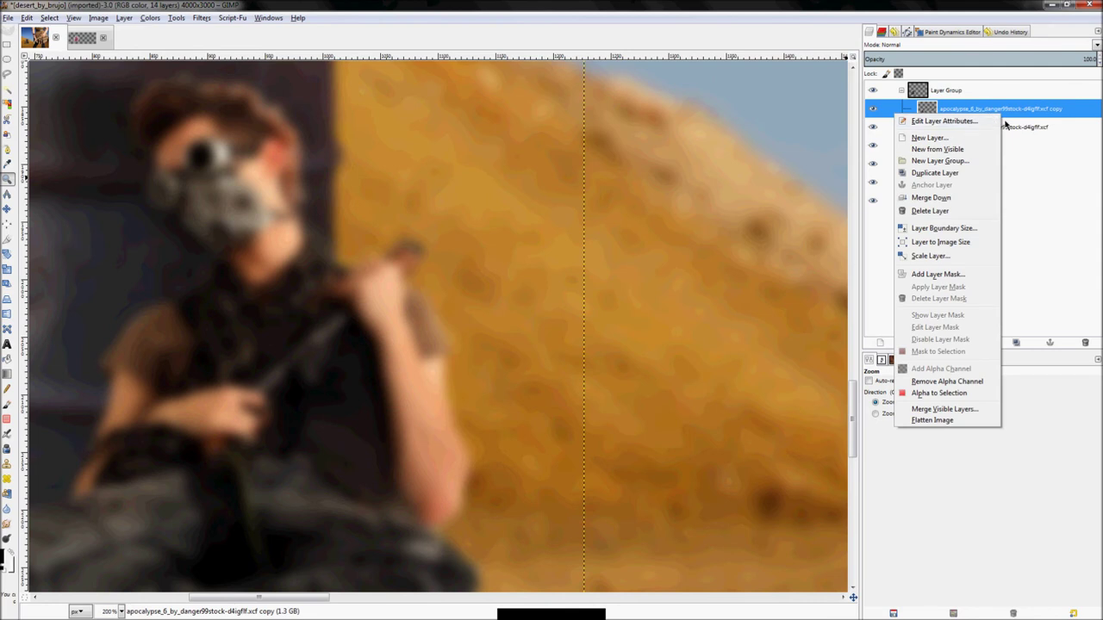
pyautogui.click(1028, 116)
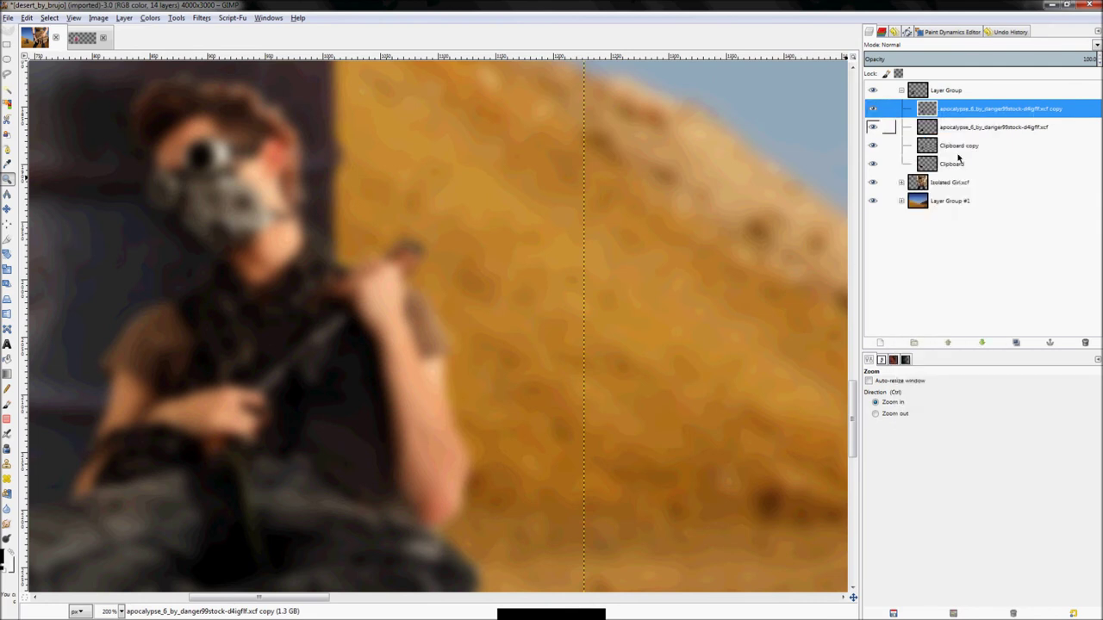
pyautogui.press('1')
pyautogui.scroll(2, 428, 423)
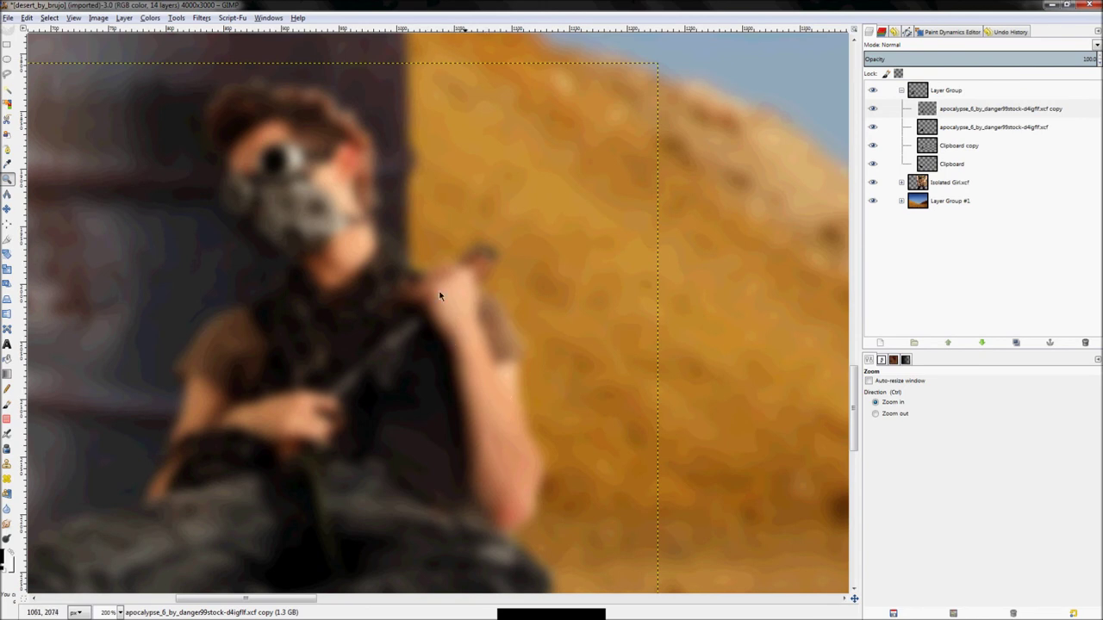
pyautogui.rightClick(957, 110)
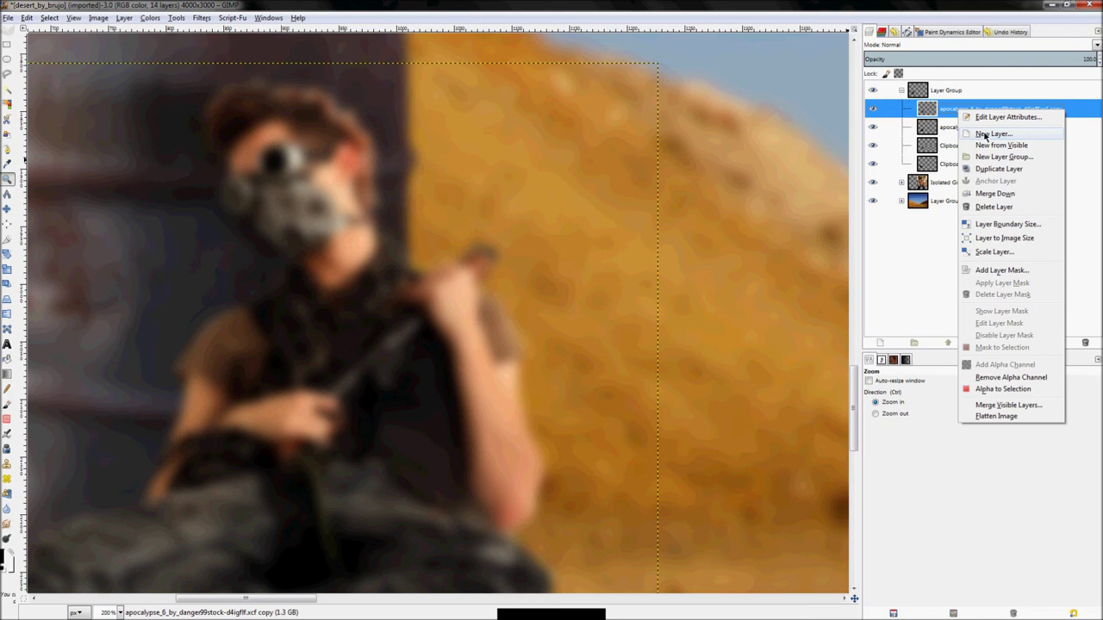
pyautogui.click(991, 134)
pyautogui.press('Return')
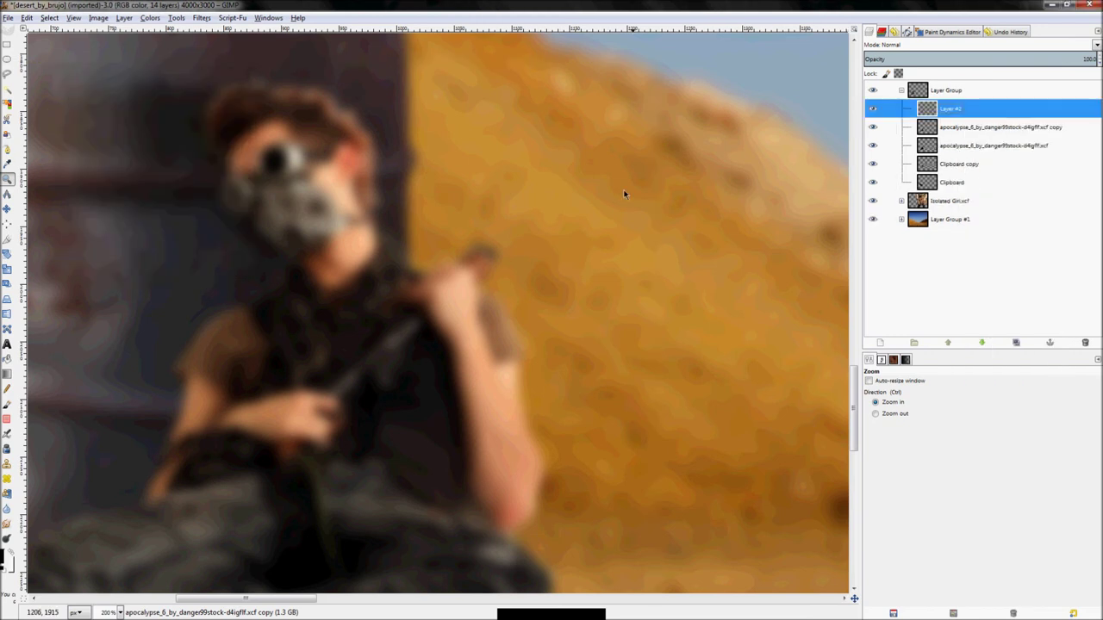
# - Fill Layer #2 entirely with the black foreground colour using Bucket Fill
pyautogui.hotkey('shift', 'b')
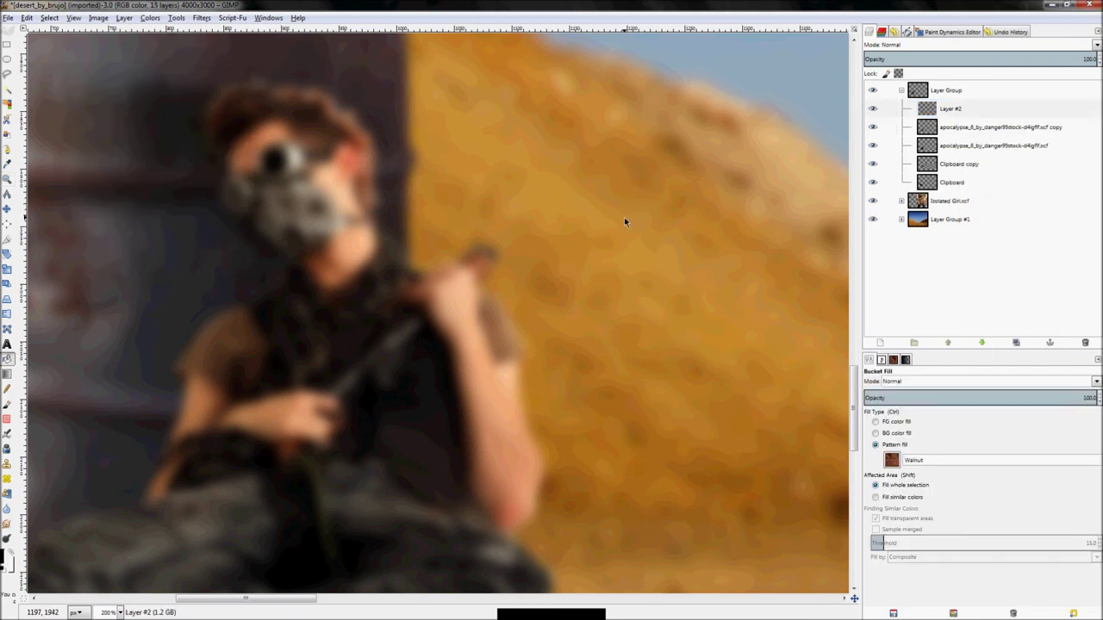
pyautogui.click(876, 422)
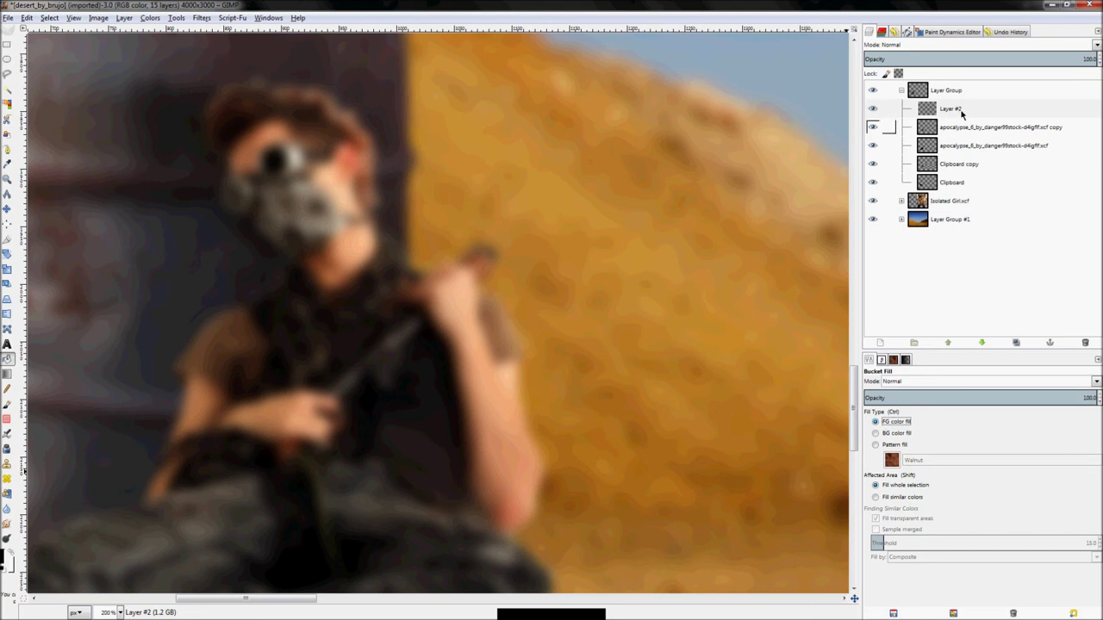
pyautogui.click(962, 112)
pyautogui.rightClick(958, 125)
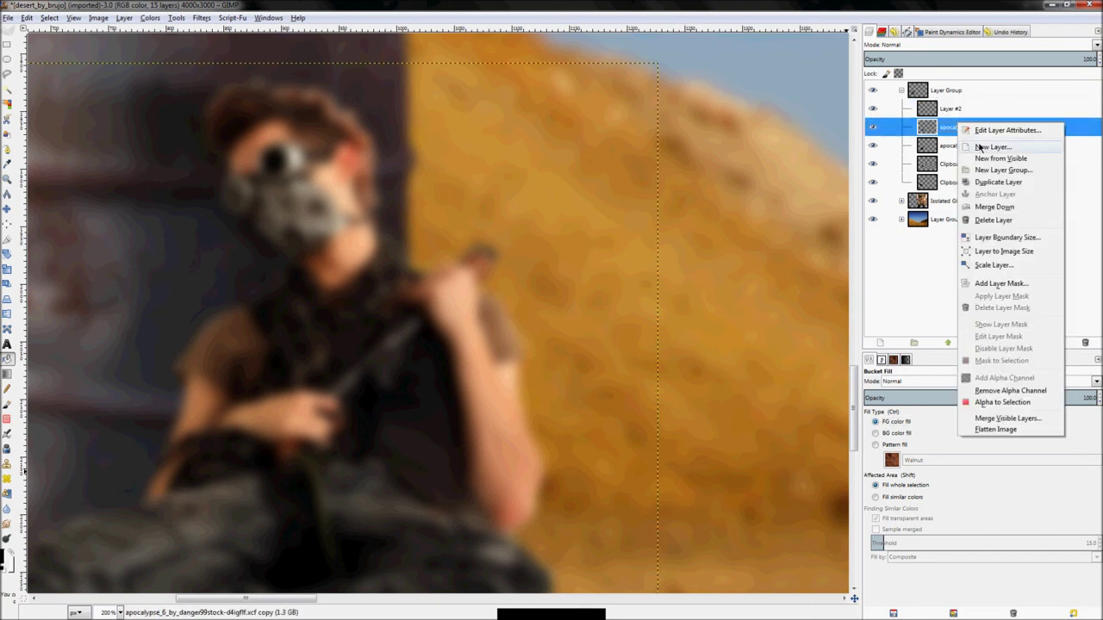
pyautogui.click(967, 118)
pyautogui.click(967, 110)
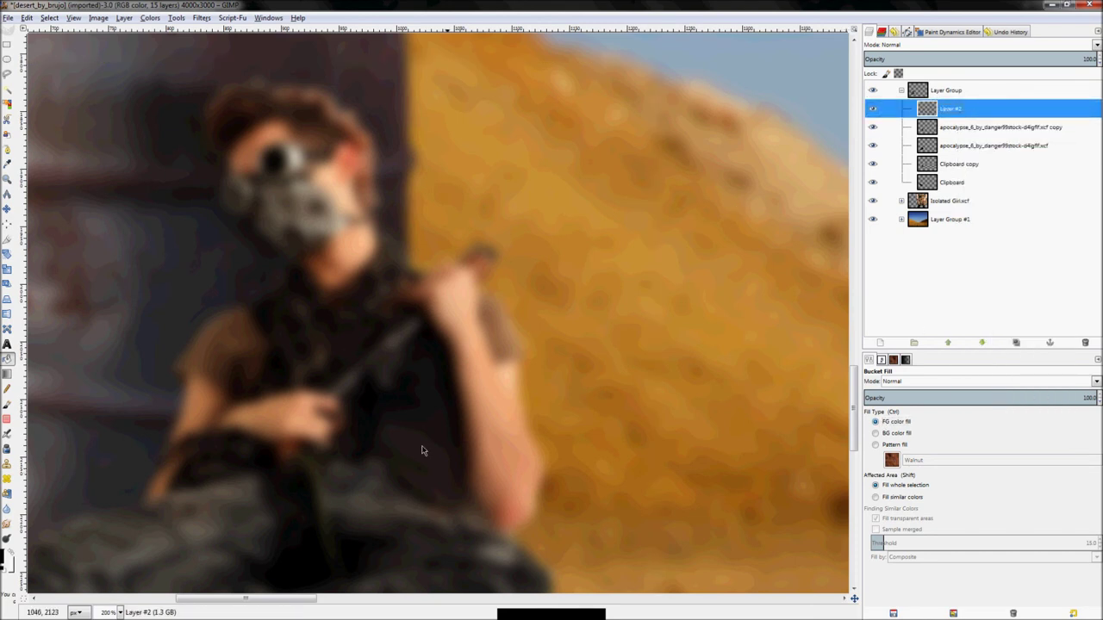
pyautogui.click(8, 359)
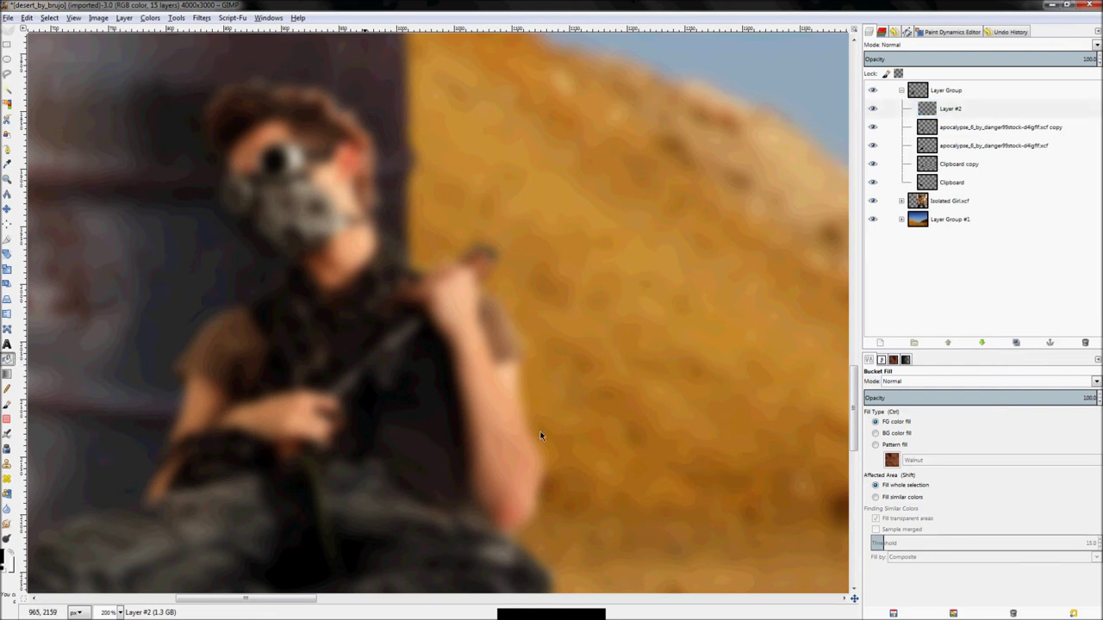
pyautogui.click(591, 186)
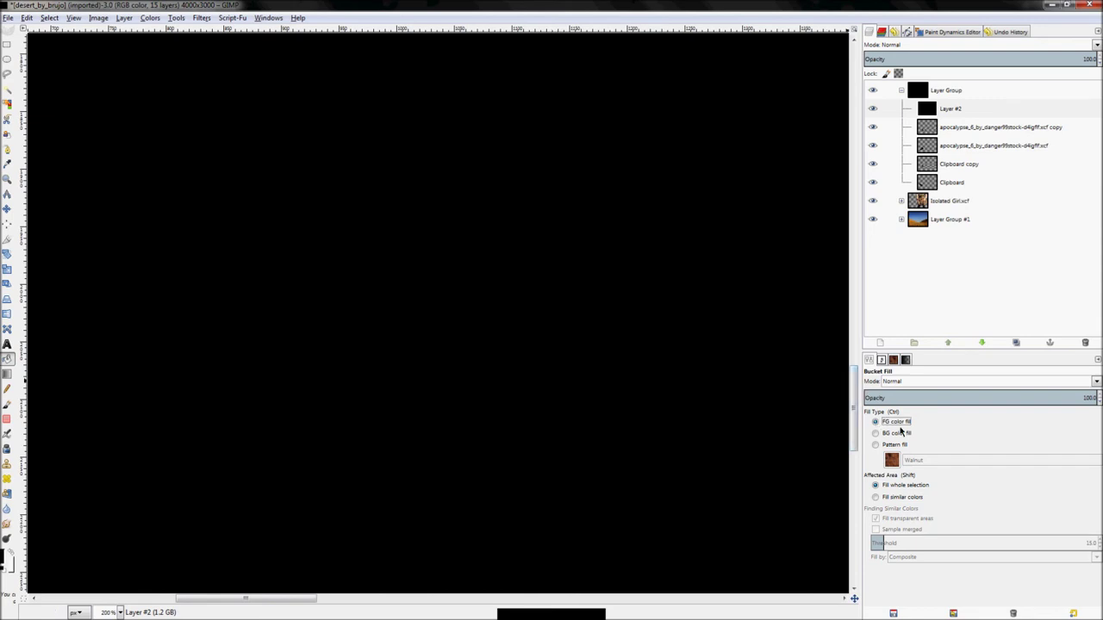
# - Keep Bucket Fill on foreground colour and set the blend mode of Layer #2 to Overlay
pyautogui.click(877, 445)
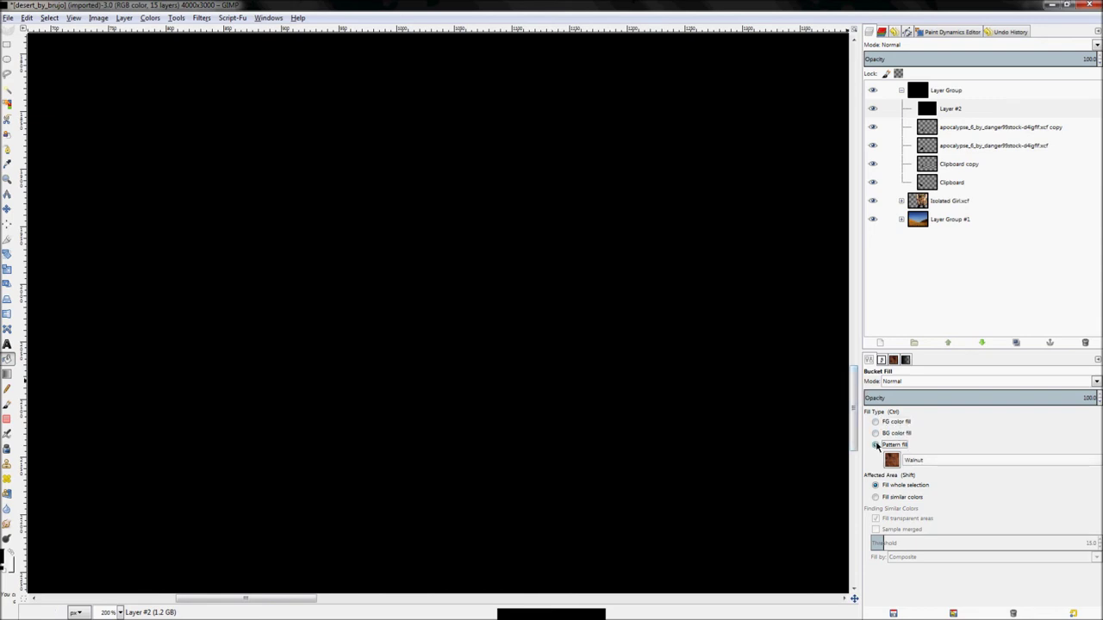
pyautogui.click(876, 422)
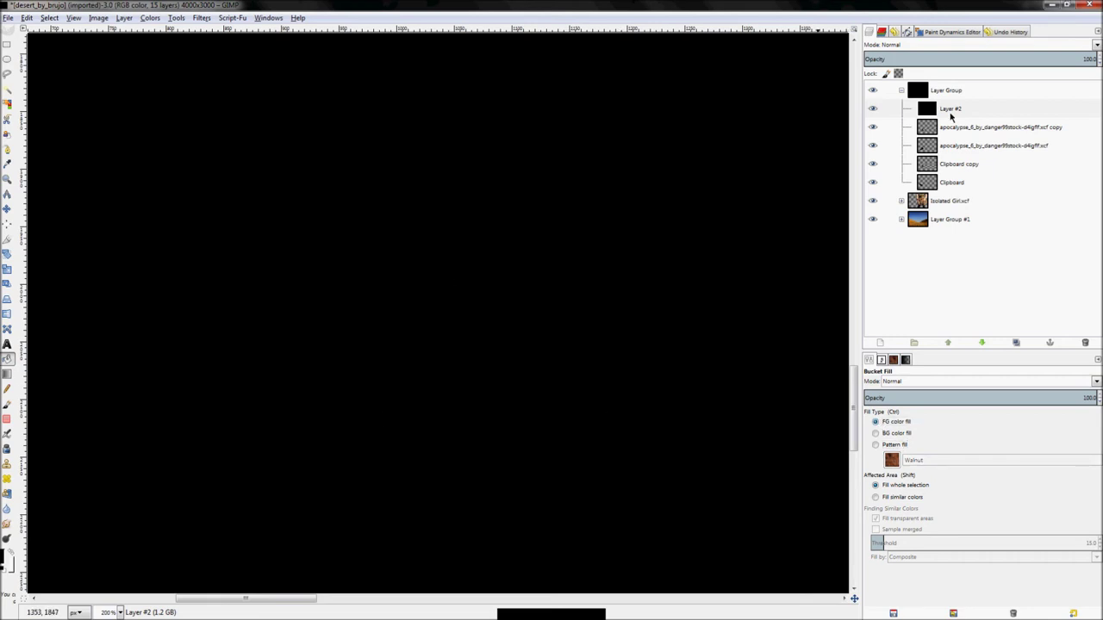
pyautogui.click(952, 45)
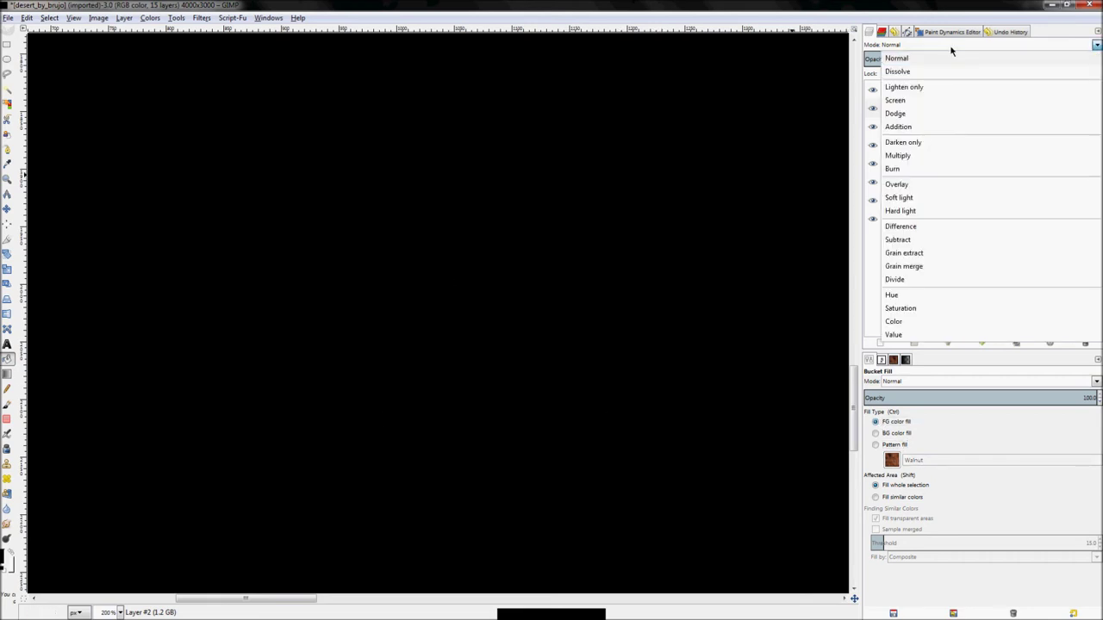
pyautogui.click(973, 184)
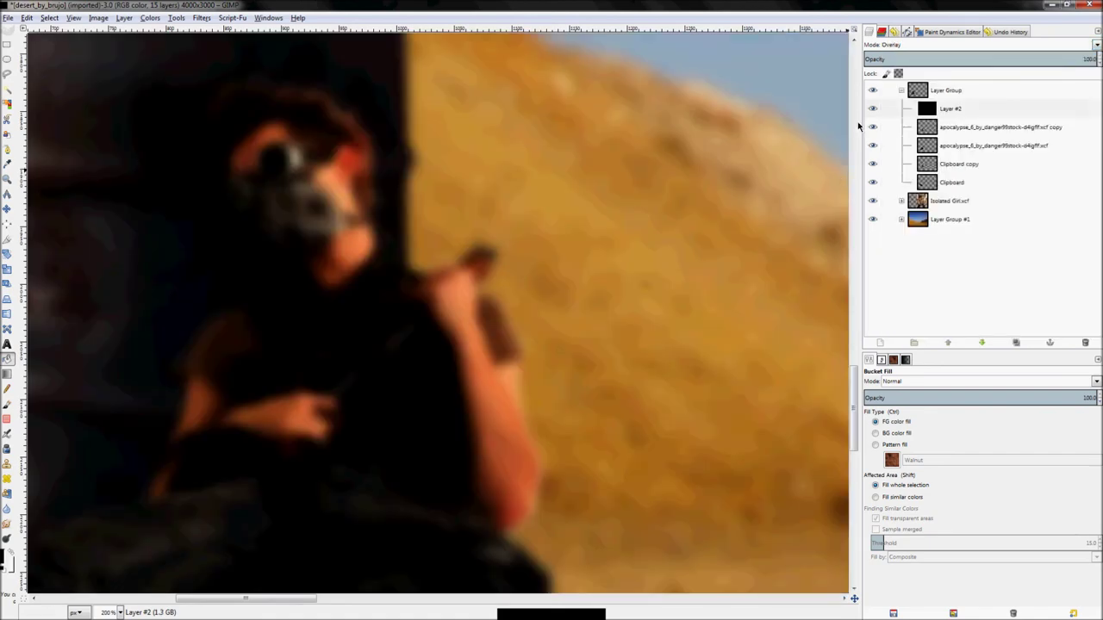
# - Compare the whole composite with Layer #2 hidden and shown
pyautogui.scroll(-5, 406, 316)
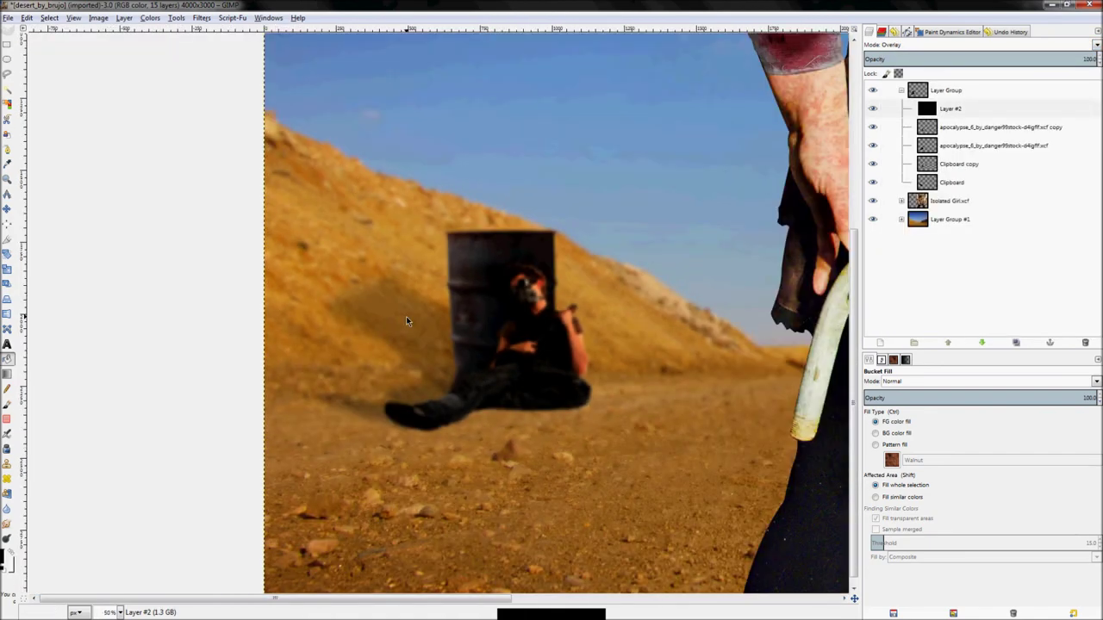
pyautogui.press('z')
pyautogui.hotkey('shift', 'ctrl', 'j')
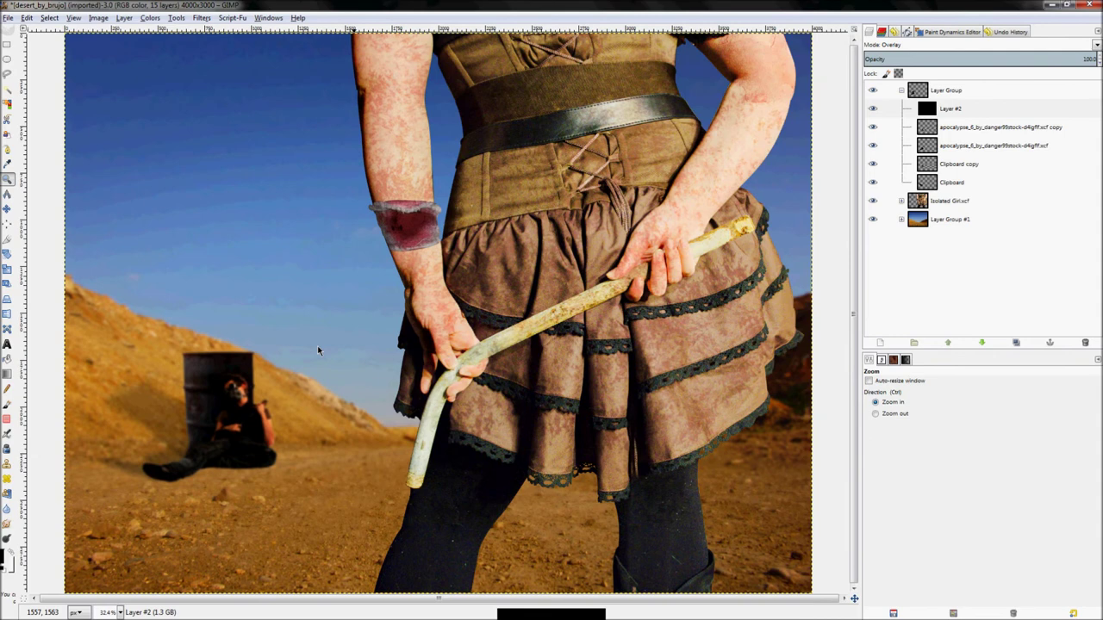
pyautogui.click(874, 108)
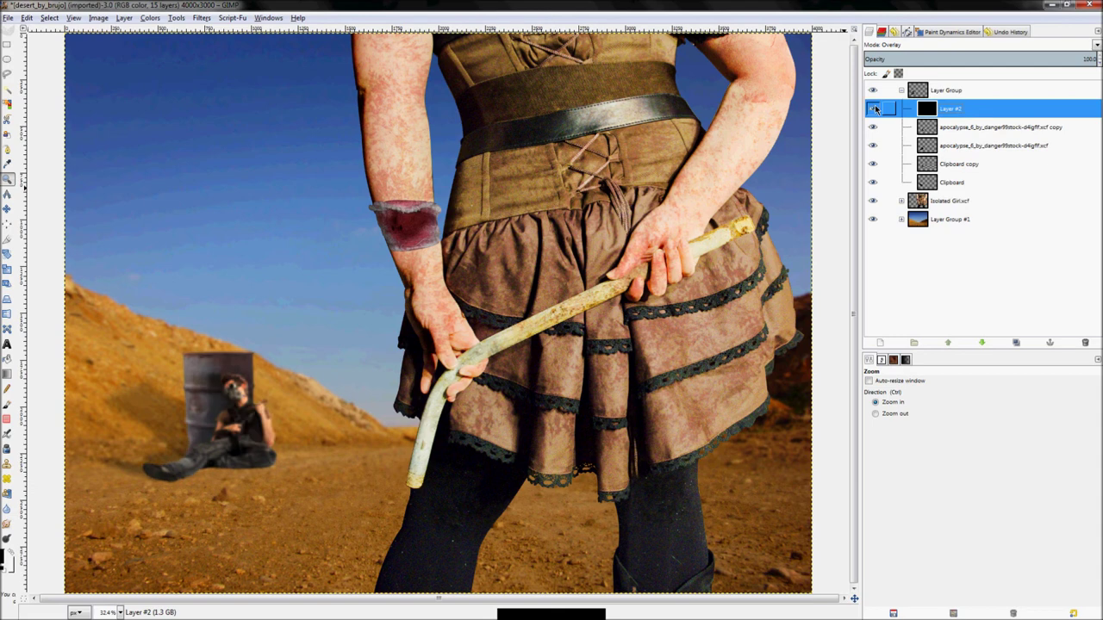
pyautogui.click(874, 108)
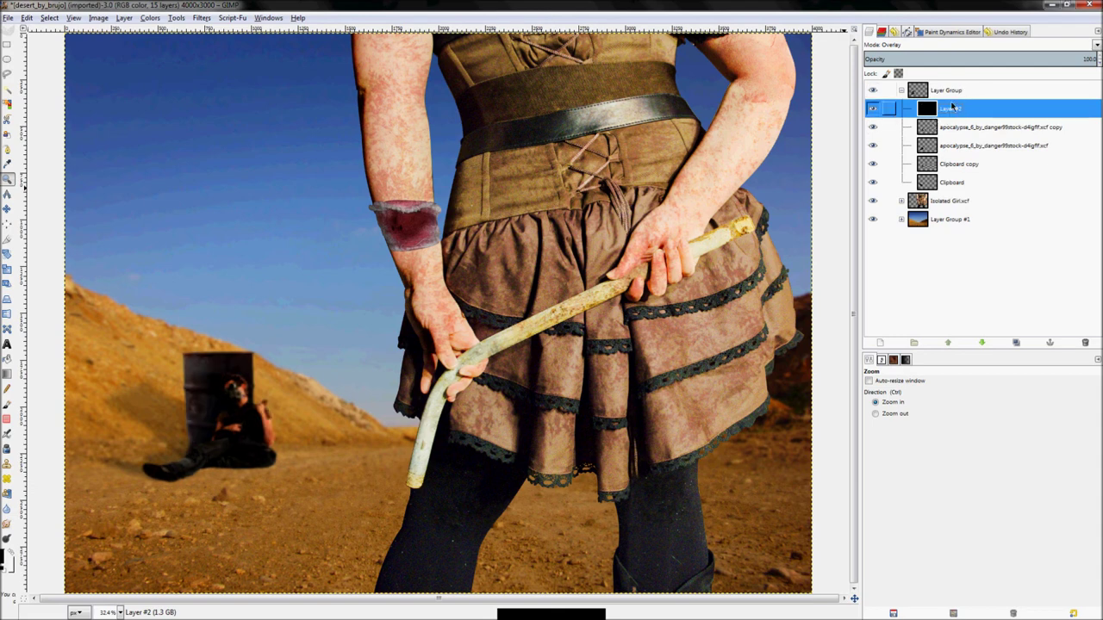
# - Hide and redisplay the four layers beneath Layer #2 to check what each one contributes
pyautogui.click(872, 126)
pyautogui.click(872, 145)
pyautogui.click(873, 164)
pyautogui.click(873, 182)
pyautogui.click(873, 183)
pyautogui.click(873, 165)
pyautogui.click(873, 164)
pyautogui.click(873, 163)
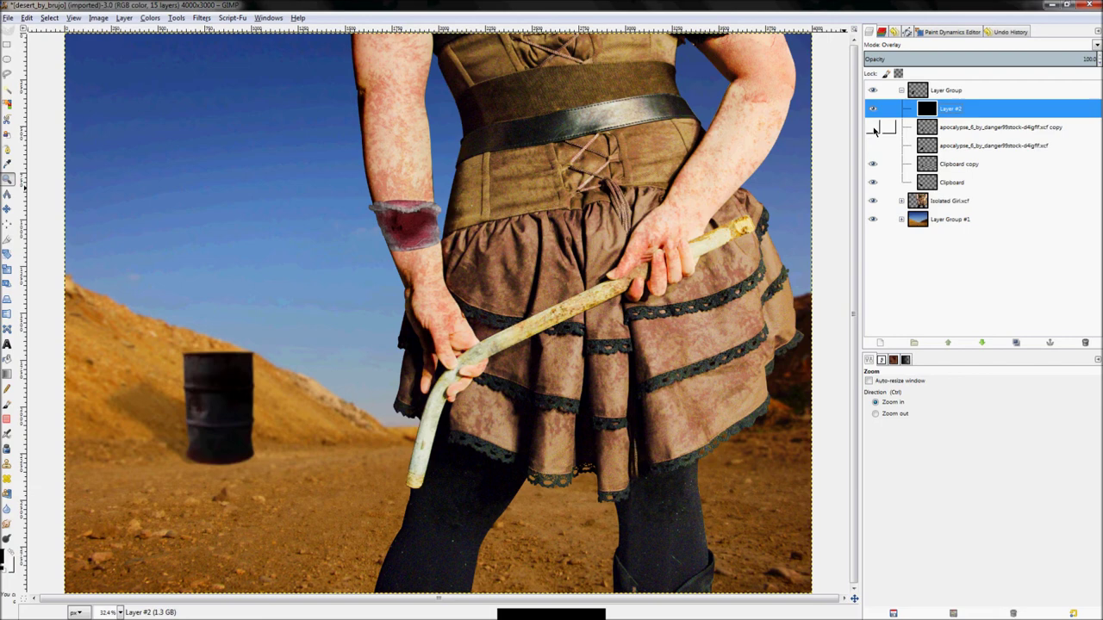
pyautogui.click(874, 128)
pyautogui.click(874, 146)
# - Add a black, fully transparent layer mask to Layer #2
pyautogui.scroll(3, 140, 411)
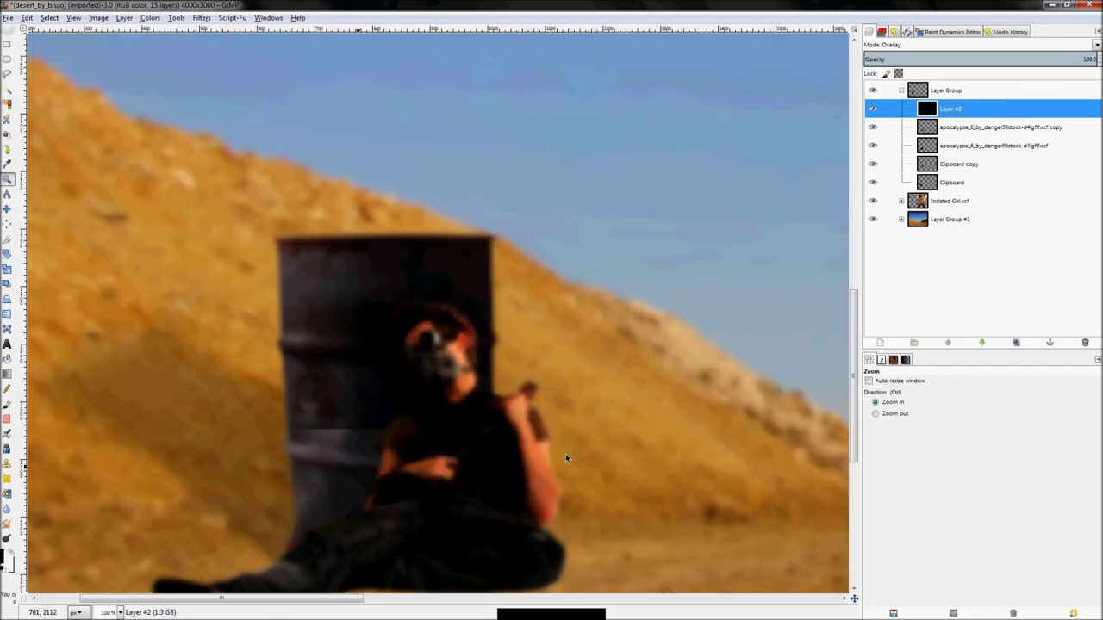
pyautogui.click(565, 457)
pyautogui.click(647, 458)
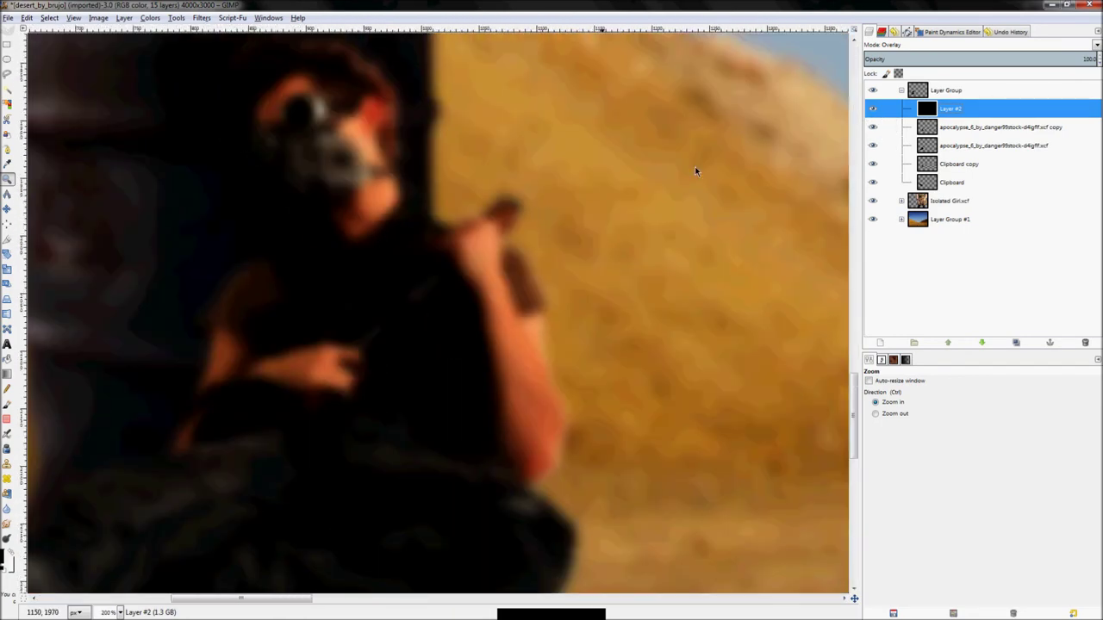
pyautogui.rightClick(957, 110)
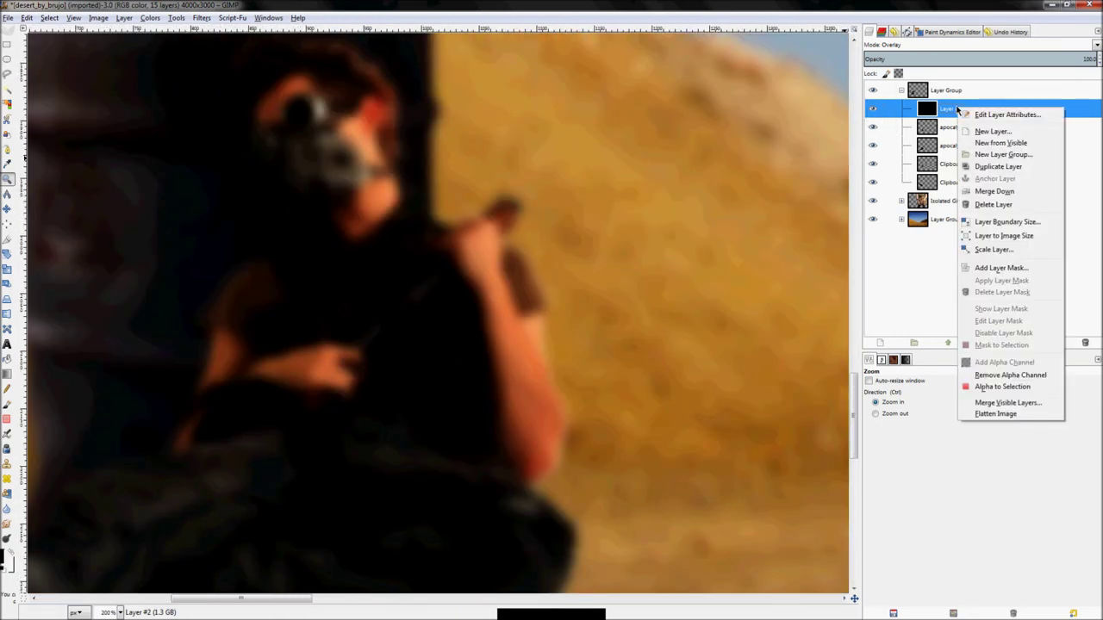
pyautogui.click(1002, 269)
pyautogui.click(160, 188)
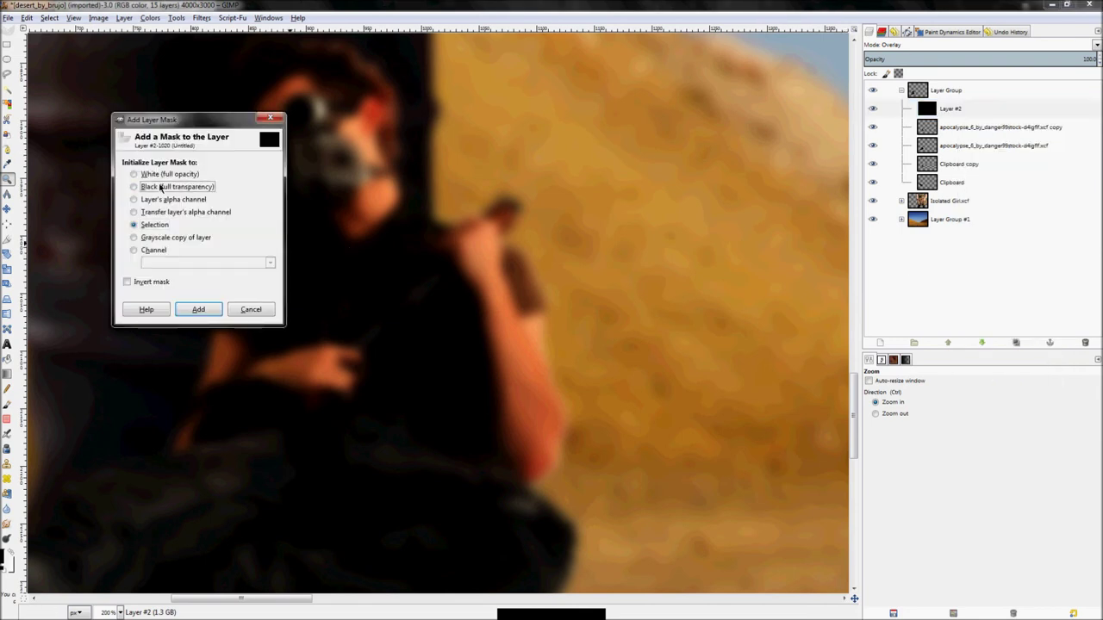
pyautogui.click(216, 317)
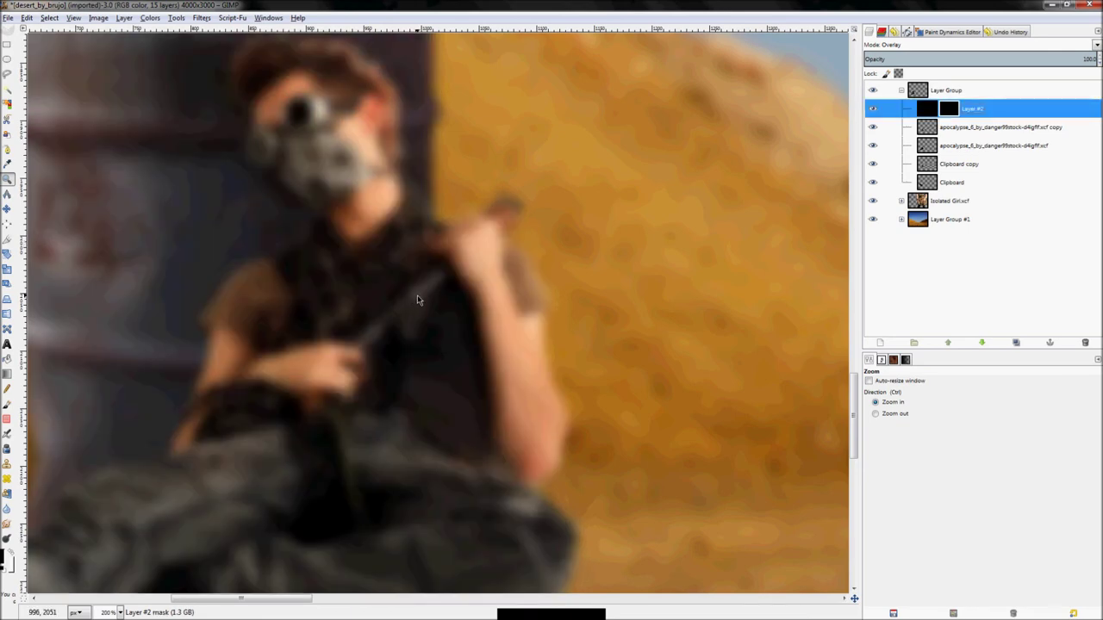
# - Set the Paintbrush with the Acrylic 03 brush to size 89, undoing the test stroke on the seated man's arm
pyautogui.press('p')
pyautogui.press('[')
pyautogui.hotkey('shift', '[')
pyautogui.hotkey('shift', '[')
pyautogui.hotkey('shift', '[')
pyautogui.hotkey('shift', '[')
pyautogui.hotkey('shift', '[')
pyautogui.hotkey('shift', '[')
pyautogui.hotkey('shift', '[')
pyautogui.hotkey('shift', '[')
pyautogui.hotkey('shift', '[')
pyautogui.hotkey('shift', '[')
pyautogui.hotkey('shift', '[')
pyautogui.click(564, 365)
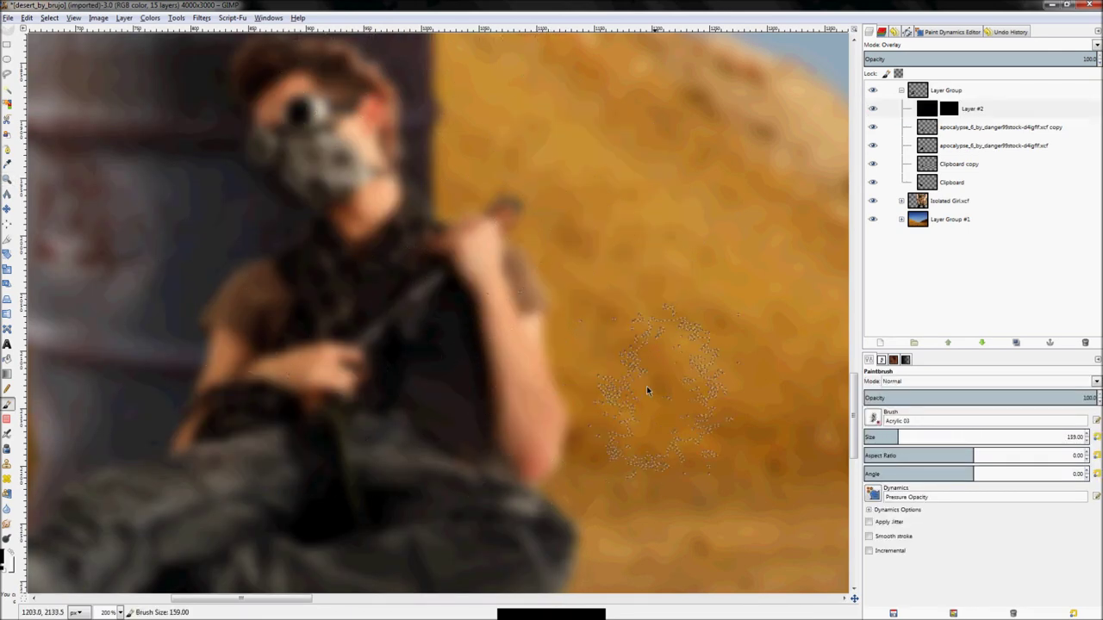
pyautogui.click(525, 369)
pyautogui.hotkey('ctrl', 'z')
pyautogui.hotkey('shift', '[')
pyautogui.hotkey('shift', '[')
pyautogui.hotkey('shift', '[')
pyautogui.hotkey('shift', '[')
pyautogui.hotkey('shift', '[')
pyautogui.hotkey('shift', '[')
pyautogui.hotkey('shift', '[')
# - Paint speckled white dabs on the Layer #2 mask over both of the seated man's arms to make them look dirty
pyautogui.click(532, 374)
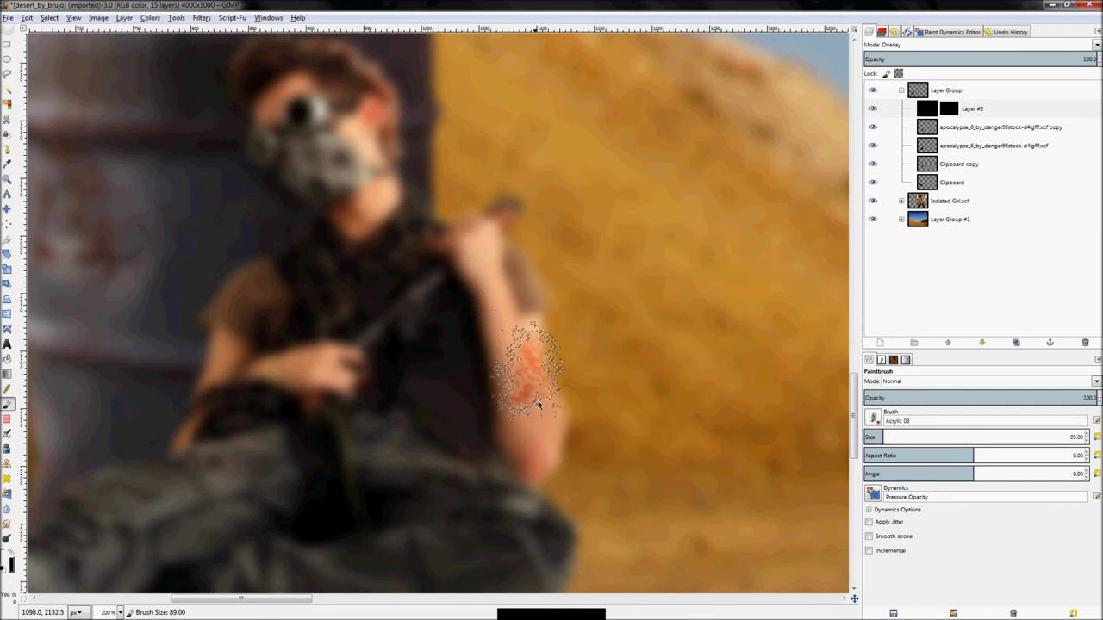
pyautogui.click(542, 423)
pyautogui.click(496, 281)
pyautogui.moveTo(343, 374); pyautogui.dragTo(250, 369)
pyautogui.click(218, 361)
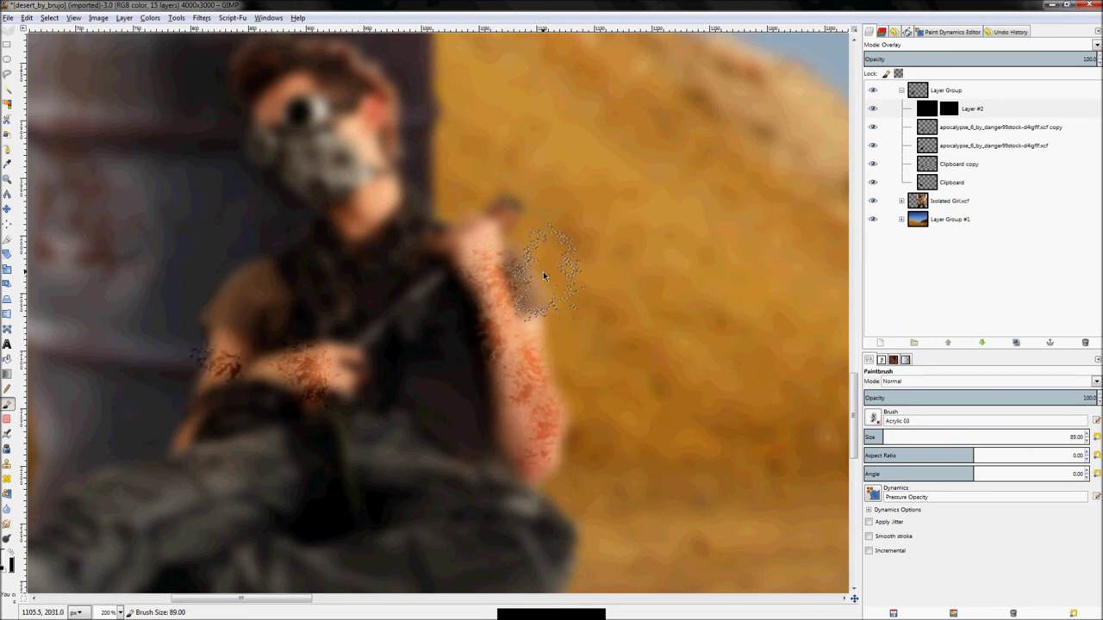
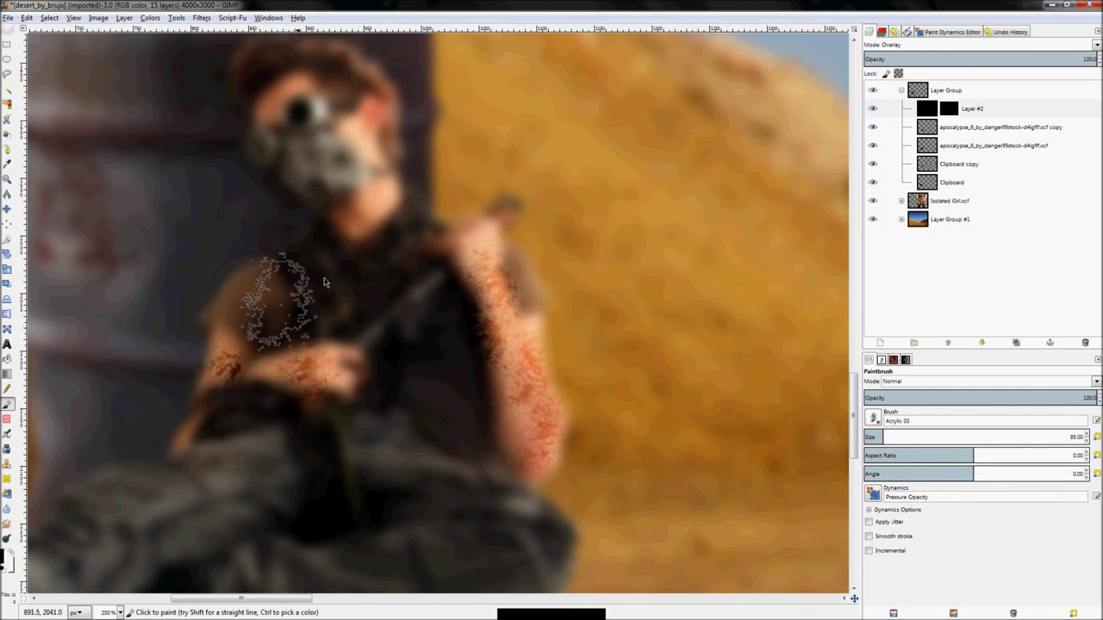
# - Apply a Gaussian Blur with an 11 px horizontal and vertical radius to the Layer #2 mask
pyautogui.press('1')
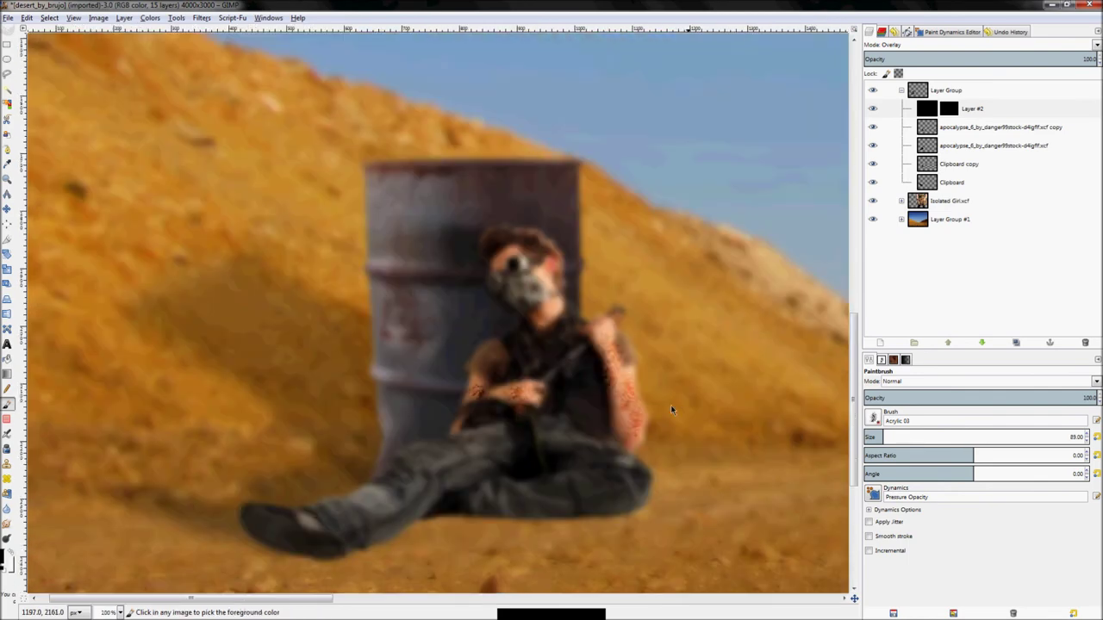
pyautogui.click(202, 18)
pyautogui.click(216, 43)
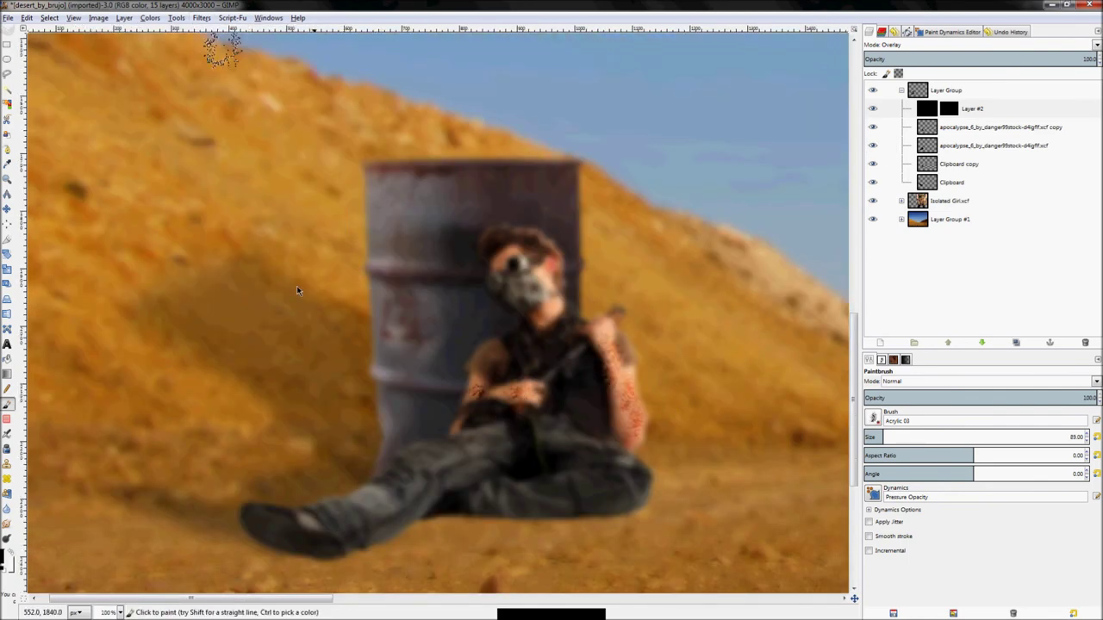
pyautogui.moveTo(259, 278); pyautogui.dragTo(271, 303)
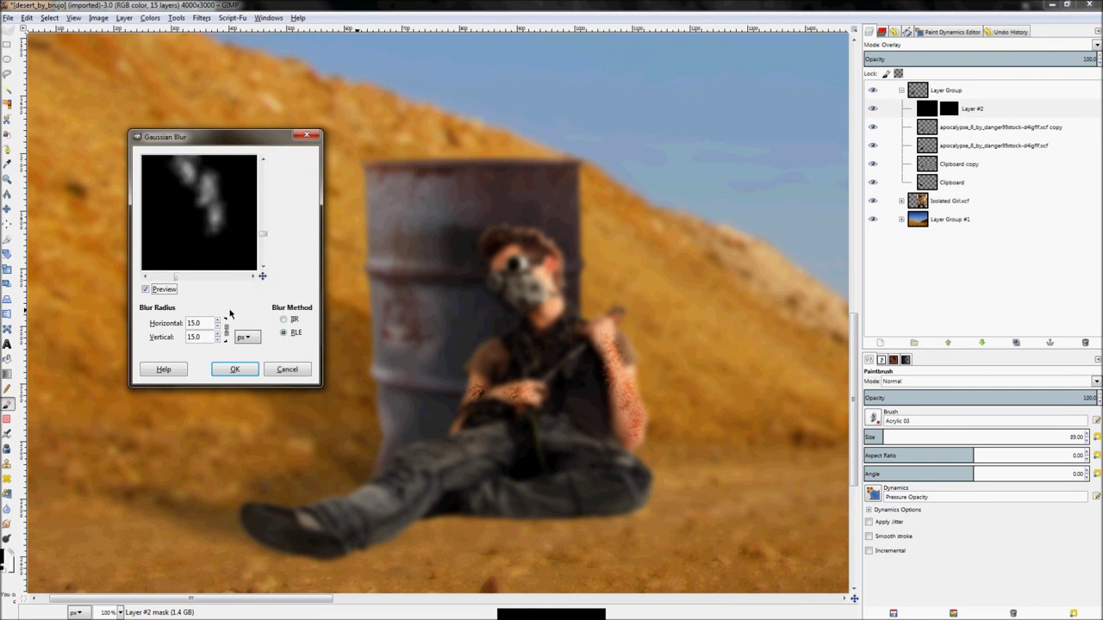
pyautogui.click(218, 327)
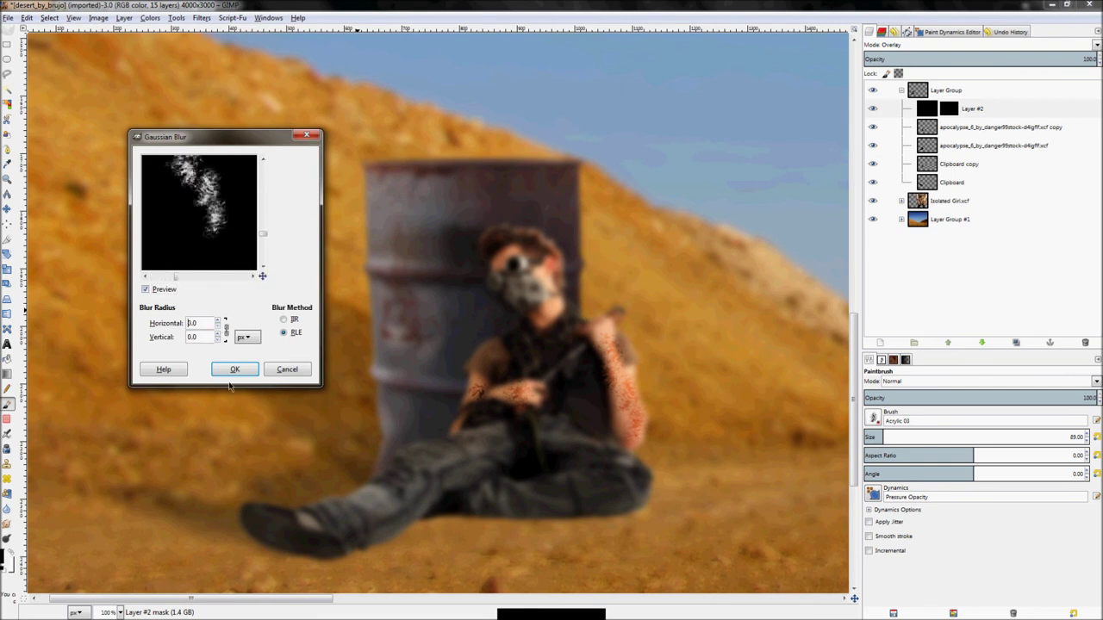
pyautogui.scroll(4, 220, 324)
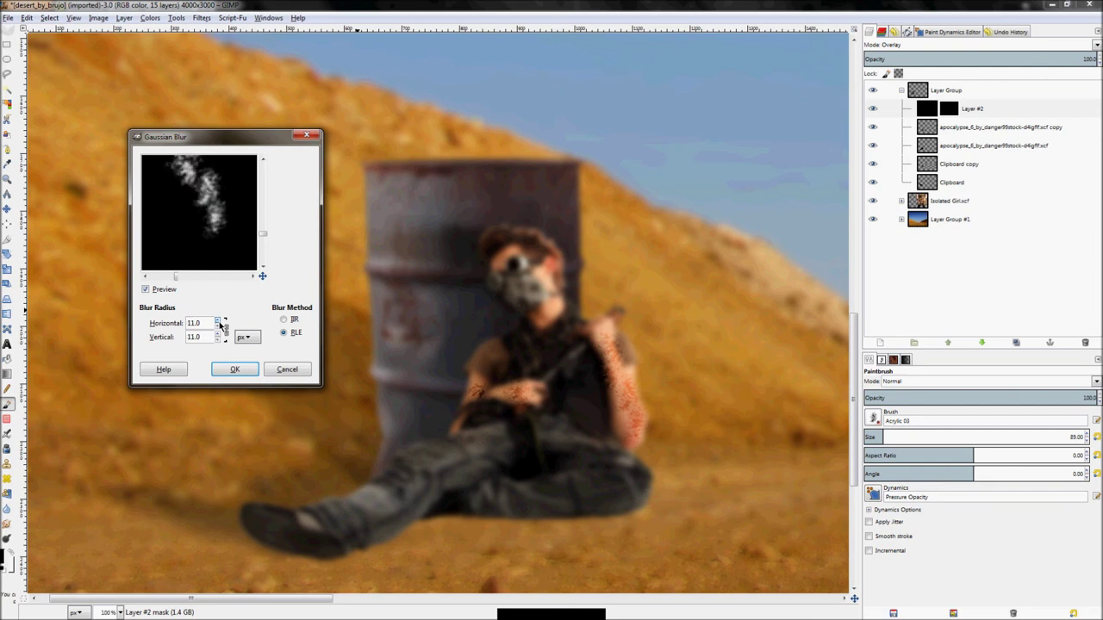
pyautogui.click(234, 368)
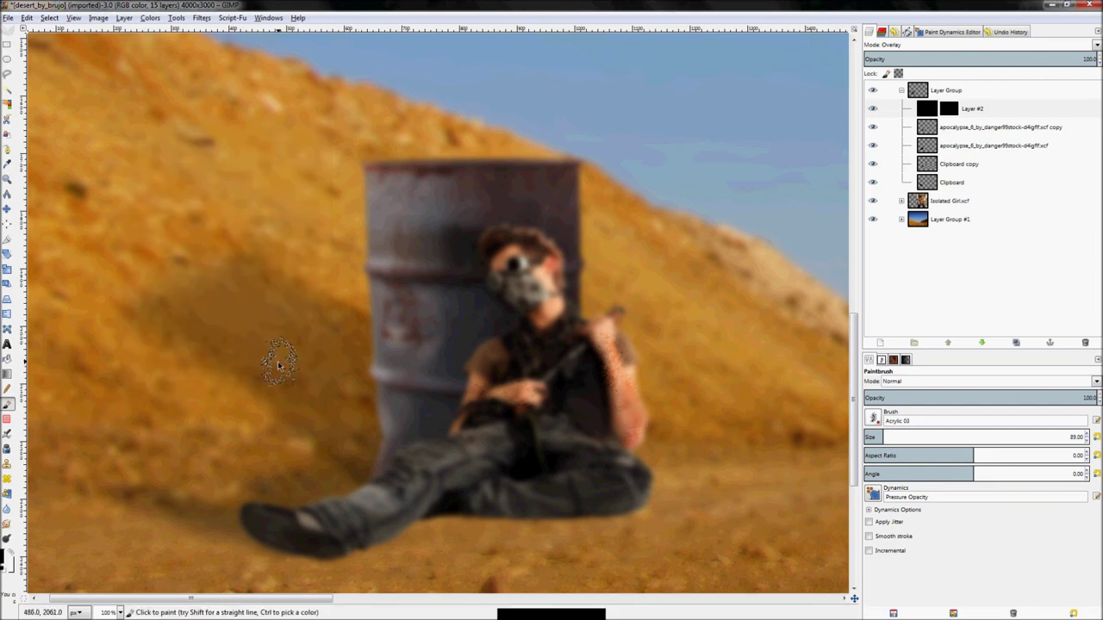
# - Check the effect of Layer #2 on the whole composite by toggling its visibility, and collapse the man's layer group
pyautogui.press('z')
pyautogui.hotkey('shift', 'ctrl', 'j')
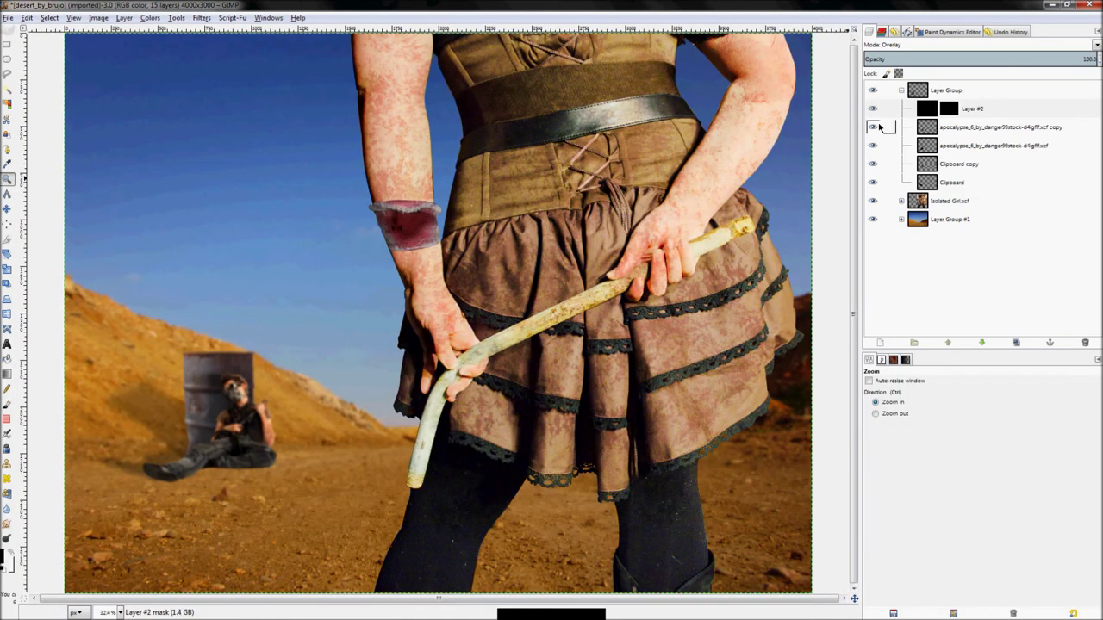
pyautogui.click(872, 115)
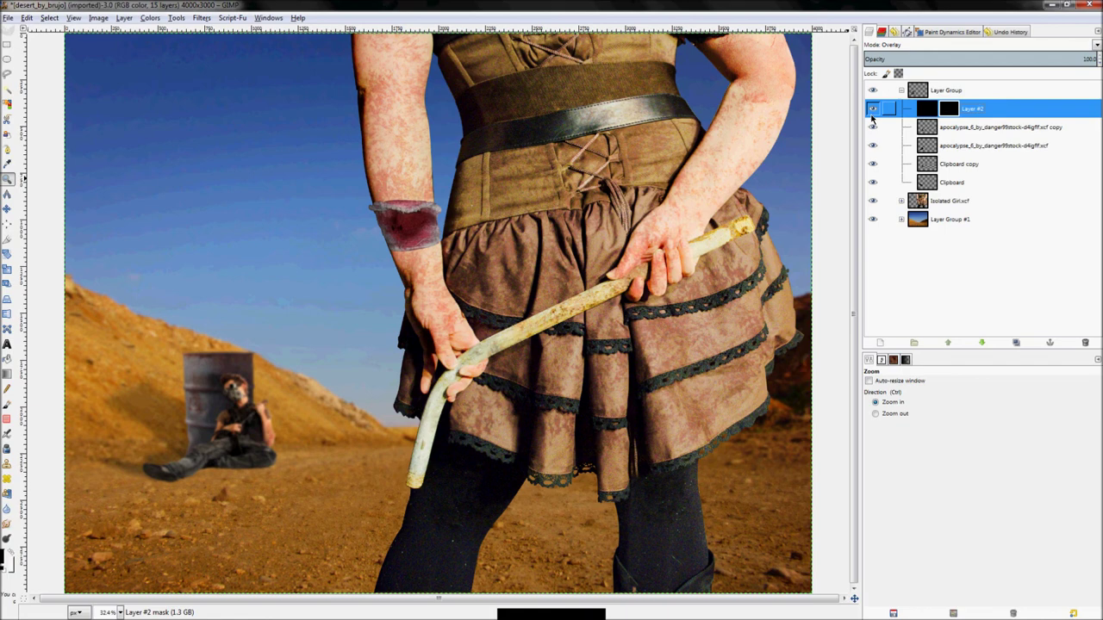
pyautogui.click(903, 92)
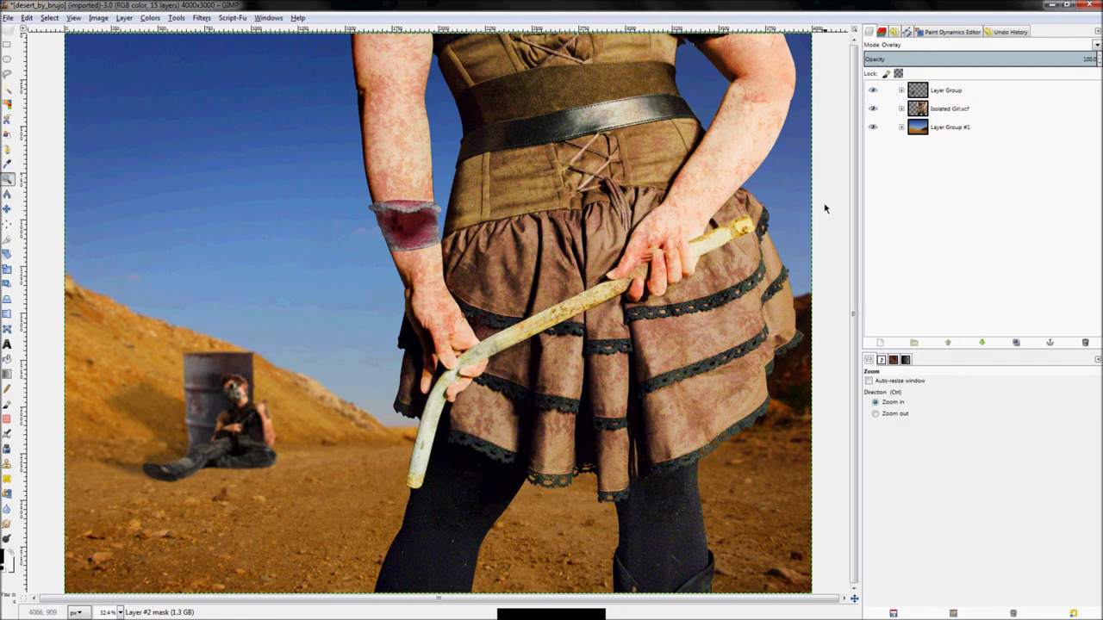
# - Expand the Isolated Girl group and lower the opacity of its Burn-mode Layer #1 to about 16
pyautogui.click(691, 79)
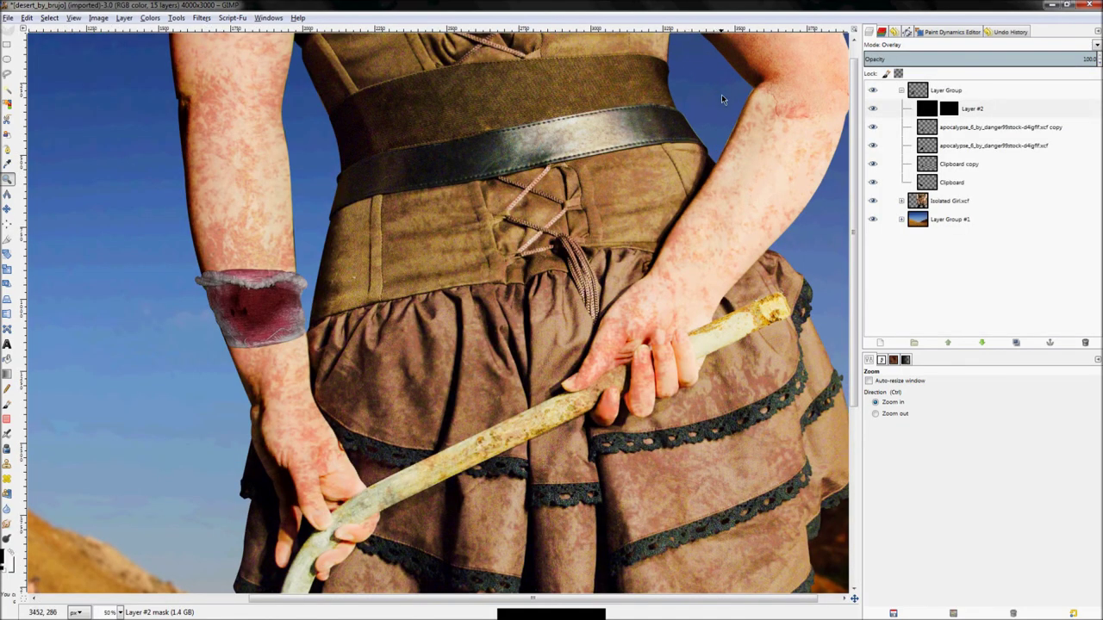
pyautogui.keyDown('ctrl'); pyautogui.click(722, 99); pyautogui.keyUp('ctrl')
pyautogui.scroll(1, 569, 102)
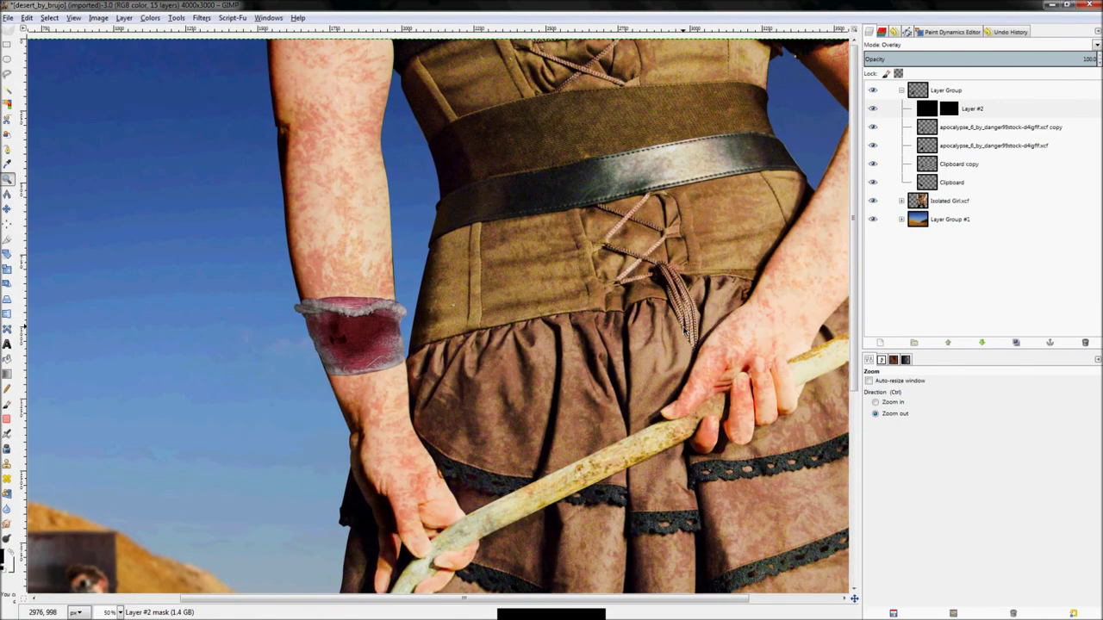
pyautogui.scroll(-1, 664, 324)
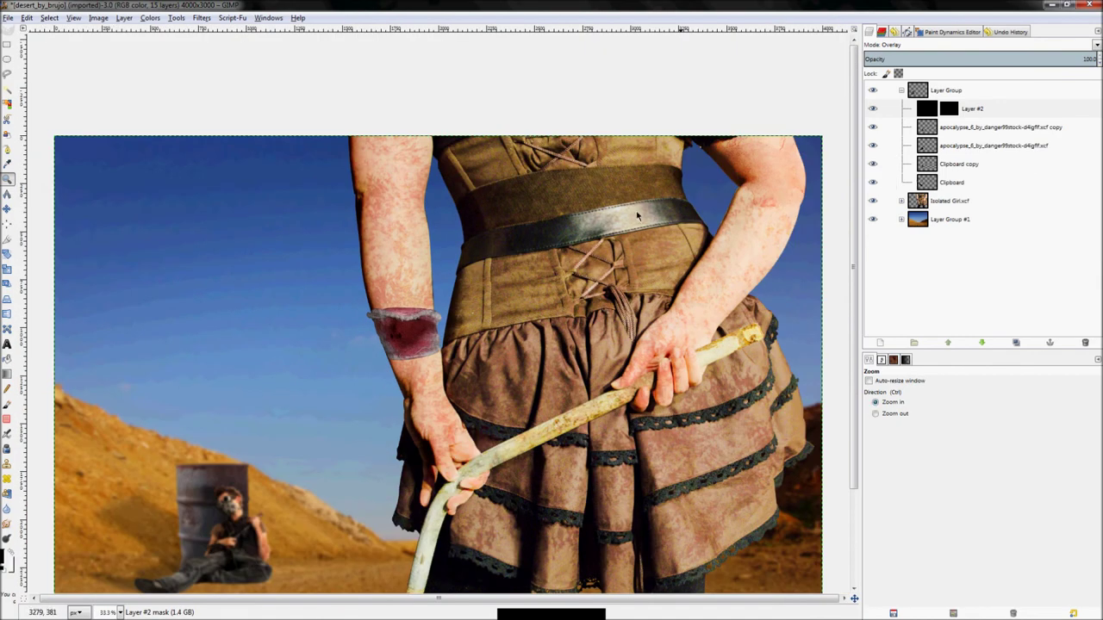
pyautogui.click(900, 90)
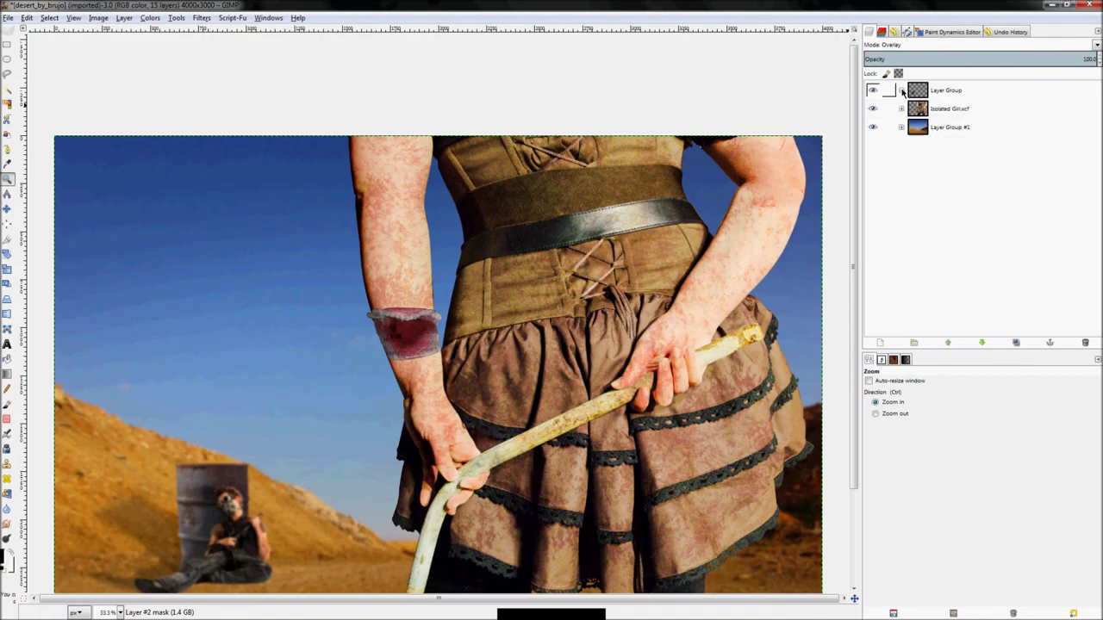
pyautogui.click(901, 109)
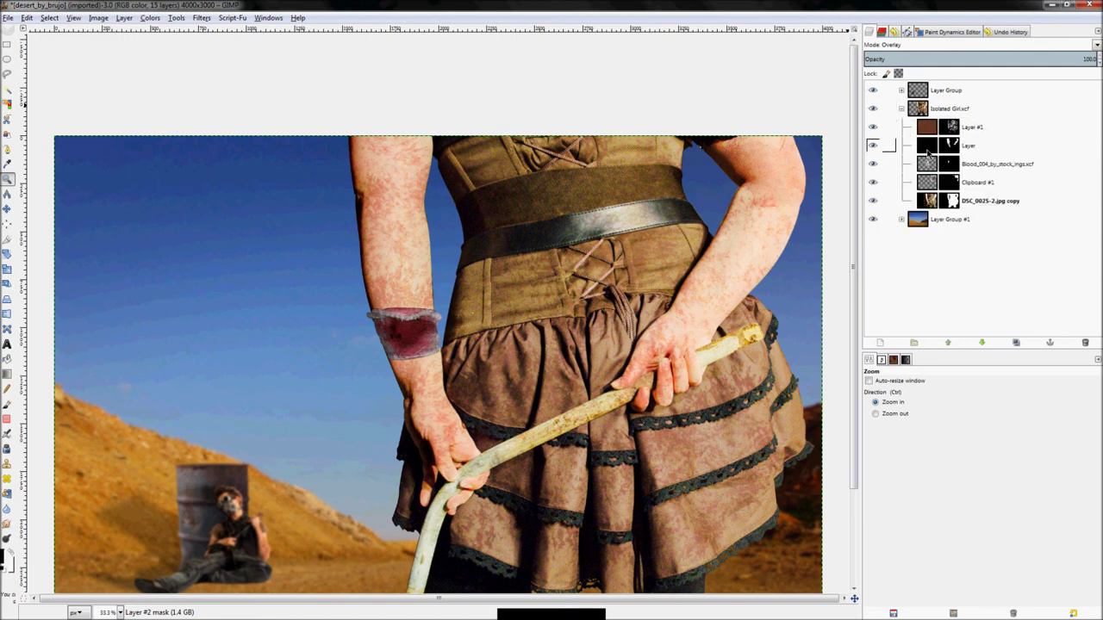
pyautogui.click(951, 128)
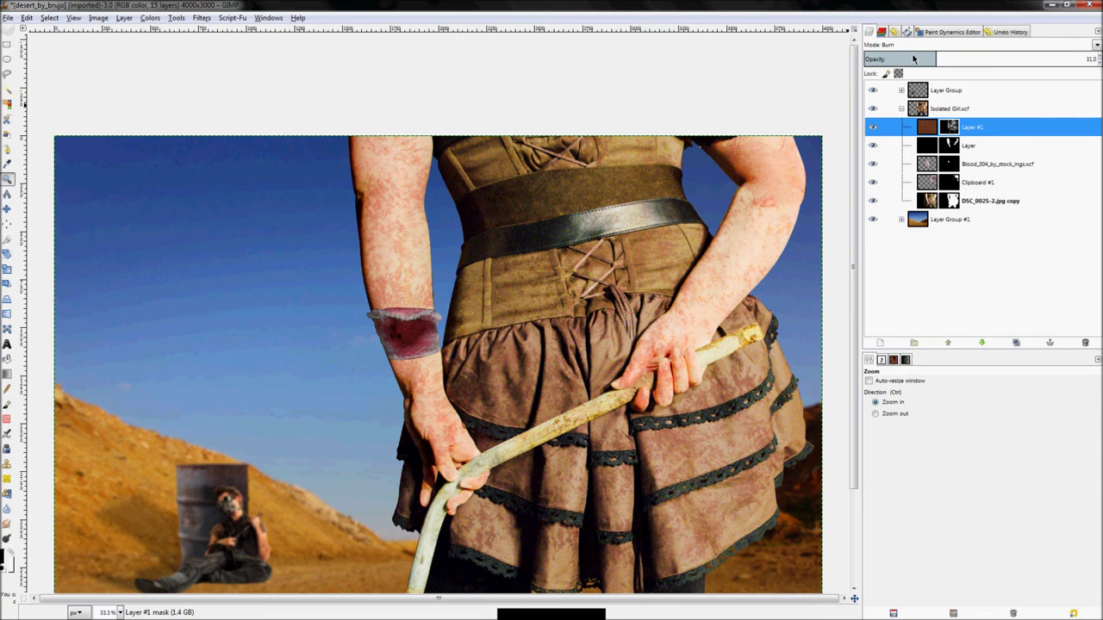
pyautogui.moveTo(928, 67); pyautogui.dragTo(576, 78)
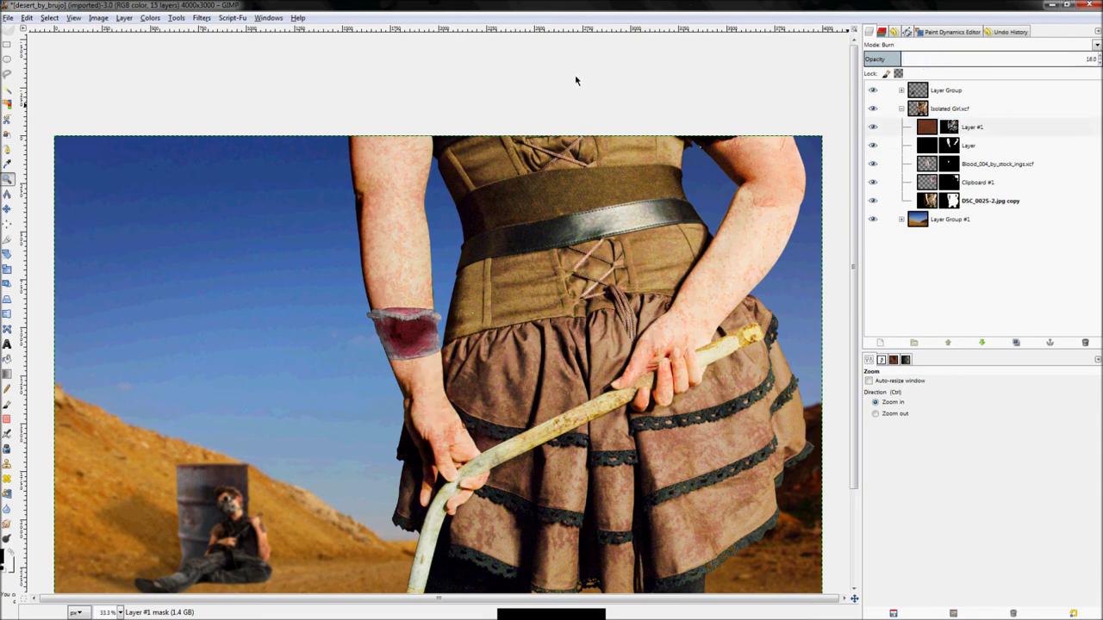
pyautogui.rightClick(995, 133)
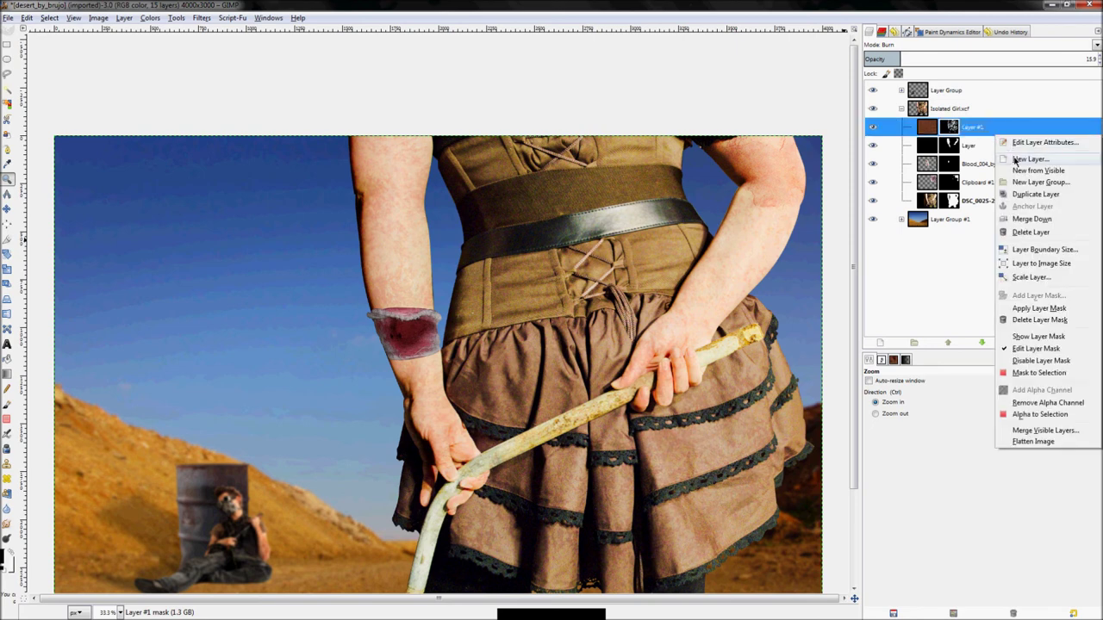
pyautogui.click(1018, 164)
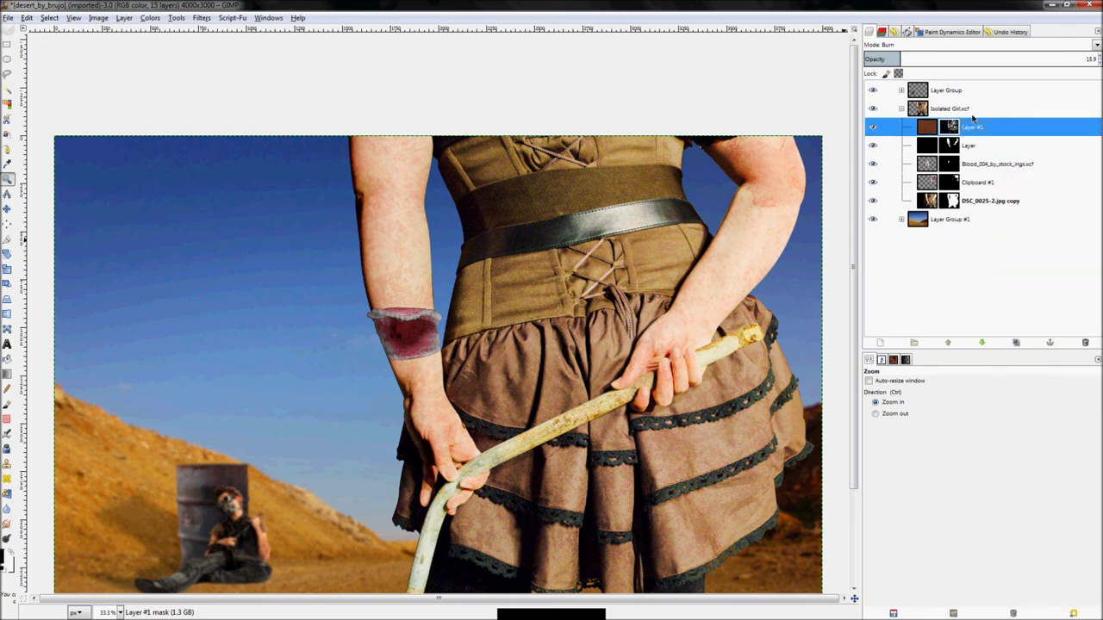
pyautogui.rightClick(980, 129)
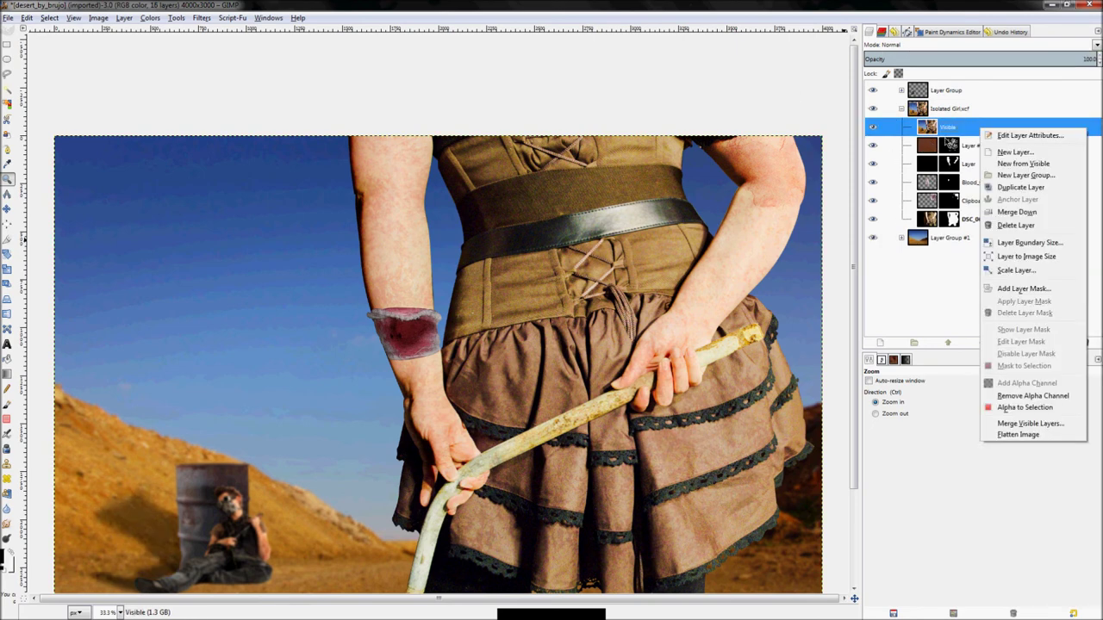
pyautogui.click(954, 134)
pyautogui.hotkey('ctrl', 'z')
# - Create a new layer above Layer #1 in the woman's group, fill it with black, and set its mode to Overlay
pyautogui.rightClick(972, 131)
pyautogui.click(1004, 151)
pyautogui.click(161, 267)
pyautogui.hotkey('shift', 'b')
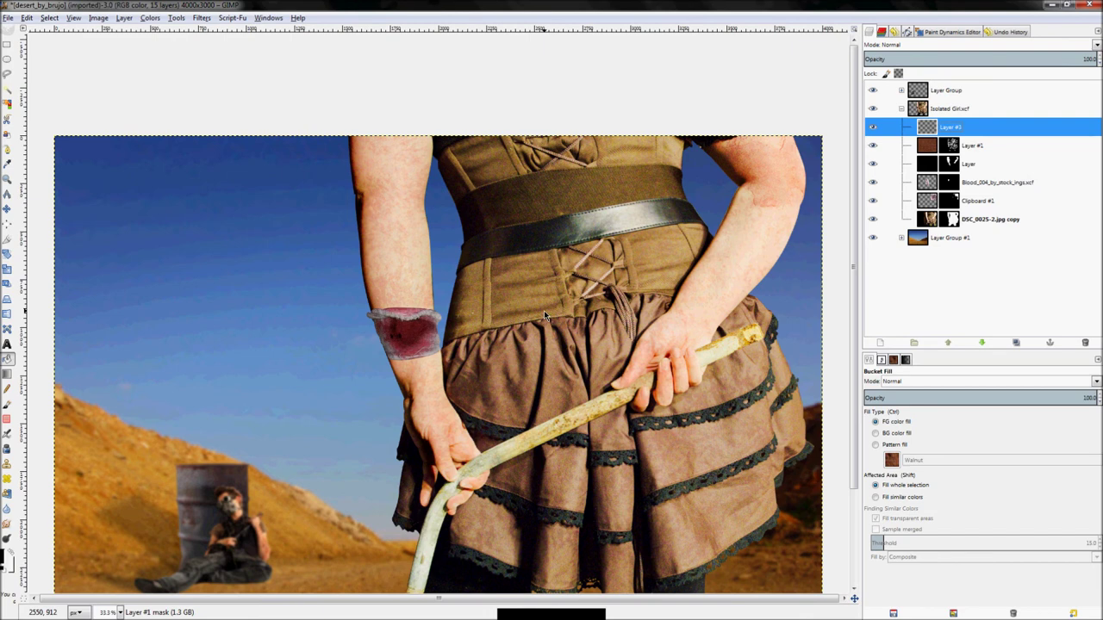
pyautogui.click(544, 316)
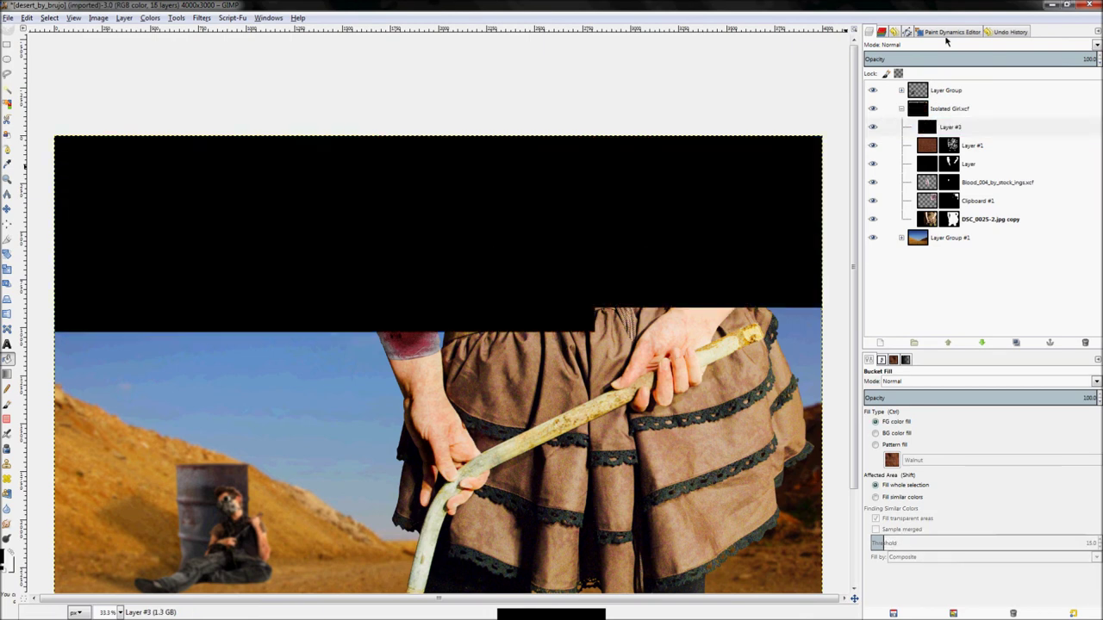
pyautogui.click(946, 42)
pyautogui.click(786, 244)
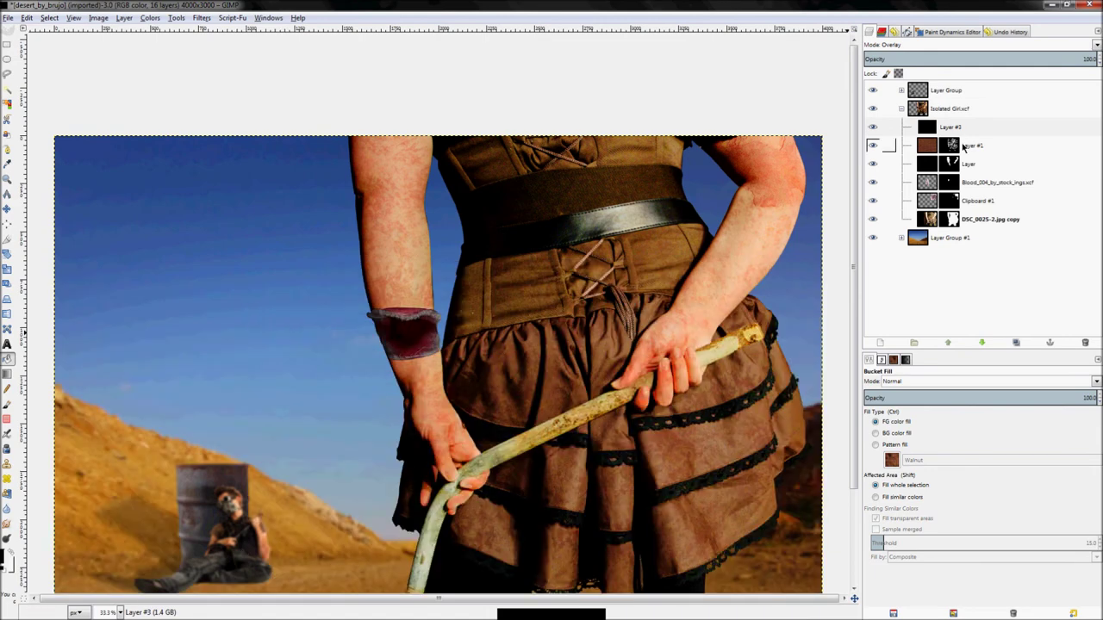
# - Add a black, fully transparent layer mask to the new Overlay layer
pyautogui.rightClick(986, 131)
pyautogui.click(1026, 290)
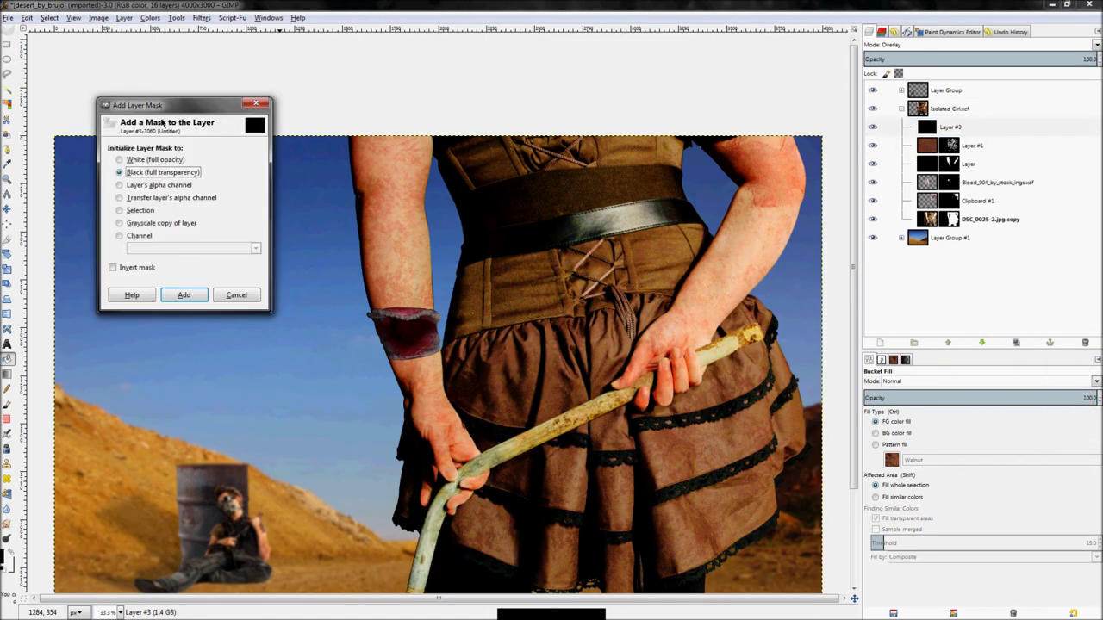
pyautogui.click(185, 296)
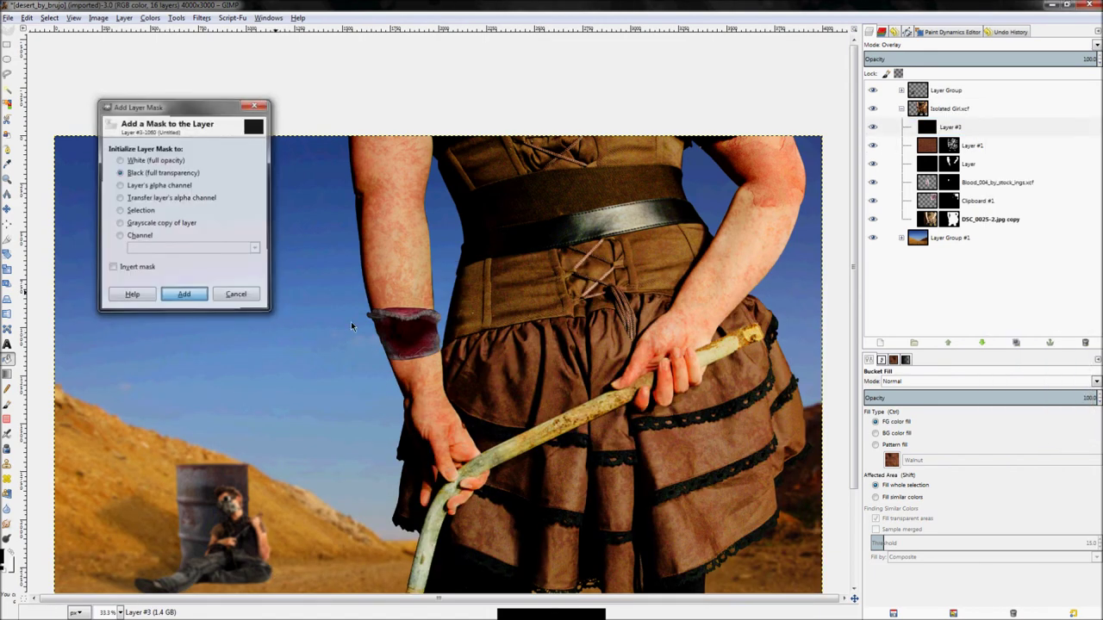
# - Paint white speckled dabs over both of the woman's arms on the Layer #3 mask with the Acrylic 03 brush at size 569
pyautogui.press('p')
pyautogui.press(']')
pyautogui.press(']')
pyautogui.press(']')
pyautogui.press(']')
pyautogui.press(']')
pyautogui.press(']')
pyautogui.press(']')
pyautogui.press(']')
pyautogui.press(']')
pyautogui.press(']')
pyautogui.press(']')
pyautogui.press(']')
pyautogui.moveTo(367, 175)
pyautogui.mouseDown()
pyautogui.moveTo(395, 206)
pyautogui.moveTo(393, 274)
pyautogui.moveTo(387, 195)
pyautogui.moveTo(426, 388)
pyautogui.mouseUp()
pyautogui.hotkey('ctrl', 'z')
pyautogui.hotkey('ctrl', 'y')
pyautogui.moveTo(677, 327)
pyautogui.mouseDown()
pyautogui.moveTo(710, 273)
pyautogui.moveTo(754, 273)
pyautogui.moveTo(731, 298)
pyautogui.moveTo(769, 247)
pyautogui.mouseUp()
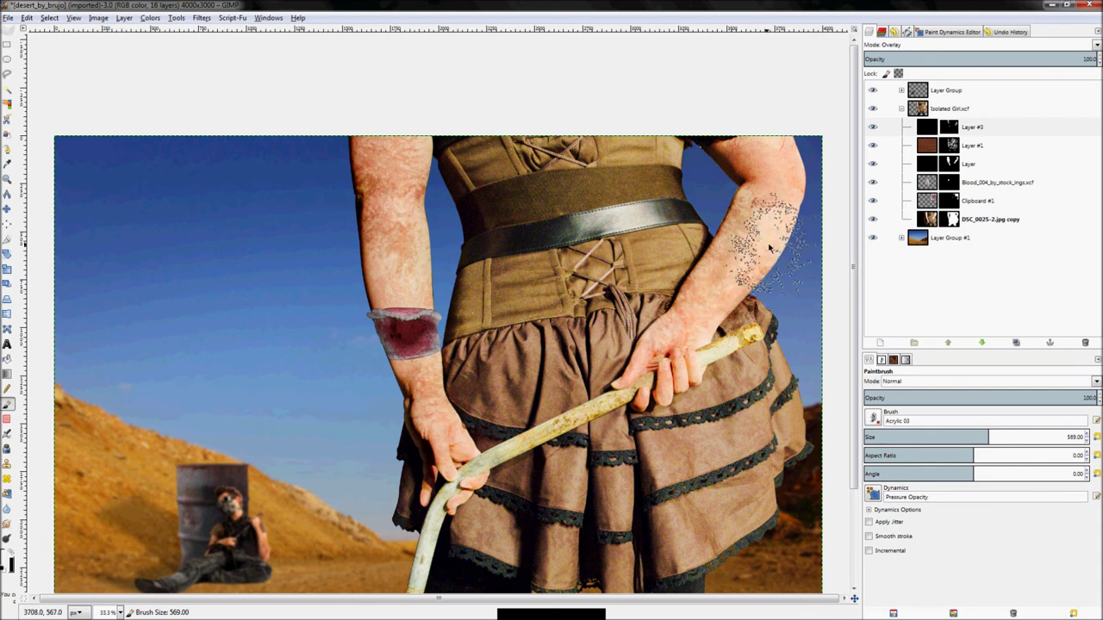
# - Switch to black paint and thin out the dirt on the woman's bandaged arm on the Layer #3 mask
pyautogui.press('x')
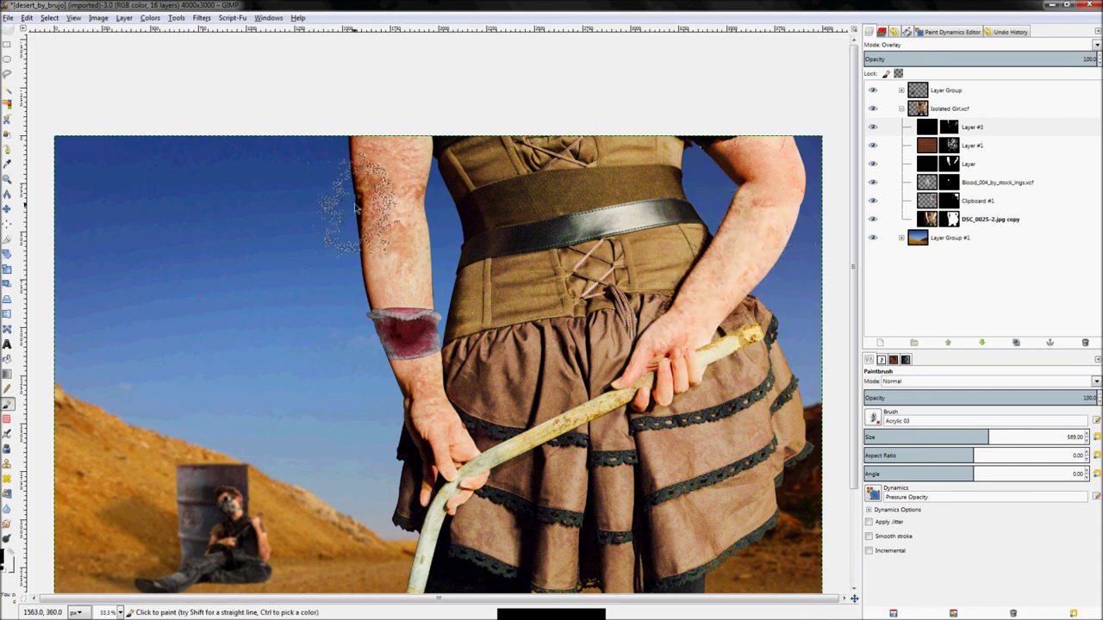
pyautogui.moveTo(384, 172); pyautogui.dragTo(401, 241)
pyautogui.moveTo(364, 157)
pyautogui.mouseDown()
pyautogui.moveTo(417, 196)
pyautogui.moveTo(374, 349)
pyautogui.moveTo(397, 330)
pyautogui.moveTo(395, 286)
pyautogui.mouseUp()
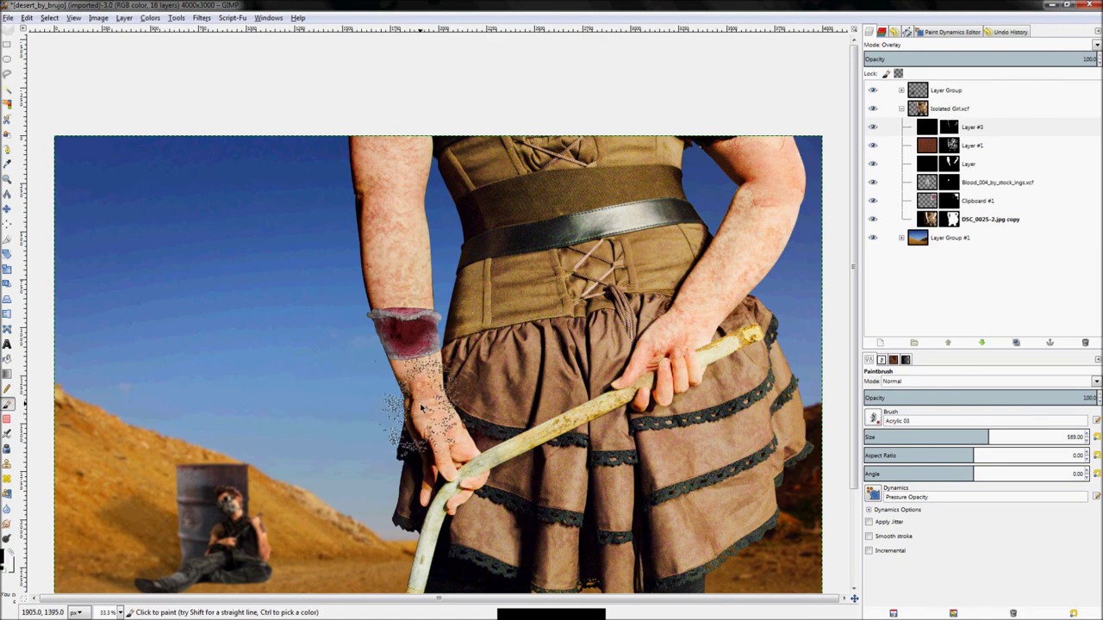
pyautogui.press('z')
pyautogui.hotkey('ctrl', 'shift', 'j')
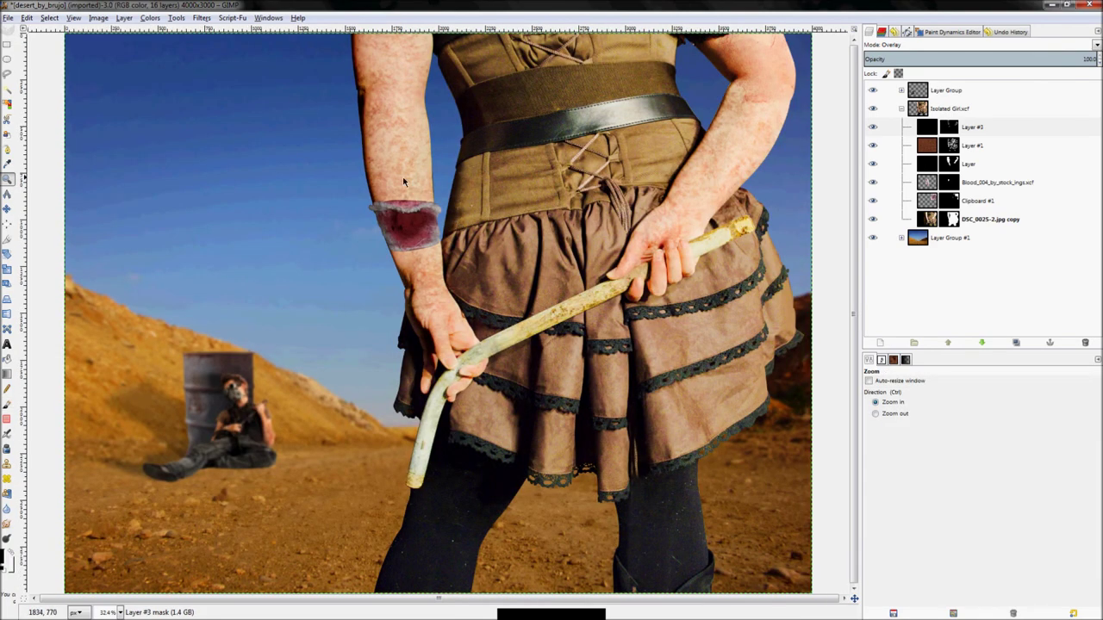
# - Reduce the Acrylic 03 Paintbrush to size 219 for finer work on the woman's arm
pyautogui.press('p')
pyautogui.press('[')
pyautogui.press('[')
pyautogui.press('[')
pyautogui.press('[')
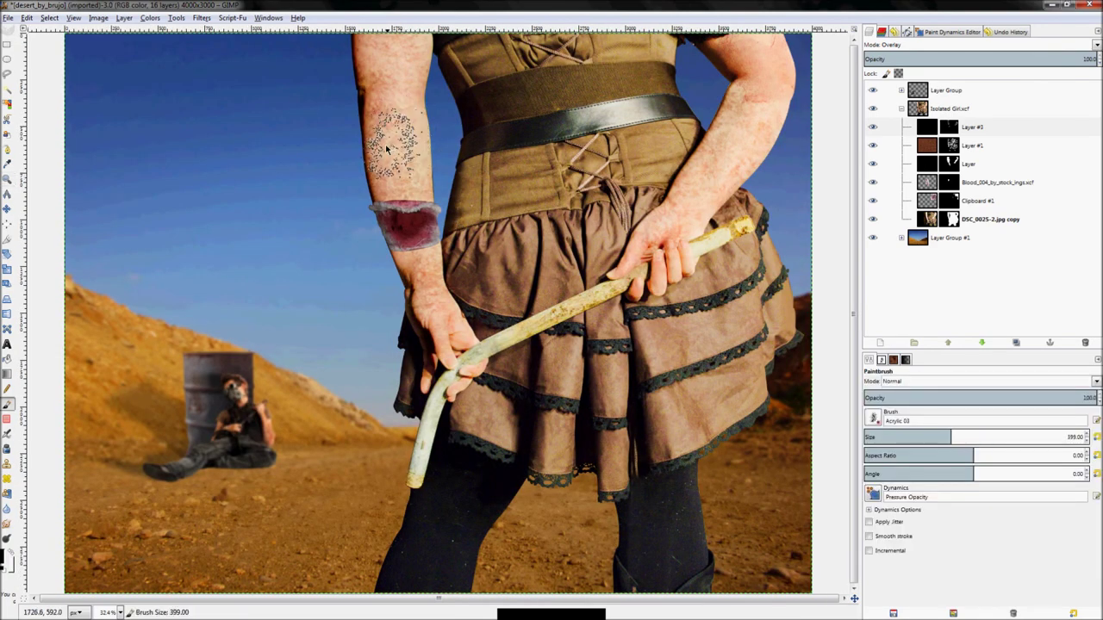
pyautogui.press('[')
pyautogui.press('[')
pyautogui.press('[')
pyautogui.press('[')
pyautogui.press('[')
pyautogui.press('[')
pyautogui.press('[')
pyautogui.press('[')
pyautogui.press('[')
pyautogui.press('[')
pyautogui.press('[')
pyautogui.press('[')
pyautogui.press('[')
pyautogui.press('[')
pyautogui.press('[')
pyautogui.press('[')
pyautogui.press('[')
pyautogui.press('[')
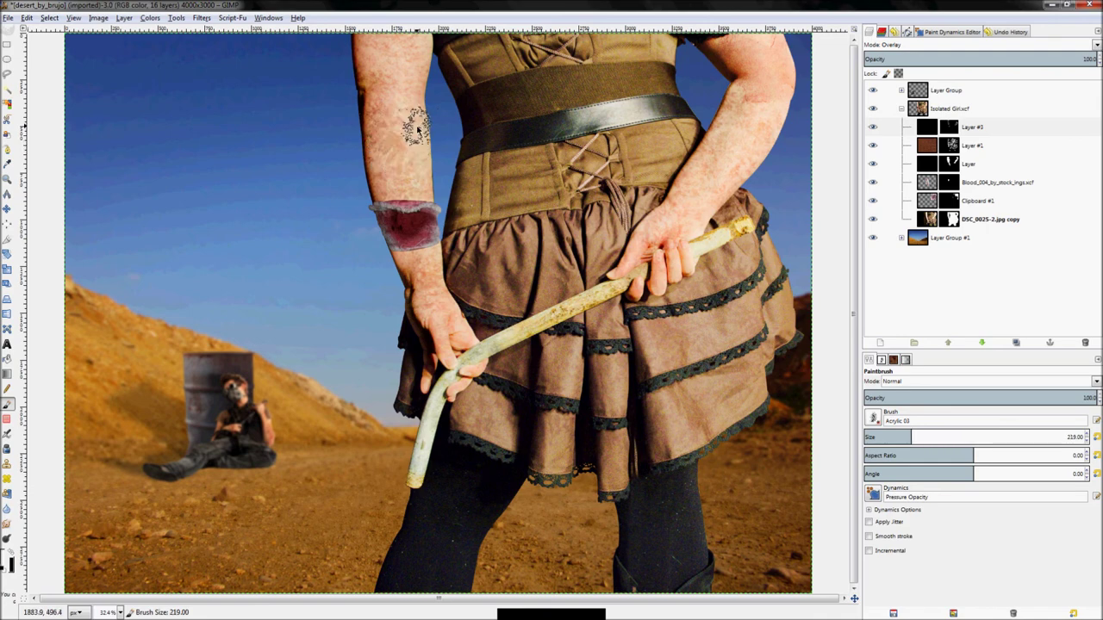
# - Switch the Paintbrush to the Galaxy, Big brush and set its size to 439
pyautogui.click(874, 419)
pyautogui.click(916, 549)
pyautogui.press(']')
pyautogui.press(']')
pyautogui.press(']')
pyautogui.press(']')
pyautogui.press(']')
pyautogui.press(']')
pyautogui.press(']')
pyautogui.press(']')
pyautogui.press(']')
pyautogui.press(']')
pyautogui.press(']')
pyautogui.press(']')
pyautogui.press(']')
pyautogui.press(']')
pyautogui.press(']')
pyautogui.press(']')
pyautogui.press(']')
pyautogui.press(']')
pyautogui.press(']')
pyautogui.press(']')
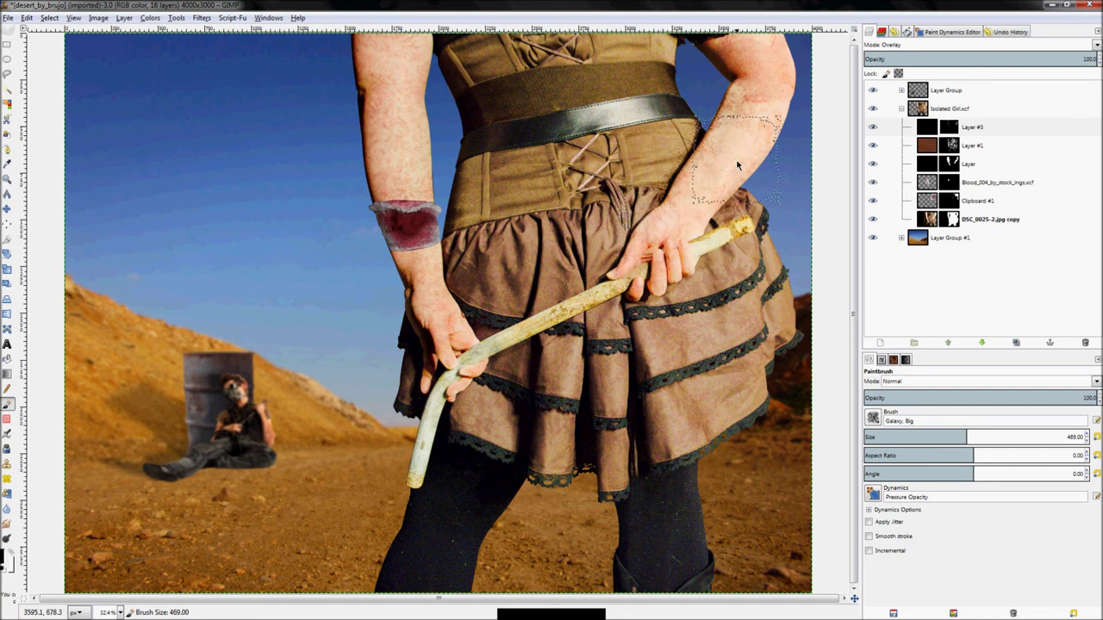
pyautogui.press('[')
pyautogui.press('[')
pyautogui.press('[')
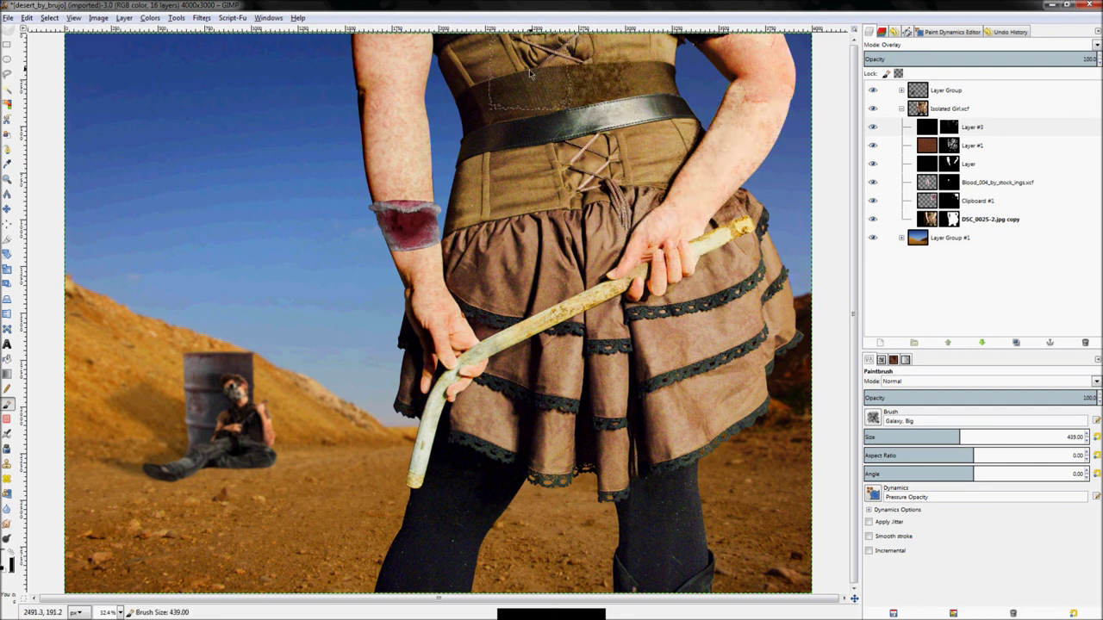
# - Enlarge the Galaxy, Big brush to size 569 and dab dirt stains over the woman's corset on the Layer #3 mask
pyautogui.press(']')
pyautogui.press(']')
pyautogui.press(']')
pyautogui.press(']')
pyautogui.press(']')
pyautogui.press(']')
pyautogui.press(']')
pyautogui.press(']')
pyautogui.press(']')
pyautogui.press(']')
pyautogui.press(']')
pyautogui.press(']')
pyautogui.press(']')
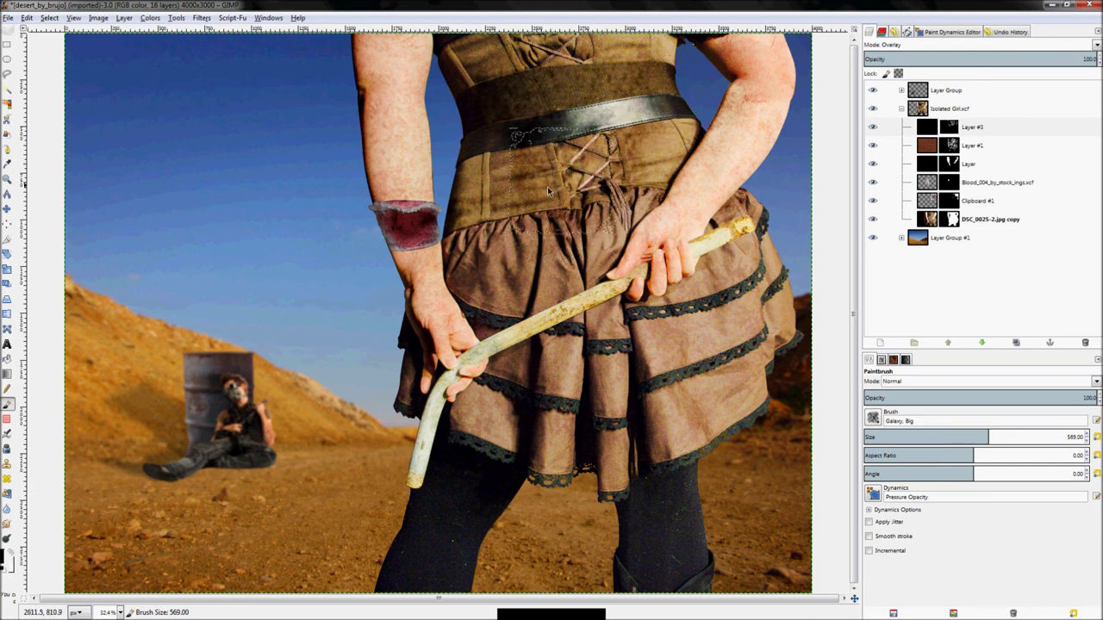
# - Compare the woman with and without Layer #1 by toggling its visibility
pyautogui.click(972, 145)
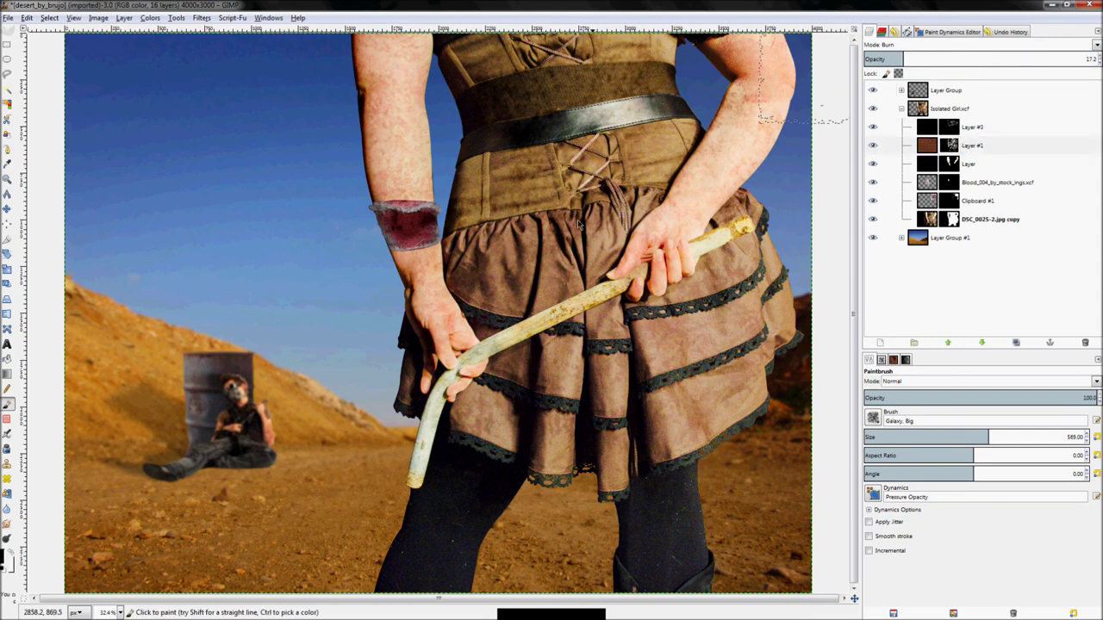
pyautogui.click(873, 146)
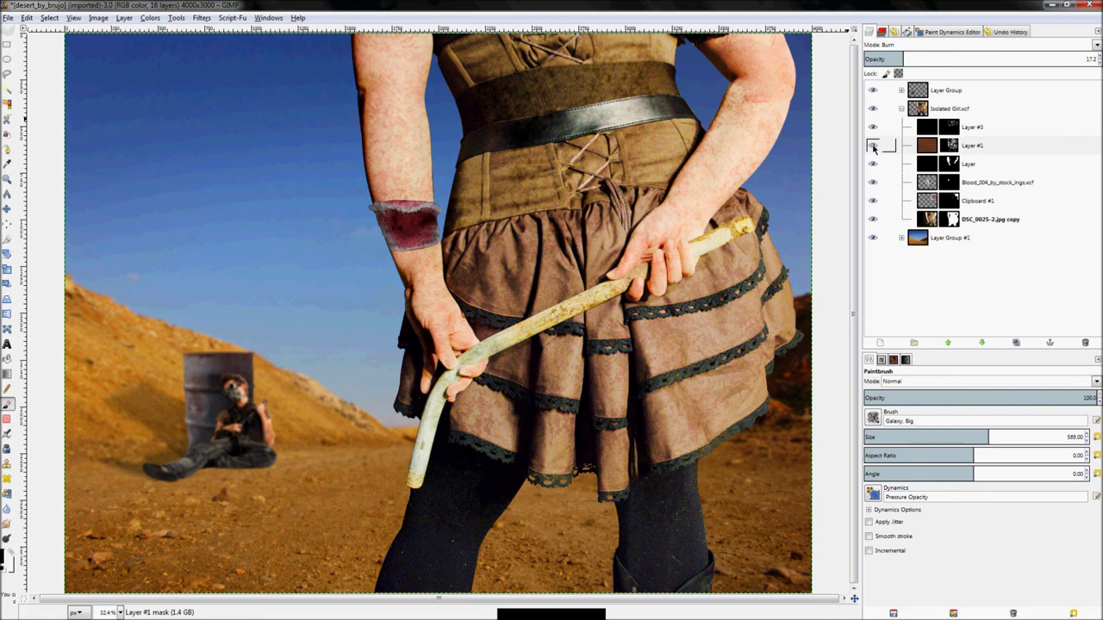
pyautogui.click(873, 146)
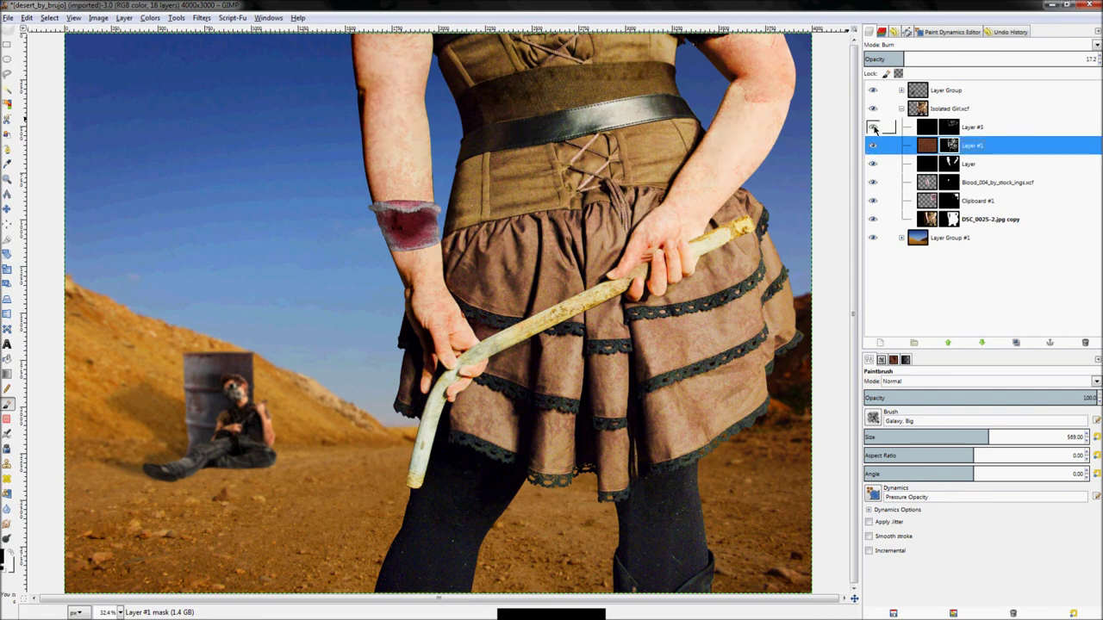
# - Adjust the opacity of Layer #1, trying 7.7 and 18.1 before setting it to 10
pyautogui.moveTo(899, 62); pyautogui.dragTo(785, 74)
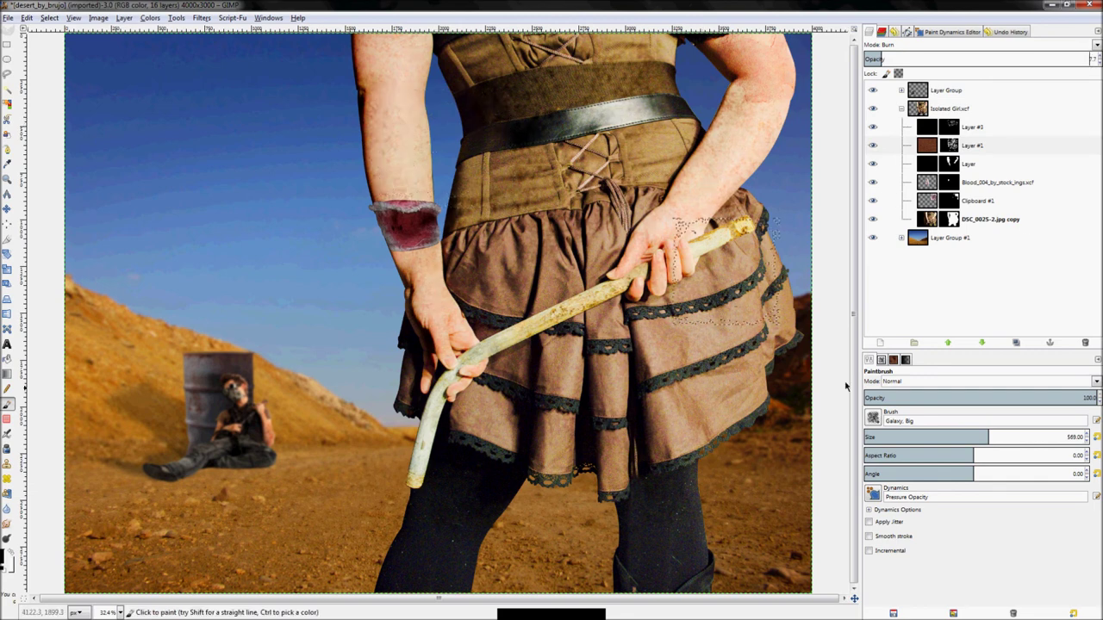
pyautogui.click(902, 108)
pyautogui.click(902, 108)
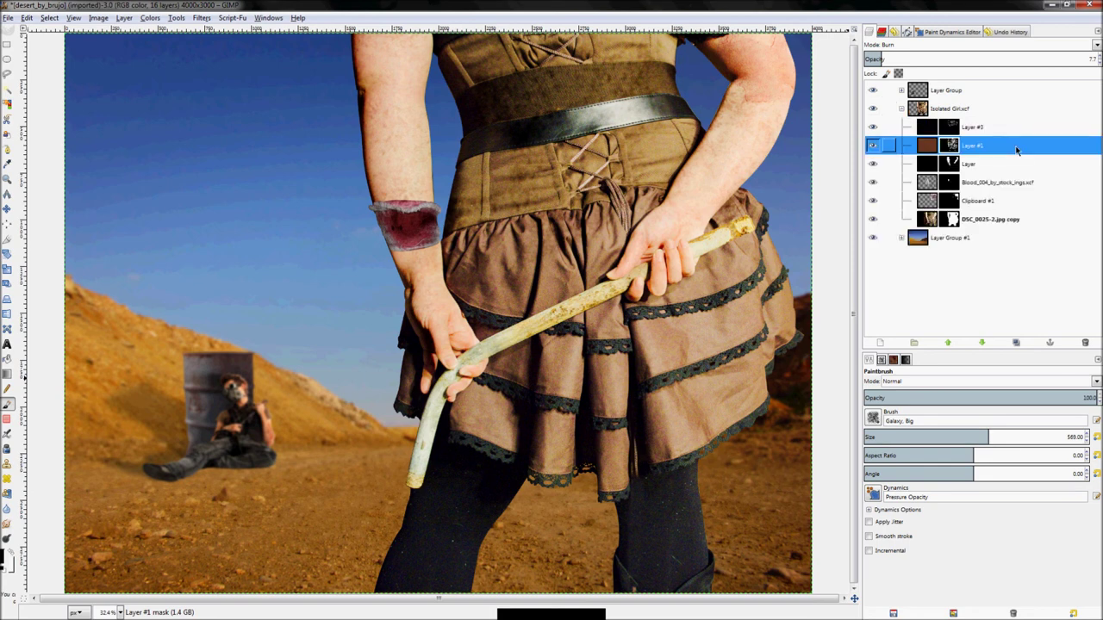
pyautogui.moveTo(893, 64); pyautogui.dragTo(1065, 89)
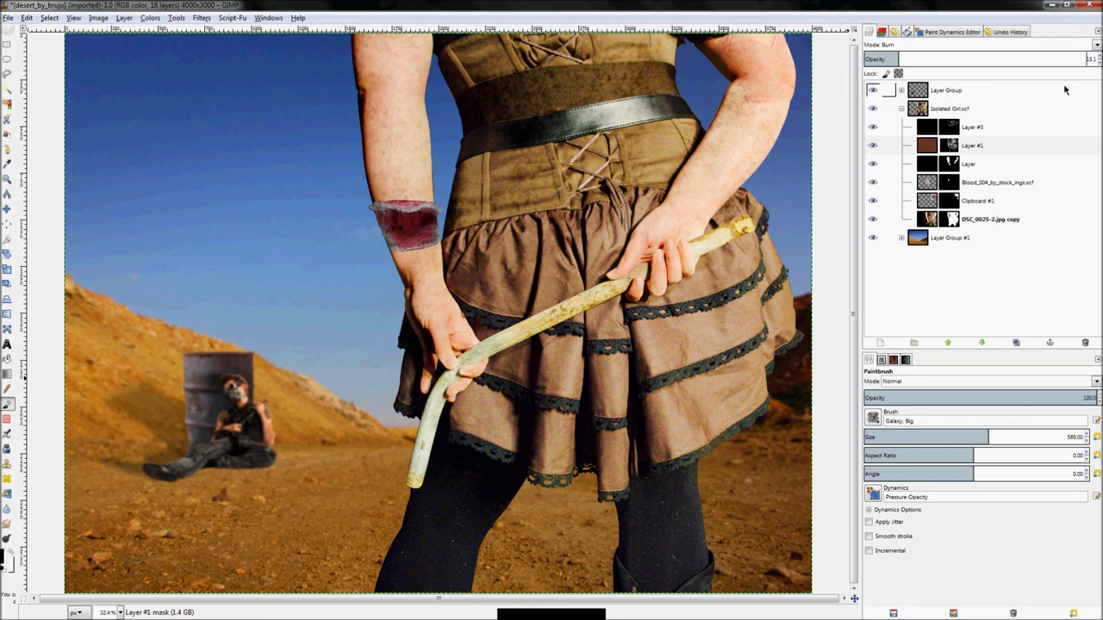
pyautogui.moveTo(893, 69)
pyautogui.mouseDown()
pyautogui.moveTo(904, 60)
pyautogui.moveTo(888, 60)
pyautogui.mouseUp()
pyautogui.hotkey('ctrl', 'shift', 'a')
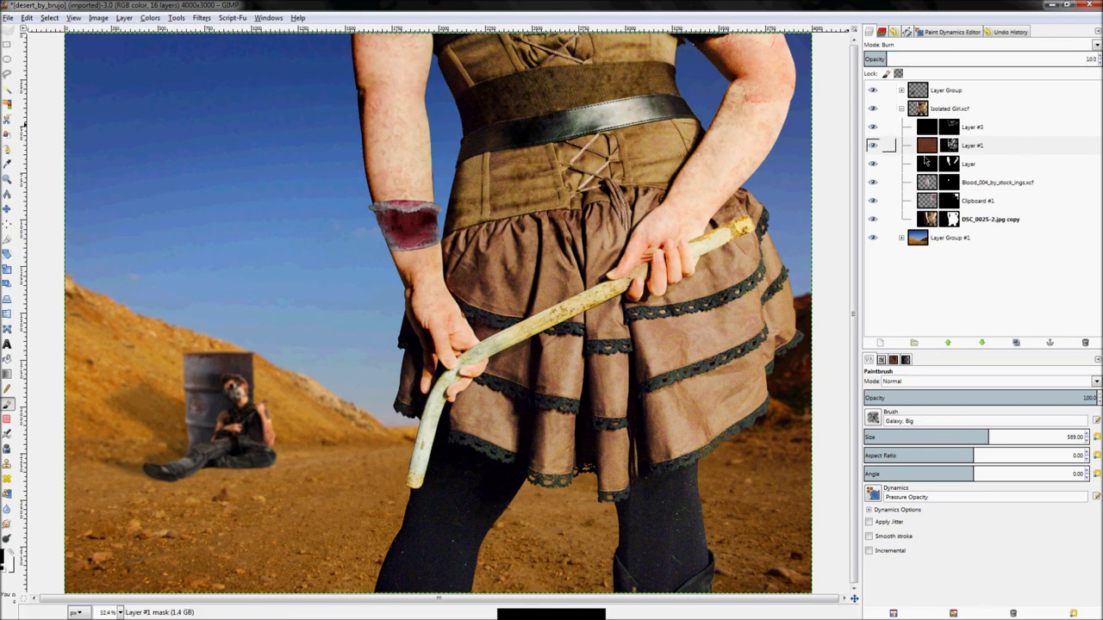
# - Adjust the opacity of Layer #3, trying 75.4 and then a higher setting
pyautogui.click(985, 127)
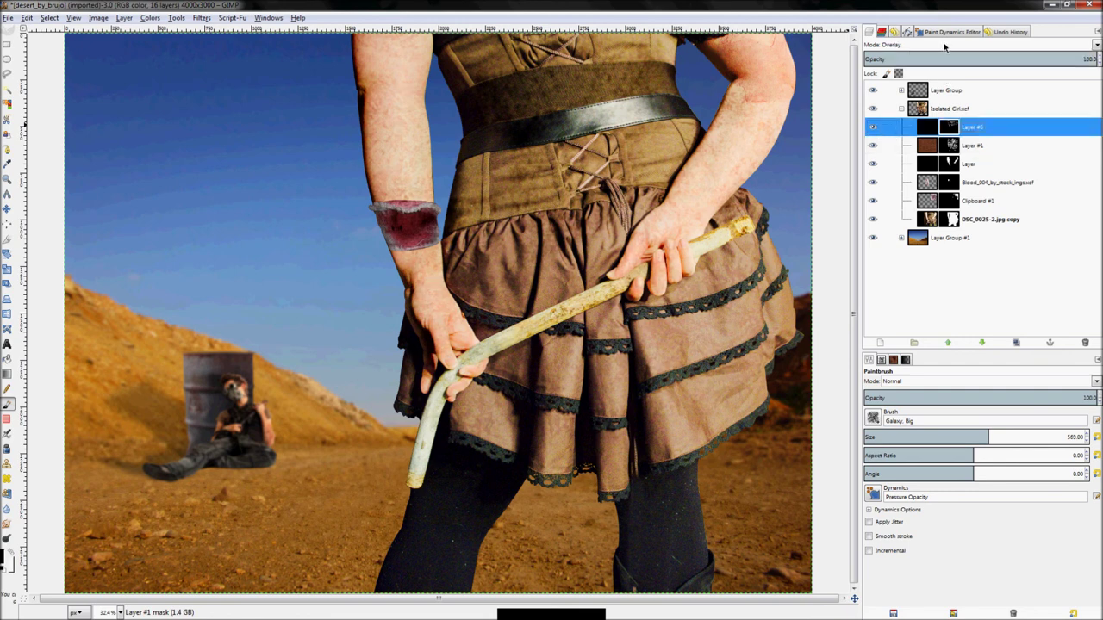
pyautogui.click(1036, 60)
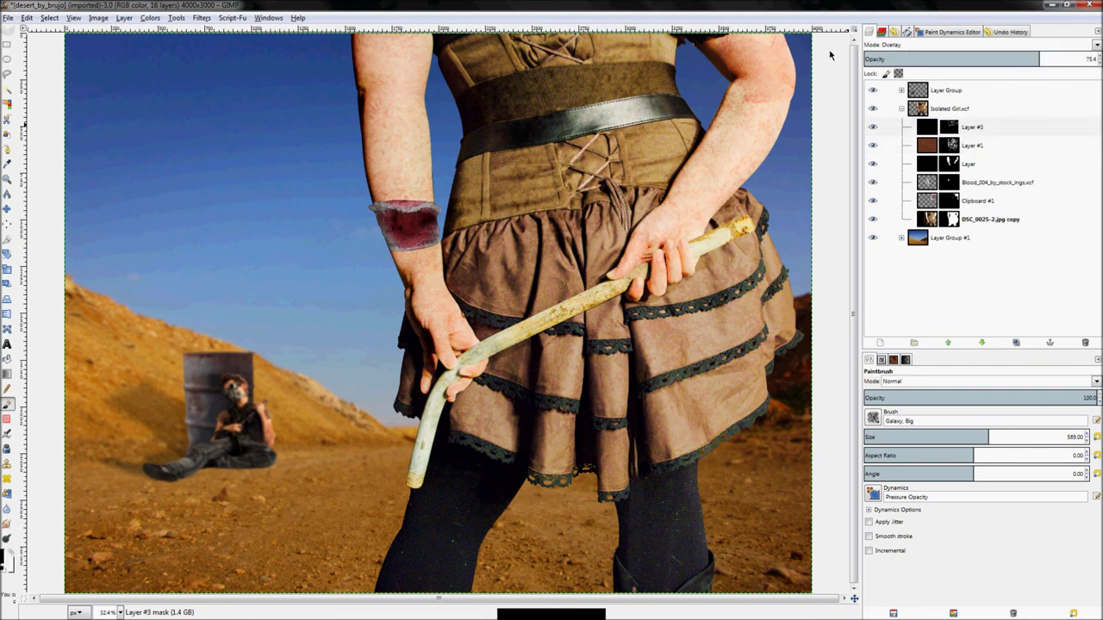
pyautogui.click(1081, 58)
# - Check the mode and opacity of Layer #1 and of the masked layer directly beneath it
pyautogui.click(1025, 147)
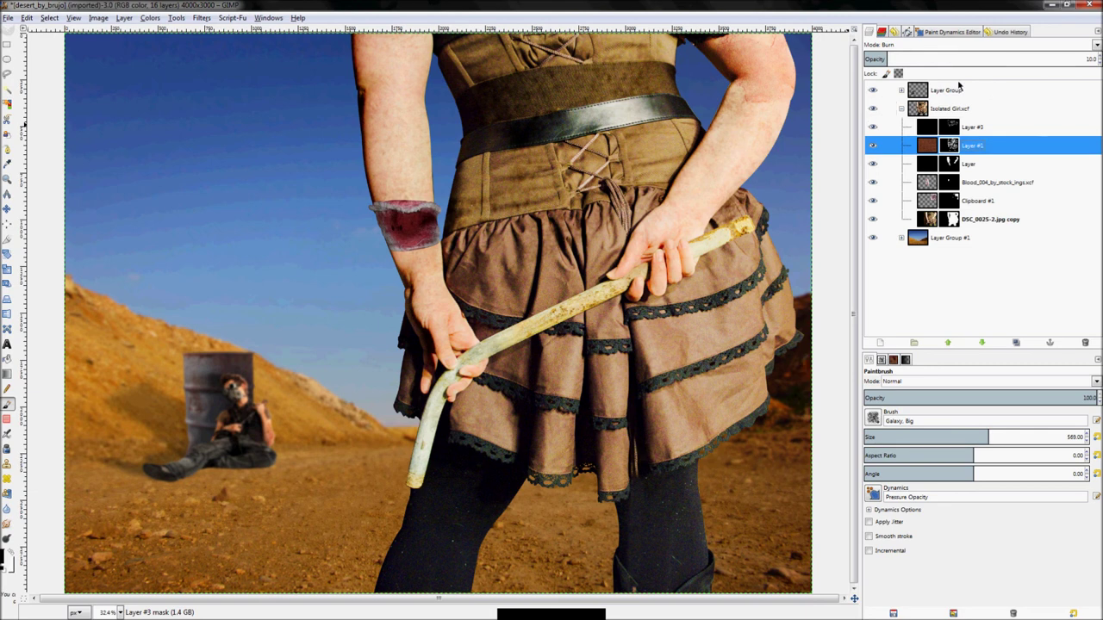
pyautogui.click(989, 166)
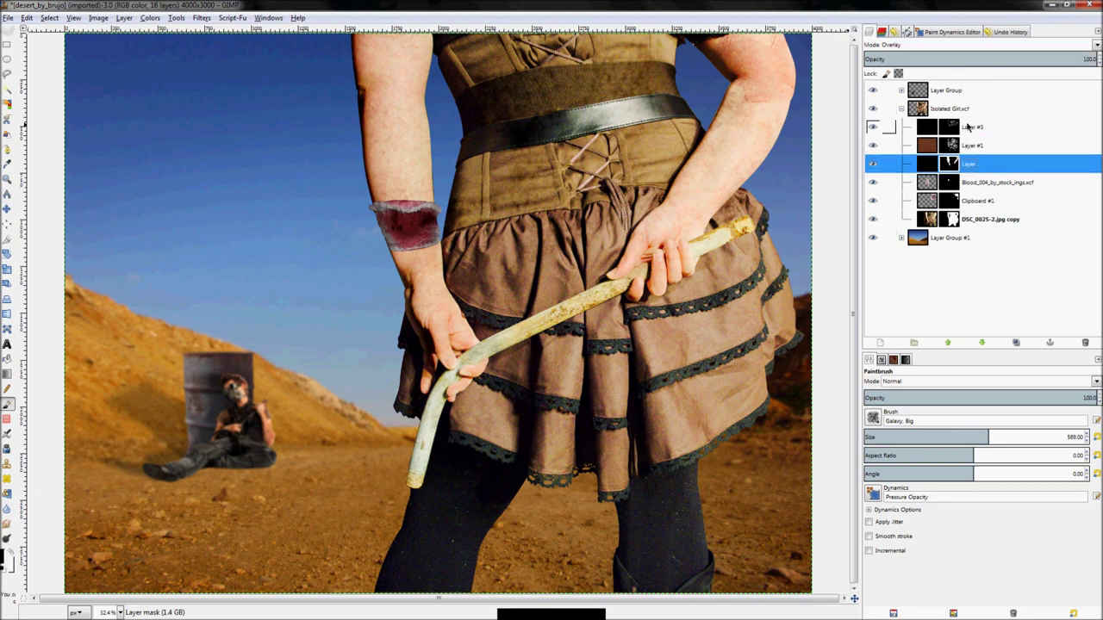
# - Select the mask of Layer #3 and reduce the Galaxy, Big paintbrush to size 379
pyautogui.click(968, 128)
pyautogui.press('z')
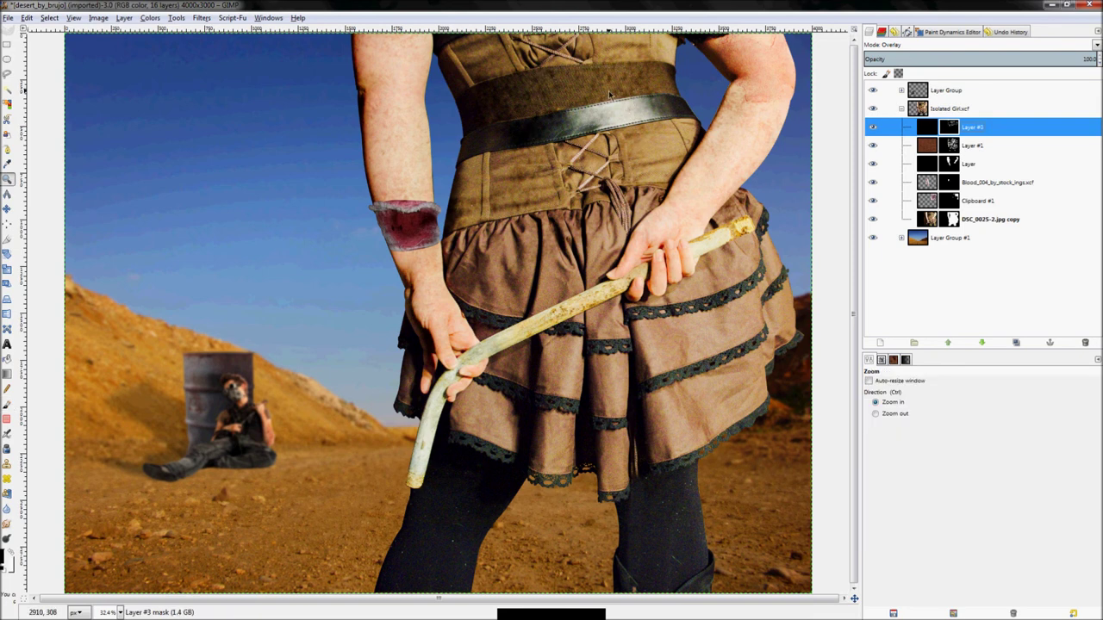
pyautogui.press('p')
pyautogui.press('[')
pyautogui.press('[')
pyautogui.press('[')
pyautogui.press('[')
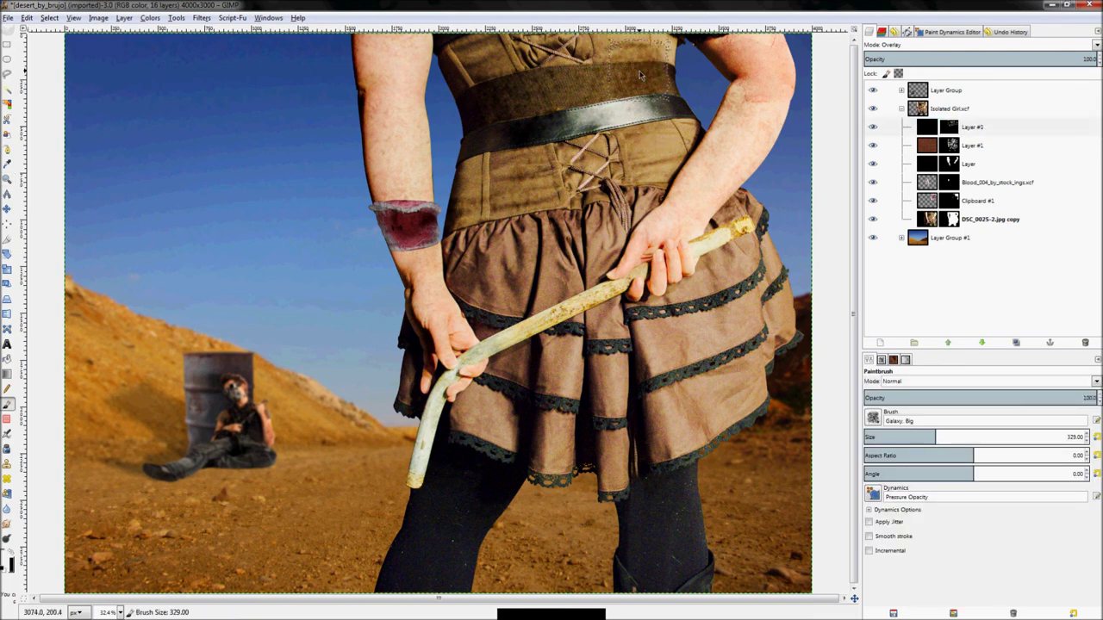
pyautogui.press(']')
pyautogui.press(']')
pyautogui.press(']')
pyautogui.press(']')
pyautogui.press(']')
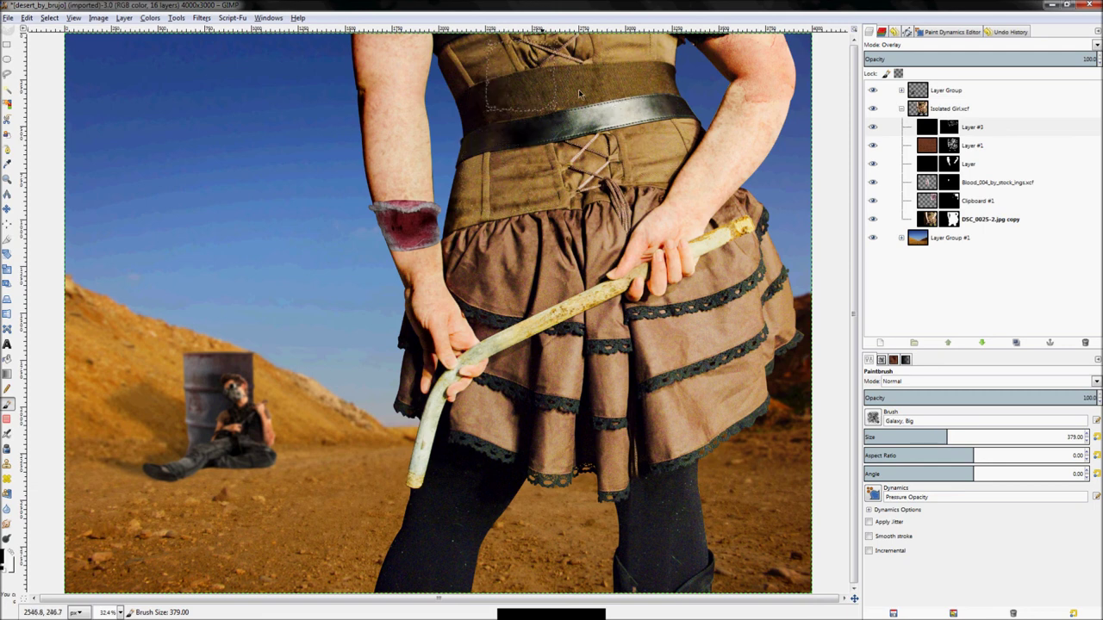
# - Lower the opacity of Layer #1 to 6.4
pyautogui.click(972, 145)
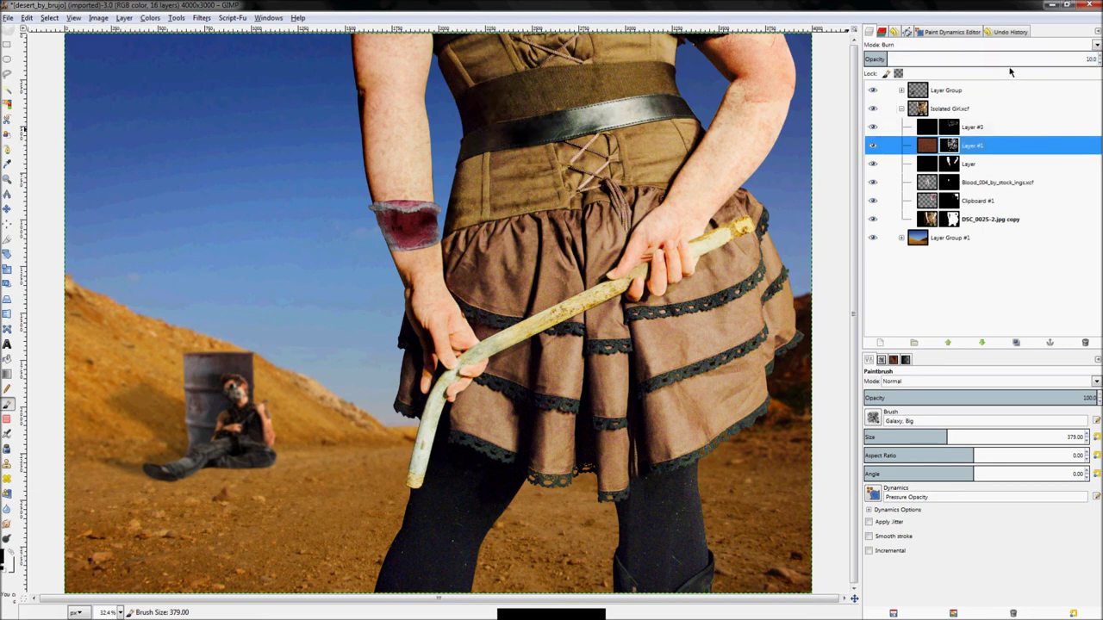
pyautogui.moveTo(994, 62); pyautogui.dragTo(950, 71)
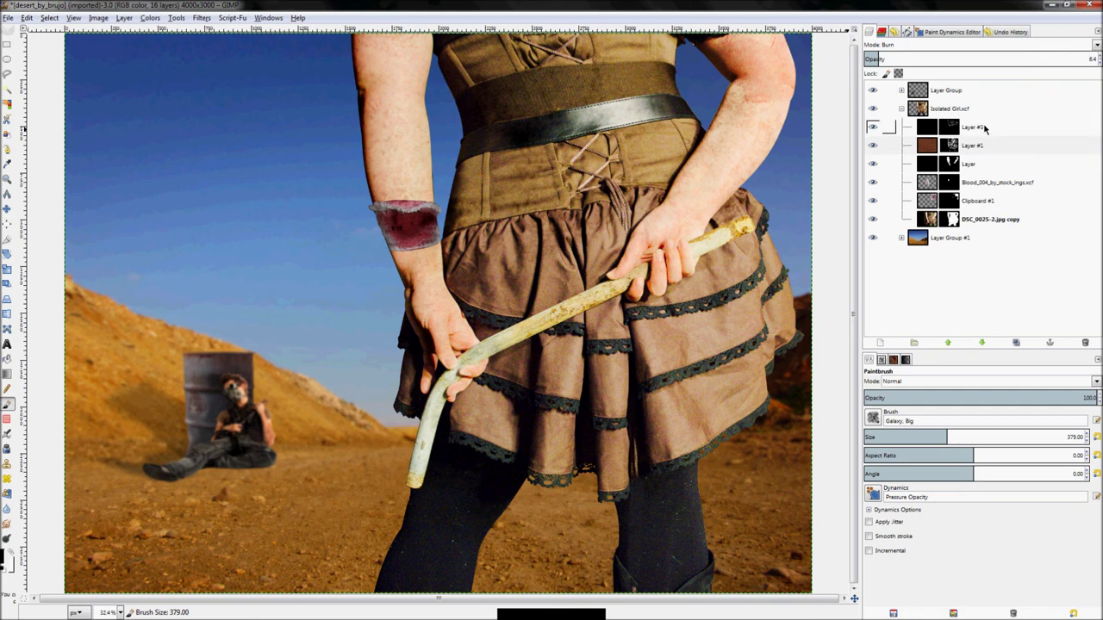
# - Dirty the woman's bandaged arm on the Layer #3 mask with the Galaxy, Big brush, reducing its size to 369 and then 309
pyautogui.click(1024, 126)
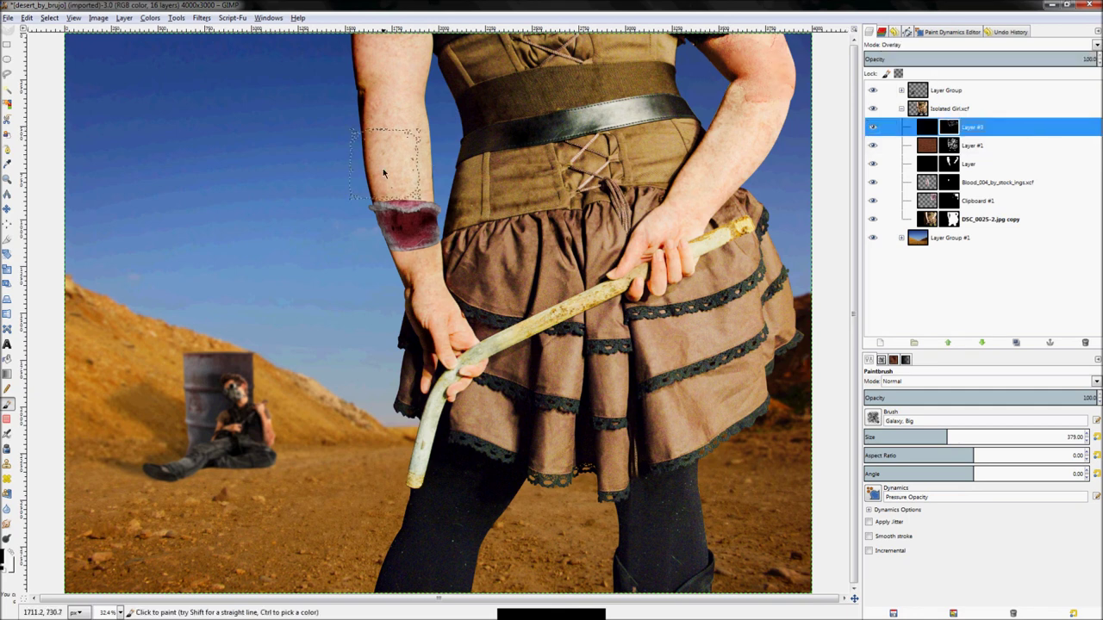
pyautogui.press(']')
pyautogui.press('[')
pyautogui.press('[')
pyautogui.press('[')
pyautogui.press('[')
pyautogui.press('[')
pyautogui.press('[')
pyautogui.press('[')
pyautogui.press(']')
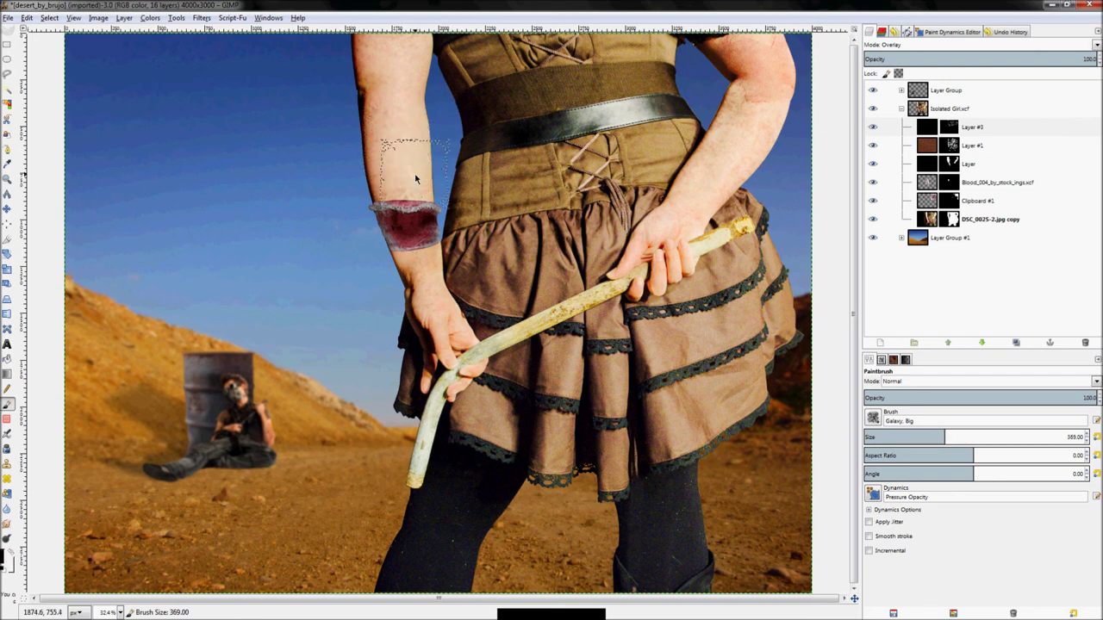
pyautogui.press('[')
pyautogui.press('[')
pyautogui.press('[')
pyautogui.press('[')
pyautogui.press('[')
pyautogui.press('[')
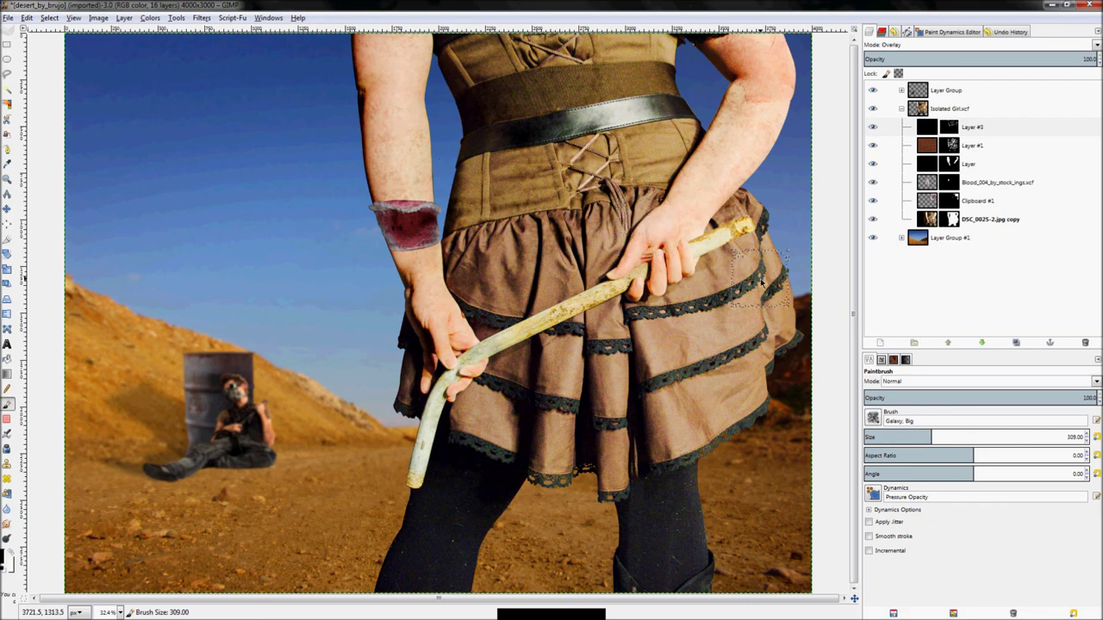
# - Raise the opacity of the Clipboard #1 burn layer to about 65 and check its effect by toggling its visibility
pyautogui.press('-')
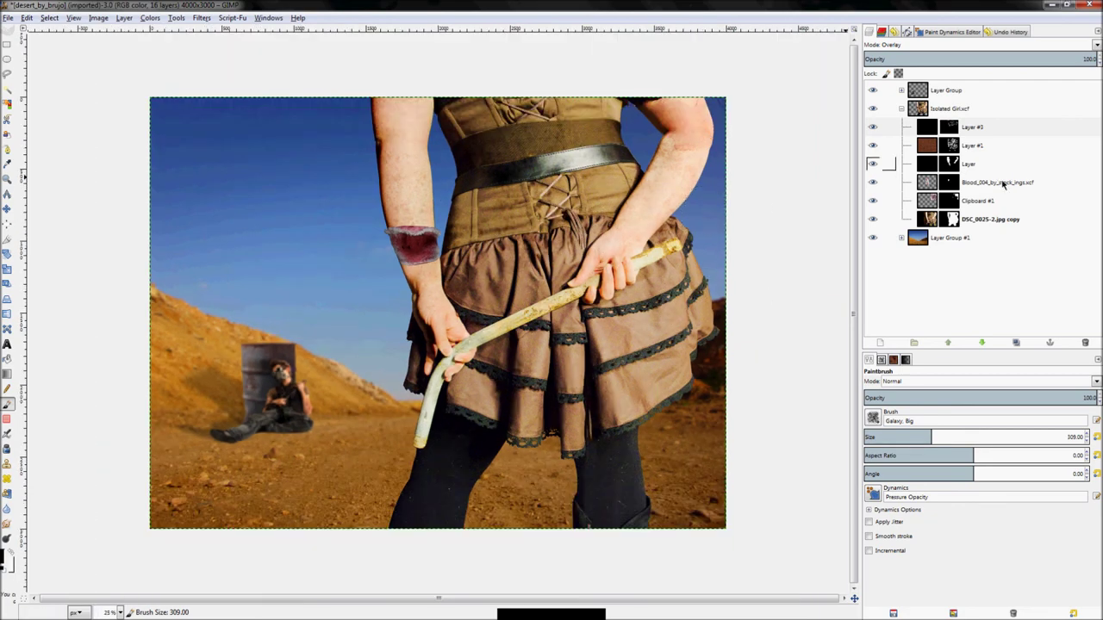
pyautogui.click(979, 202)
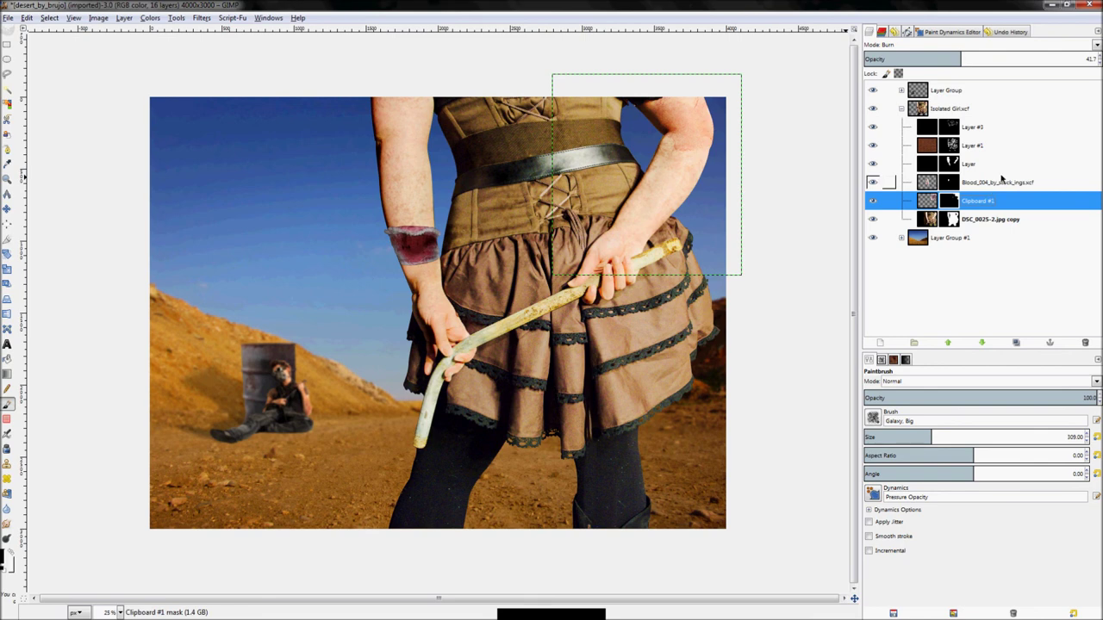
pyautogui.click(998, 172)
pyautogui.click(987, 219)
pyautogui.click(1002, 183)
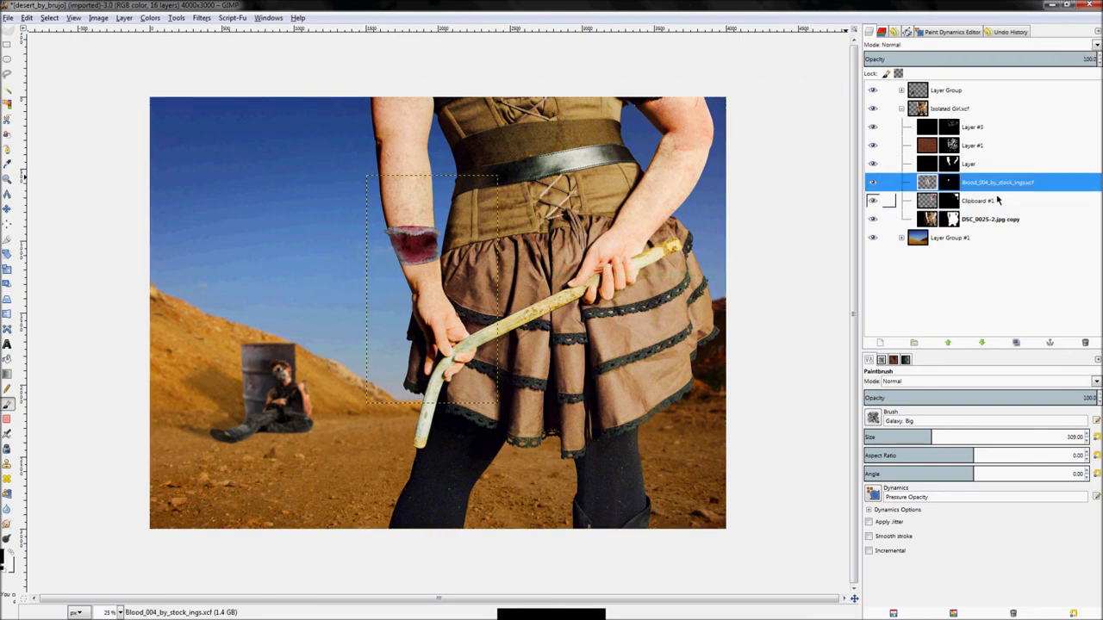
pyautogui.click(995, 202)
pyautogui.moveTo(953, 64); pyautogui.dragTo(976, 65)
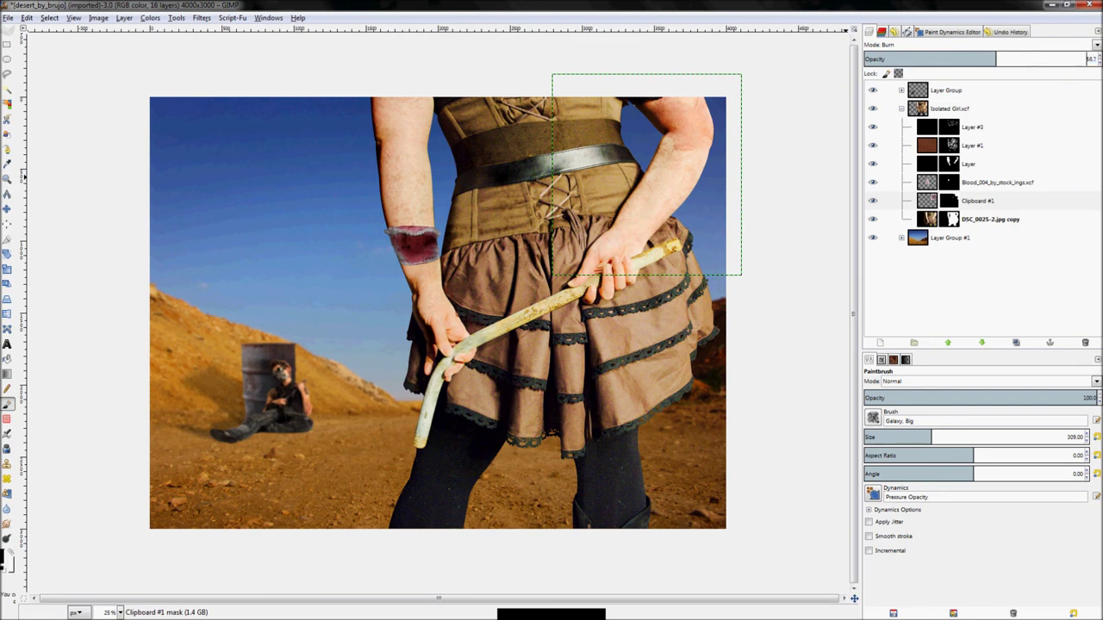
pyautogui.moveTo(892, 66); pyautogui.dragTo(1013, 65)
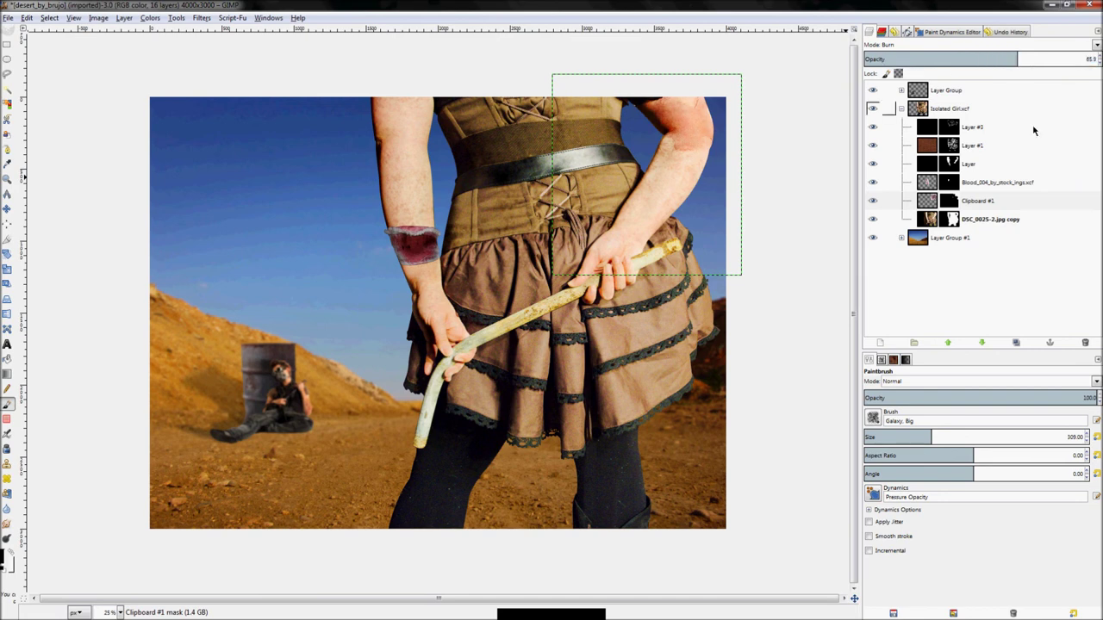
pyautogui.click(871, 201)
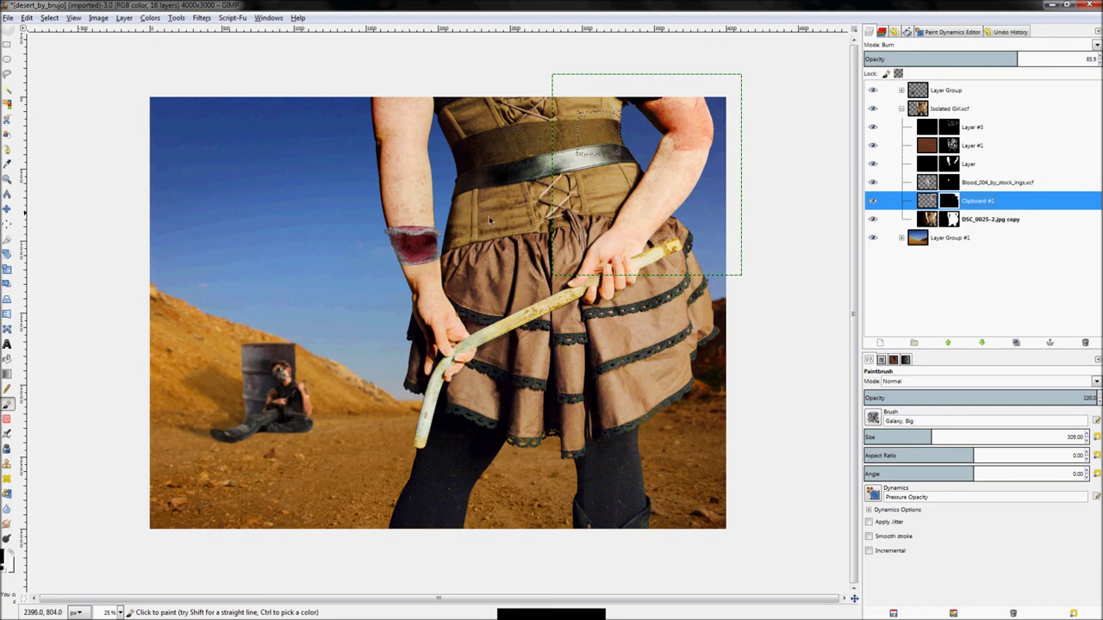
# - Collapse the Isolated Girl.xcf group and add a new transparent layer above all layer groups
pyautogui.click(900, 110)
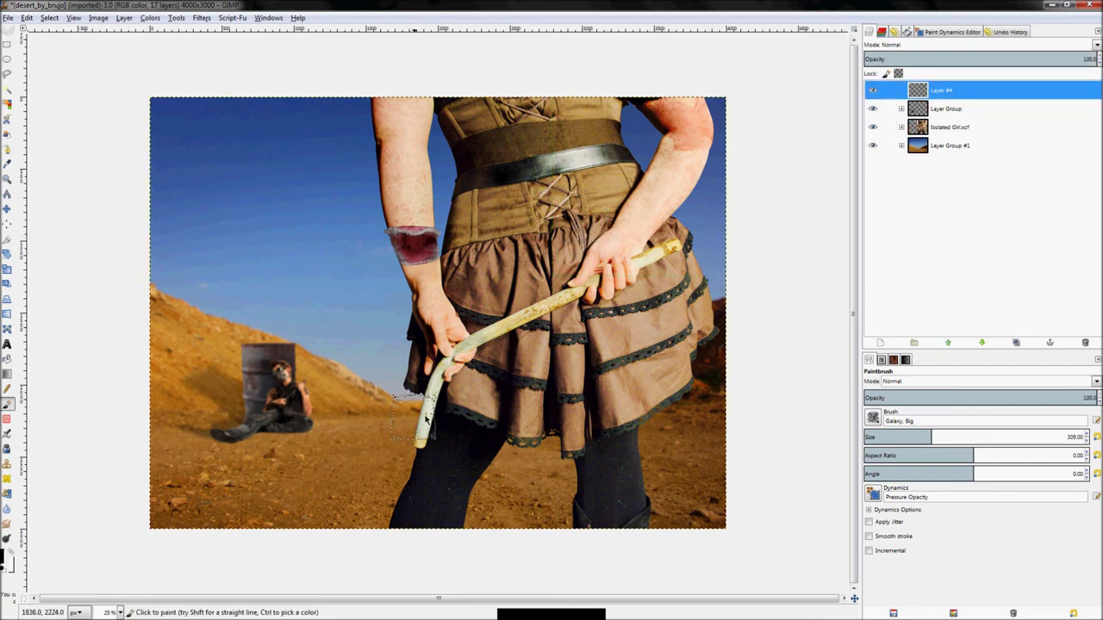
pyautogui.rightClick(964, 108)
pyautogui.click(954, 96)
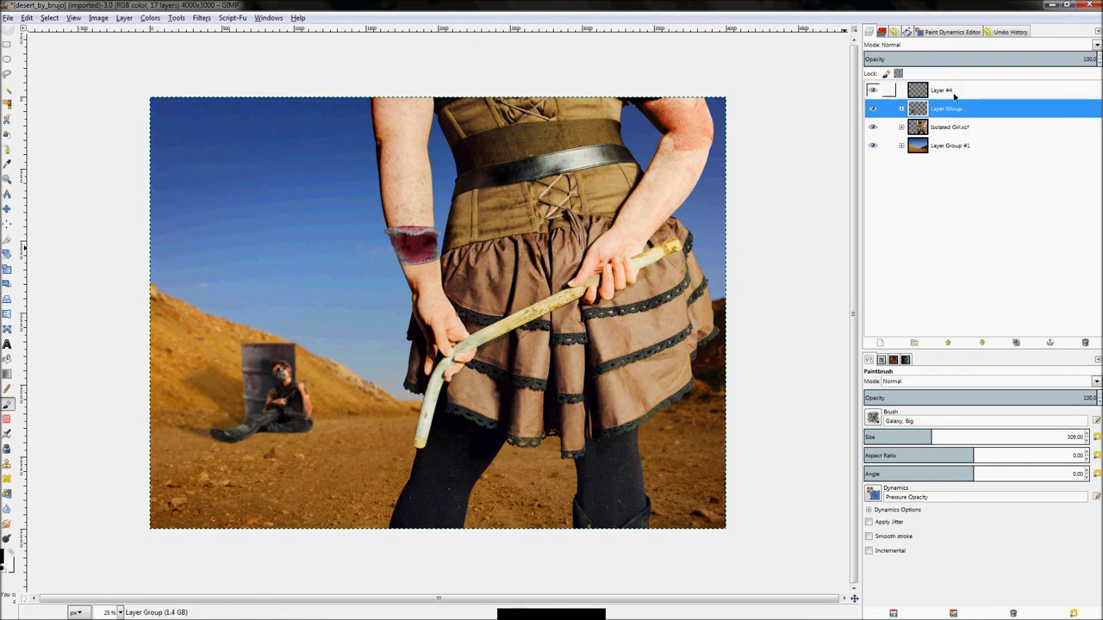
pyautogui.rightClick(953, 95)
pyautogui.click(982, 128)
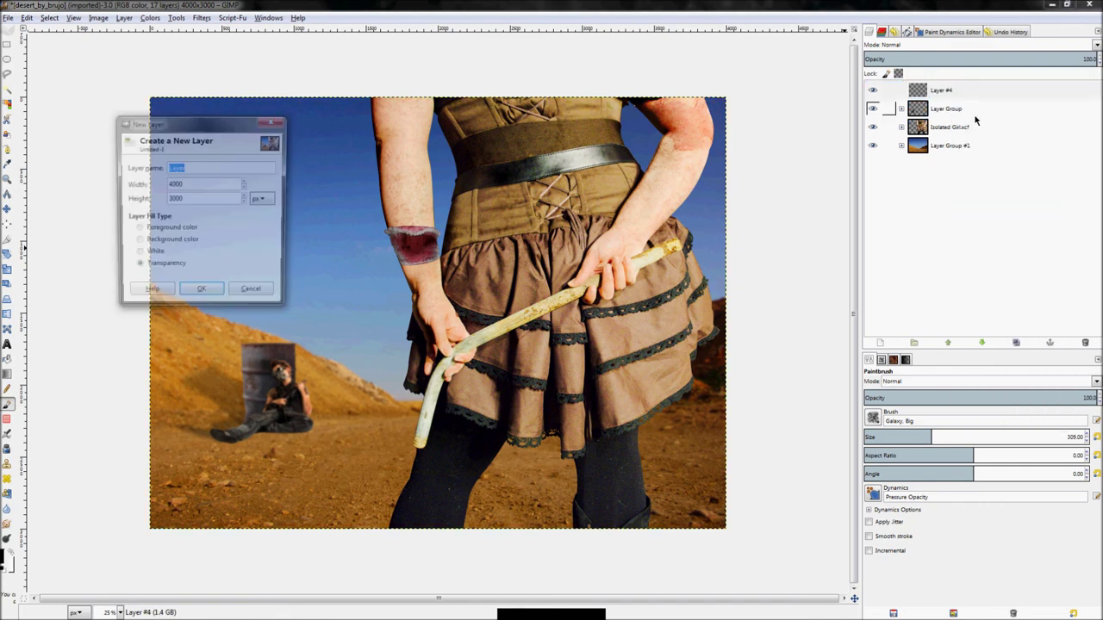
pyautogui.click(232, 296)
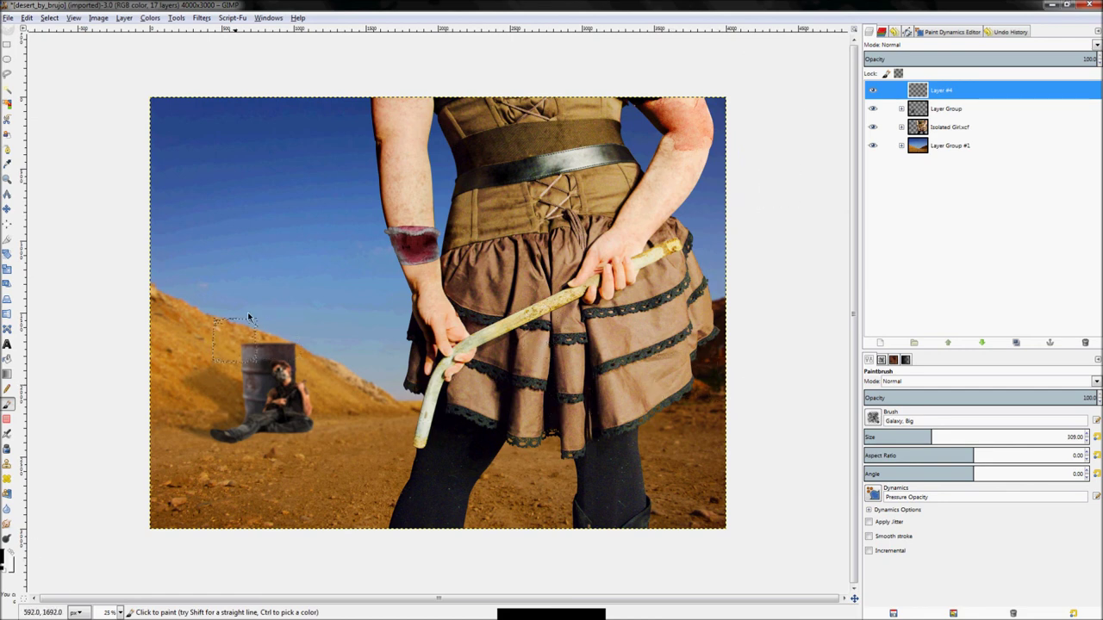
# - Fill the whole of Layer #4 with the light beige foreground colour d0c7bc
pyautogui.hotkey('shift', 'b')
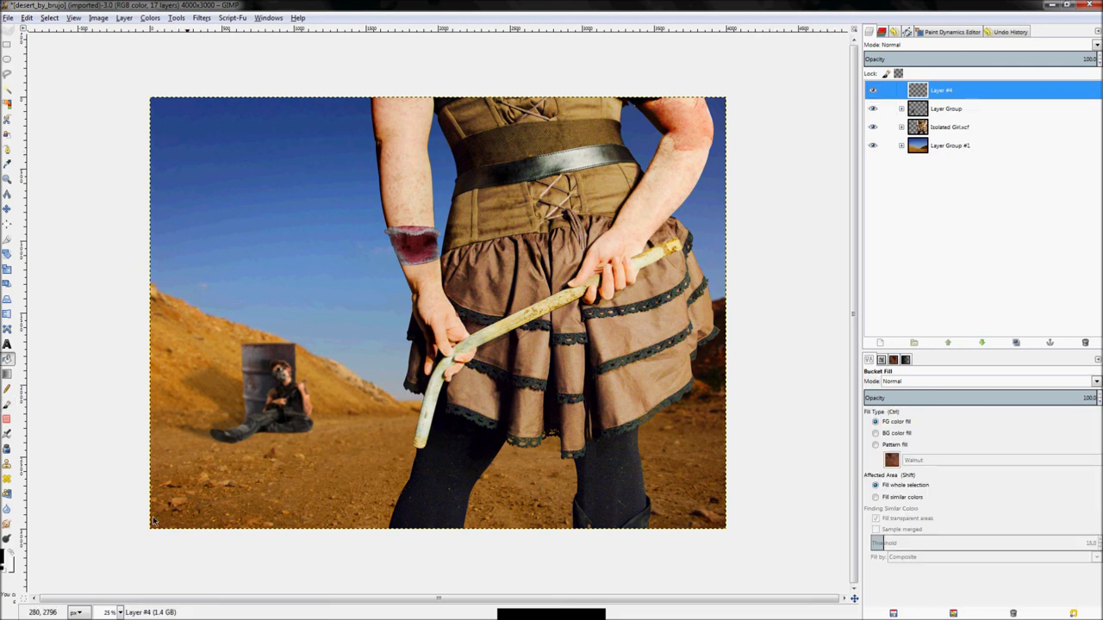
pyautogui.click(6, 560)
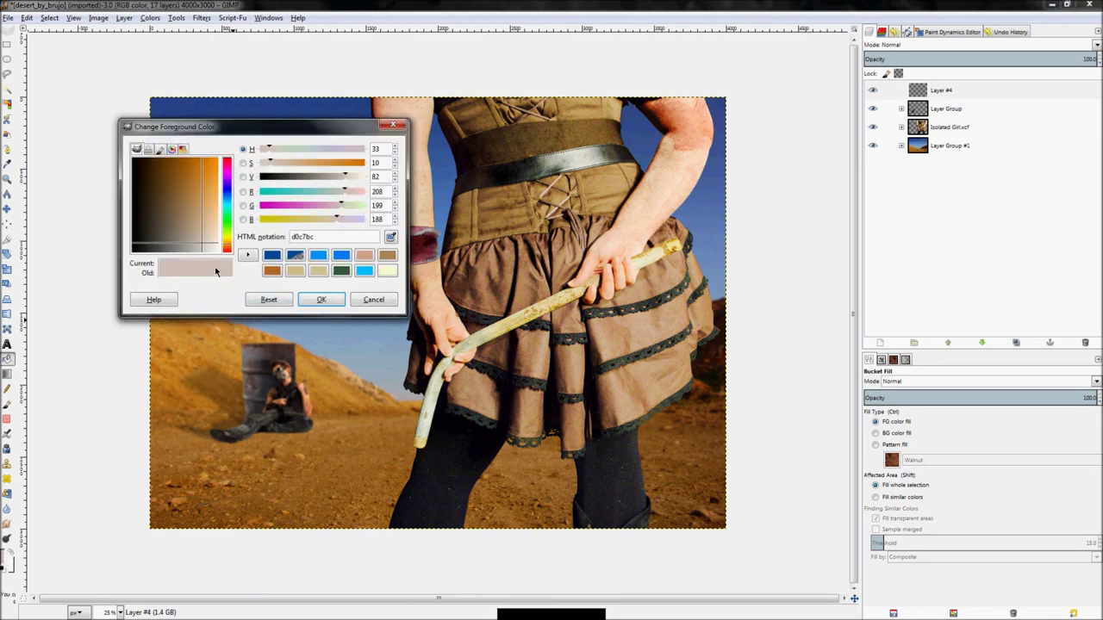
pyautogui.click(321, 299)
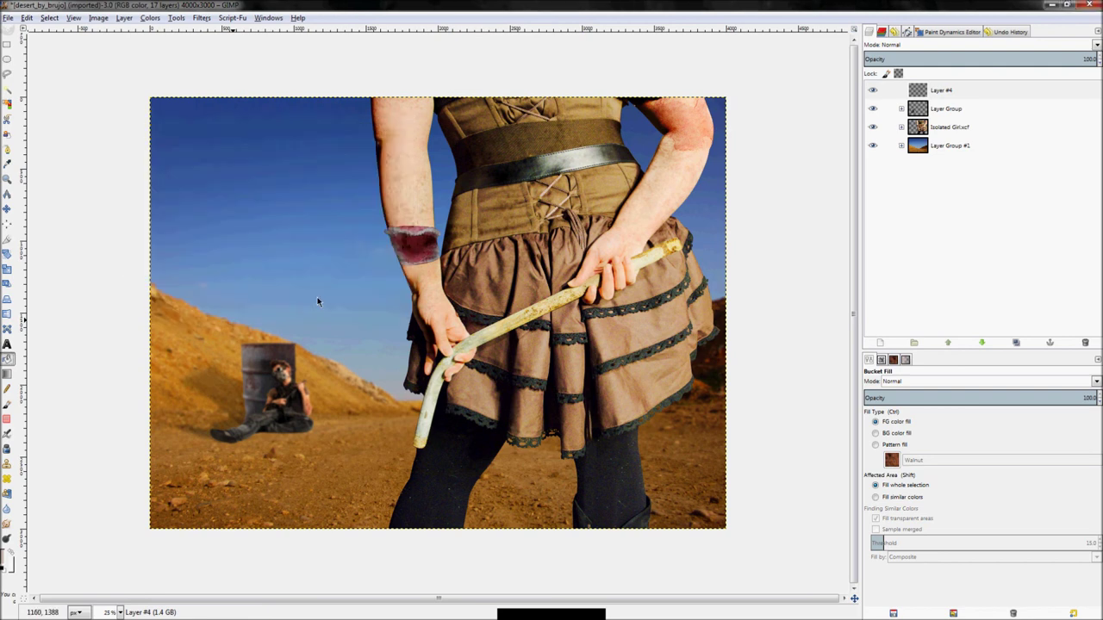
pyautogui.click(955, 91)
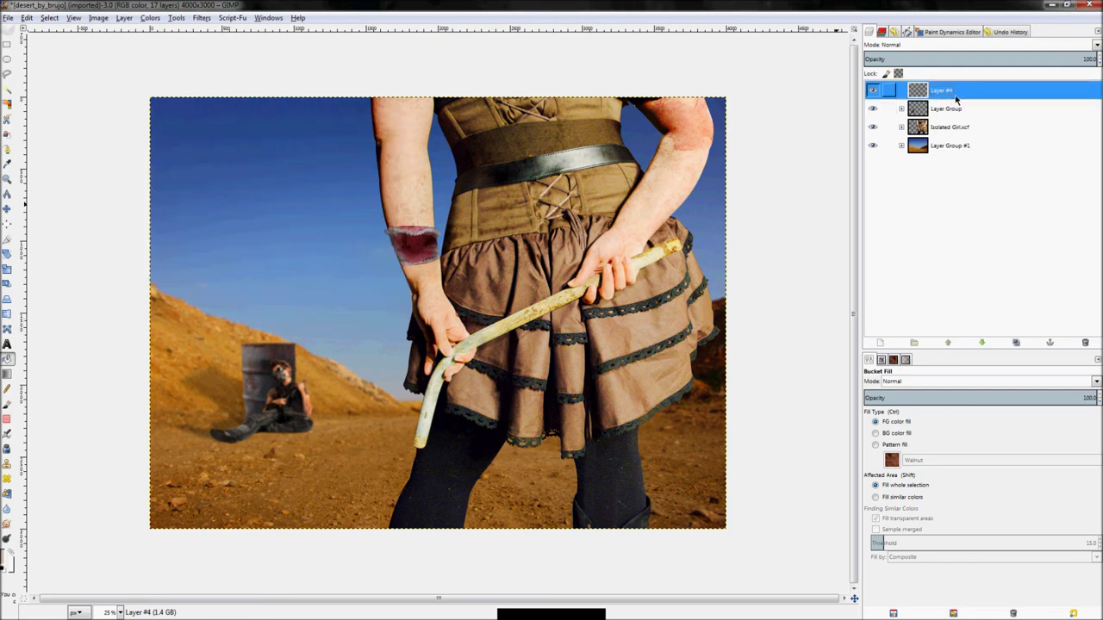
pyautogui.click(427, 277)
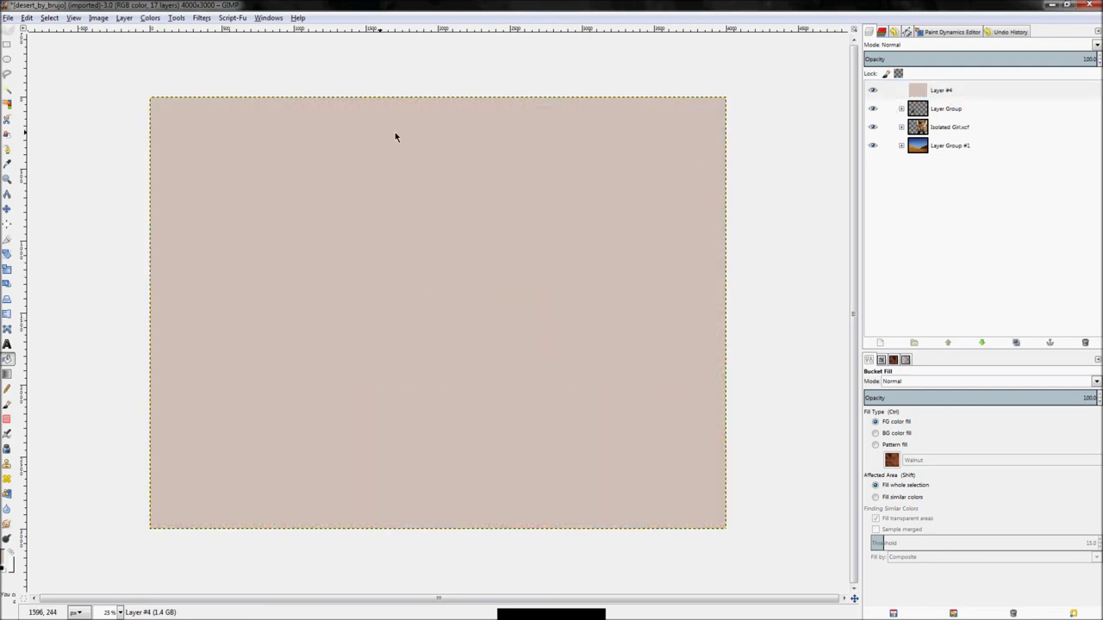
# - Set the blend mode of Layer #4 to Color and lower its opacity to 74.4
pyautogui.click(927, 47)
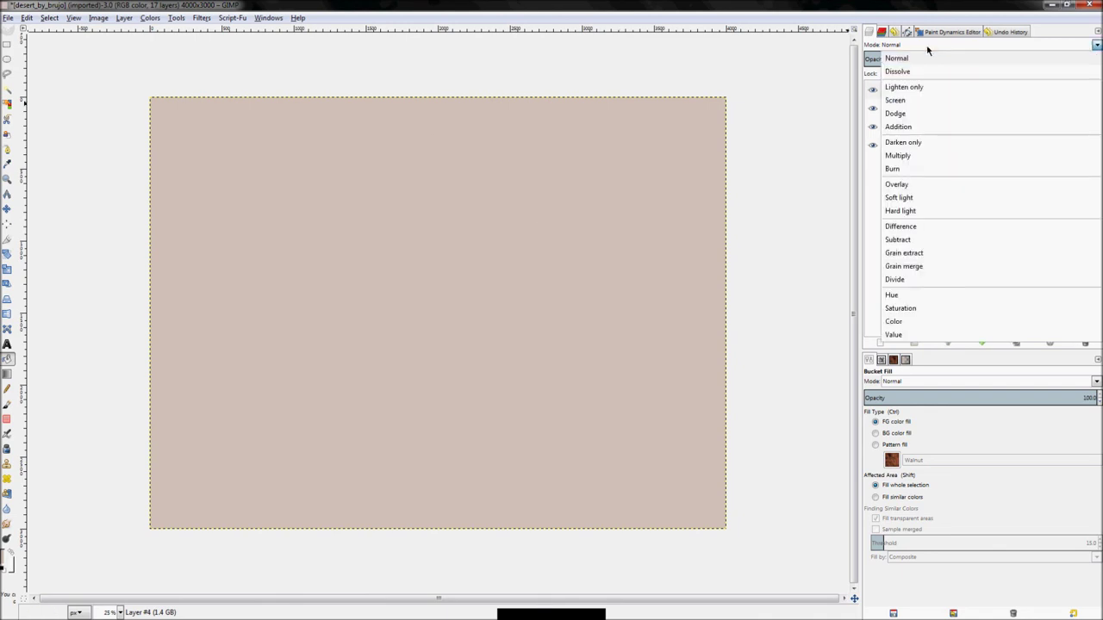
pyautogui.click(925, 323)
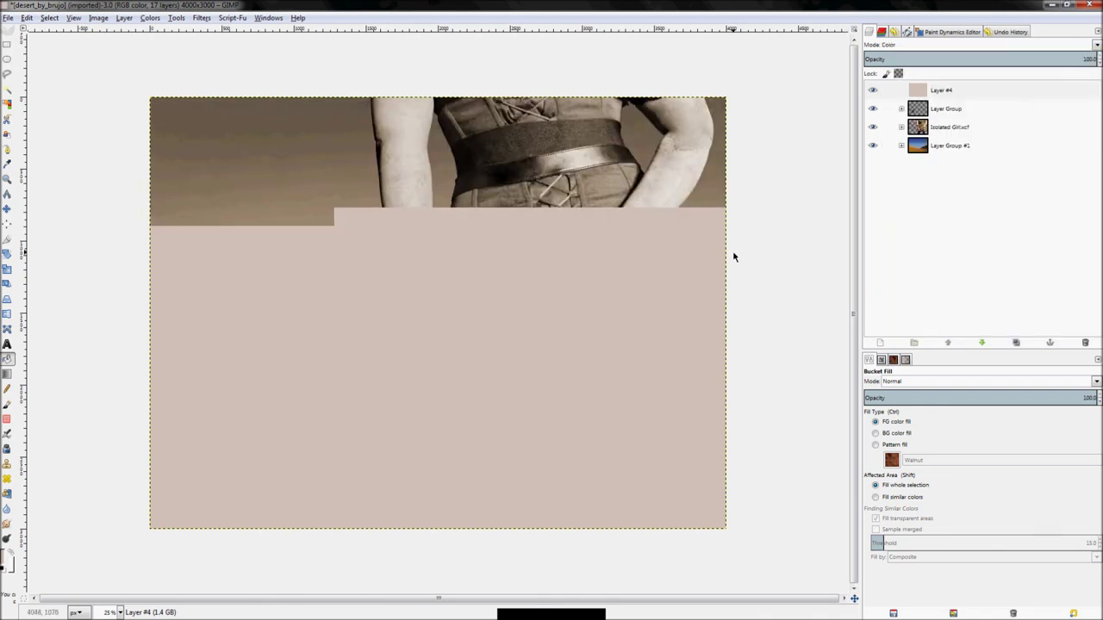
pyautogui.hotkey('ctrl', 'd')
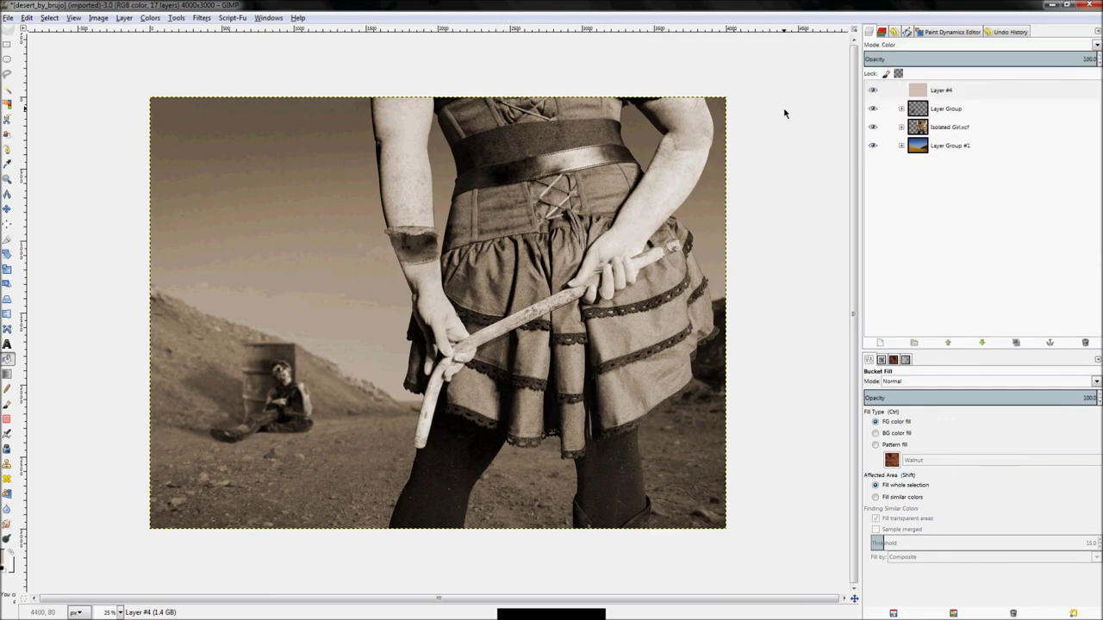
pyautogui.click(941, 92)
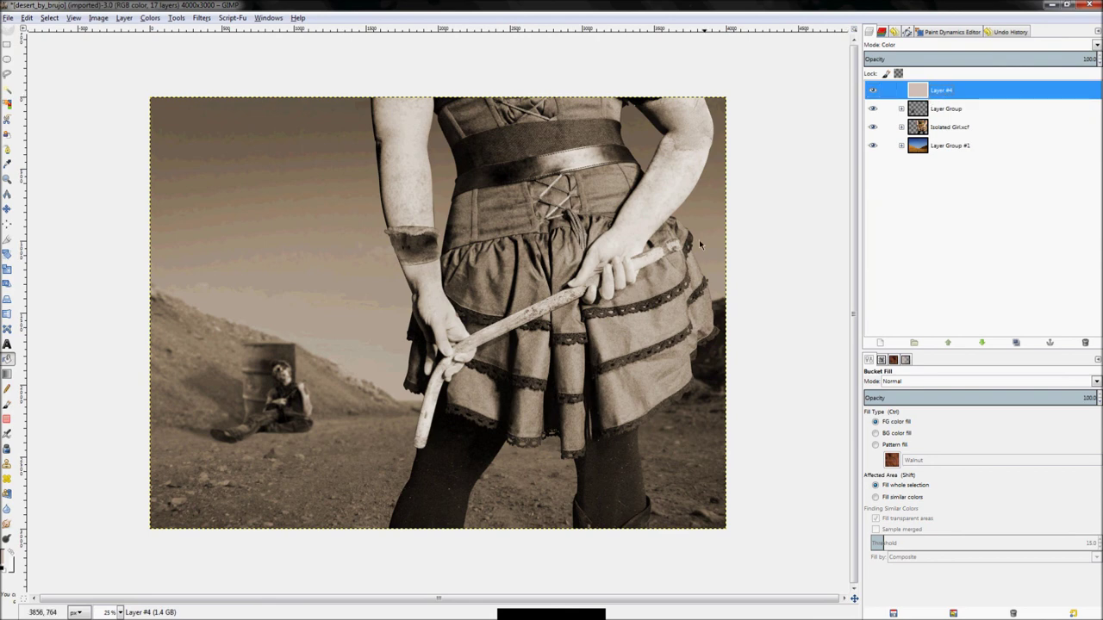
pyautogui.click(1075, 64)
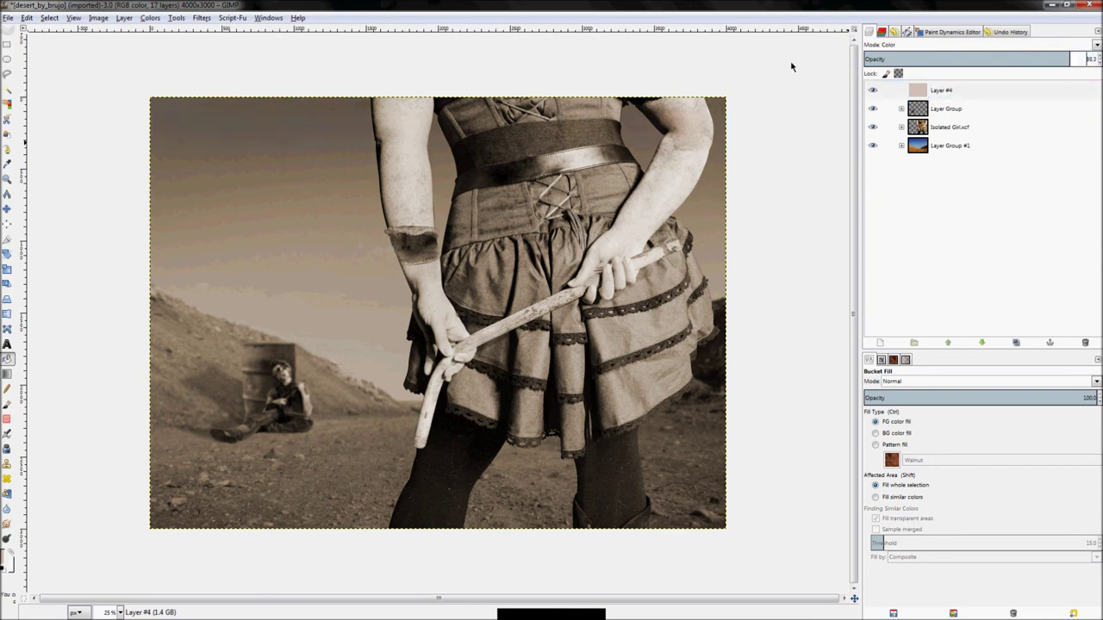
pyautogui.write('77.9')
pyautogui.press('Return')
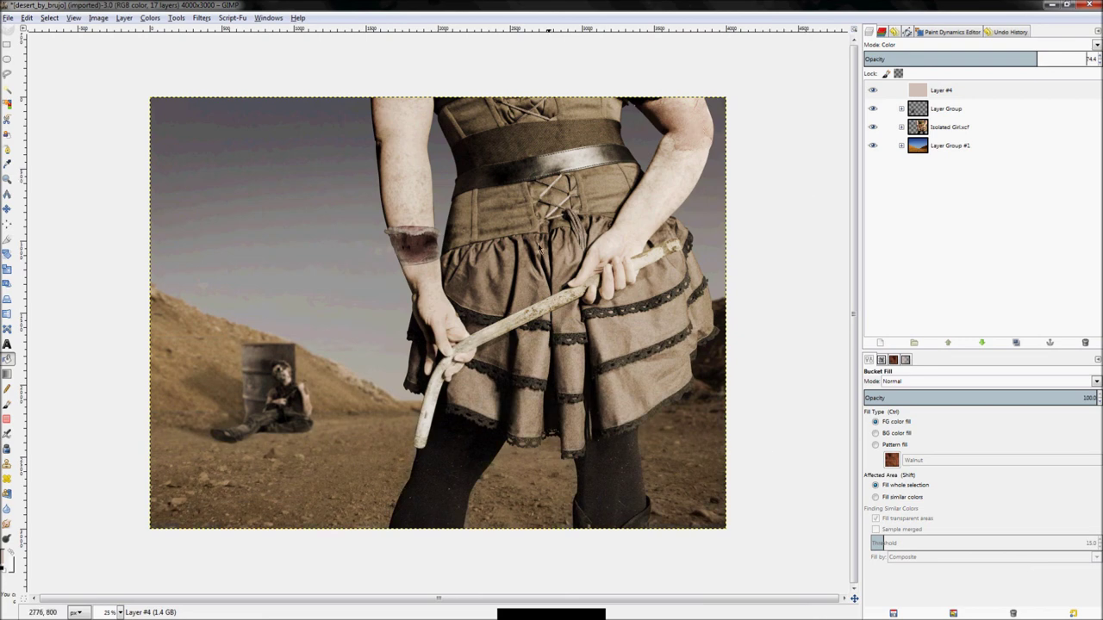
# - Compare the whole composite with and without Layer #4 by toggling the layer's visibility
pyautogui.click(875, 90)
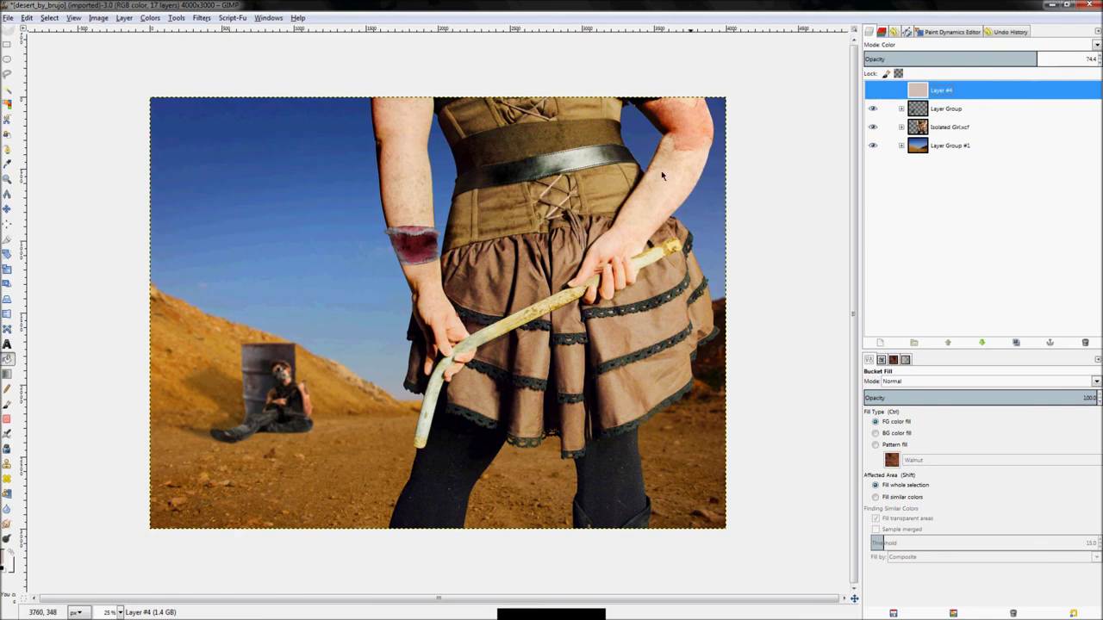
pyautogui.click(873, 92)
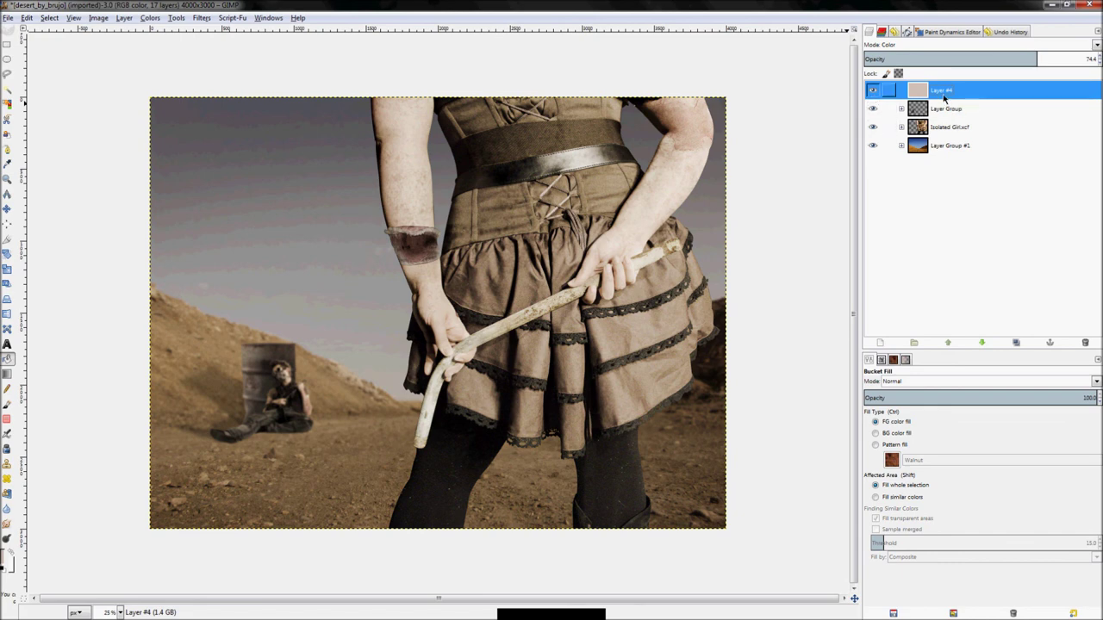
pyautogui.rightClick(944, 99)
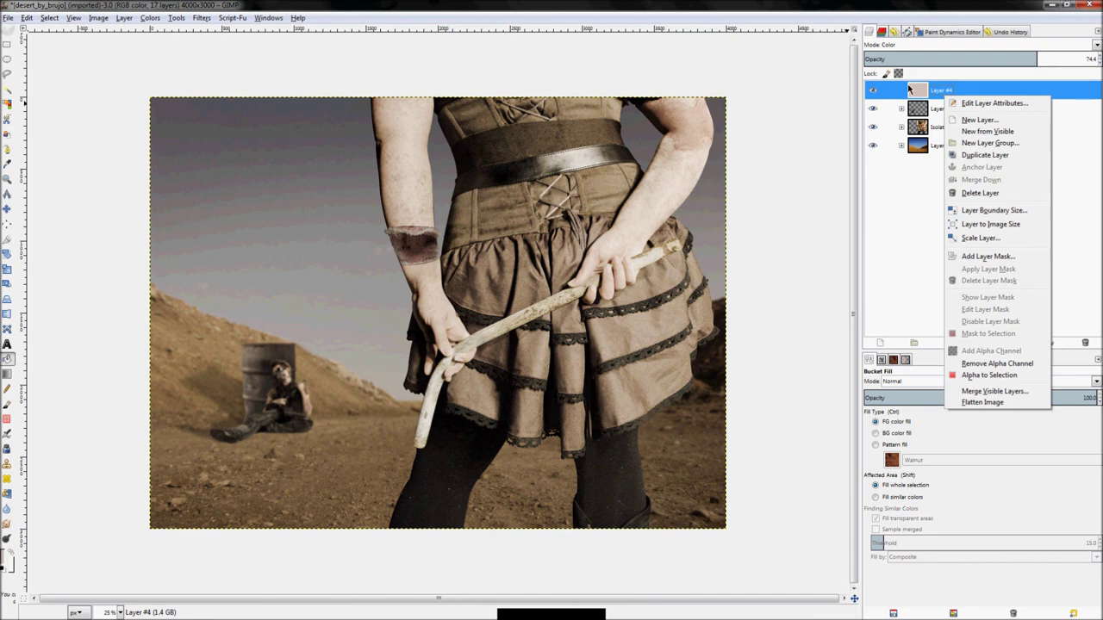
pyautogui.click(898, 219)
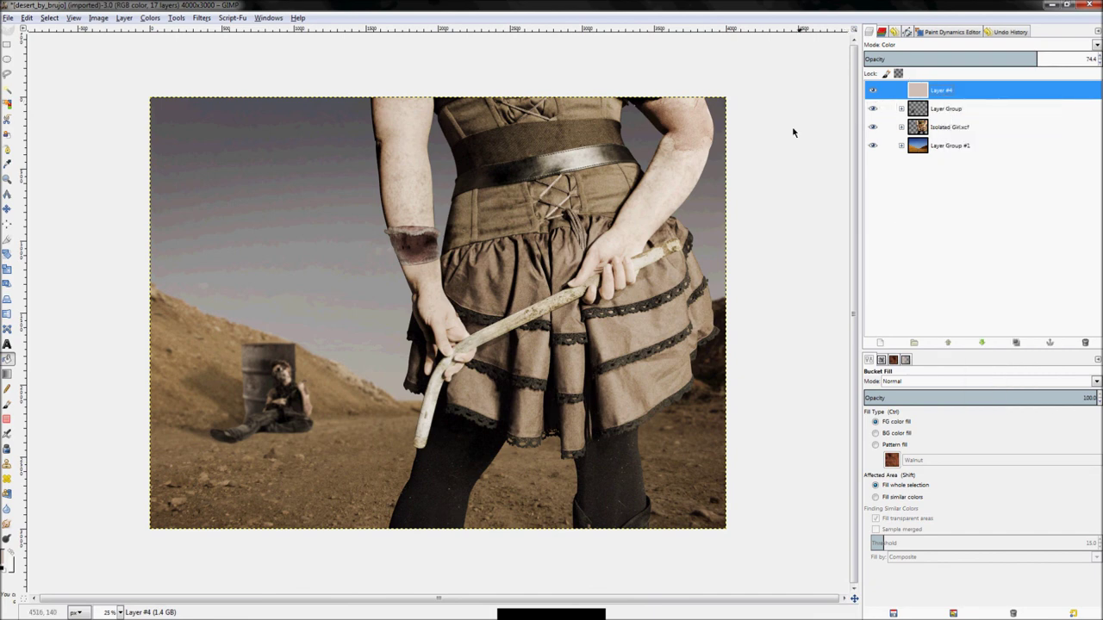
pyautogui.click(873, 91)
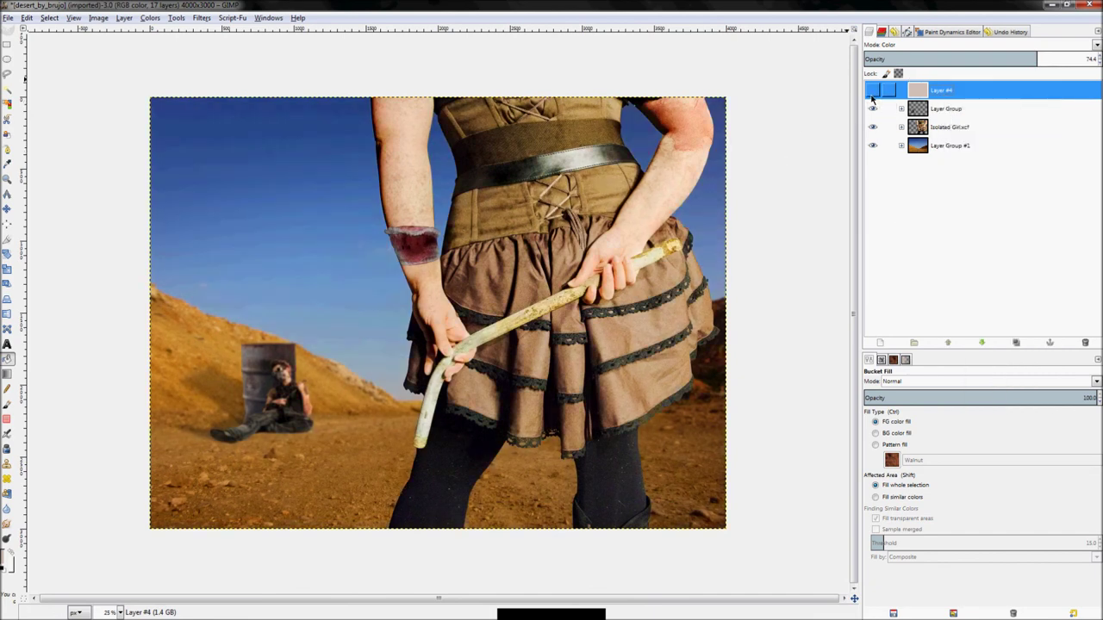
pyautogui.click(873, 92)
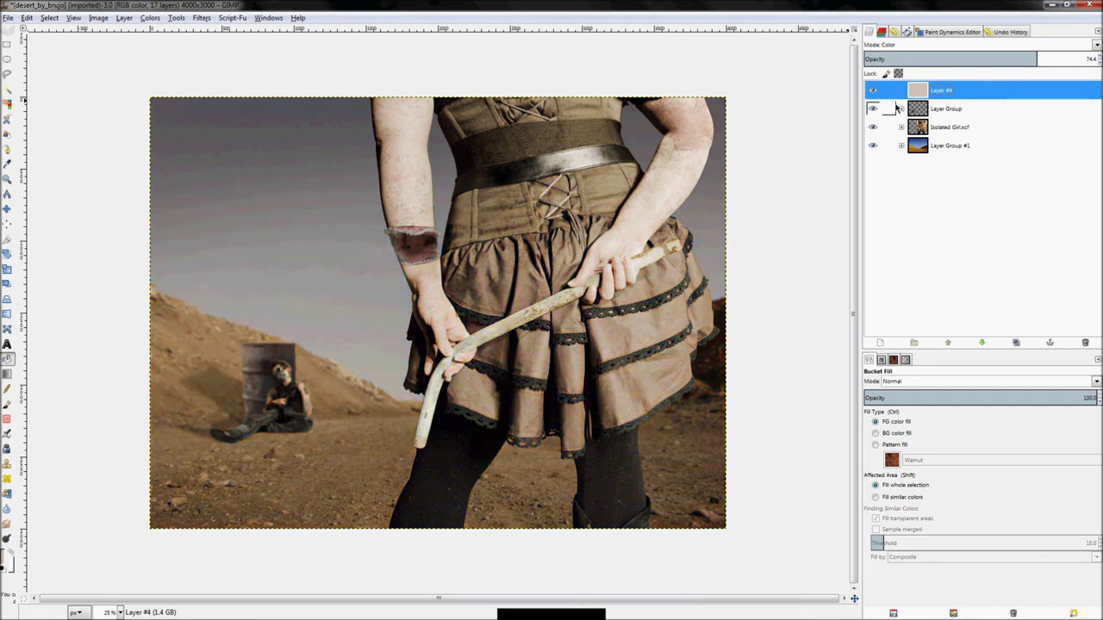
# - Paint dirt onto the woman's corset through the mask of Layer #3, using the Galaxy, Big brush at size 439
pyautogui.click(902, 127)
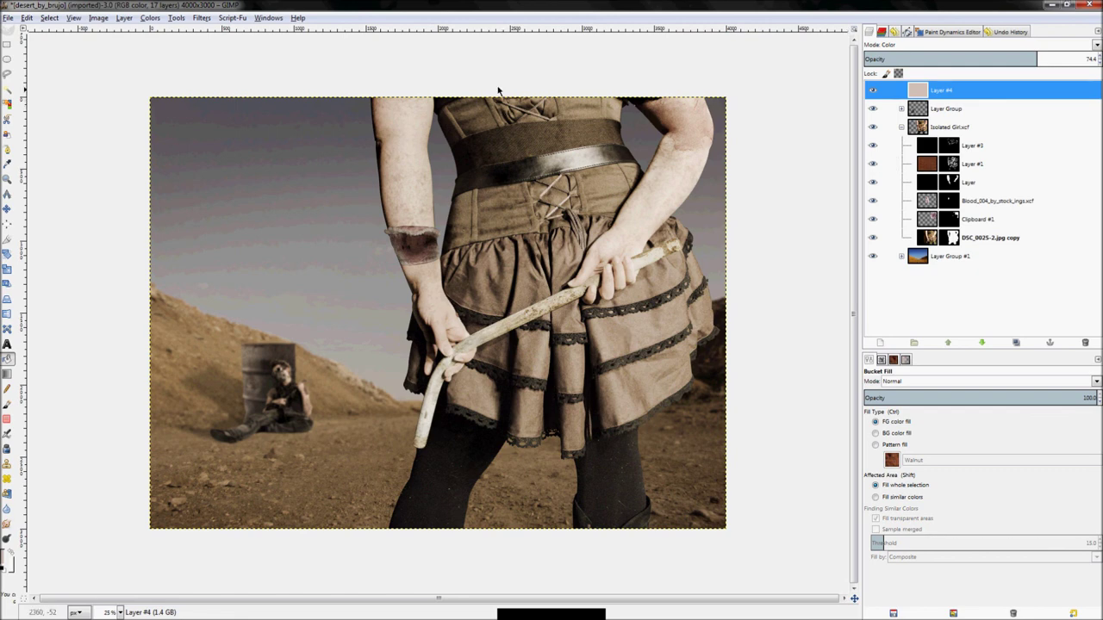
pyautogui.click(948, 147)
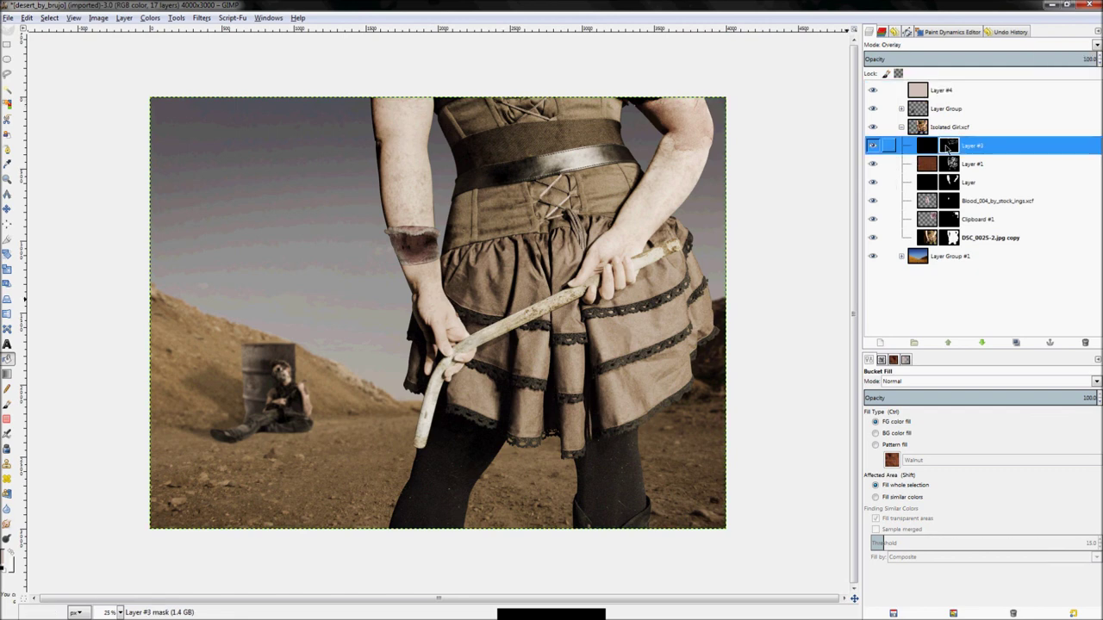
pyautogui.press('p')
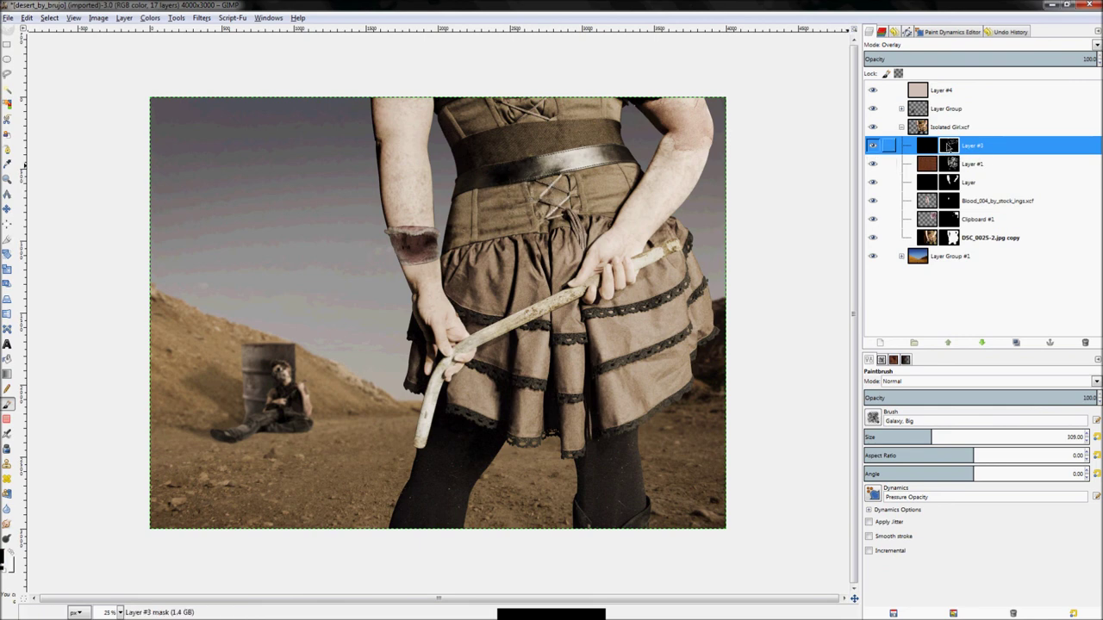
pyautogui.hotkey('shift', ']')
pyautogui.hotkey('shift', ']')
pyautogui.hotkey('shift', ']')
pyautogui.hotkey('shift', ']')
pyautogui.hotkey('shift', ']')
pyautogui.hotkey('shift', ']')
pyautogui.hotkey('shift', ']')
pyautogui.hotkey('shift', ']')
pyautogui.hotkey('shift', ']')
pyautogui.hotkey('shift', ']')
pyautogui.hotkey('shift', ']')
pyautogui.hotkey('shift', ']')
pyautogui.hotkey('shift', ']')
pyautogui.click(500, 192)
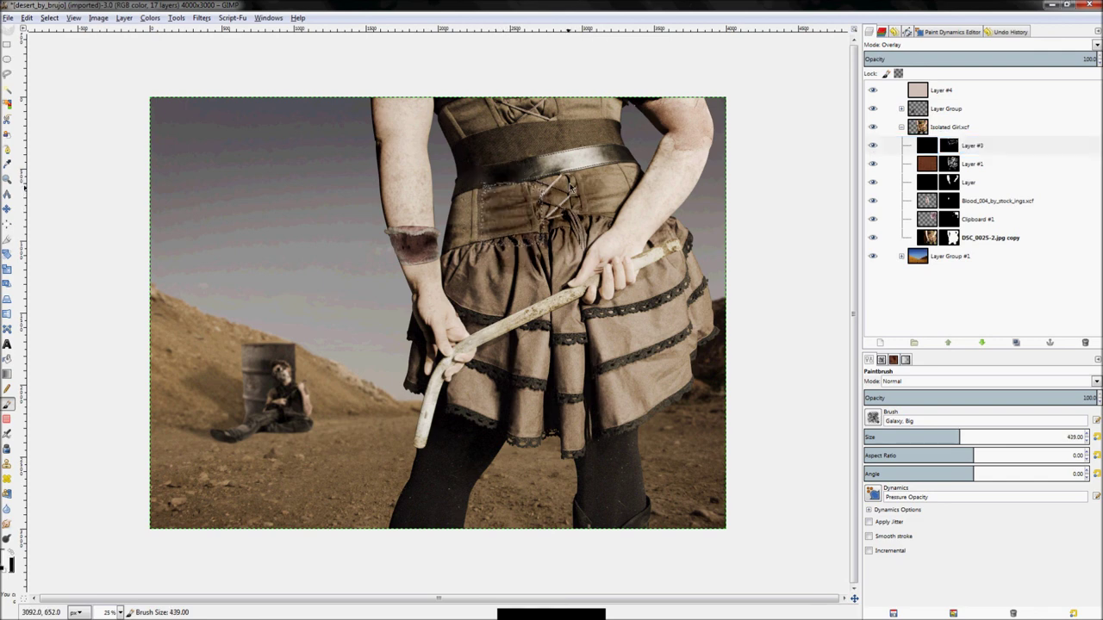
# - Paint the Layer #3 mask over the corset and upper skirt, varying the Galaxy, Big brush between sizes 309 and 529
pyautogui.press(']')
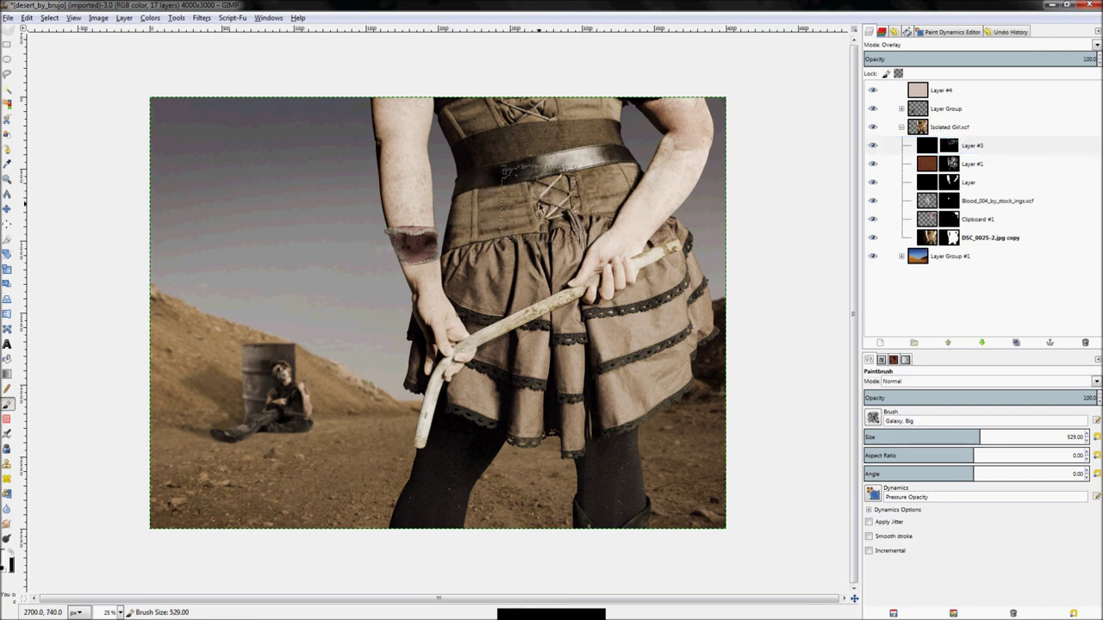
pyautogui.press('[')
pyautogui.press('[')
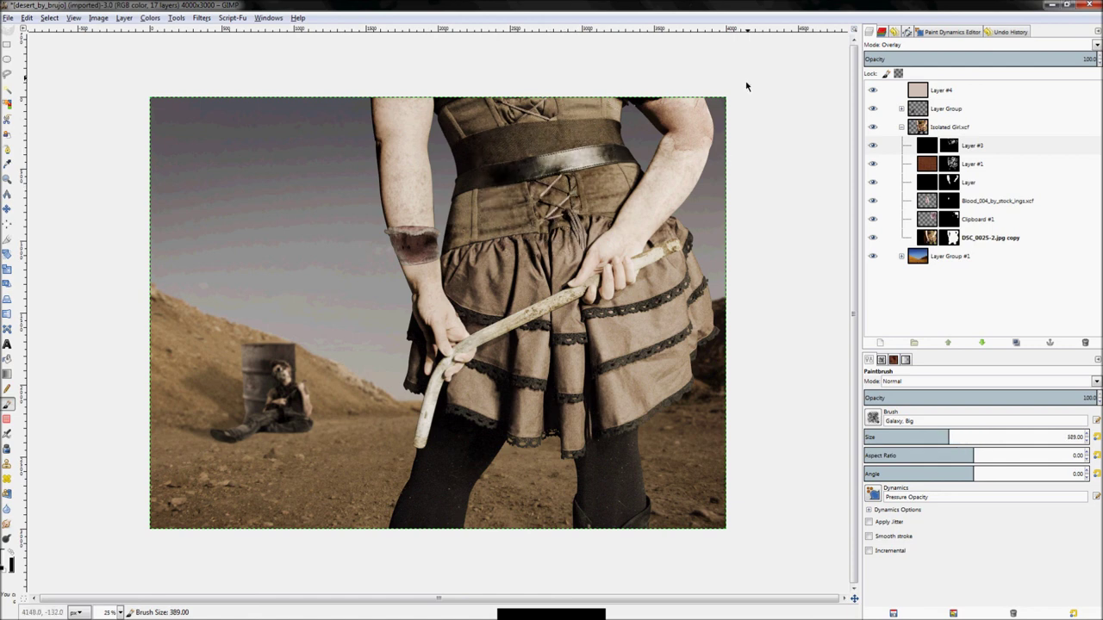
pyautogui.press('[')
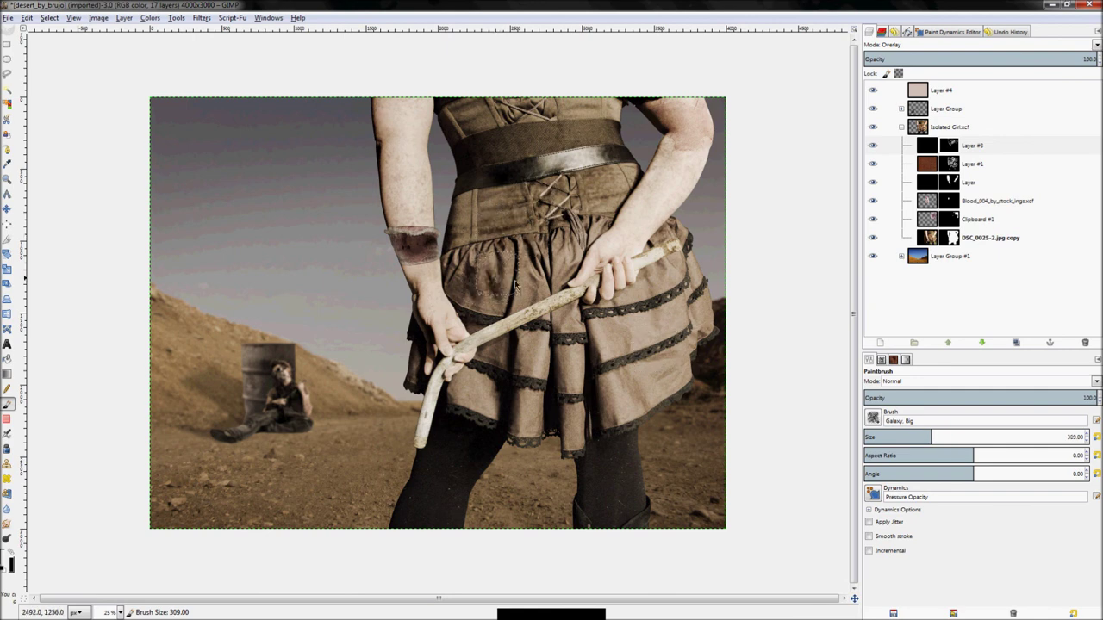
pyautogui.press('[')
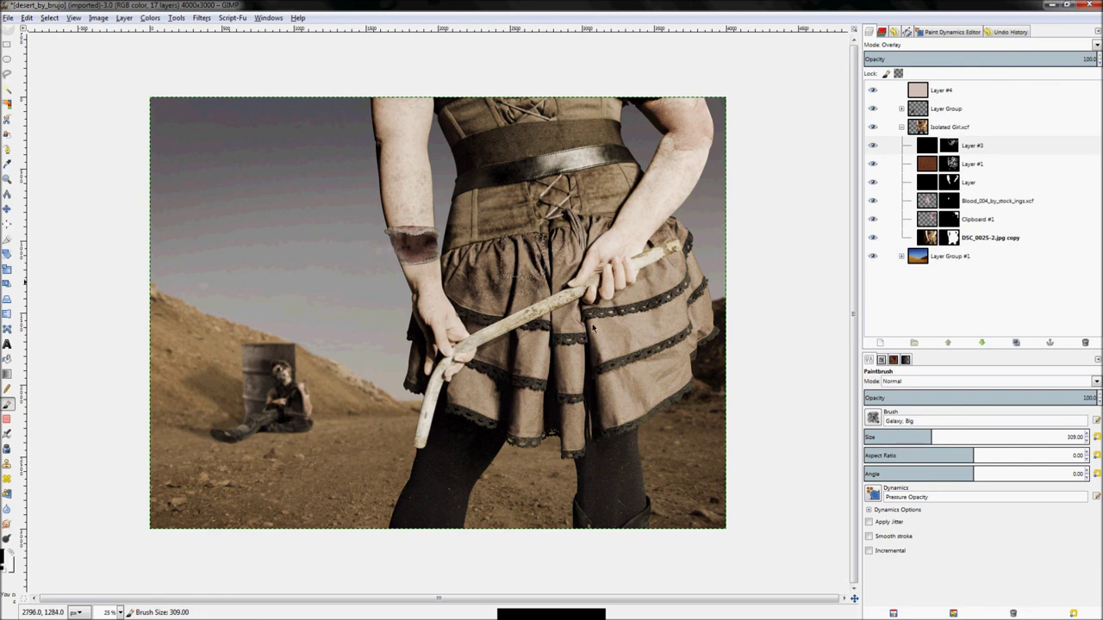
pyautogui.press(']')
pyautogui.press('[')
pyautogui.press('[')
pyautogui.press('[')
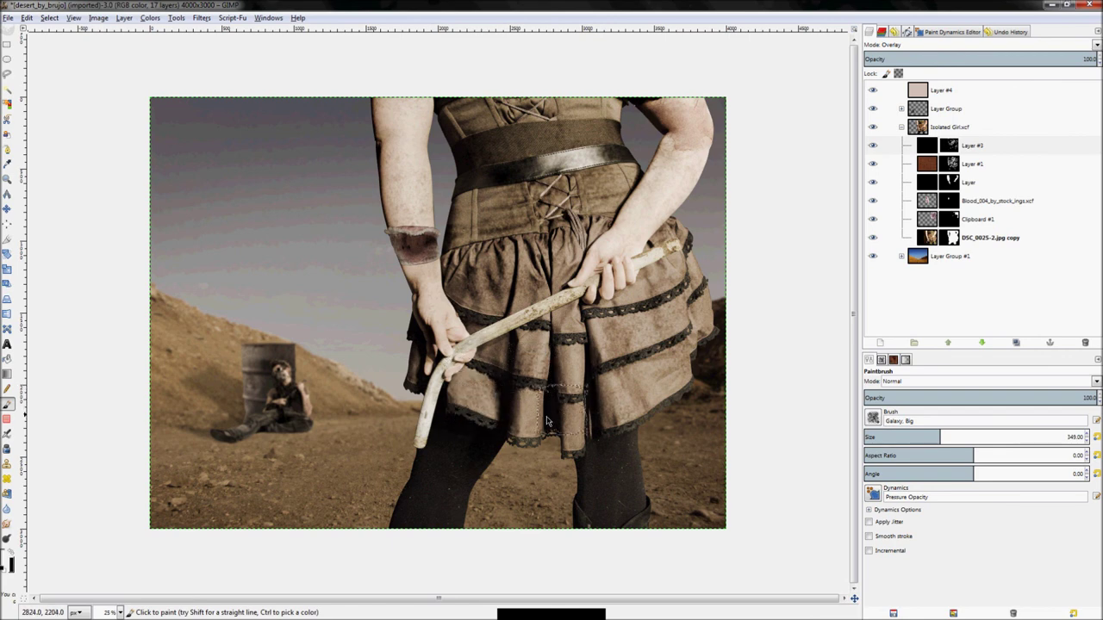
# - Refine the dirt on the lower skirt tiers in the Layer #3 mask with the brush reduced to size 229
pyautogui.press('[')
pyautogui.press('[')
pyautogui.press('[')
pyautogui.press('[')
pyautogui.press('[')
pyautogui.press('[')
pyautogui.press('[')
pyautogui.press('[')
pyautogui.press('[')
pyautogui.press('[')
pyautogui.press('[')
pyautogui.press('[')
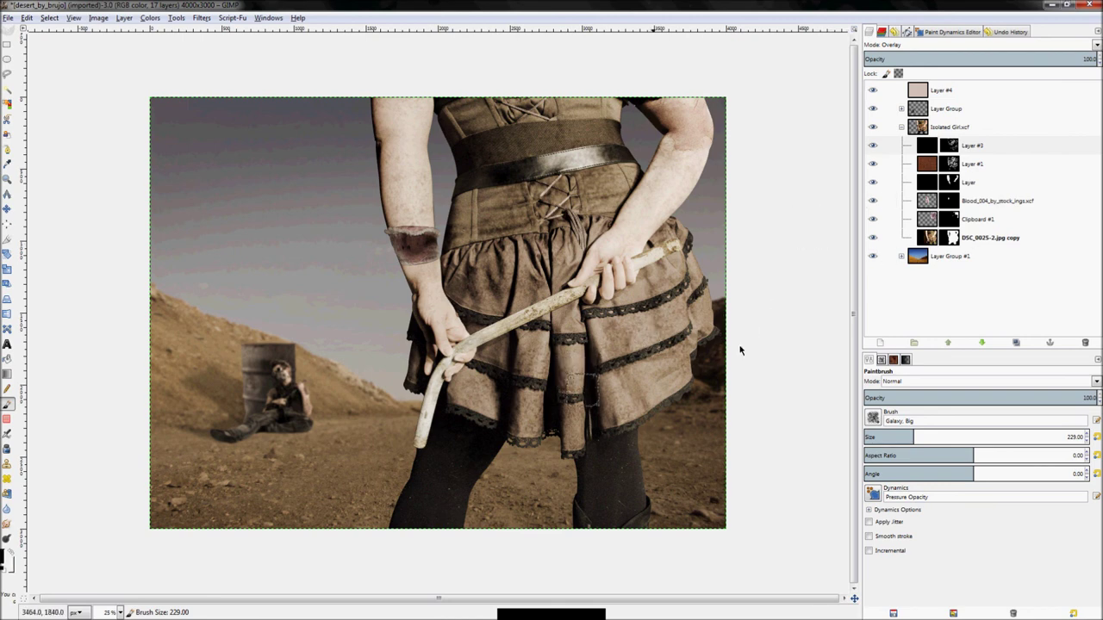
# - Switch to the Cell 02 brush, enlarge it to 339 and texture the corset dirt in the Layer #3 mask
pyautogui.click(873, 417)
pyautogui.click(885, 558)
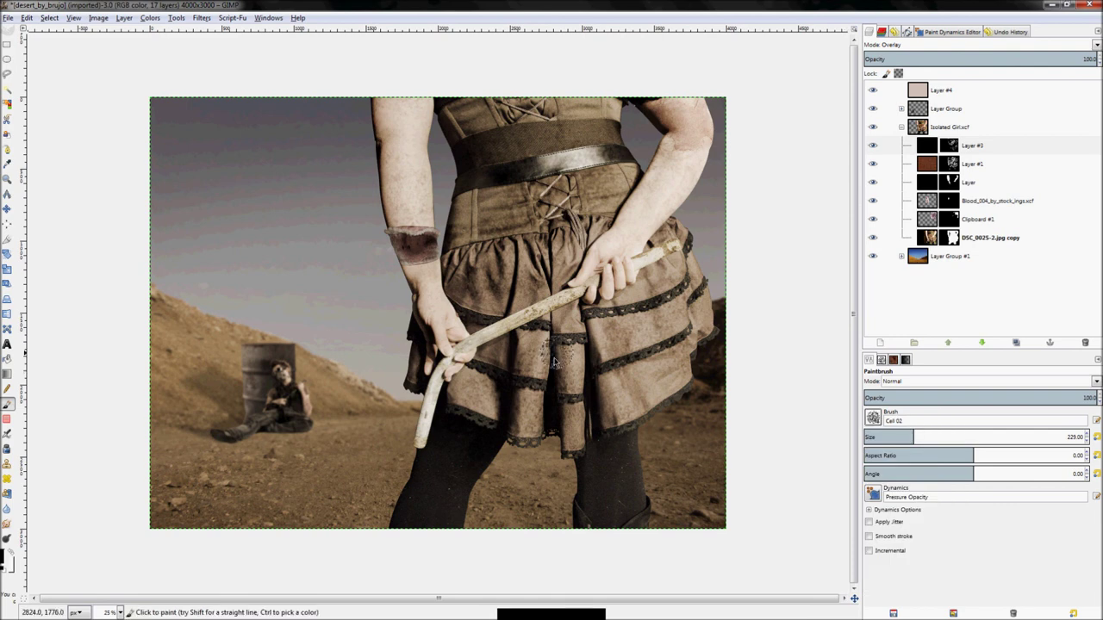
pyautogui.press('x')
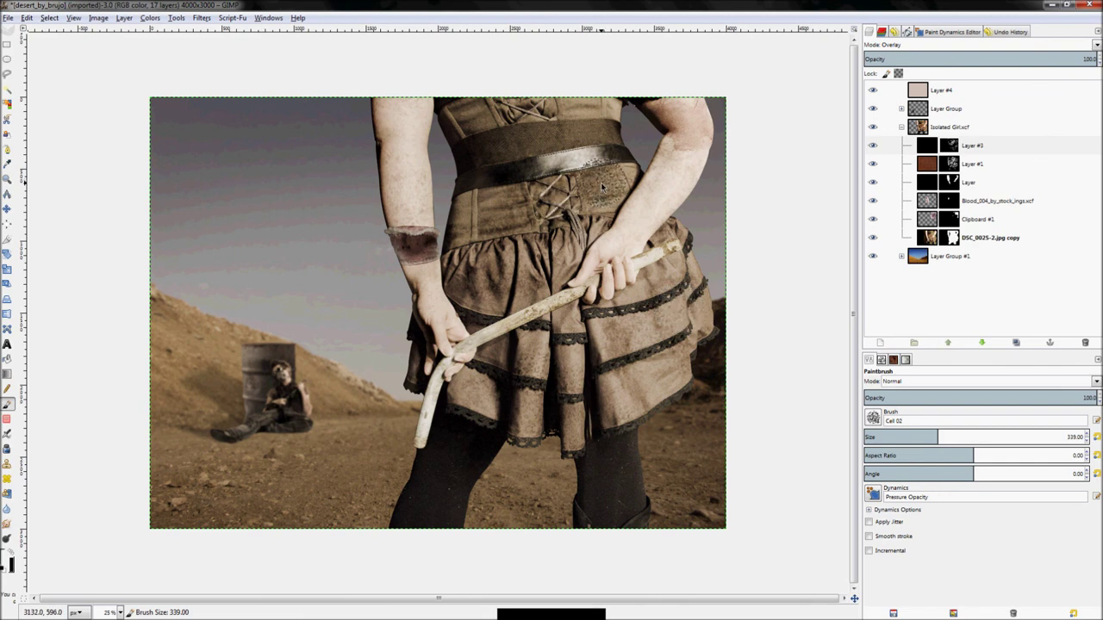
pyautogui.click(512, 214)
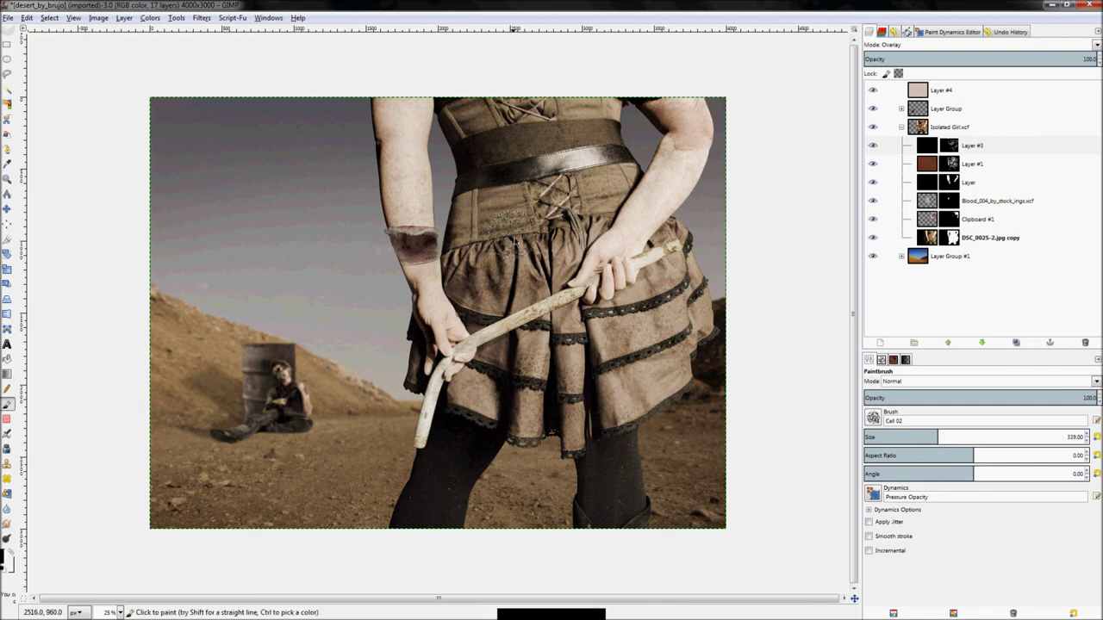
# - Try a stroke on the corset below the belt with the Chalk 03 brush at size 579, and undo it
pyautogui.click(870, 424)
pyautogui.scroll(-3, 926, 548)
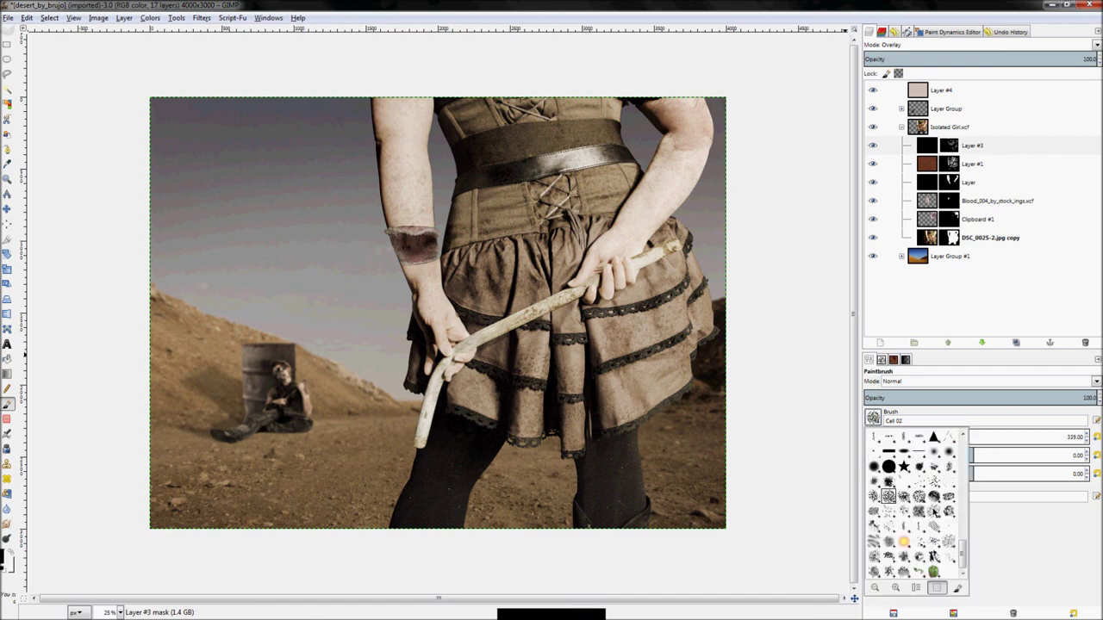
pyautogui.click(933, 506)
pyautogui.hotkey('shift', ']')
pyautogui.hotkey('shift', ']')
pyautogui.hotkey('shift', ']')
pyautogui.hotkey('shift', ']')
pyautogui.hotkey('shift', ']')
pyautogui.hotkey('shift', ']')
pyautogui.hotkey('shift', ']')
pyautogui.hotkey('shift', ']')
pyautogui.hotkey('shift', ']')
pyautogui.hotkey('shift', ']')
pyautogui.hotkey('shift', ']')
pyautogui.hotkey('shift', ']')
pyautogui.press(']')
pyautogui.press(']')
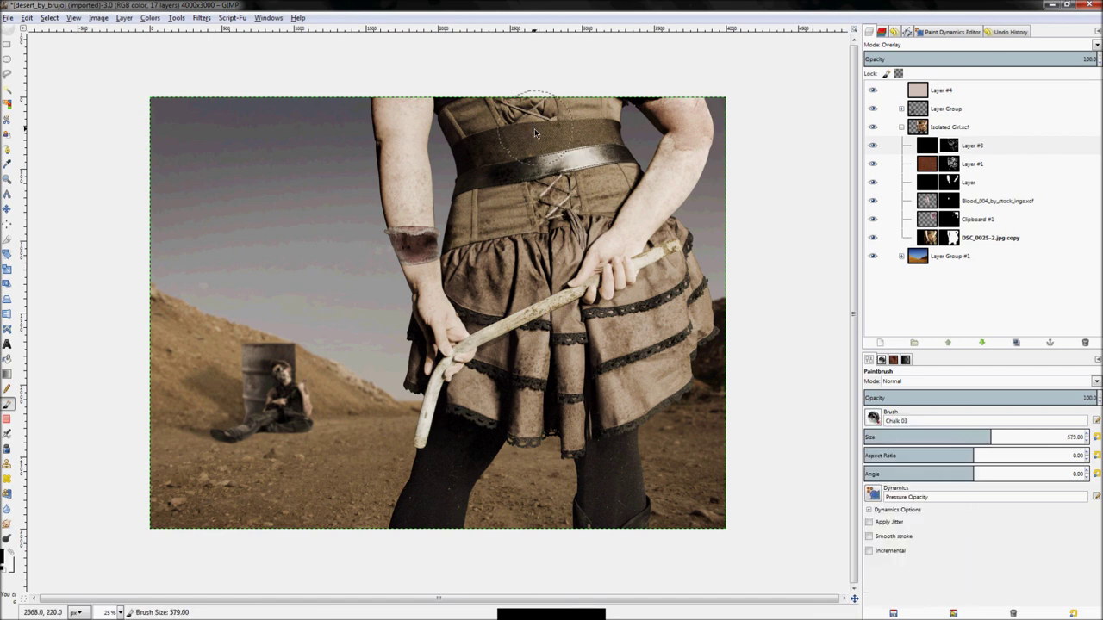
pyautogui.click(588, 176)
pyautogui.hotkey('ctrl', 'z')
# - Paint the Layer #3 mask over the corset and skirt with the Acrylic 04 brush at size 509
pyautogui.click(873, 418)
pyautogui.click(877, 572)
pyautogui.press(']')
pyautogui.press('[')
pyautogui.press('[')
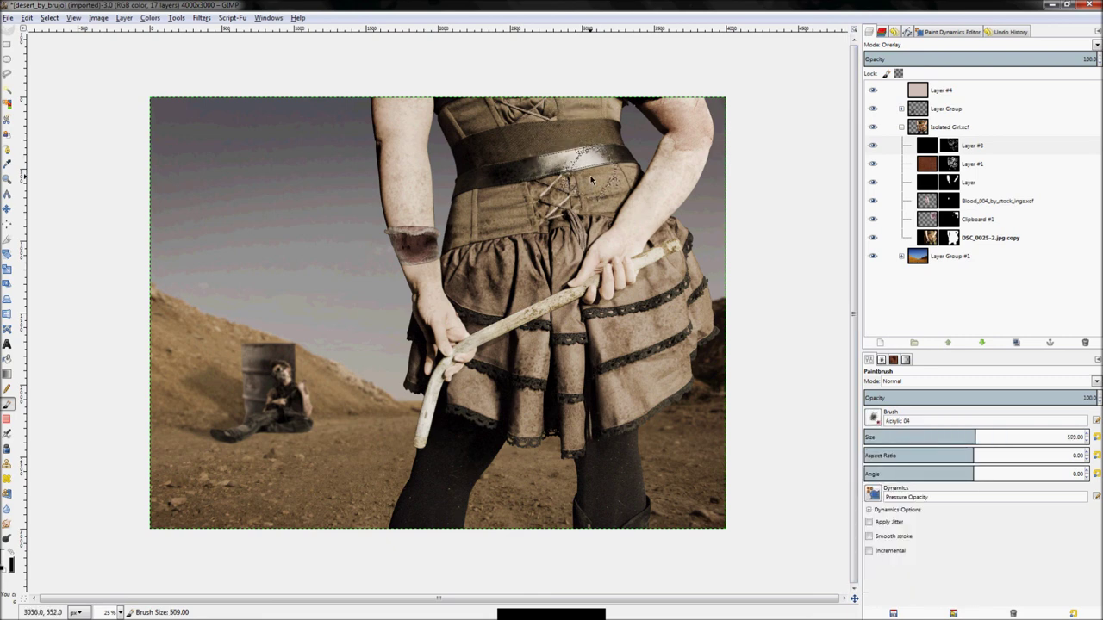
pyautogui.moveTo(584, 178); pyautogui.dragTo(606, 186)
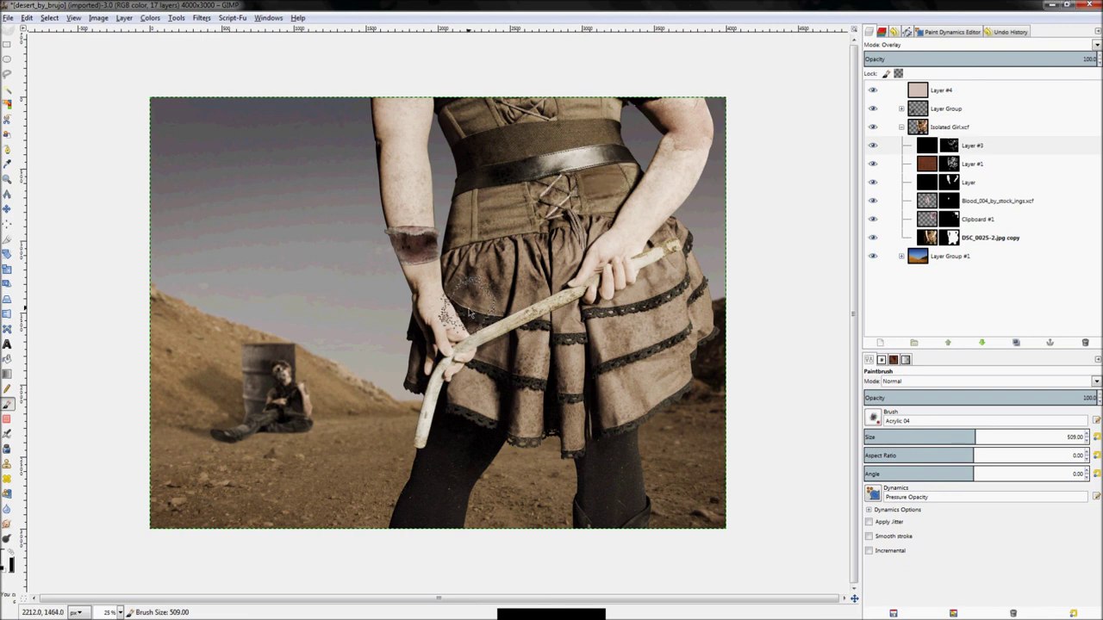
pyautogui.press('x')
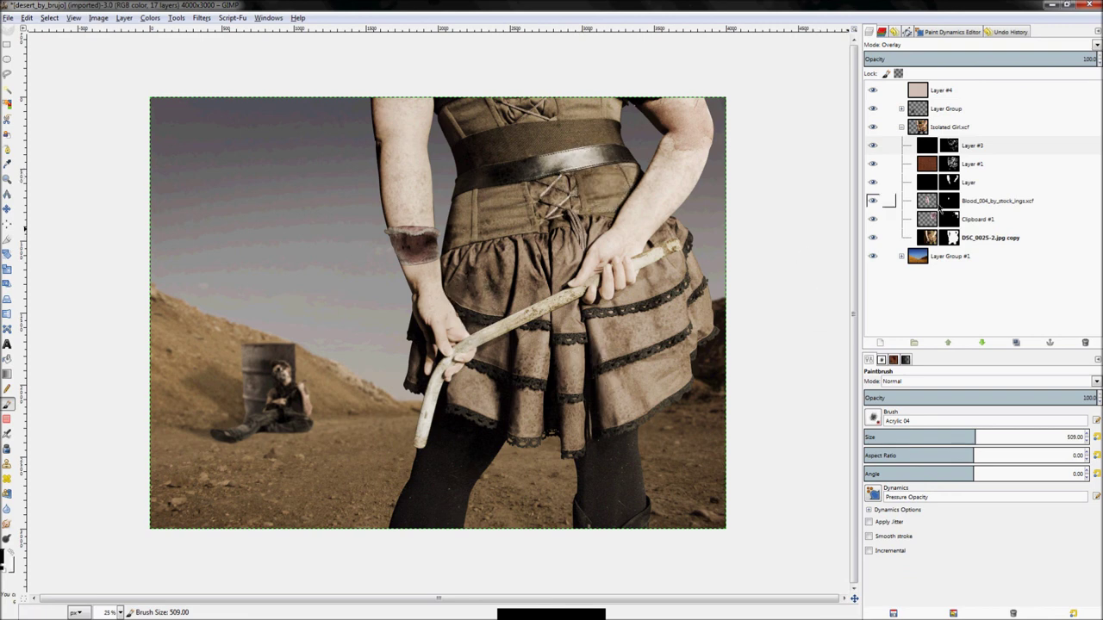
# - Look through the layers inside Layer Group and Isolated Girl.xcf, leaving both groups collapsed
pyautogui.click(901, 127)
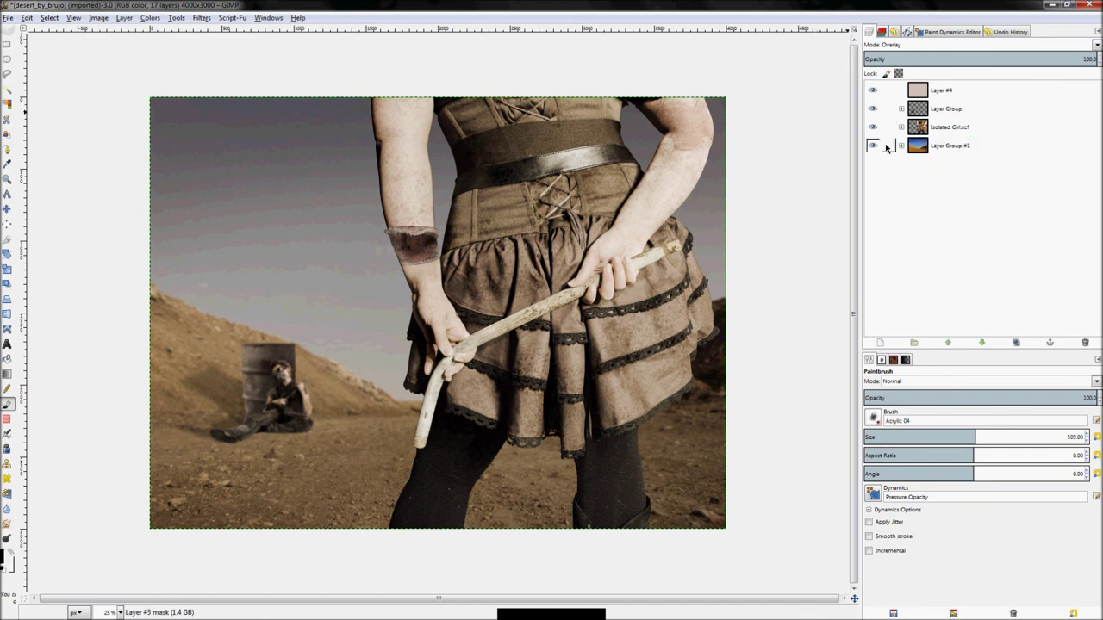
pyautogui.click(900, 109)
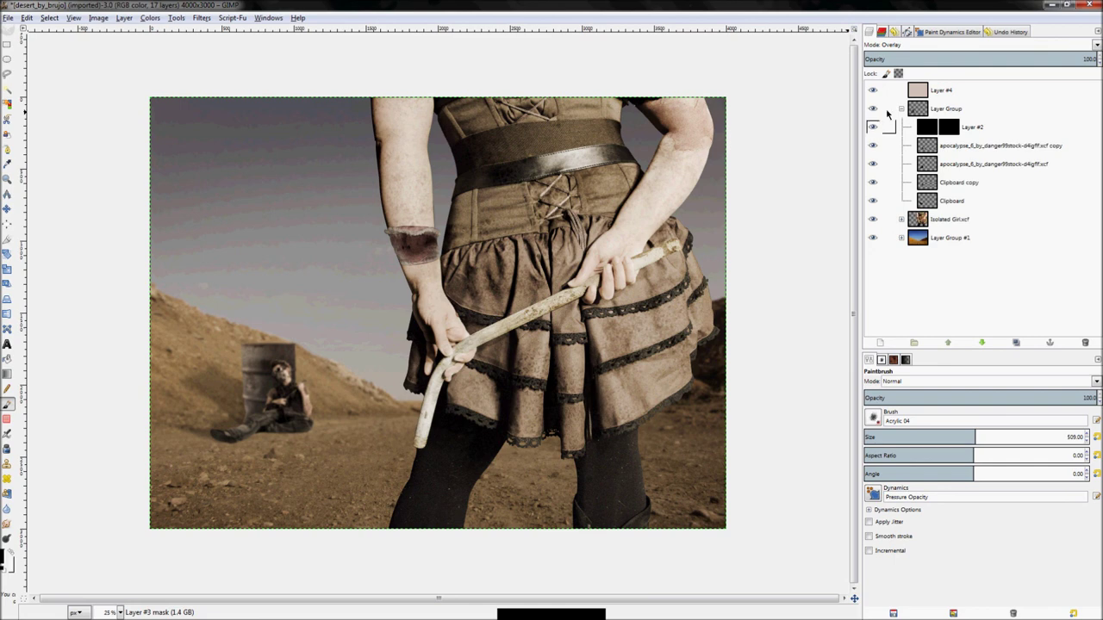
pyautogui.click(902, 108)
pyautogui.click(901, 126)
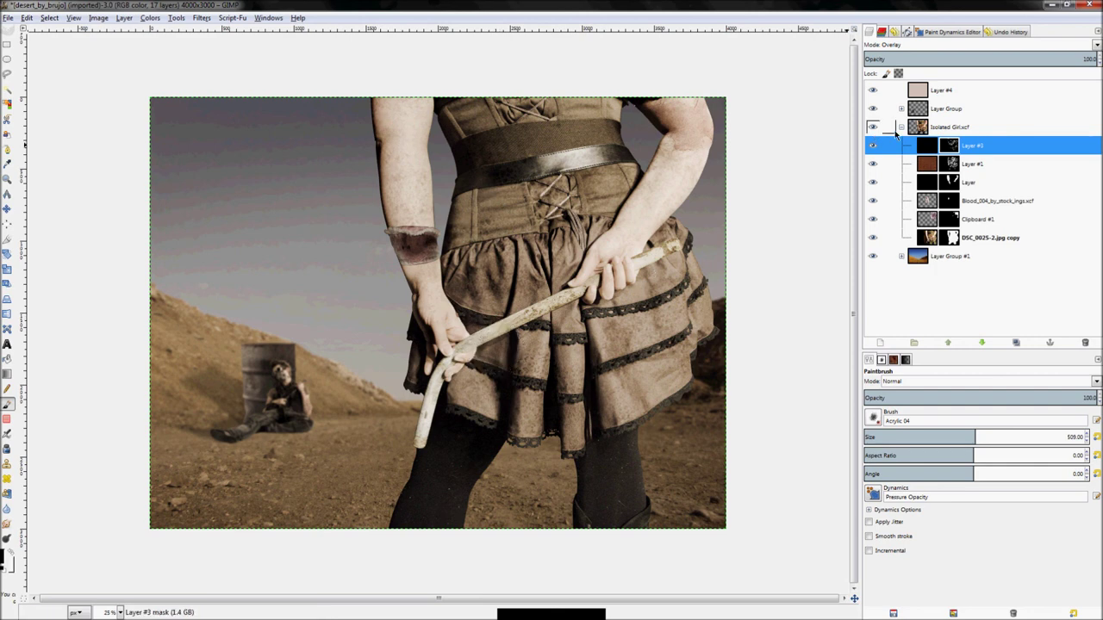
pyautogui.click(902, 127)
# - Add a new transparent 4000 by 3000 px layer and move it directly below Layer #4, keeping Normal mode
pyautogui.click(961, 92)
pyautogui.rightClick(964, 91)
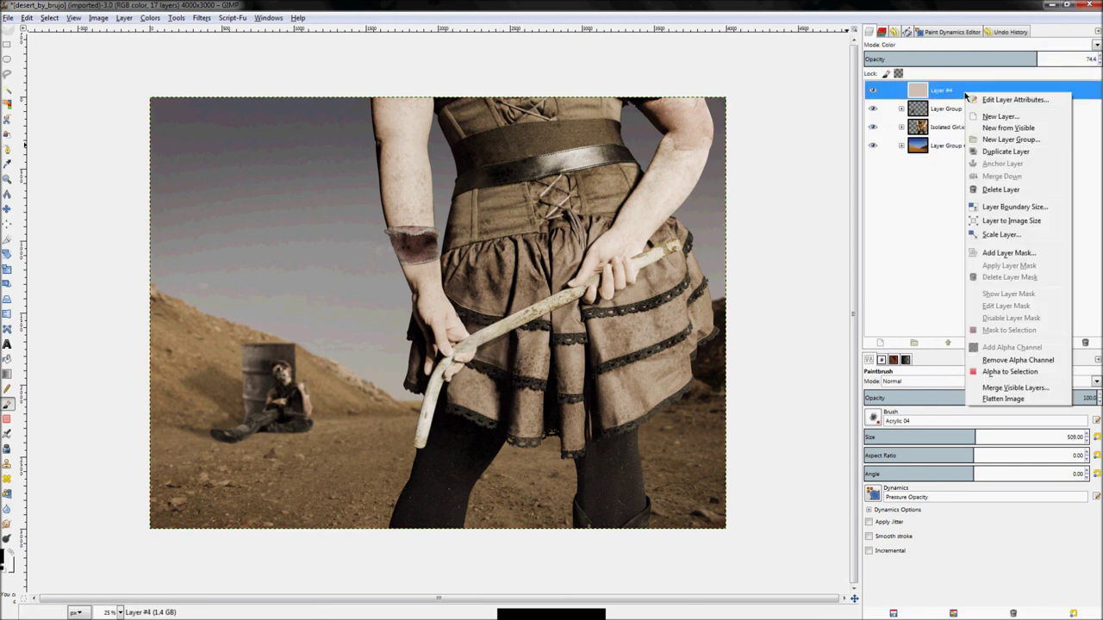
pyautogui.click(985, 117)
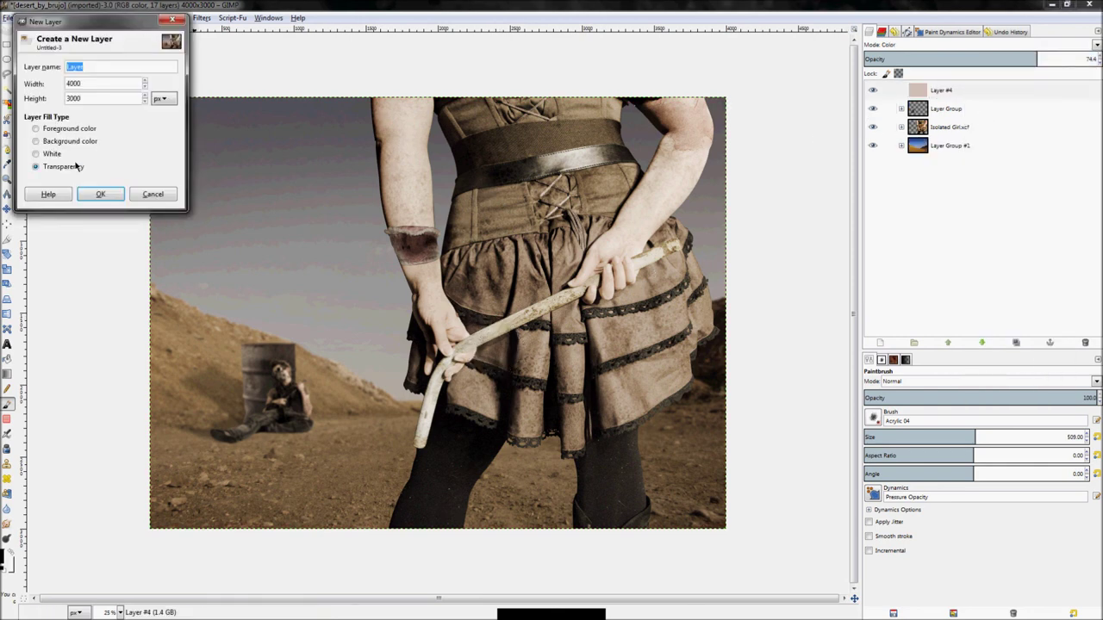
pyautogui.click(99, 195)
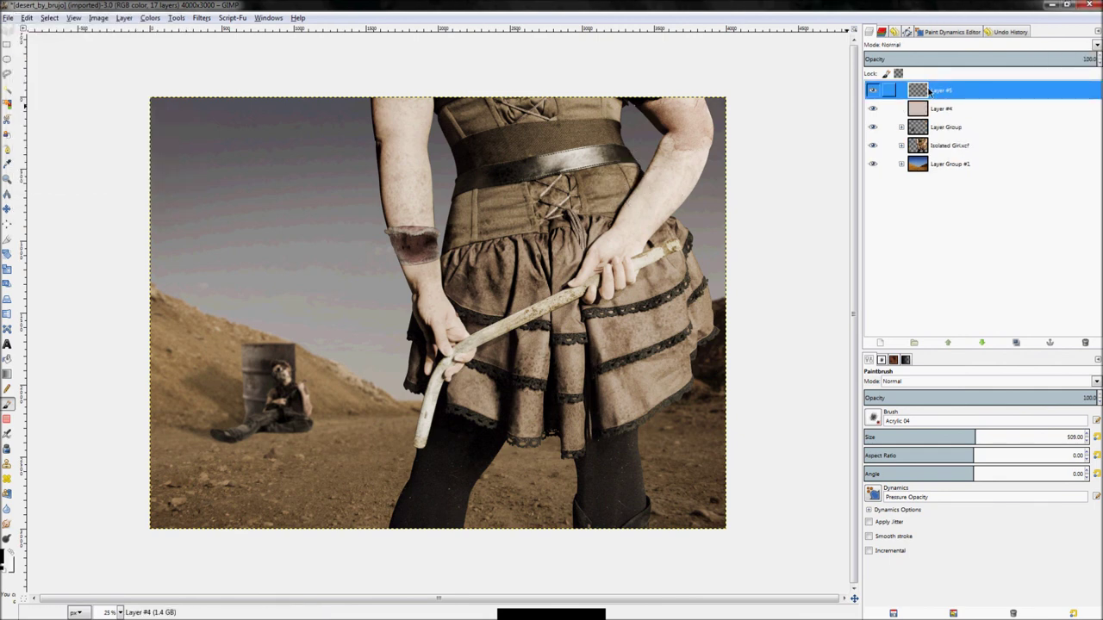
pyautogui.click(982, 343)
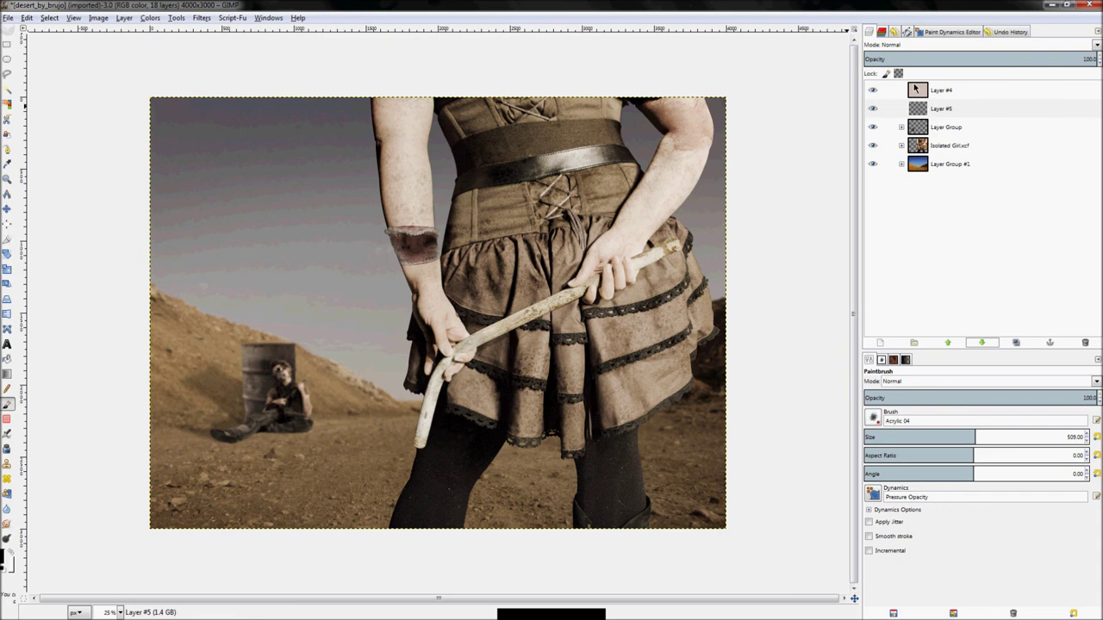
pyautogui.click(902, 47)
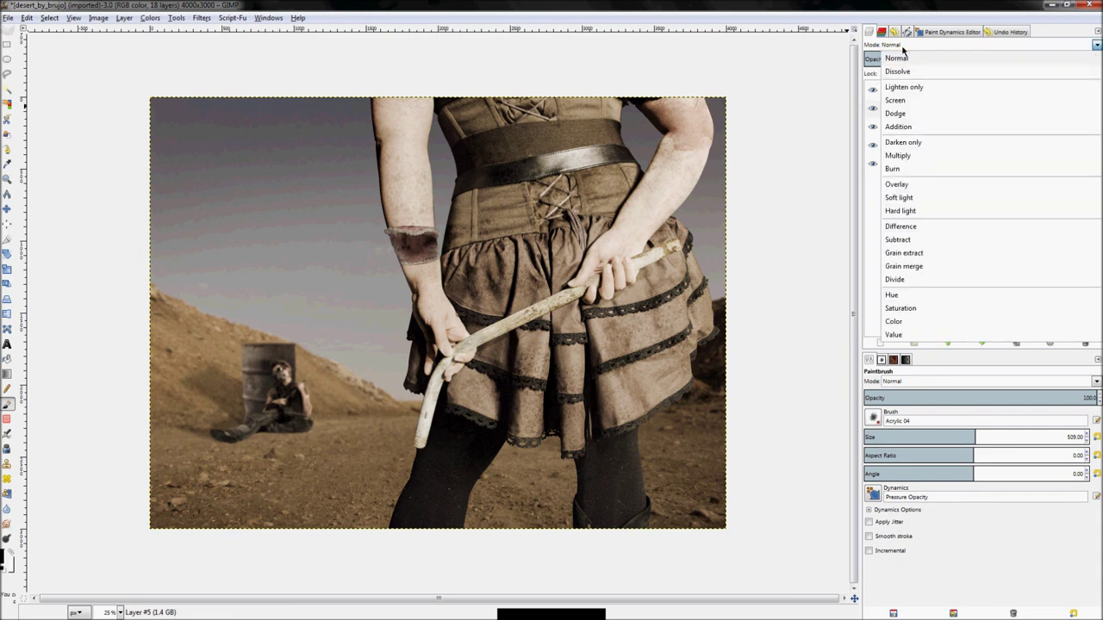
pyautogui.click(908, 55)
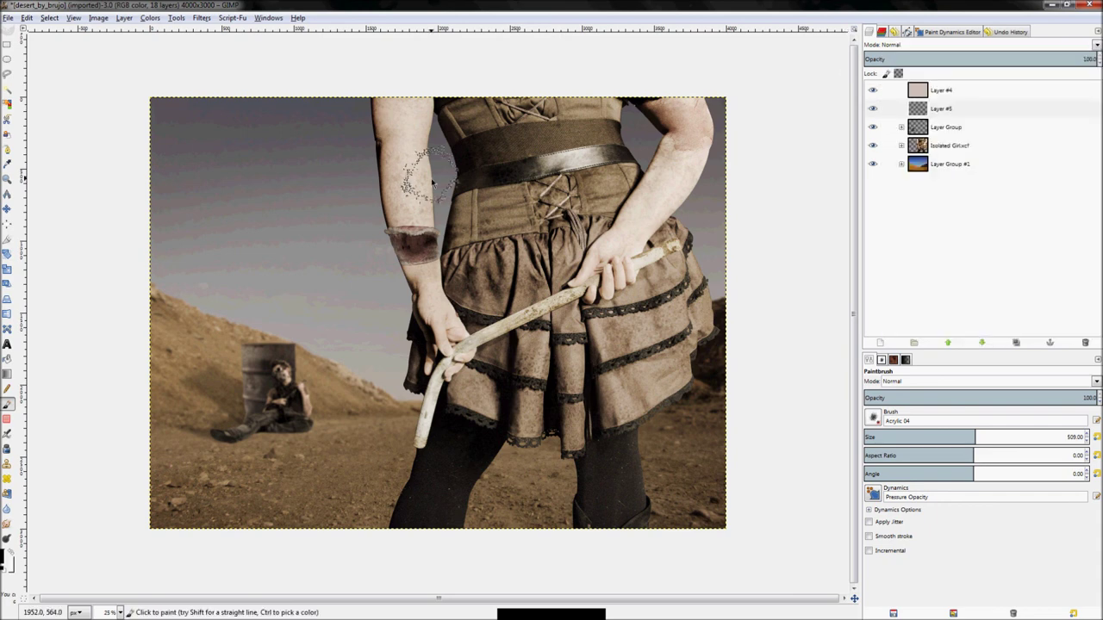
# - Darken the image borders on Layer #5 with linear black FG to Transparent gradients running about 700 px inward from the edges
pyautogui.click(8, 377)
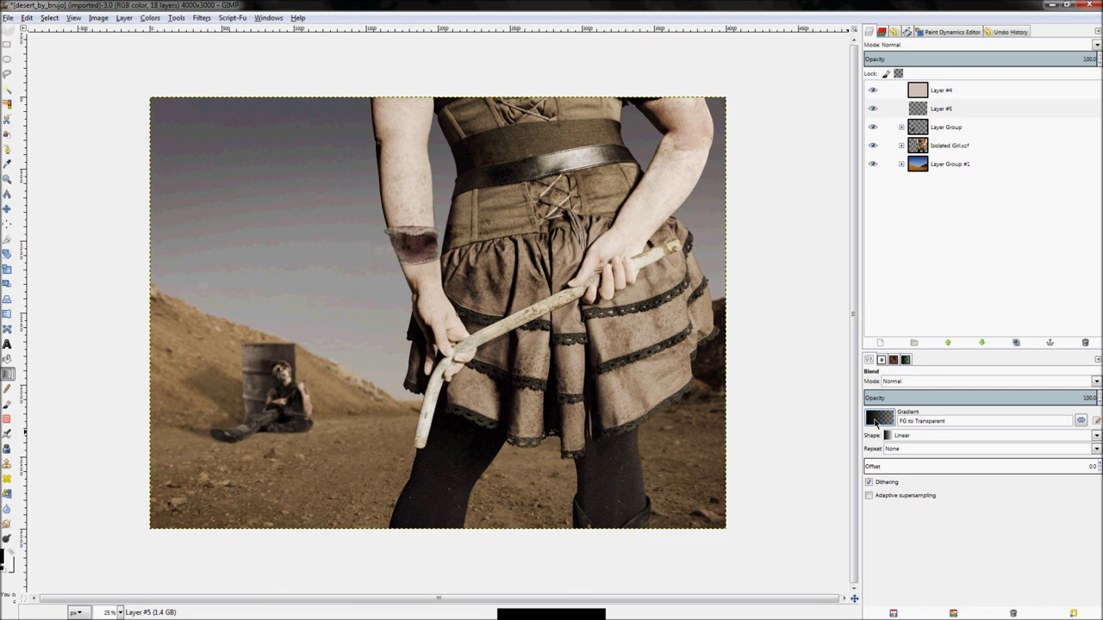
pyautogui.moveTo(150, 288); pyautogui.dragTo(249, 289)
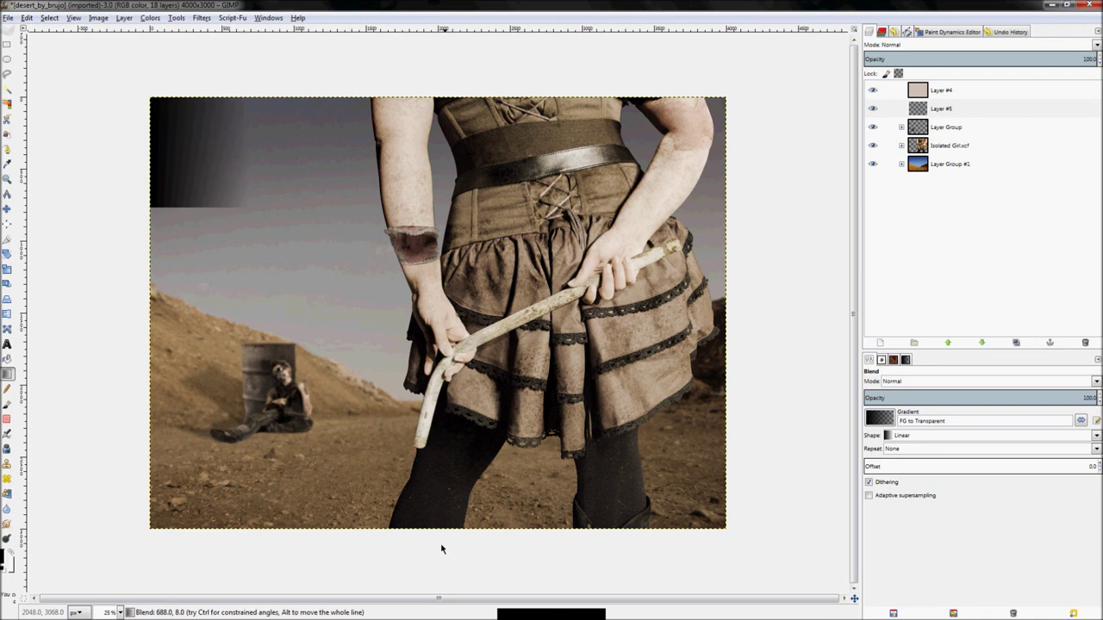
pyautogui.moveTo(722, 346); pyautogui.dragTo(623, 262)
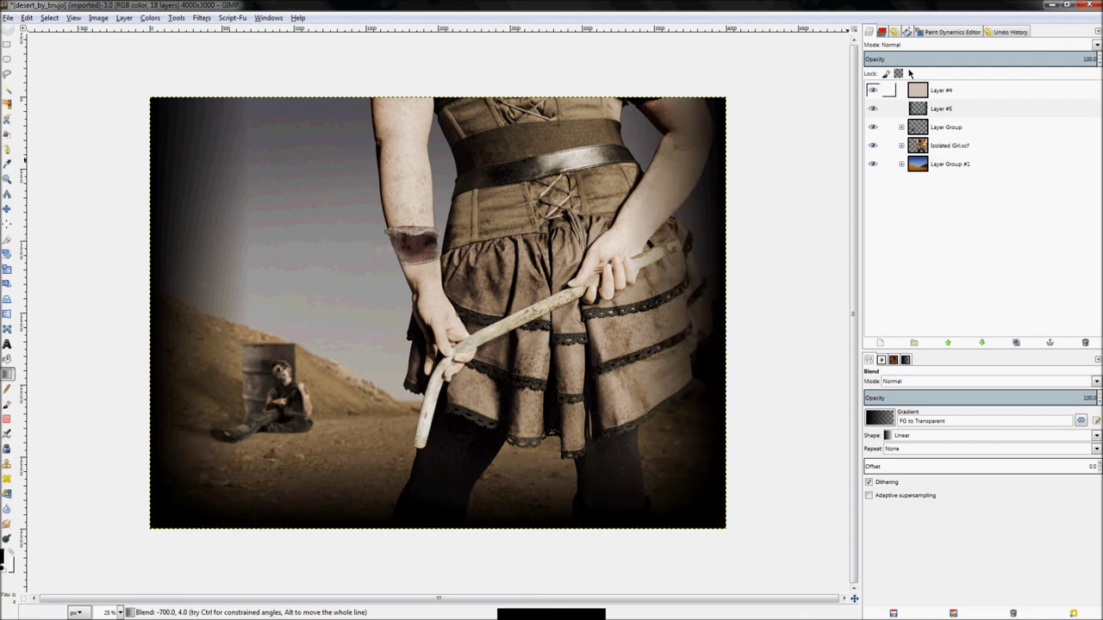
# - Try Overlay mode on Layer #5, and undo both the mode change and the edge gradients
pyautogui.click(928, 46)
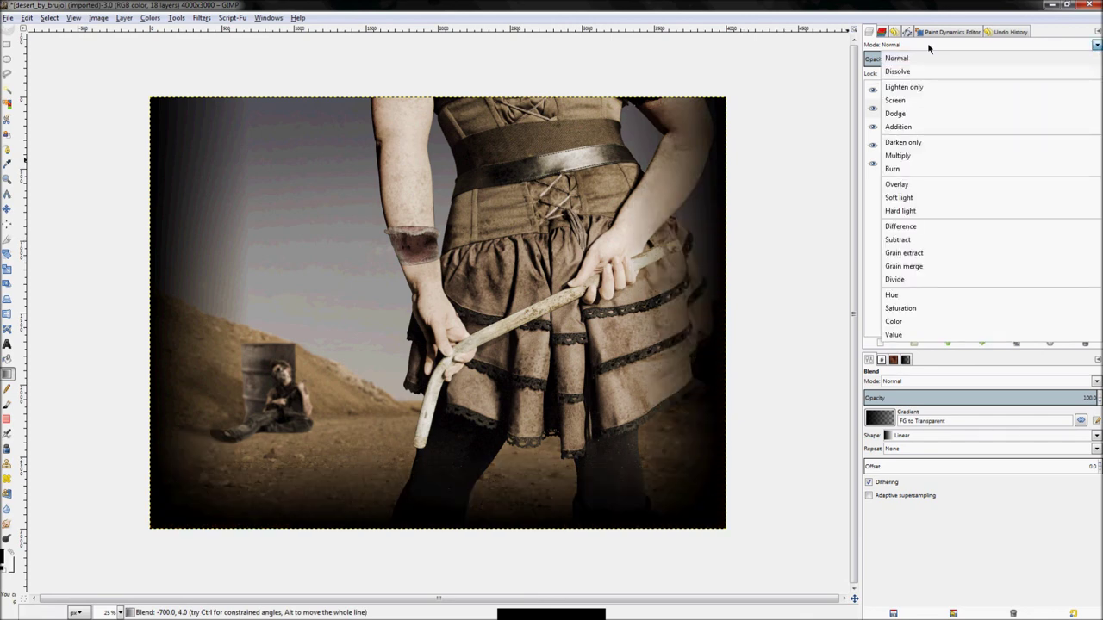
pyautogui.click(939, 185)
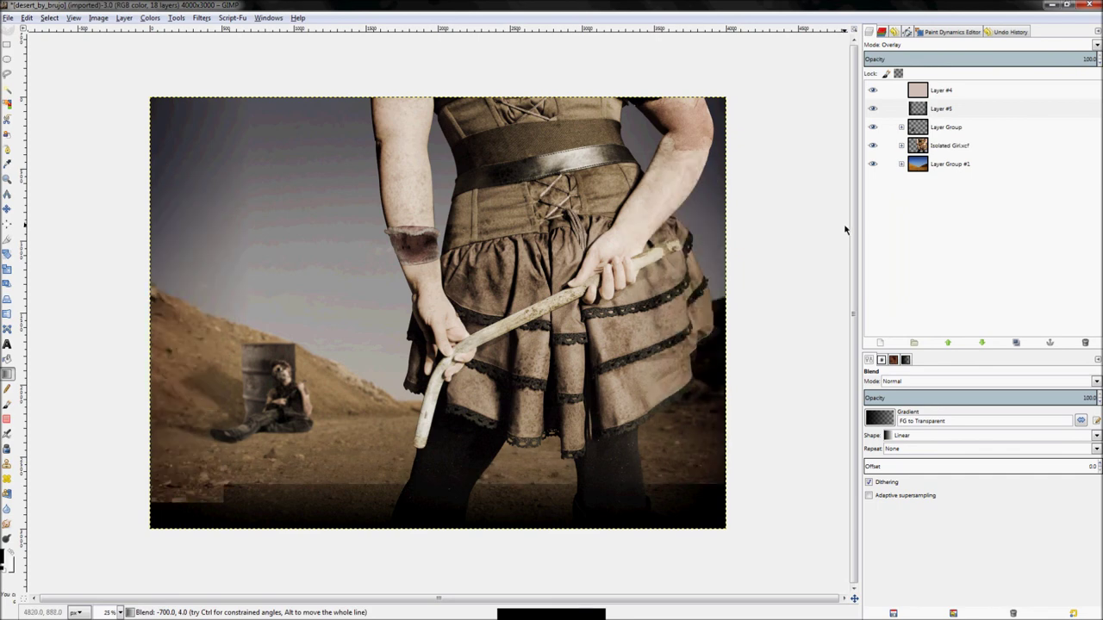
pyautogui.hotkey('ctrl', 'z')
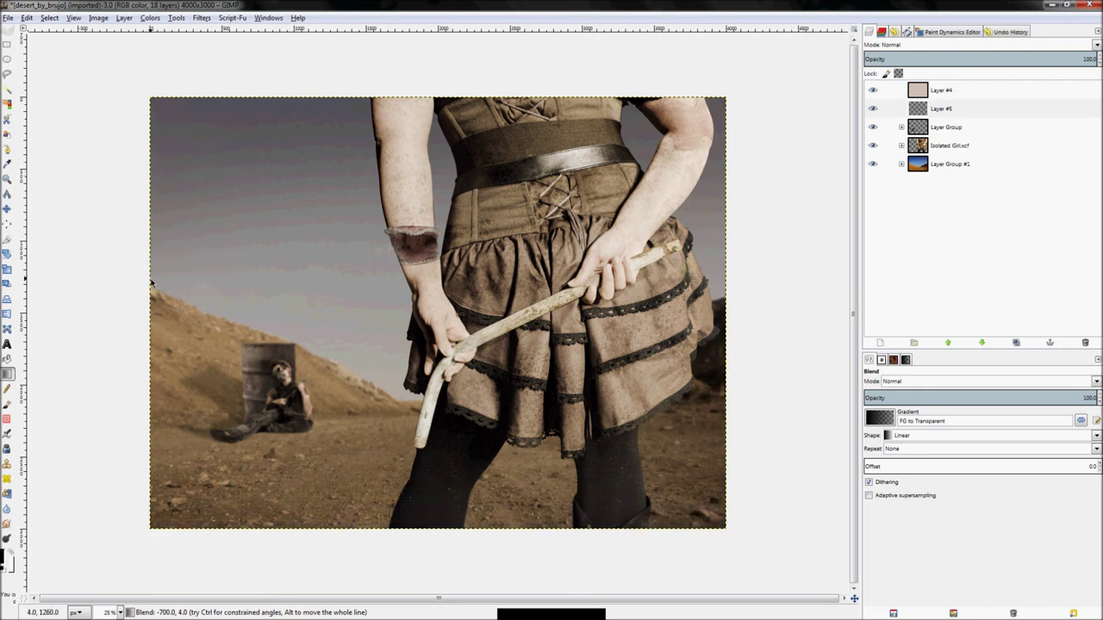
# - Darken the left, bottom and right edges of Layer #5 with linear black FG to Transparent gradients starting well outside the canvas
pyautogui.moveTo(81, 290); pyautogui.dragTo(214, 294)
pyautogui.press('-')
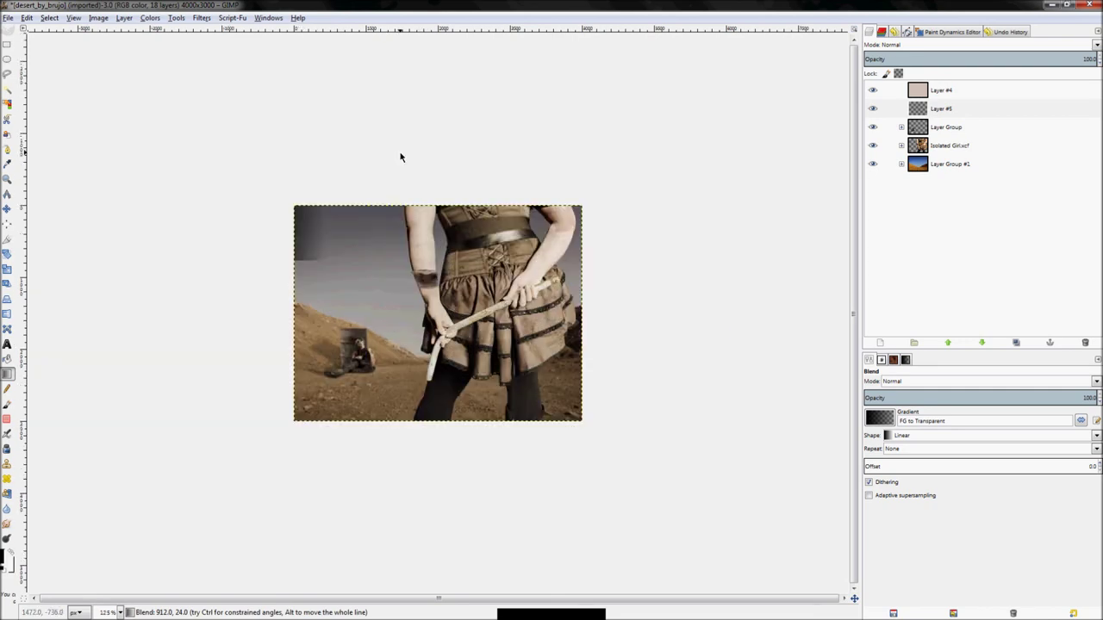
pyautogui.moveTo(453, 537); pyautogui.dragTo(445, 309)
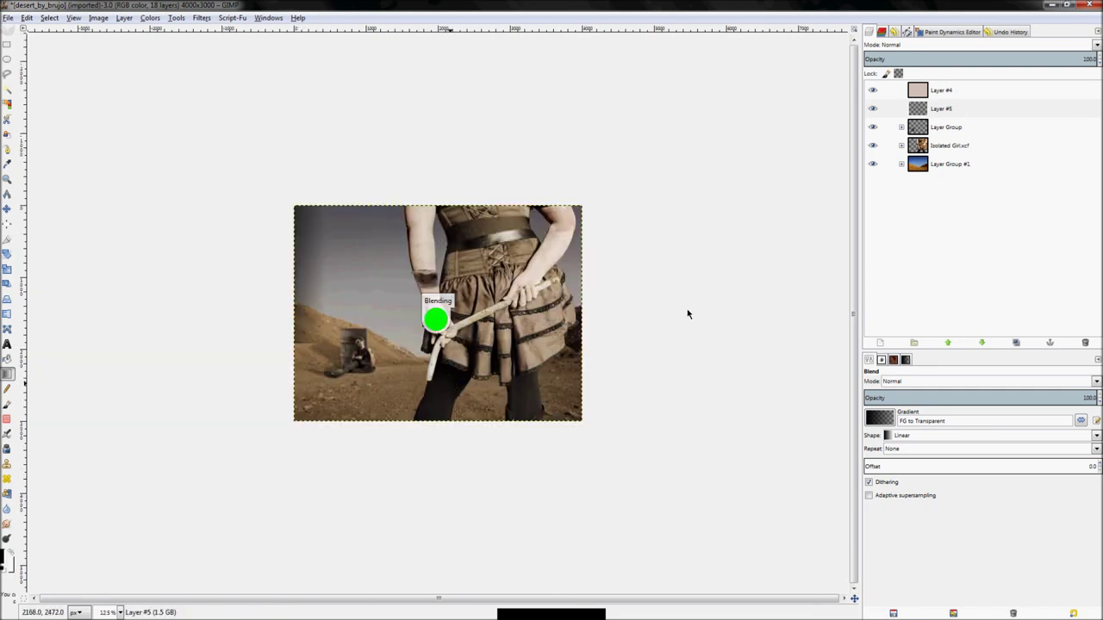
pyautogui.moveTo(757, 304); pyautogui.dragTo(586, 301)
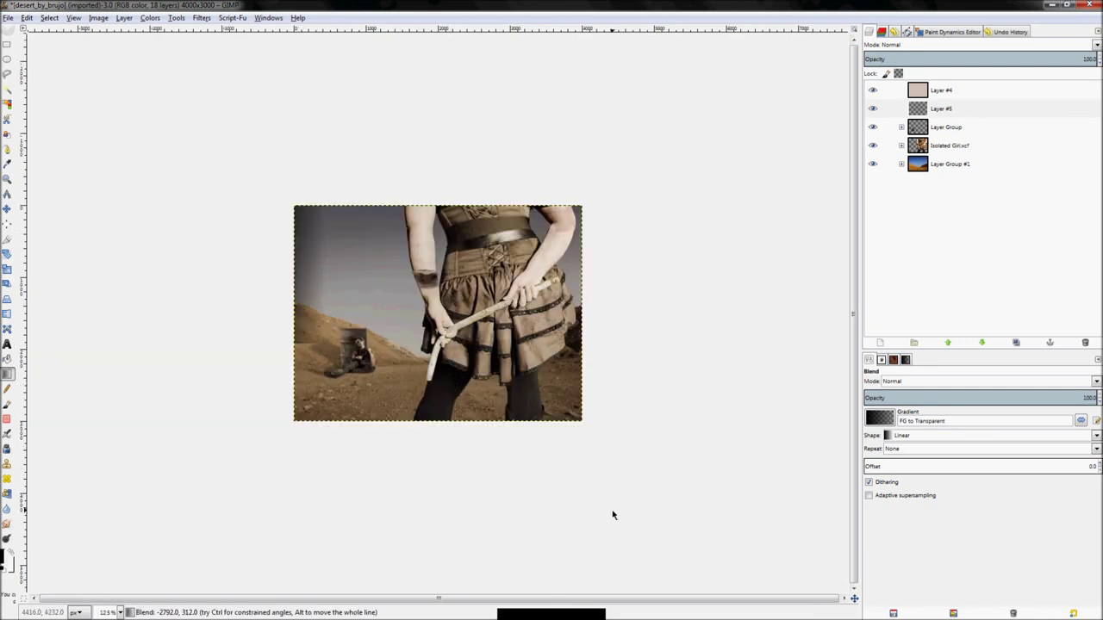
# - Set Layer #5 to Overlay mode and reduce its opacity to about 40 percent
pyautogui.click(939, 44)
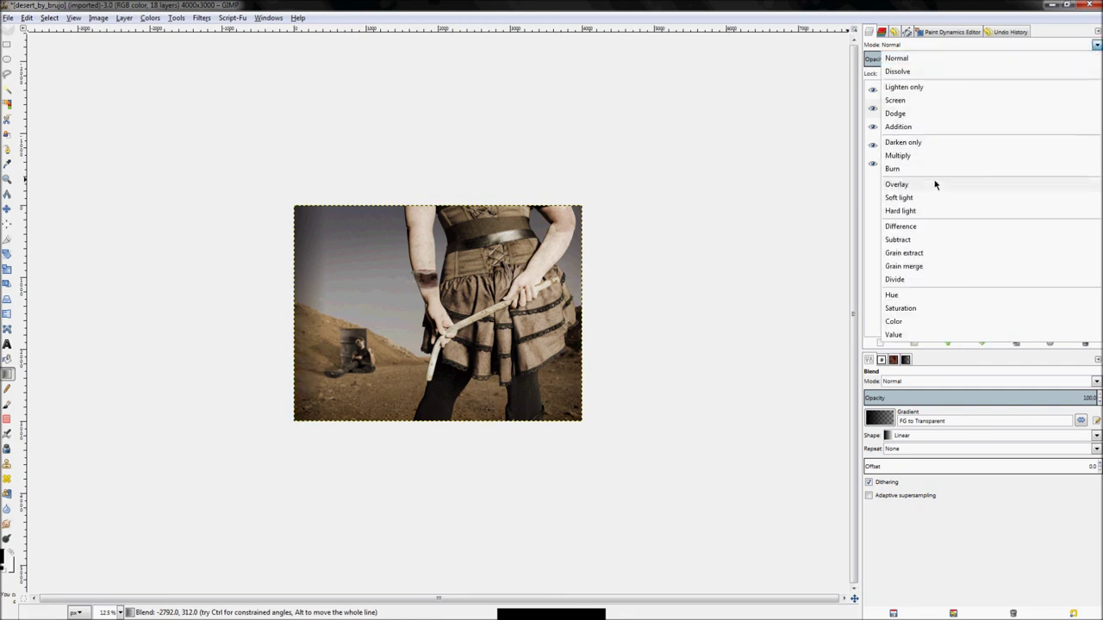
pyautogui.click(935, 184)
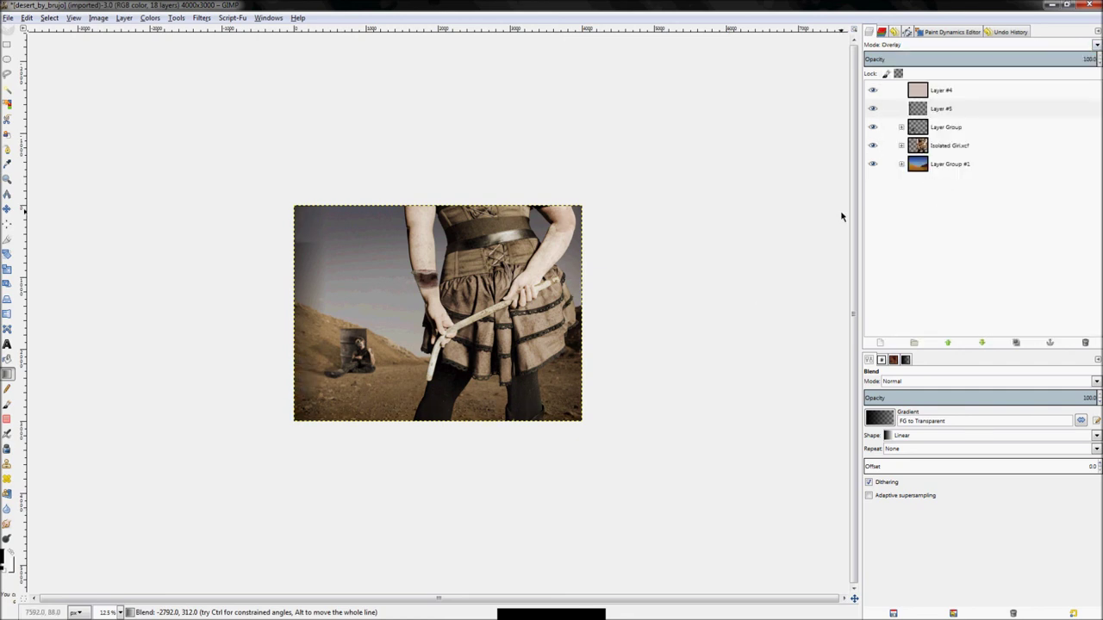
pyautogui.click(1026, 56)
pyautogui.moveTo(994, 62); pyautogui.dragTo(956, 61)
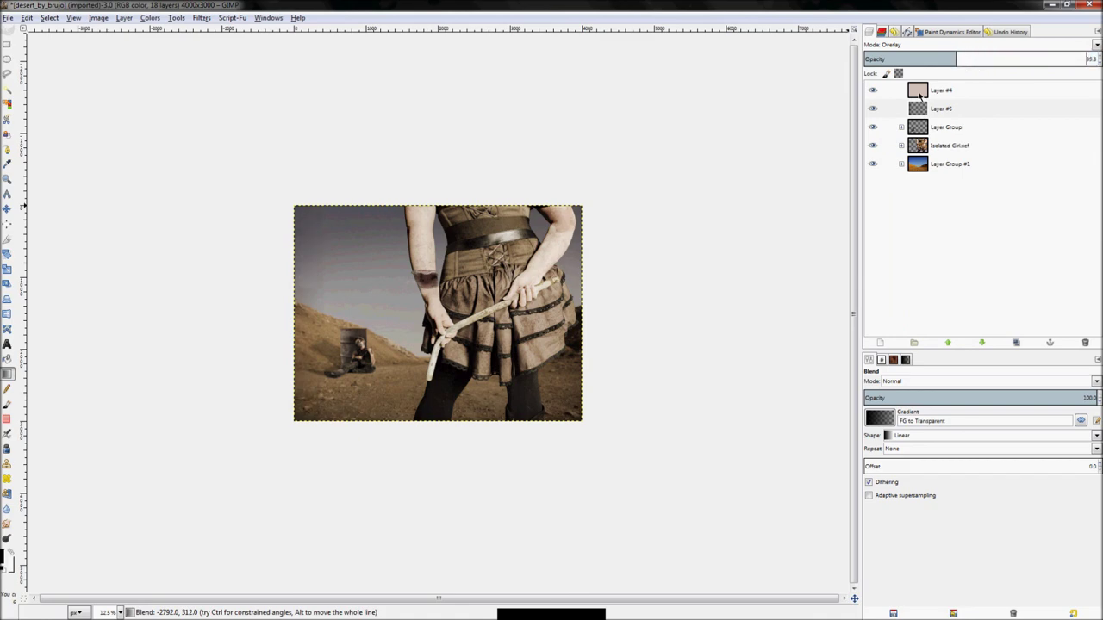
# - Compare the whole image with Layer #5 hidden and shown, and set the layer's opacity to 60.6
pyautogui.hotkey('shift', 'ctrl', 'j')
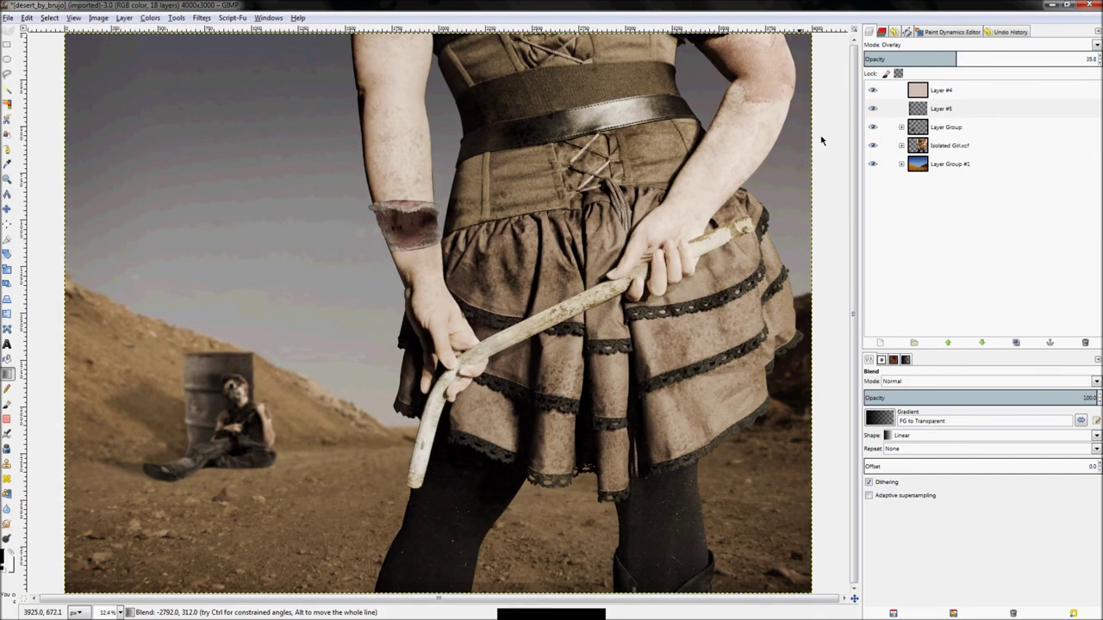
pyautogui.click(874, 111)
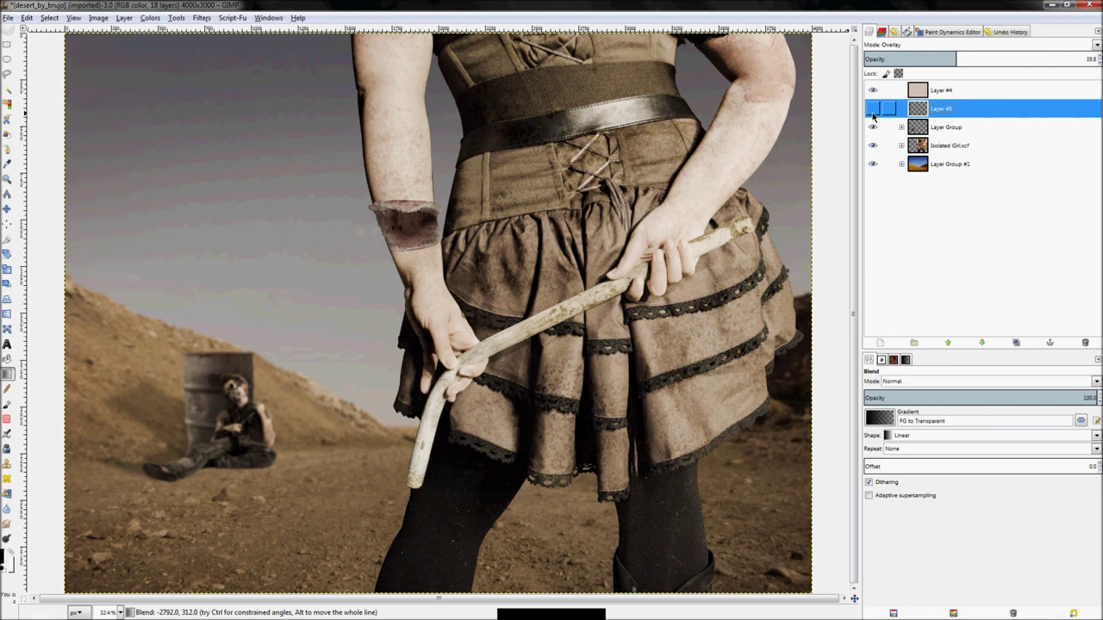
pyautogui.click(873, 112)
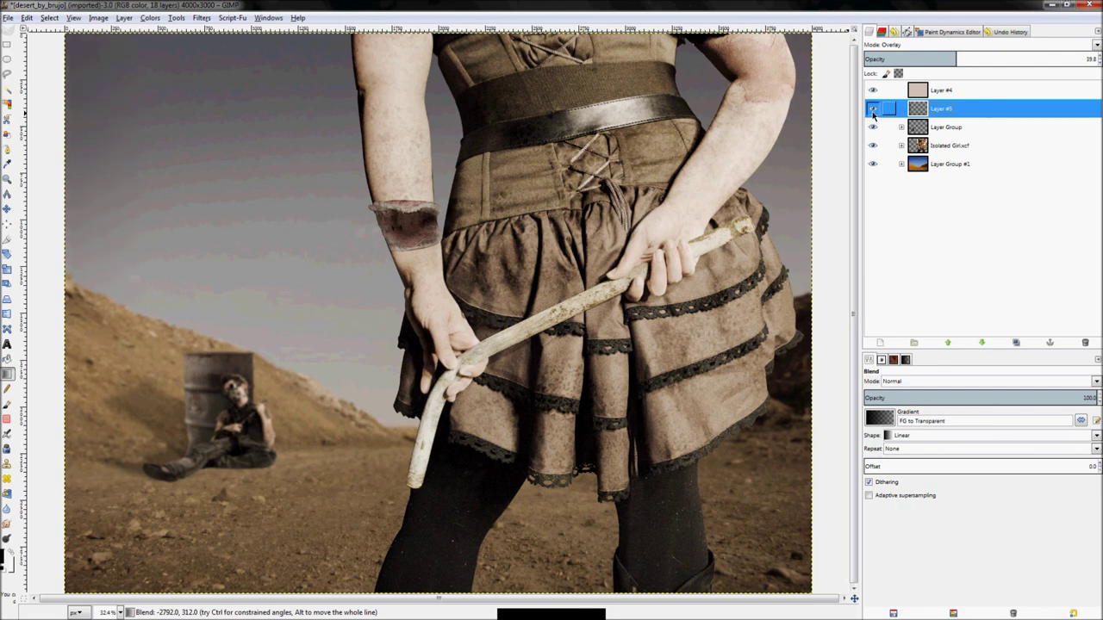
pyautogui.click(969, 58)
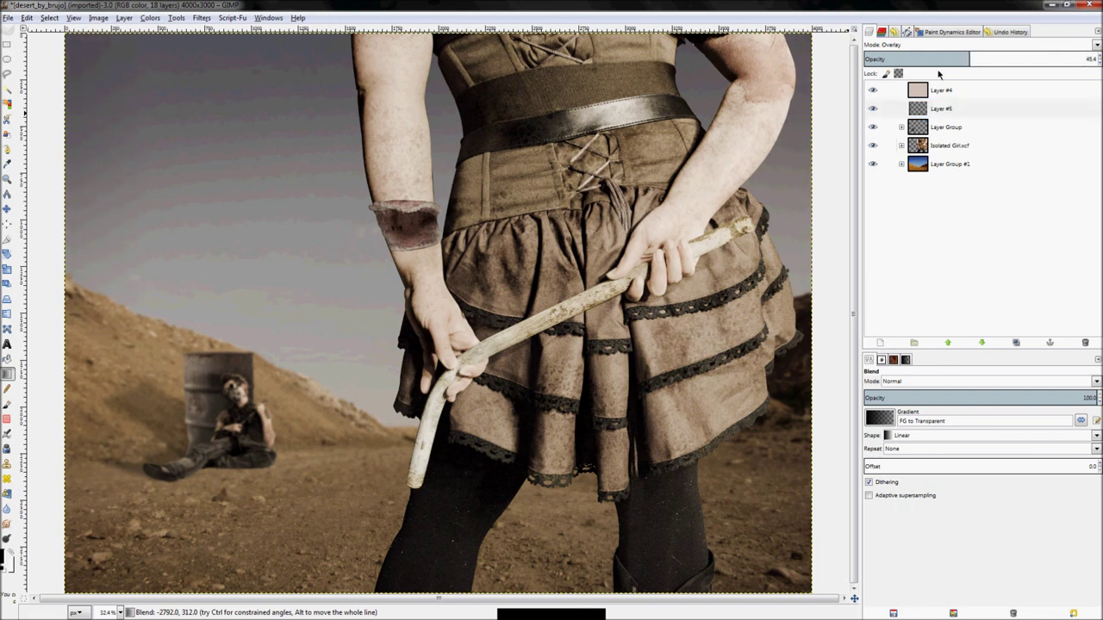
pyautogui.moveTo(970, 60); pyautogui.dragTo(984, 59)
pyautogui.moveTo(903, 66); pyautogui.dragTo(1090, 109)
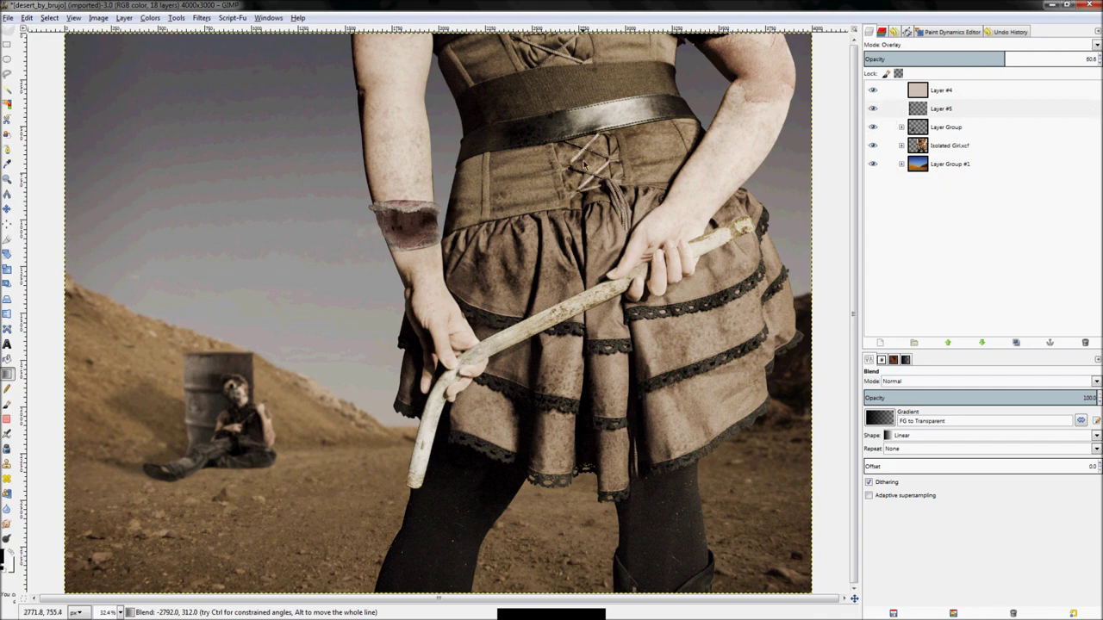
# - Inspect the woman's corset lacing, bandaged arm and skirt and the seated figure by the barrel up close, ending on the whole image
pyautogui.keyDown('ctrl'); pyautogui.scroll(5, 615, 159); pyautogui.keyUp('ctrl')
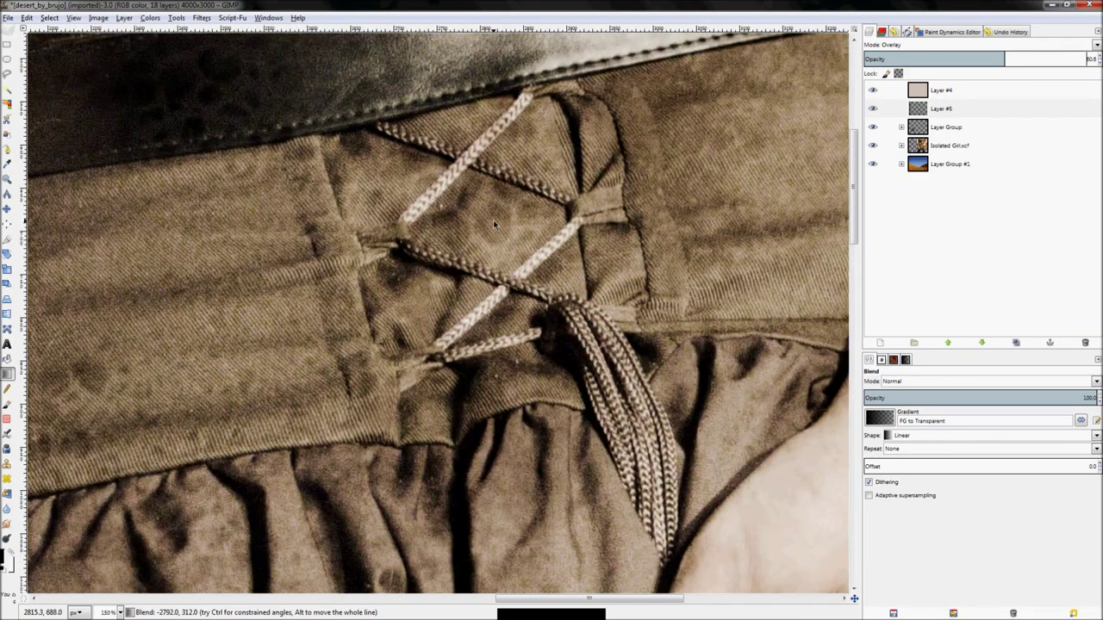
pyautogui.keyDown('ctrl'); pyautogui.scroll(-6, 391, 163); pyautogui.keyUp('ctrl')
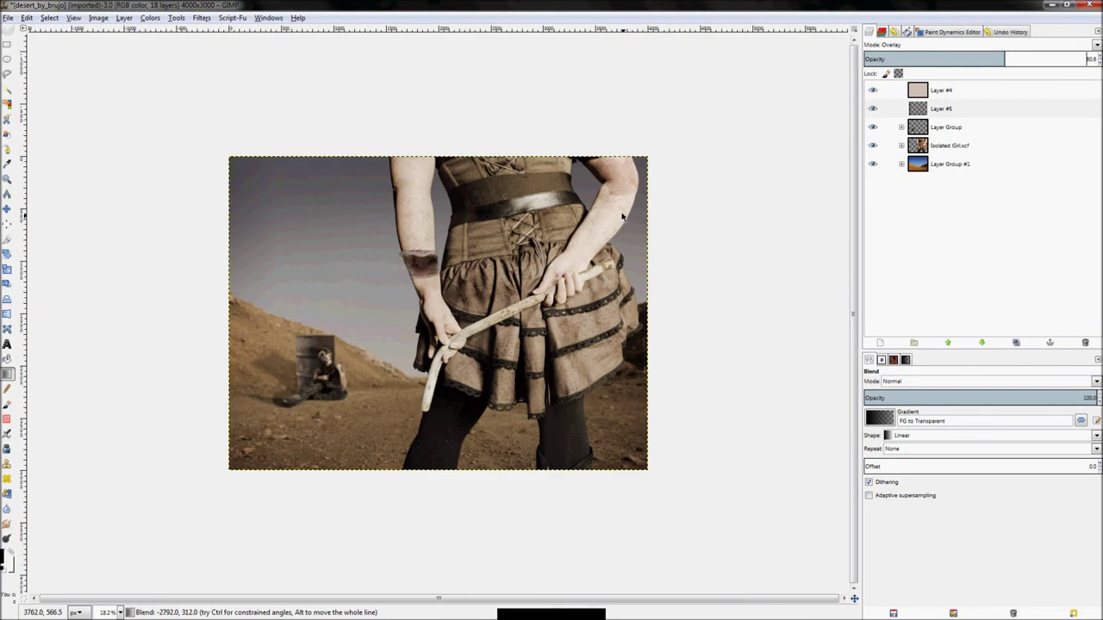
pyautogui.keyDown('ctrl'); pyautogui.scroll(3, 391, 162); pyautogui.keyUp('ctrl')
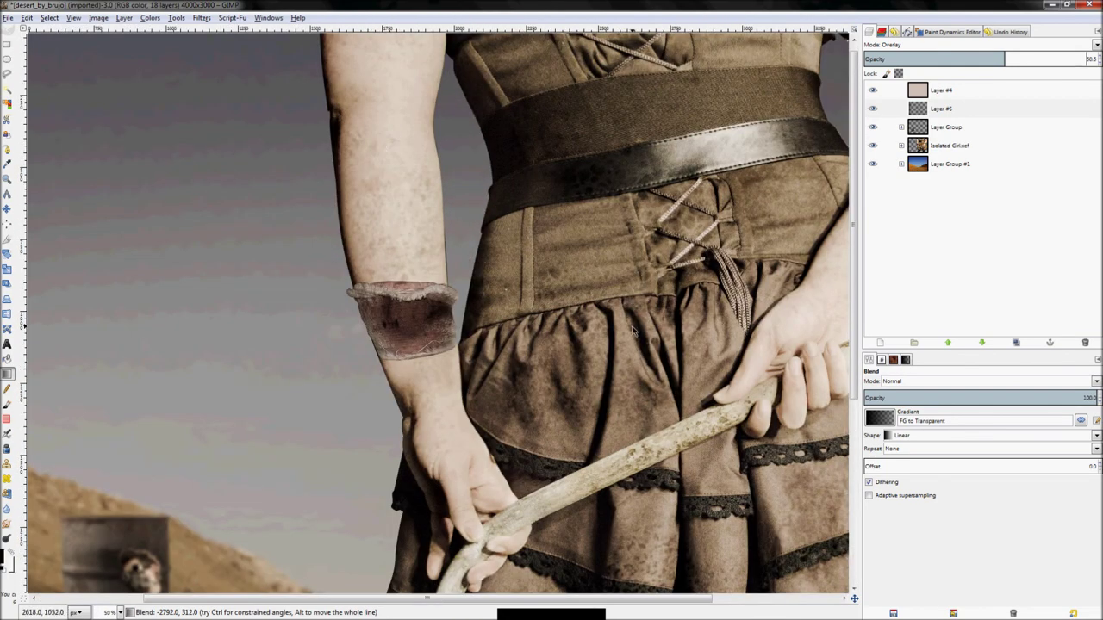
pyautogui.keyDown('ctrl'); pyautogui.scroll(-1, 405, 327); pyautogui.keyUp('ctrl')
pyautogui.keyDown('ctrl'); pyautogui.scroll(5, 195, 518); pyautogui.keyUp('ctrl')
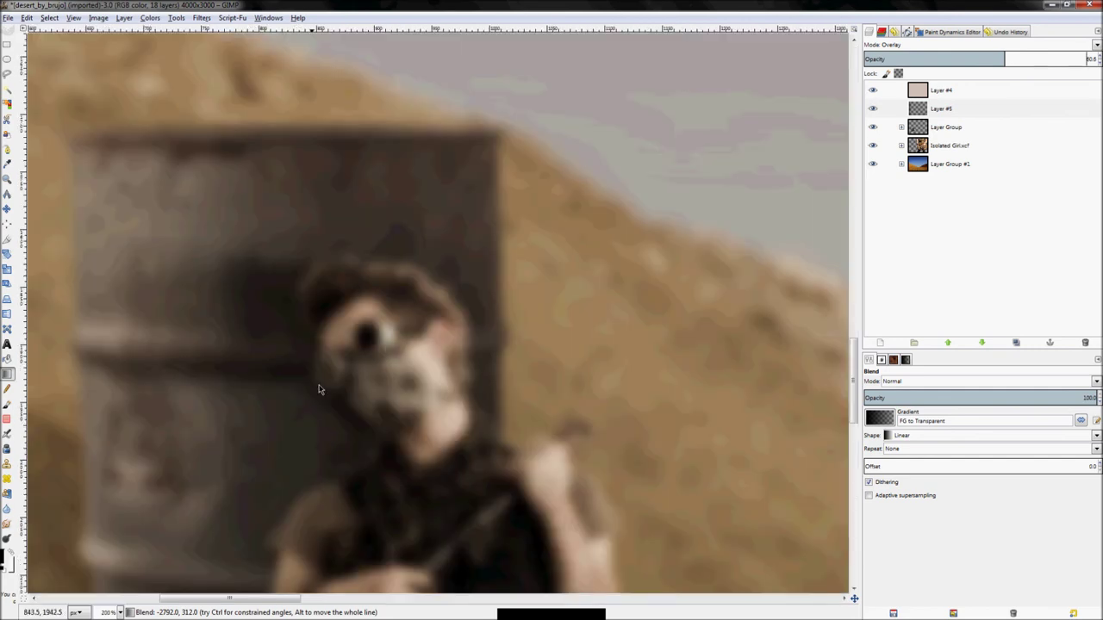
pyautogui.keyDown('ctrl'); pyautogui.scroll(-6, 319, 389); pyautogui.keyUp('ctrl')
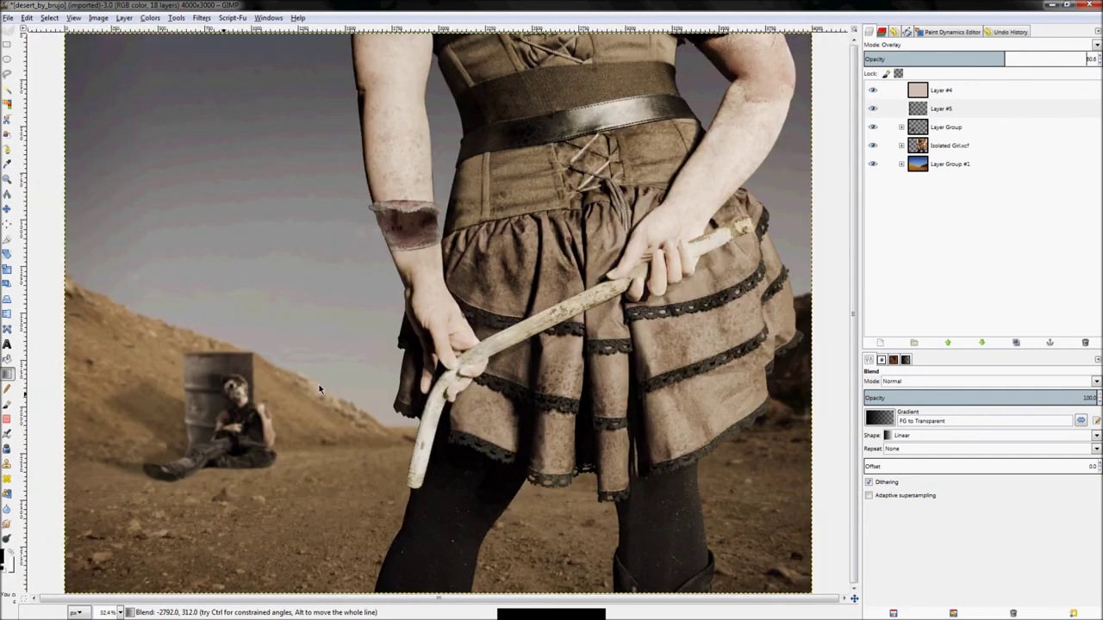